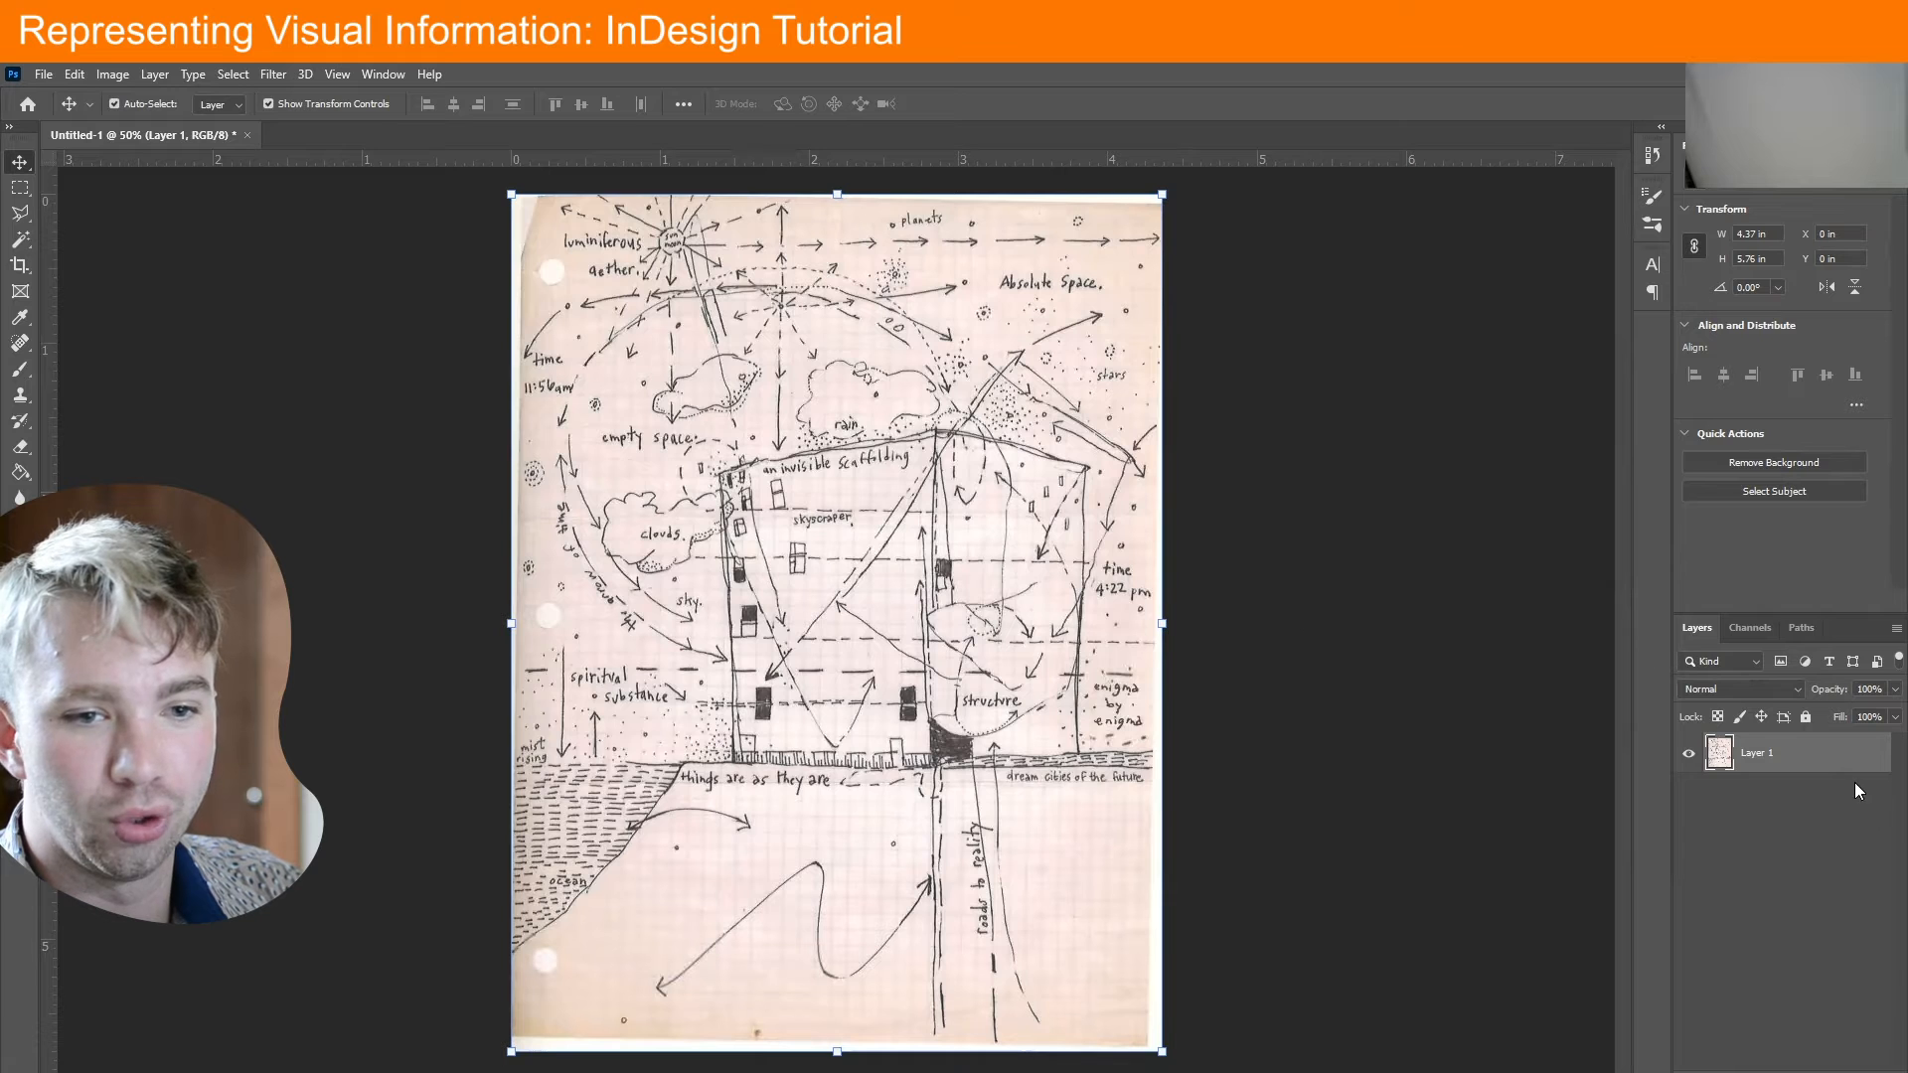
Duplicate the scanned drawing's layer, Layer 1
right_click(1816, 753)
left_click(1600, 362)
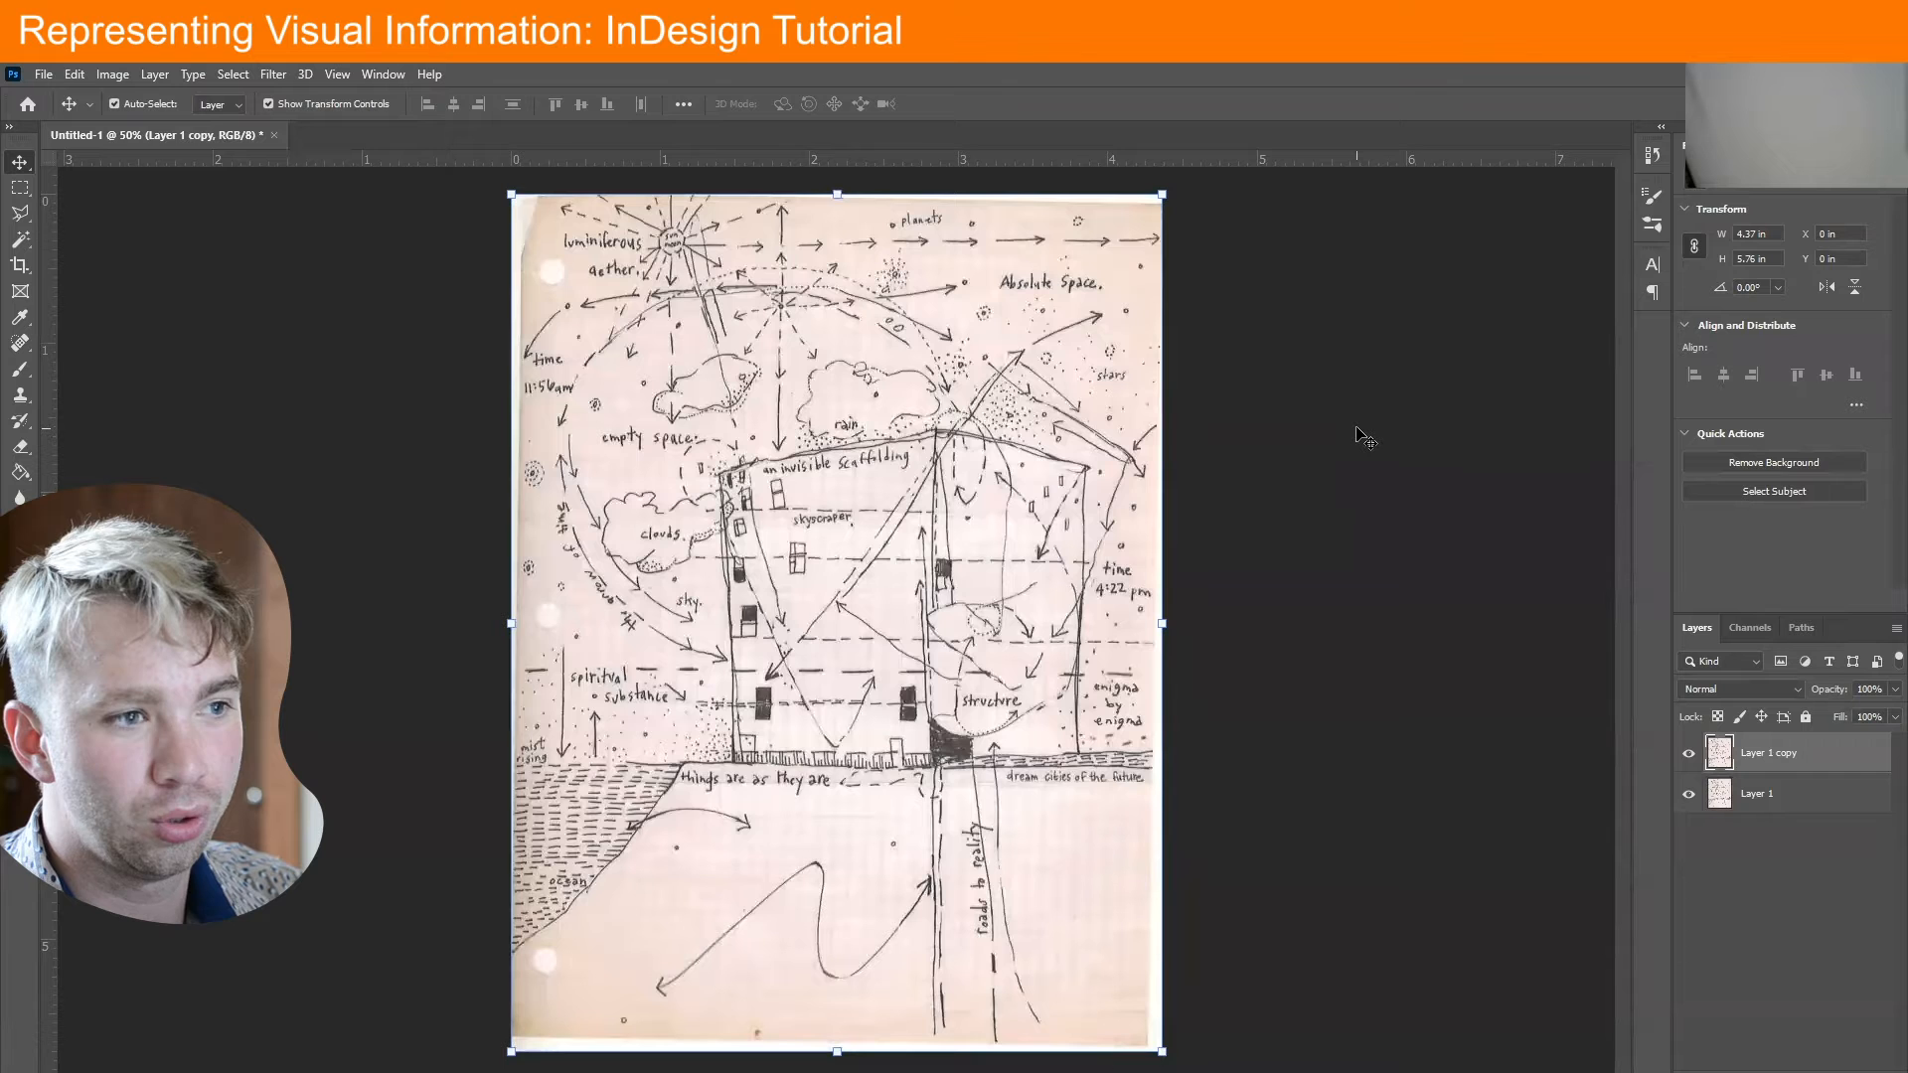
left_click(1772, 146)
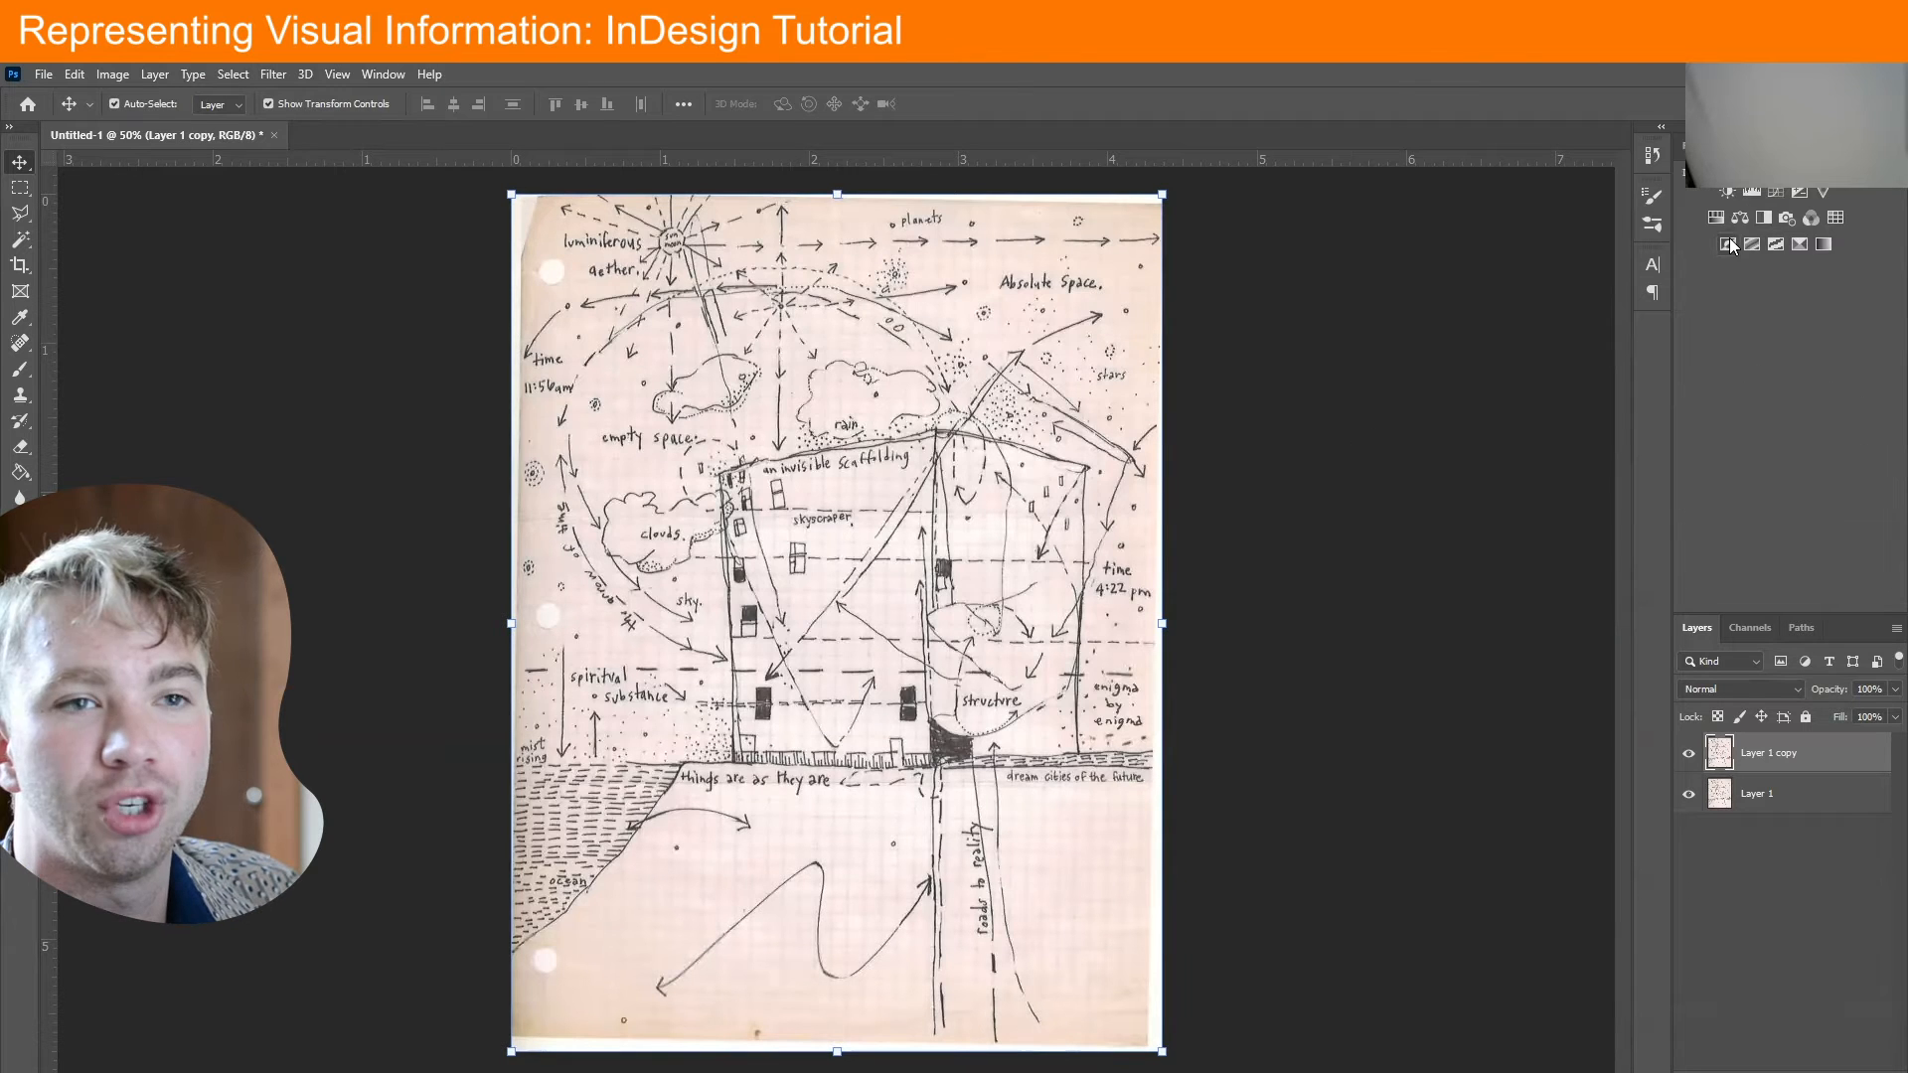
left_click(1776, 193)
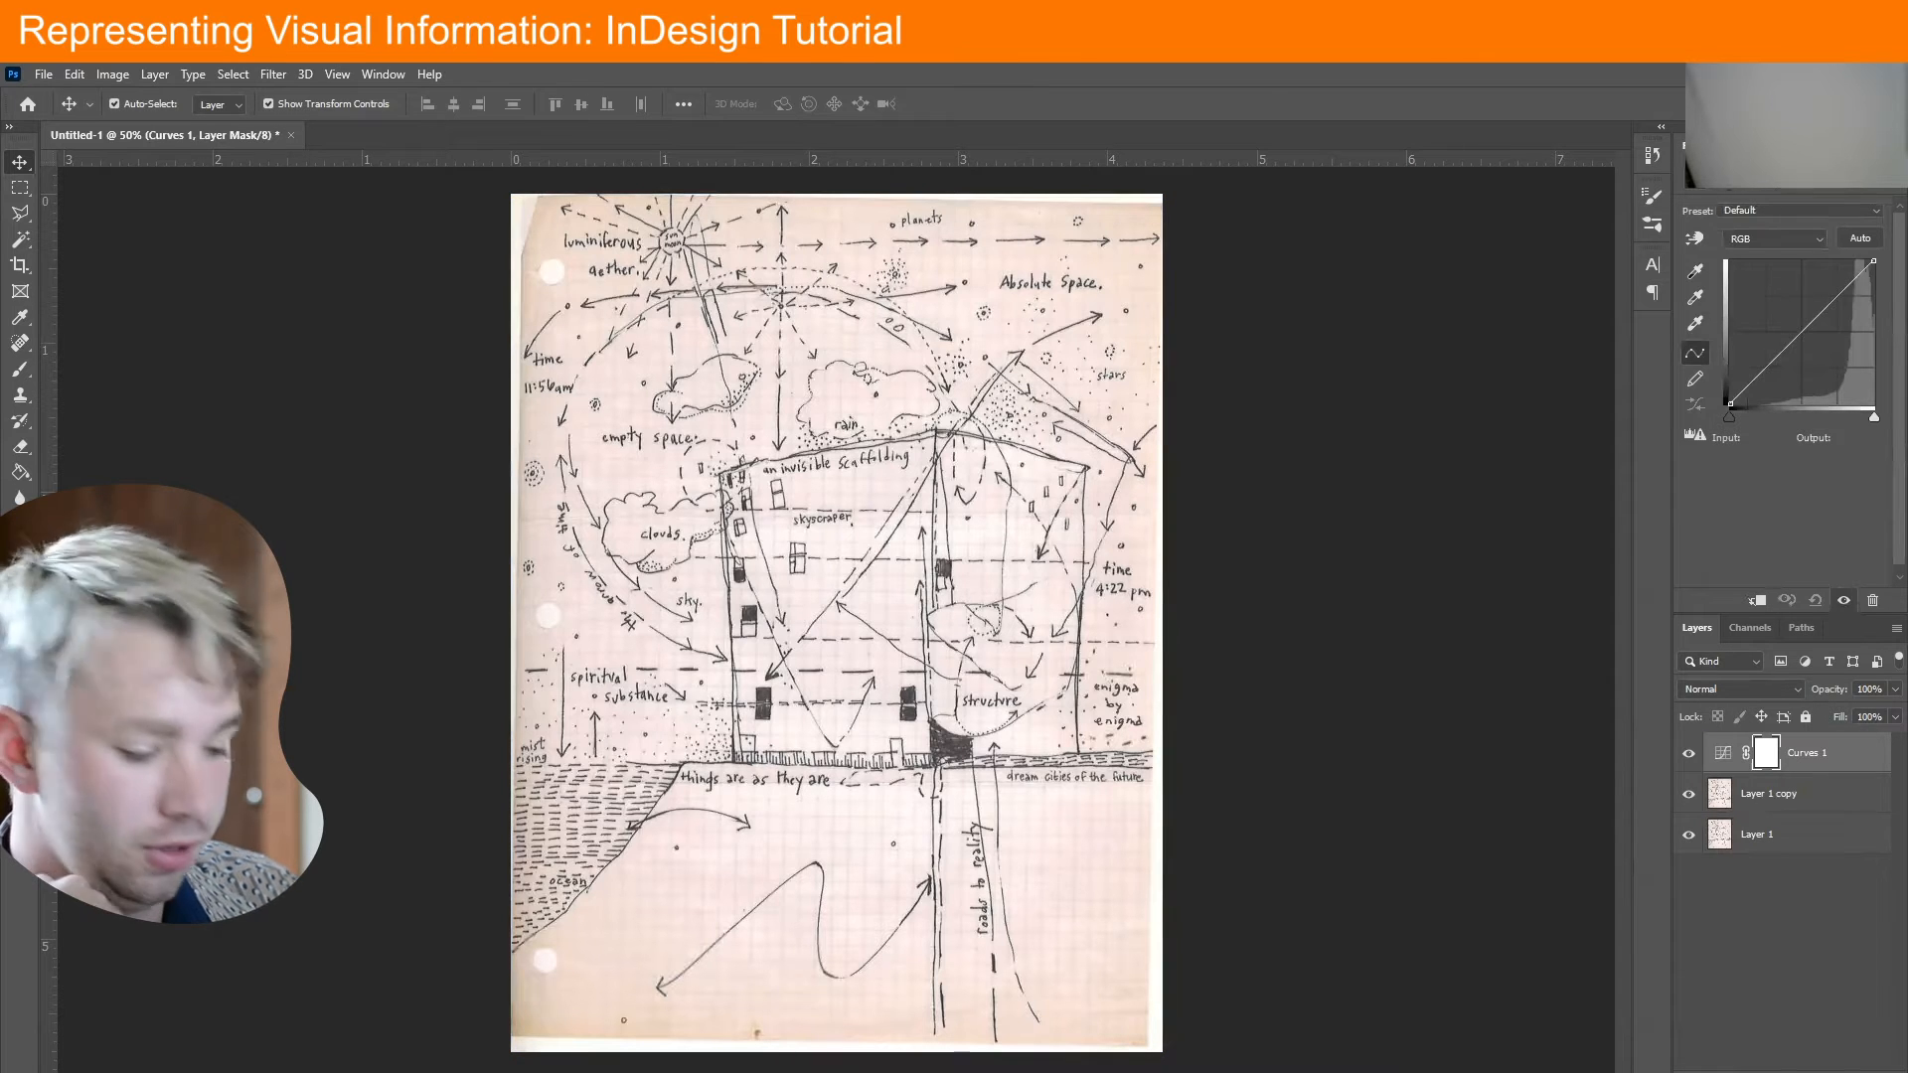
key("ctrl+z")
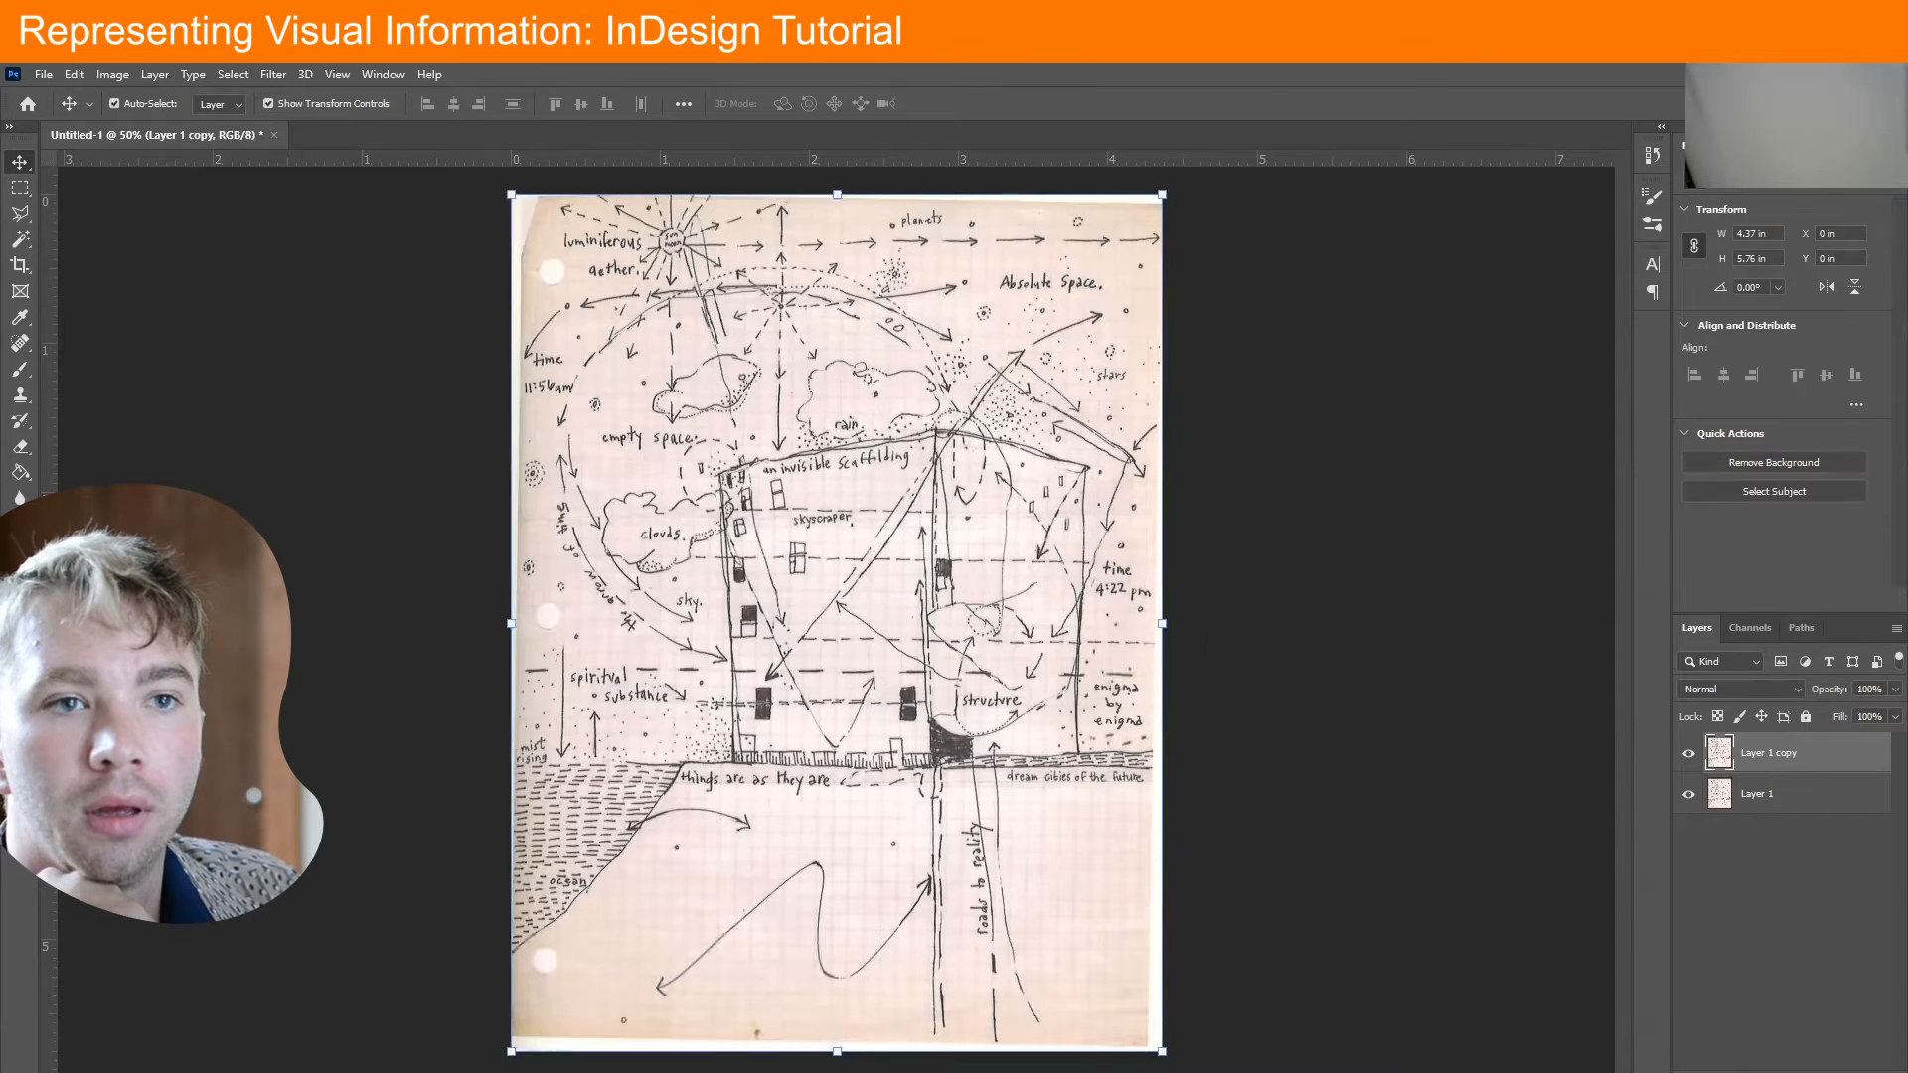
left_click(1763, 147)
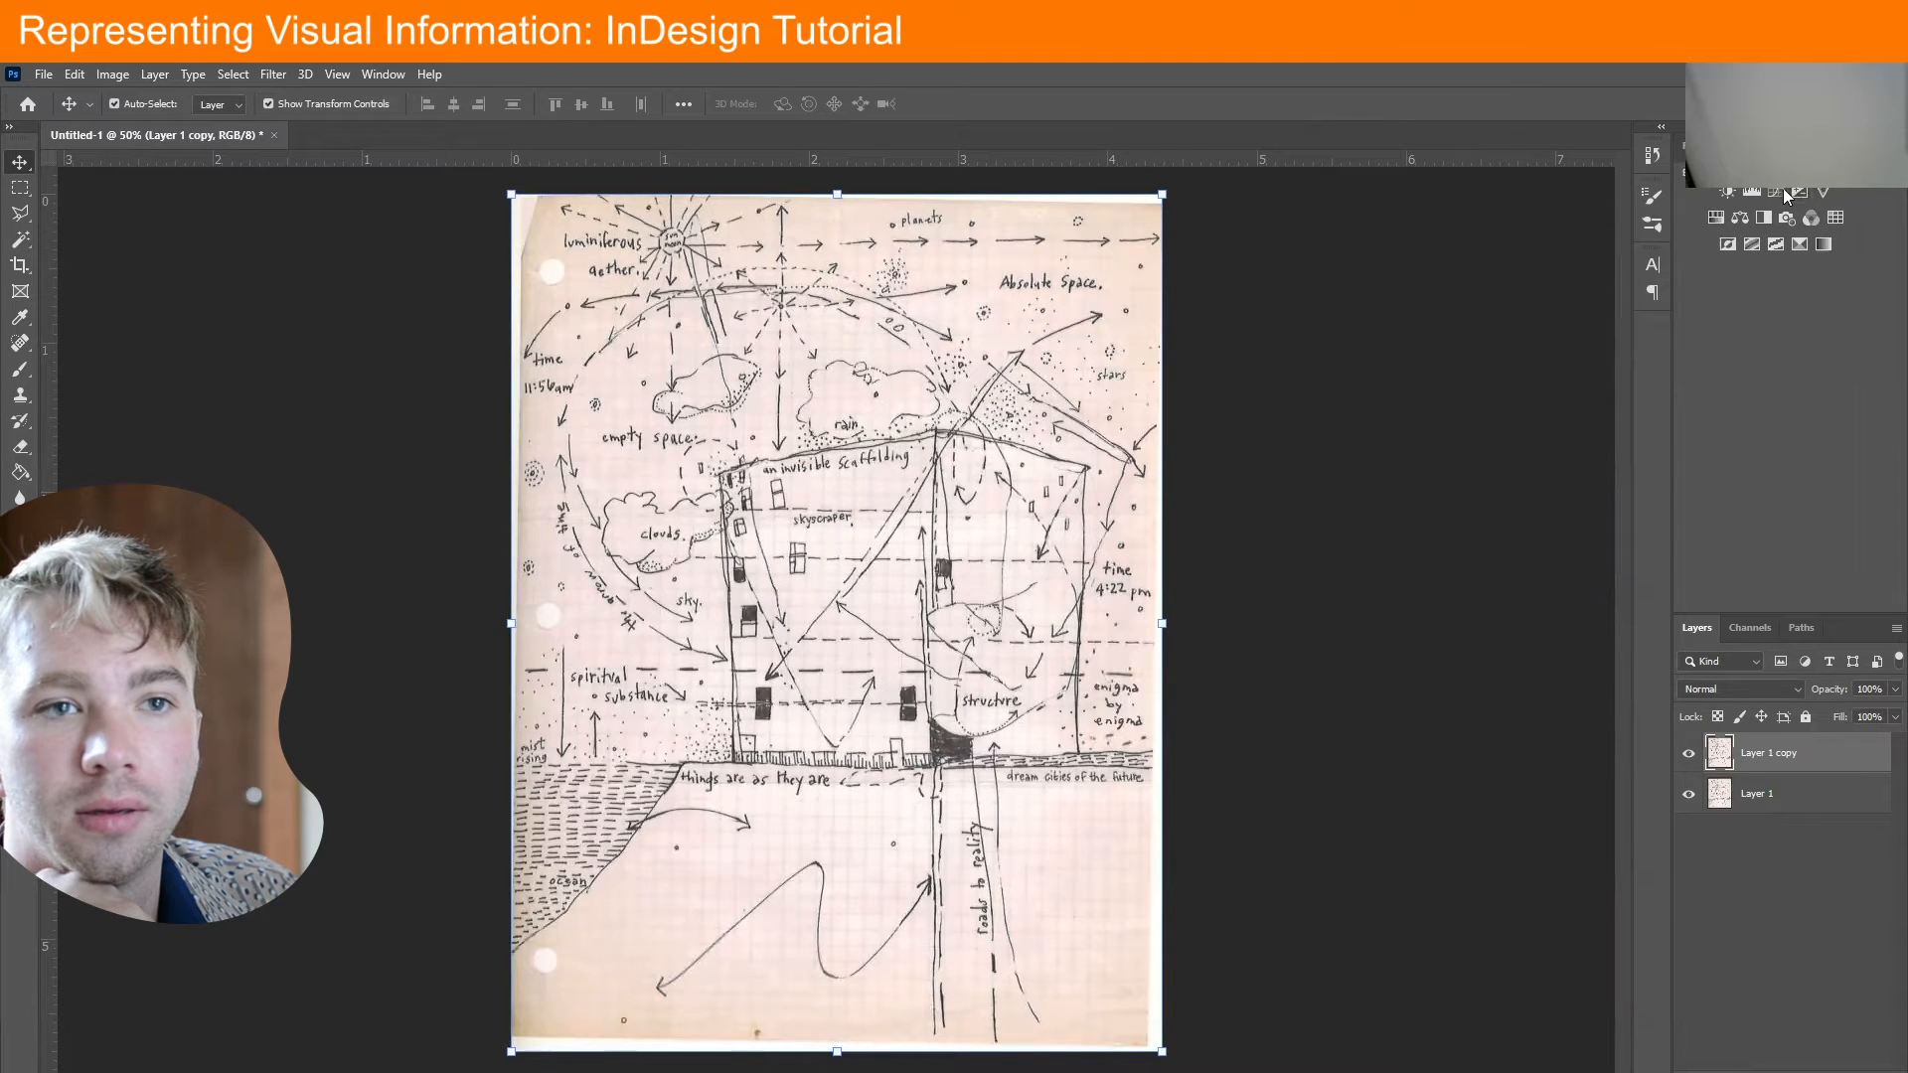
left_click(1751, 195)
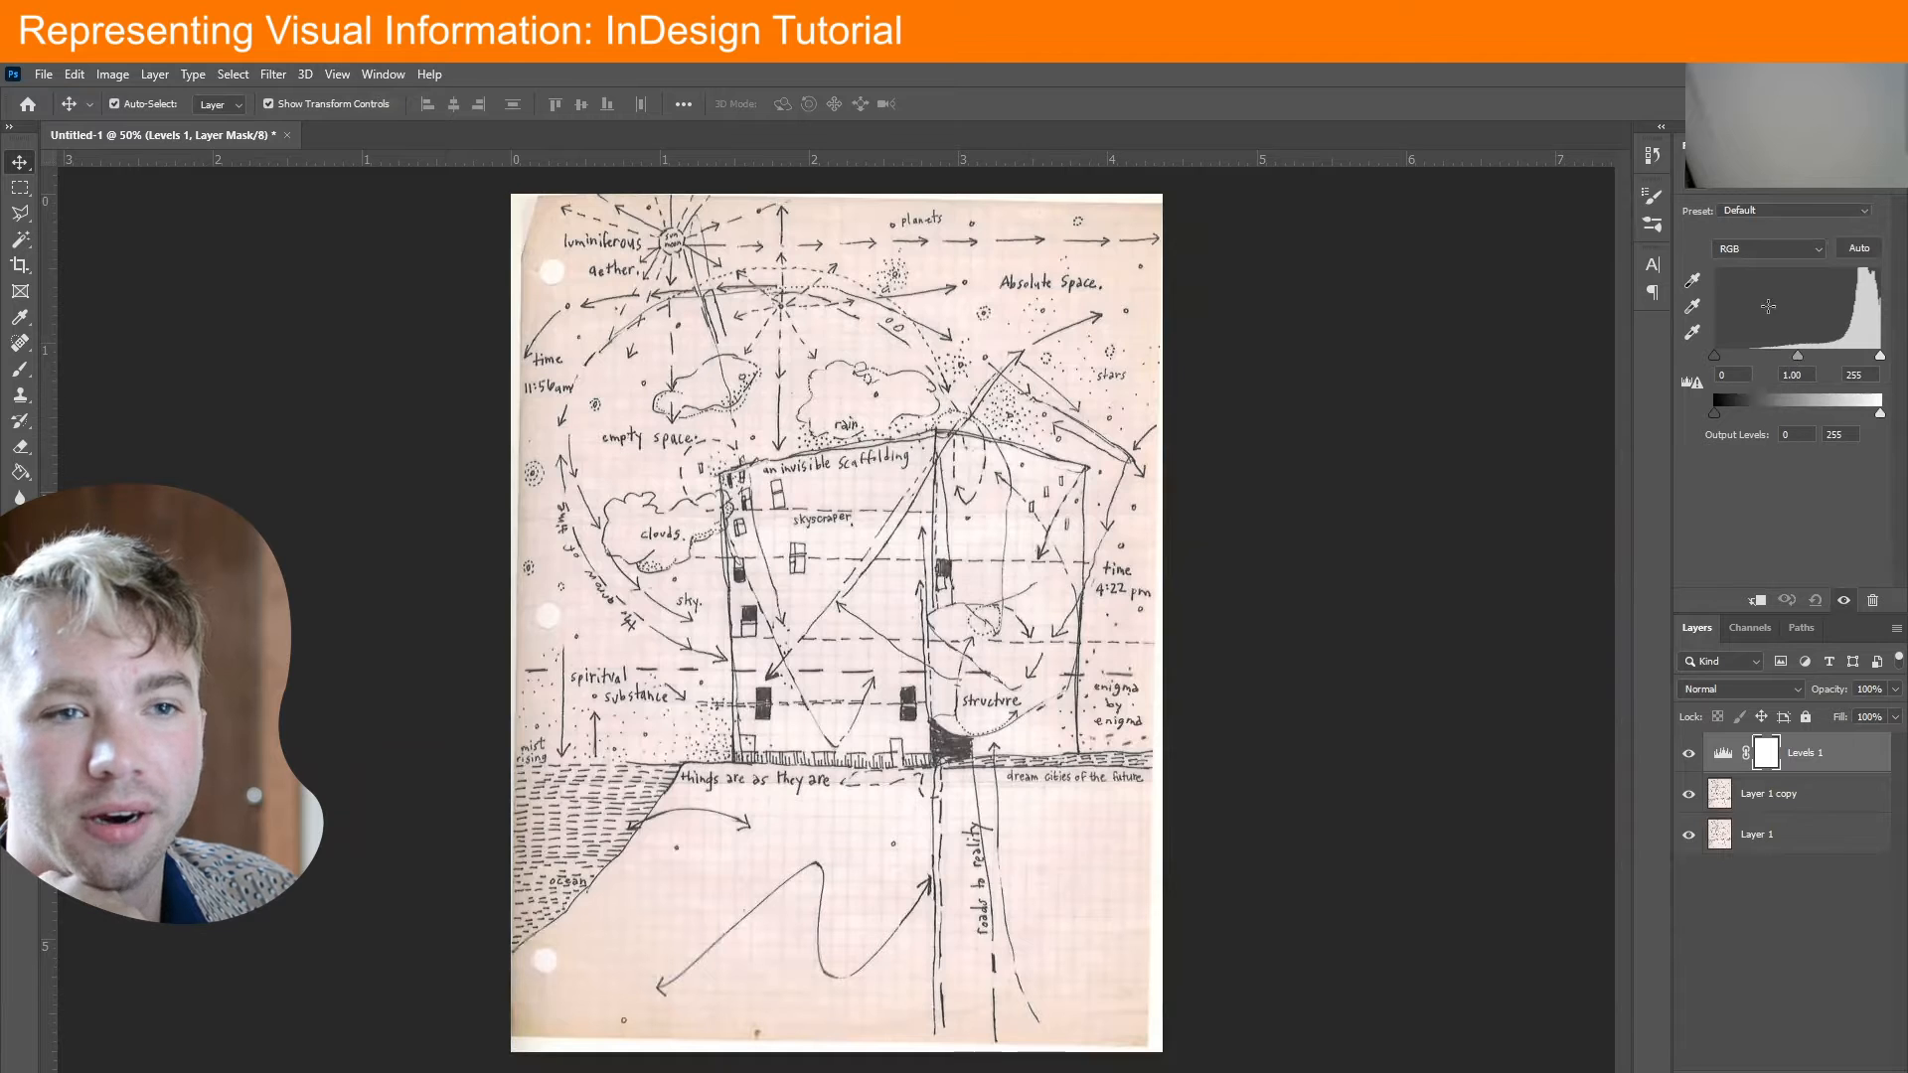
left_click(99, 75)
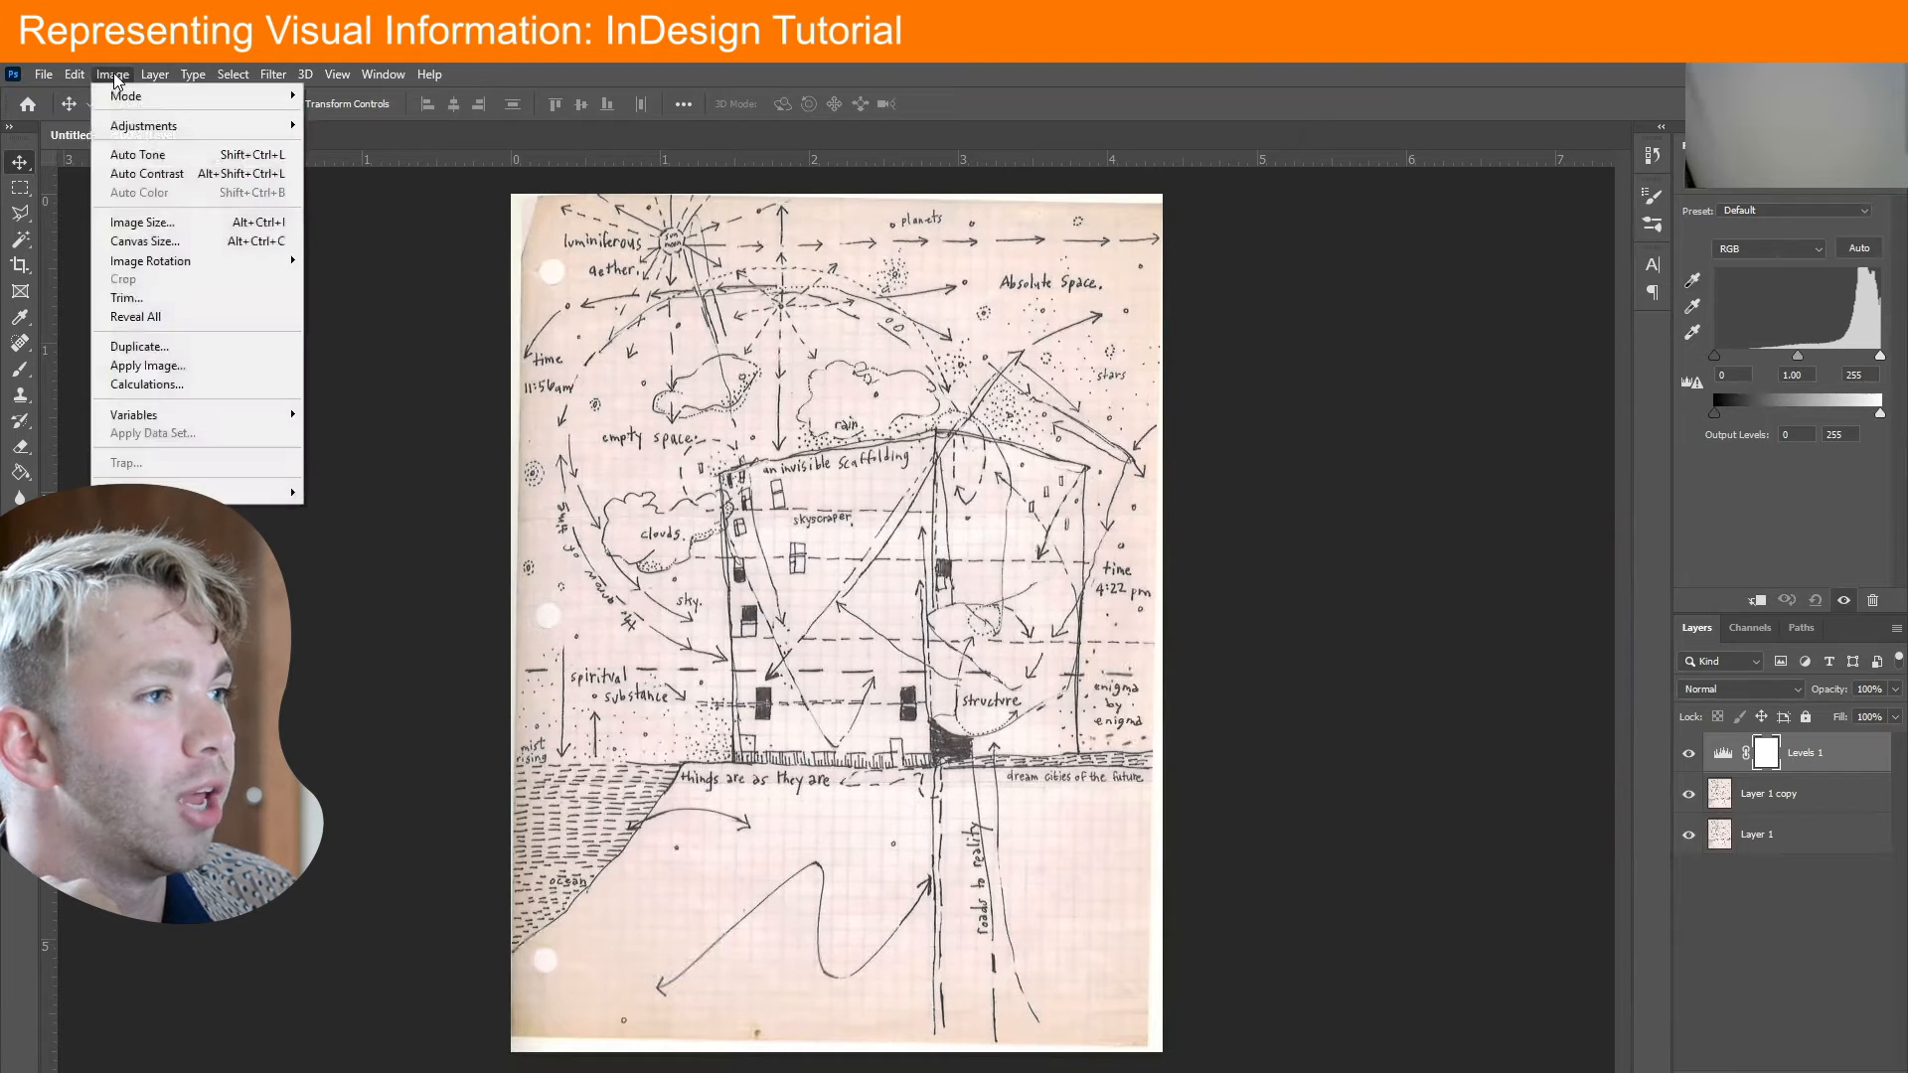
mouse_move(144, 125)
left_click(361, 146)
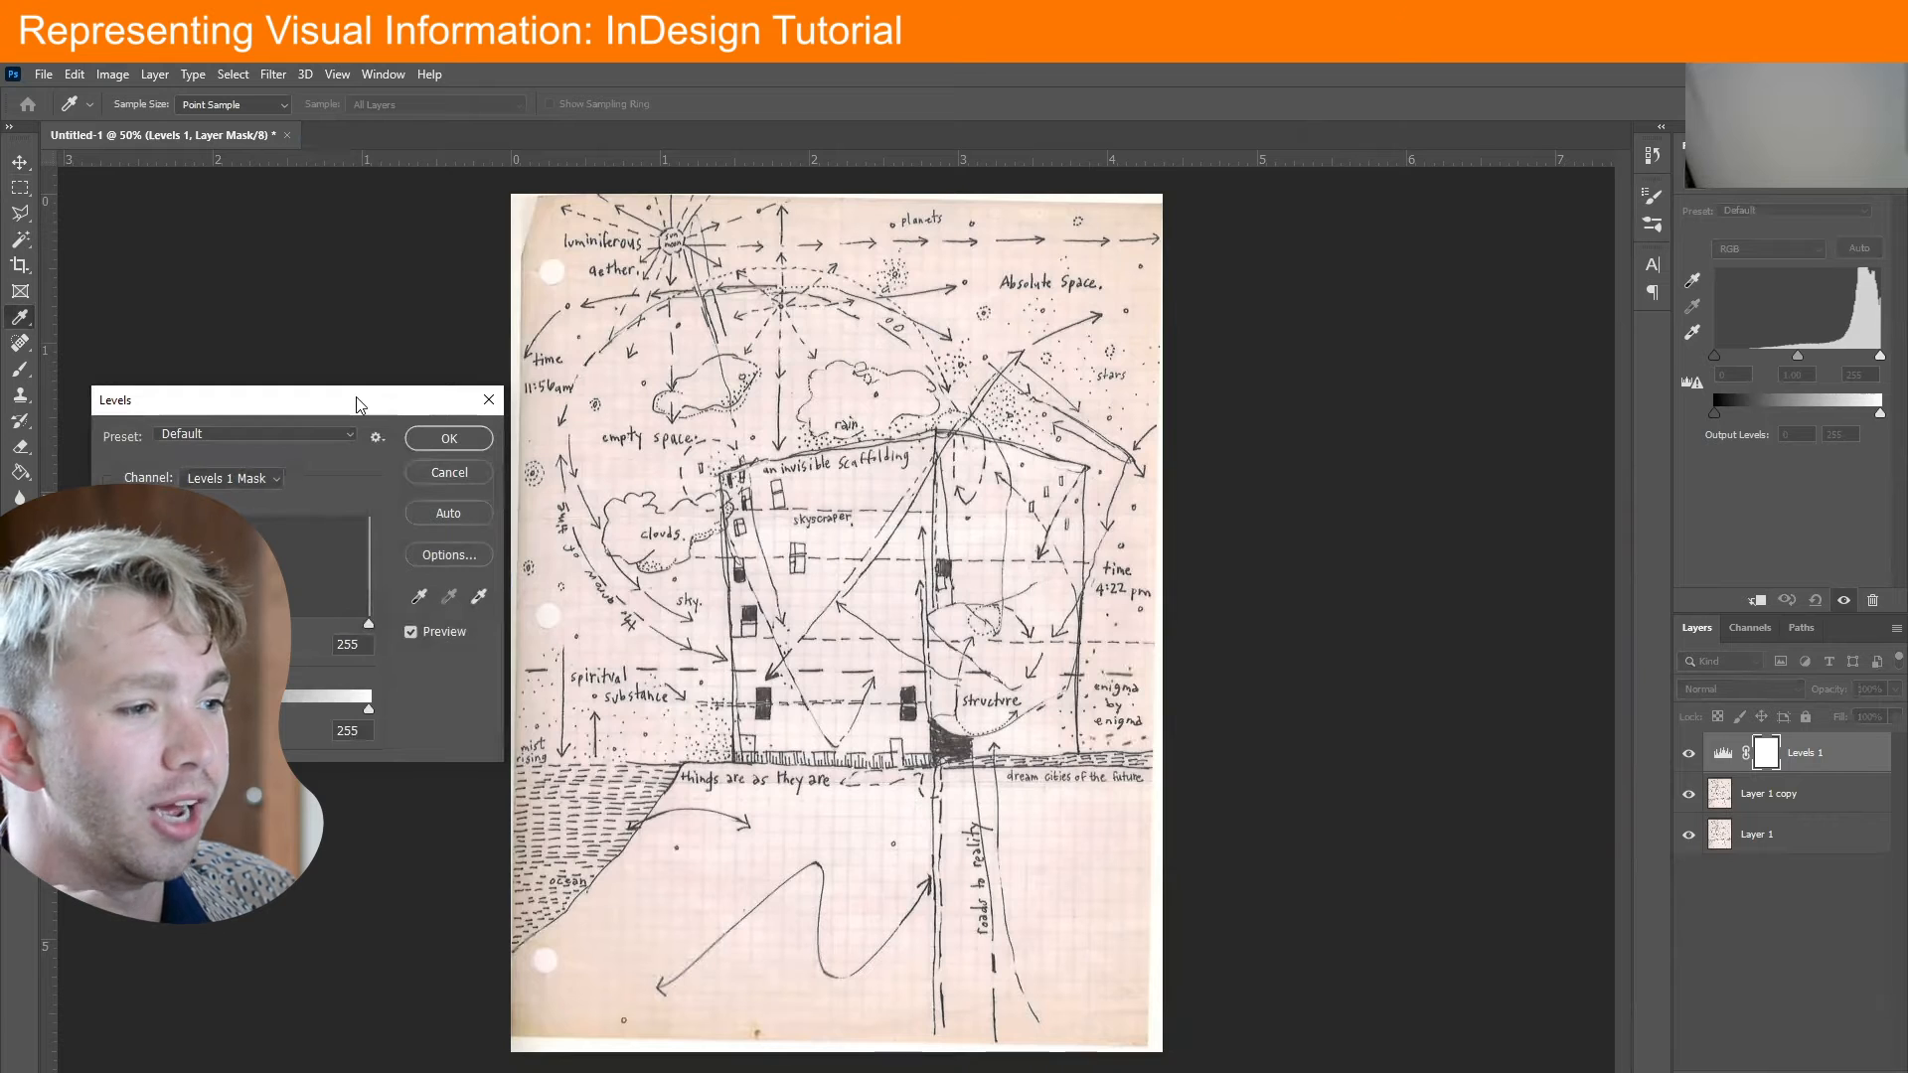
left_click_drag(358, 403, 352, 364)
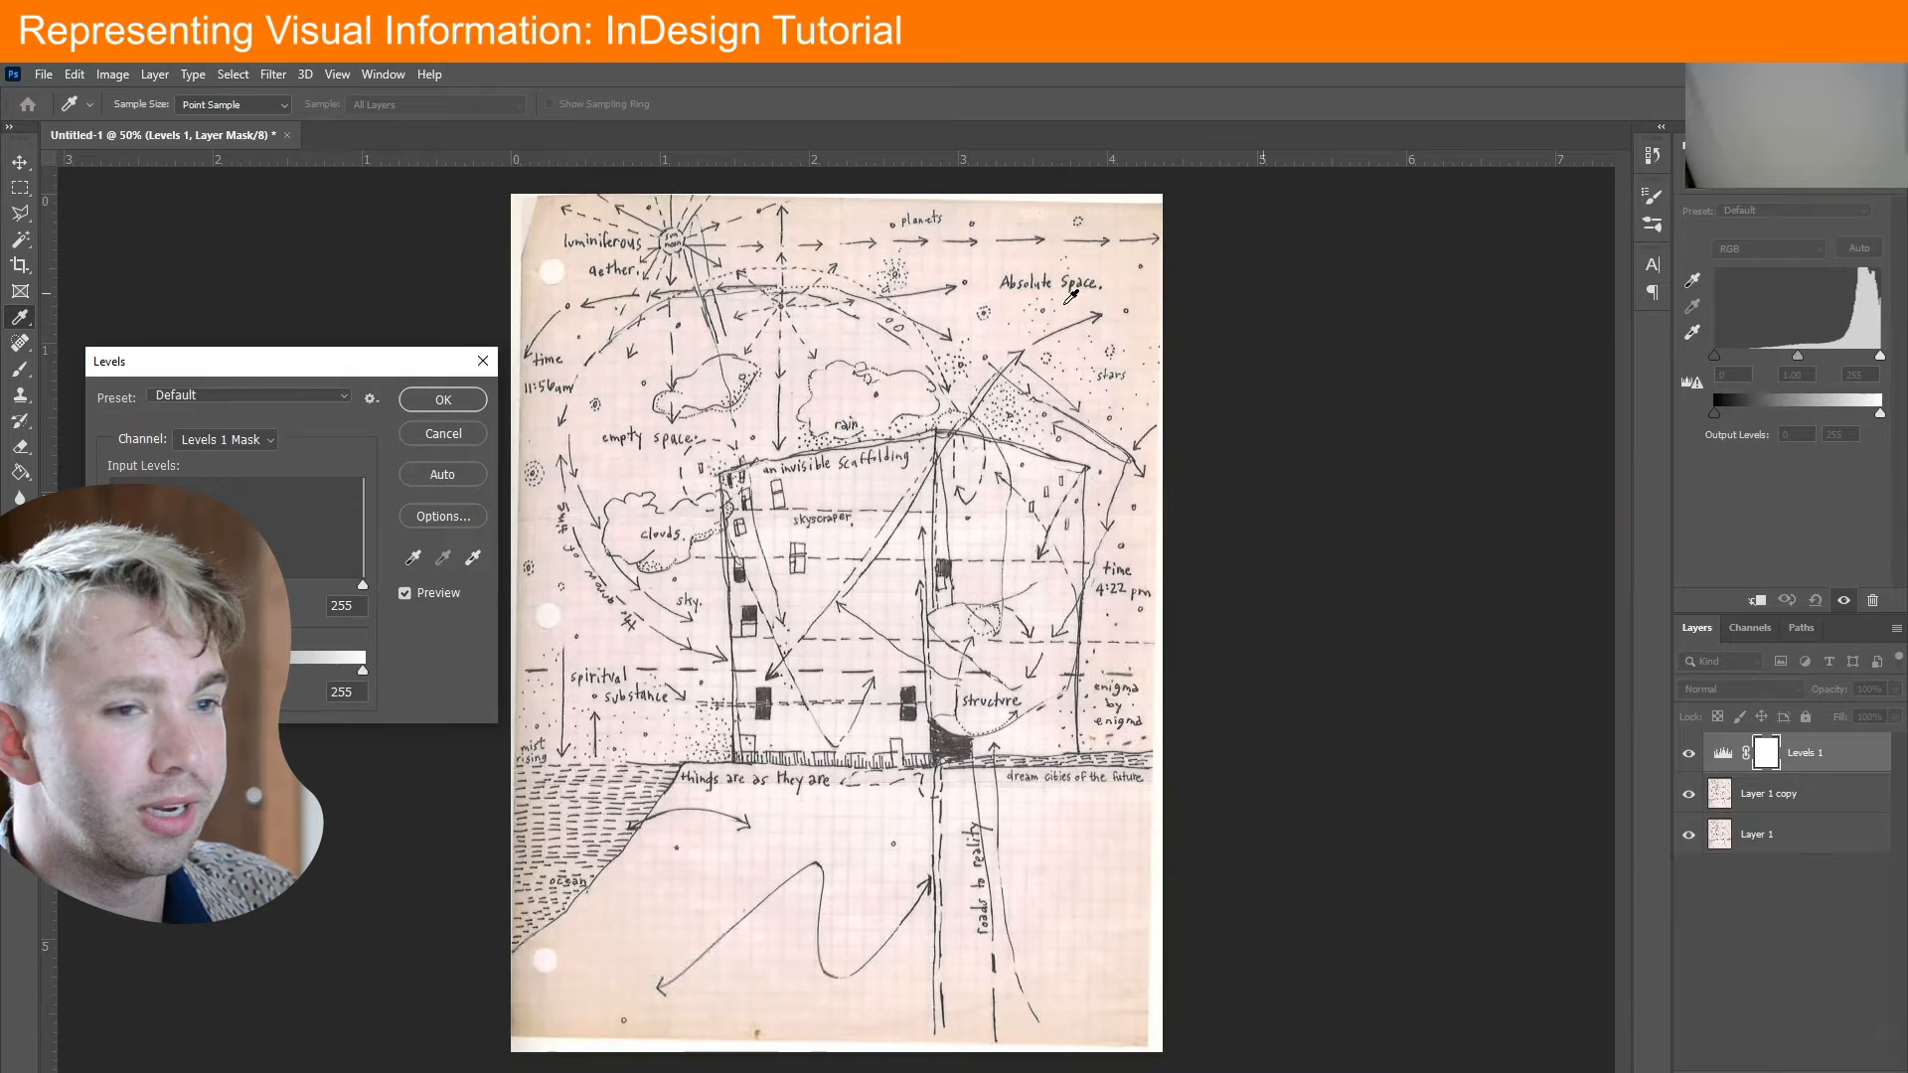
left_click(483, 360)
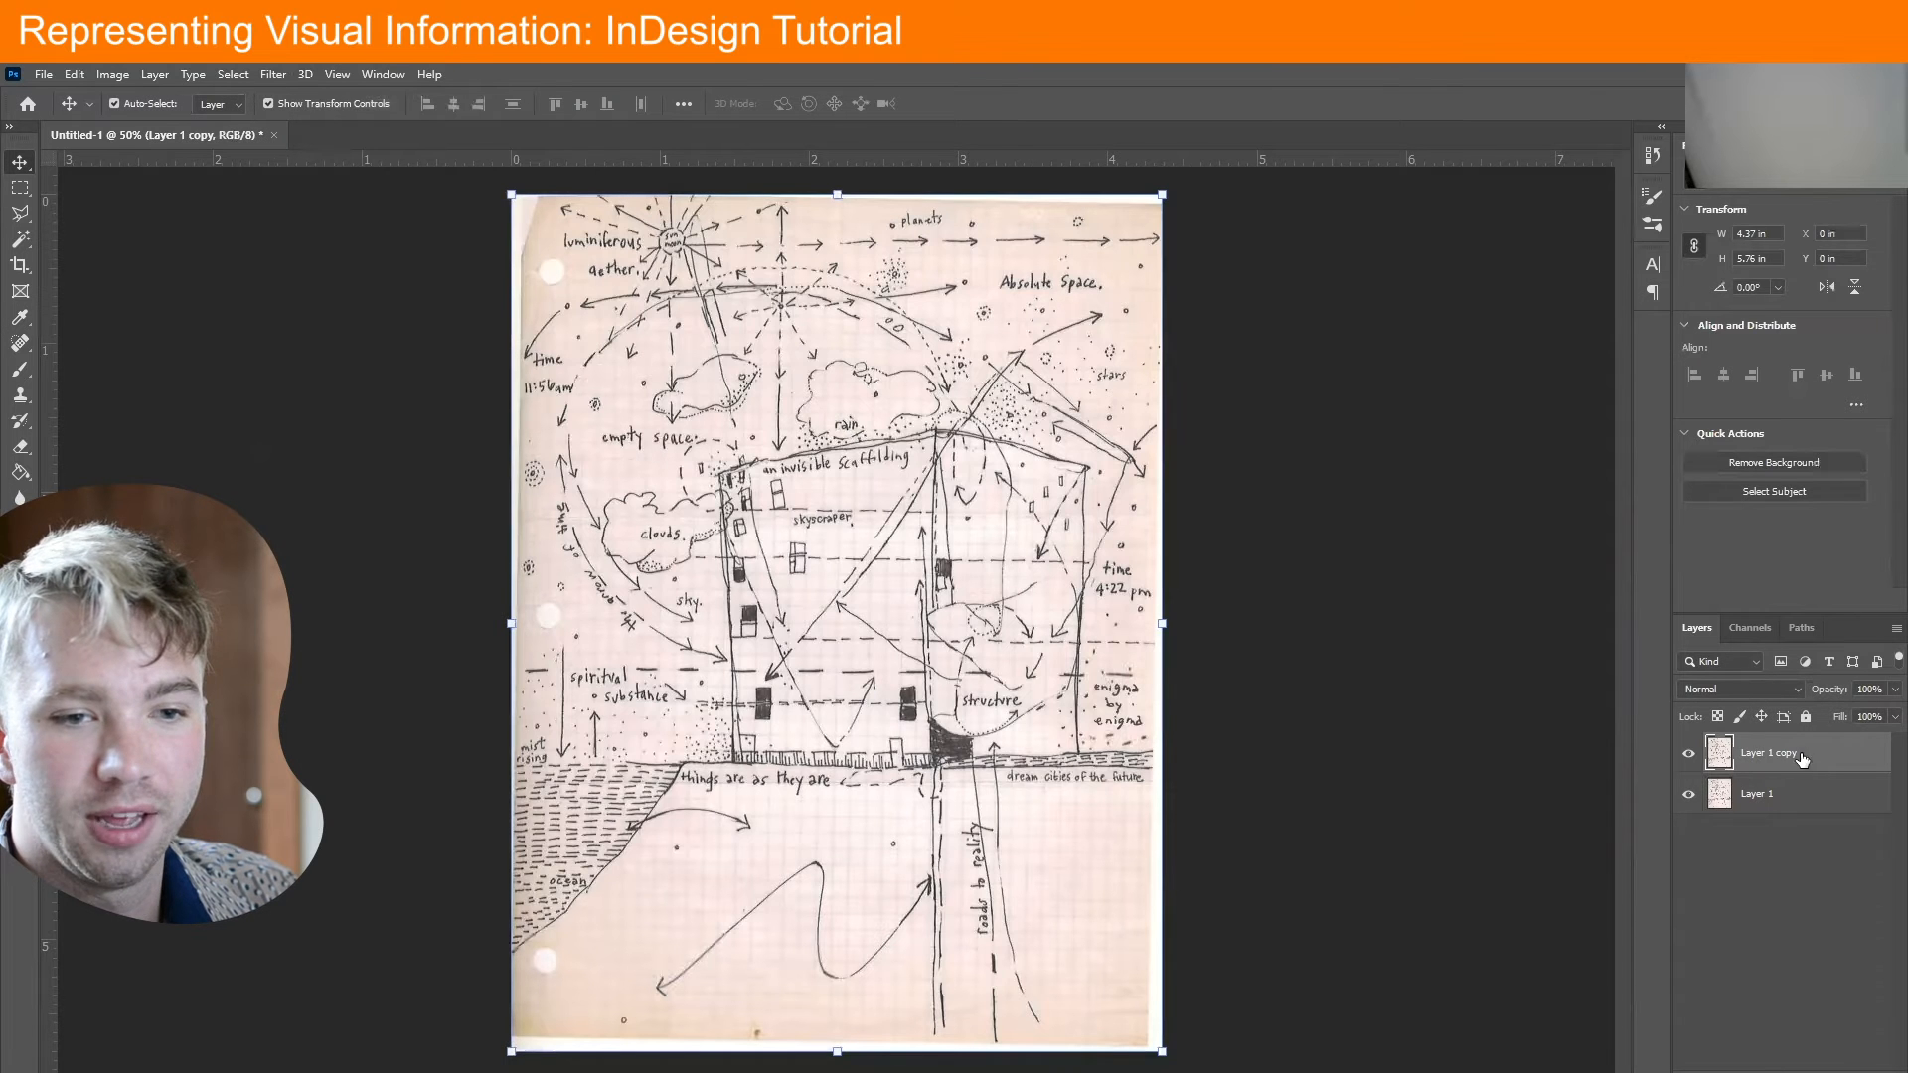
Apply Levels to Layer 1 copy, sampling the pinkish paper and its yellowed edge as the white point until the background turns white
left_click(1812, 794)
left_click(1807, 757)
left_click(112, 75)
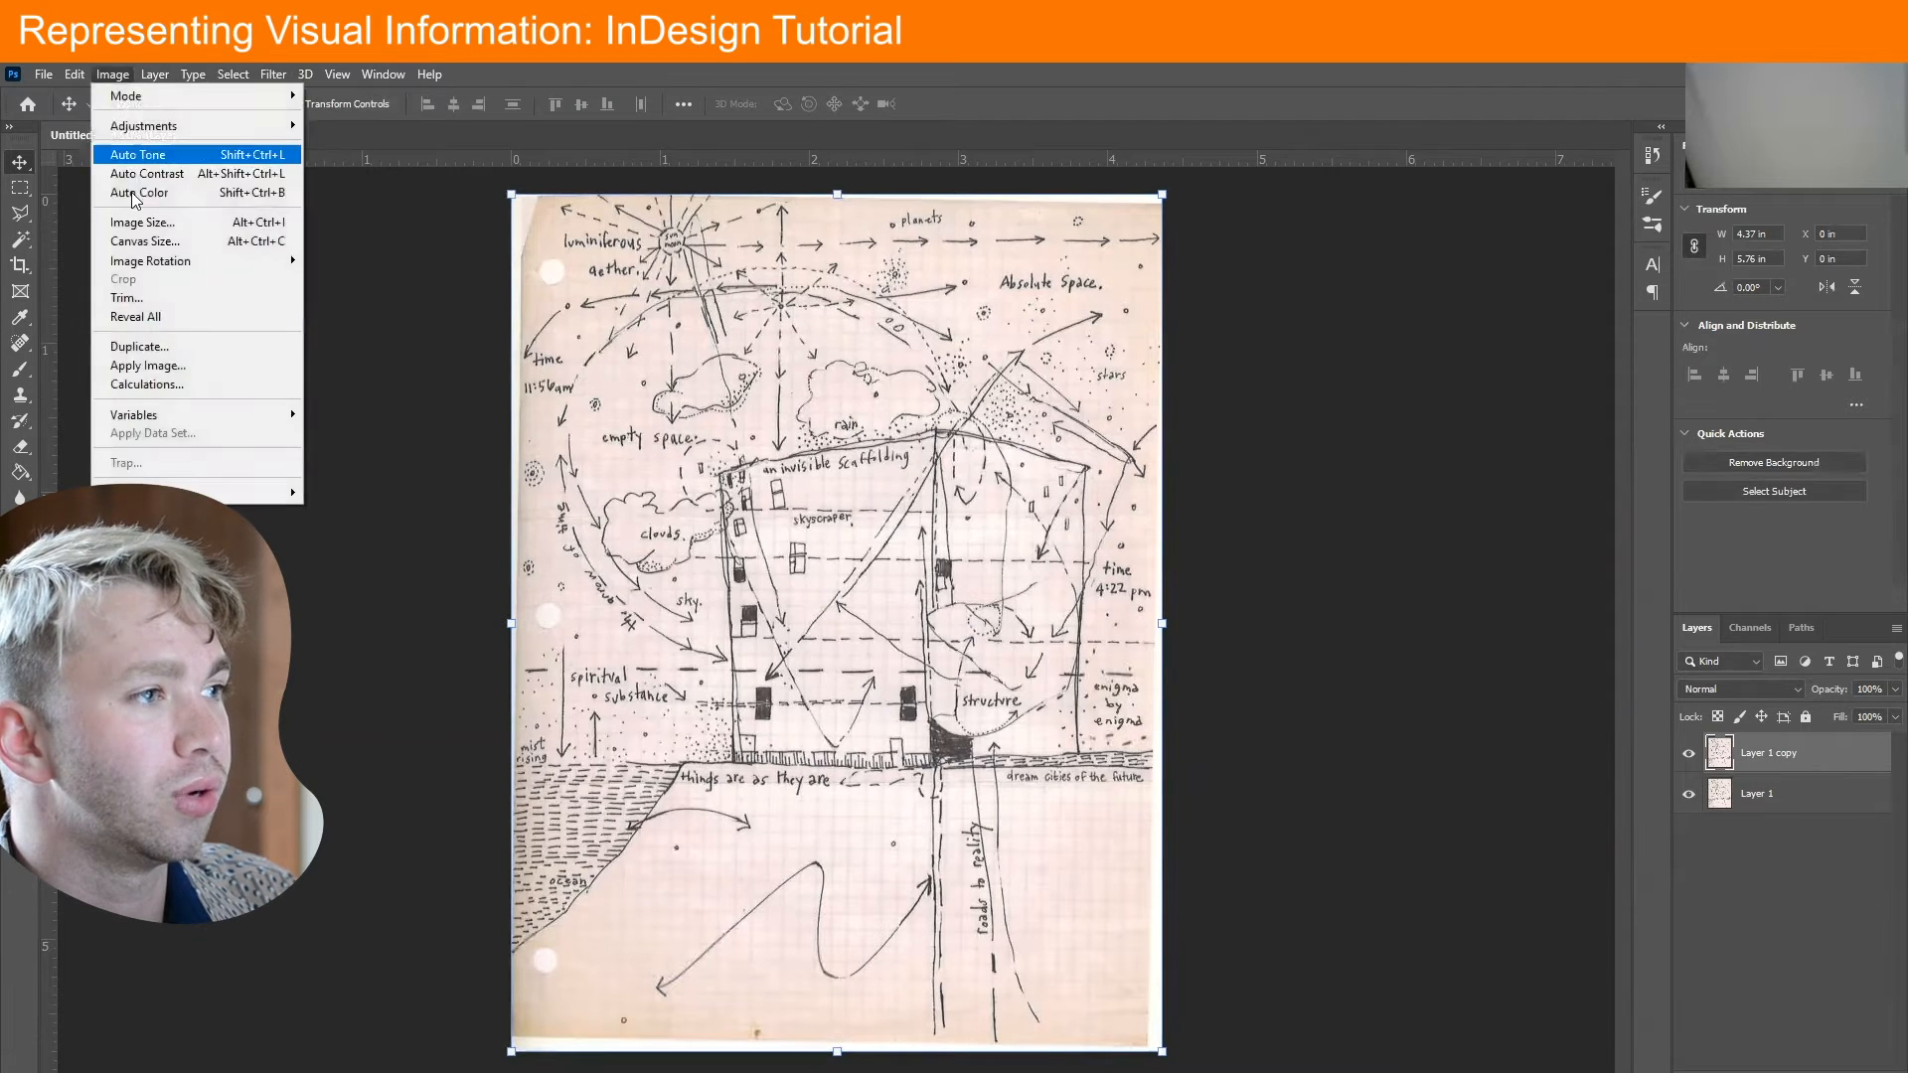
mouse_move(149, 125)
left_click(350, 149)
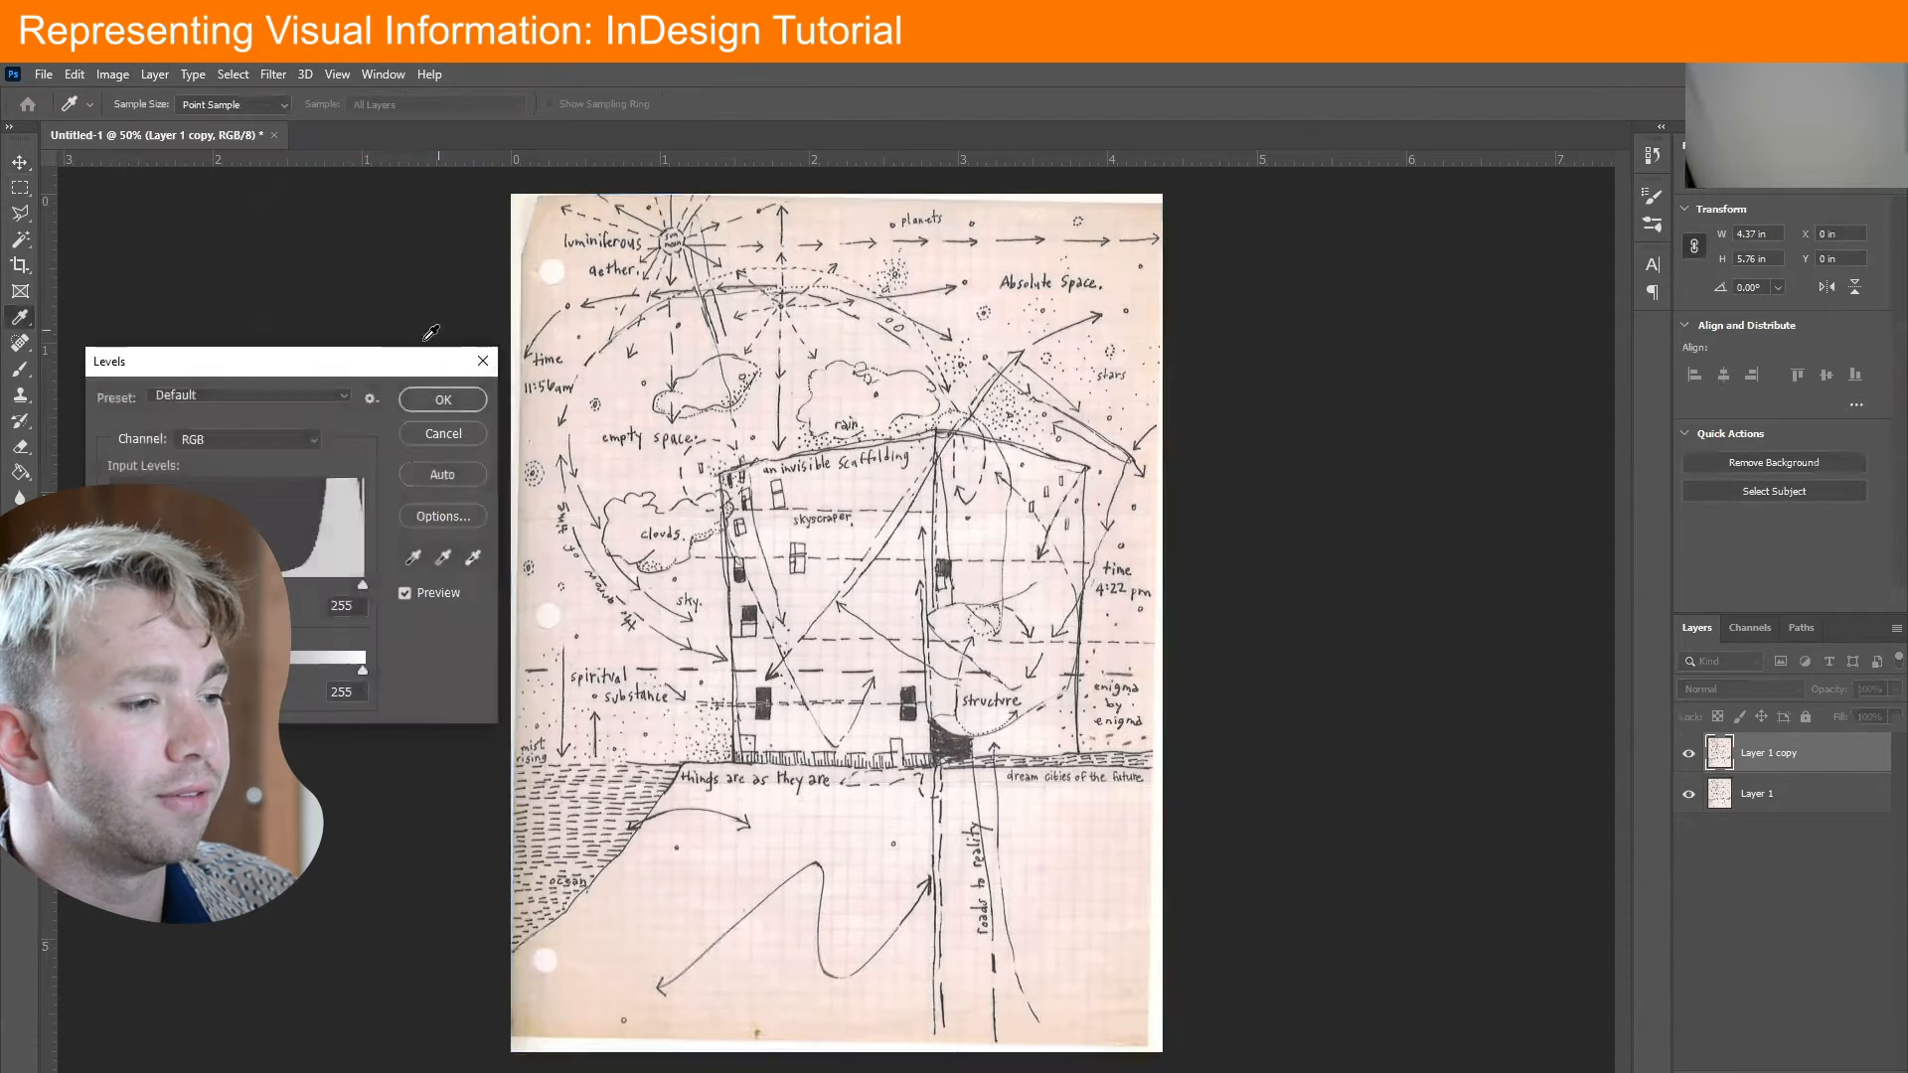
left_click_drag(357, 372, 348, 358)
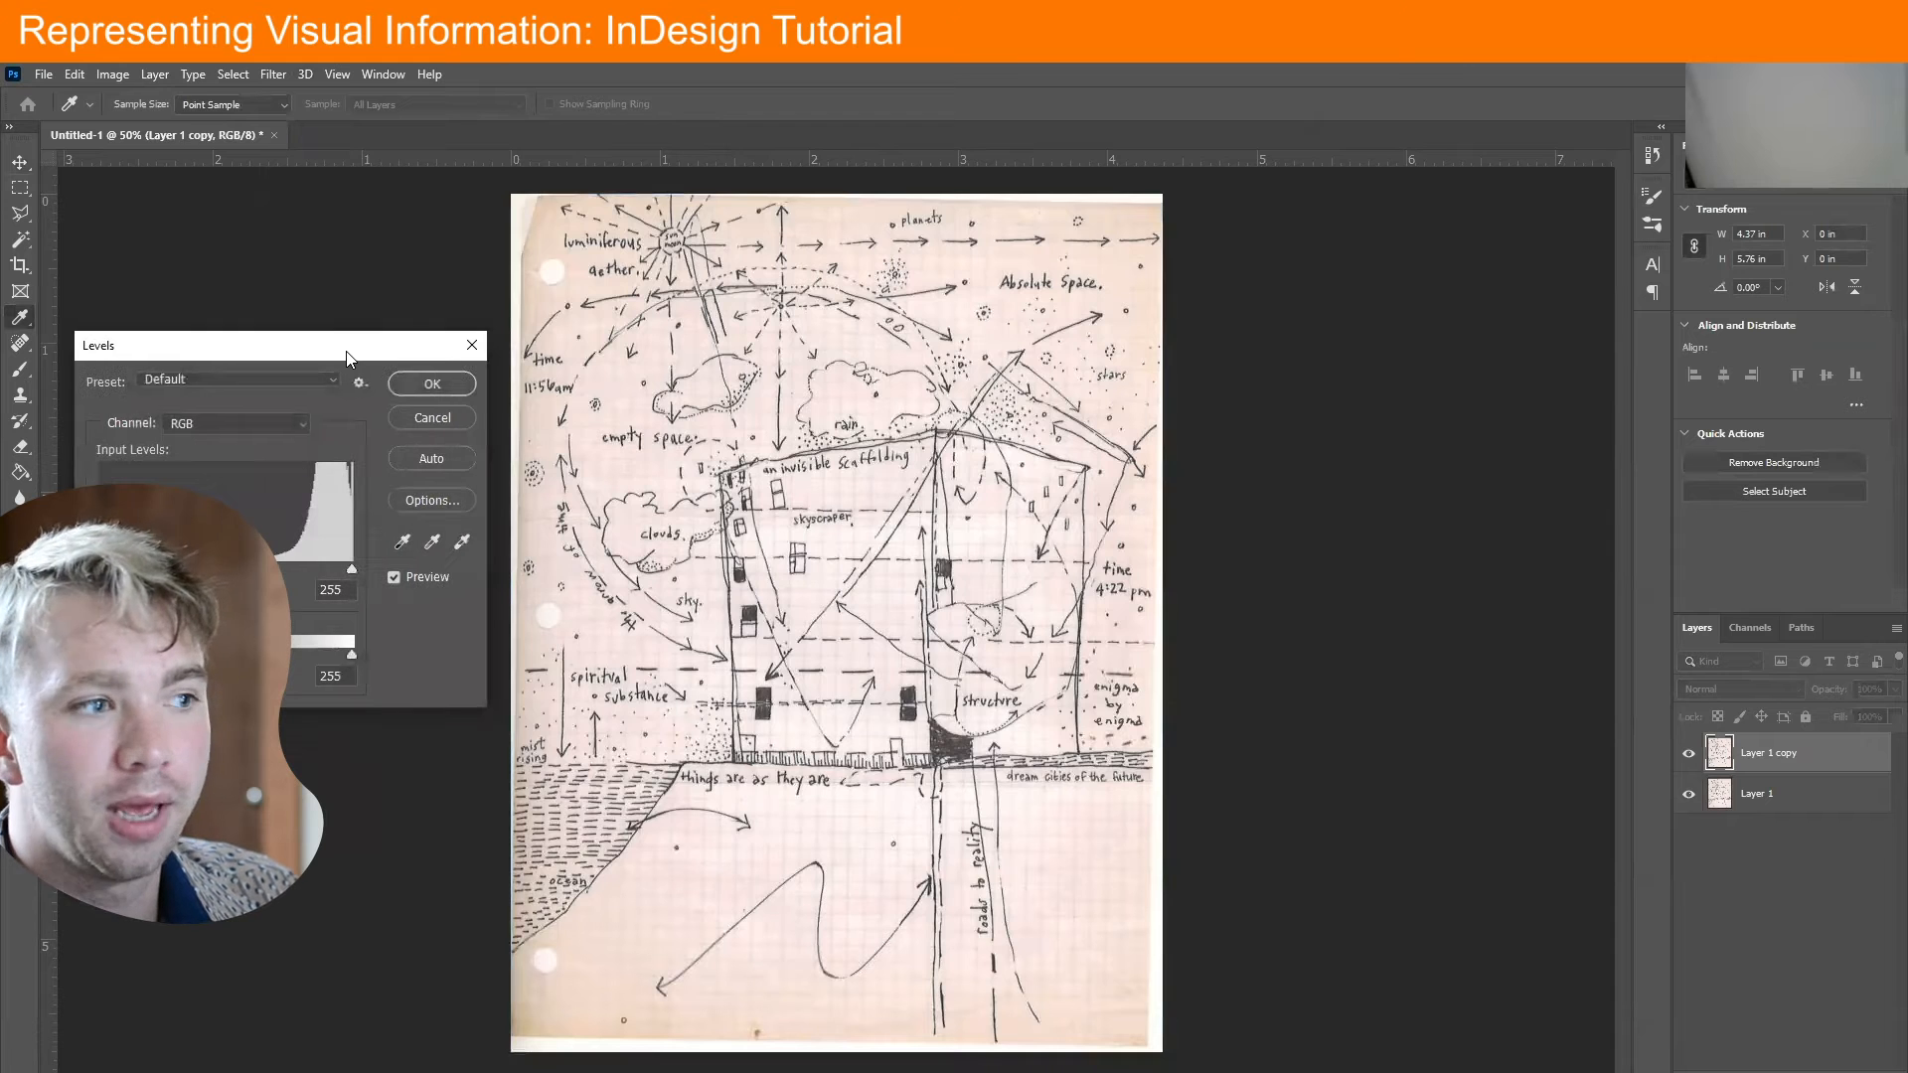
left_click(460, 545)
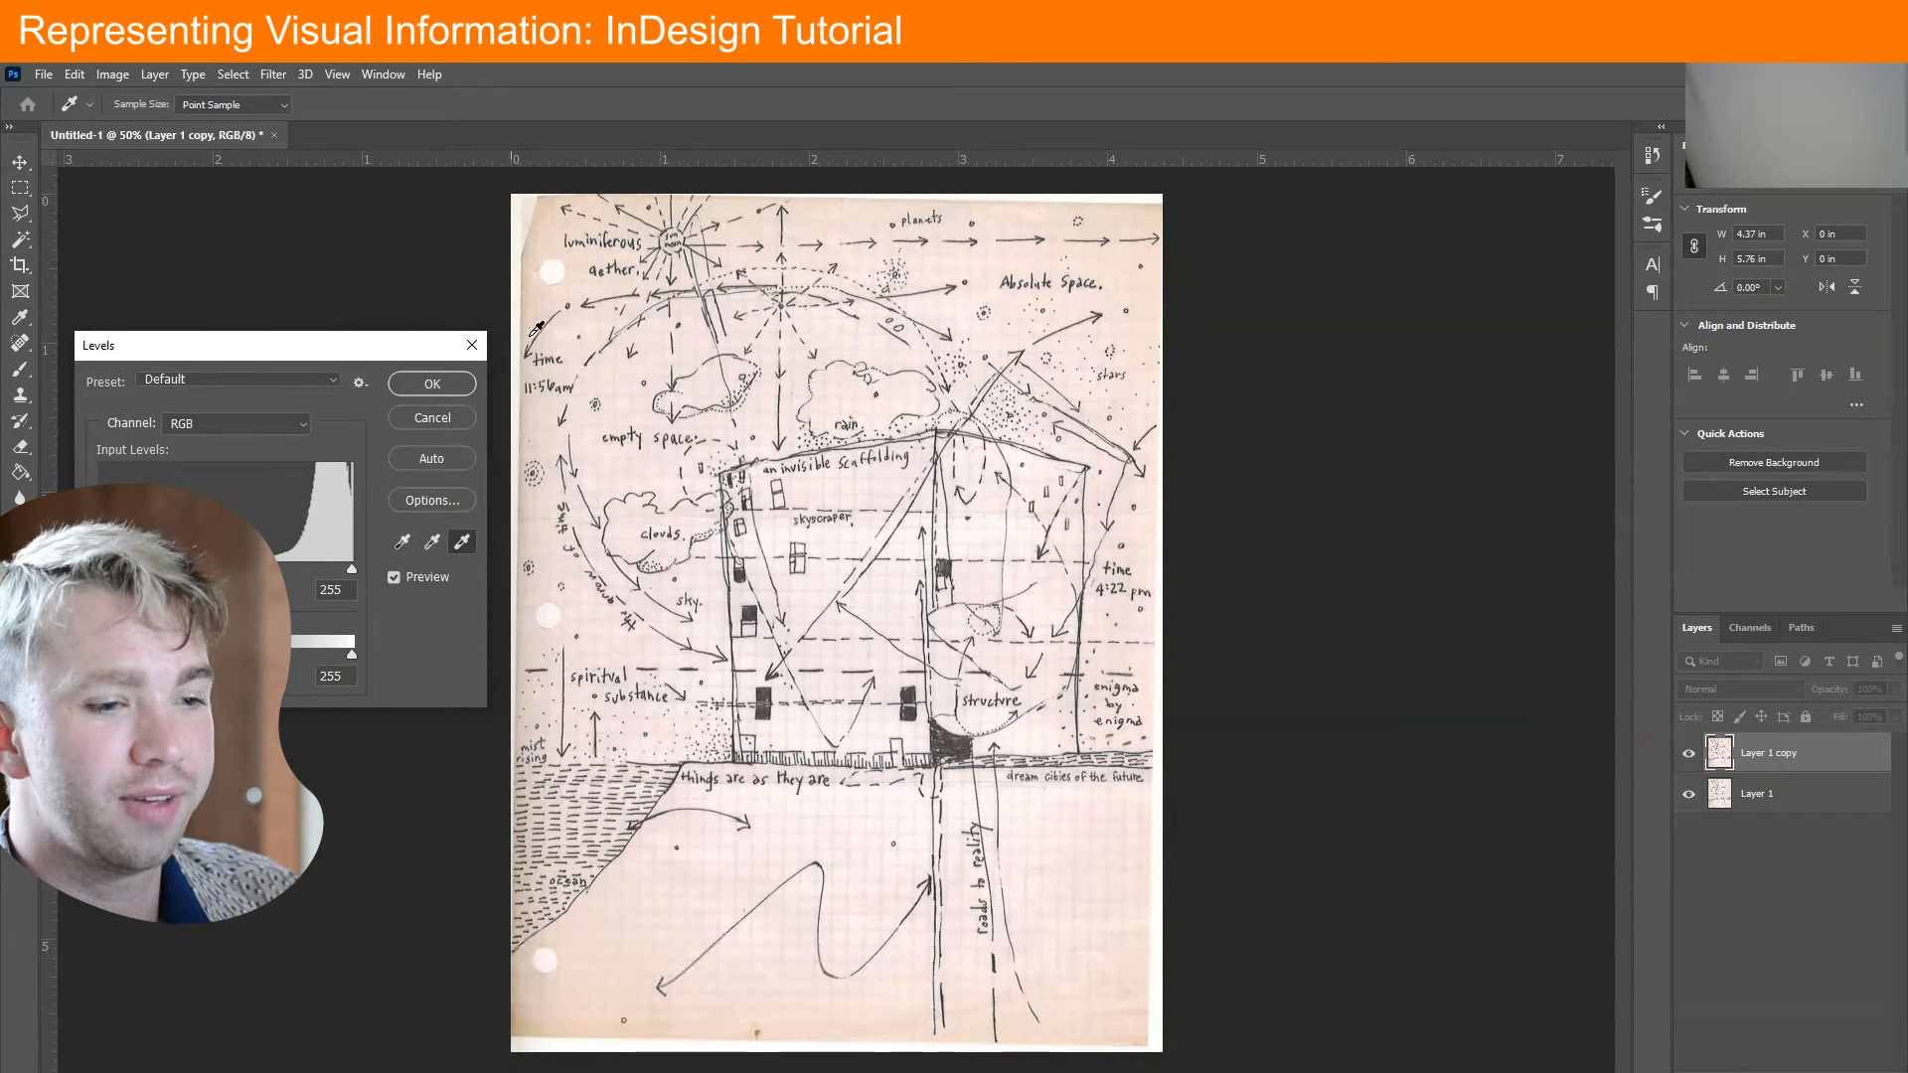
left_click(596, 958)
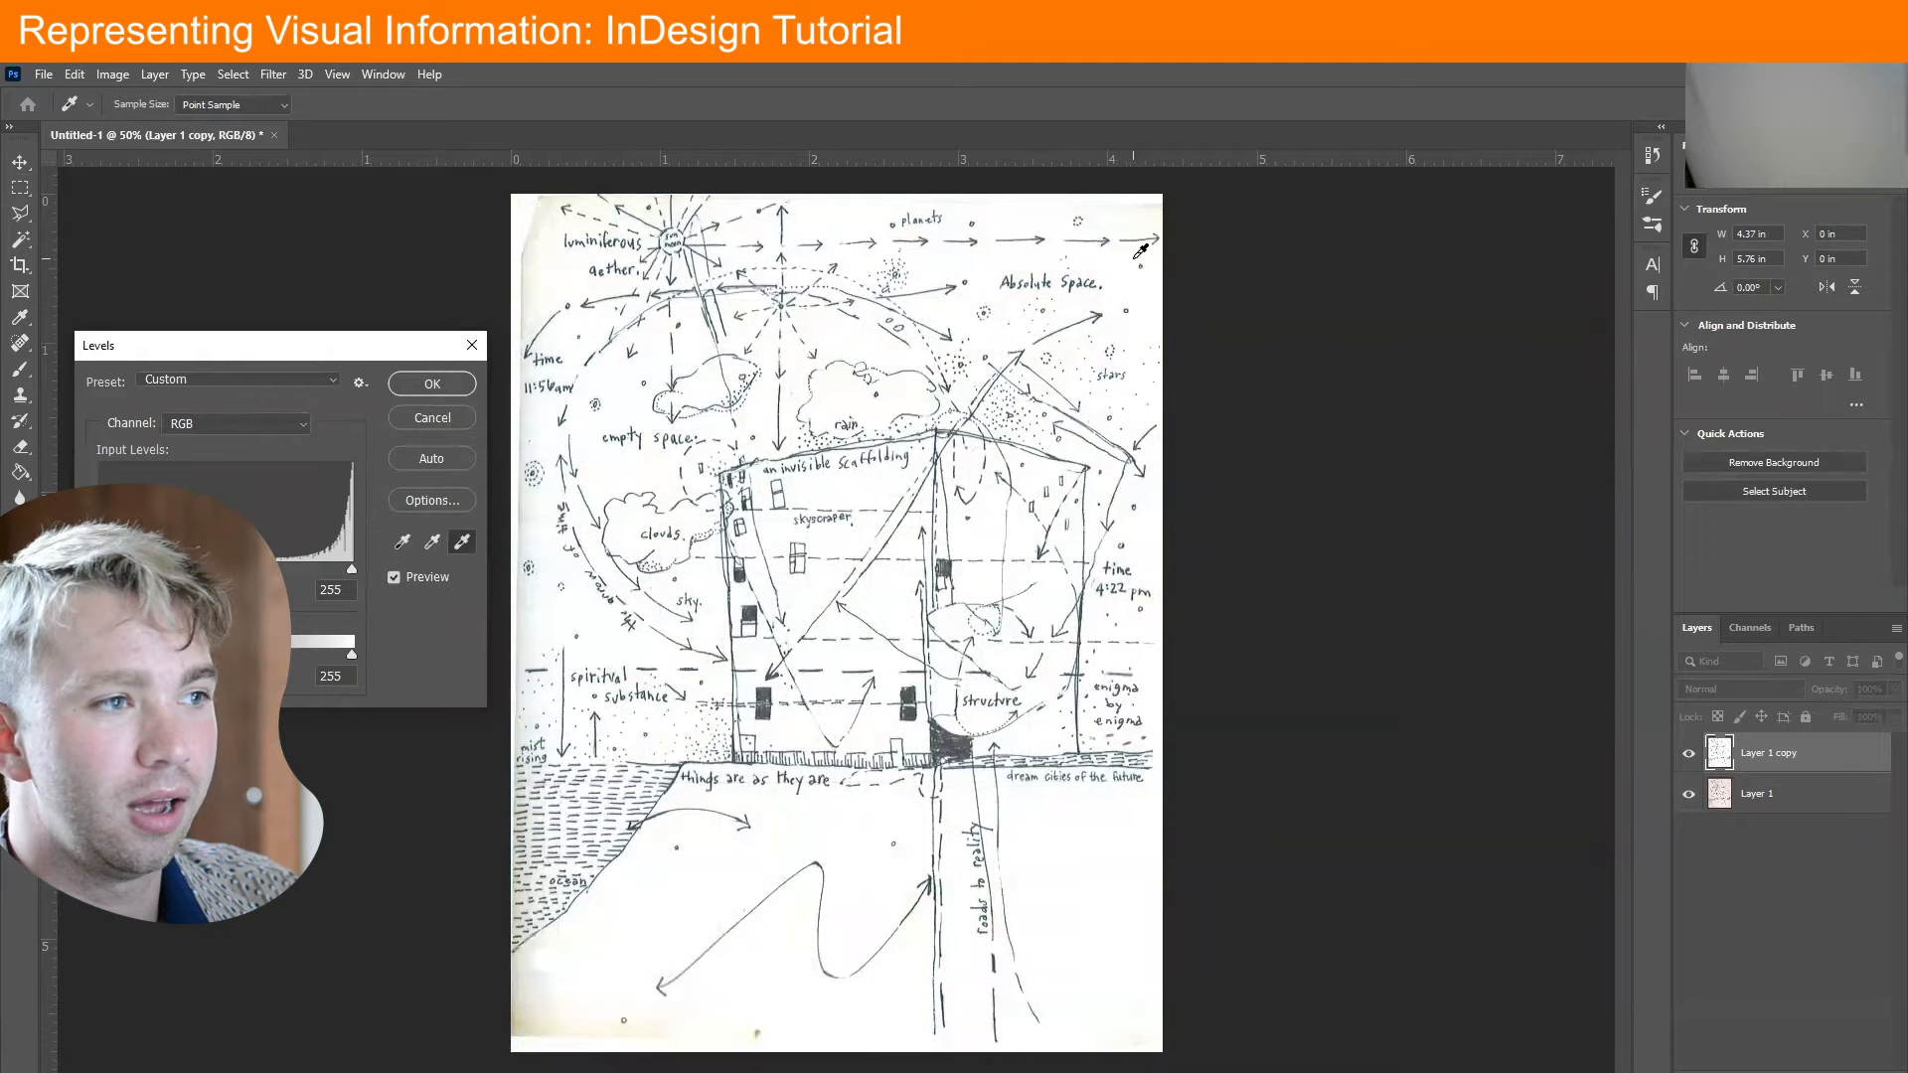
left_click(542, 253)
left_click(538, 252)
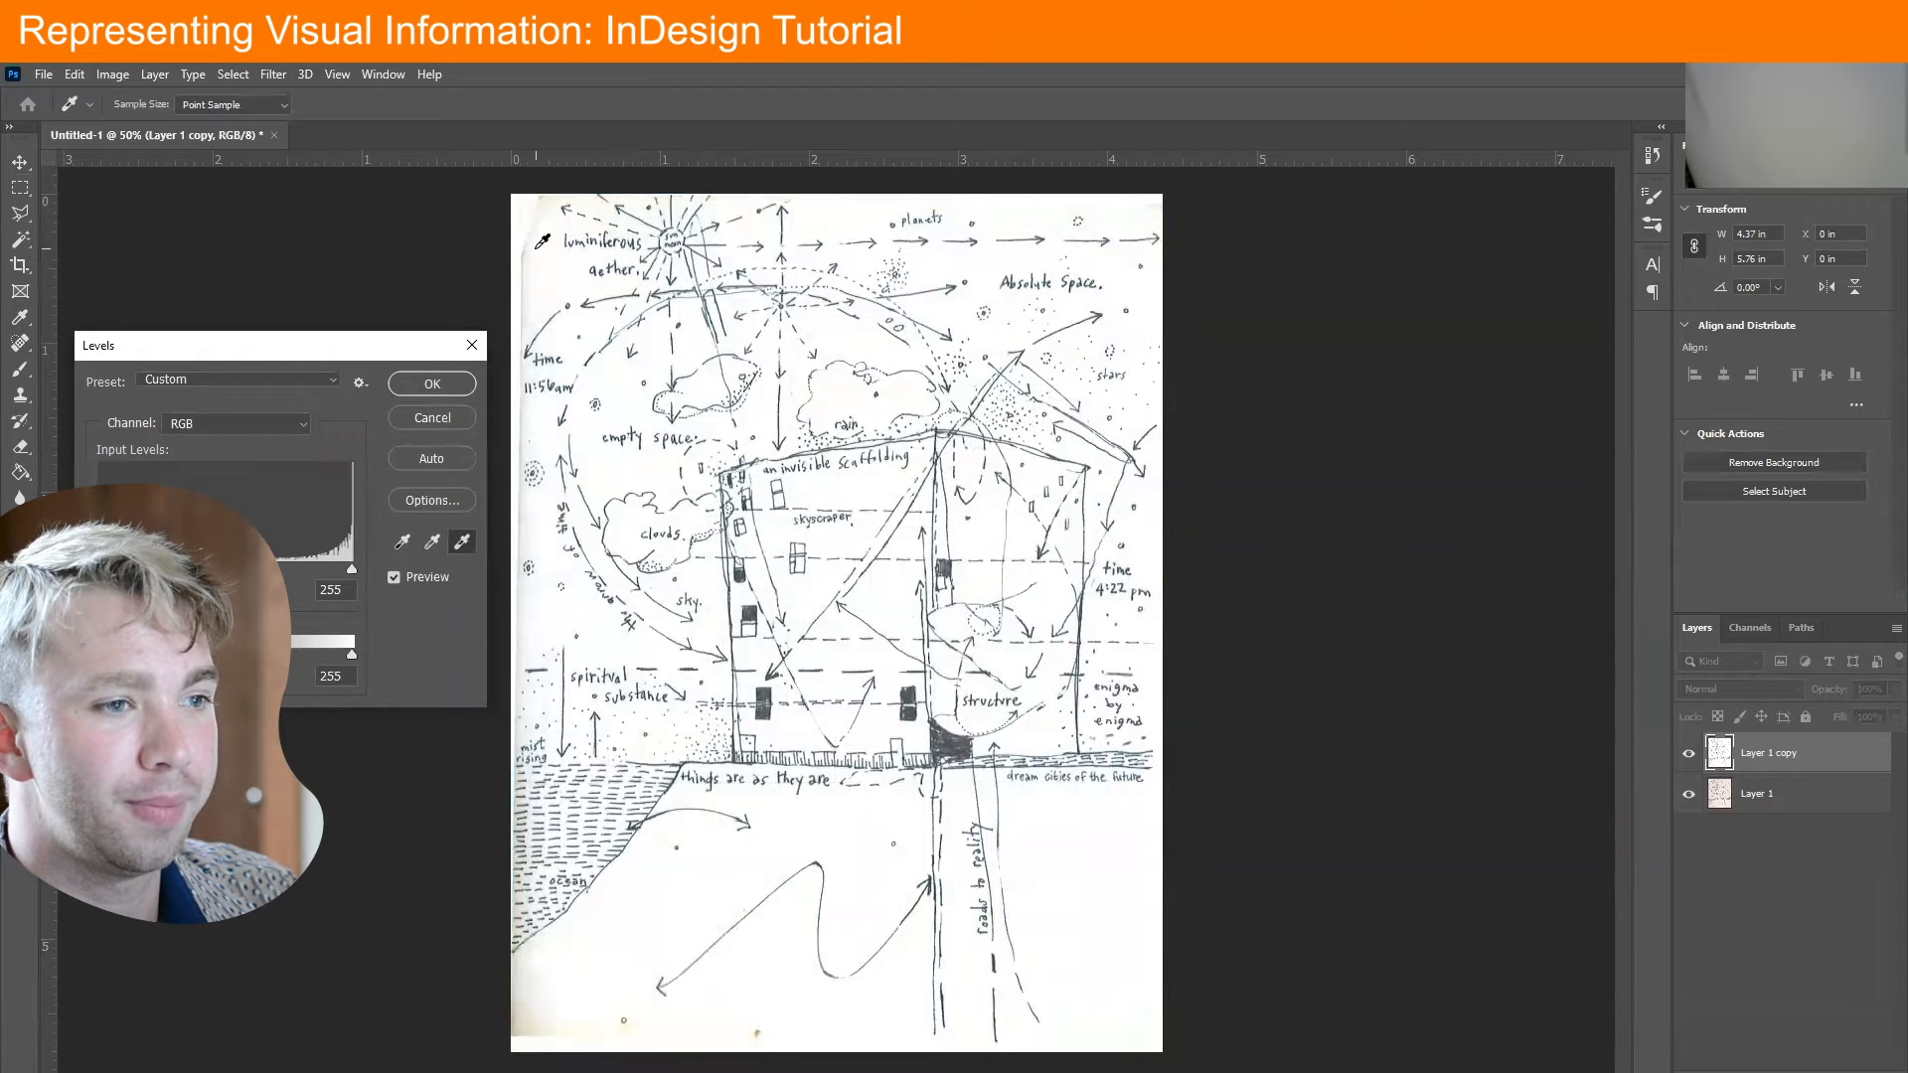
left_click(530, 252)
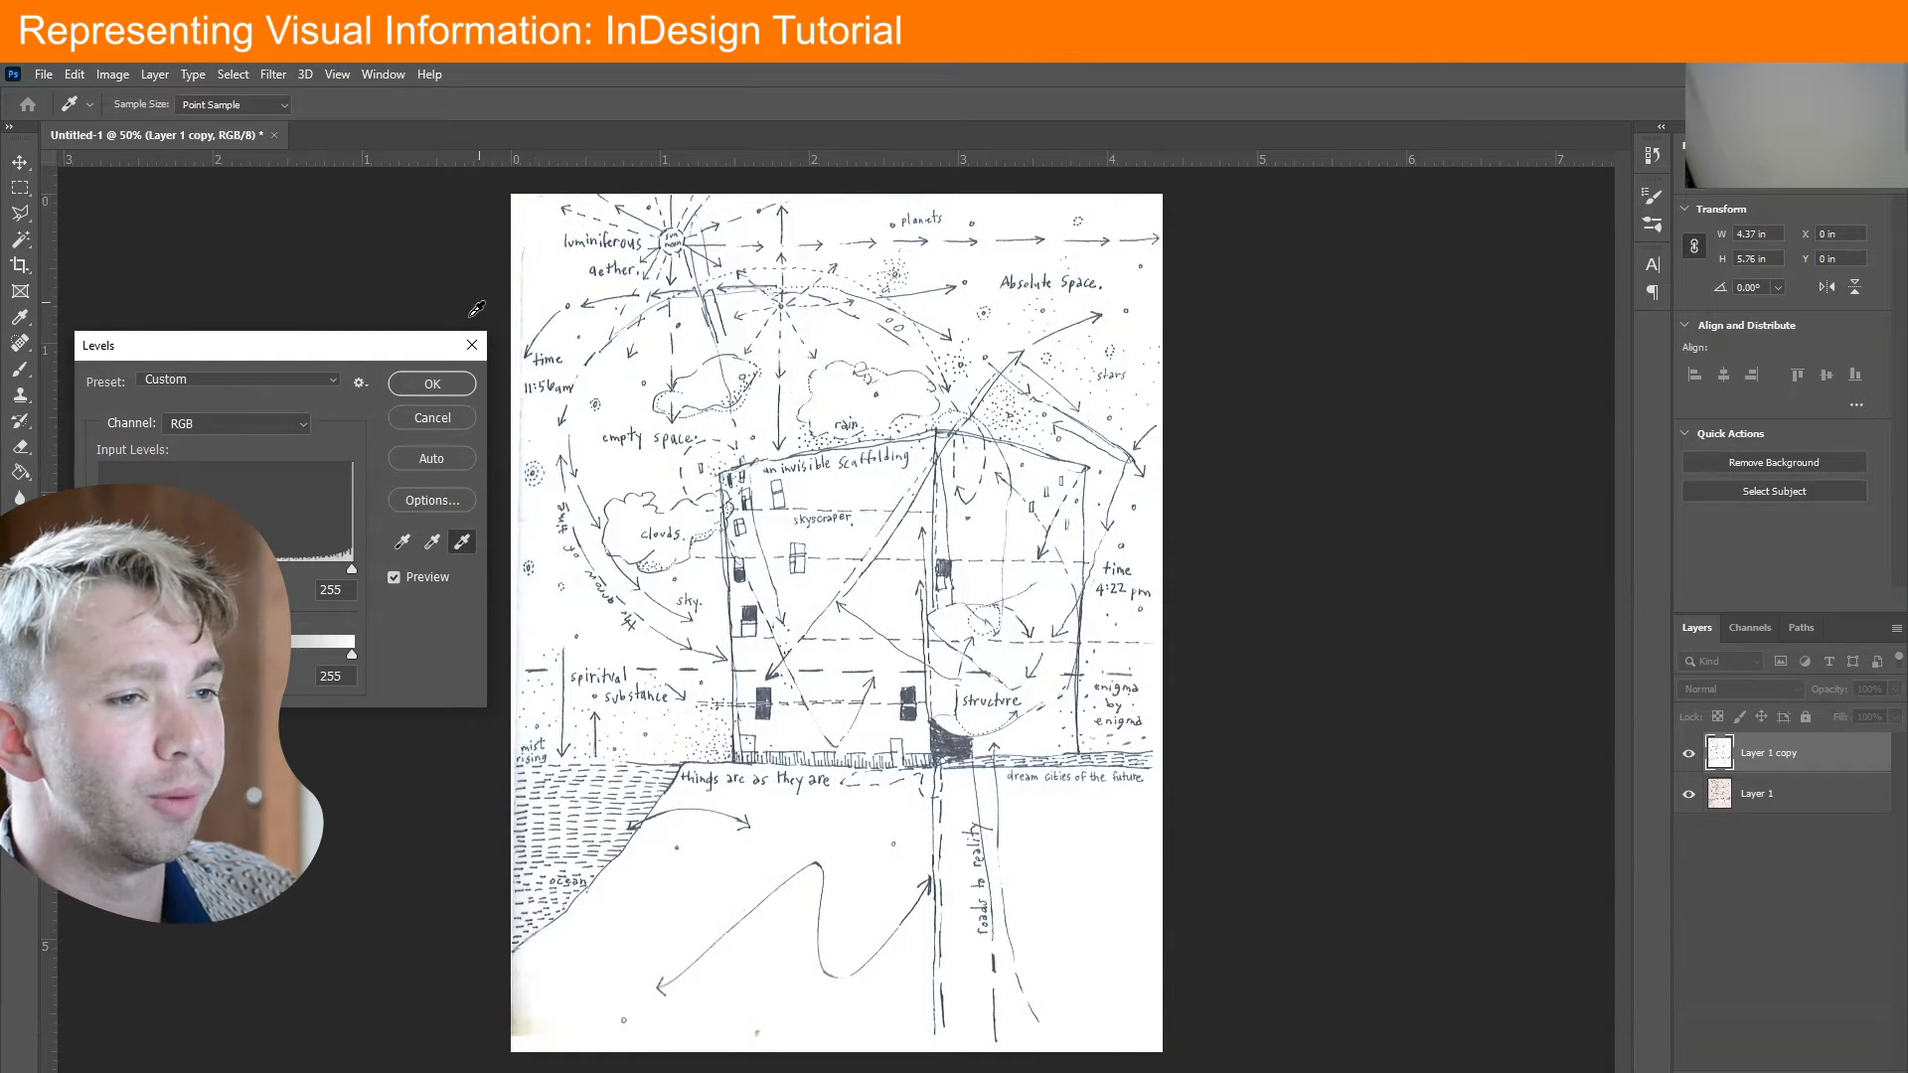
left_click(407, 384)
Compare the whitened drawing with the original scan by toggling the visibility of Layer 1 copy, leaving it shown
key("v")
left_click(1686, 755)
left_click(1685, 755)
left_click(1686, 756)
left_click(1685, 756)
left_click(1685, 755)
left_click(1685, 755)
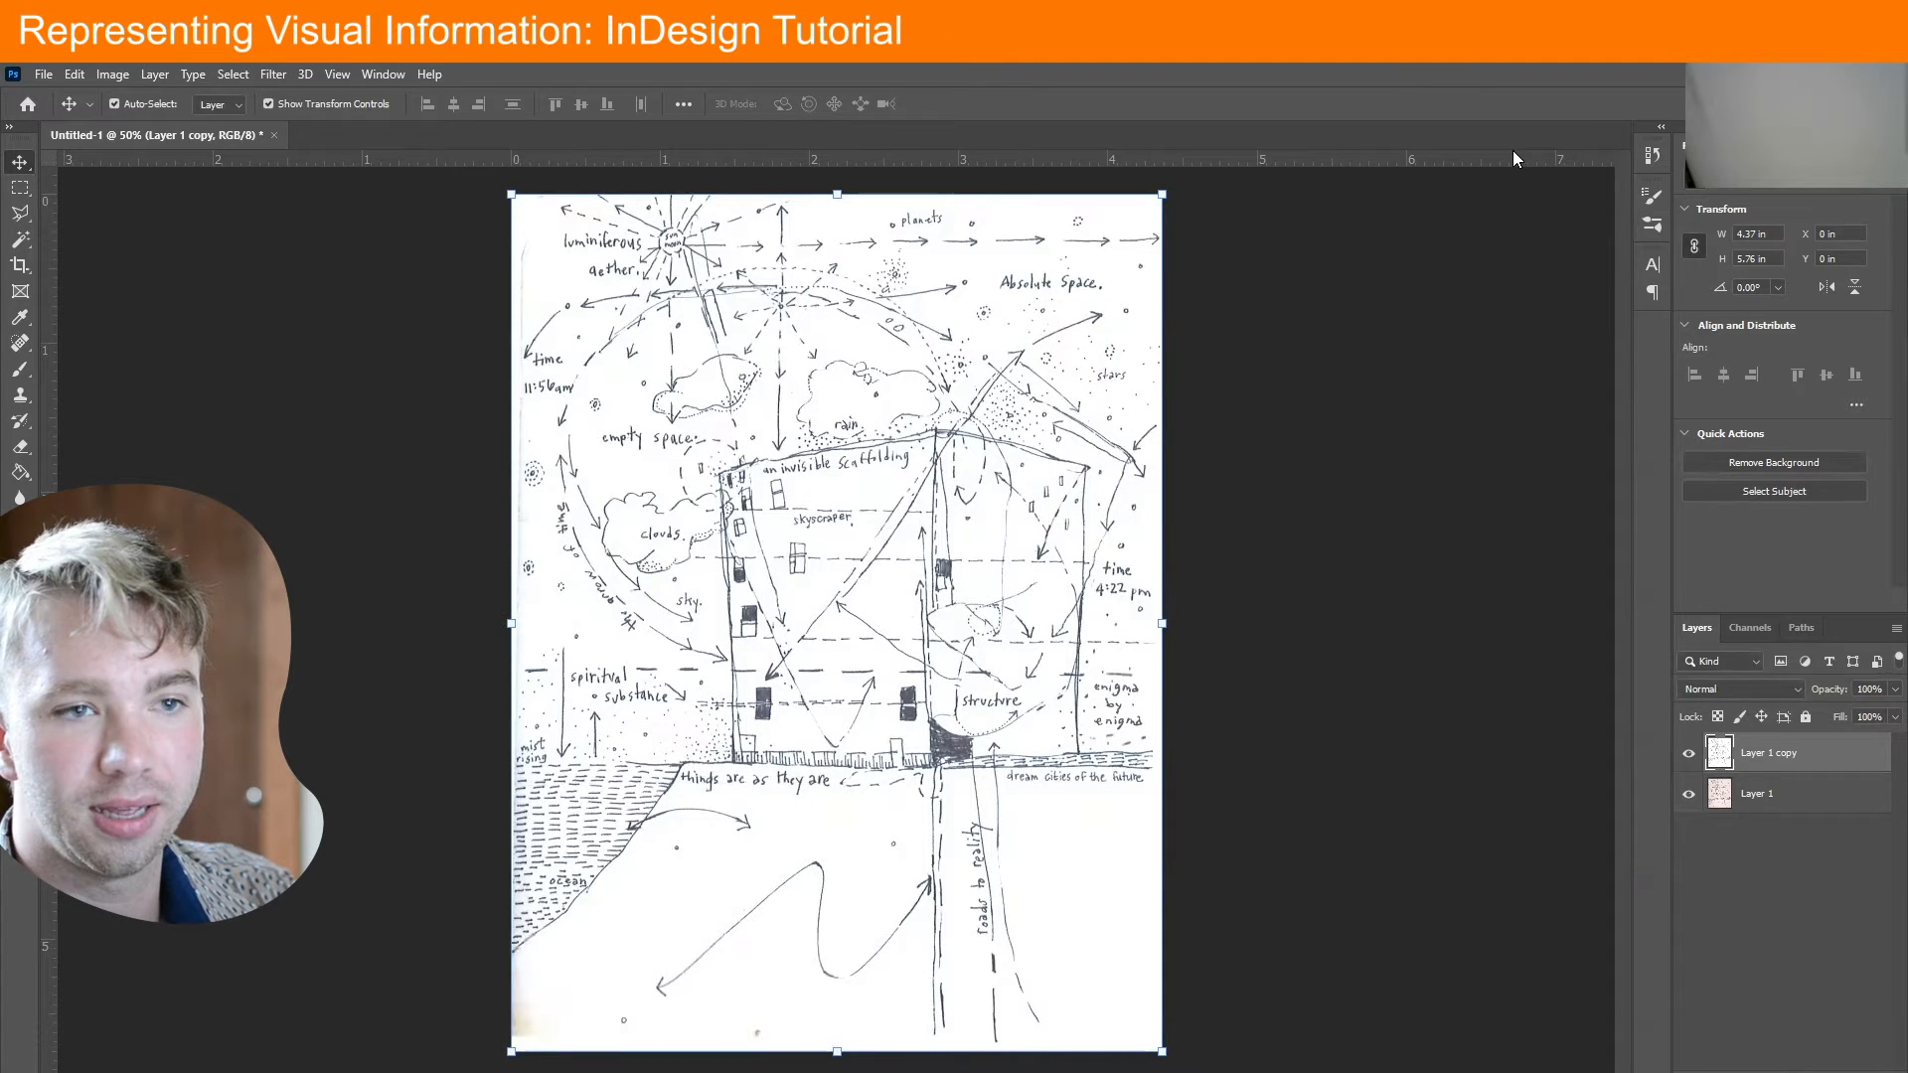
Duplicate Layer 1 copy and set the new layer's blend mode to Multiply to darken the drawing's lines
right_click(1503, 274)
left_click(1562, 361)
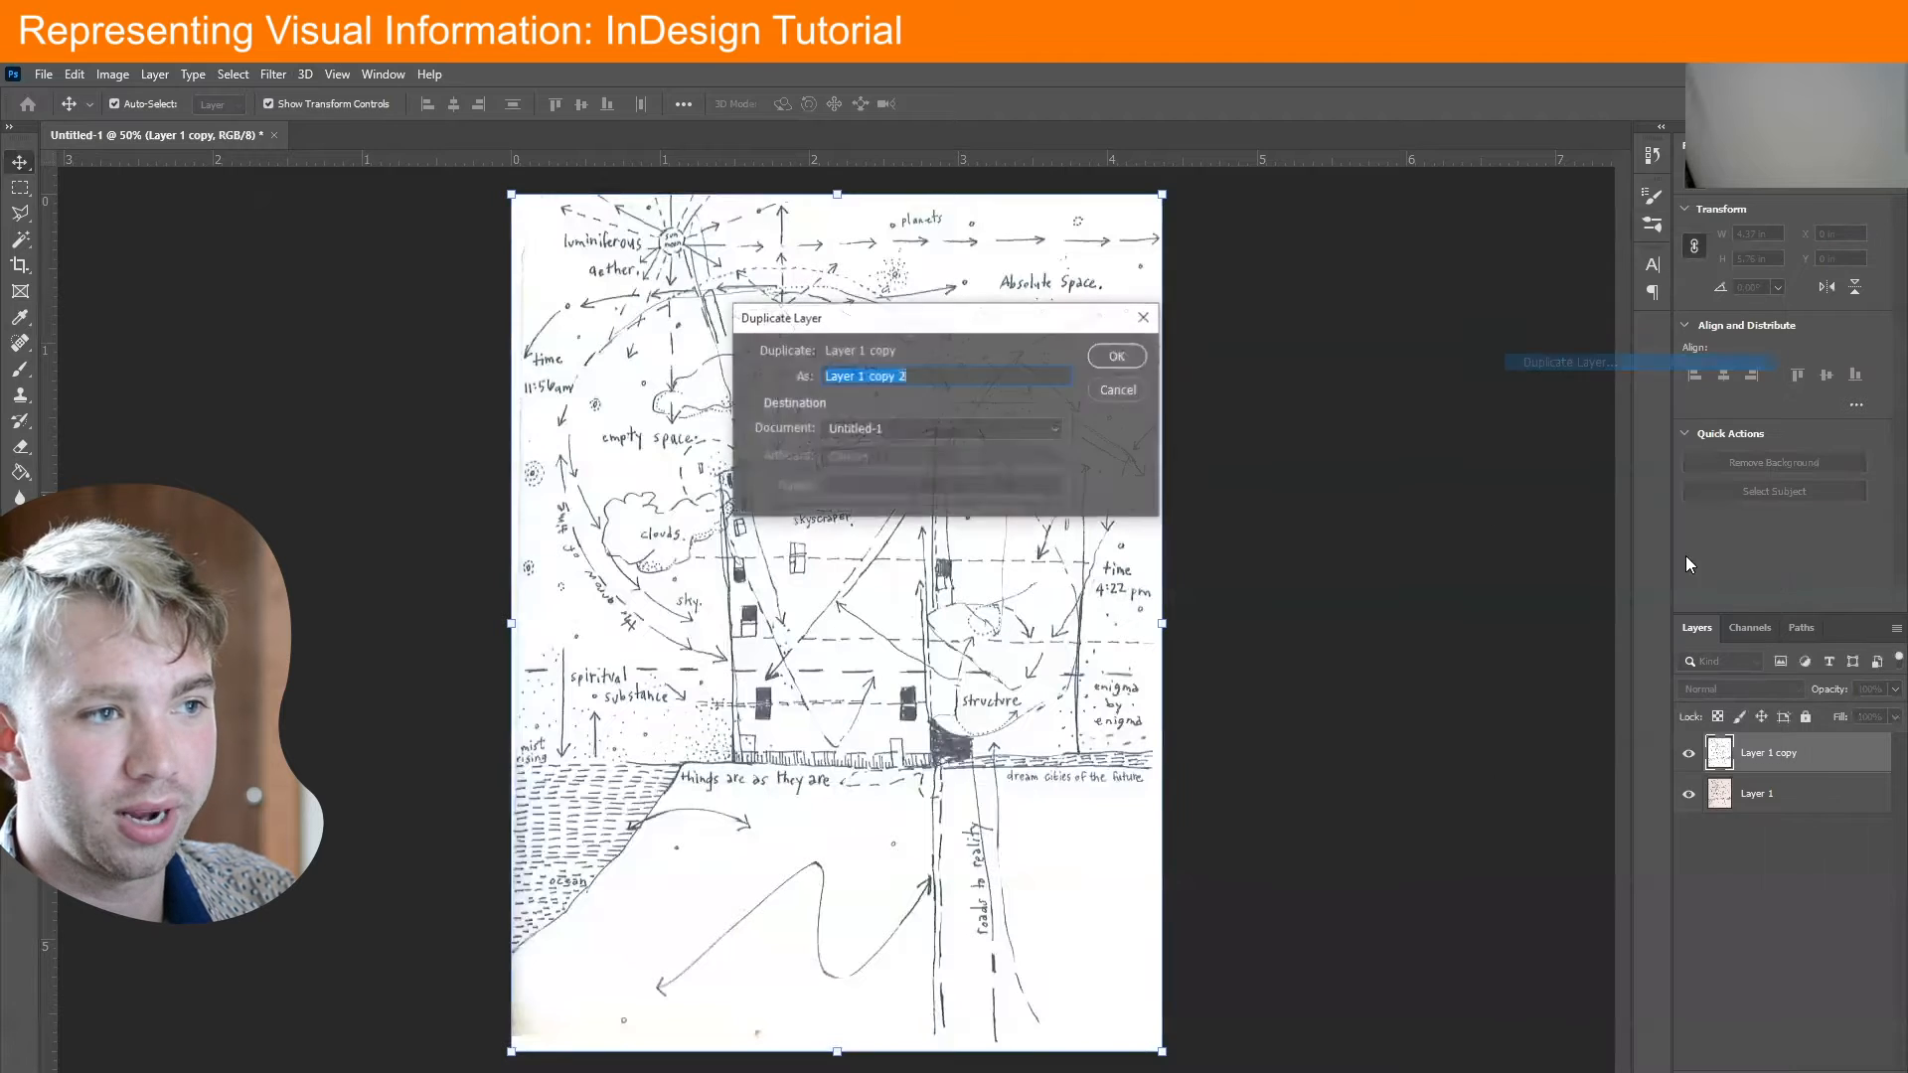
key("Return")
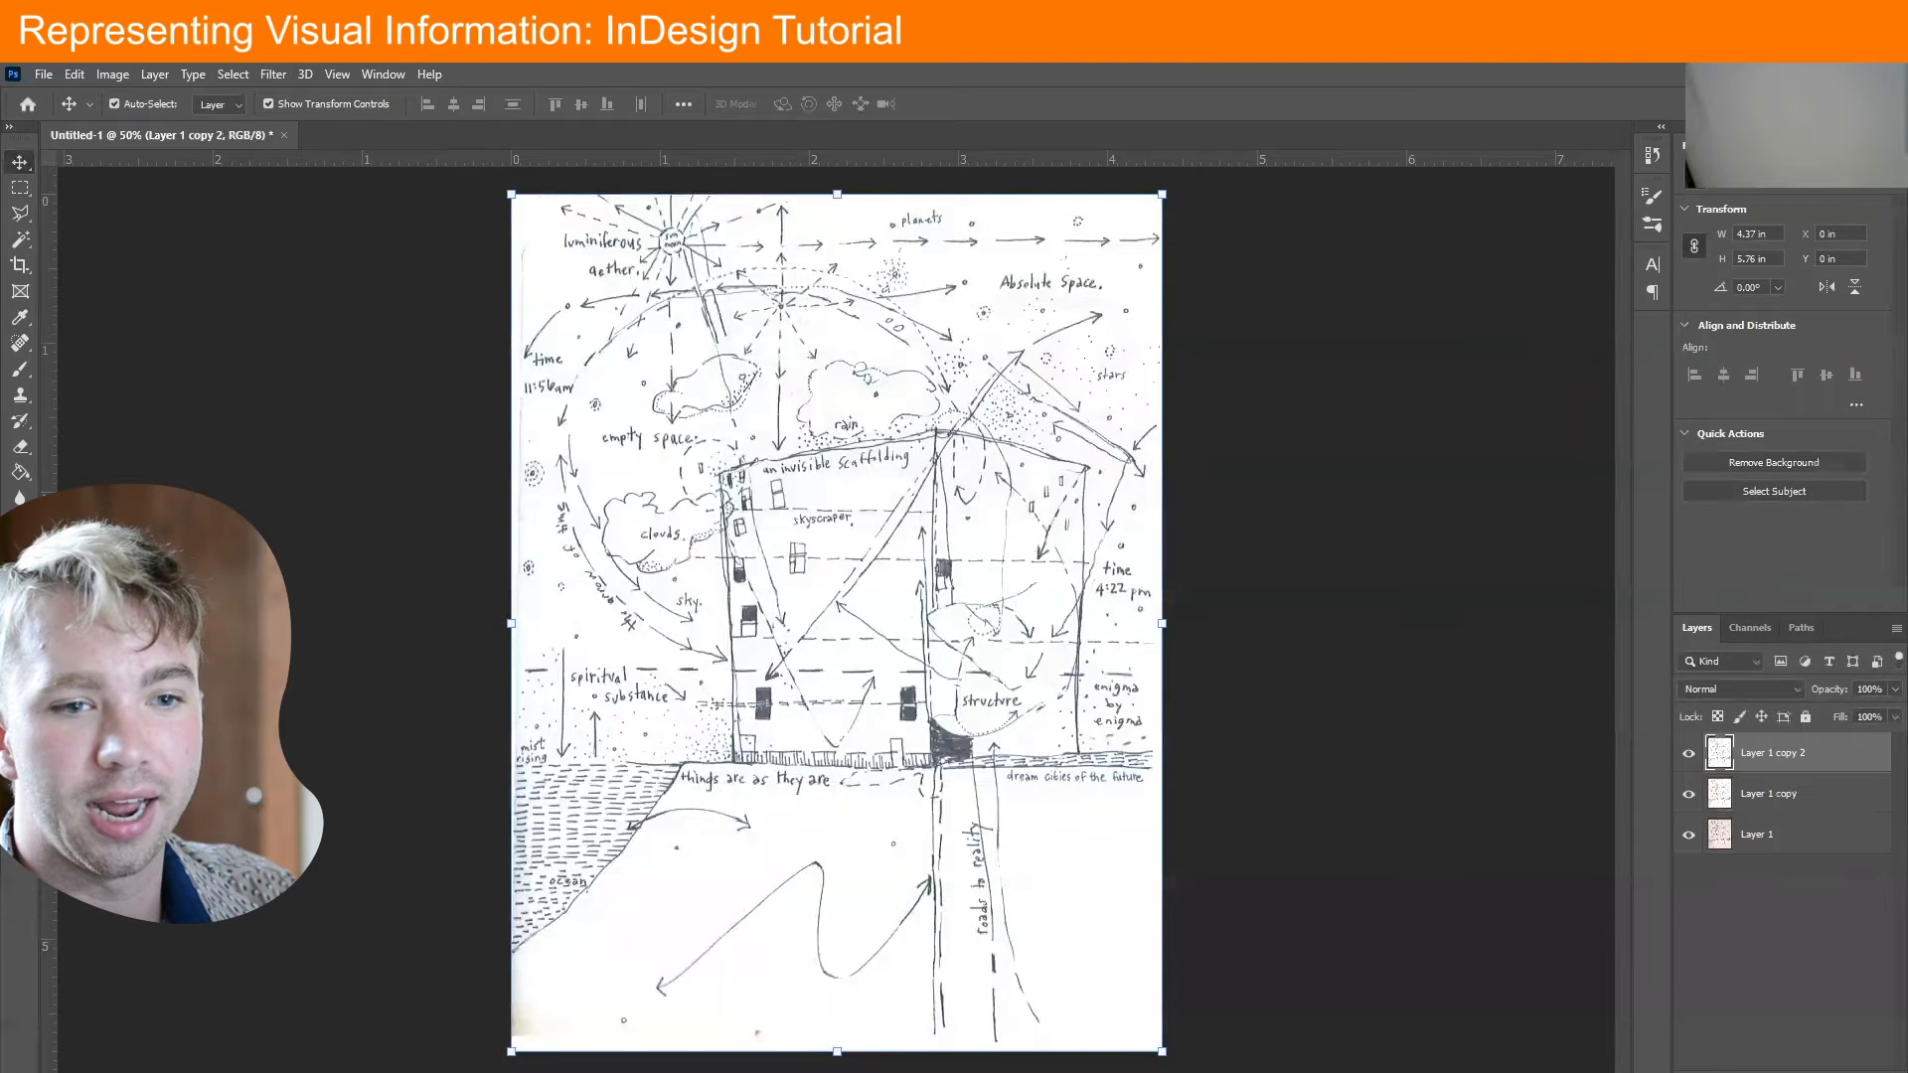
left_click(1724, 686)
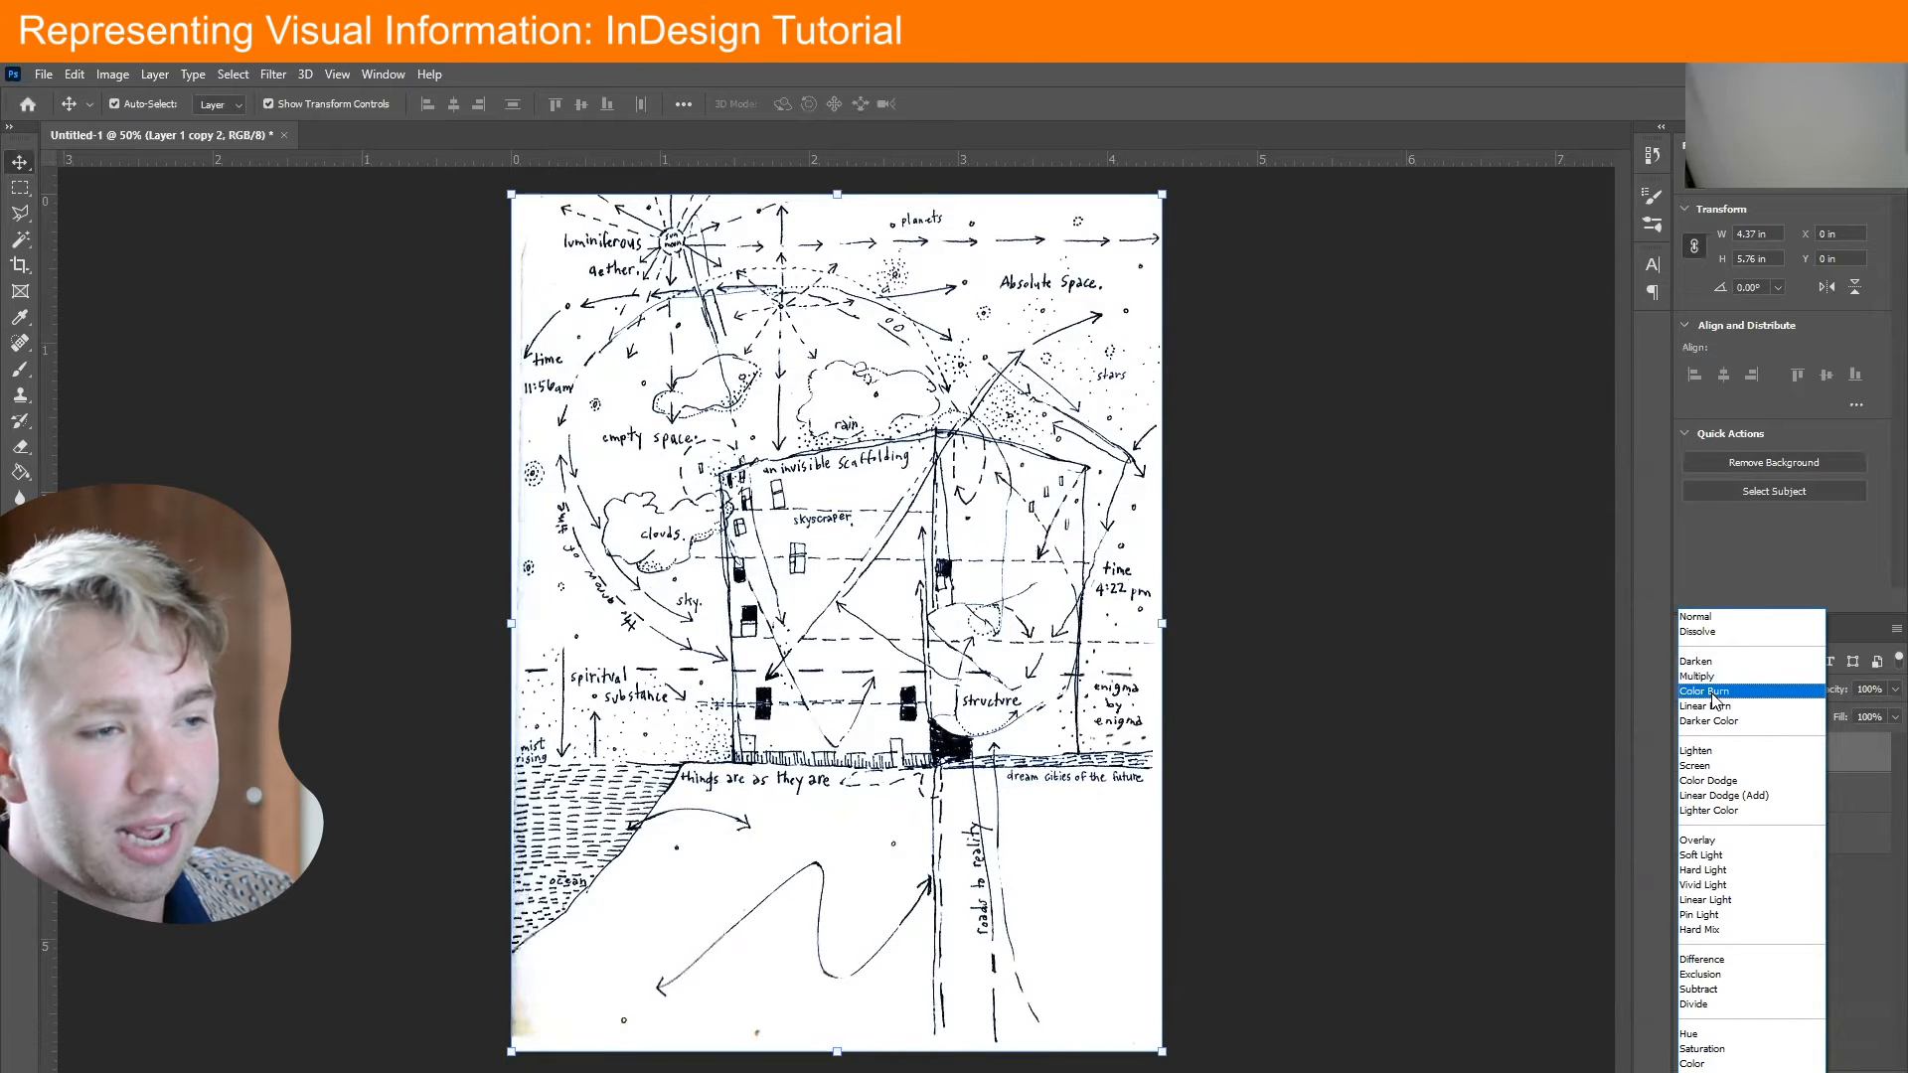
left_click(1714, 678)
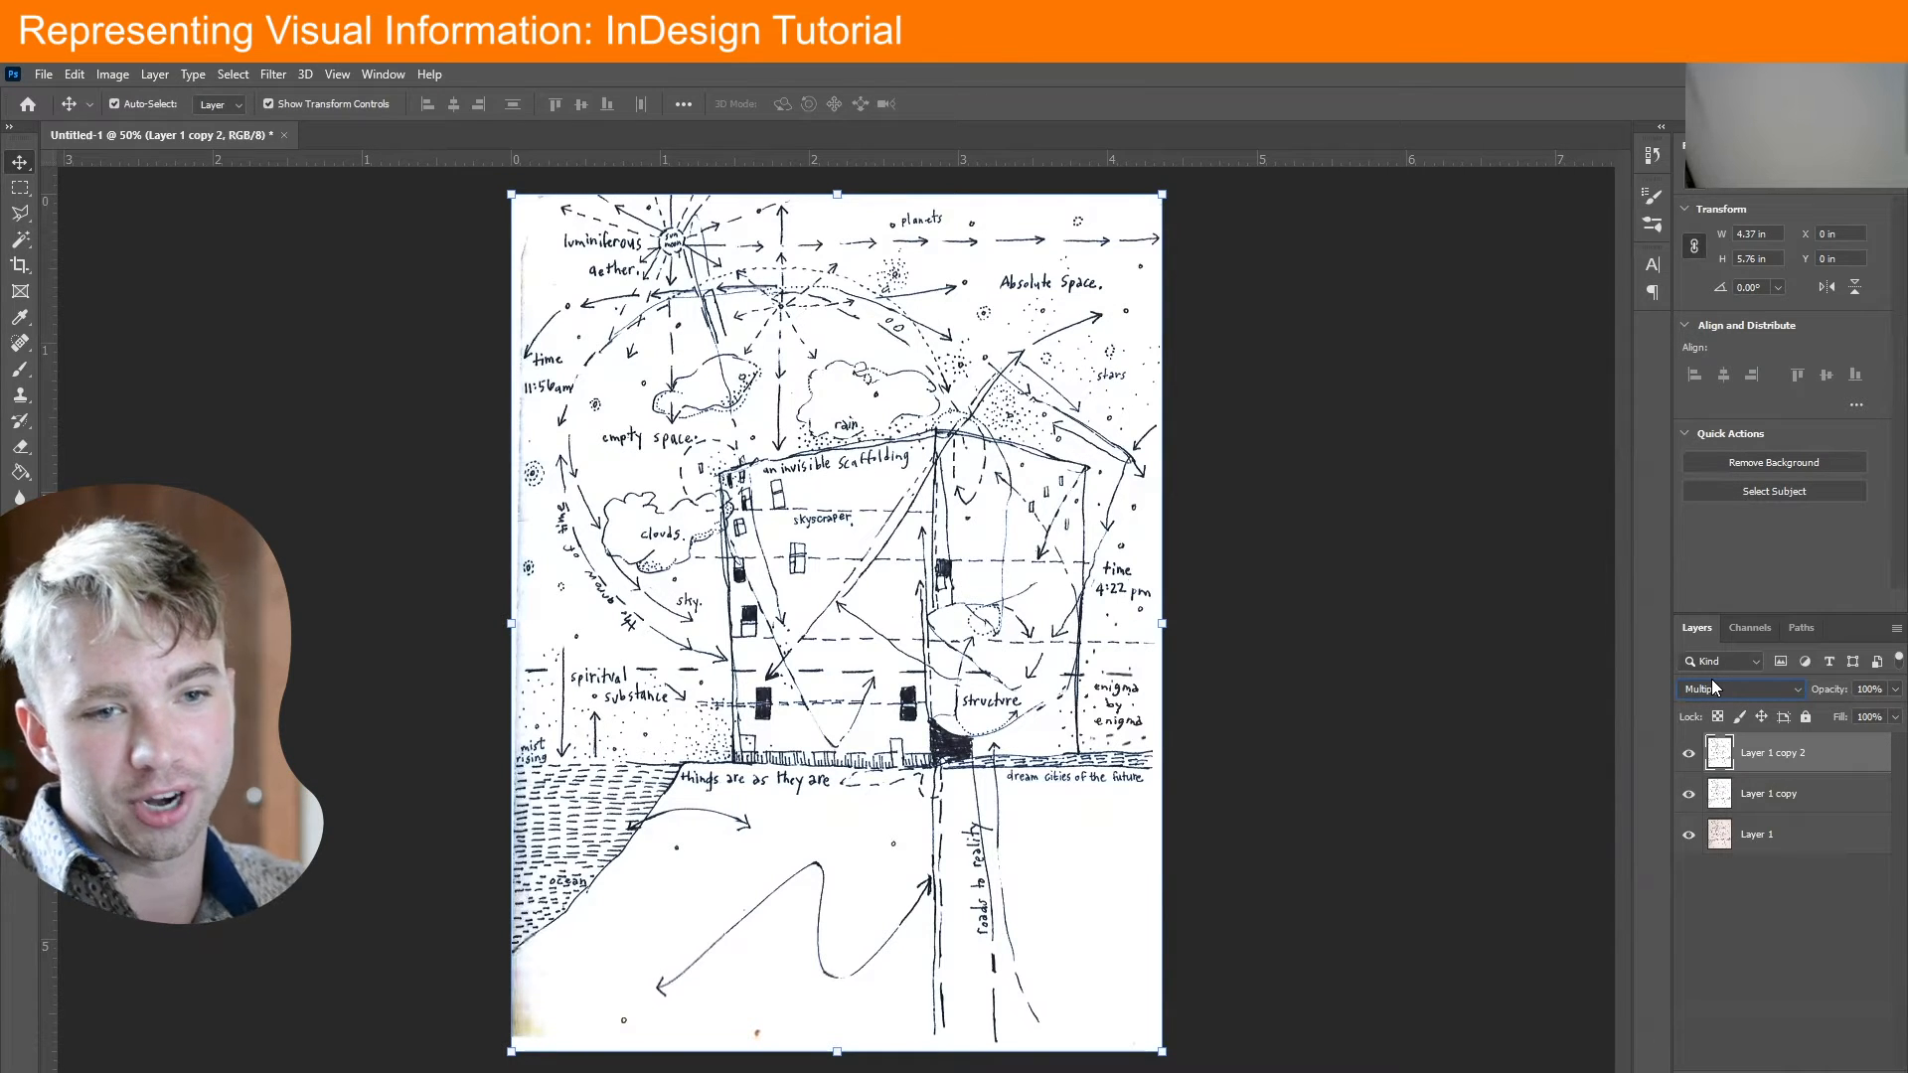
Compare the line darkness with and without the Multiply layer by toggling its visibility, leaving it shown
left_click(1687, 754)
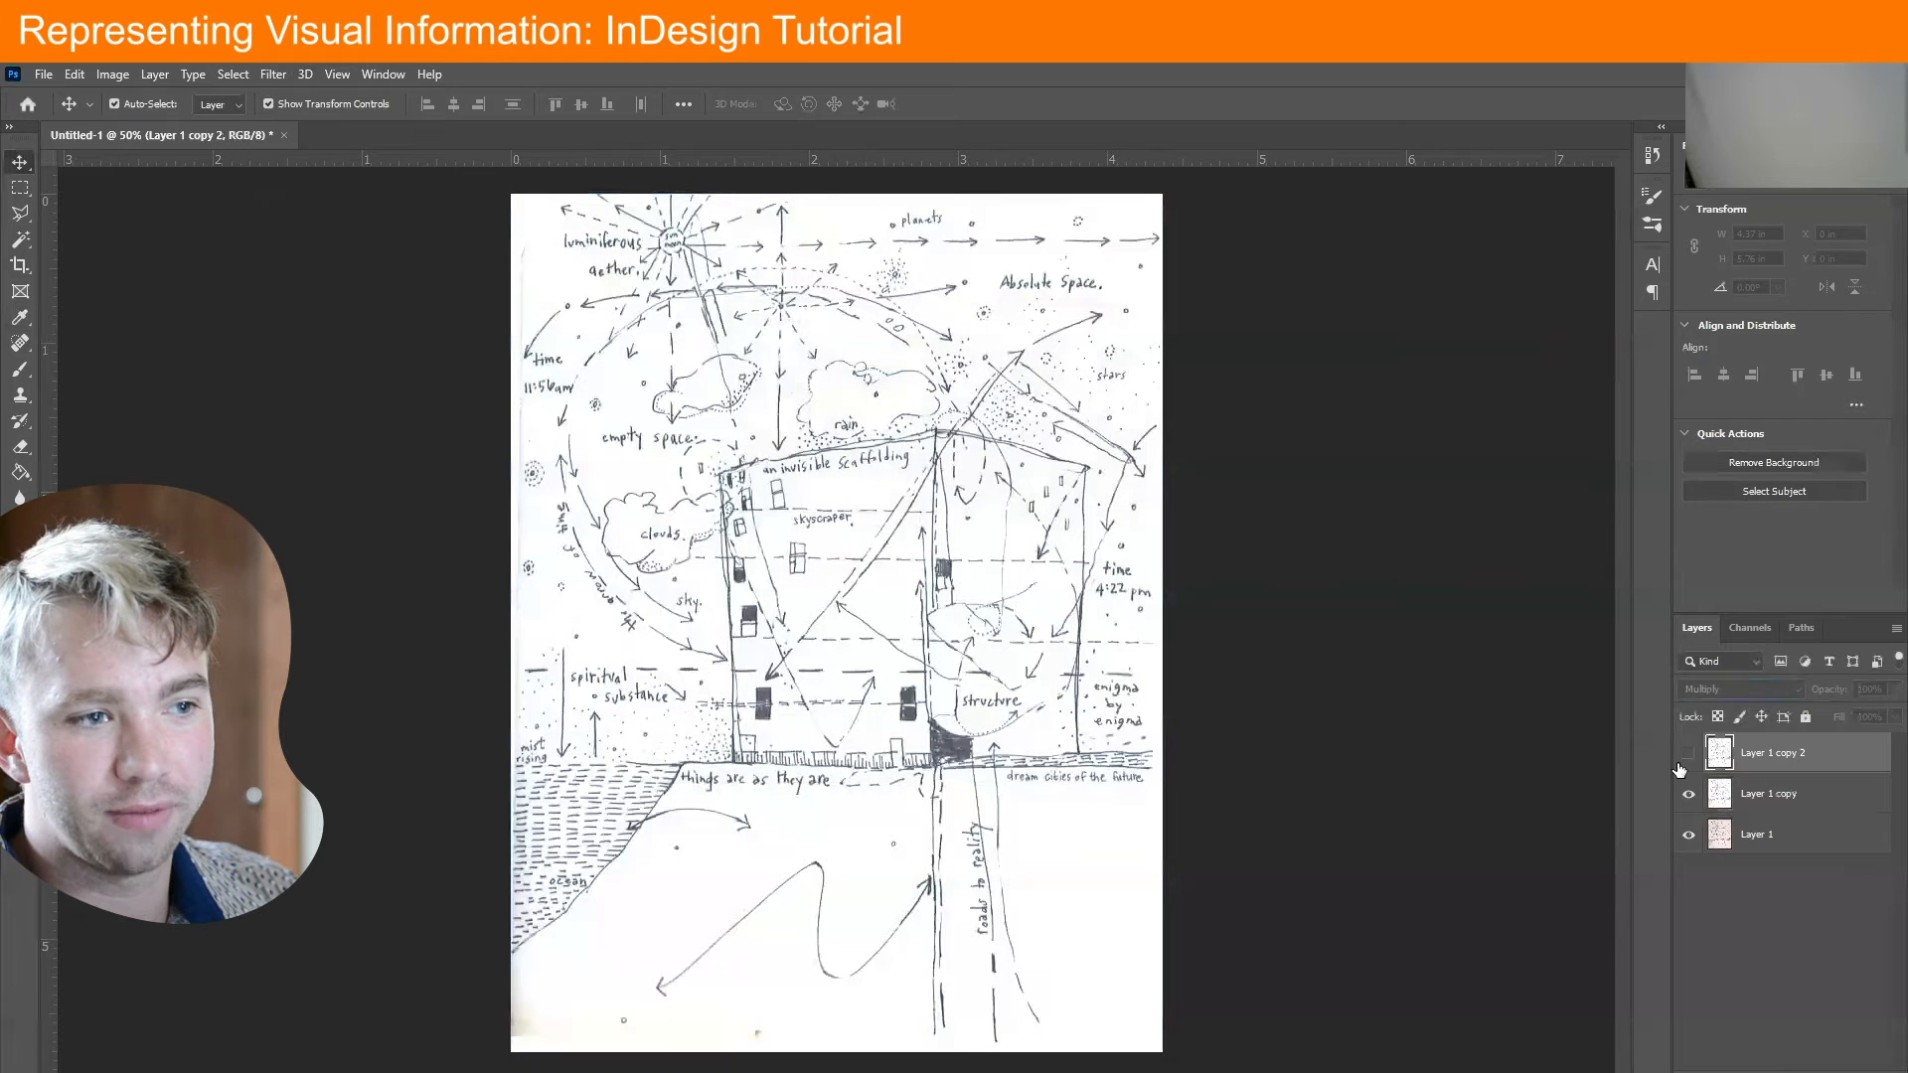
left_click(1687, 754)
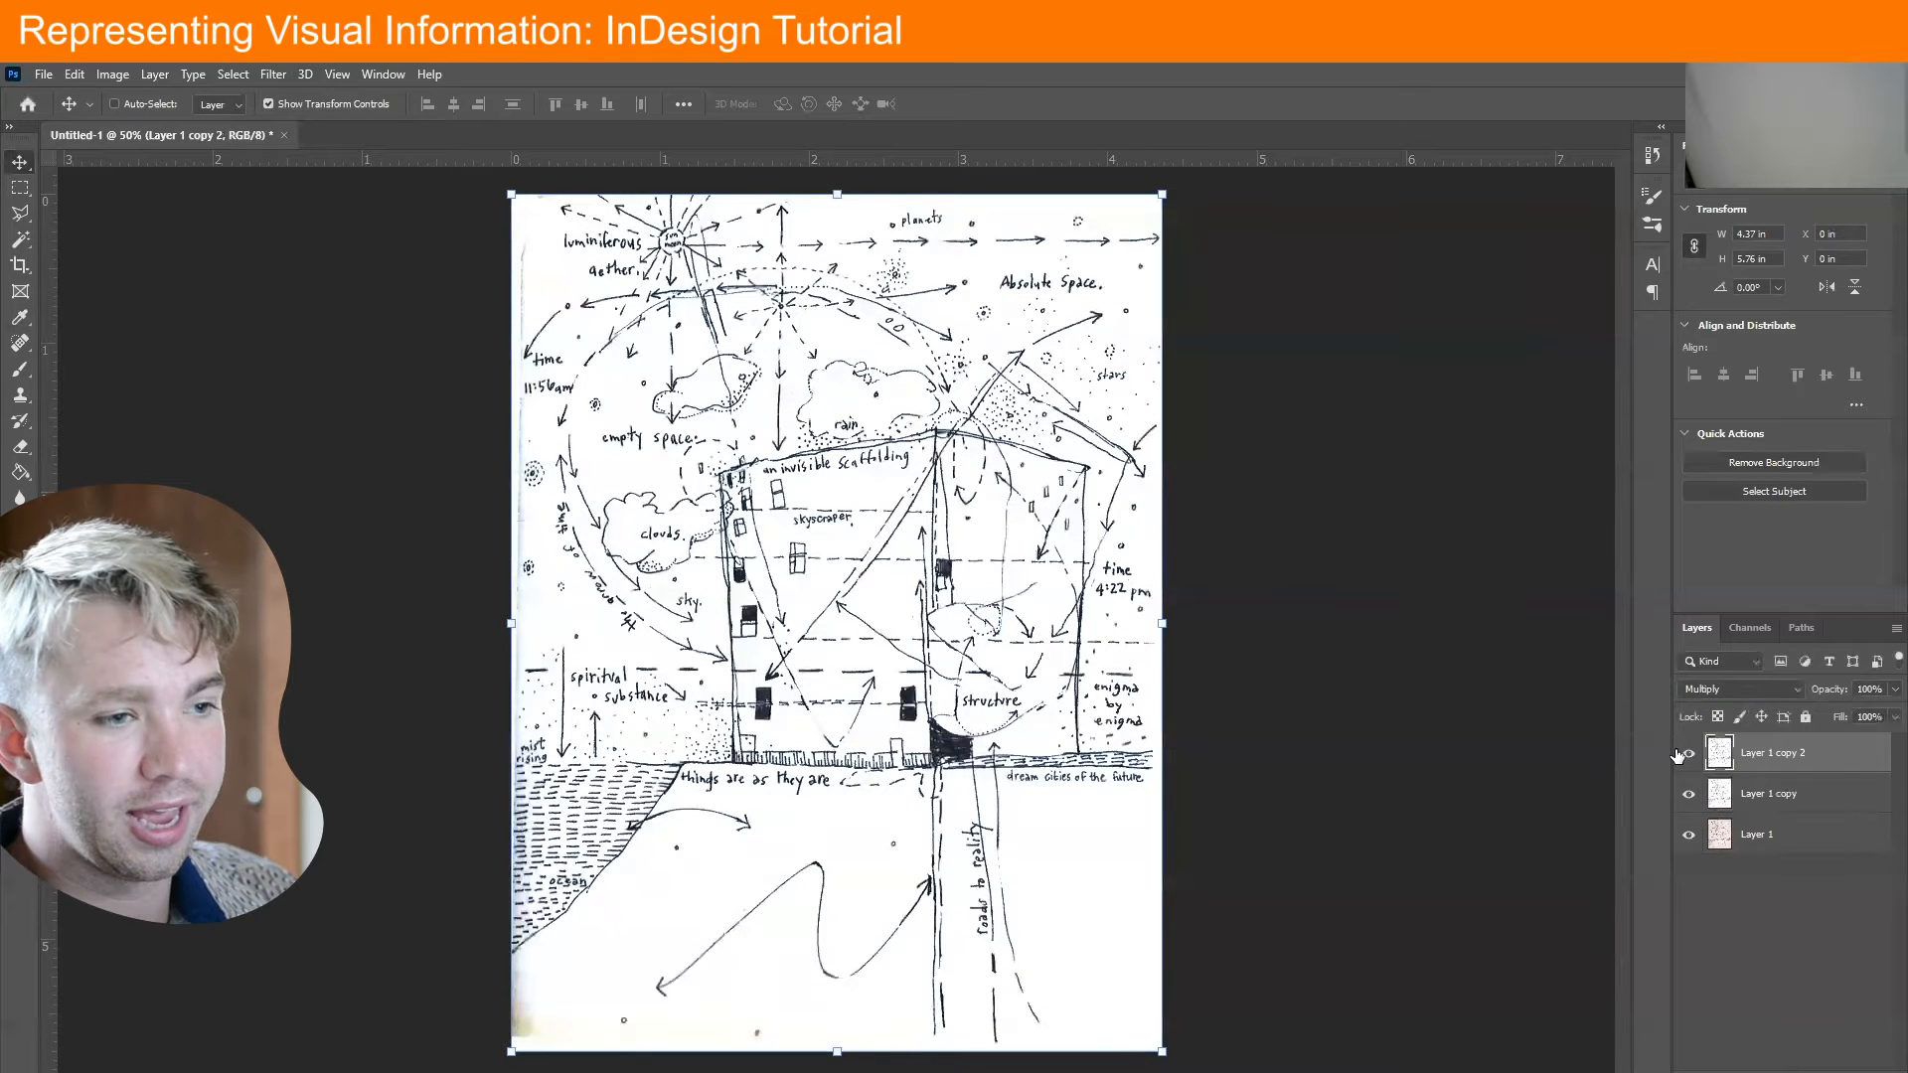
left_click(1687, 753)
left_click(1687, 754)
left_click(1686, 753)
left_click(1687, 753)
left_click(1687, 753)
left_click(1687, 753)
left_click(1686, 753)
left_click(1687, 753)
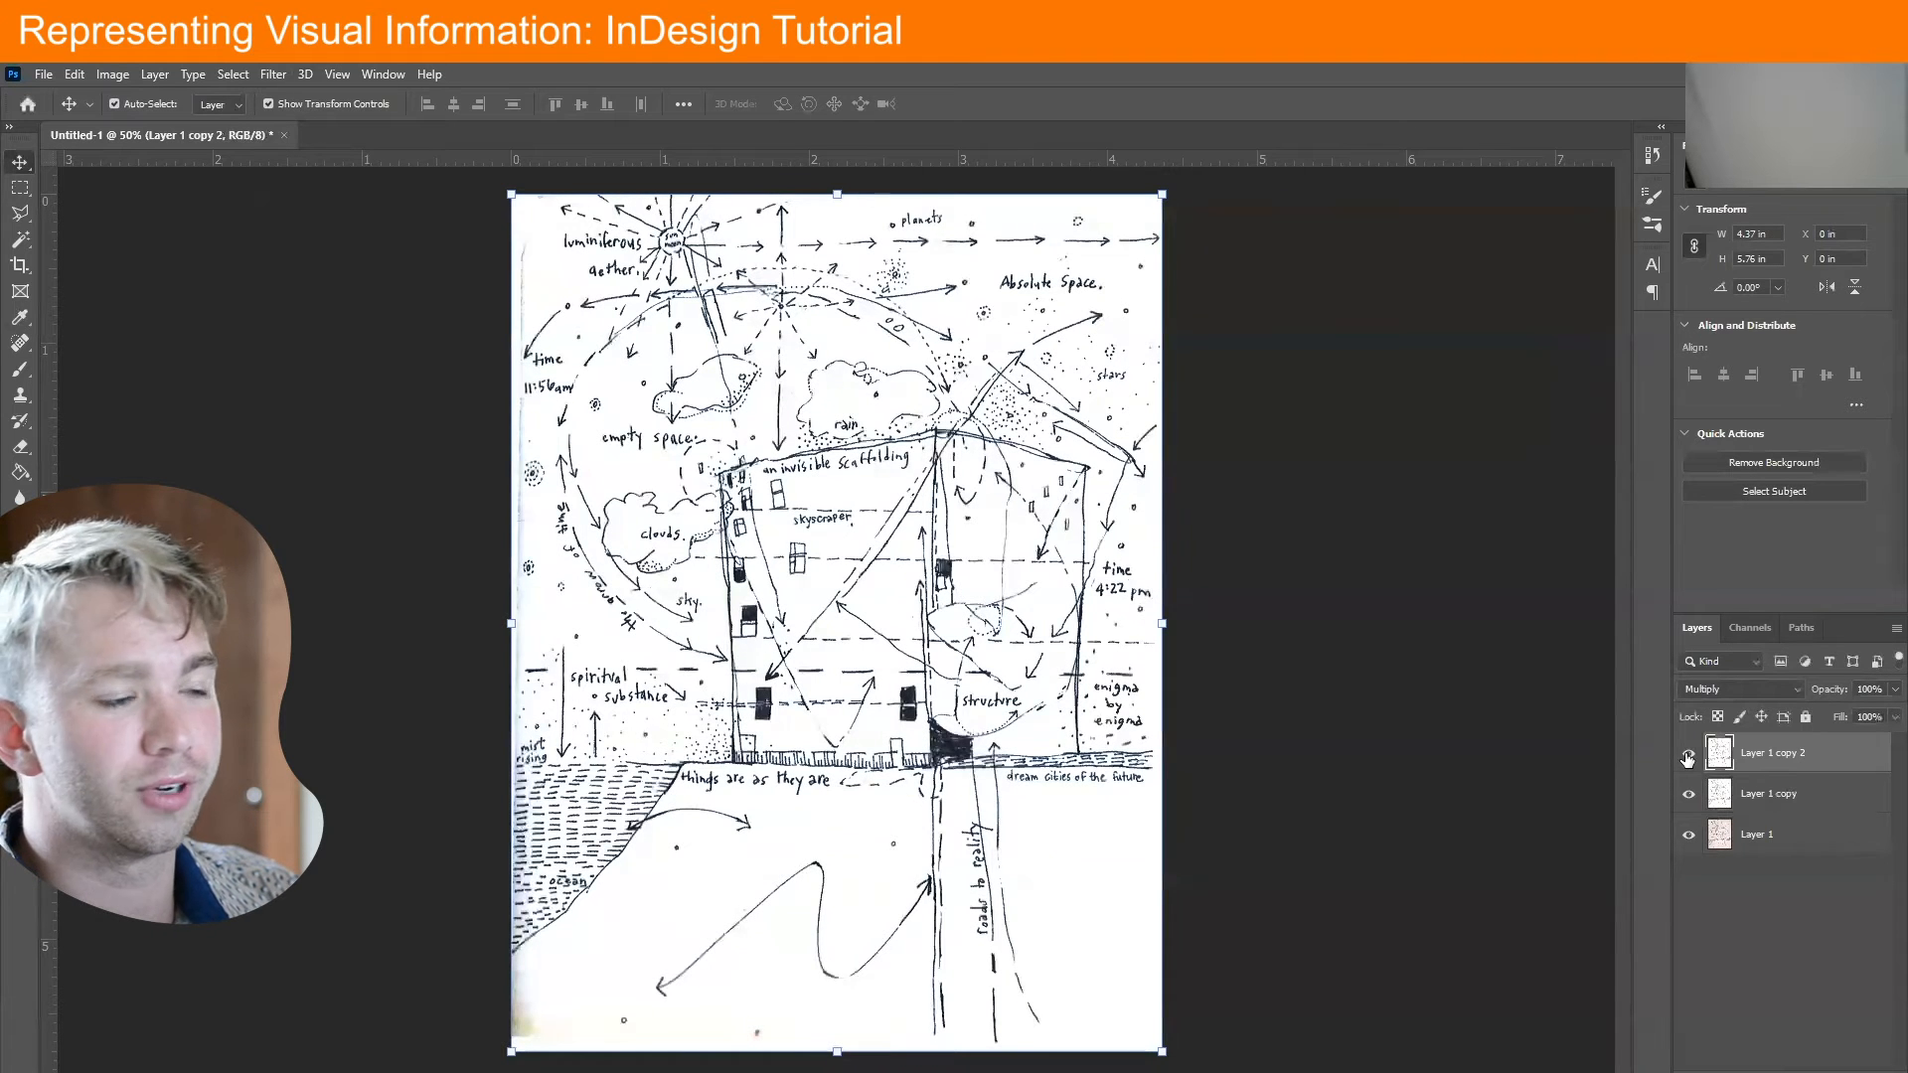
Start saving a new file in the "Chart Stuff, InDesign" folder under the name "My Cool Map 1.0"
left_click(45, 75)
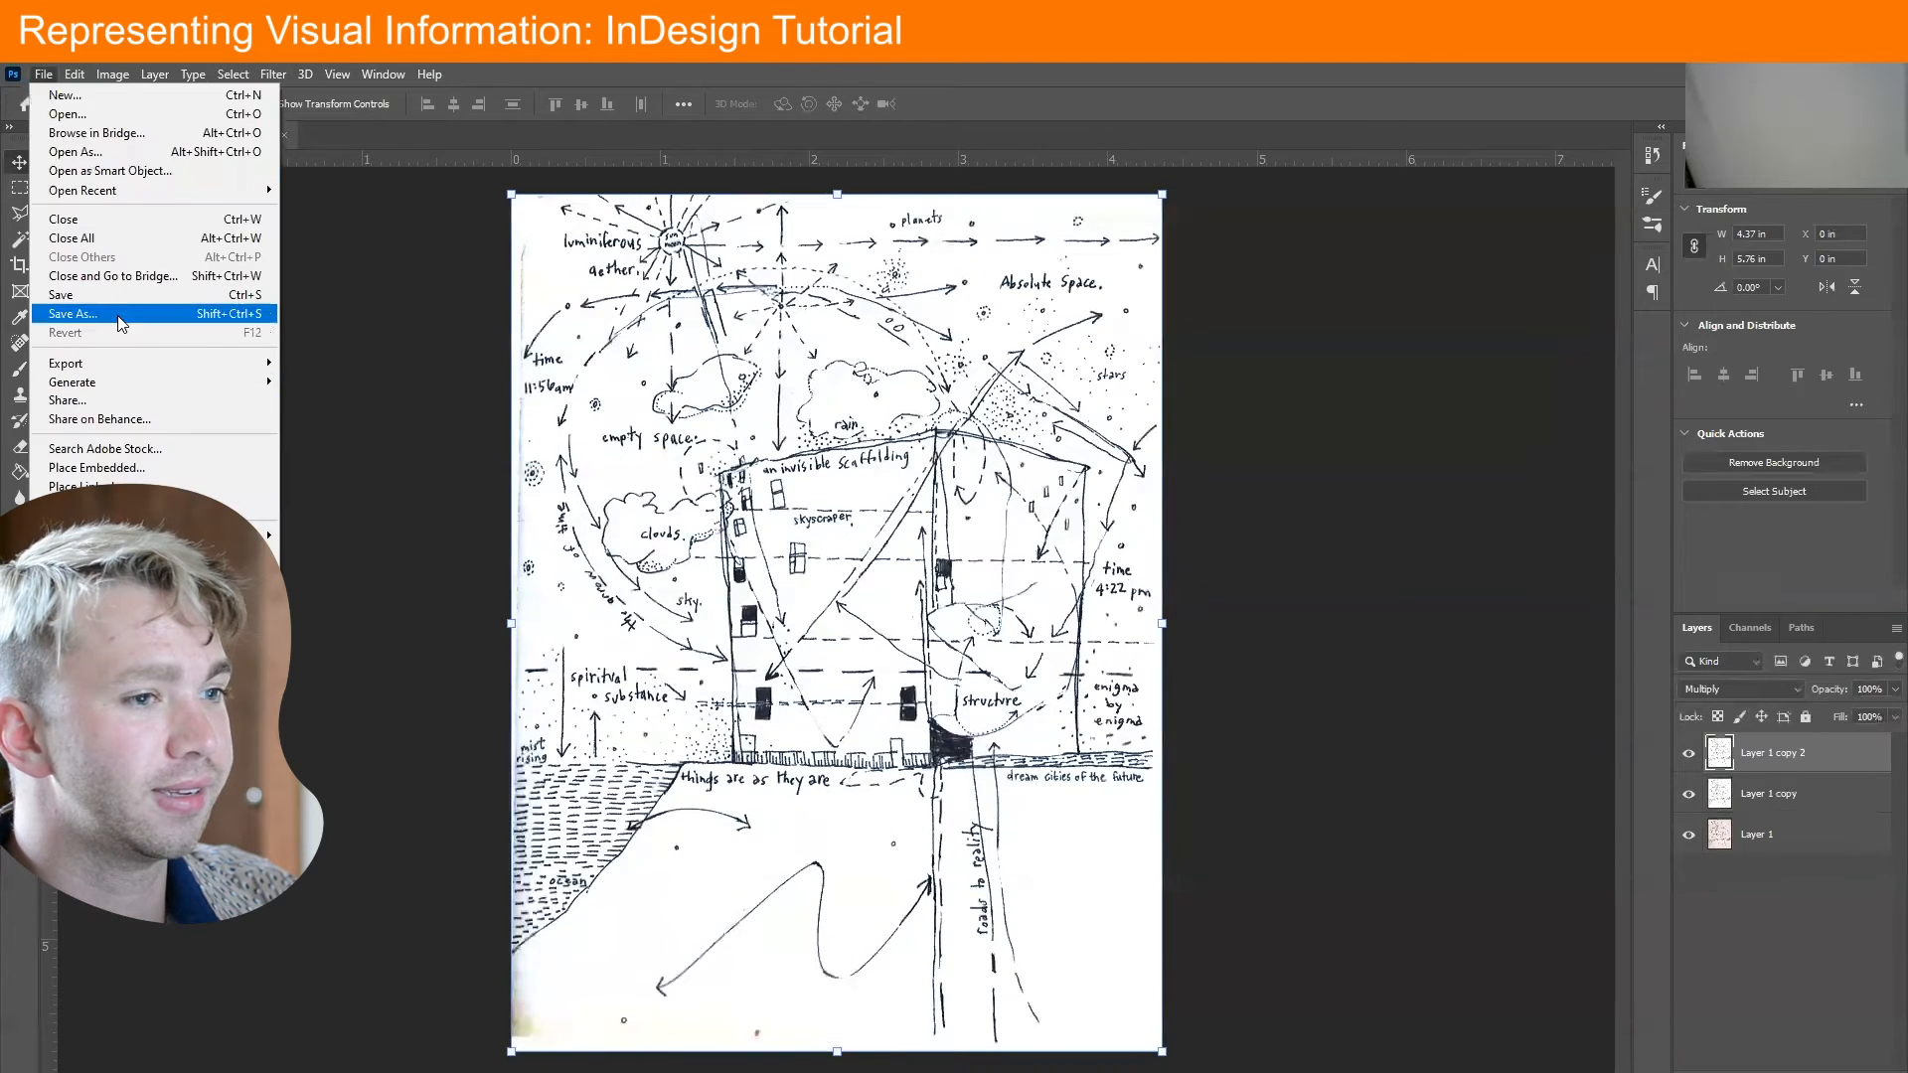
left_click(119, 316)
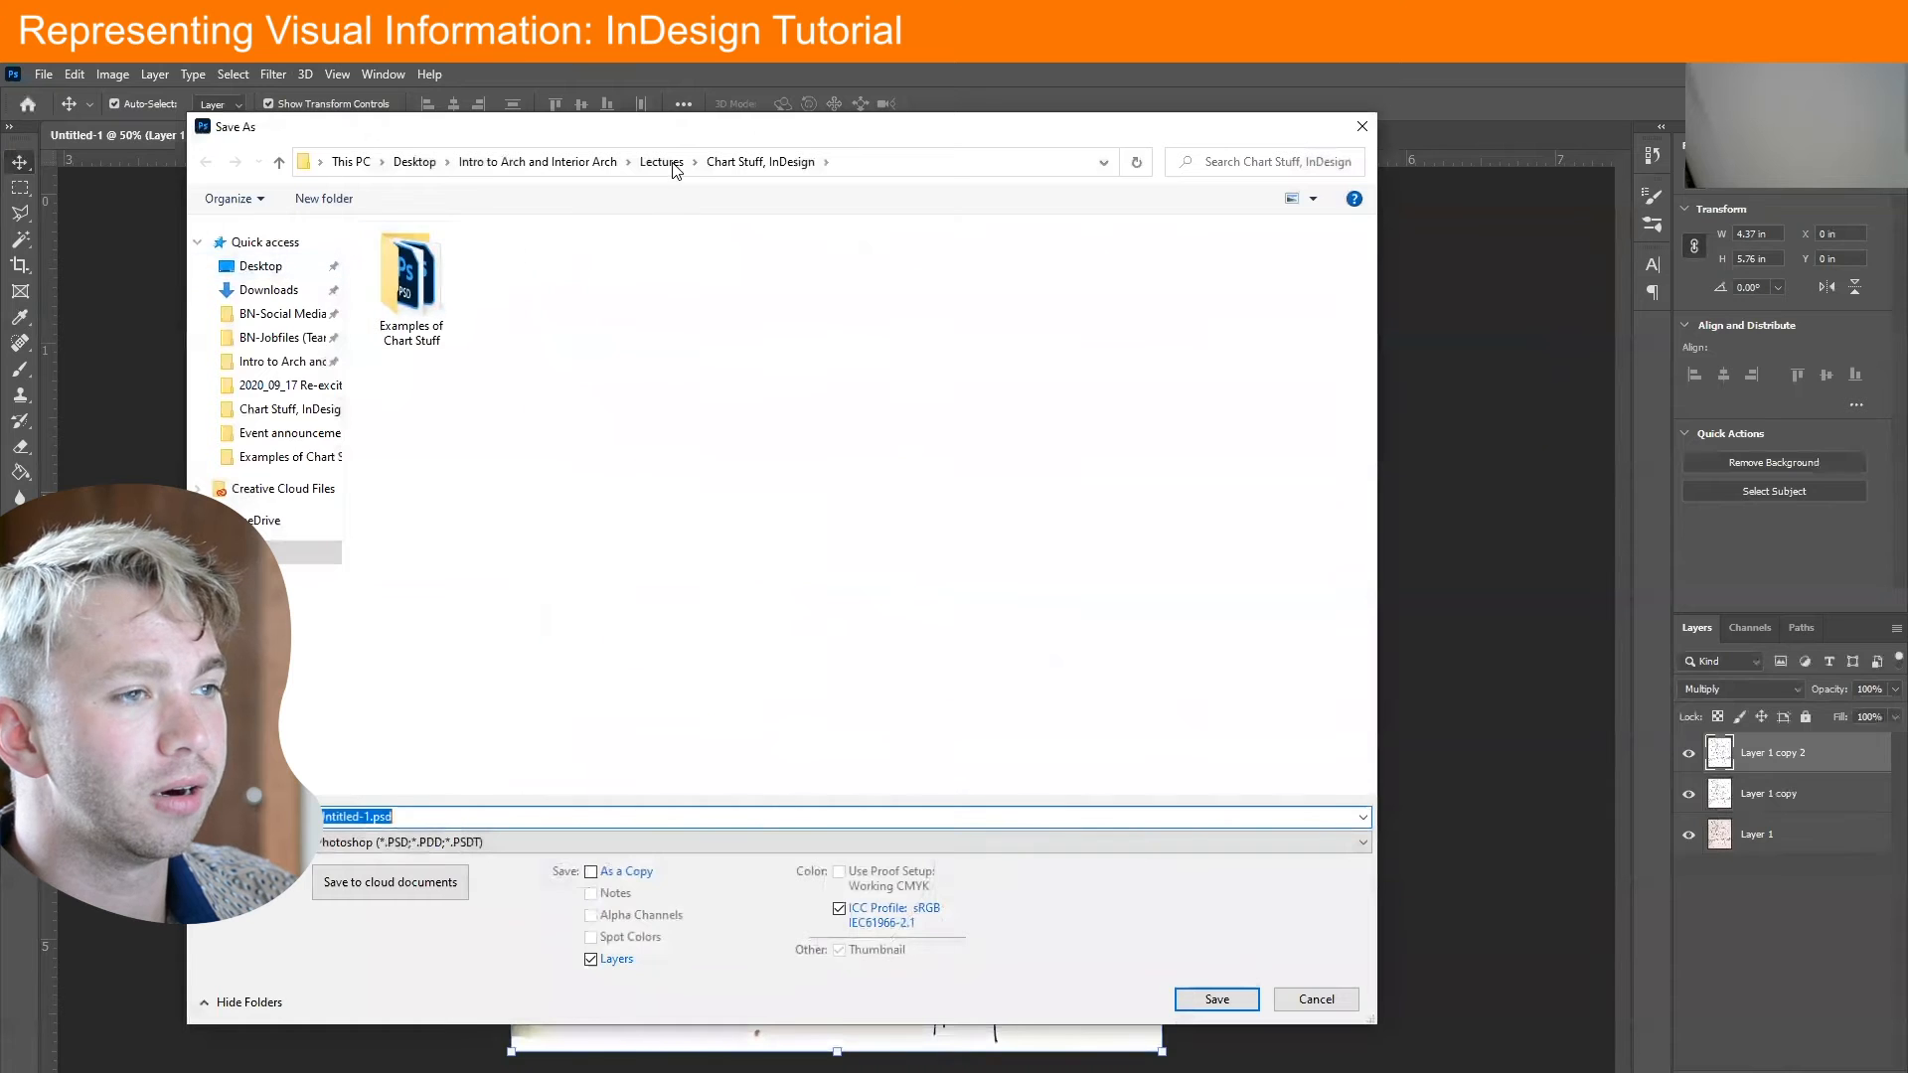
left_click(662, 162)
double_click(442, 276)
left_click(370, 817)
left_click_drag(371, 817, 310, 816)
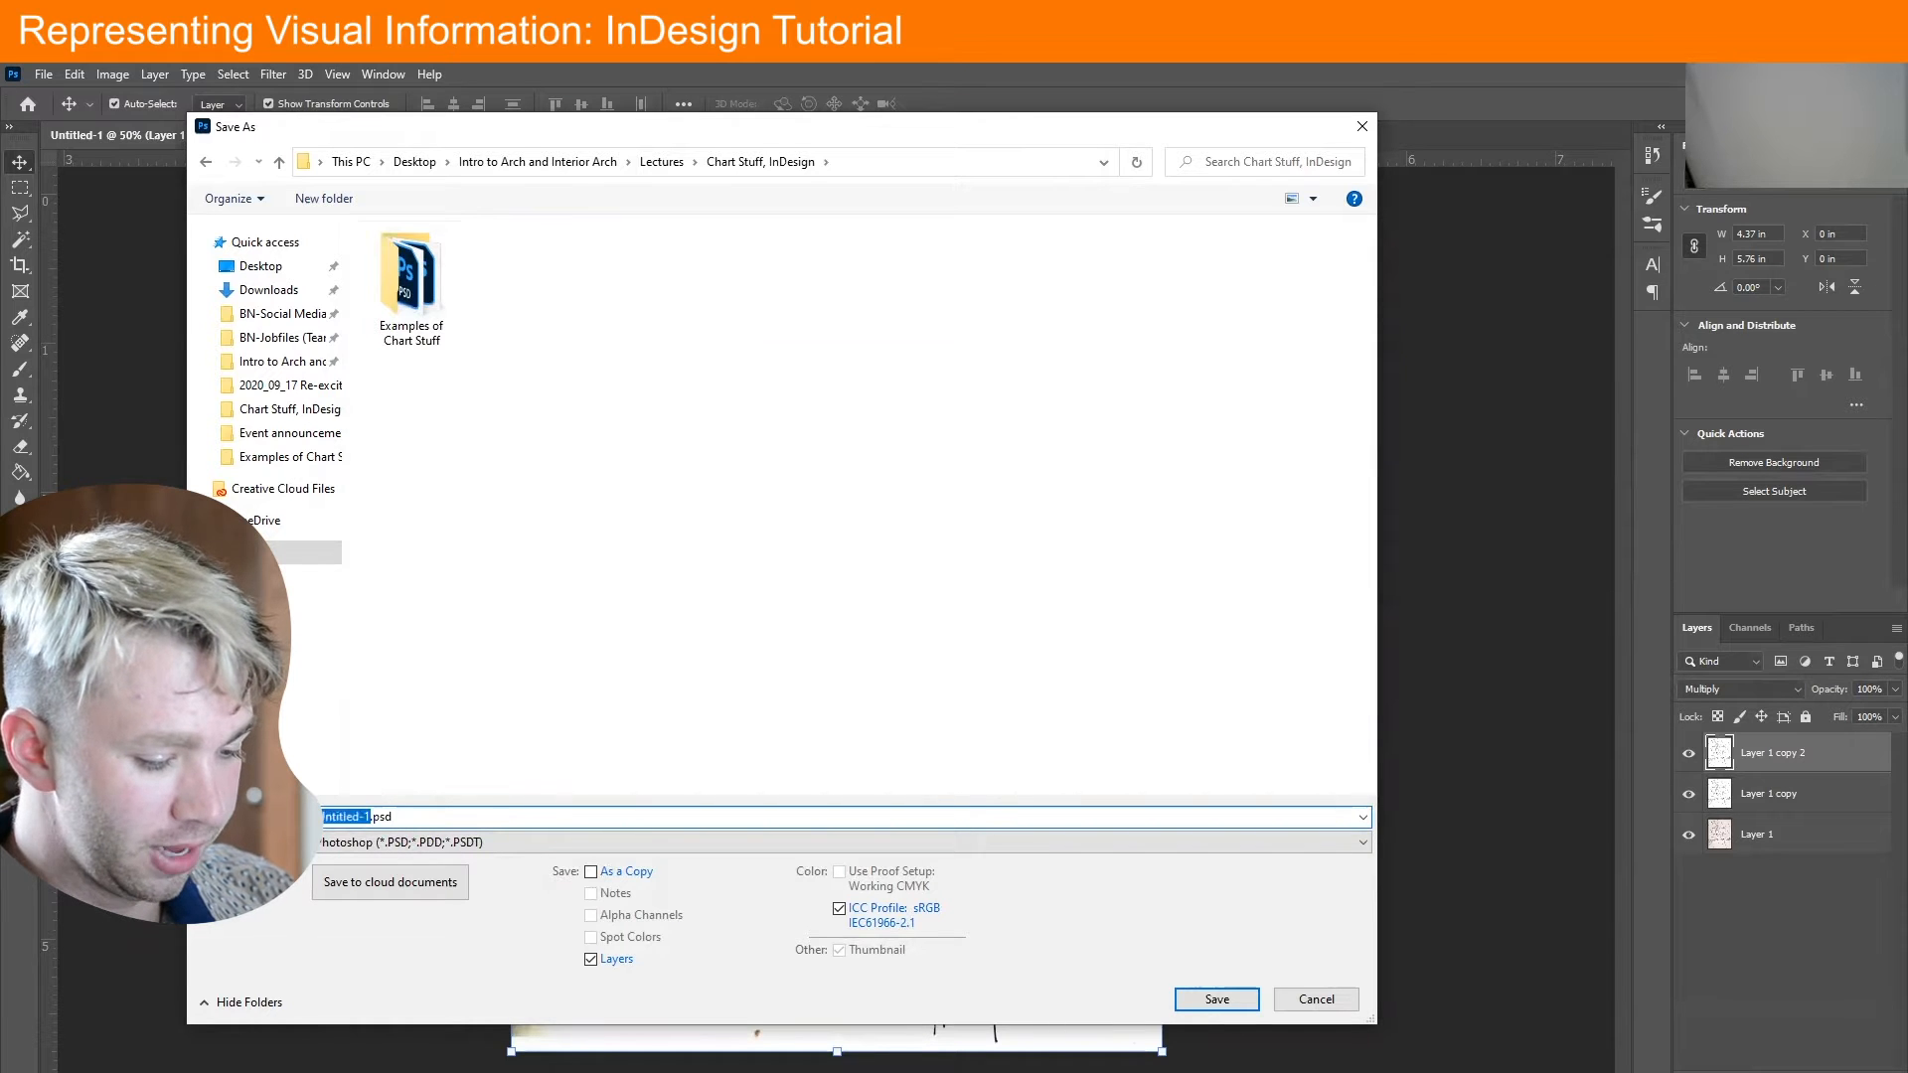
type("My")
type(" Cool Map ")
type("1.0")
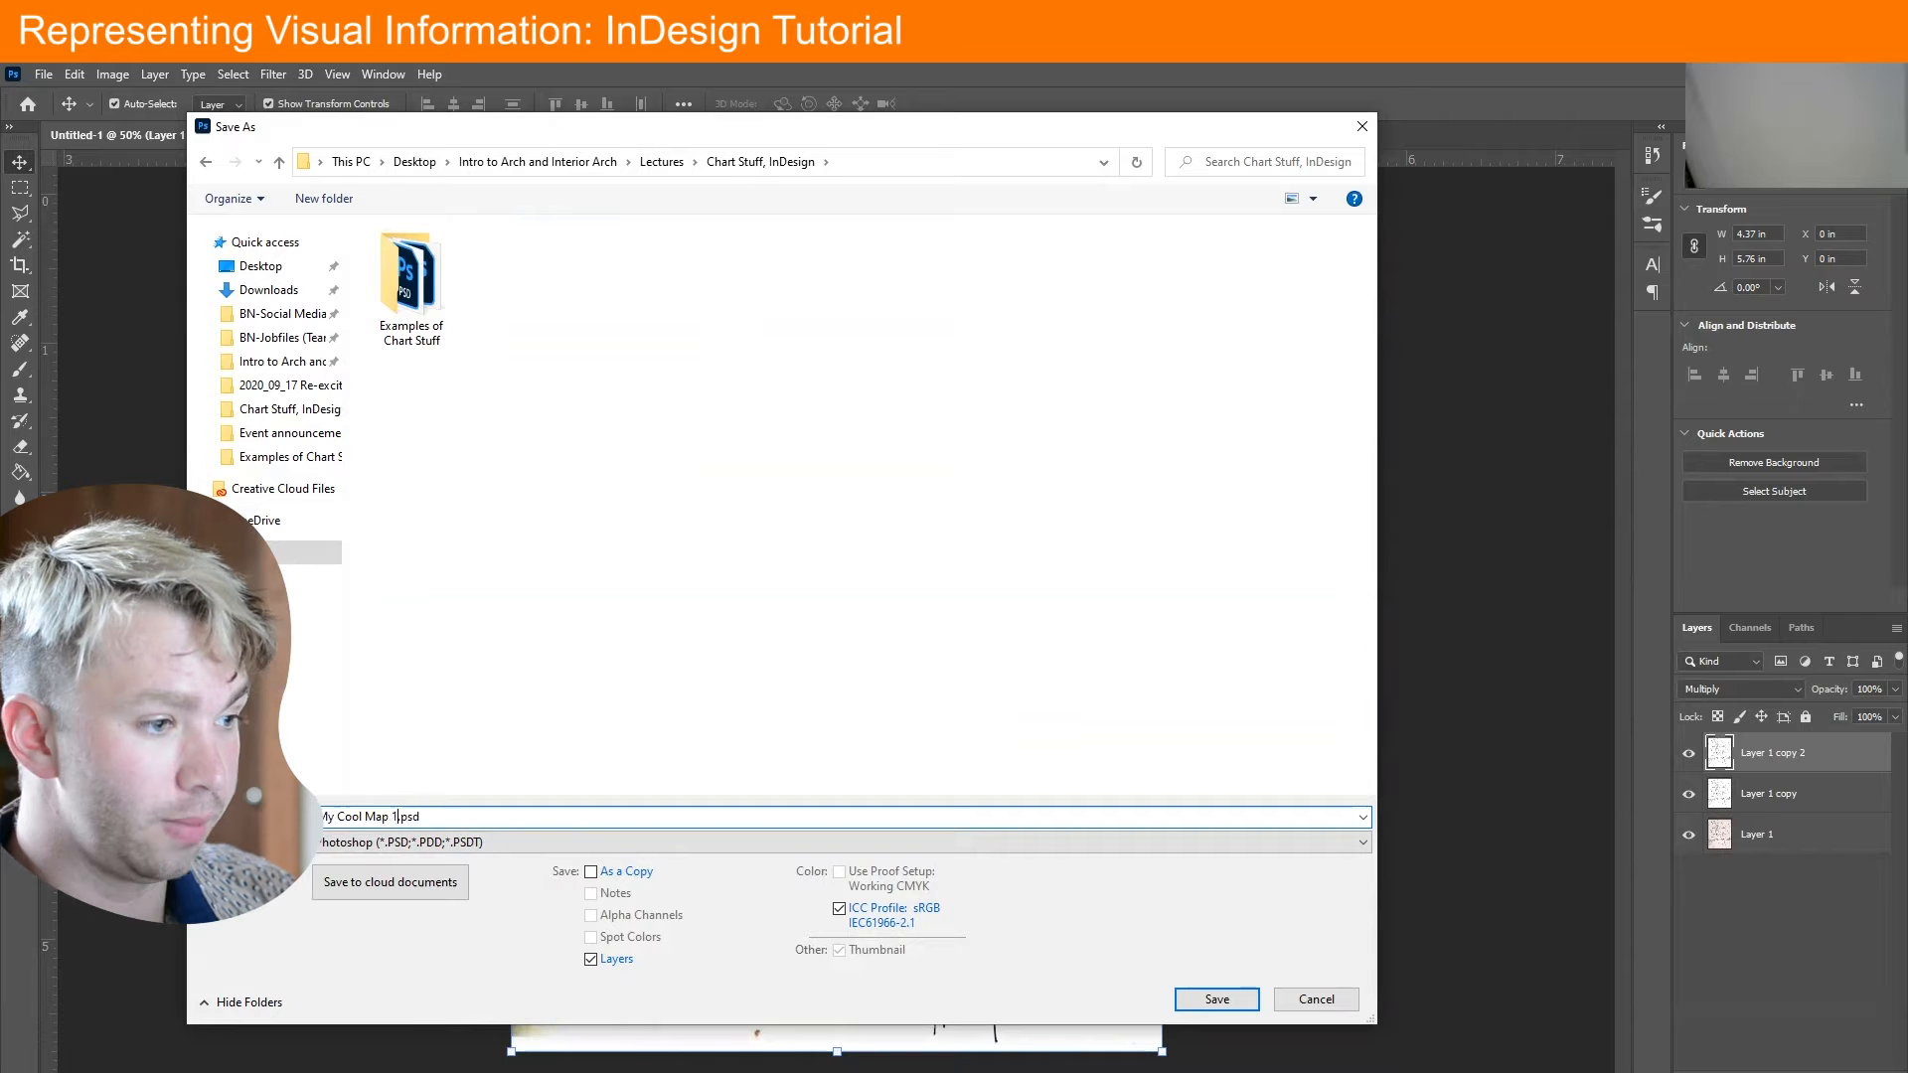
Choose JPEG as the file format and save the image at maximum quality, 12
left_click(333, 843)
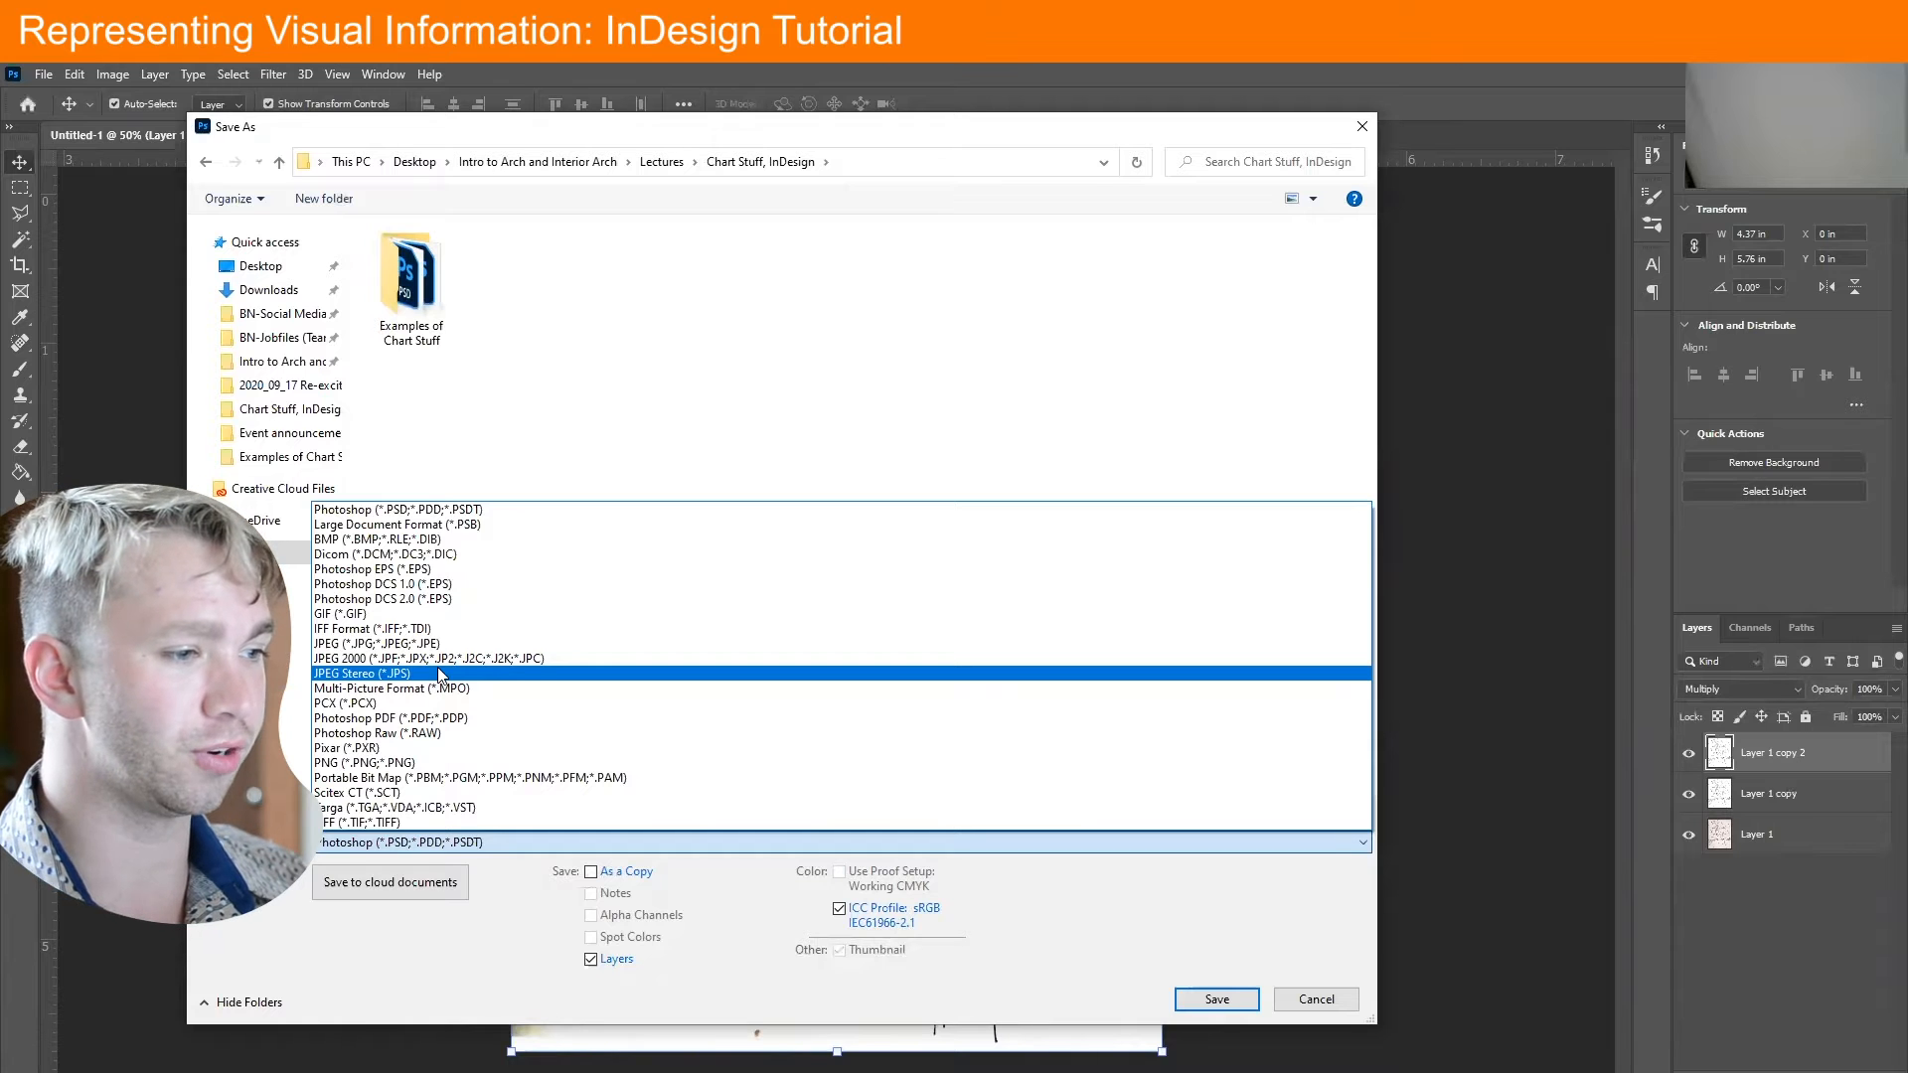
left_click(442, 644)
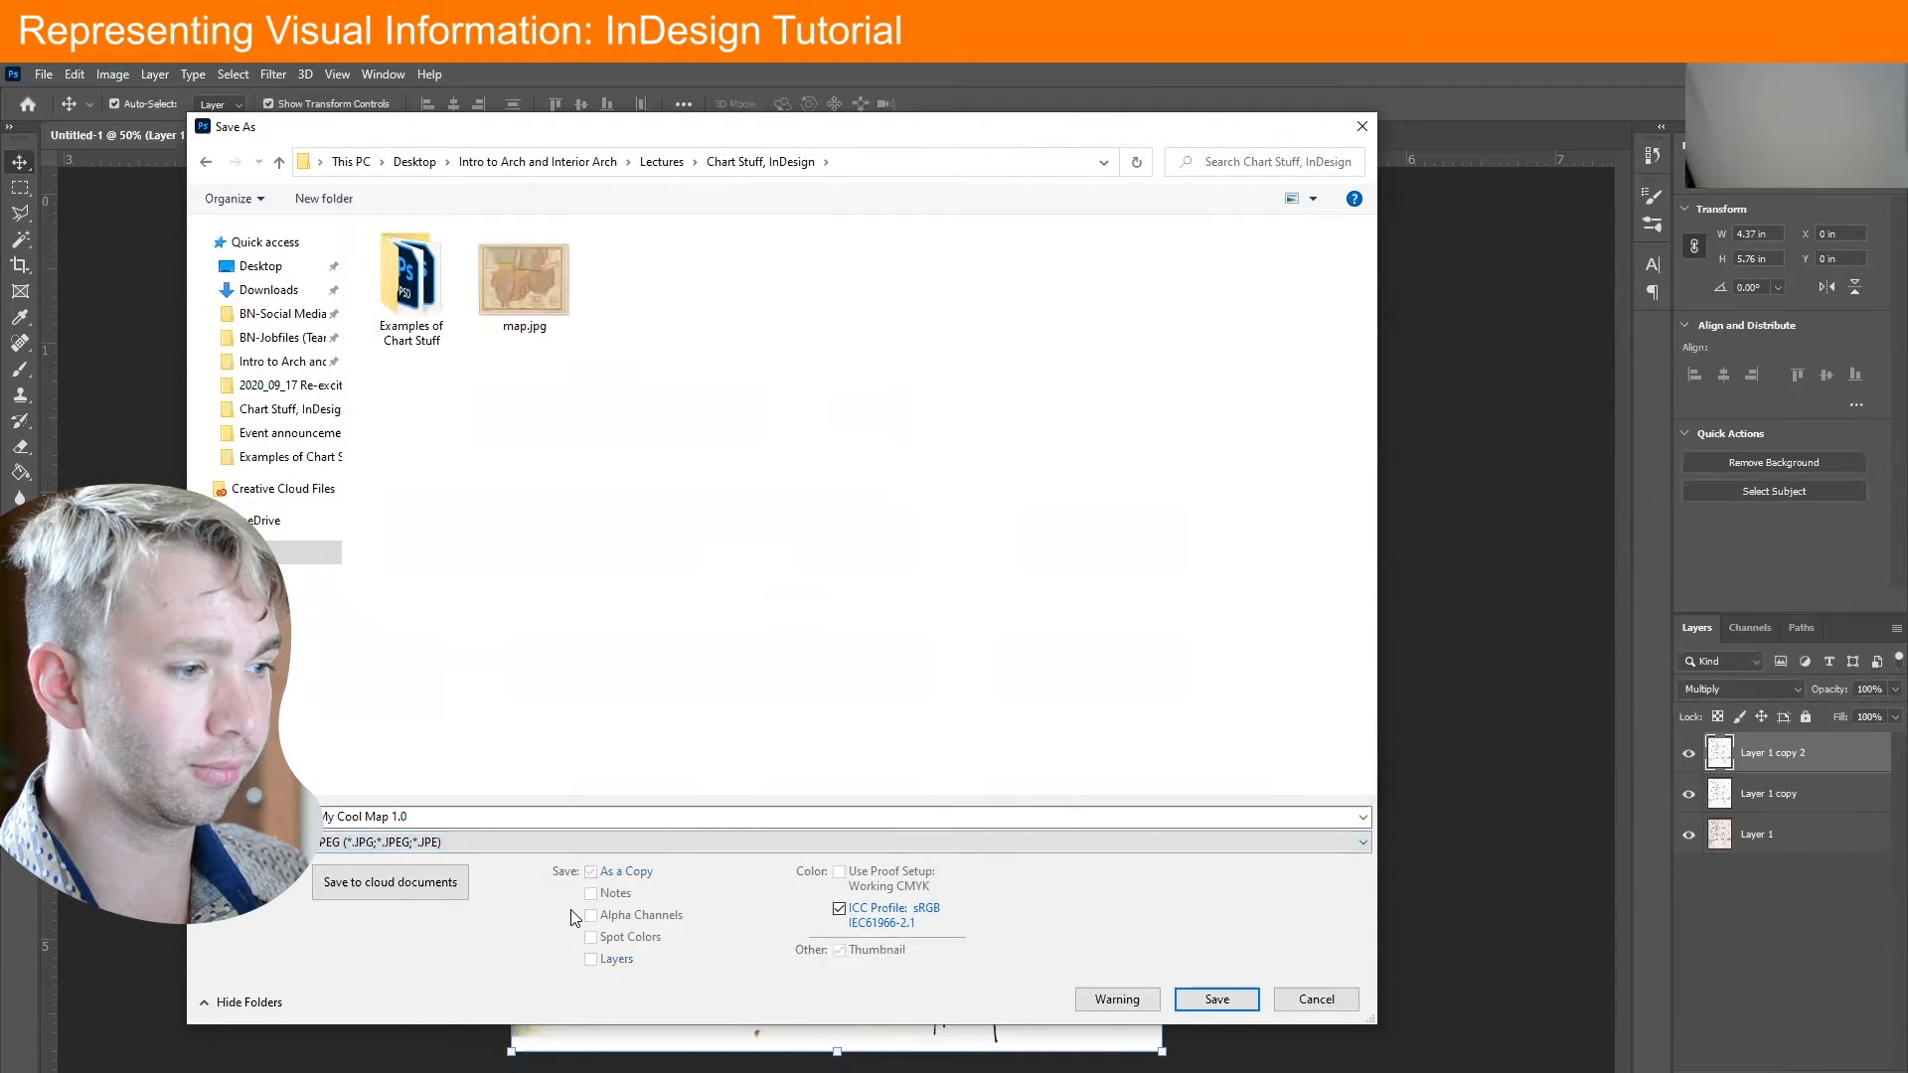
left_click(1218, 999)
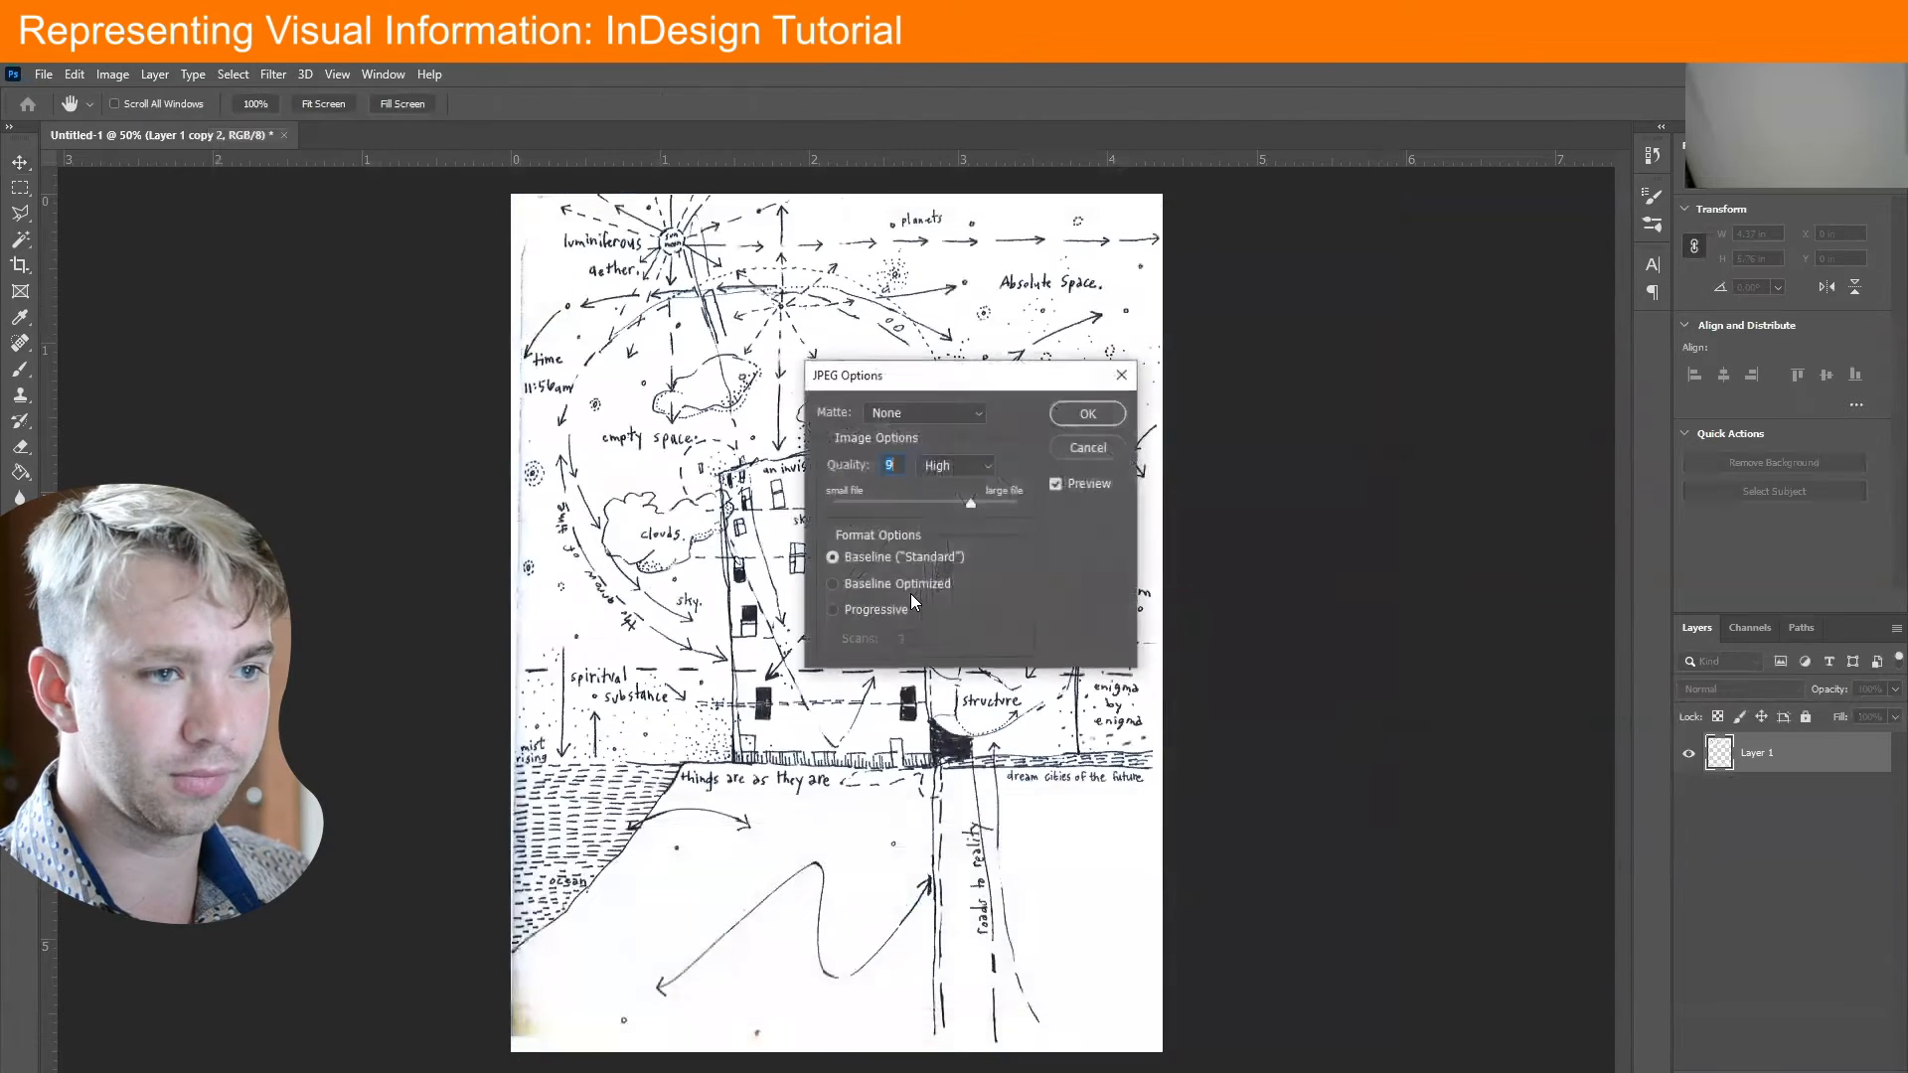
left_click_drag(986, 504, 1047, 522)
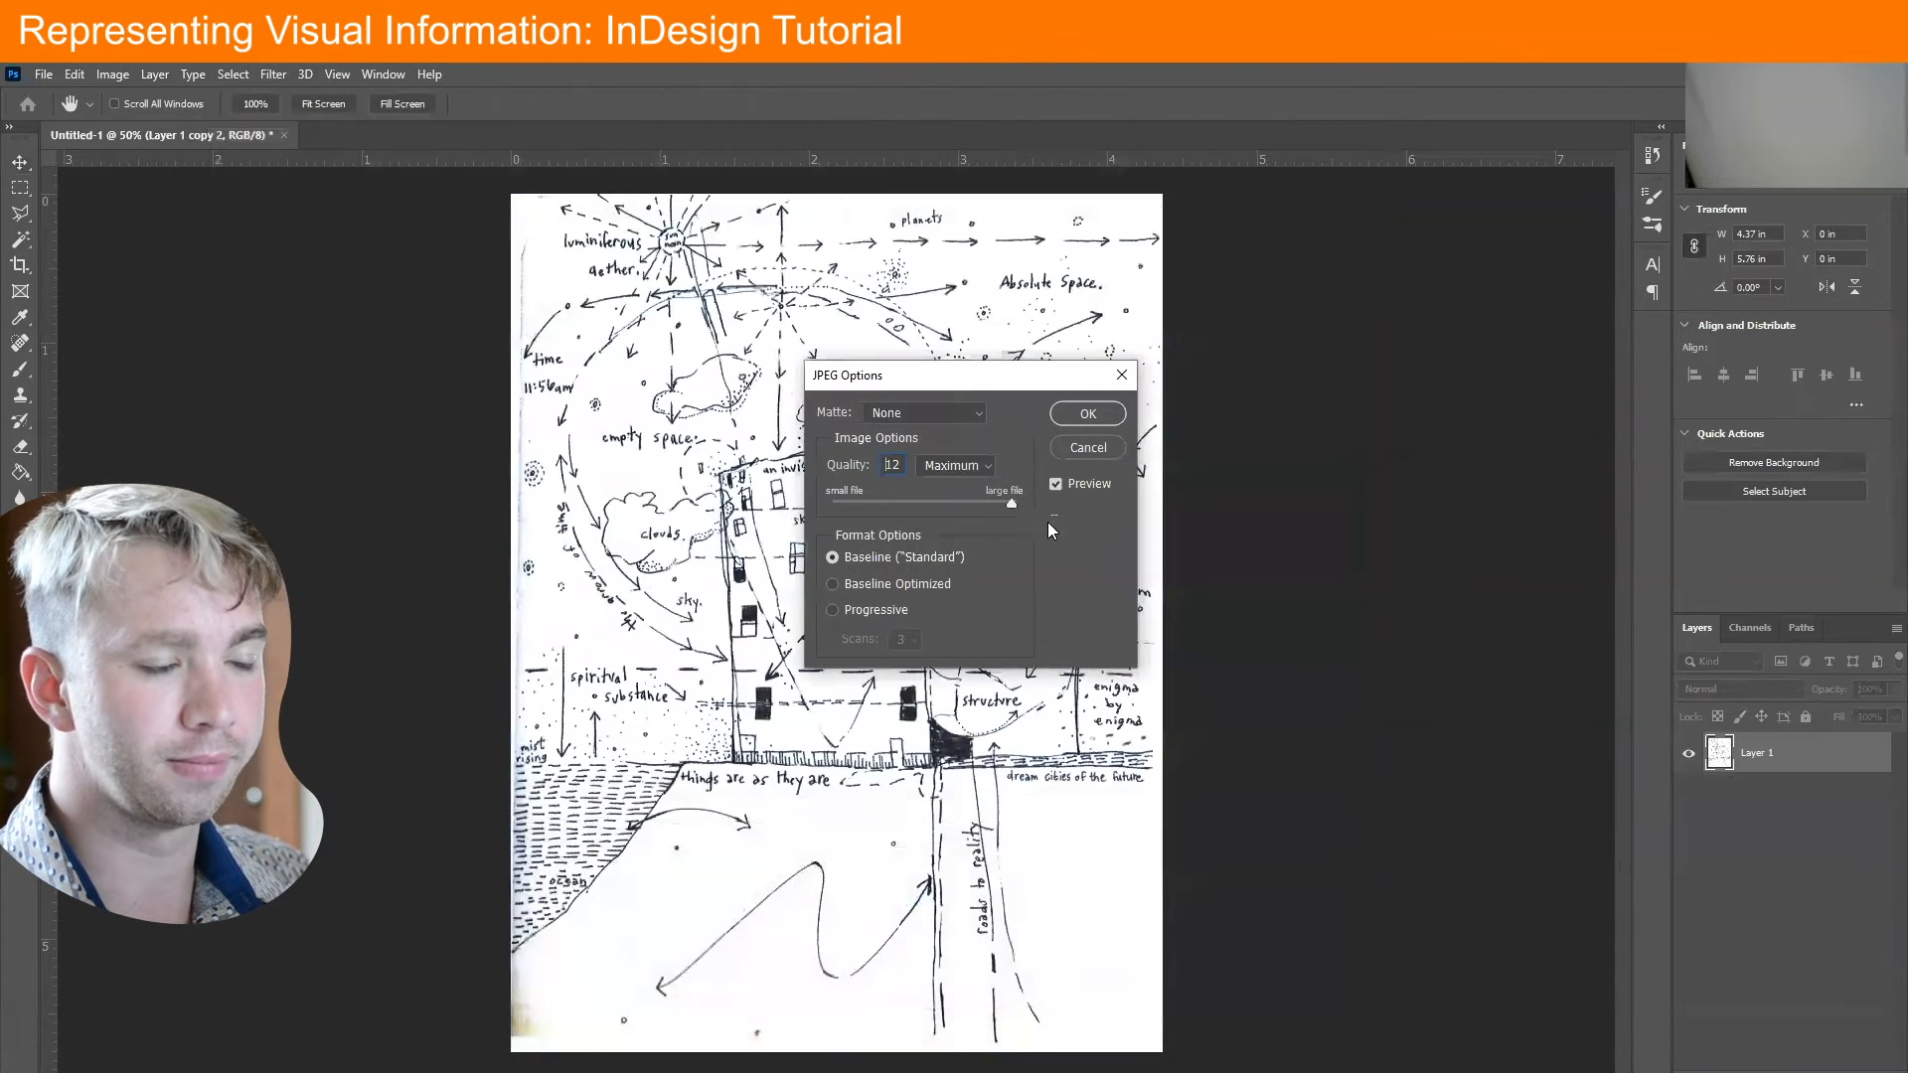
left_click(1065, 415)
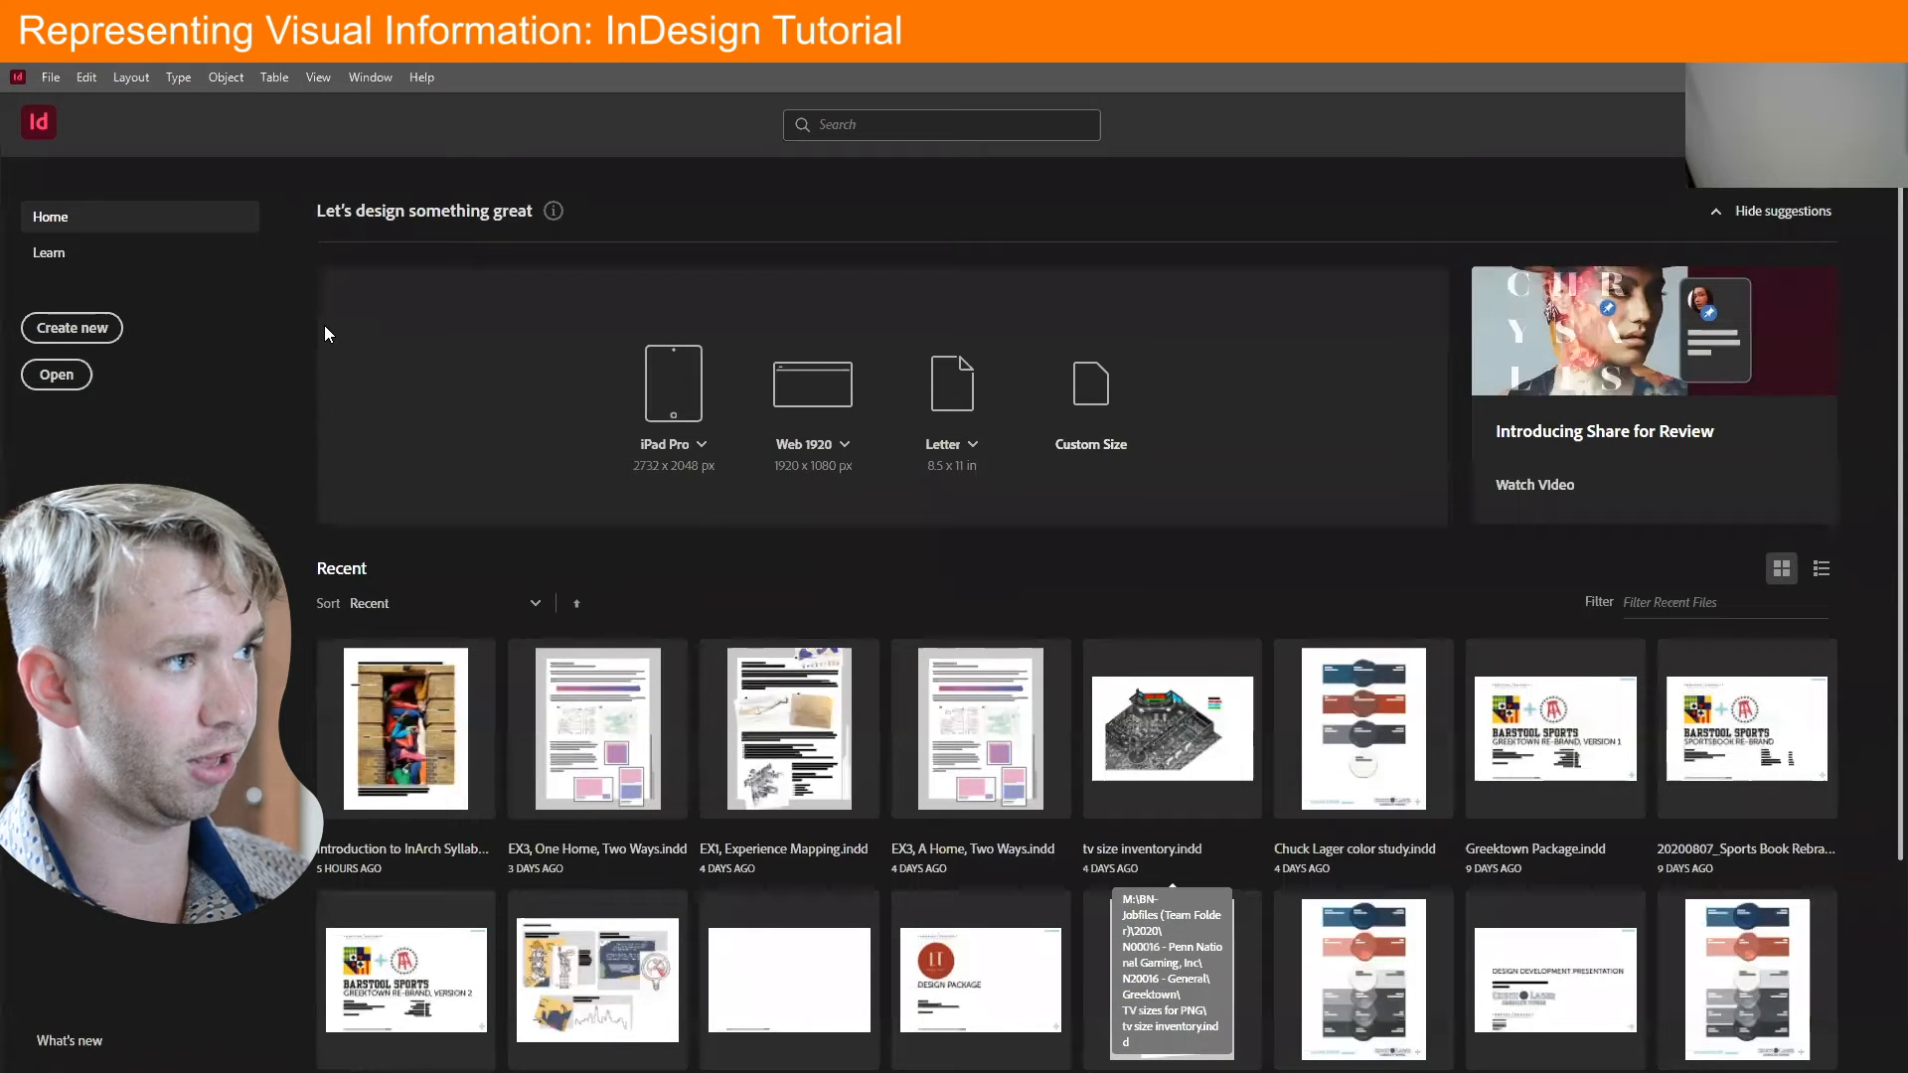
Start a new print document and set its measurement units to inches
left_click(50, 76)
mouse_move(54, 96)
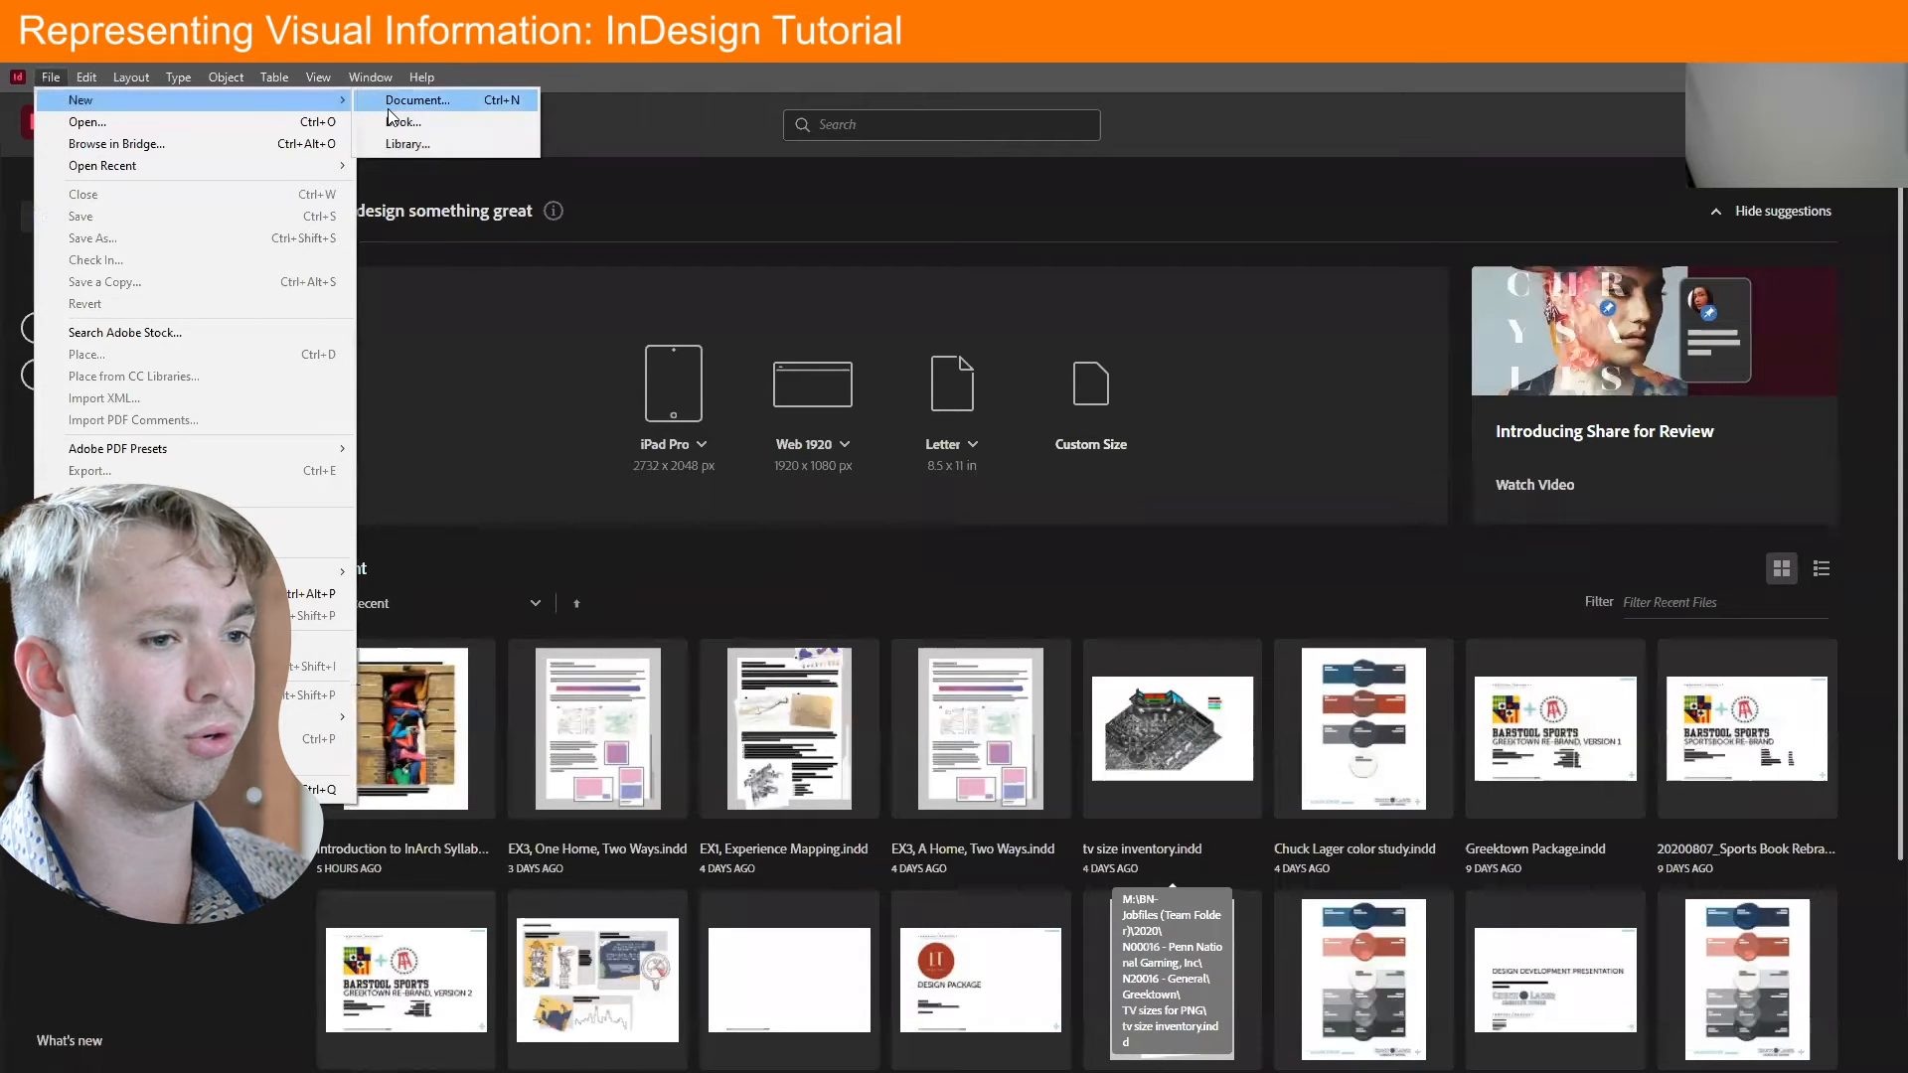
left_click(497, 100)
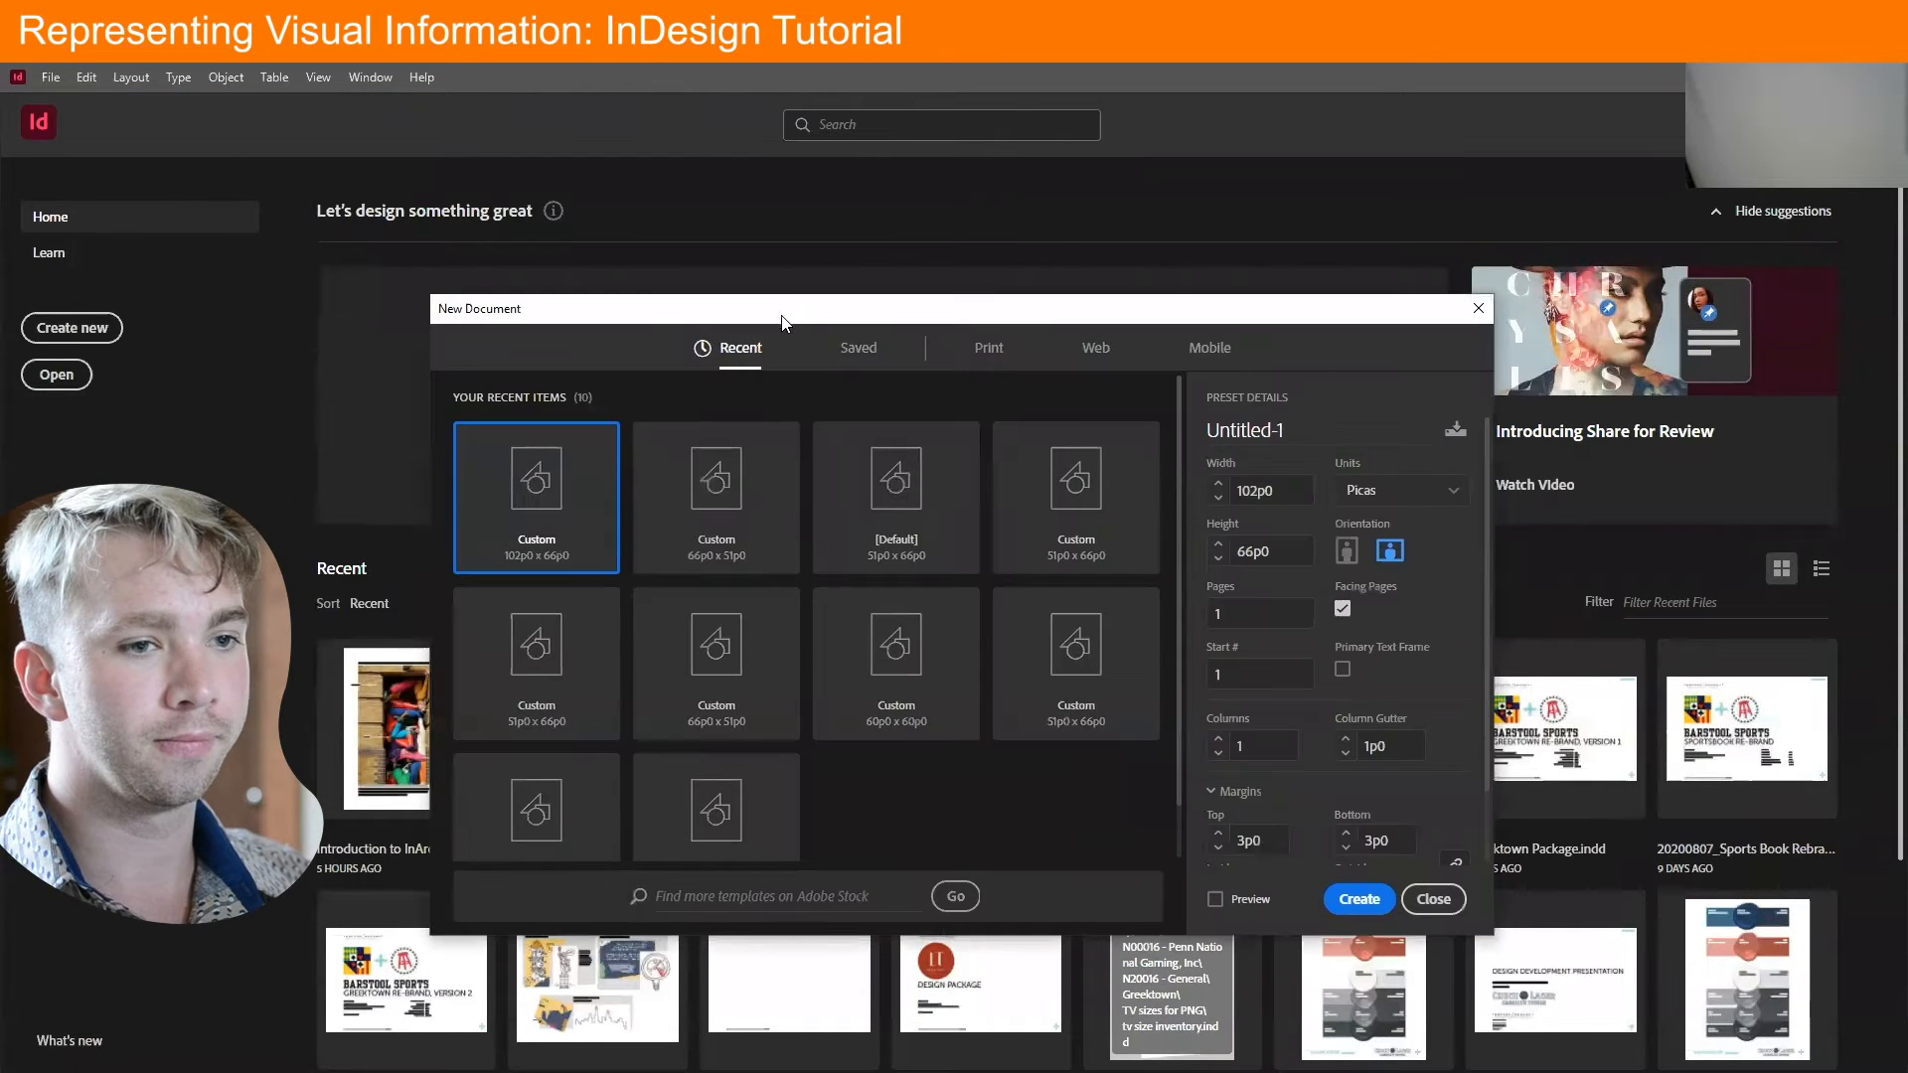
left_click(1370, 450)
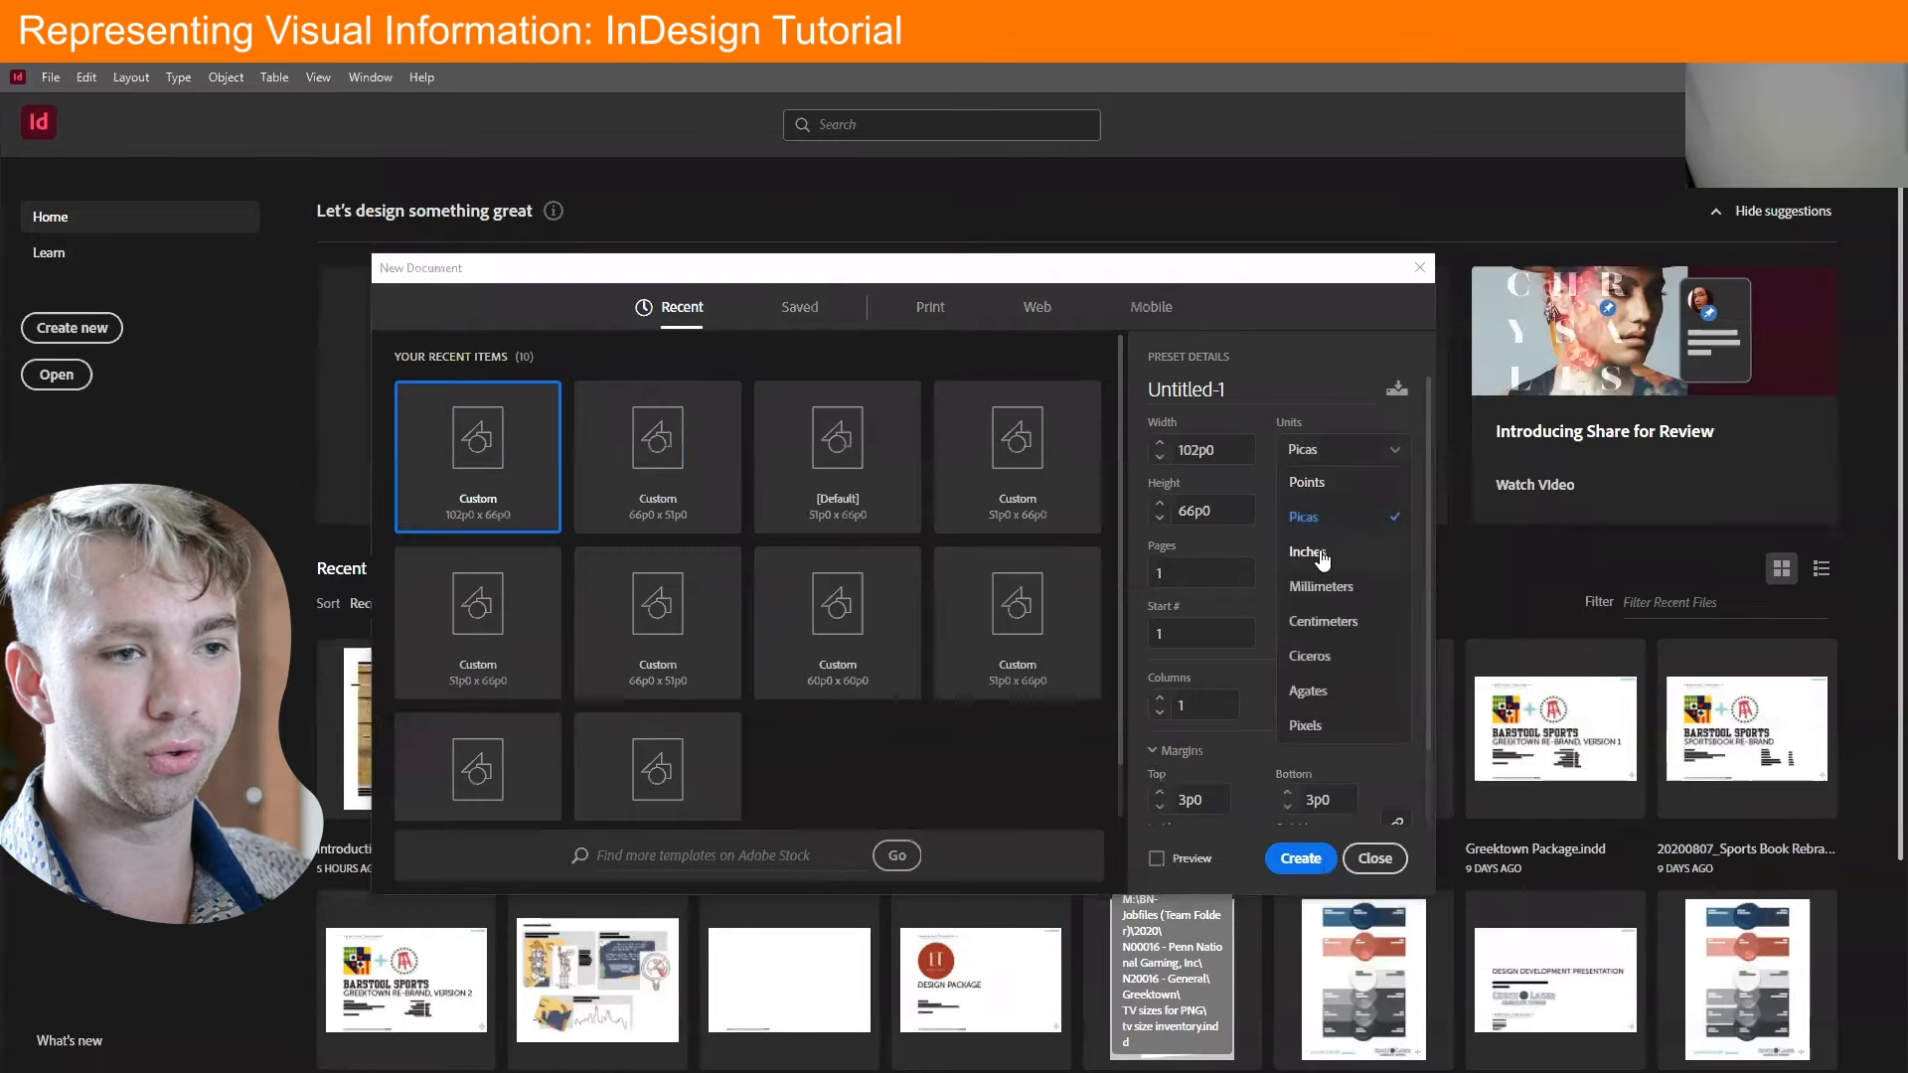
left_click(1308, 551)
left_click(1324, 459)
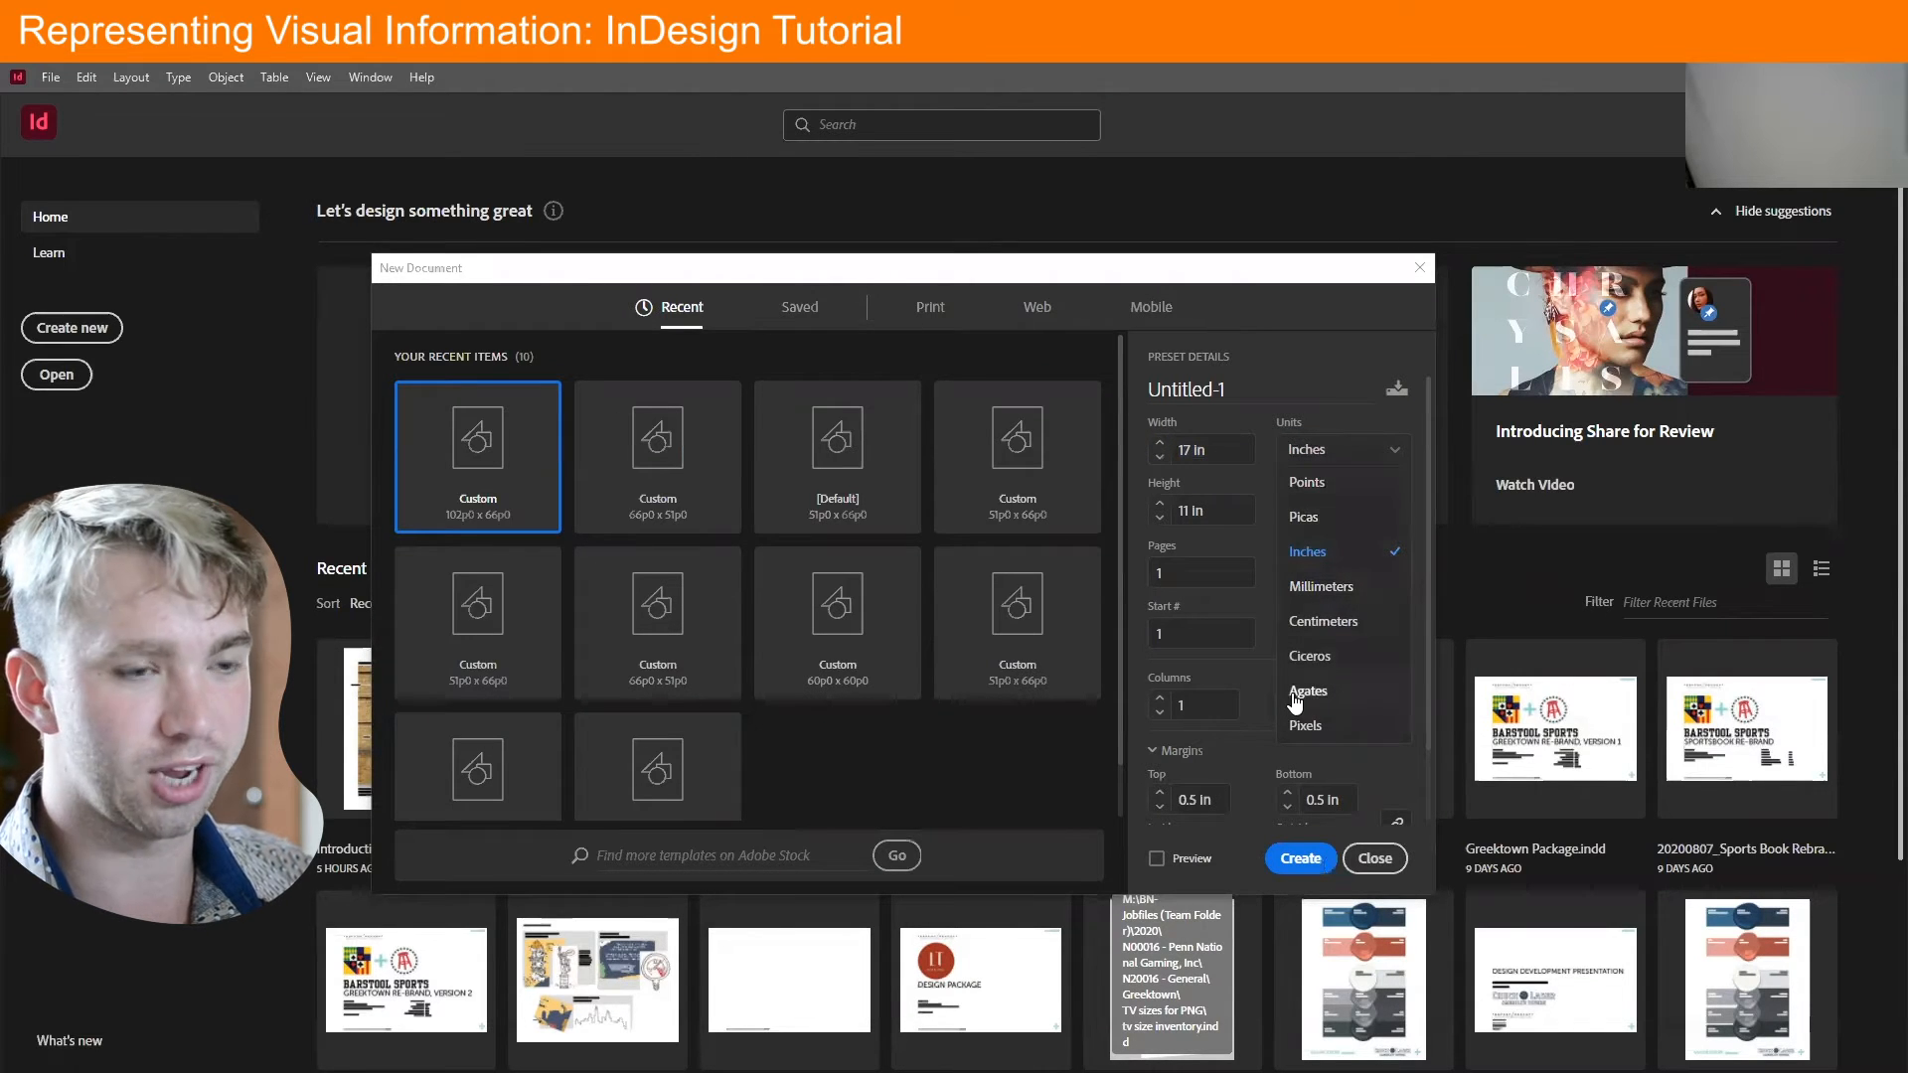
Switch the page to portrait orientation at 11 in wide by 17 in high and create the document
left_click(1222, 447)
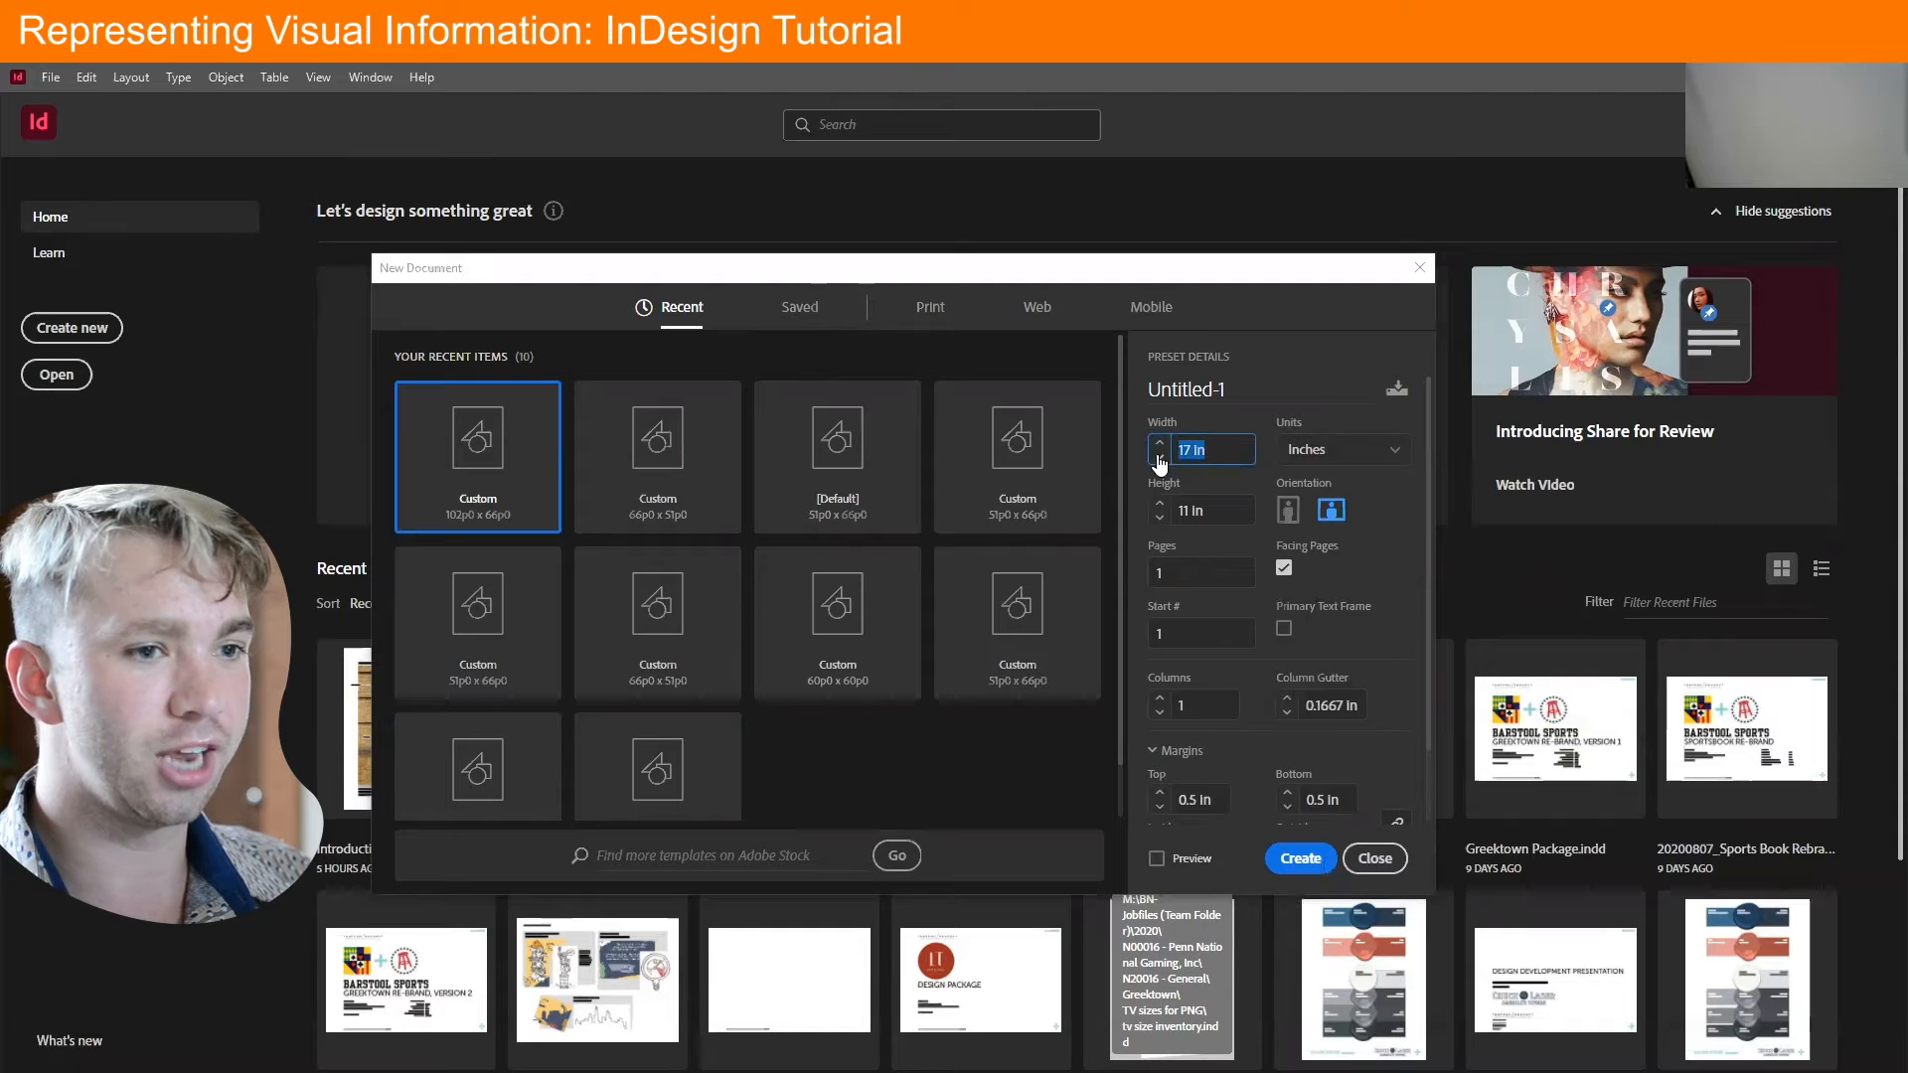
left_click(1220, 450)
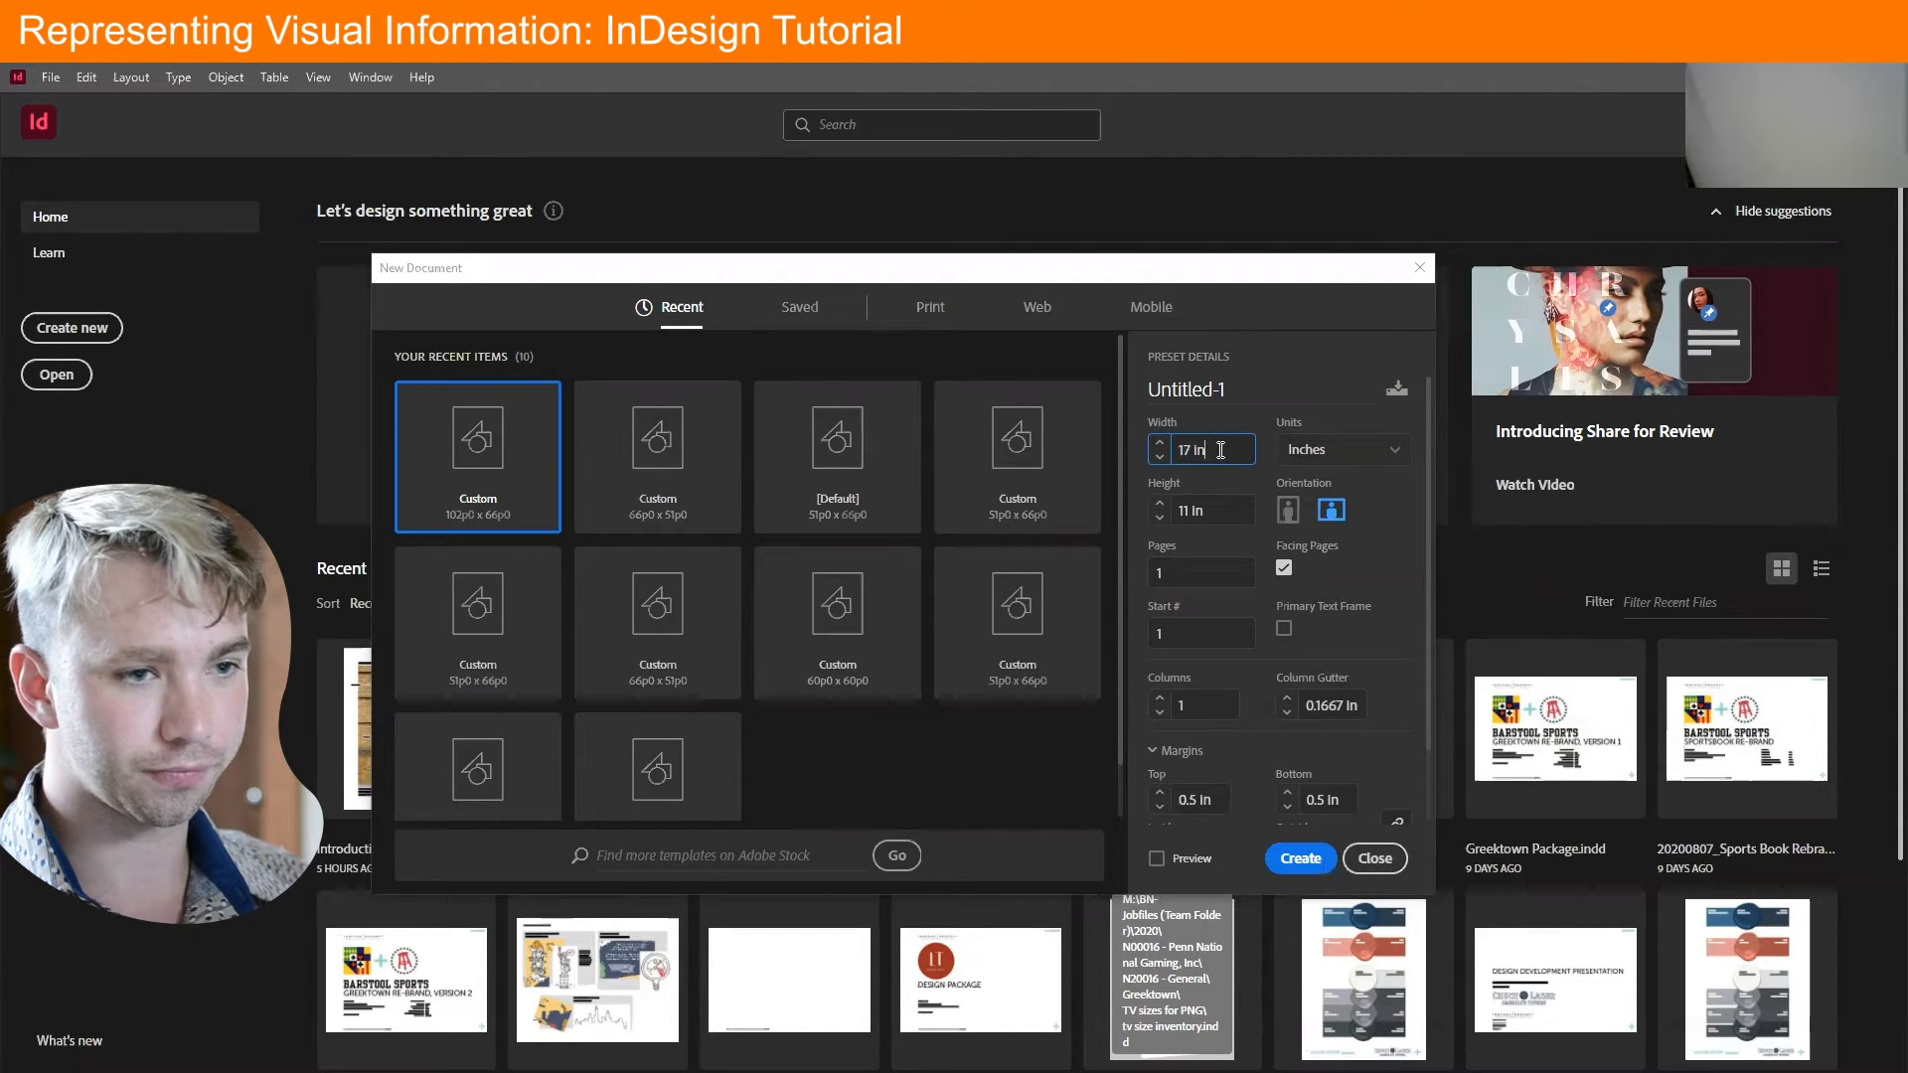
left_click(1287, 510)
double_click(1192, 451)
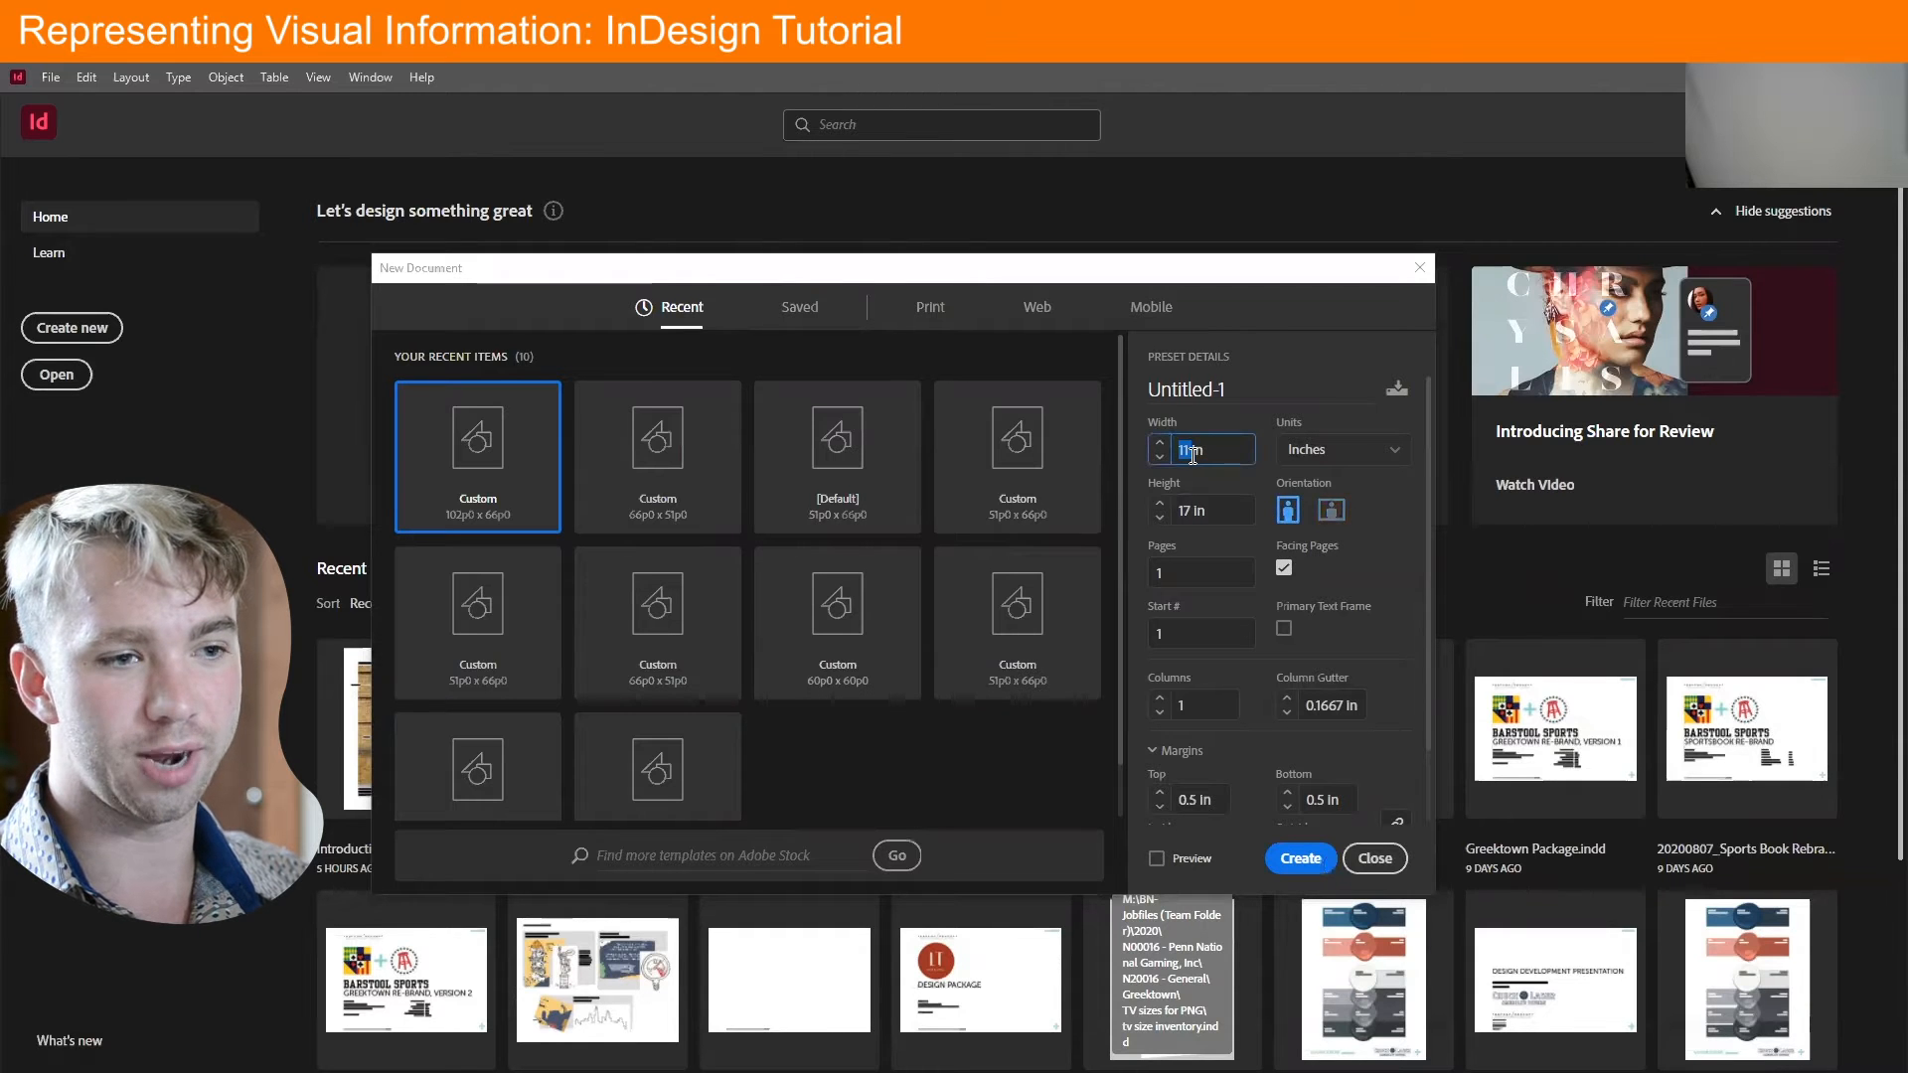
triple_click(1213, 513)
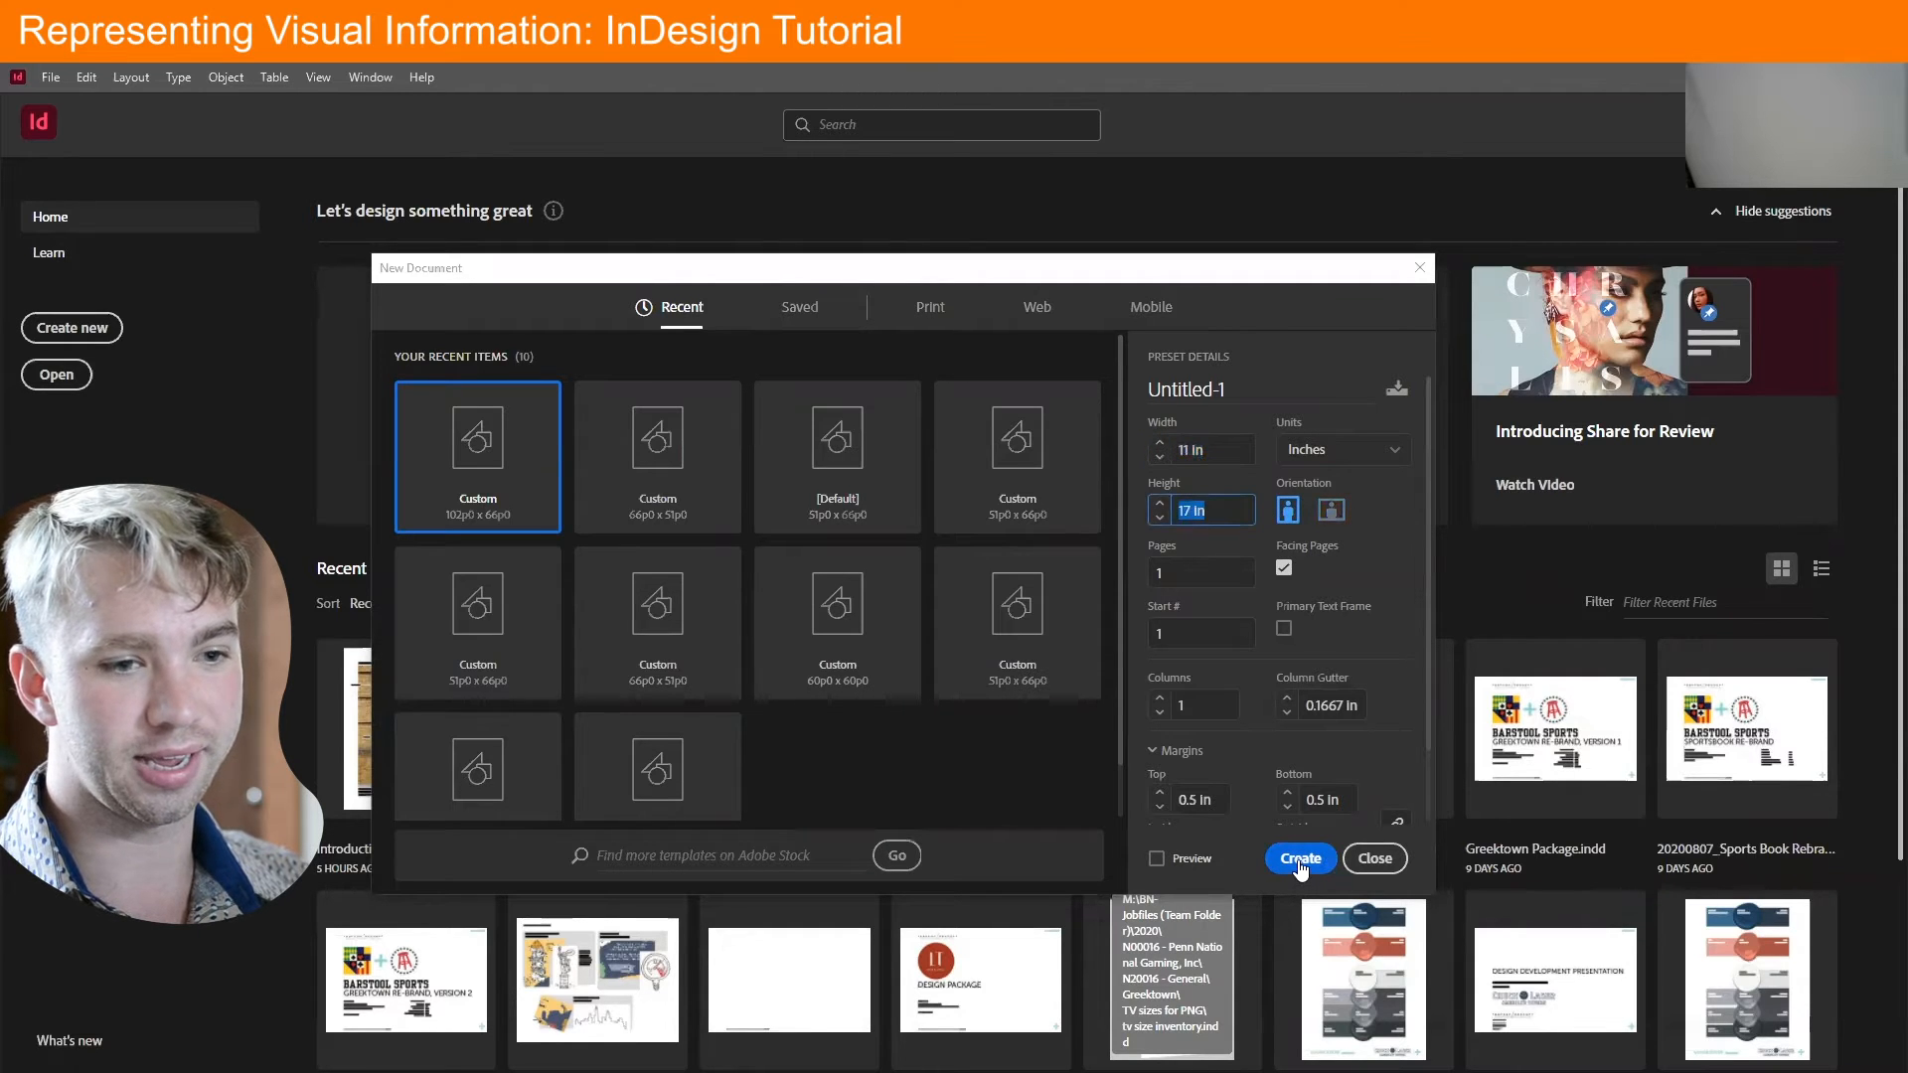
left_click_drag(1427, 714, 1425, 811)
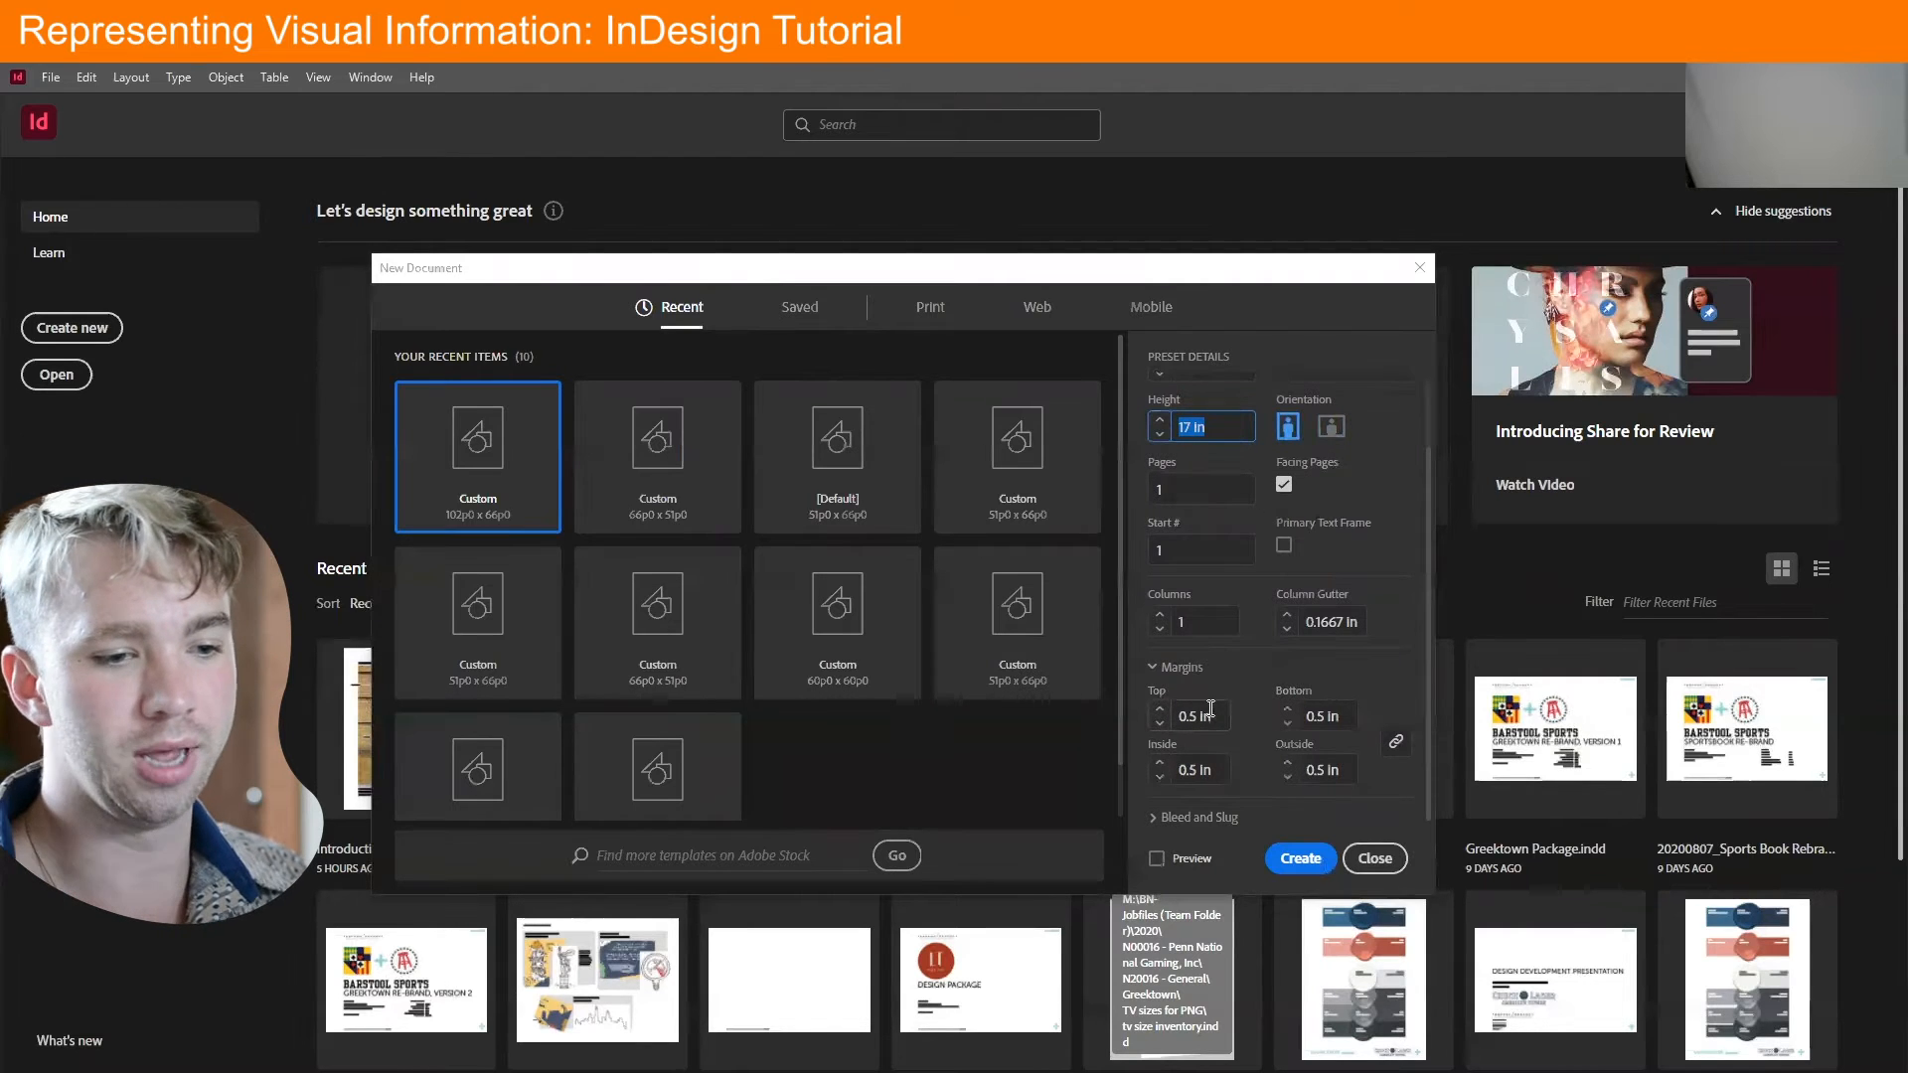
left_click(1320, 865)
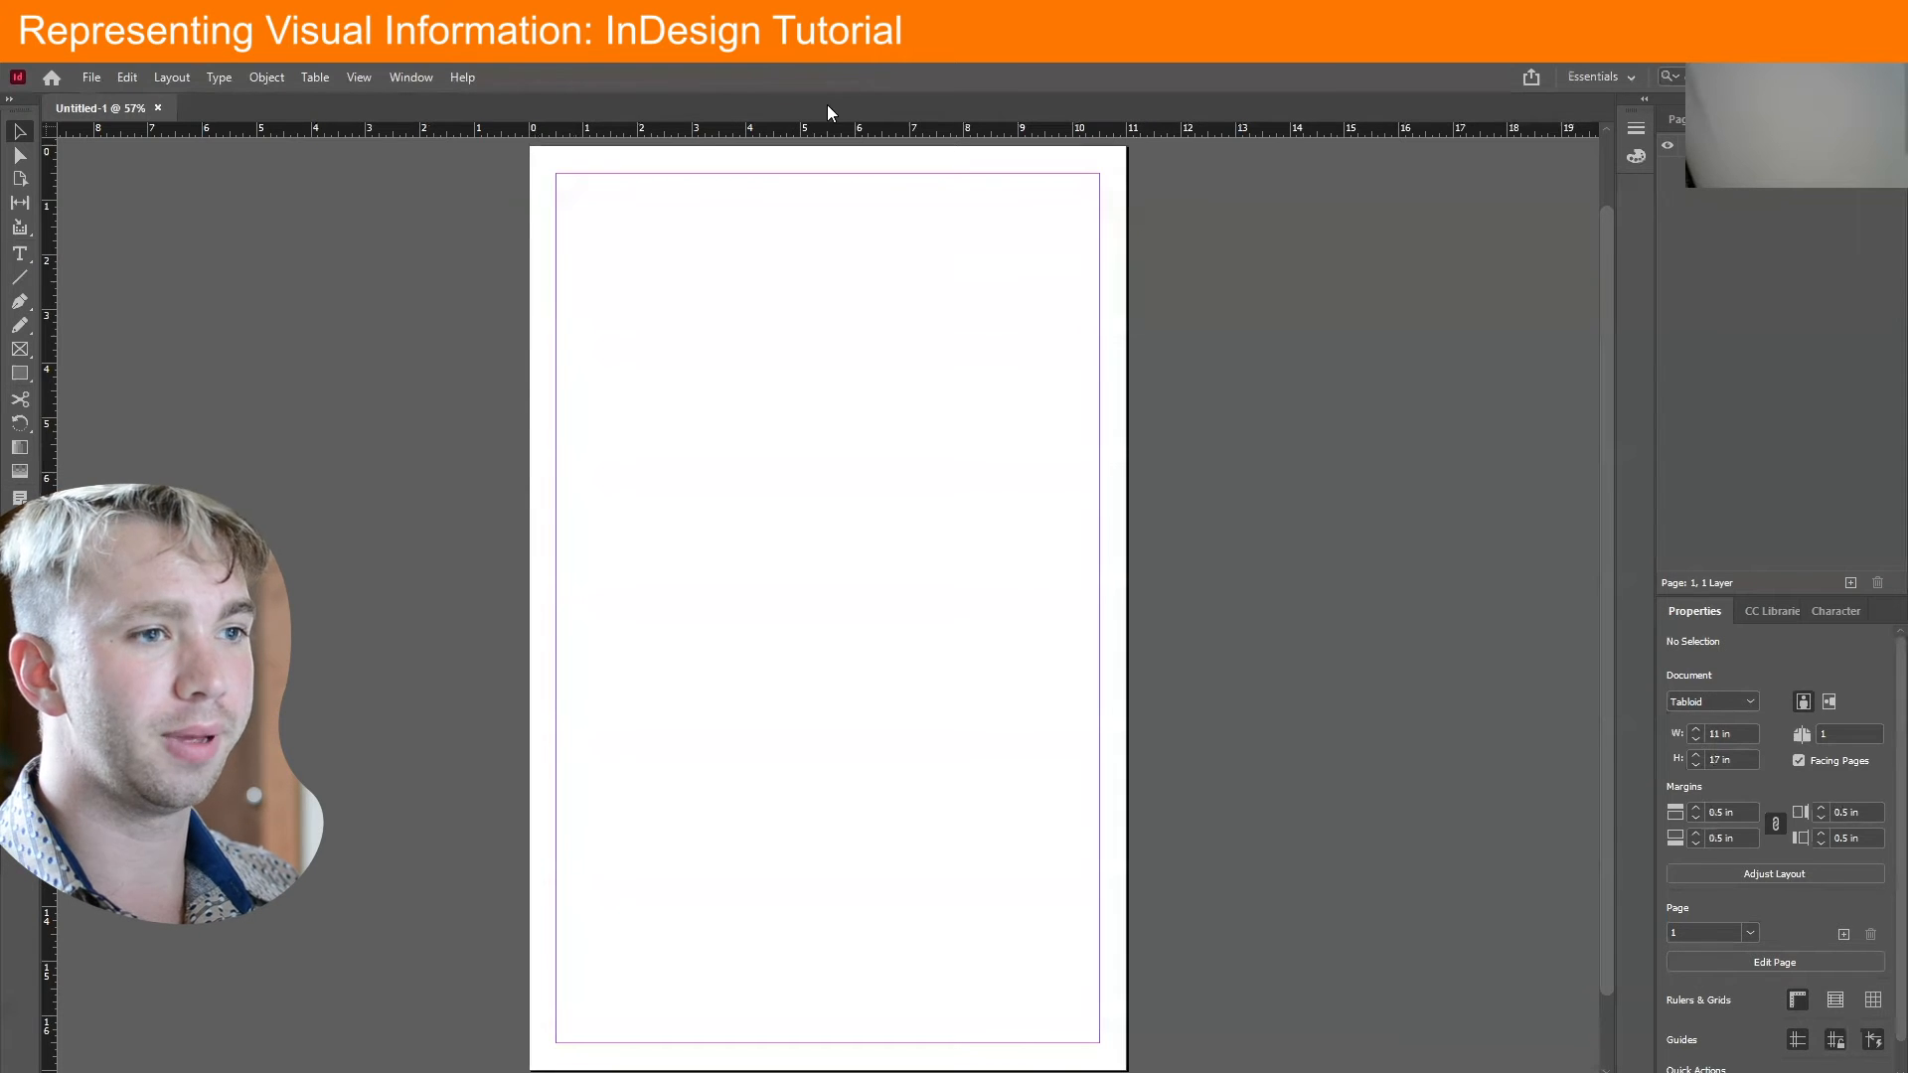
Tile the InDesign window on half the screen with File Explorer beside it, and go to the Desktop folder
key("super+Left")
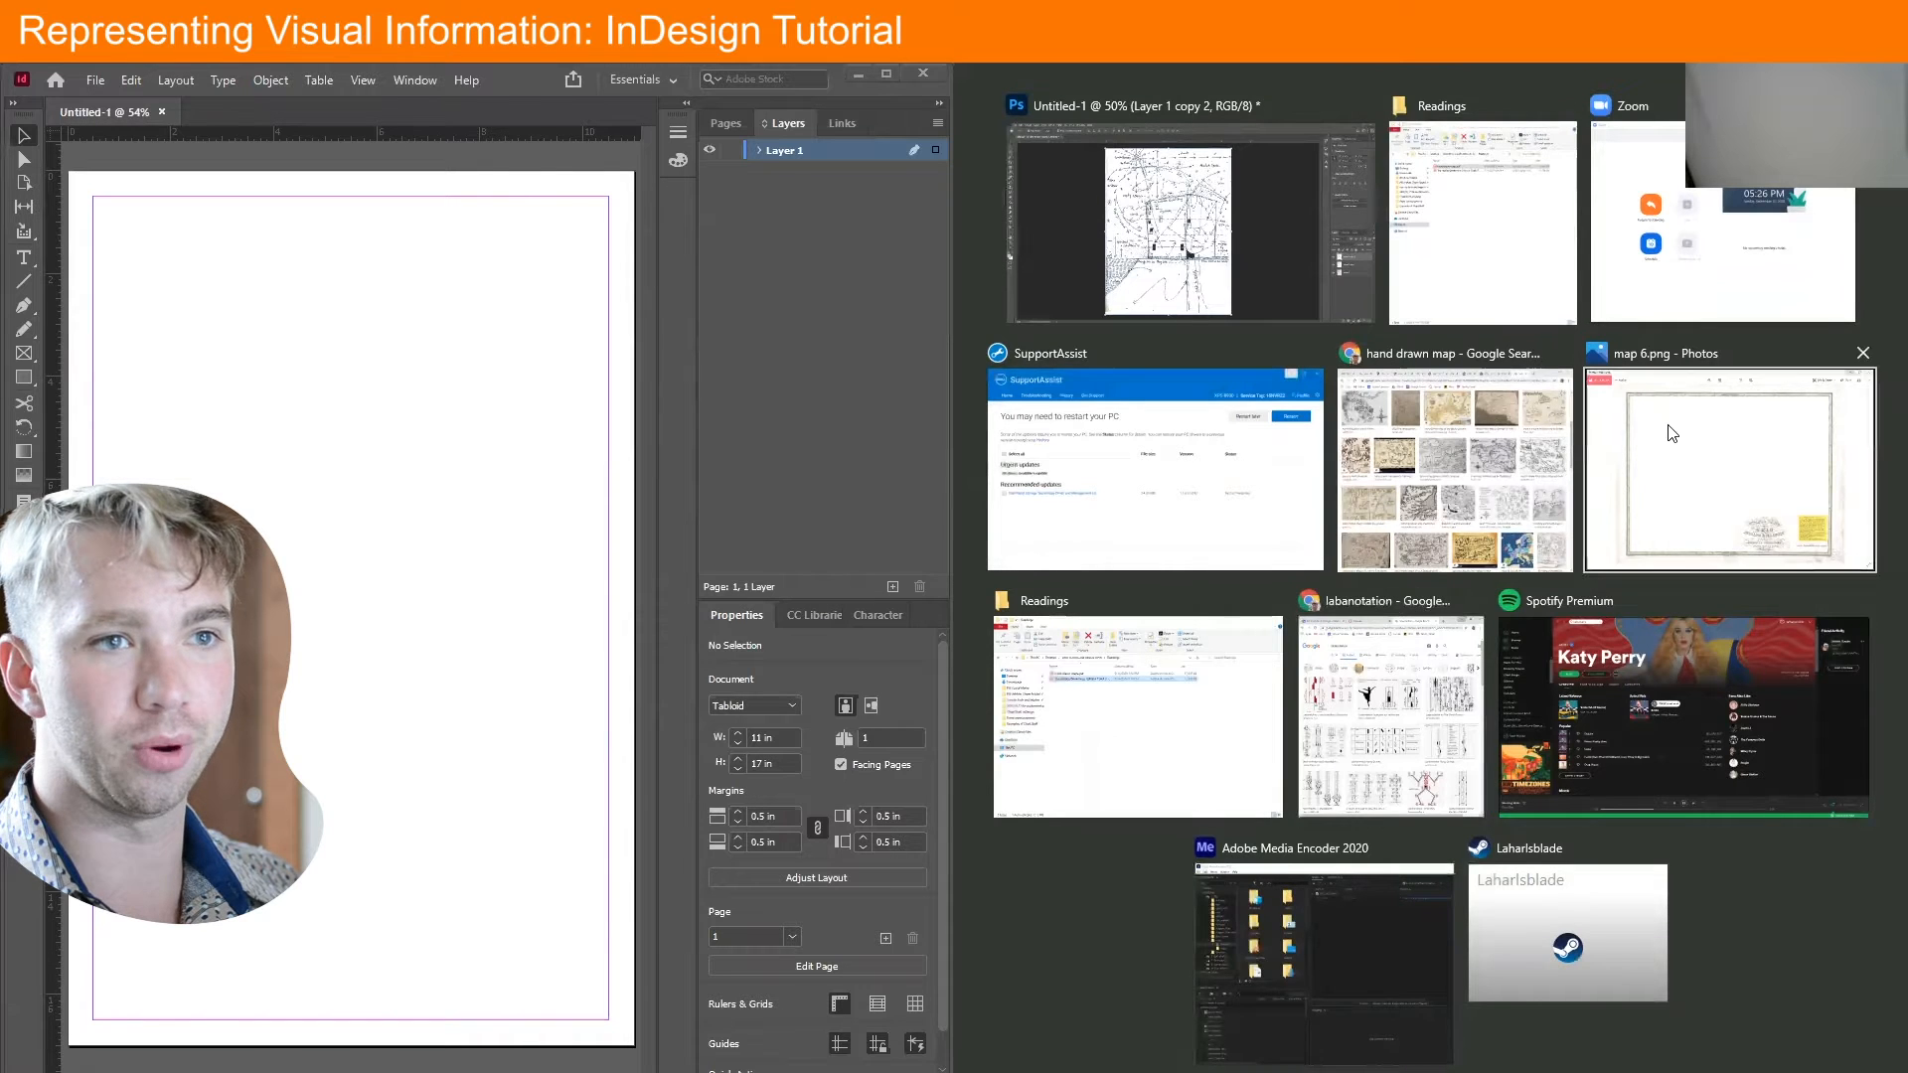
left_click(1481, 224)
left_click(1244, 230)
left_click(1182, 228)
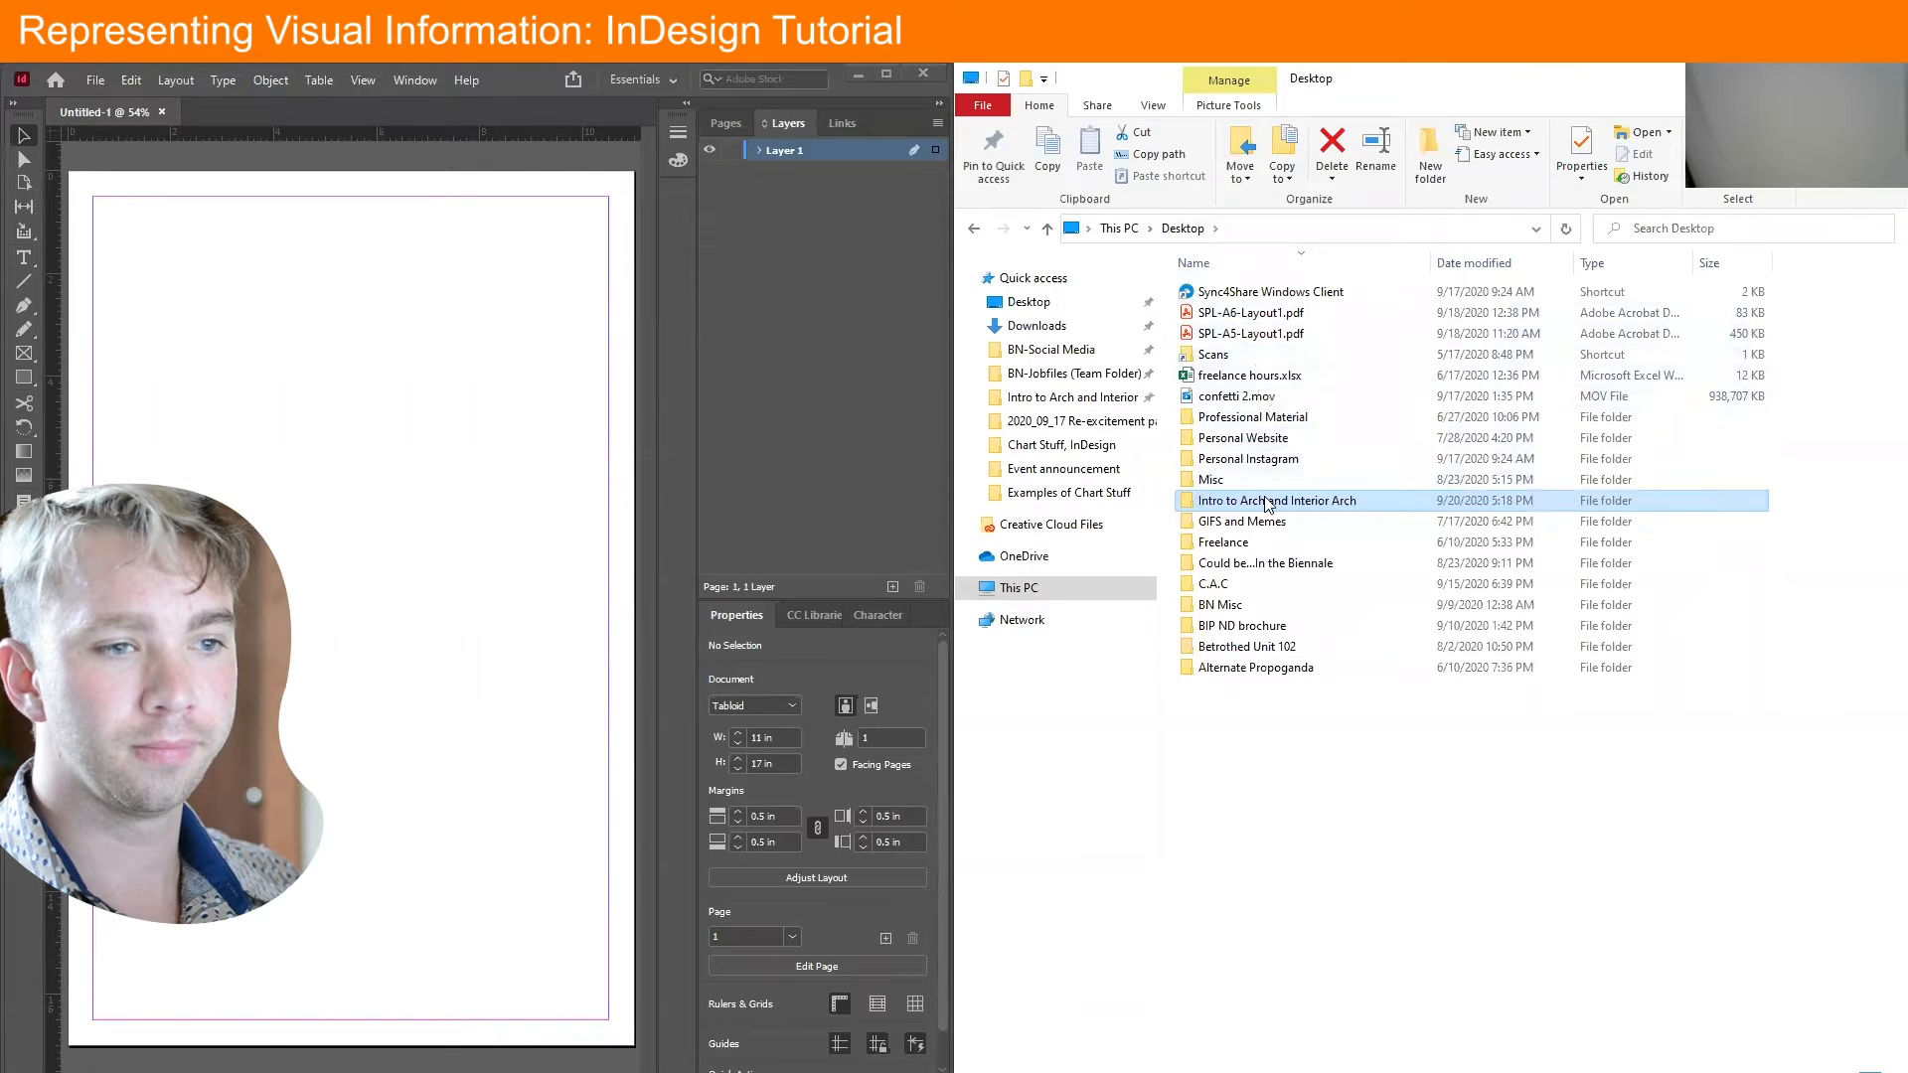
Open the "Examples of Chart Stuff" folder, found under Intro to Arch and Interior Arch, Lectures, Chart Stuff, InDesign
double_click(1267, 502)
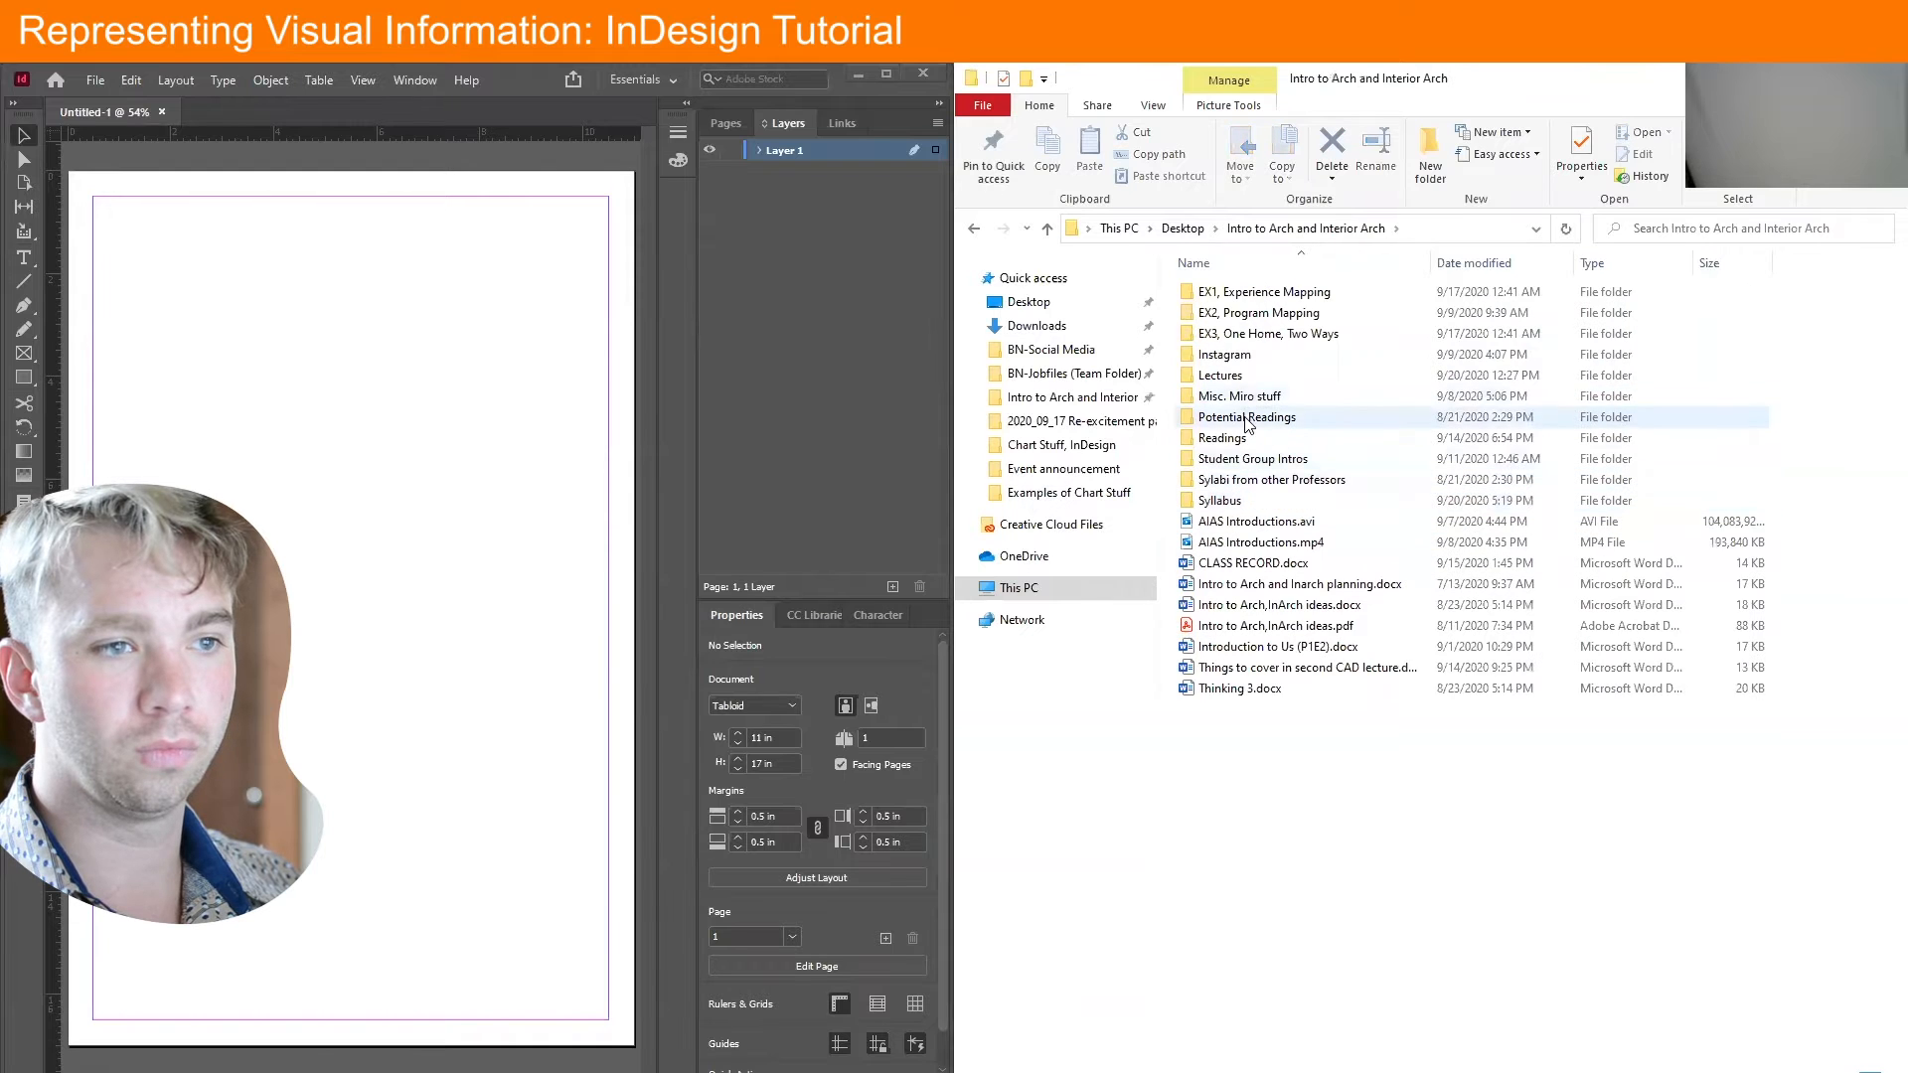
double_click(1227, 376)
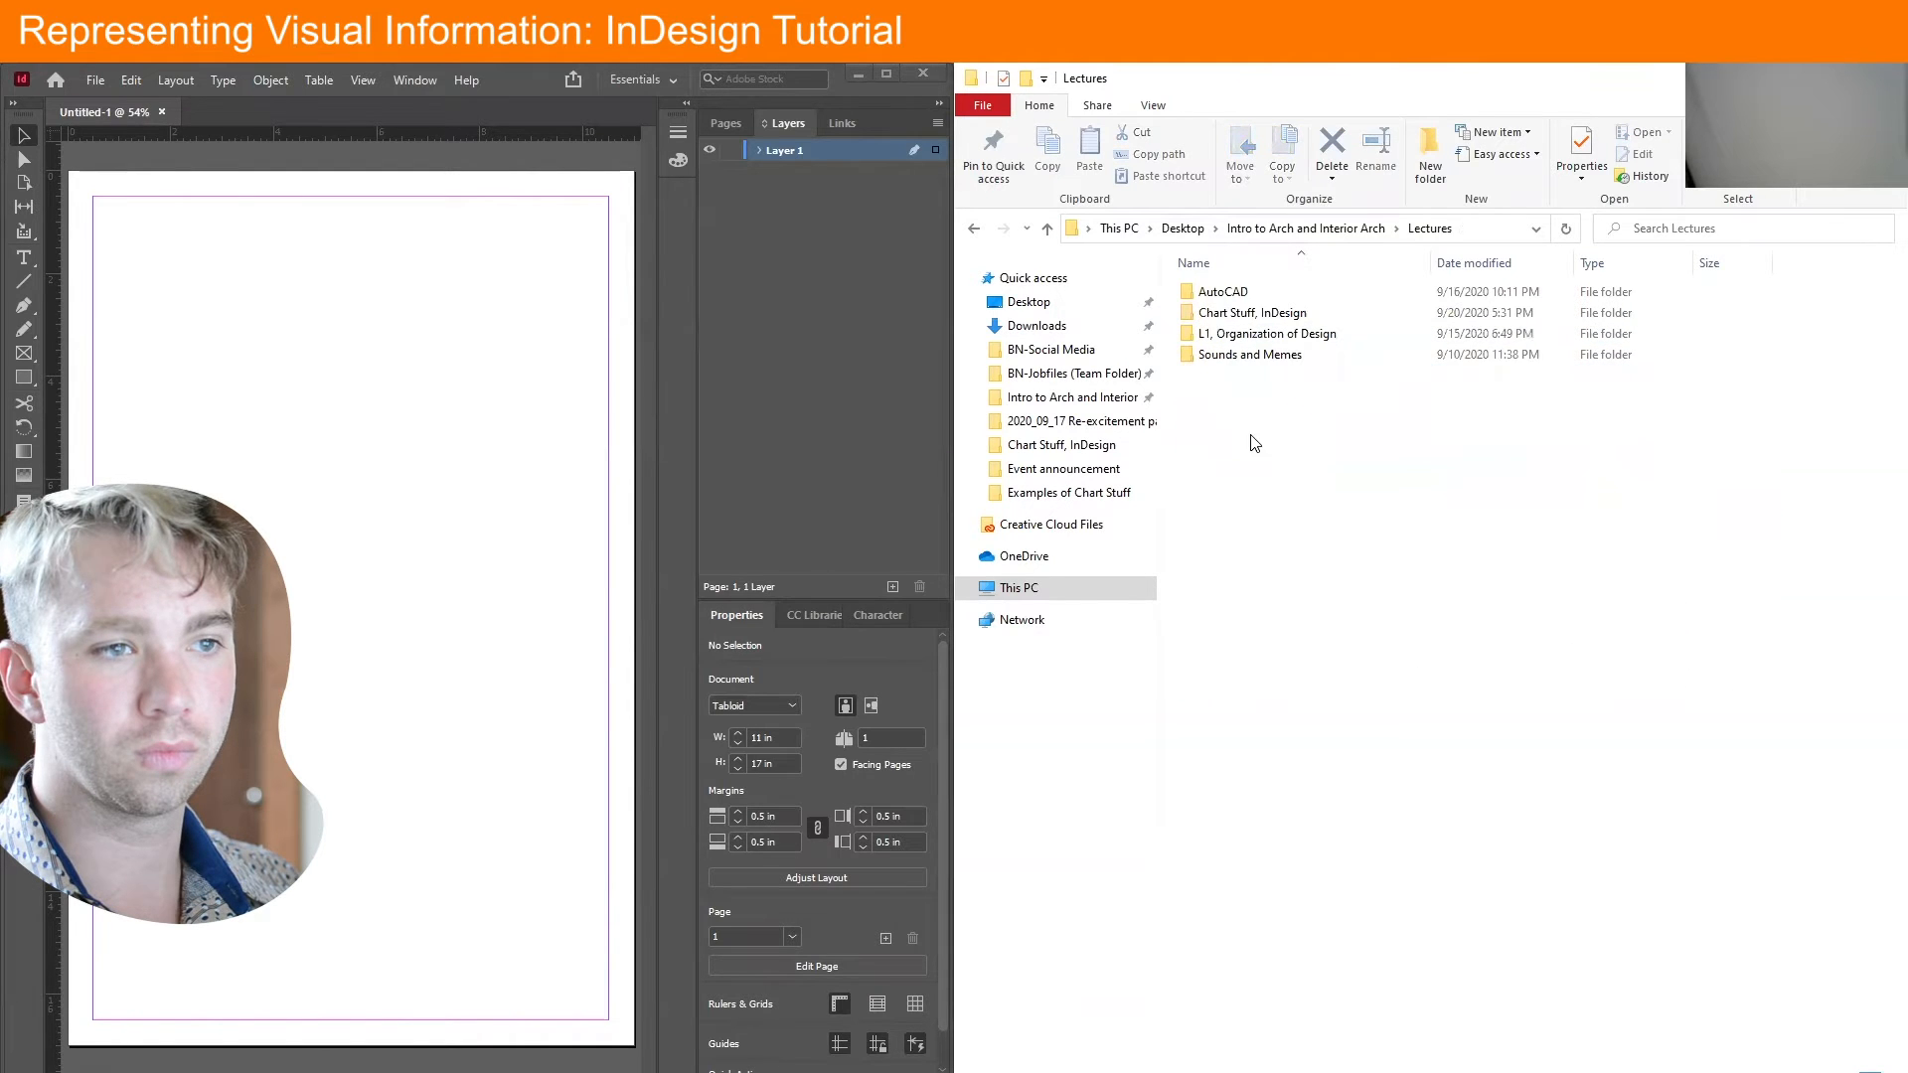
left_click(1233, 355)
double_click(1247, 312)
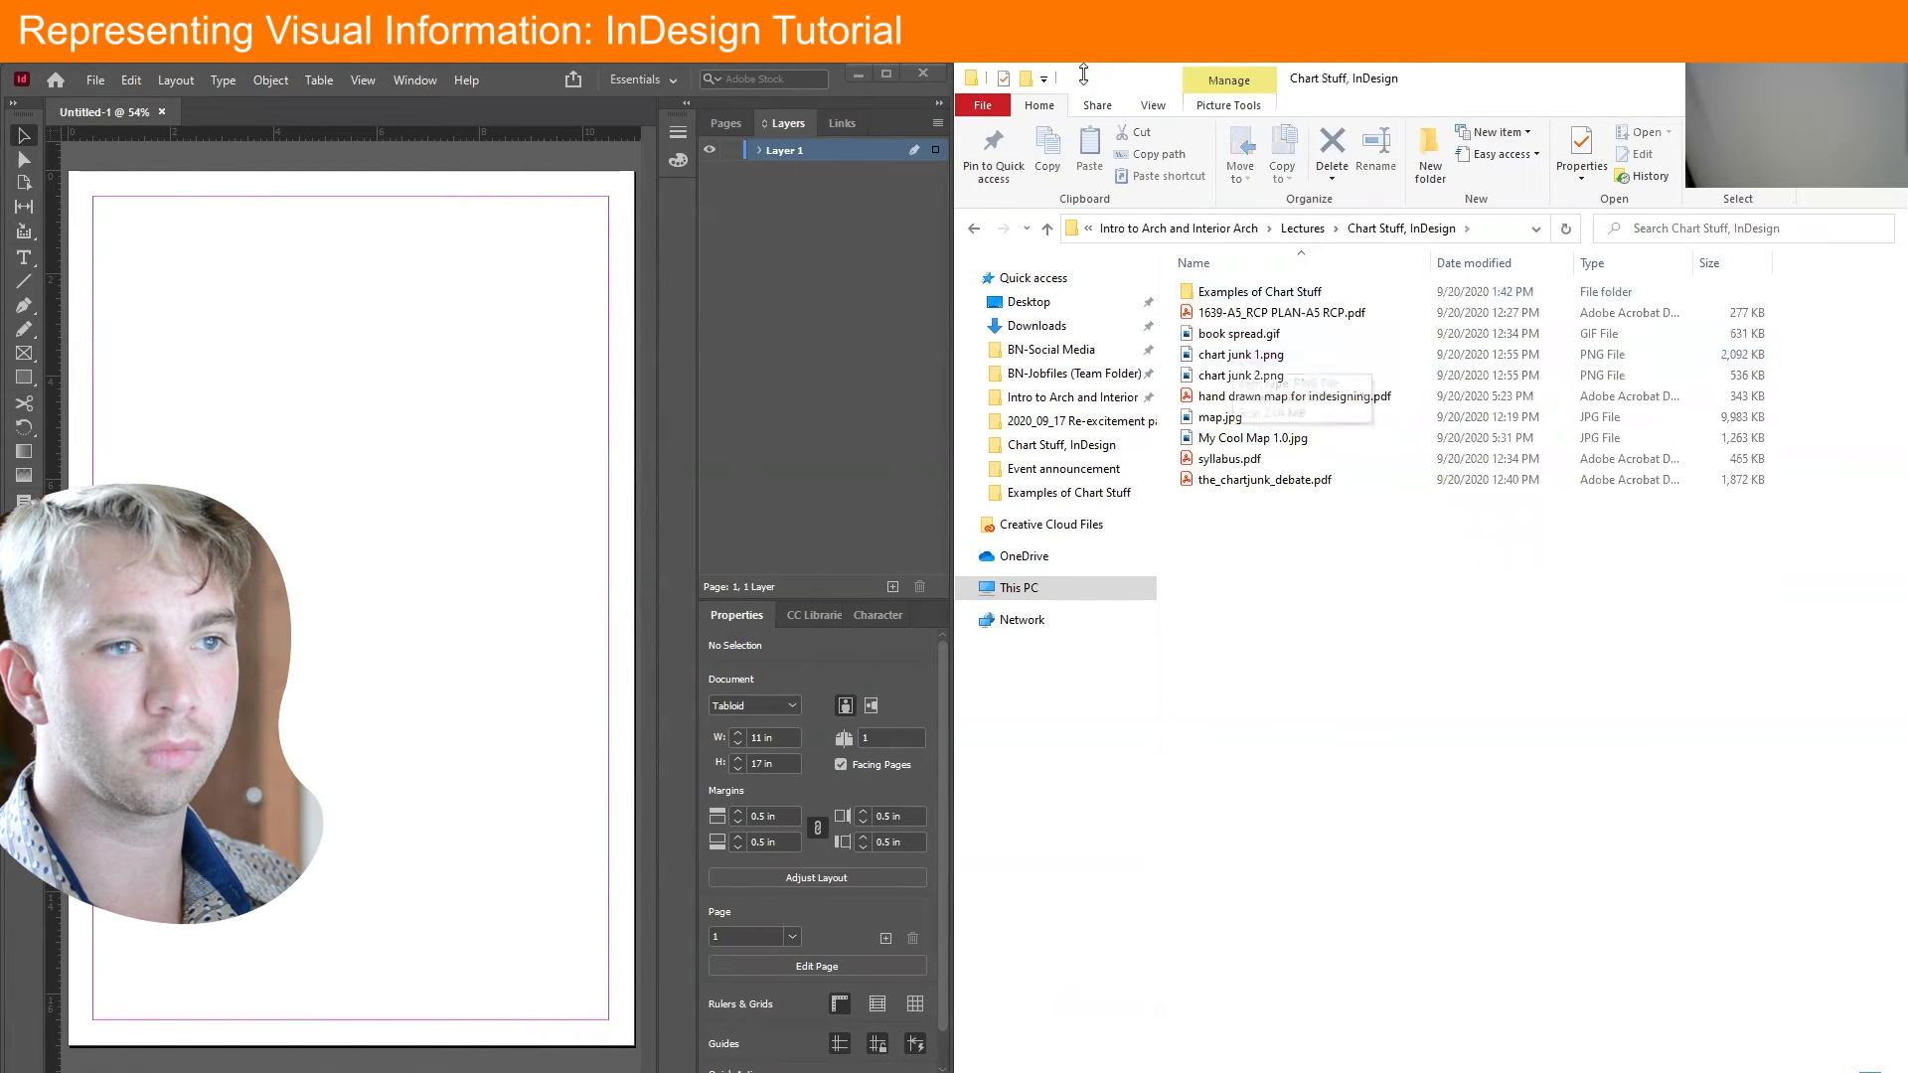
double_click(1257, 292)
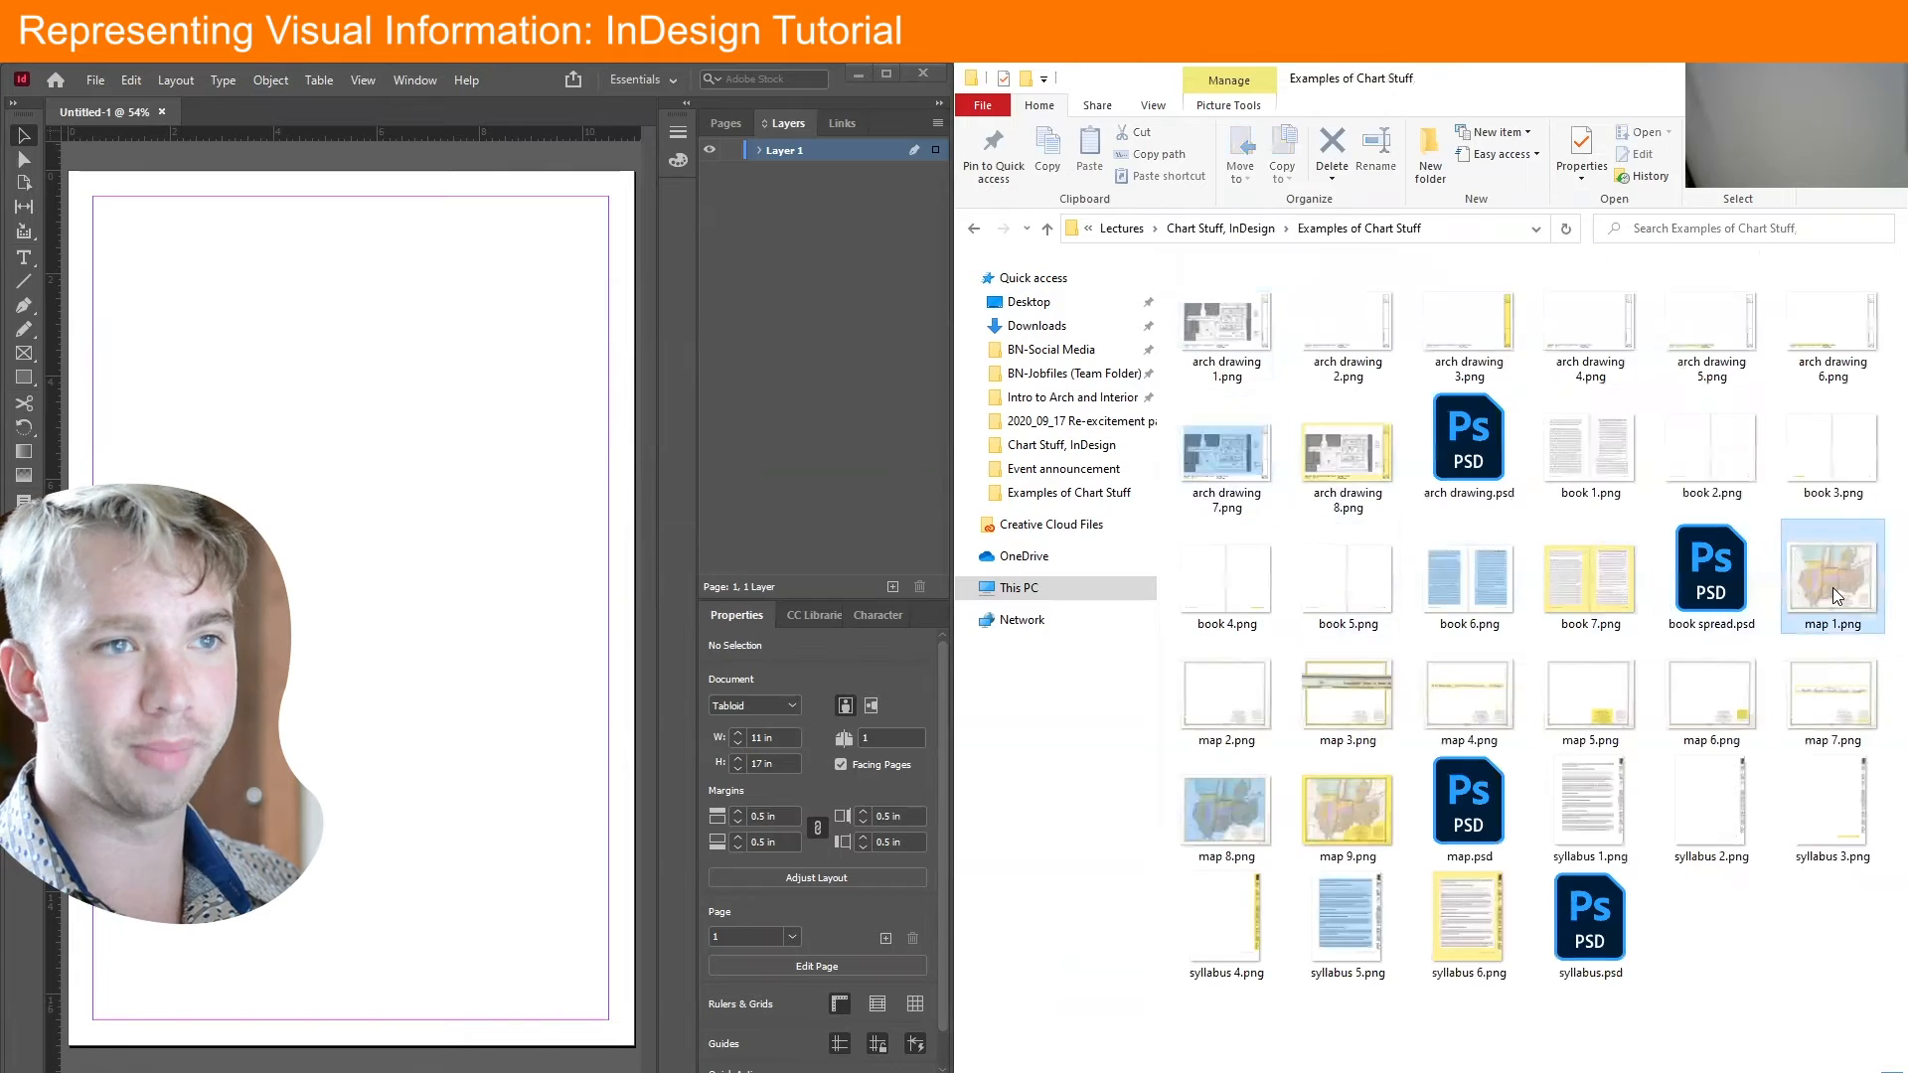
Open map 1.png in Photos and tile its window beside the InDesign document as a reference
double_click(1833, 588)
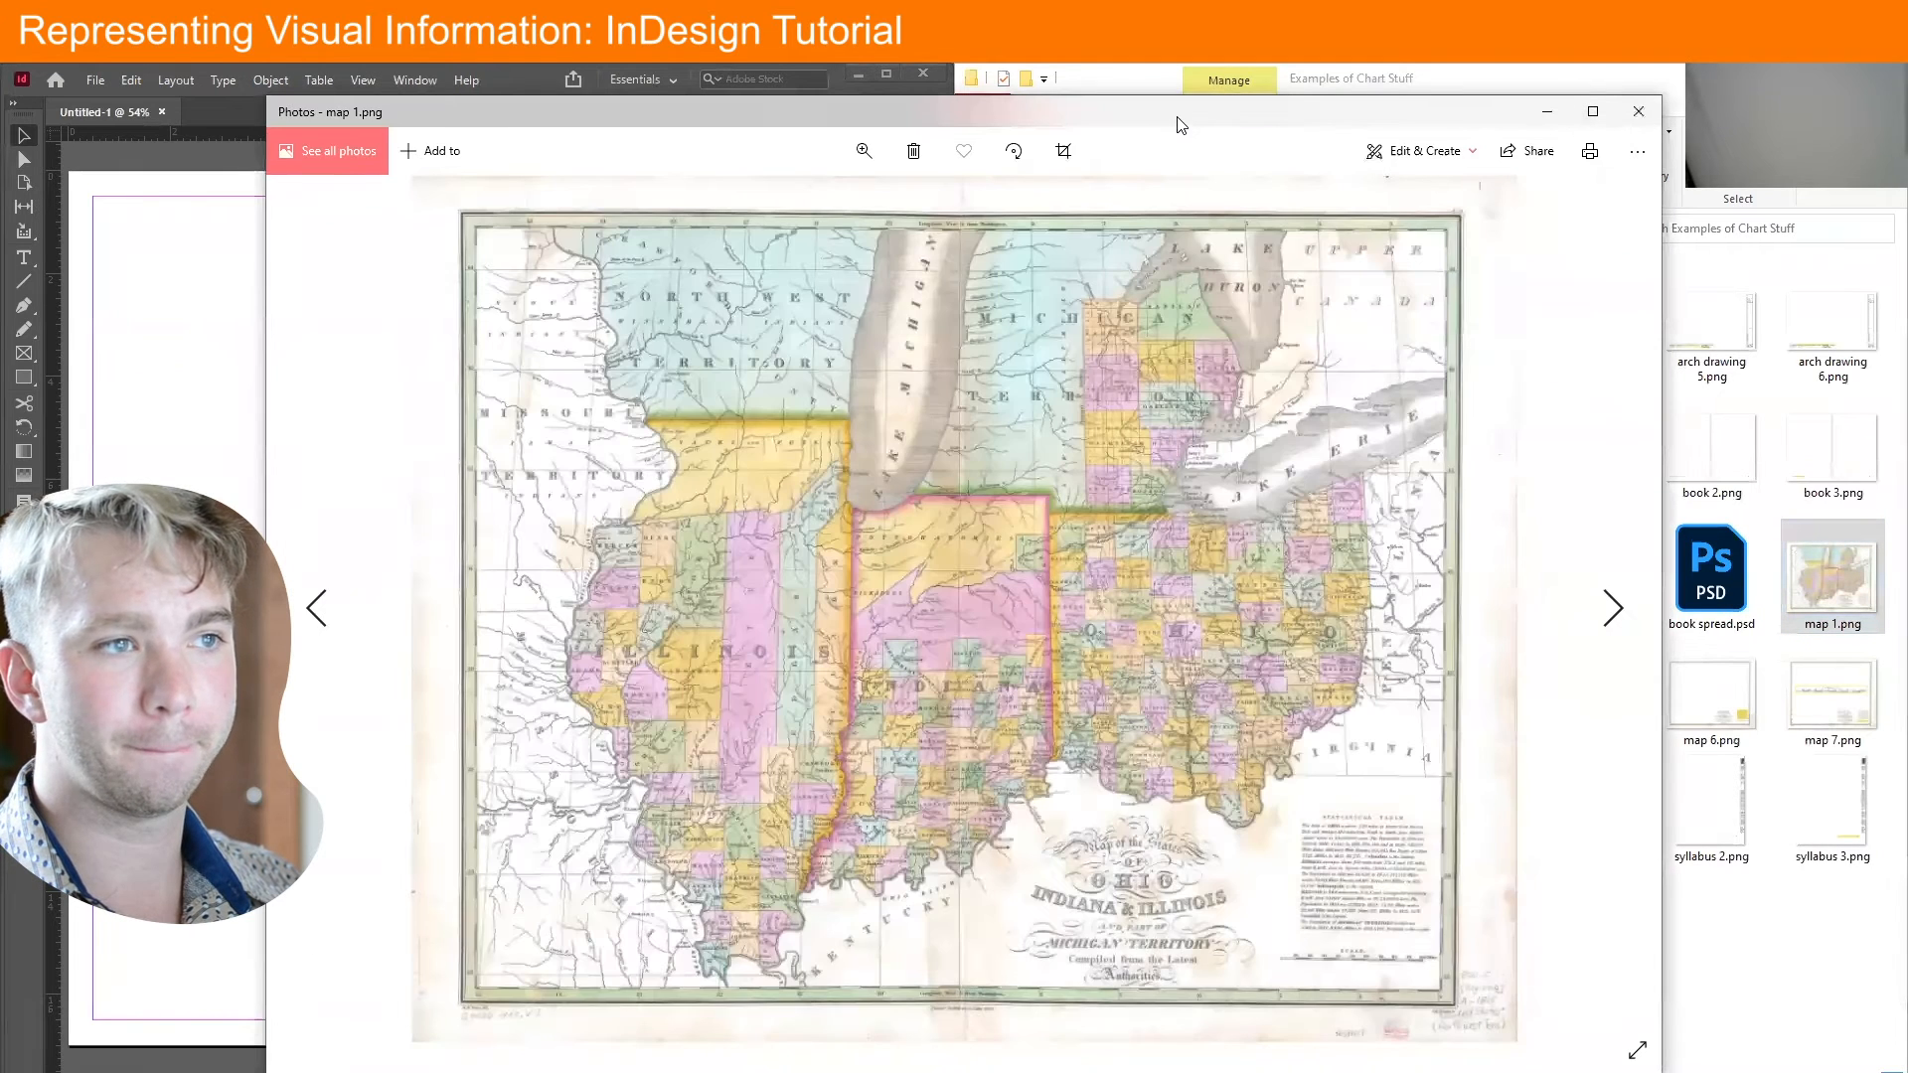
left_click_drag(1177, 118, 1906, 129)
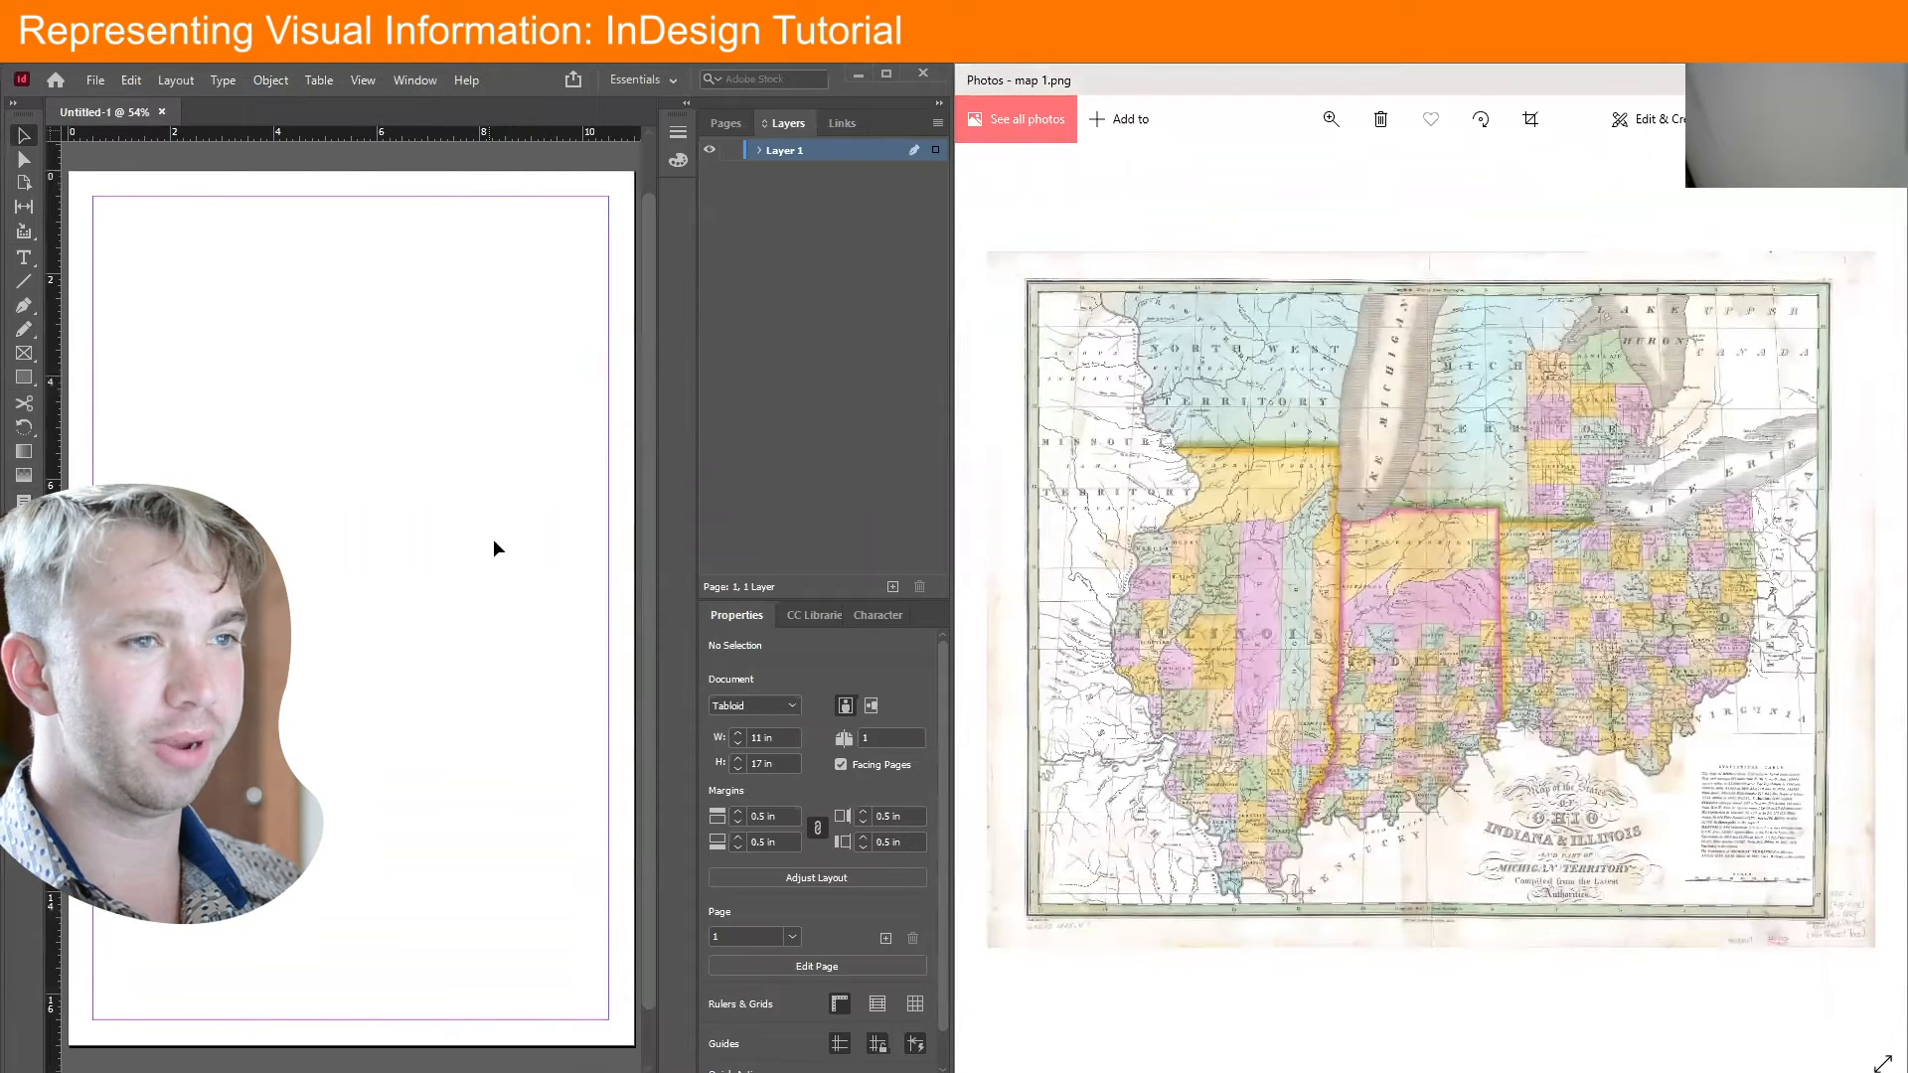
left_click(1376, 82)
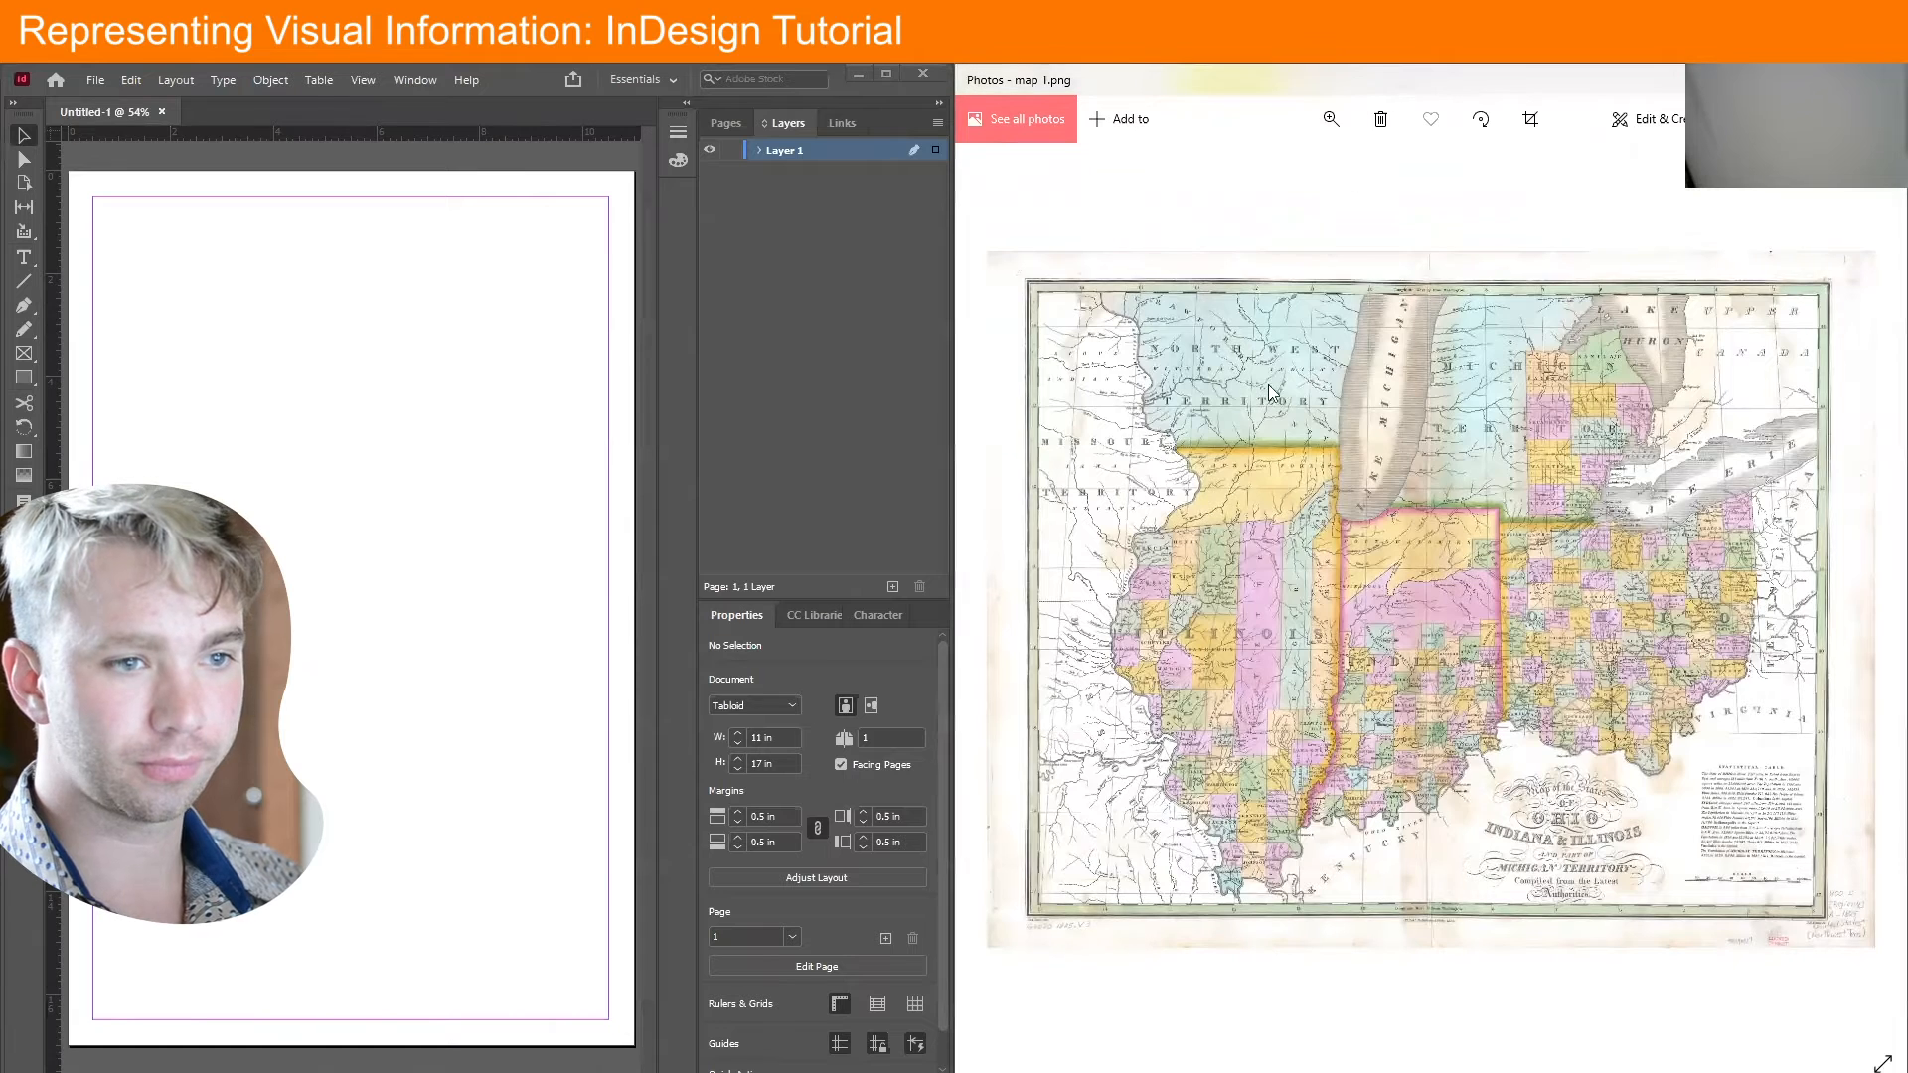
Browse through the annotated reference map images in Photos up to map 6.png
key("Right")
key("Right")
key("Right")
key("Right")
key("Right")
key("Right")
key("Right")
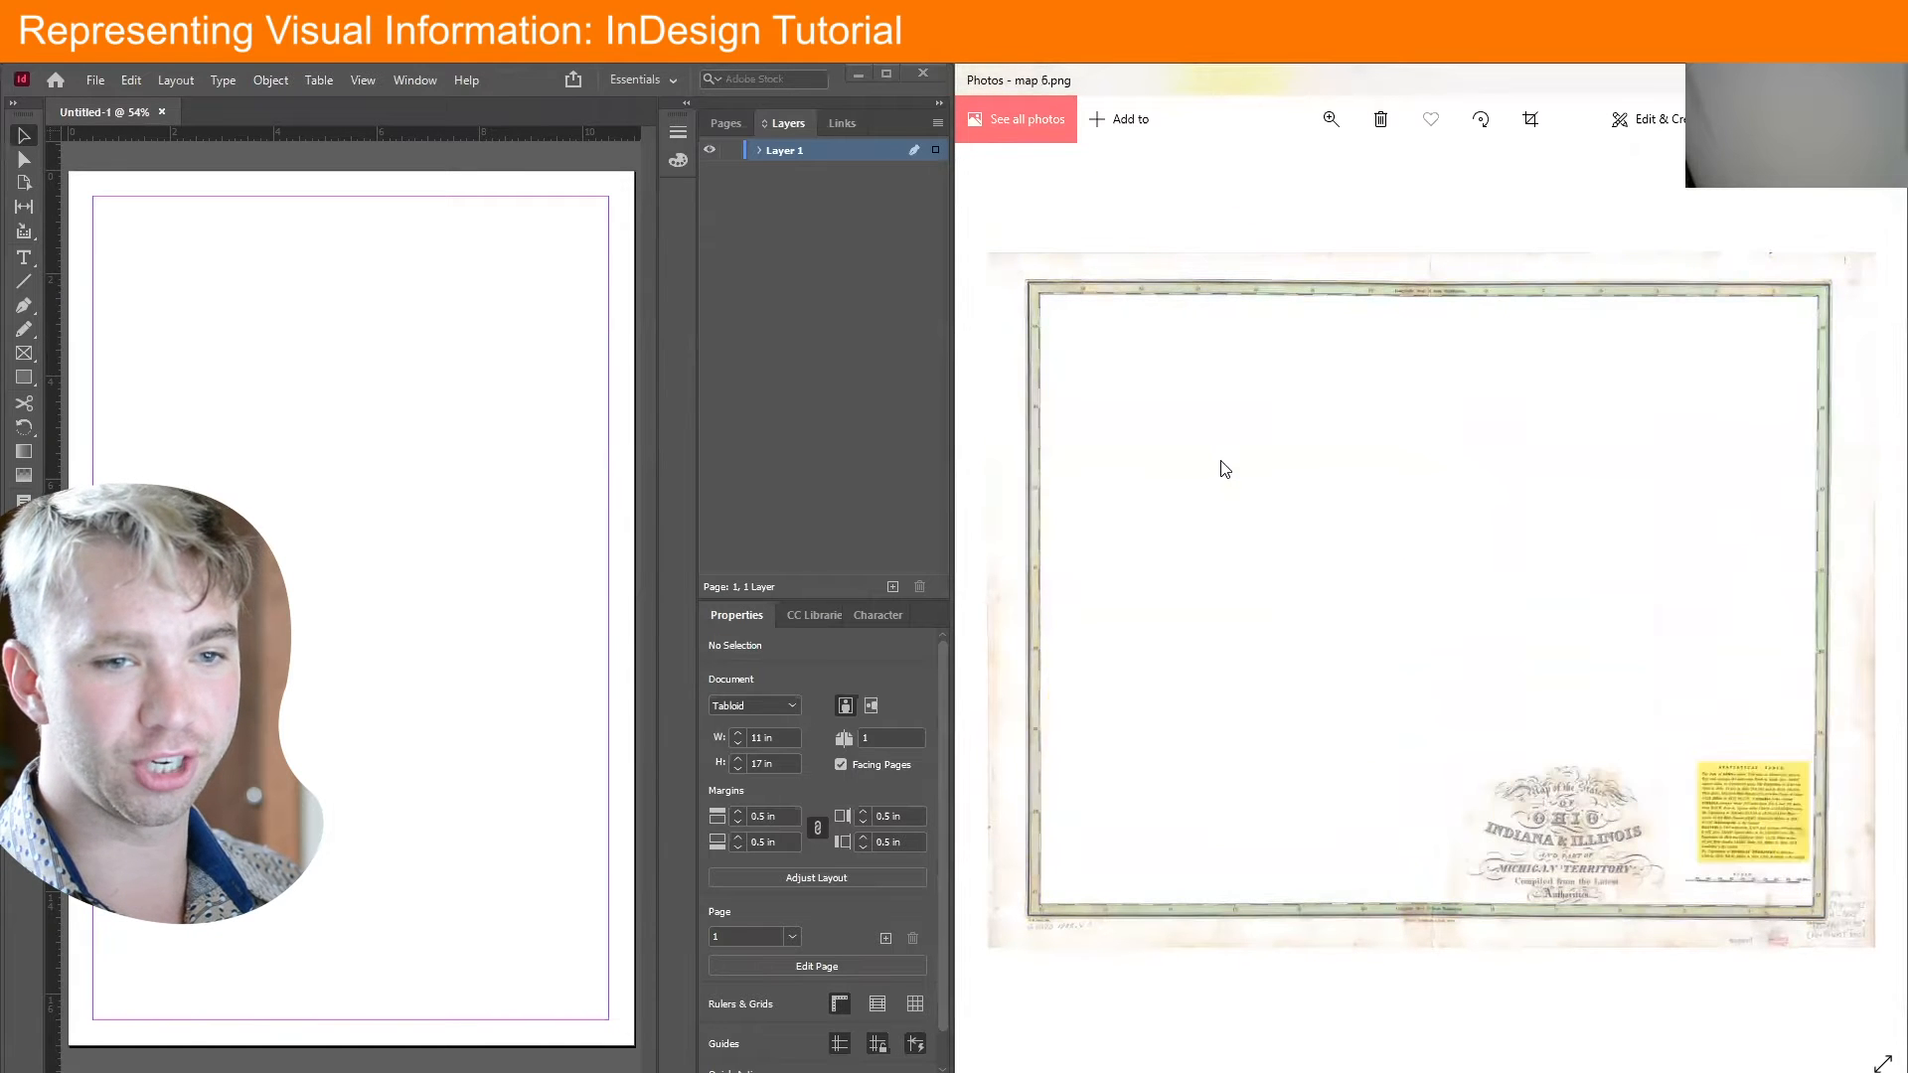
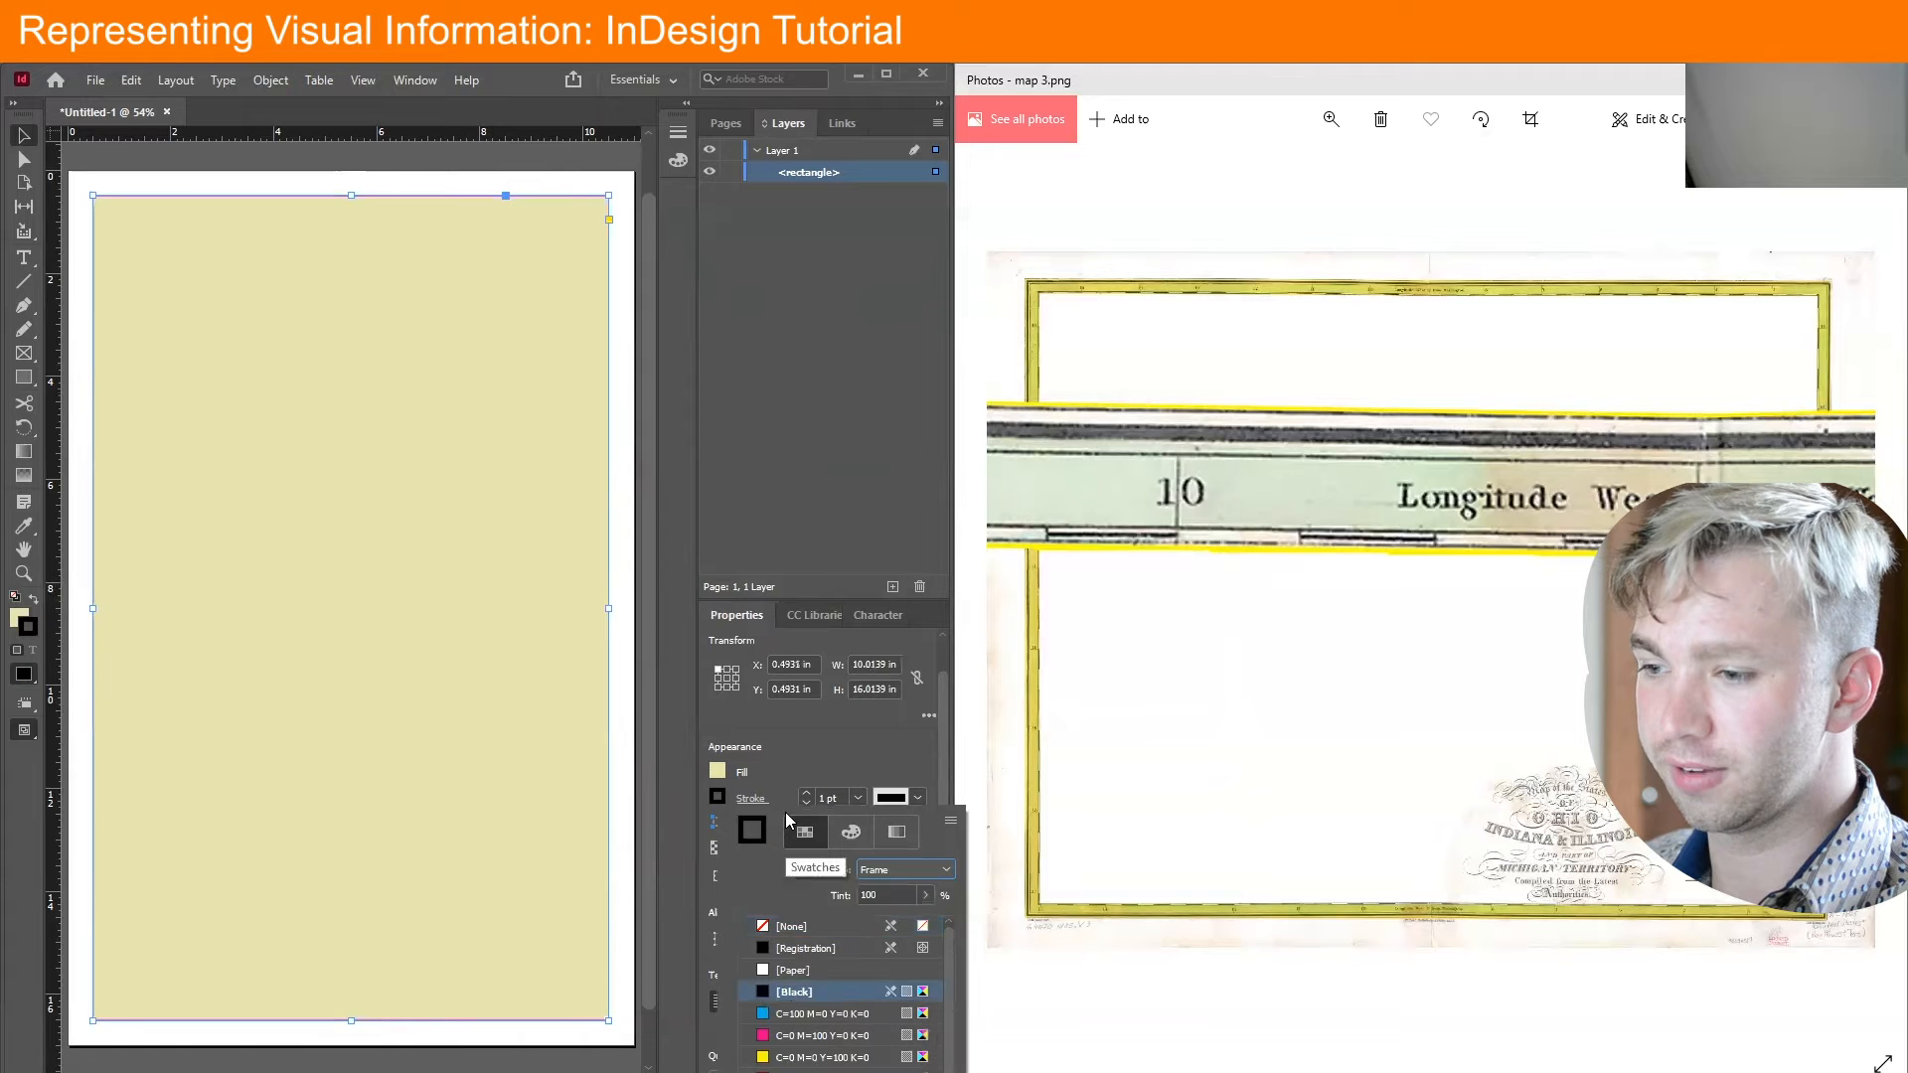
Increase the border rectangle's stroke weight to 4 pt and deselect it
left_click(804, 793)
left_click(804, 793)
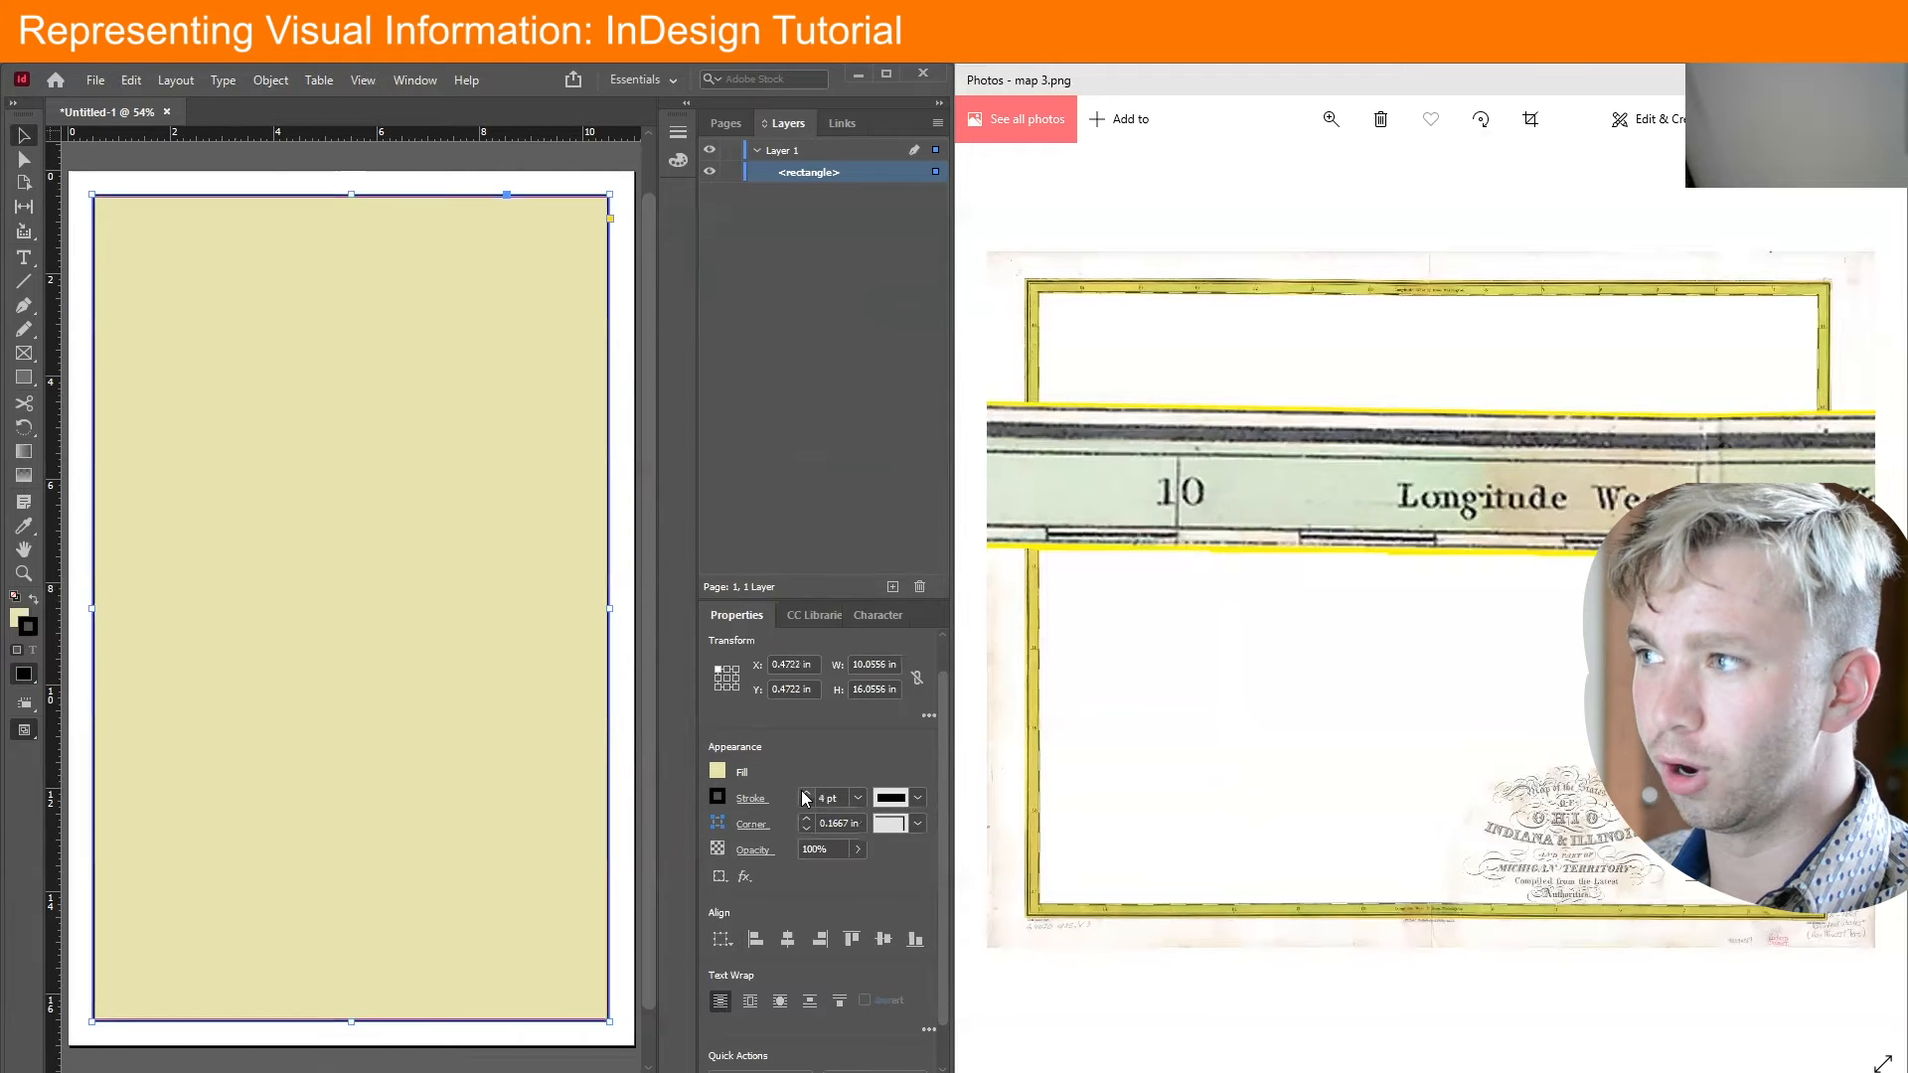
left_click(82, 166)
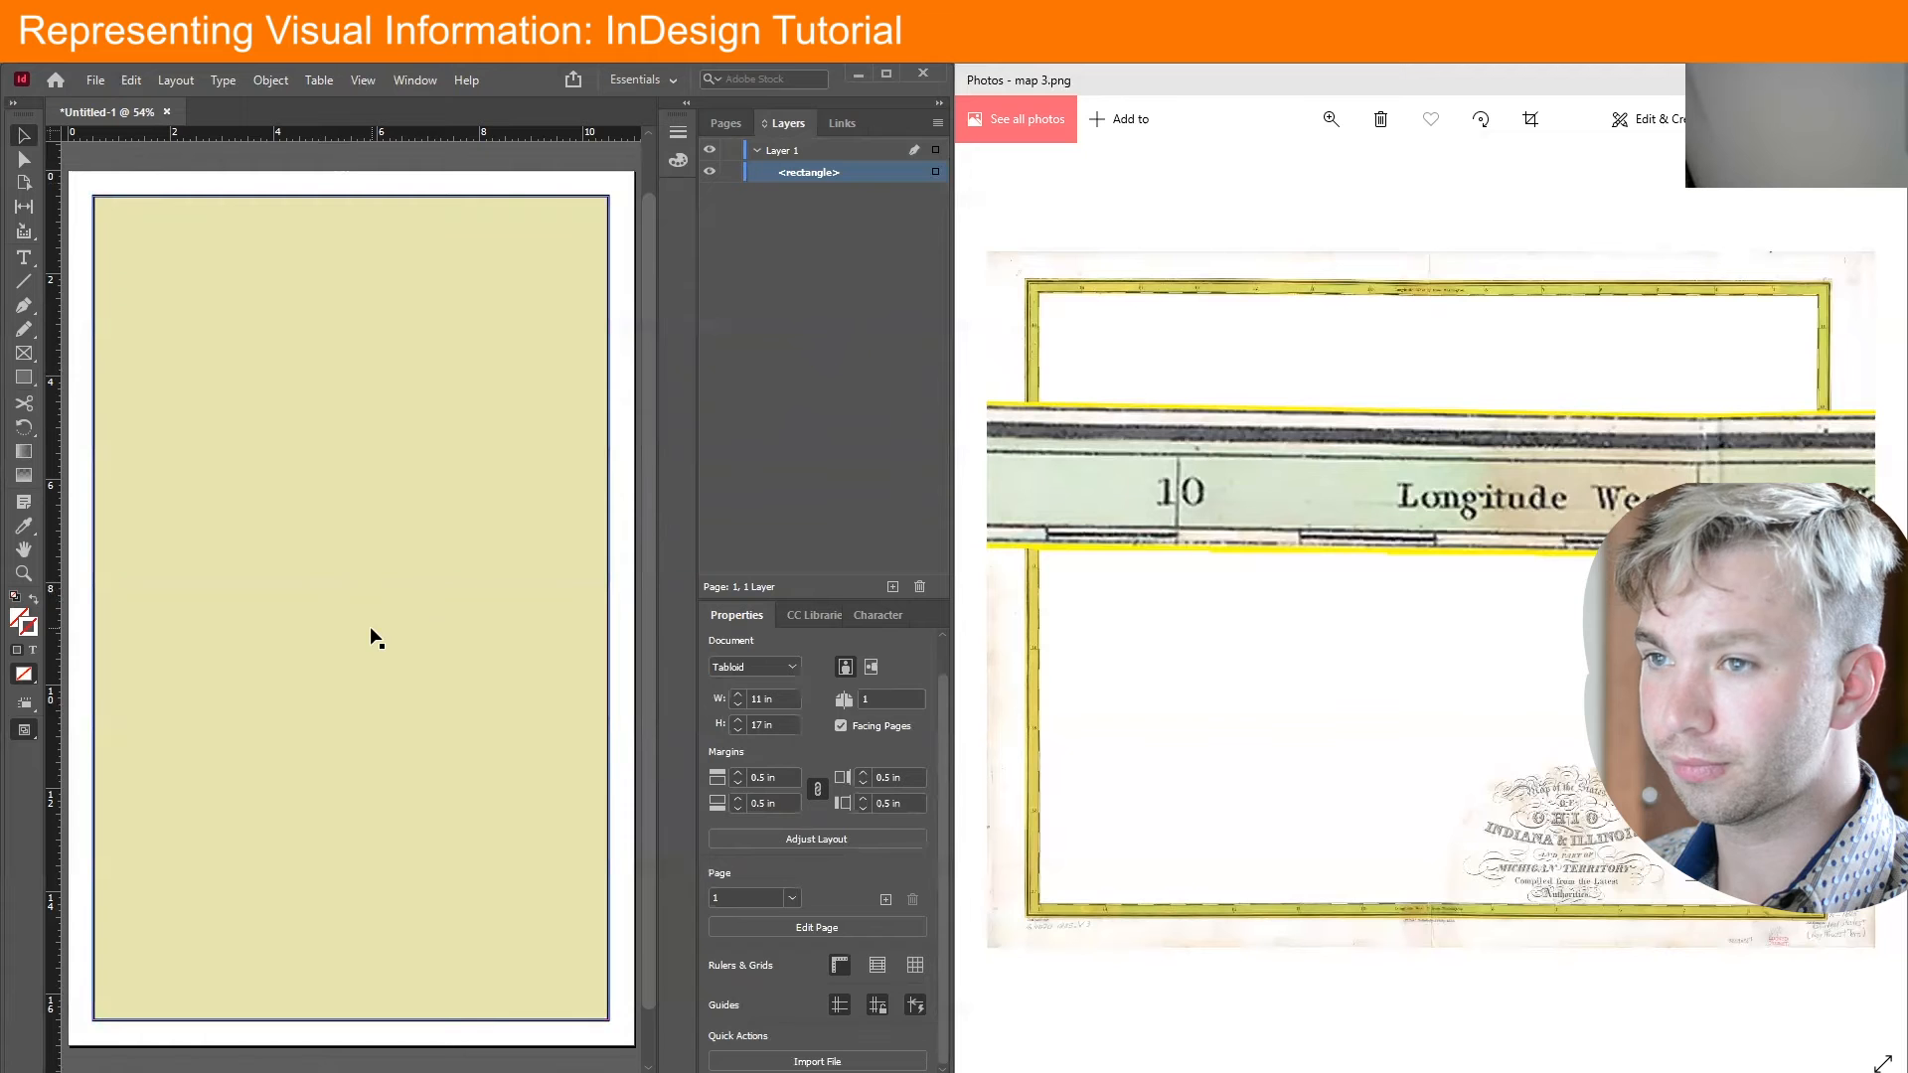
Change the border rectangle's fill color to white and deselect it
left_click(360, 587)
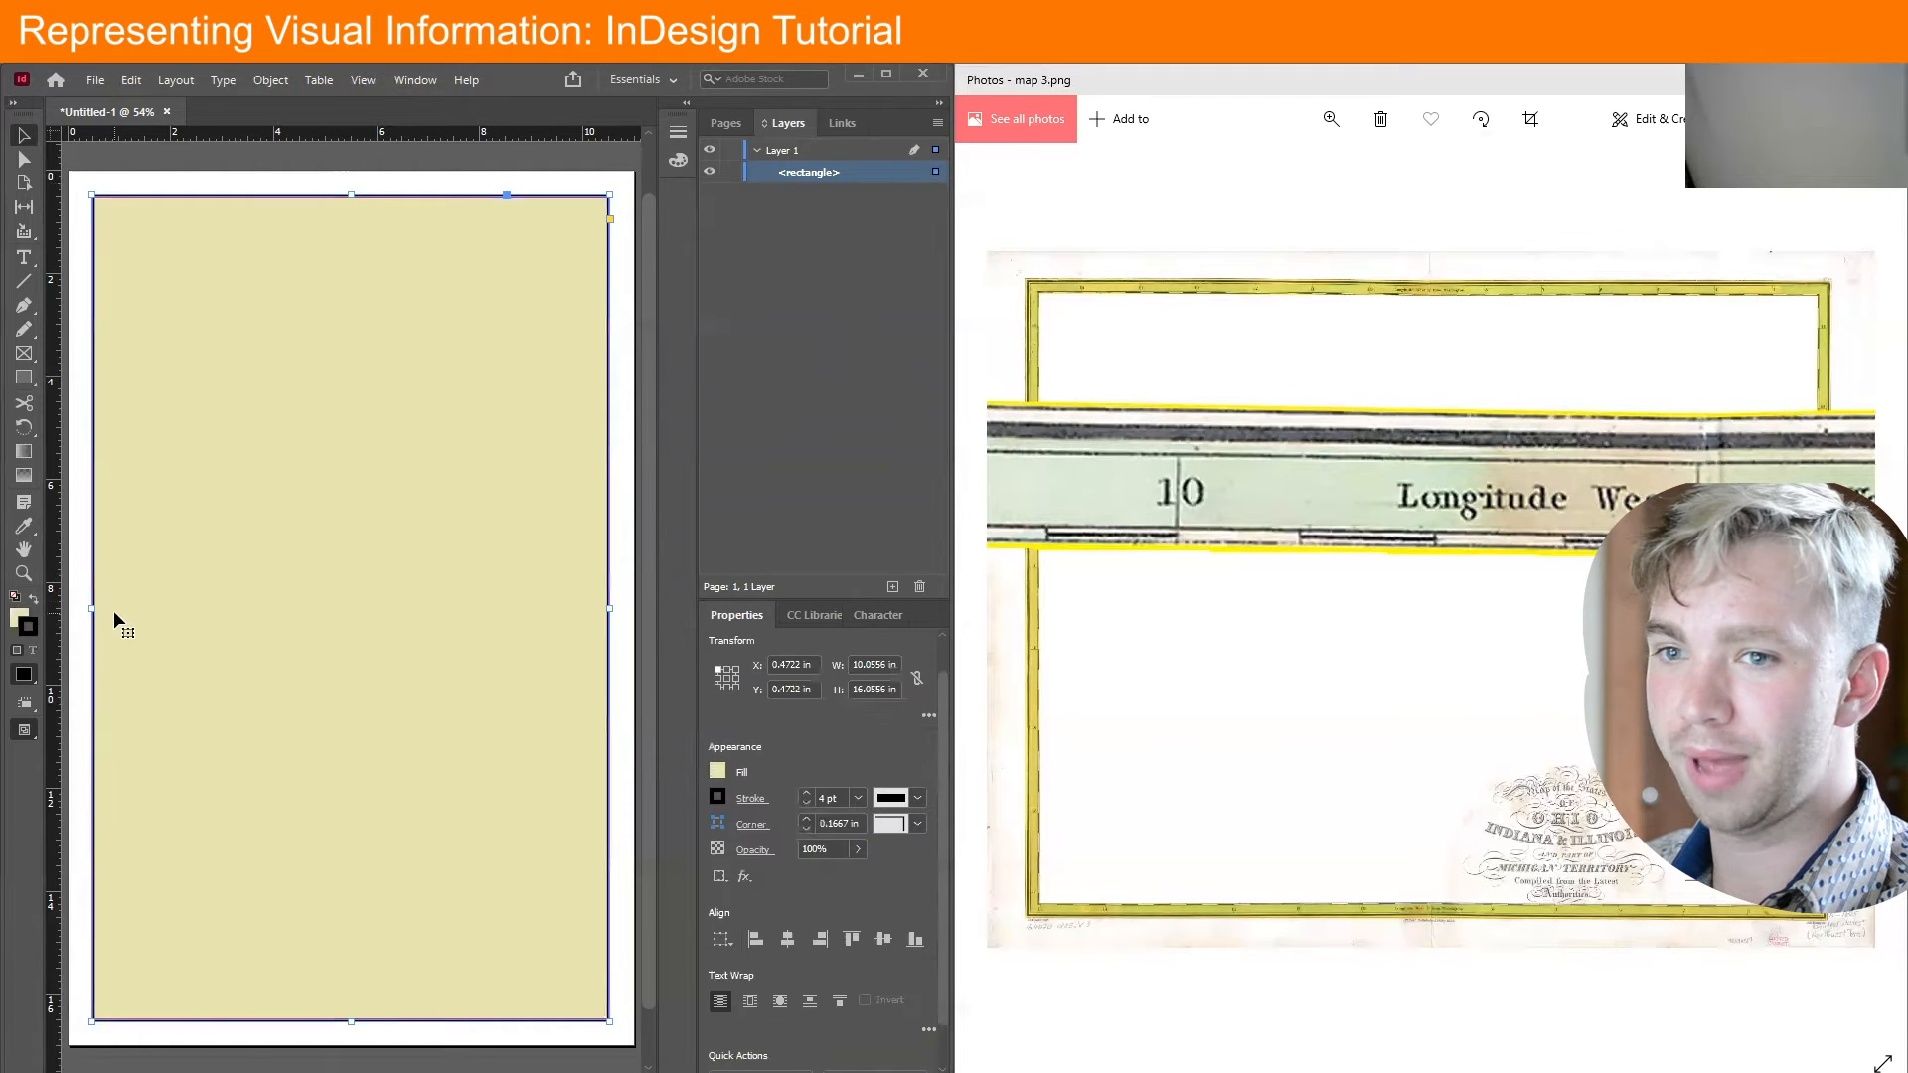
double_click(13, 621)
left_click(940, 482)
left_click(1109, 446)
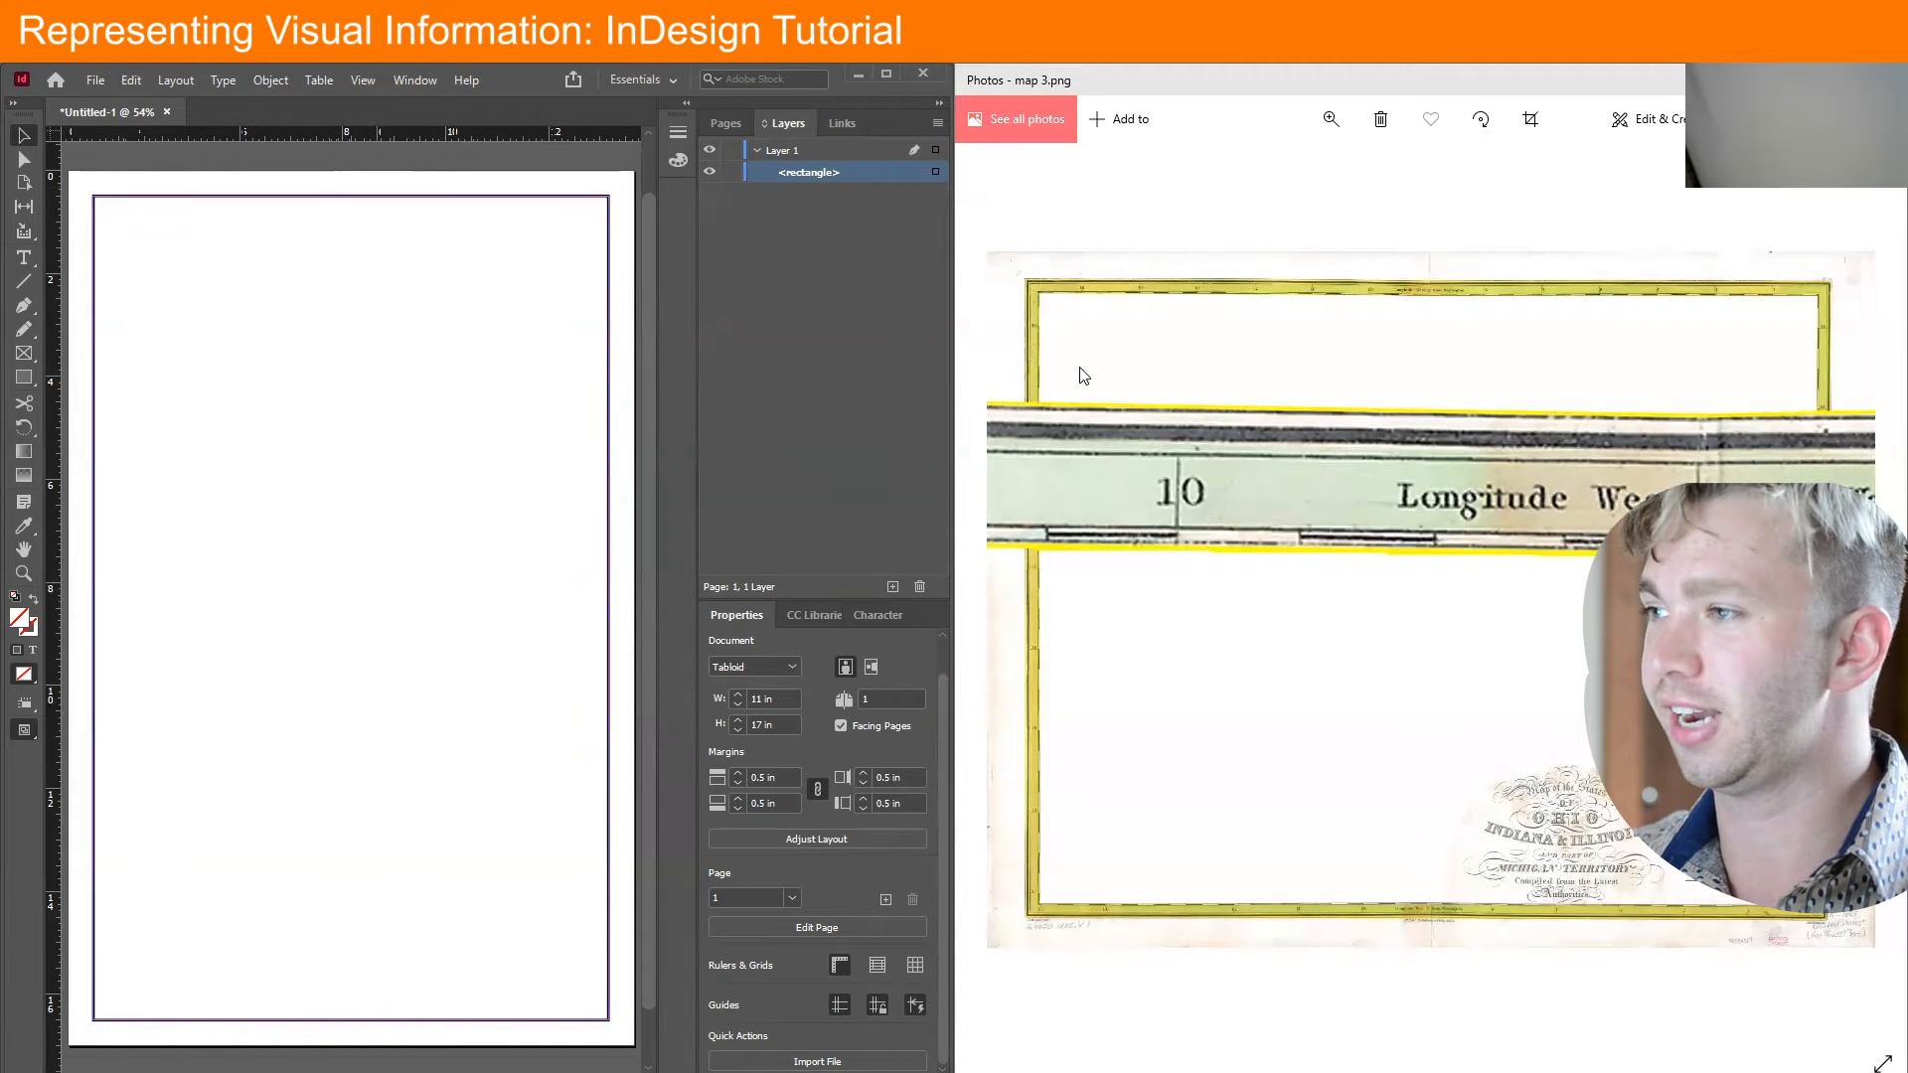
left_click(186, 294)
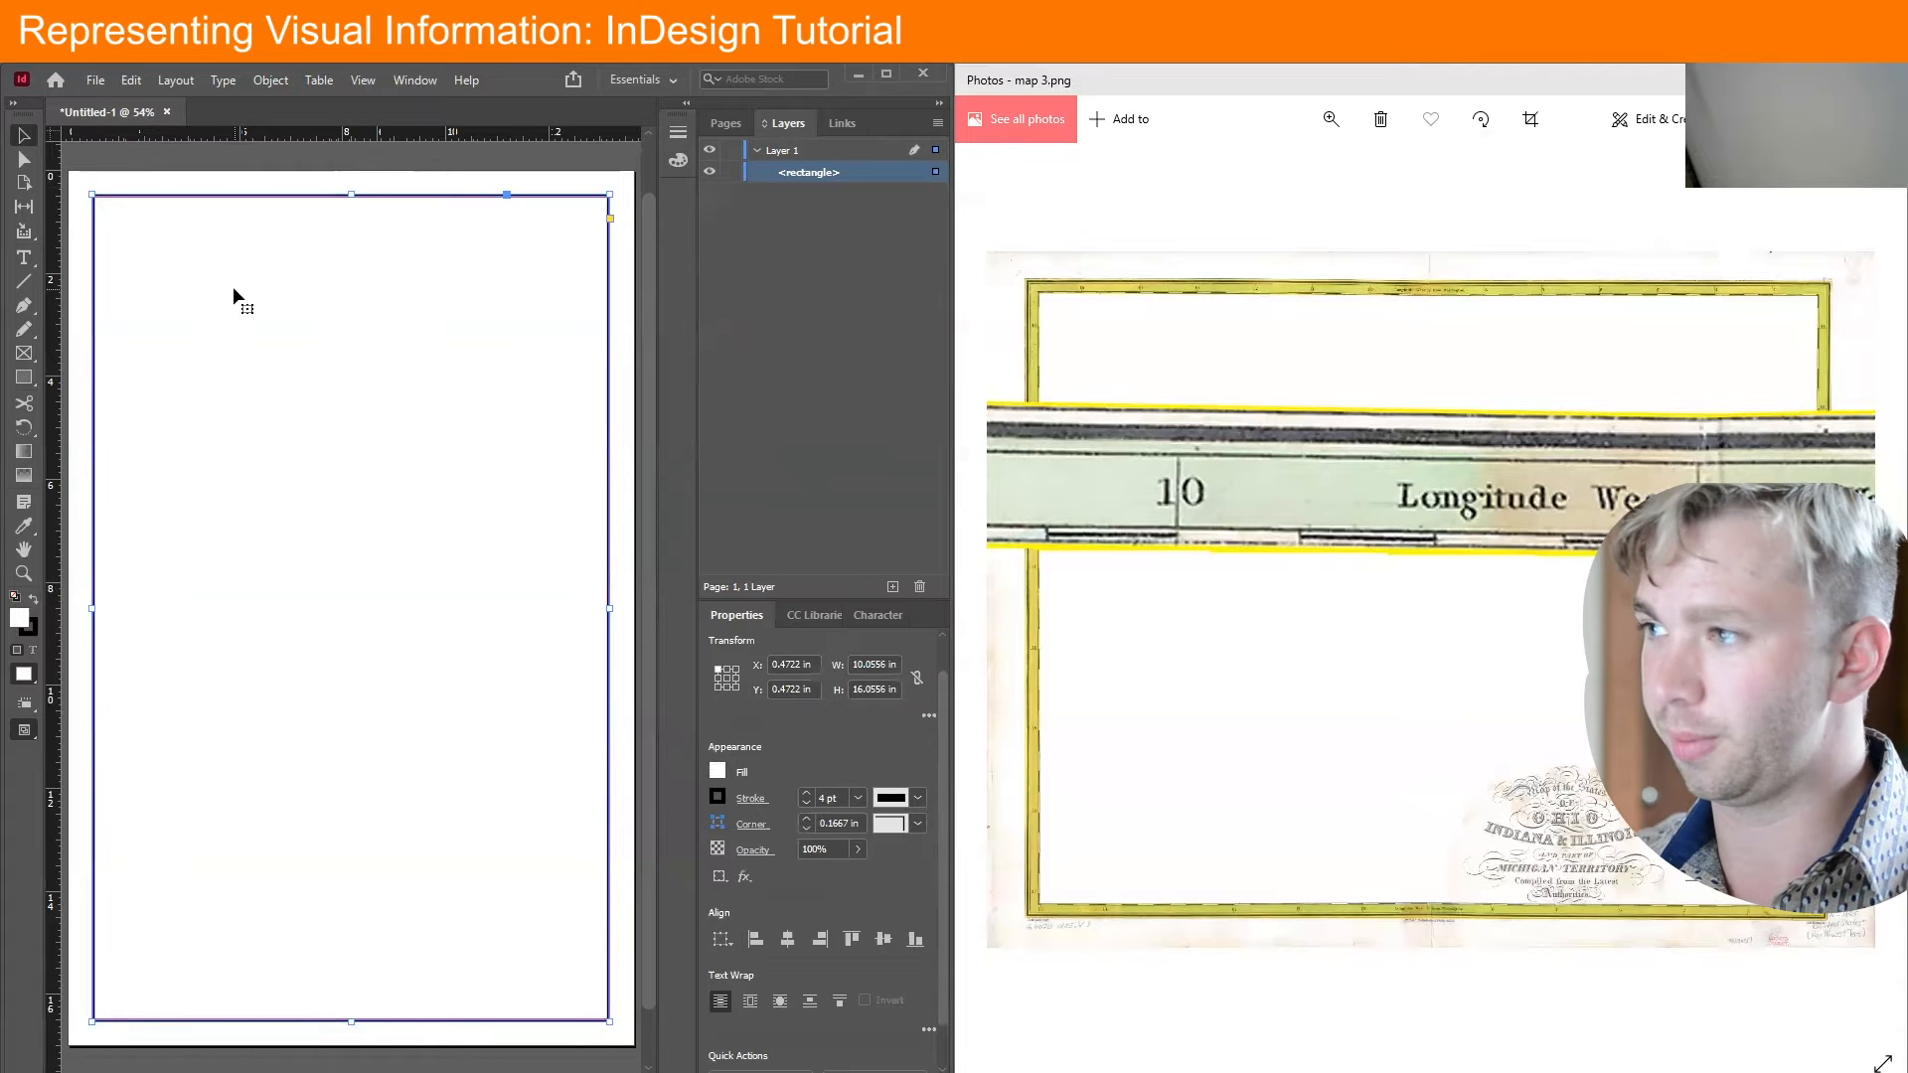
left_click(154, 151)
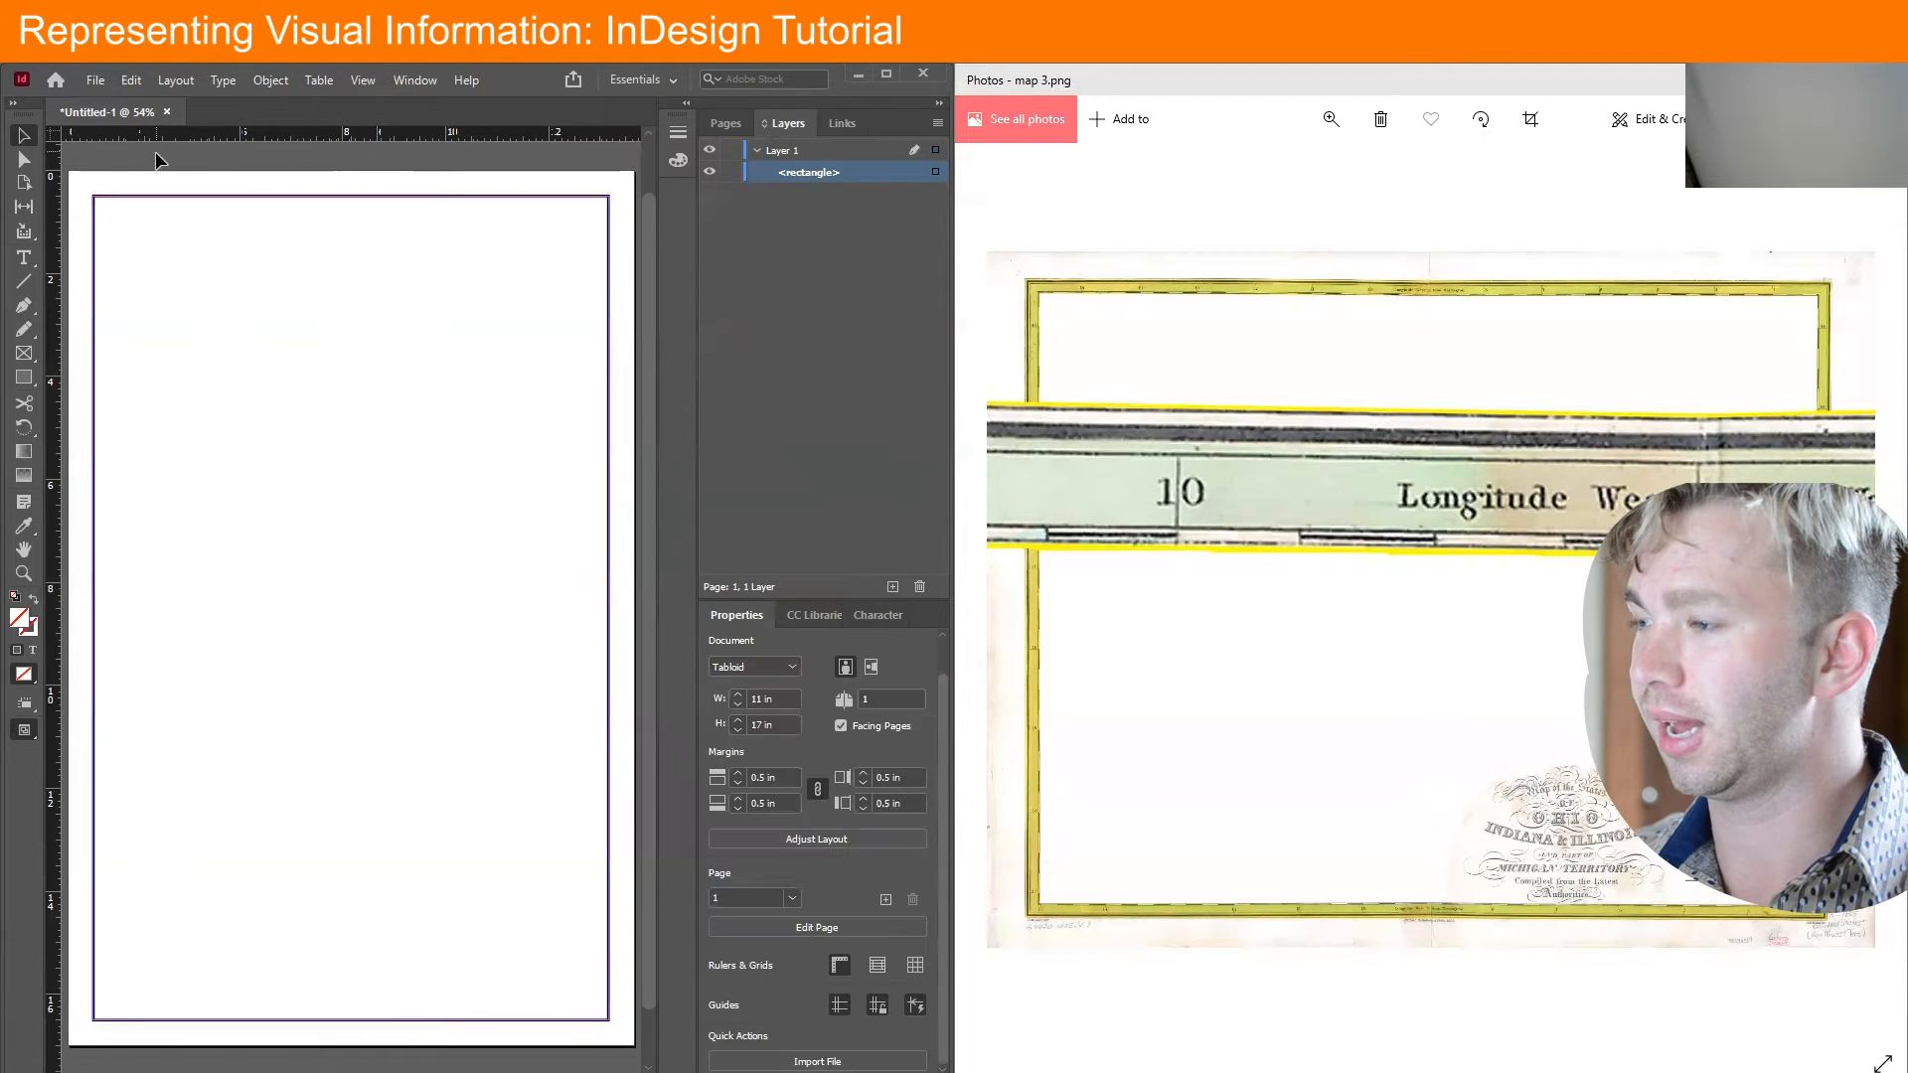
Return to map 1.png in the reference images and examine the grid lines up close around northern Illinois
left_click(23, 282)
left_click(1168, 101)
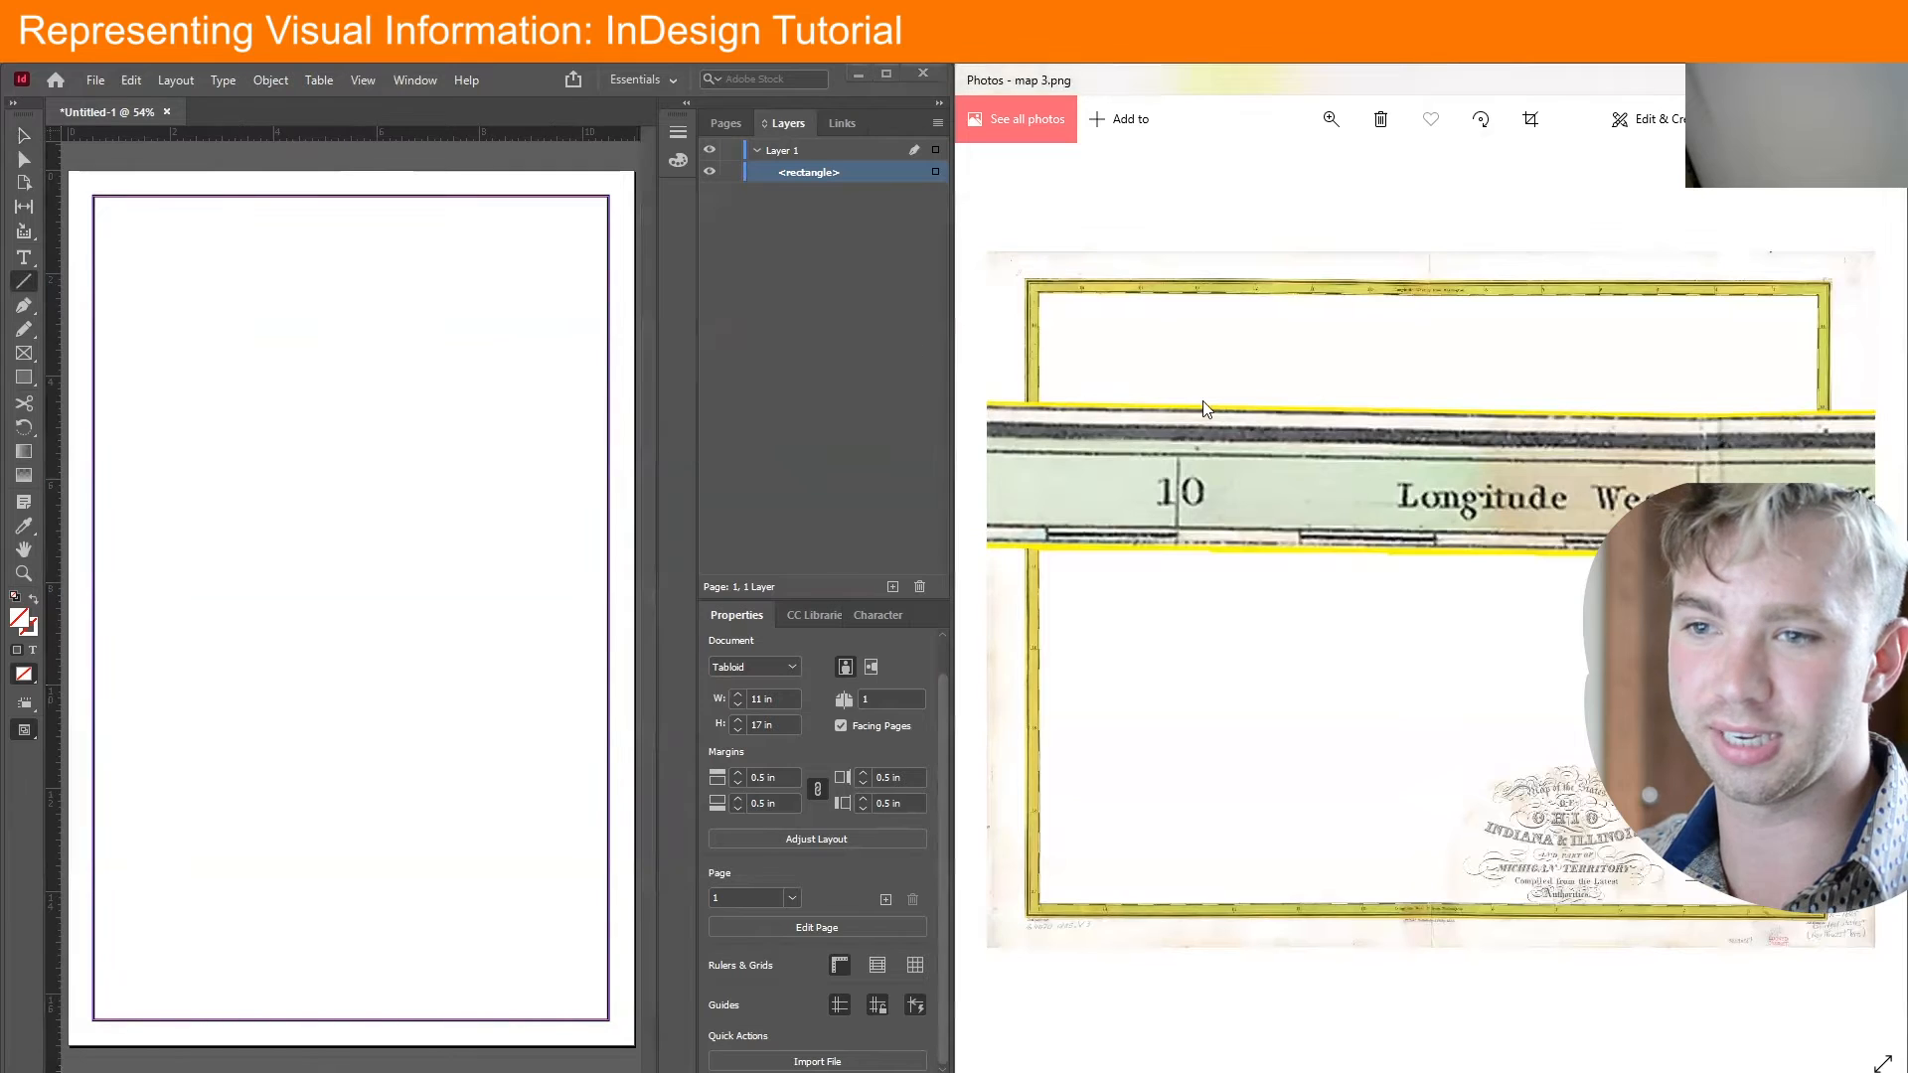
key("Right")
key("Left")
key("Left")
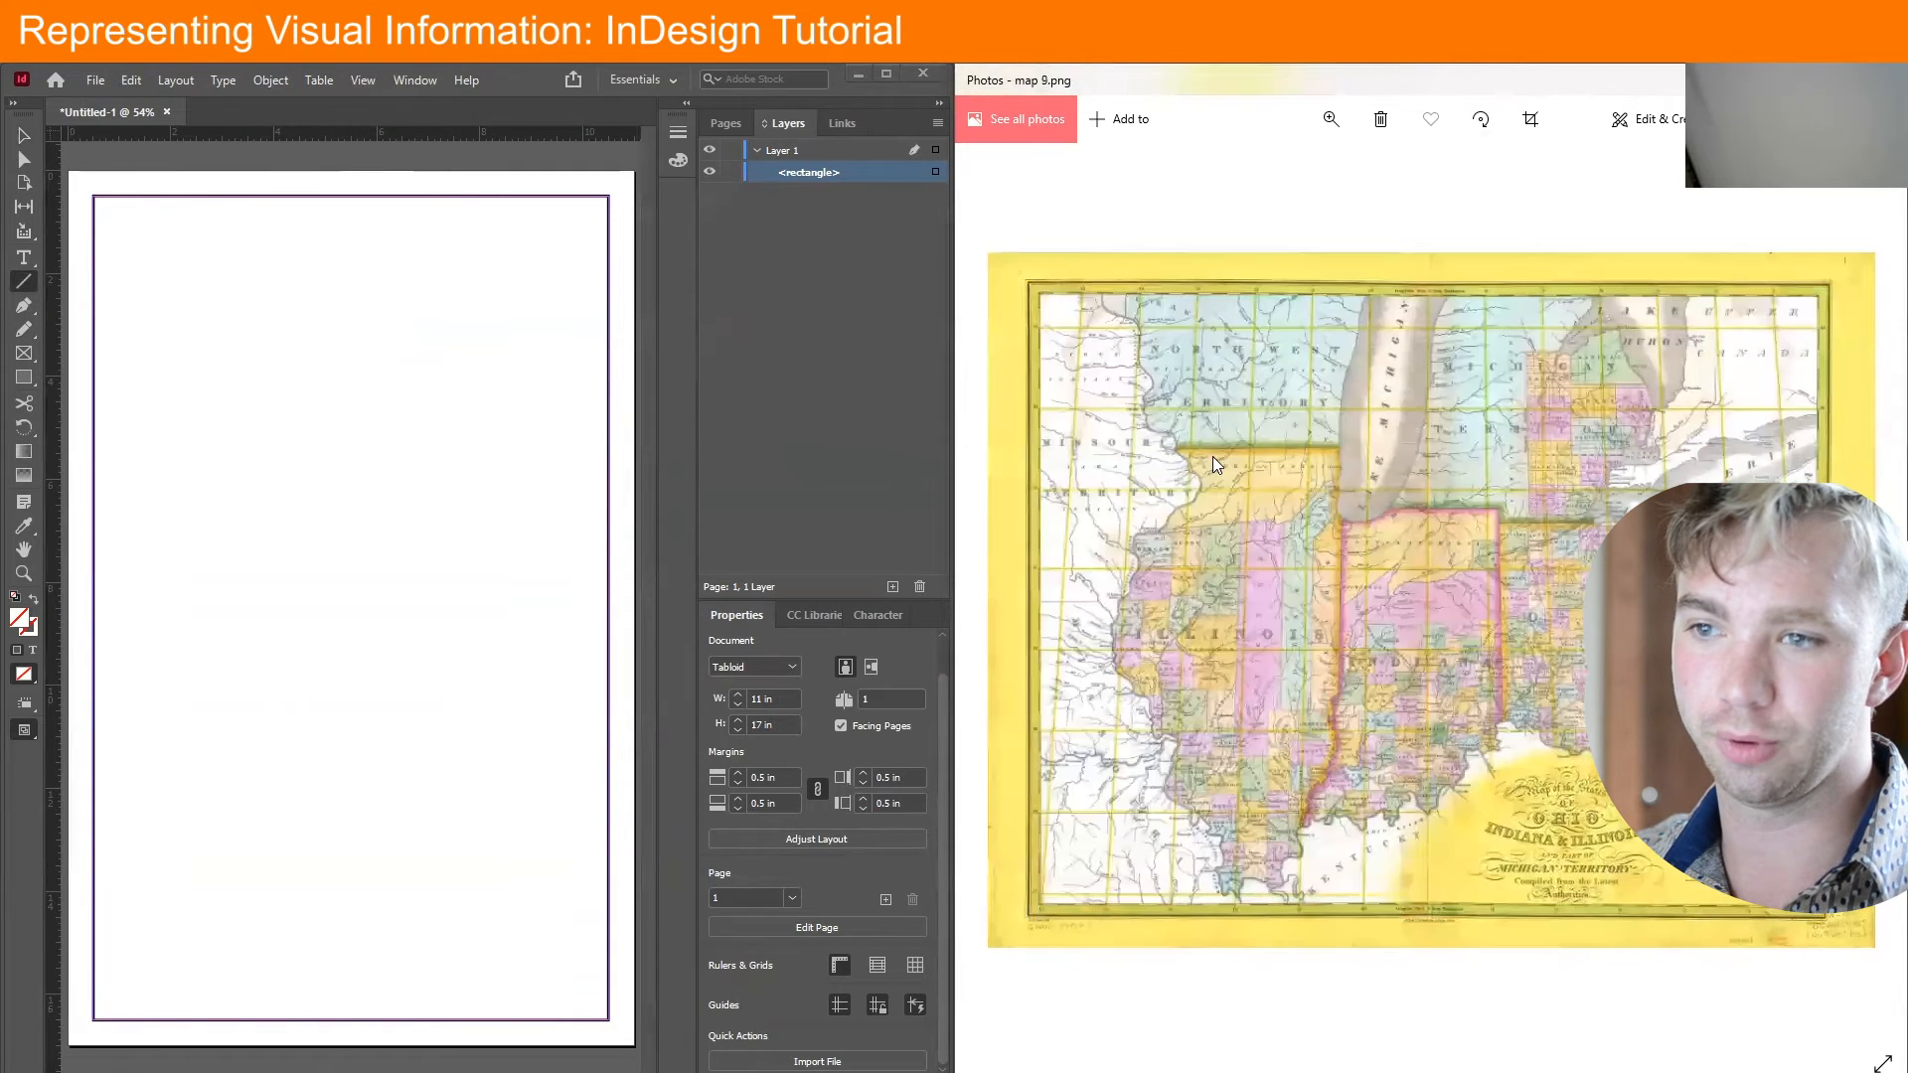
key("Left")
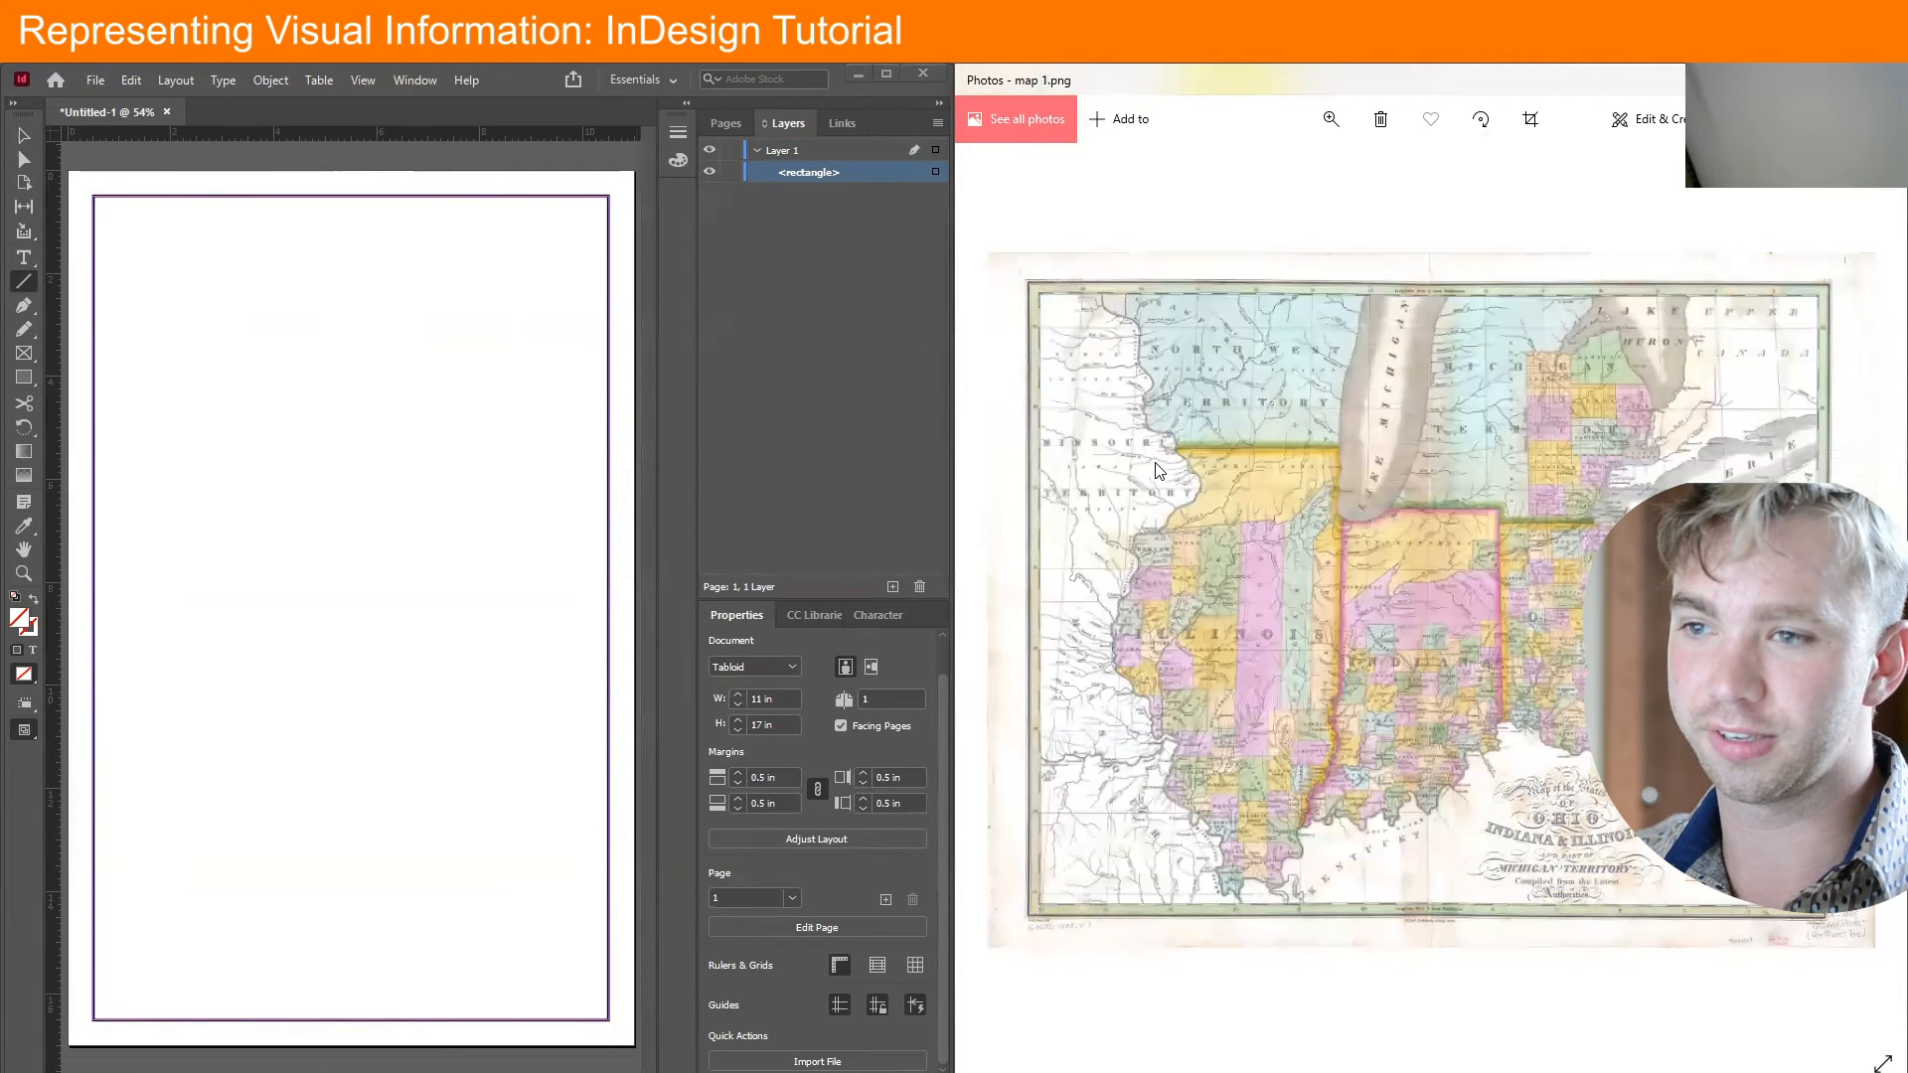
scroll(1200, 413, "up", 6)
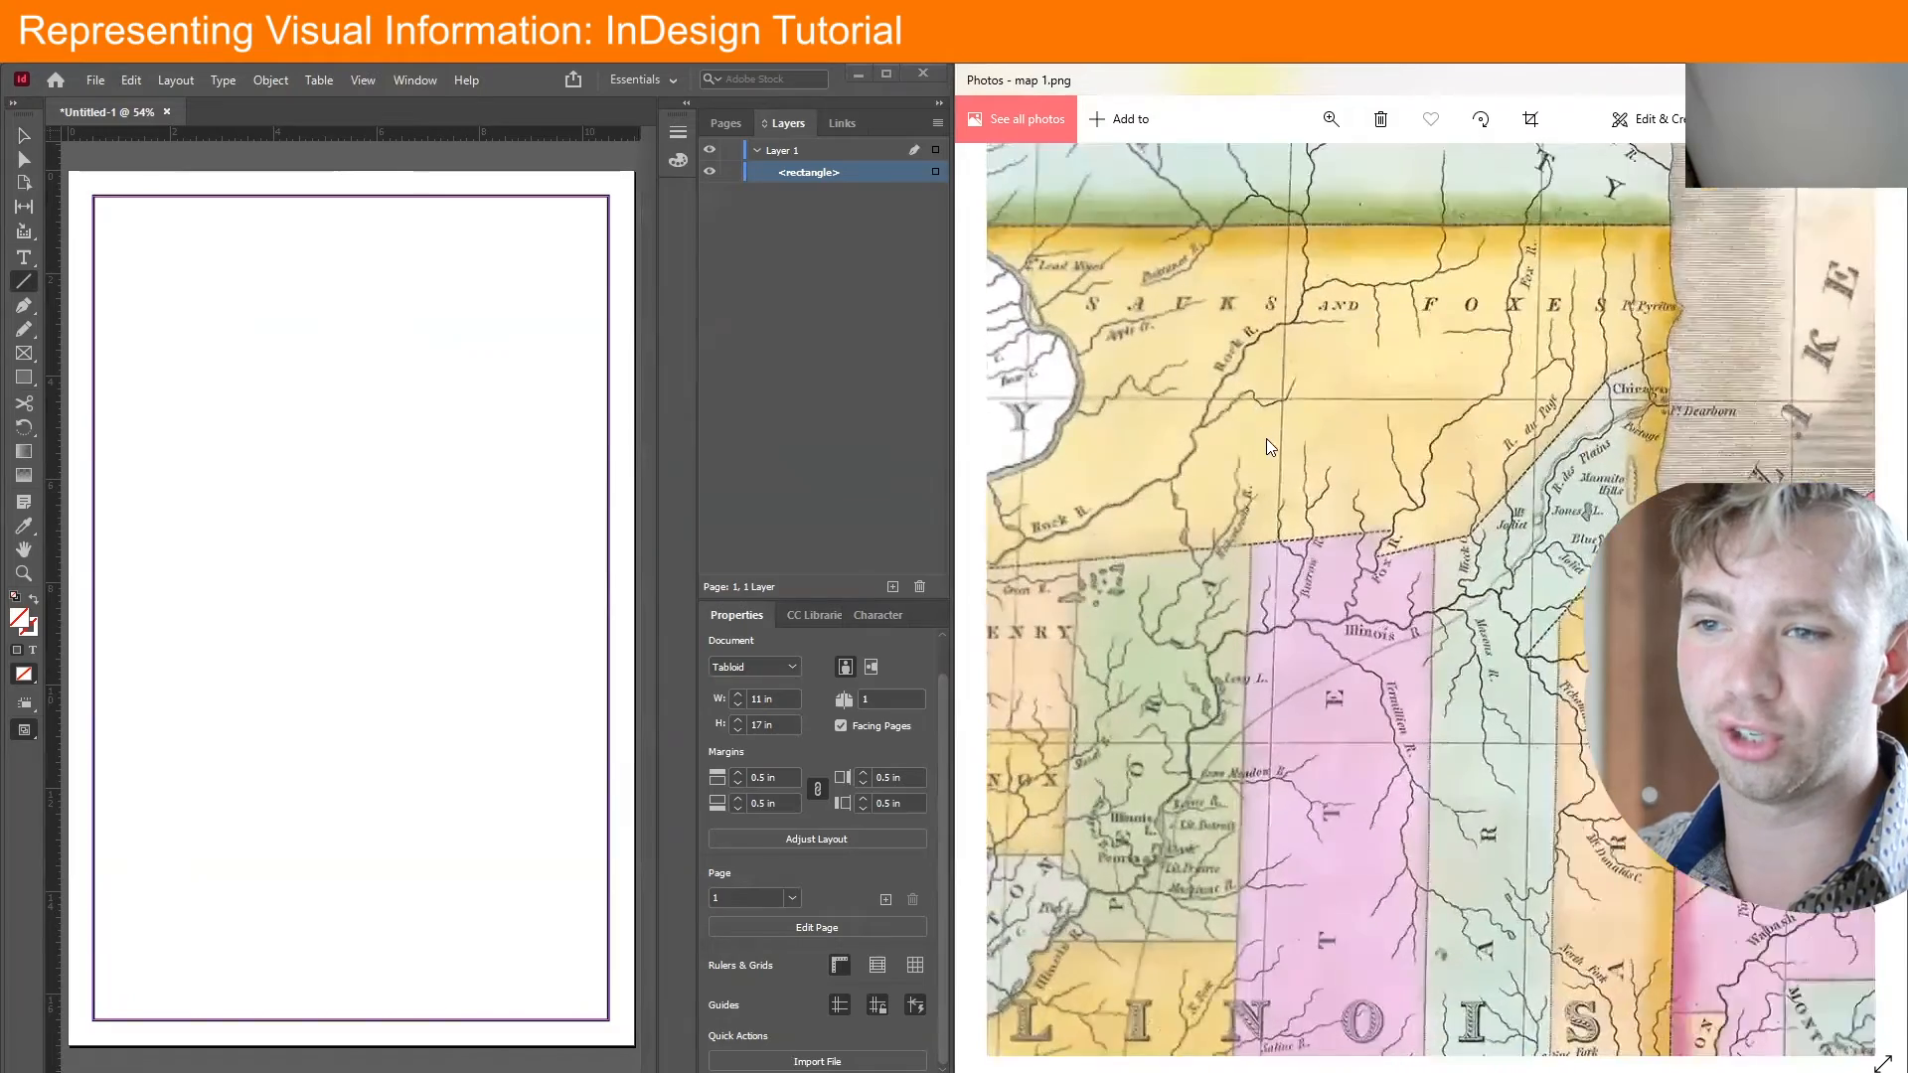
scroll(1328, 659, "down", 6)
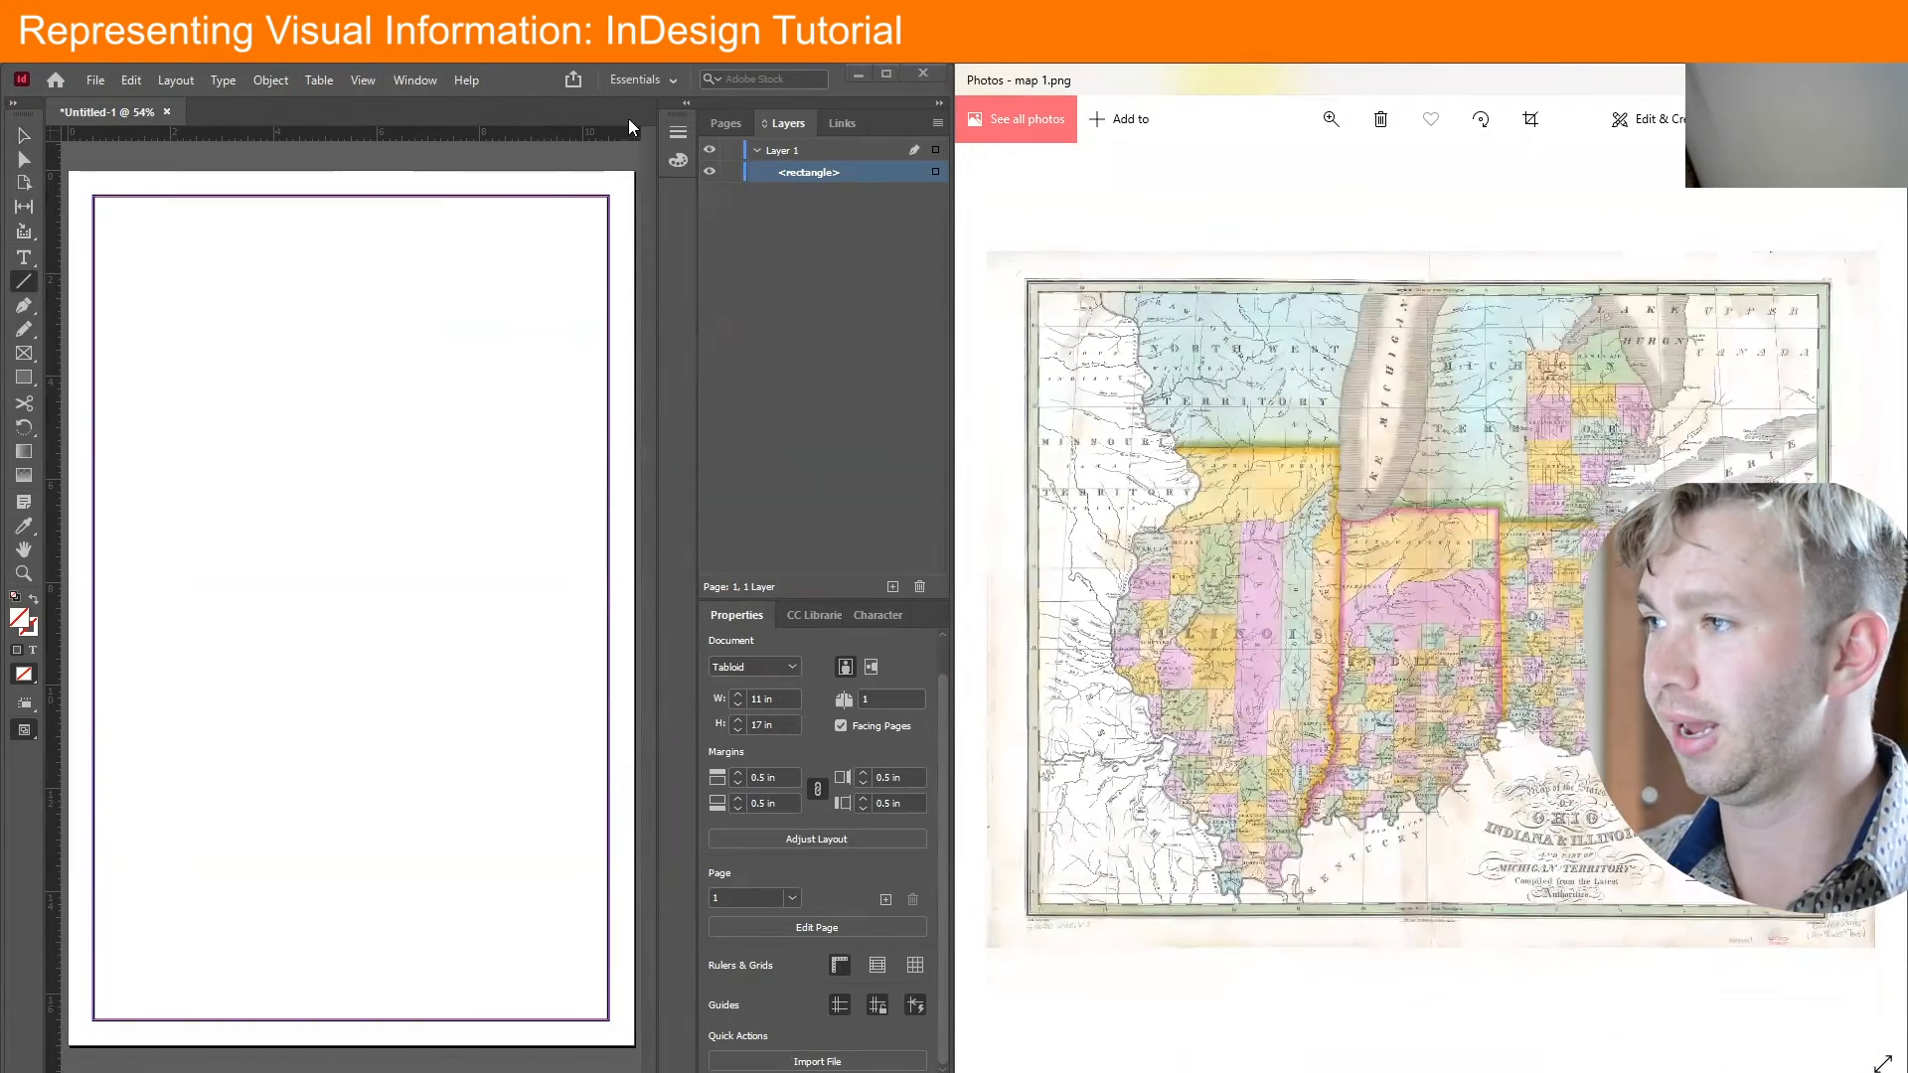
Place a horizontal ruler guide across the page at about 2.1 in and return to the Selection tool
left_click(513, 82)
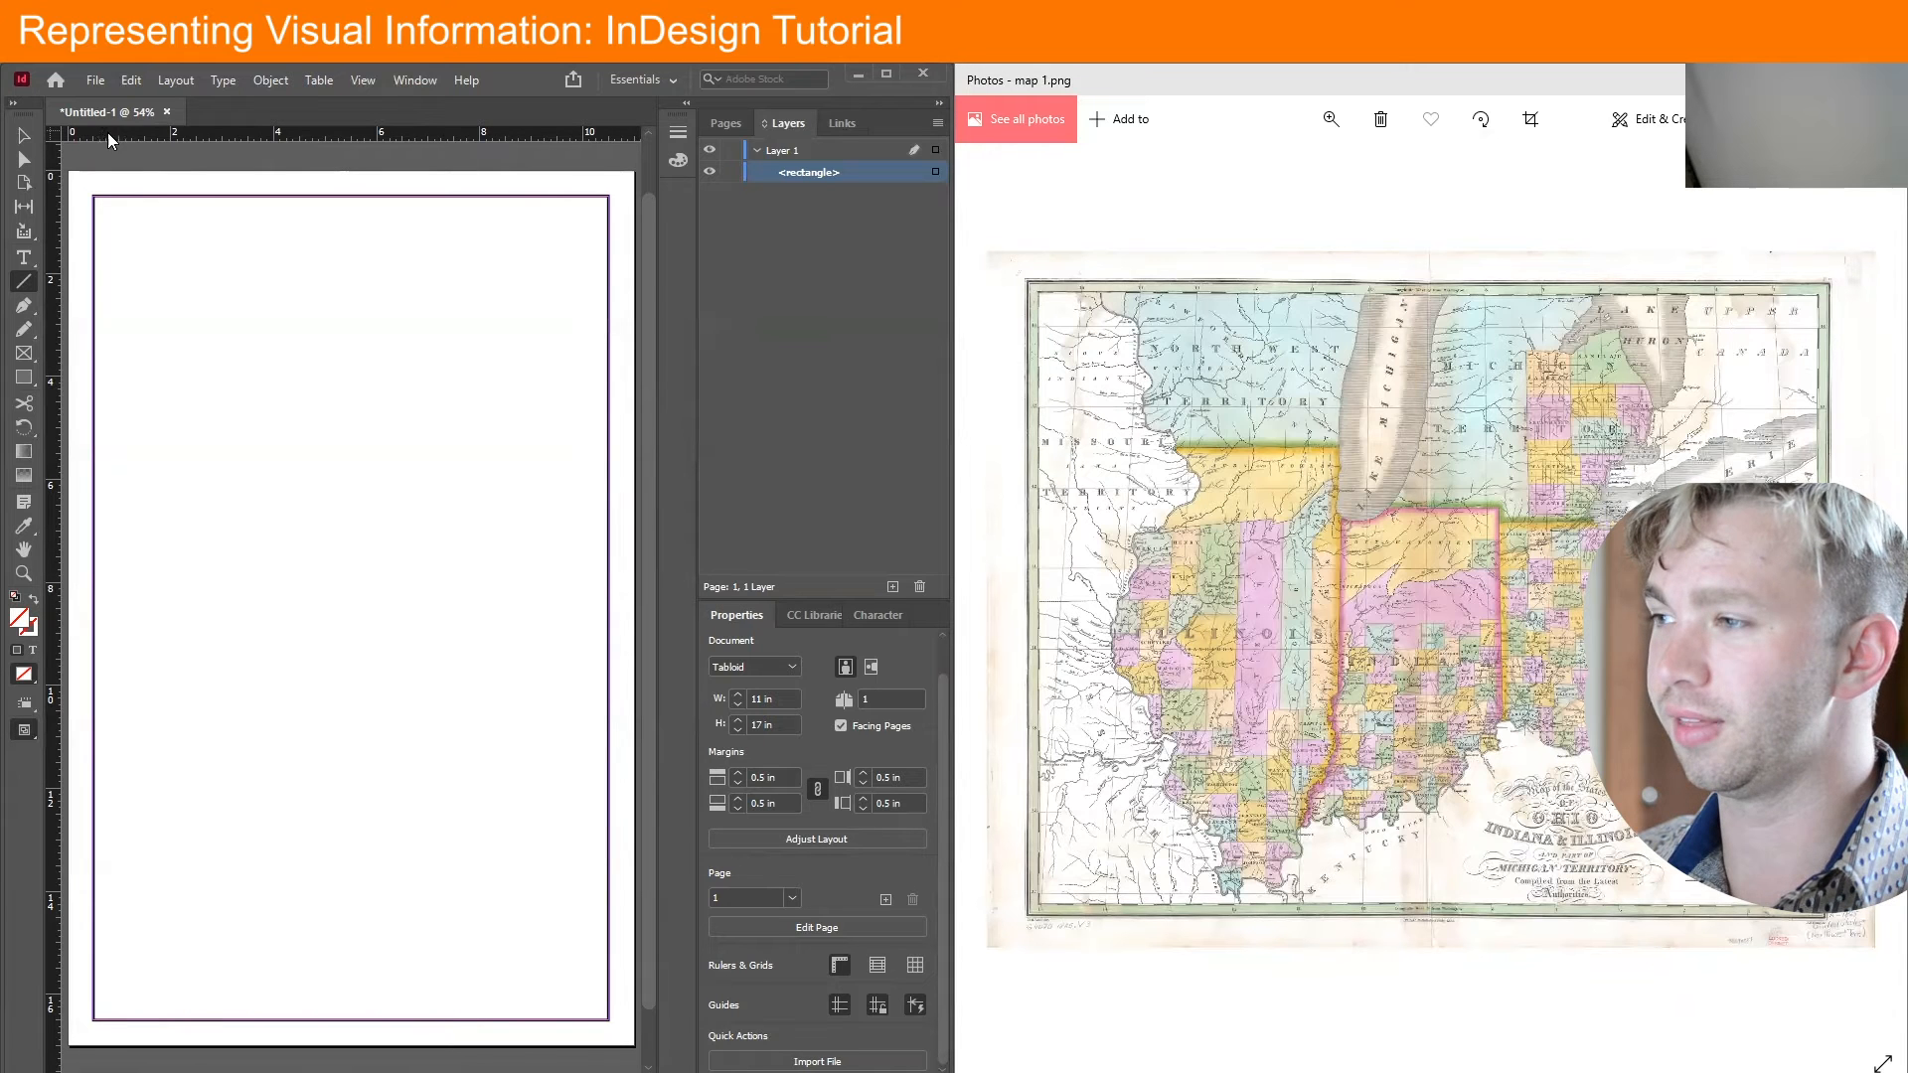
left_click_drag(128, 133, 139, 278)
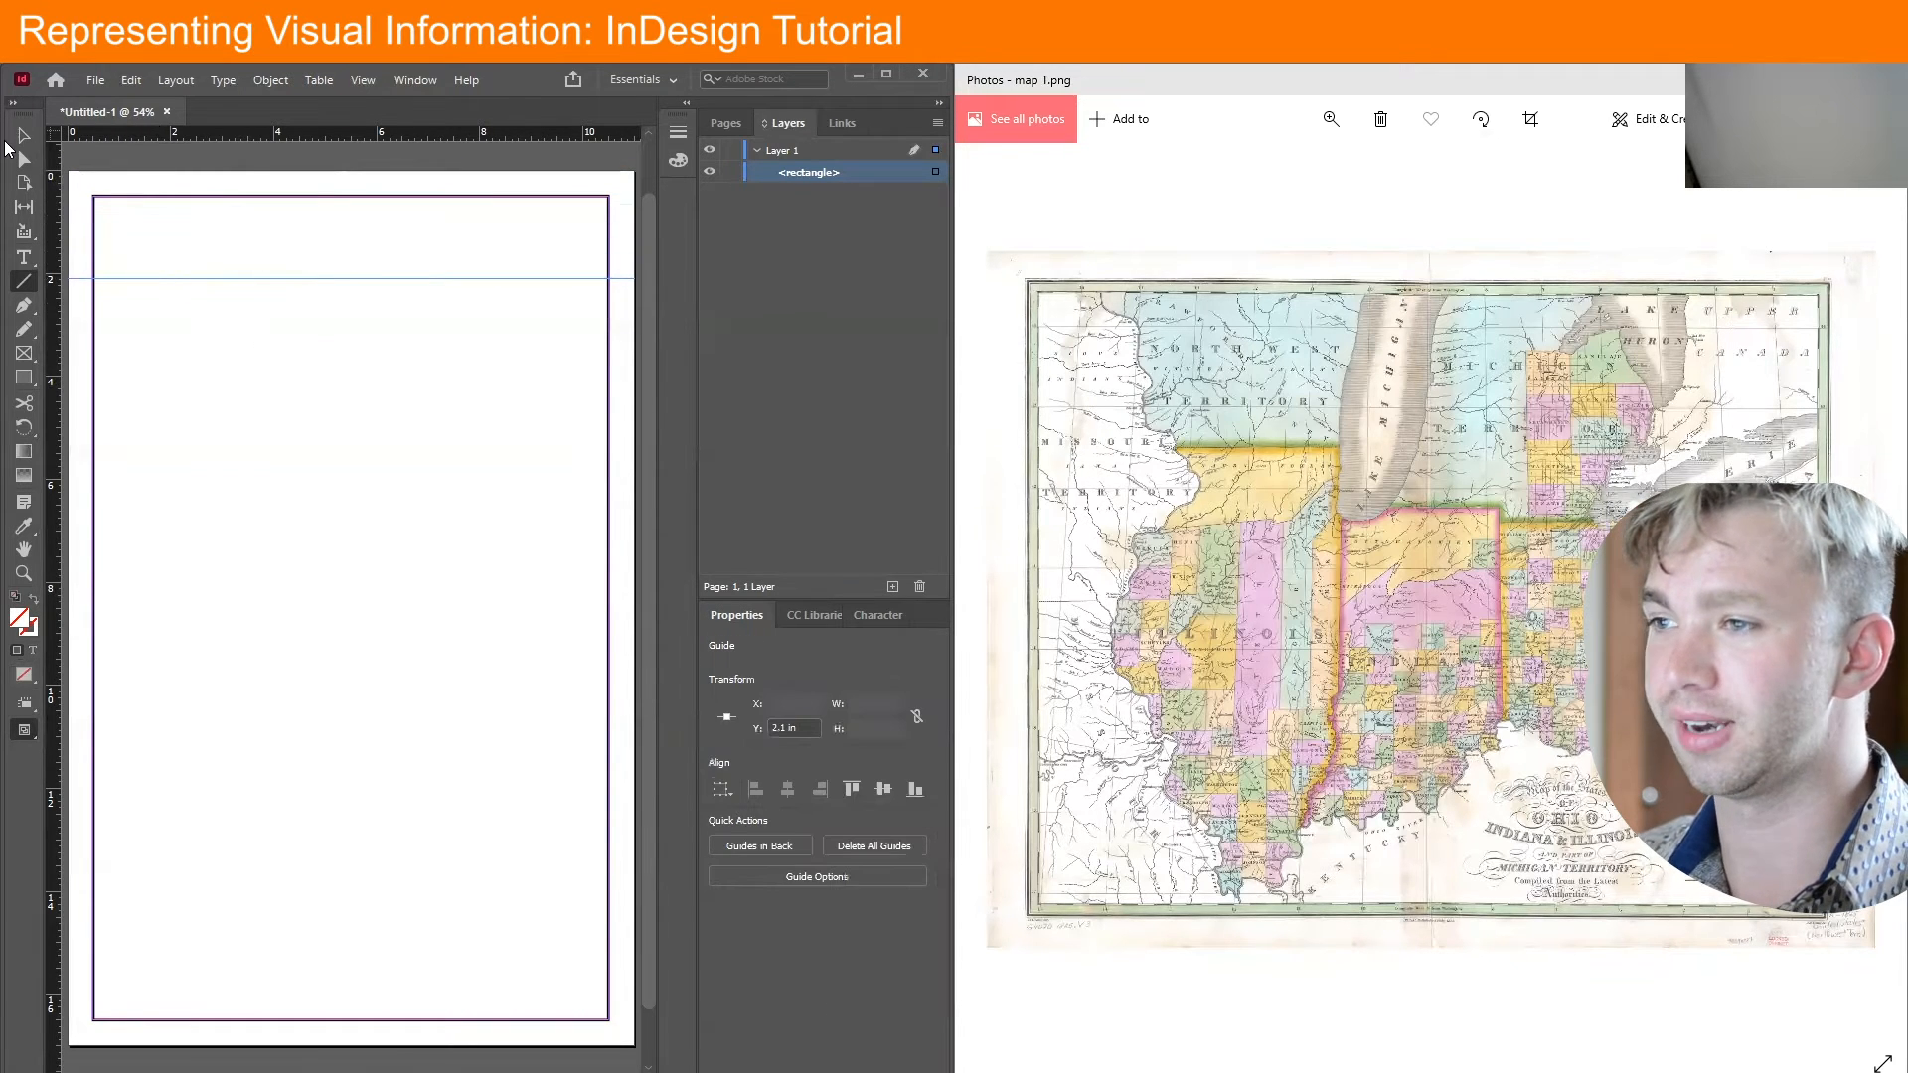
left_click(22, 137)
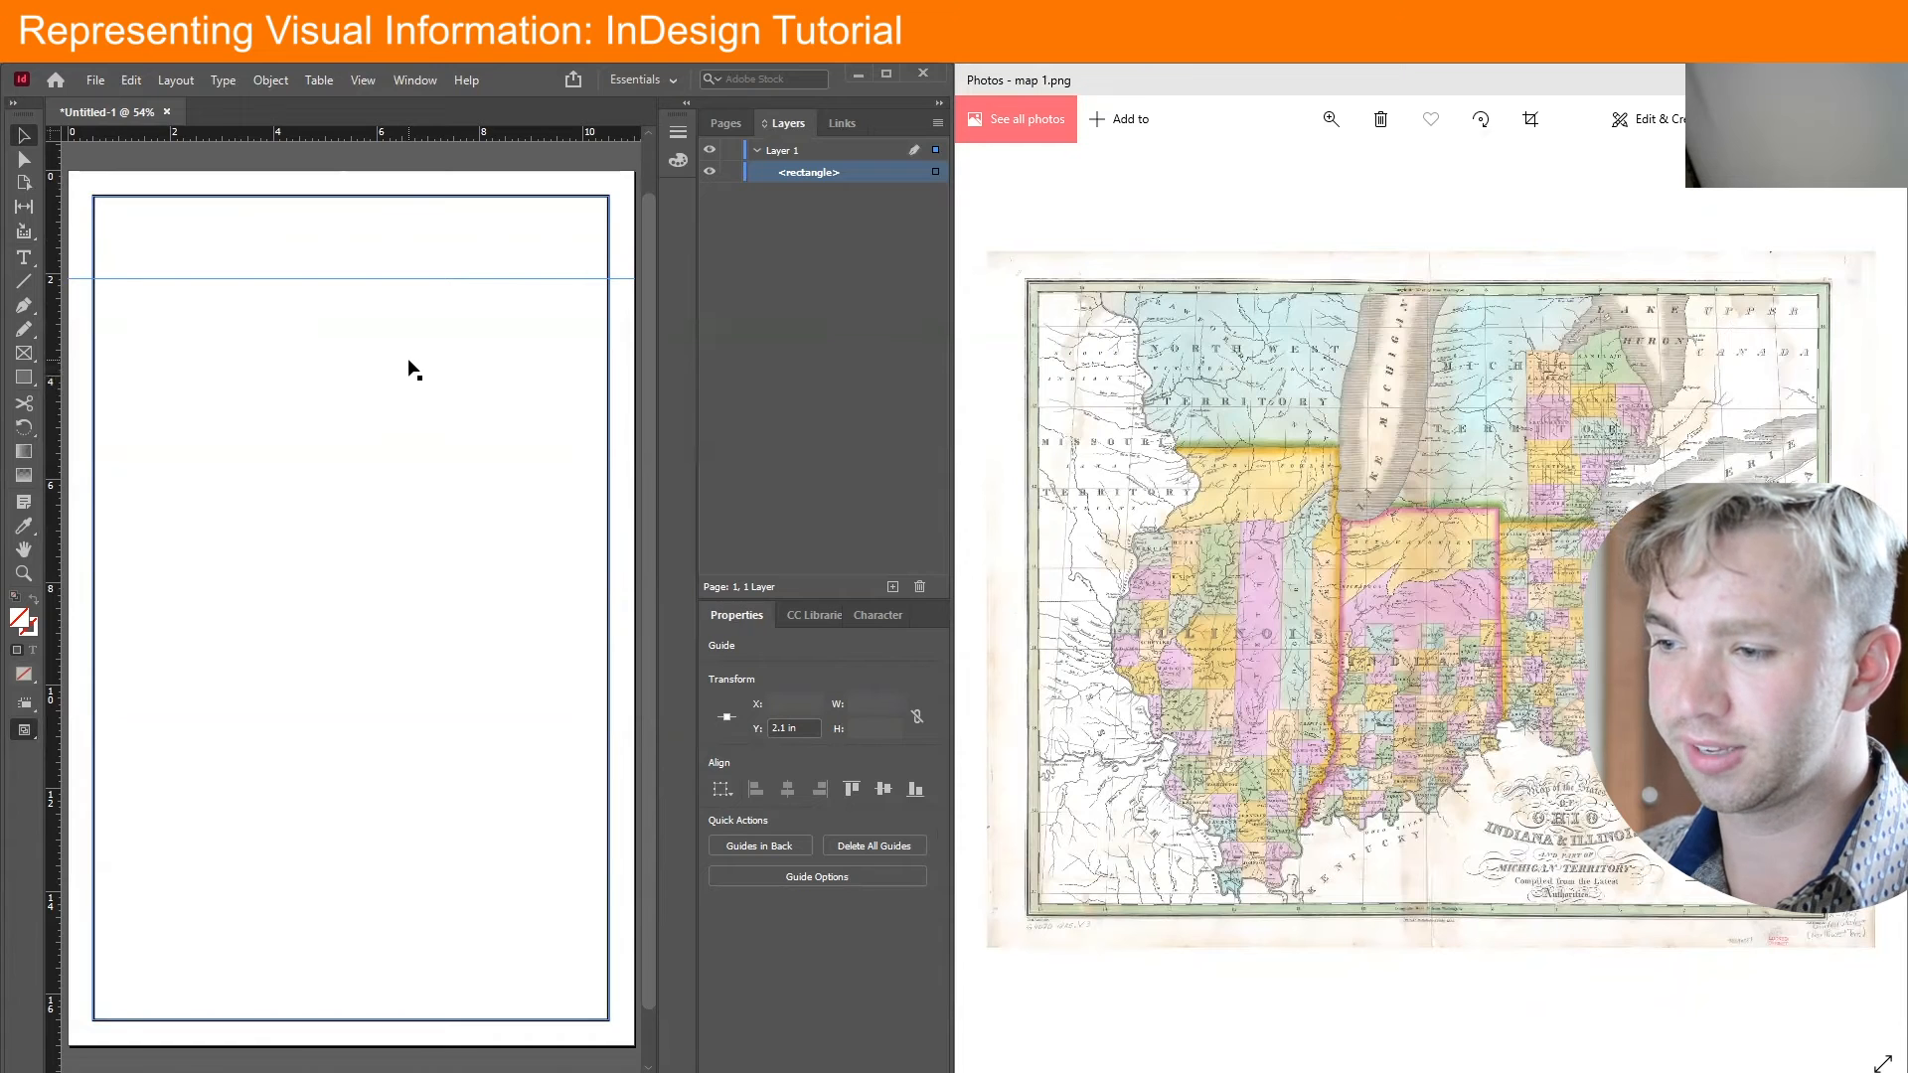
Set the horizontal ruler guide's vertical position to exactly 2 in
double_click(795, 729)
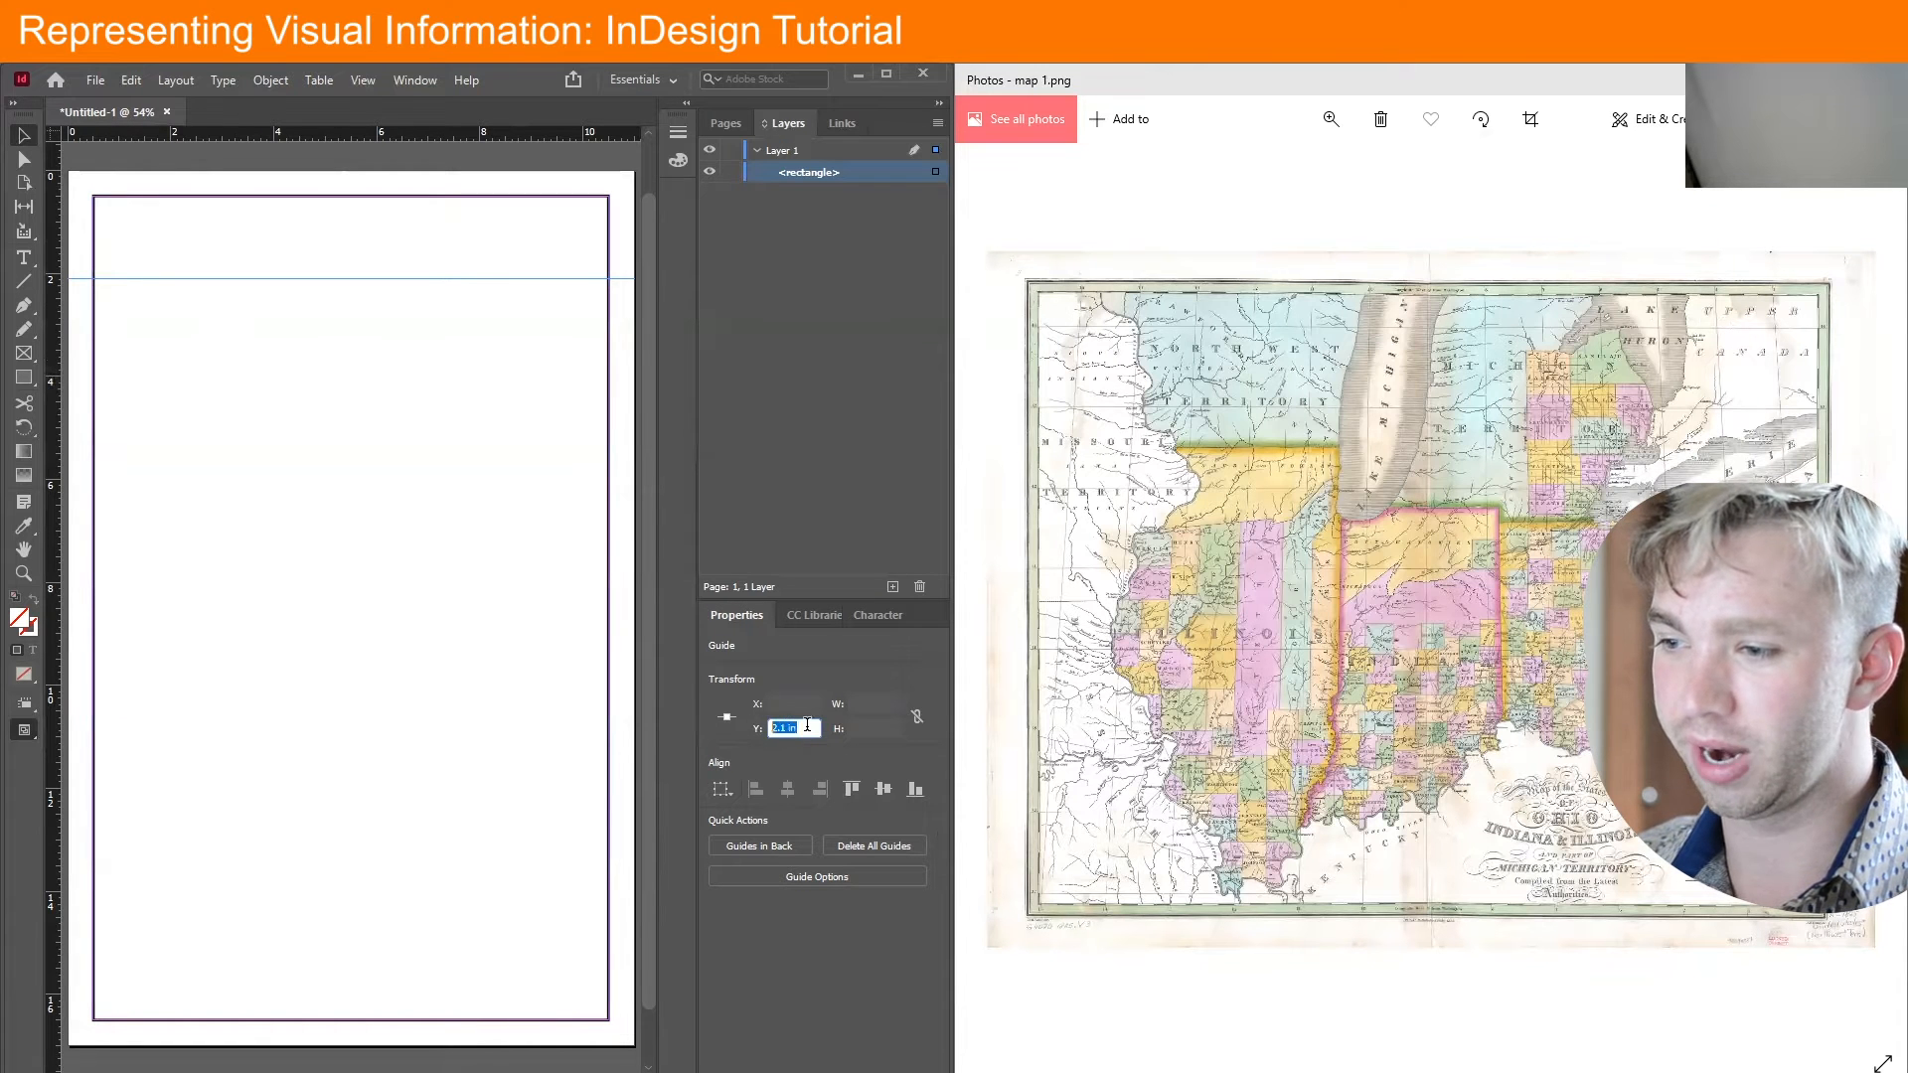
left_click_drag(811, 727, 733, 728)
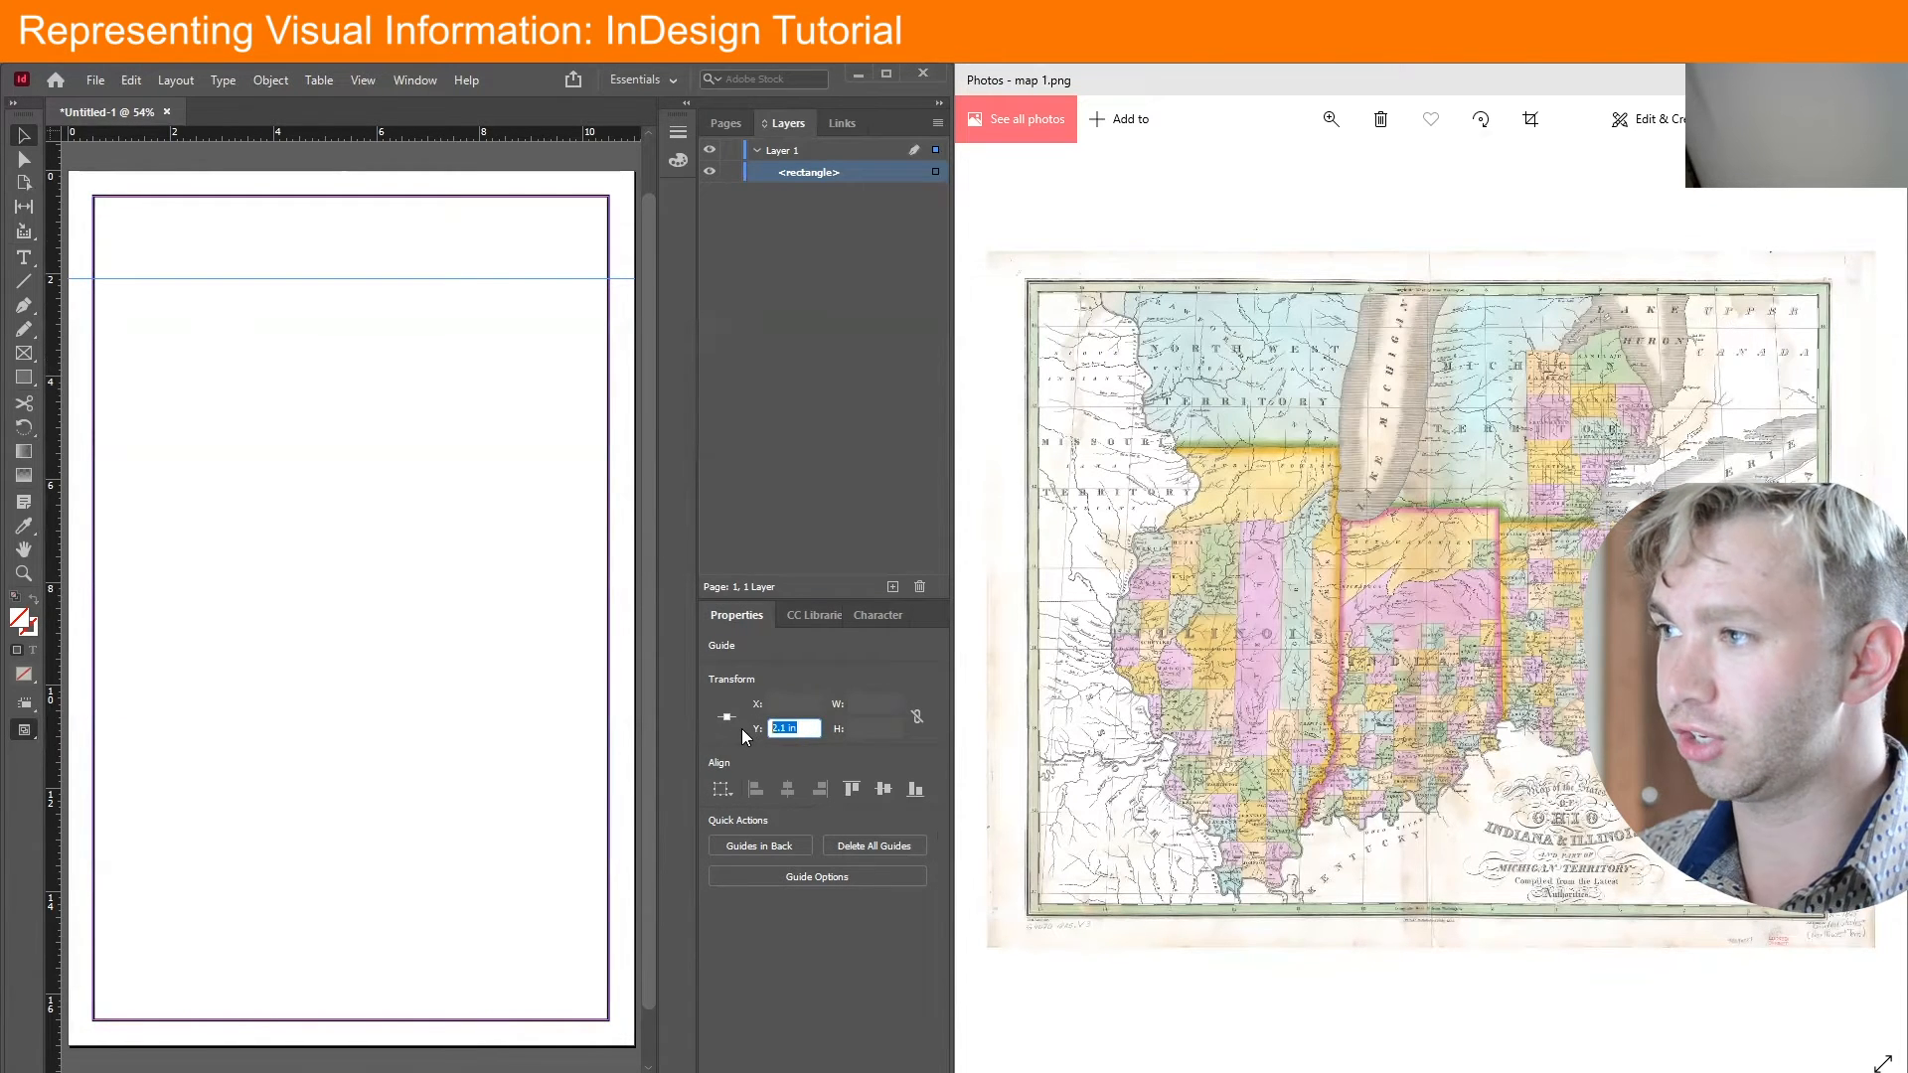
type("2")
key("Return")
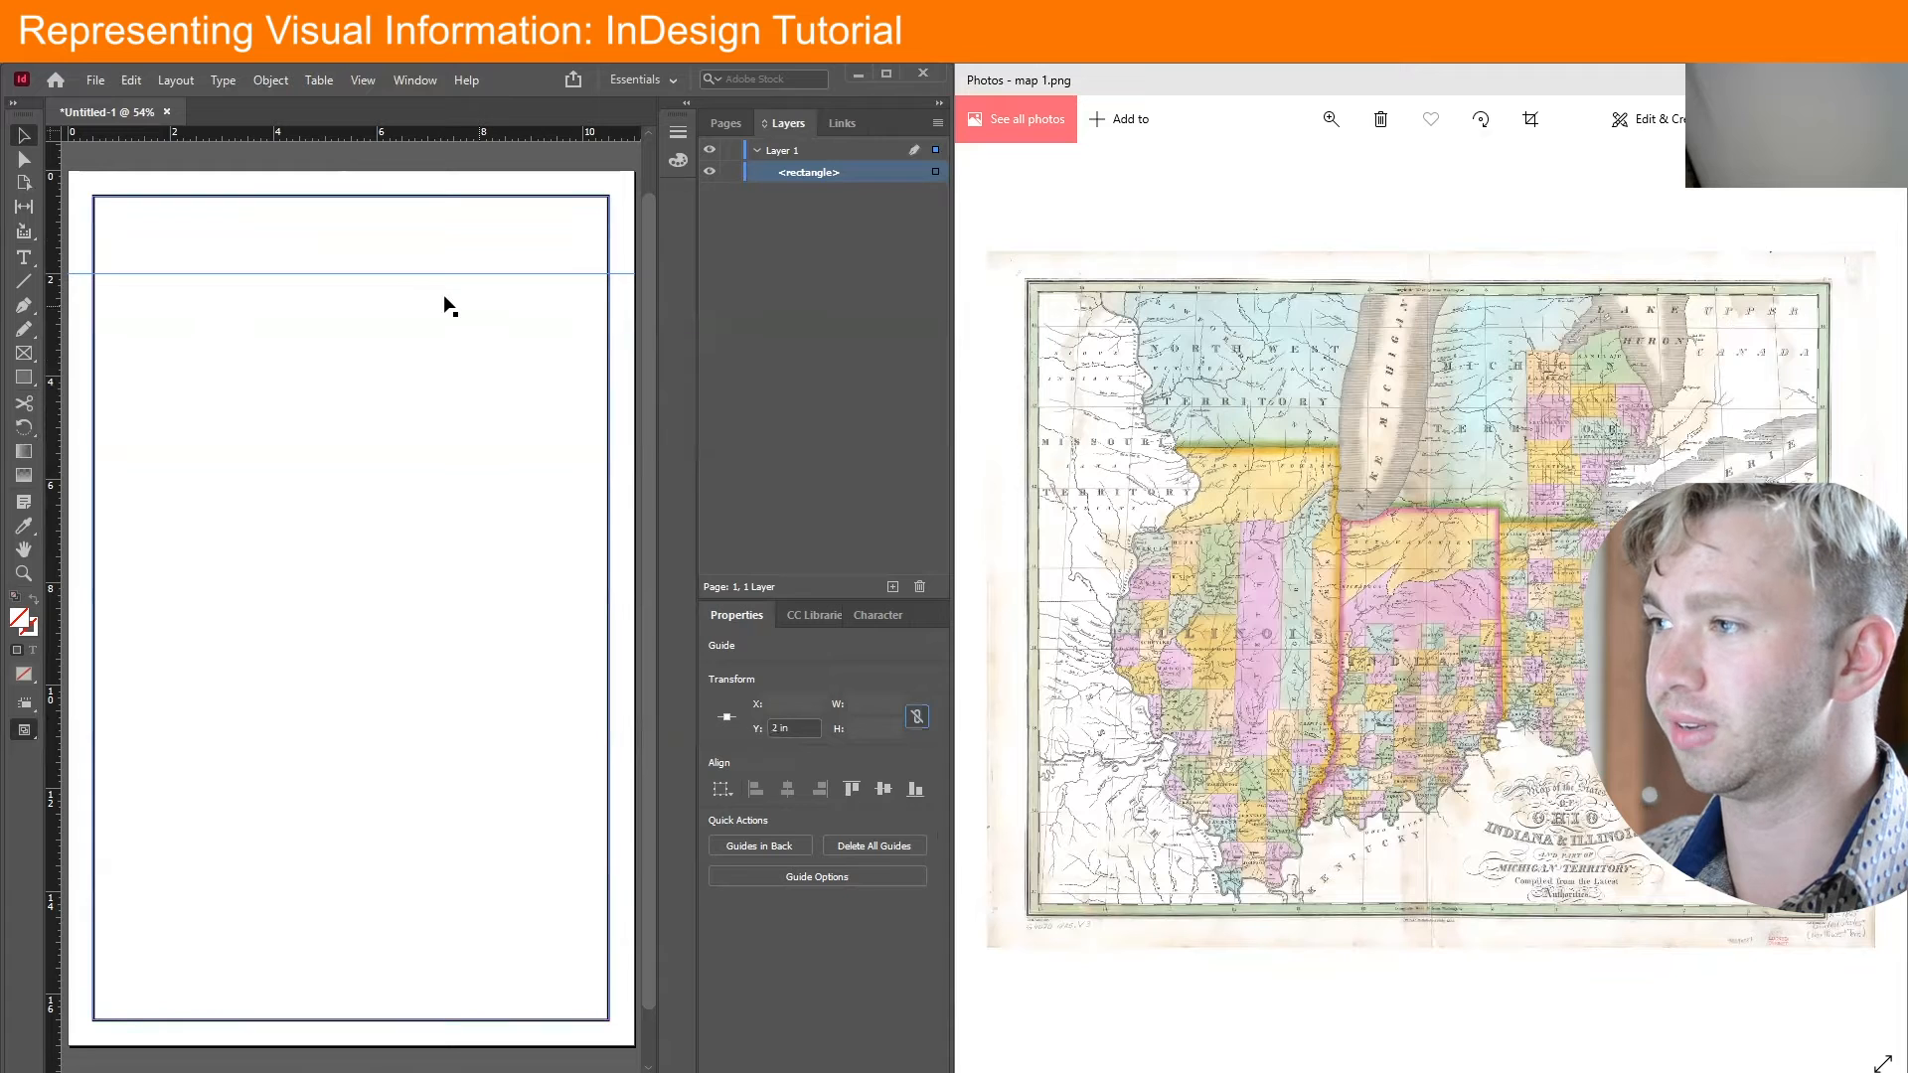
left_click_drag(409, 272, 403, 275)
left_click(816, 722)
type("2")
key("Return")
Add two more horizontal ruler guides across the page at exactly 4 in and 6 in
left_click_drag(228, 138, 239, 373)
left_click(793, 727)
type("4")
key("Return")
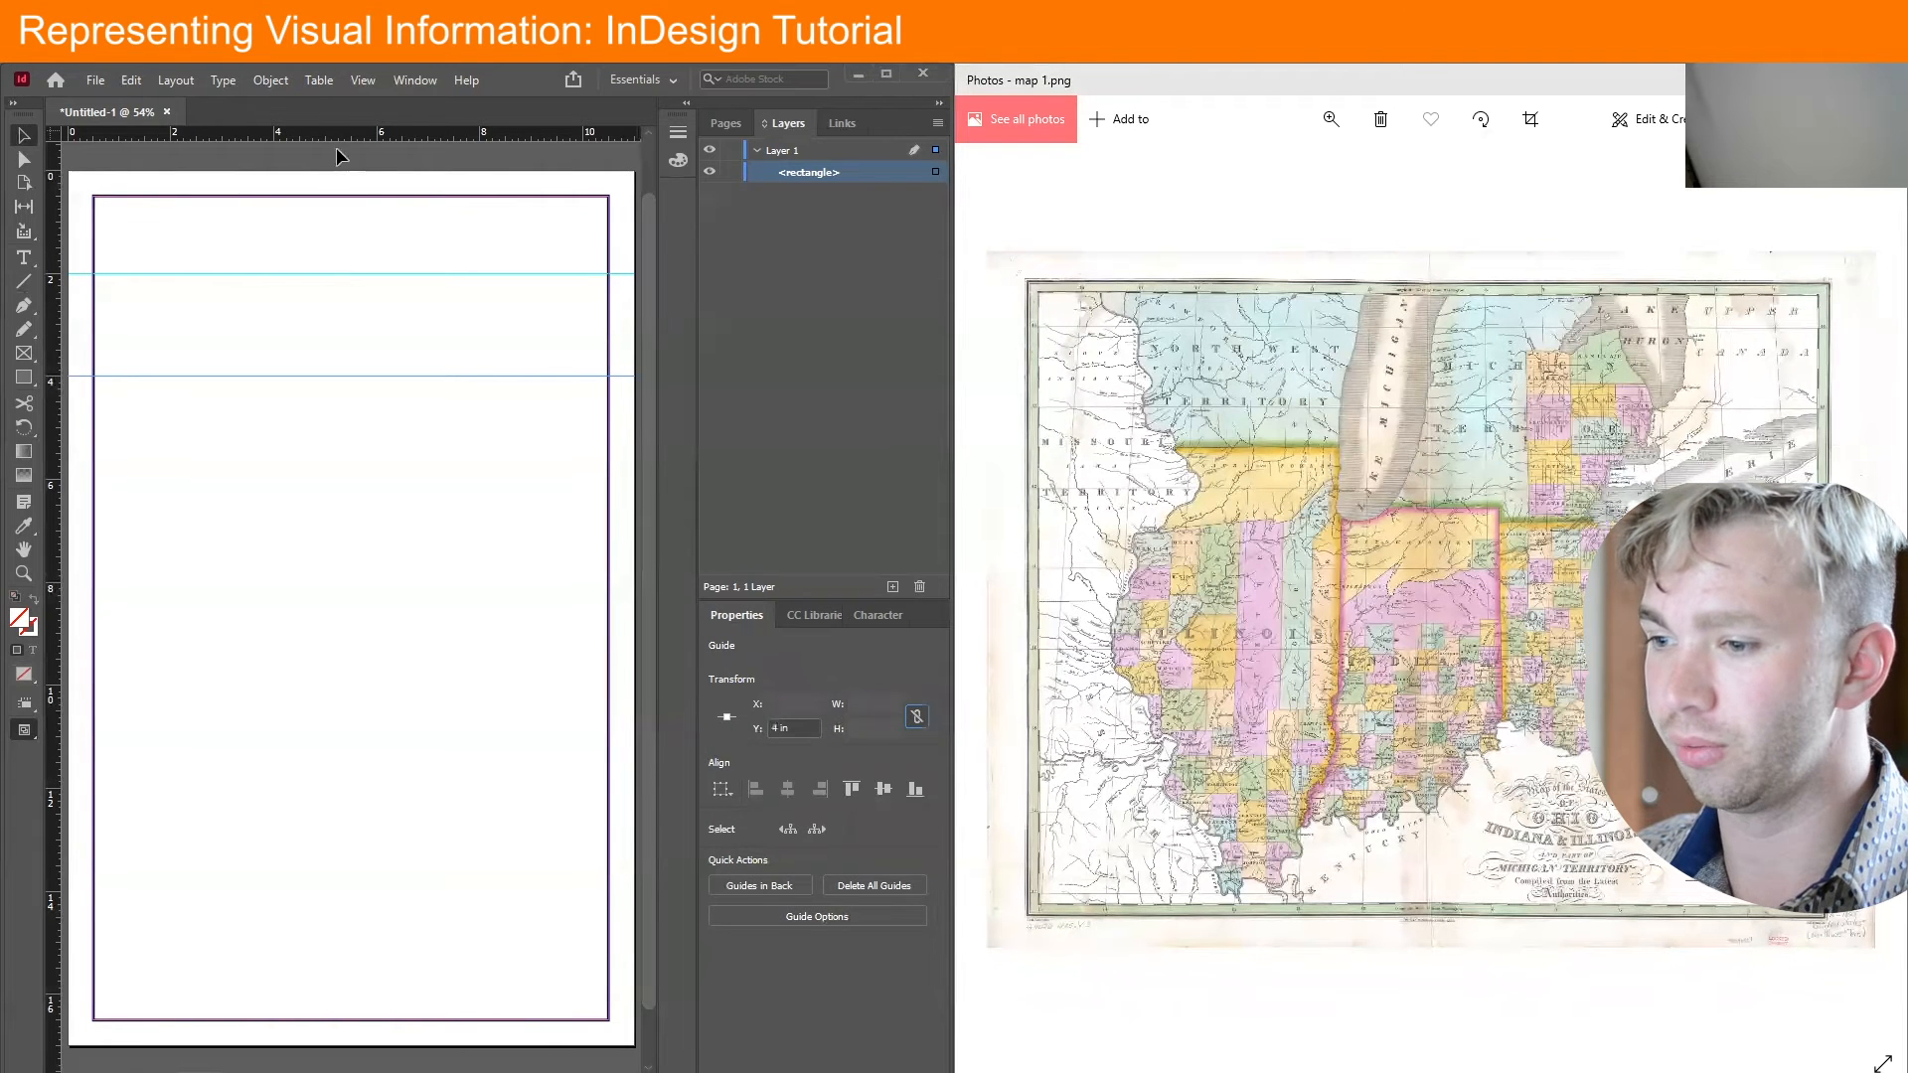
left_click_drag(323, 136, 340, 459)
left_click_drag(813, 728, 631, 725)
type("6")
key("Return")
Add horizontal ruler guides across the page at exactly 8 in and 10 in
left_click_drag(268, 134, 287, 521)
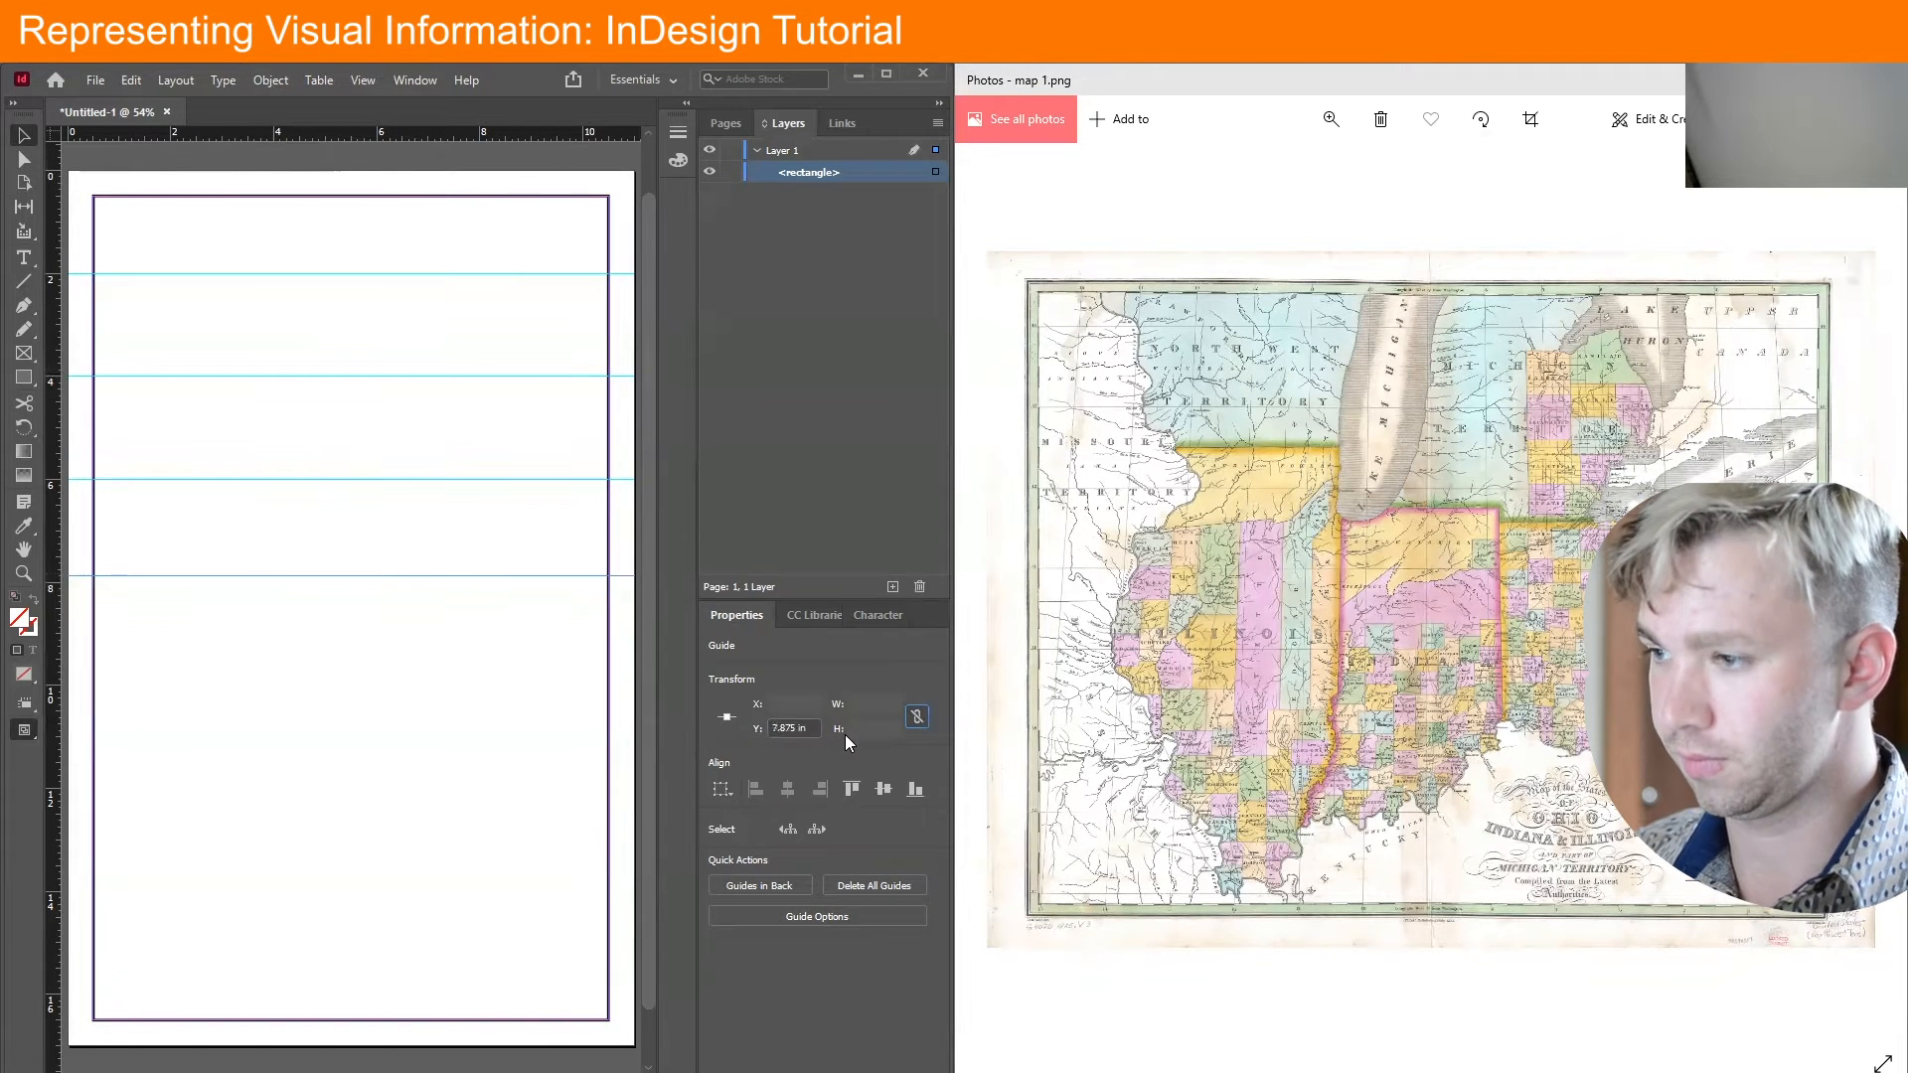
left_click_drag(814, 728, 610, 759)
type("8")
key("Return")
left_click_drag(422, 133, 403, 663)
triple_click(782, 730)
type("10")
key("Return")
Add horizontal ruler guides across the page at exactly 12 in and 14 in
left_click_drag(384, 137, 392, 753)
triple_click(785, 729)
type("12")
key("Return")
left_click_drag(399, 133, 396, 843)
type("14")
key("Return")
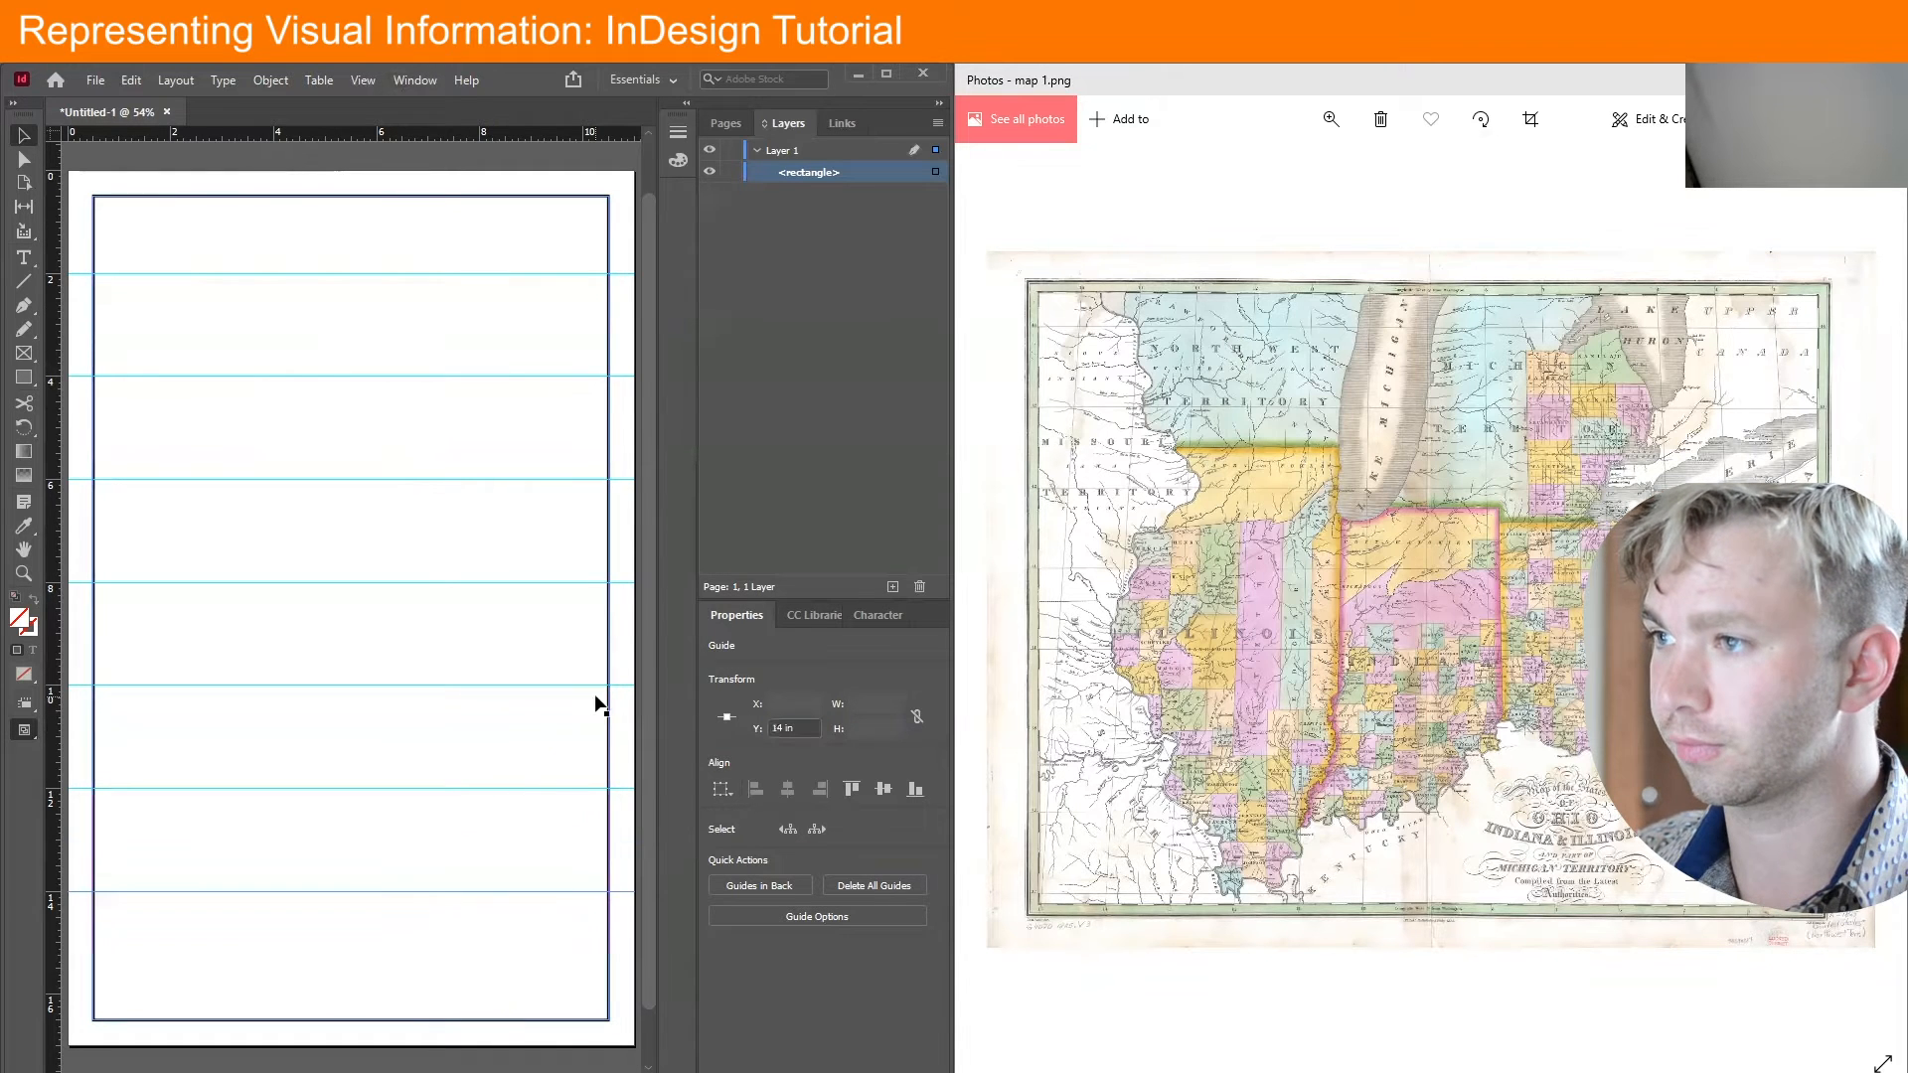
Add the last horizontal ruler guide near the page's lower edge at exactly 16 in and deselect it
left_click_drag(385, 137, 357, 1001)
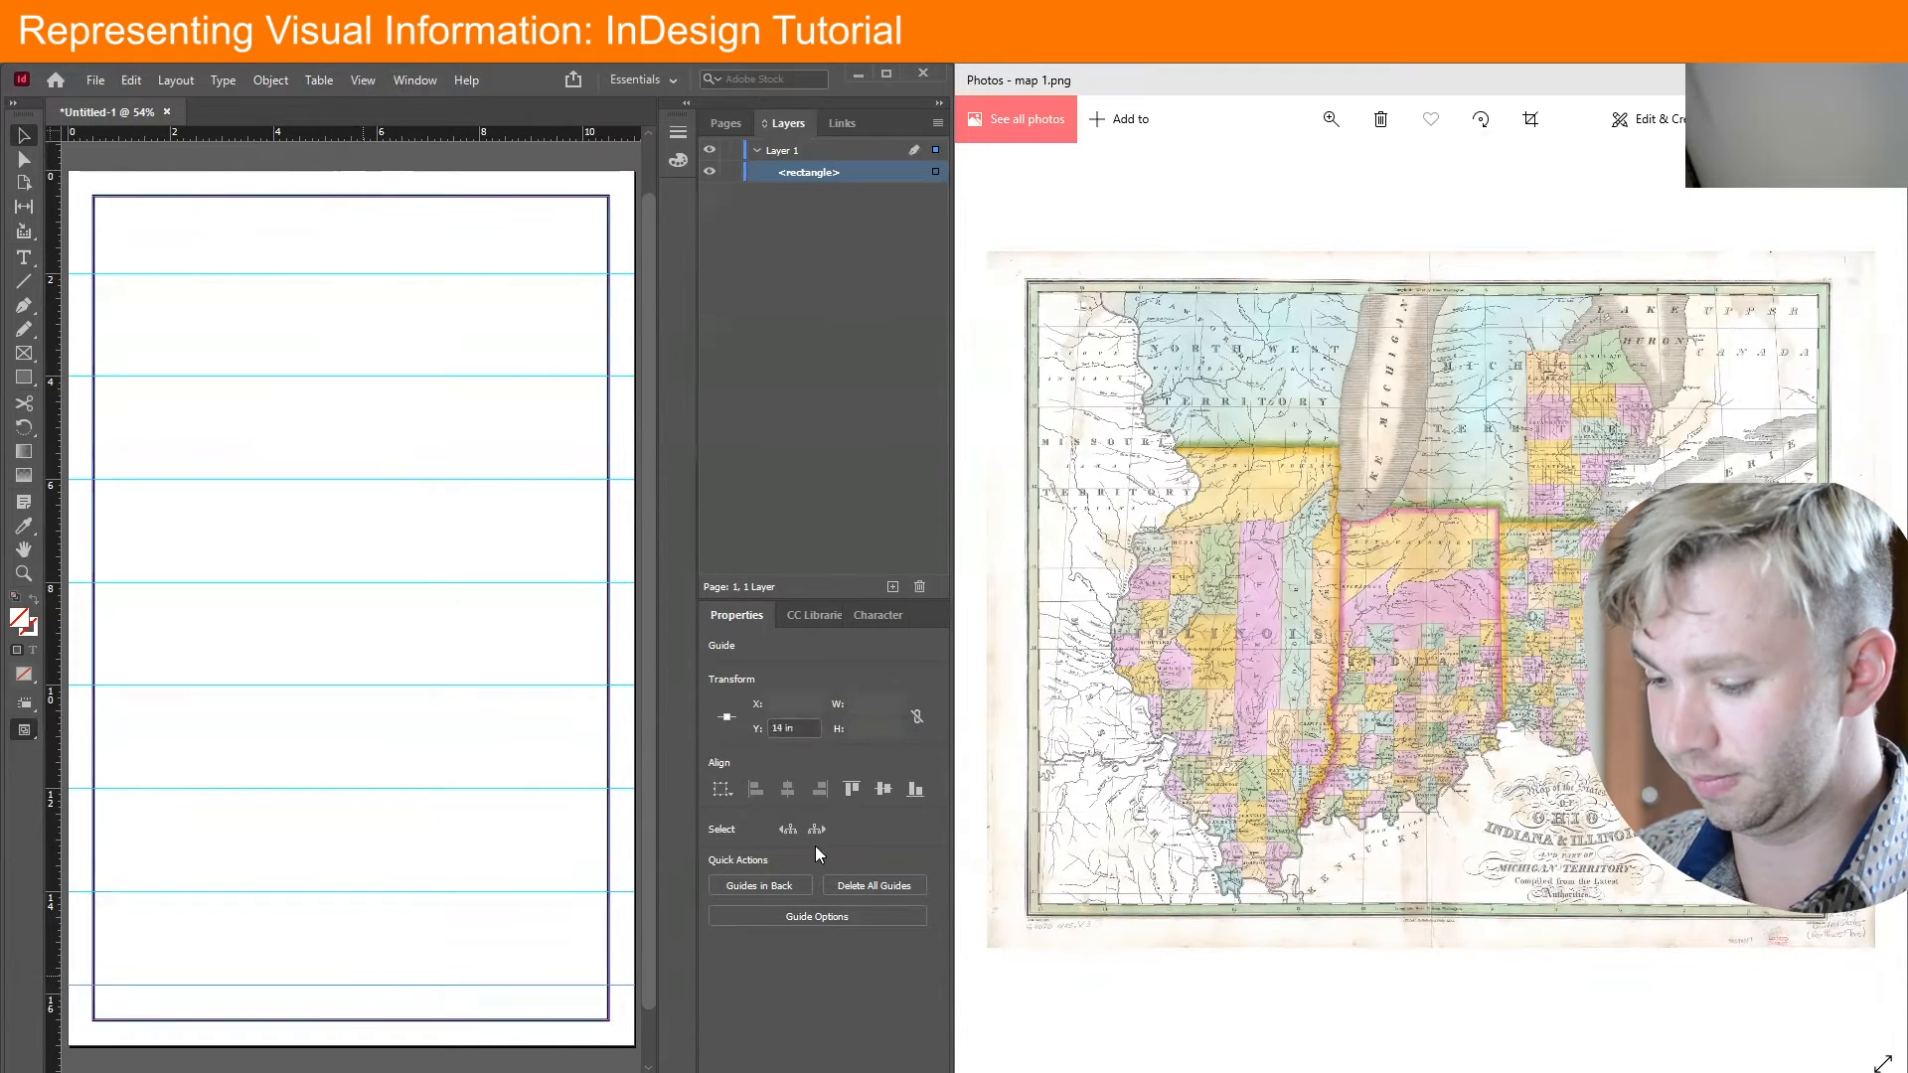
triple_click(790, 728)
type("16")
key("Return")
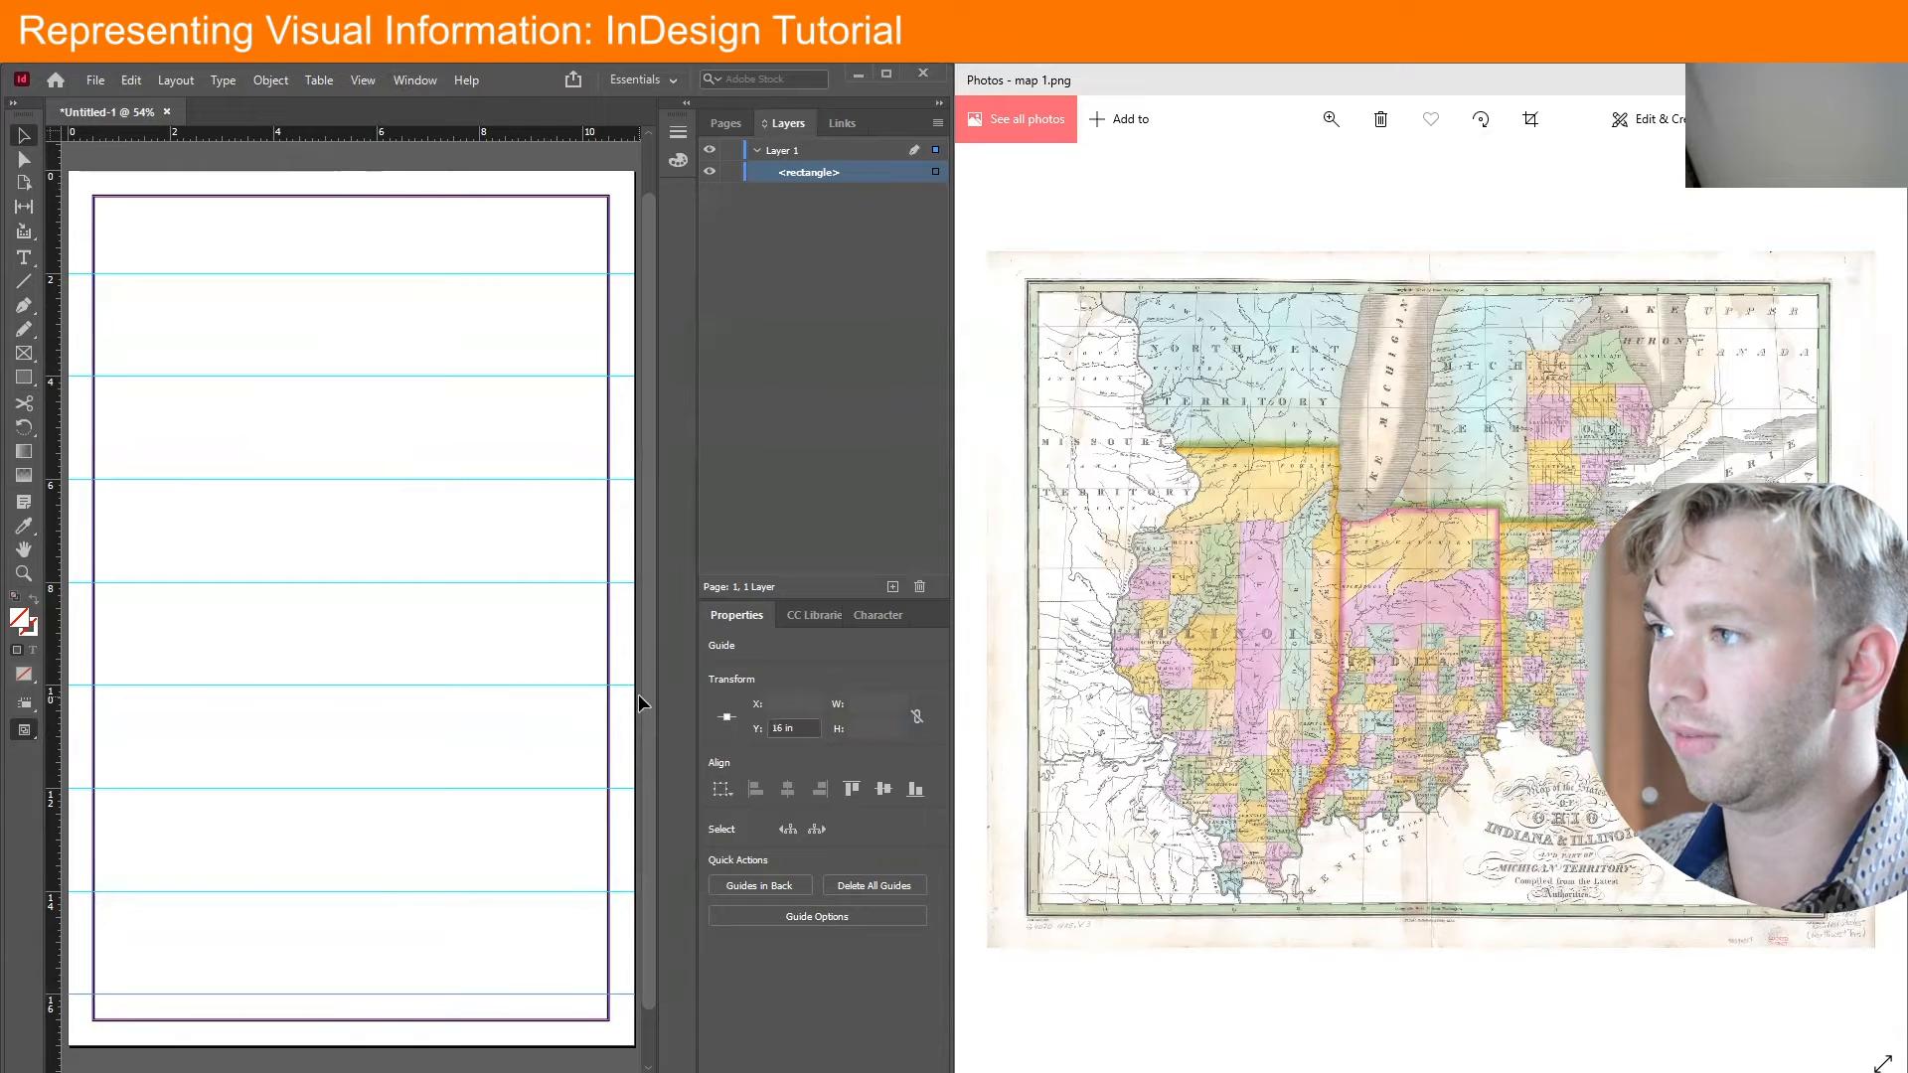
left_click(120, 177)
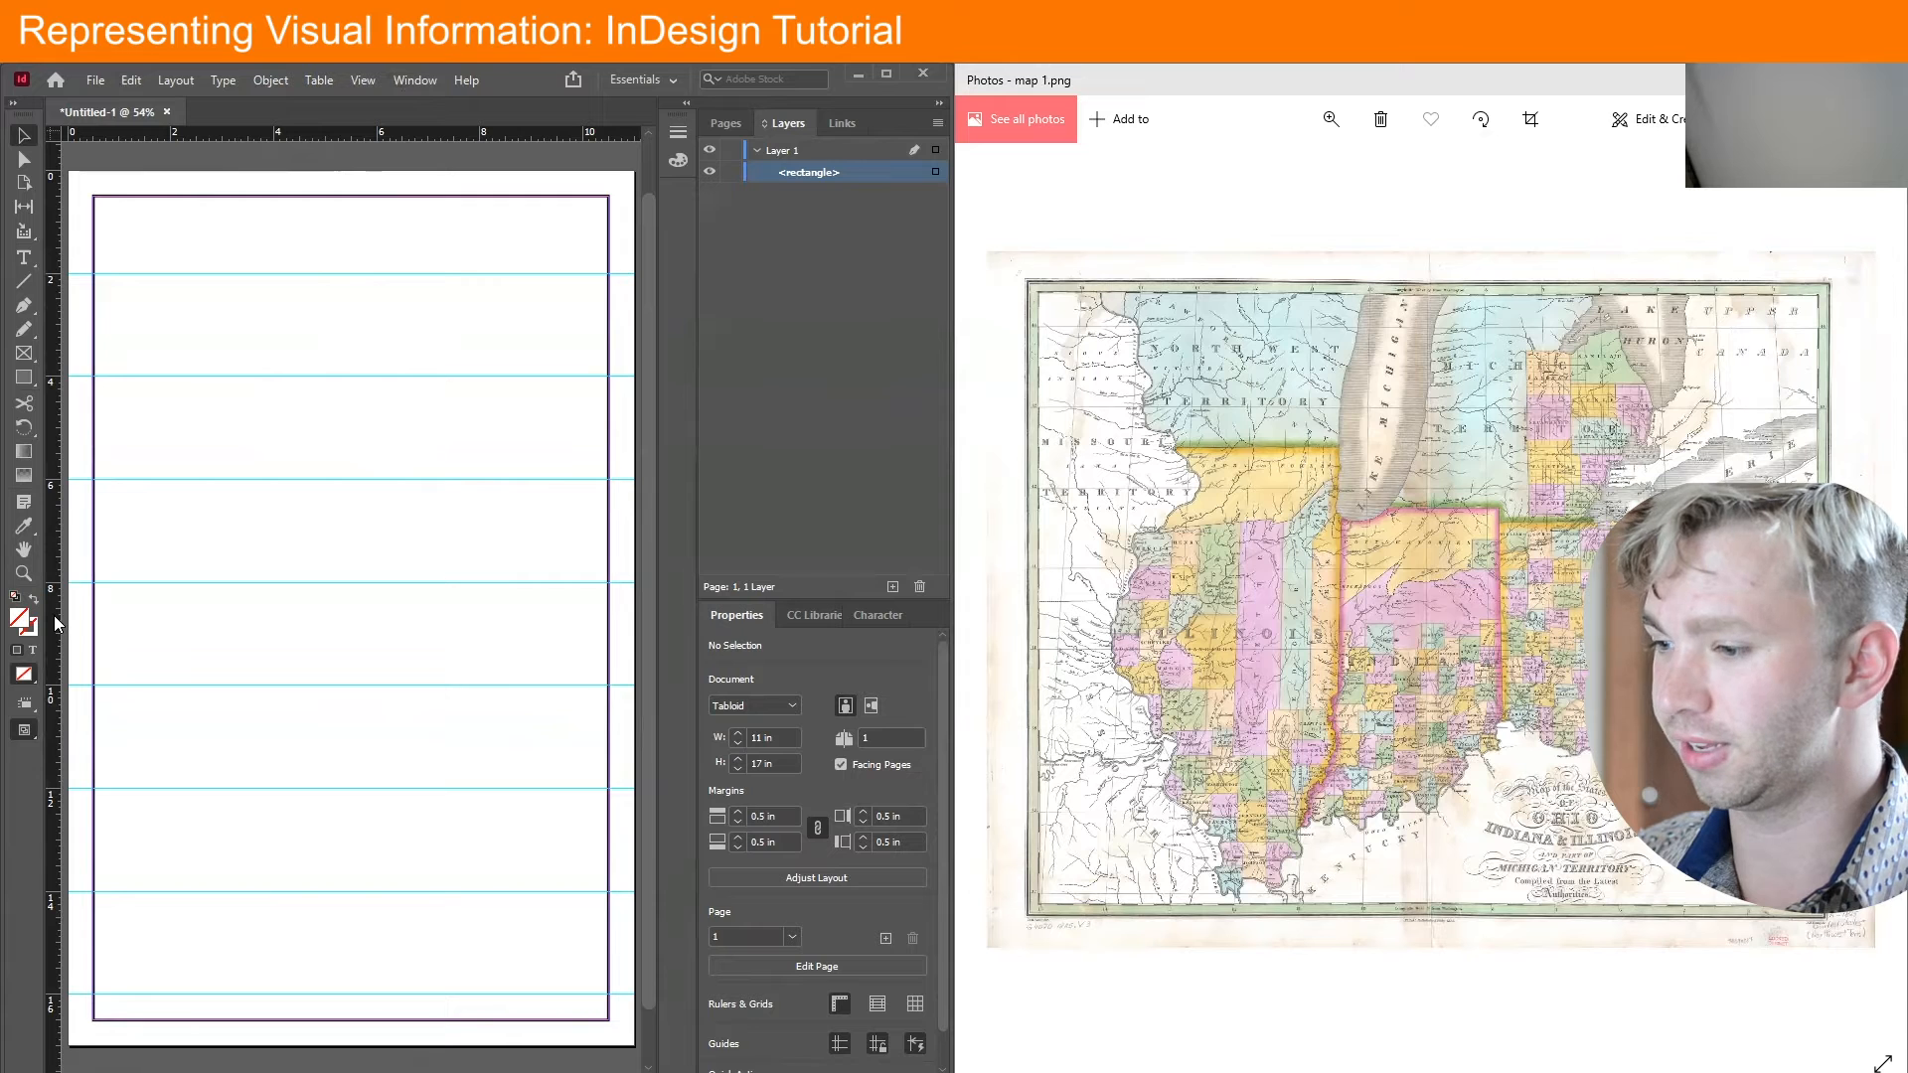
Add vertical ruler guides down the page at 2 in and 4 in
left_click_drag(55, 619, 172, 601)
left_click(776, 702)
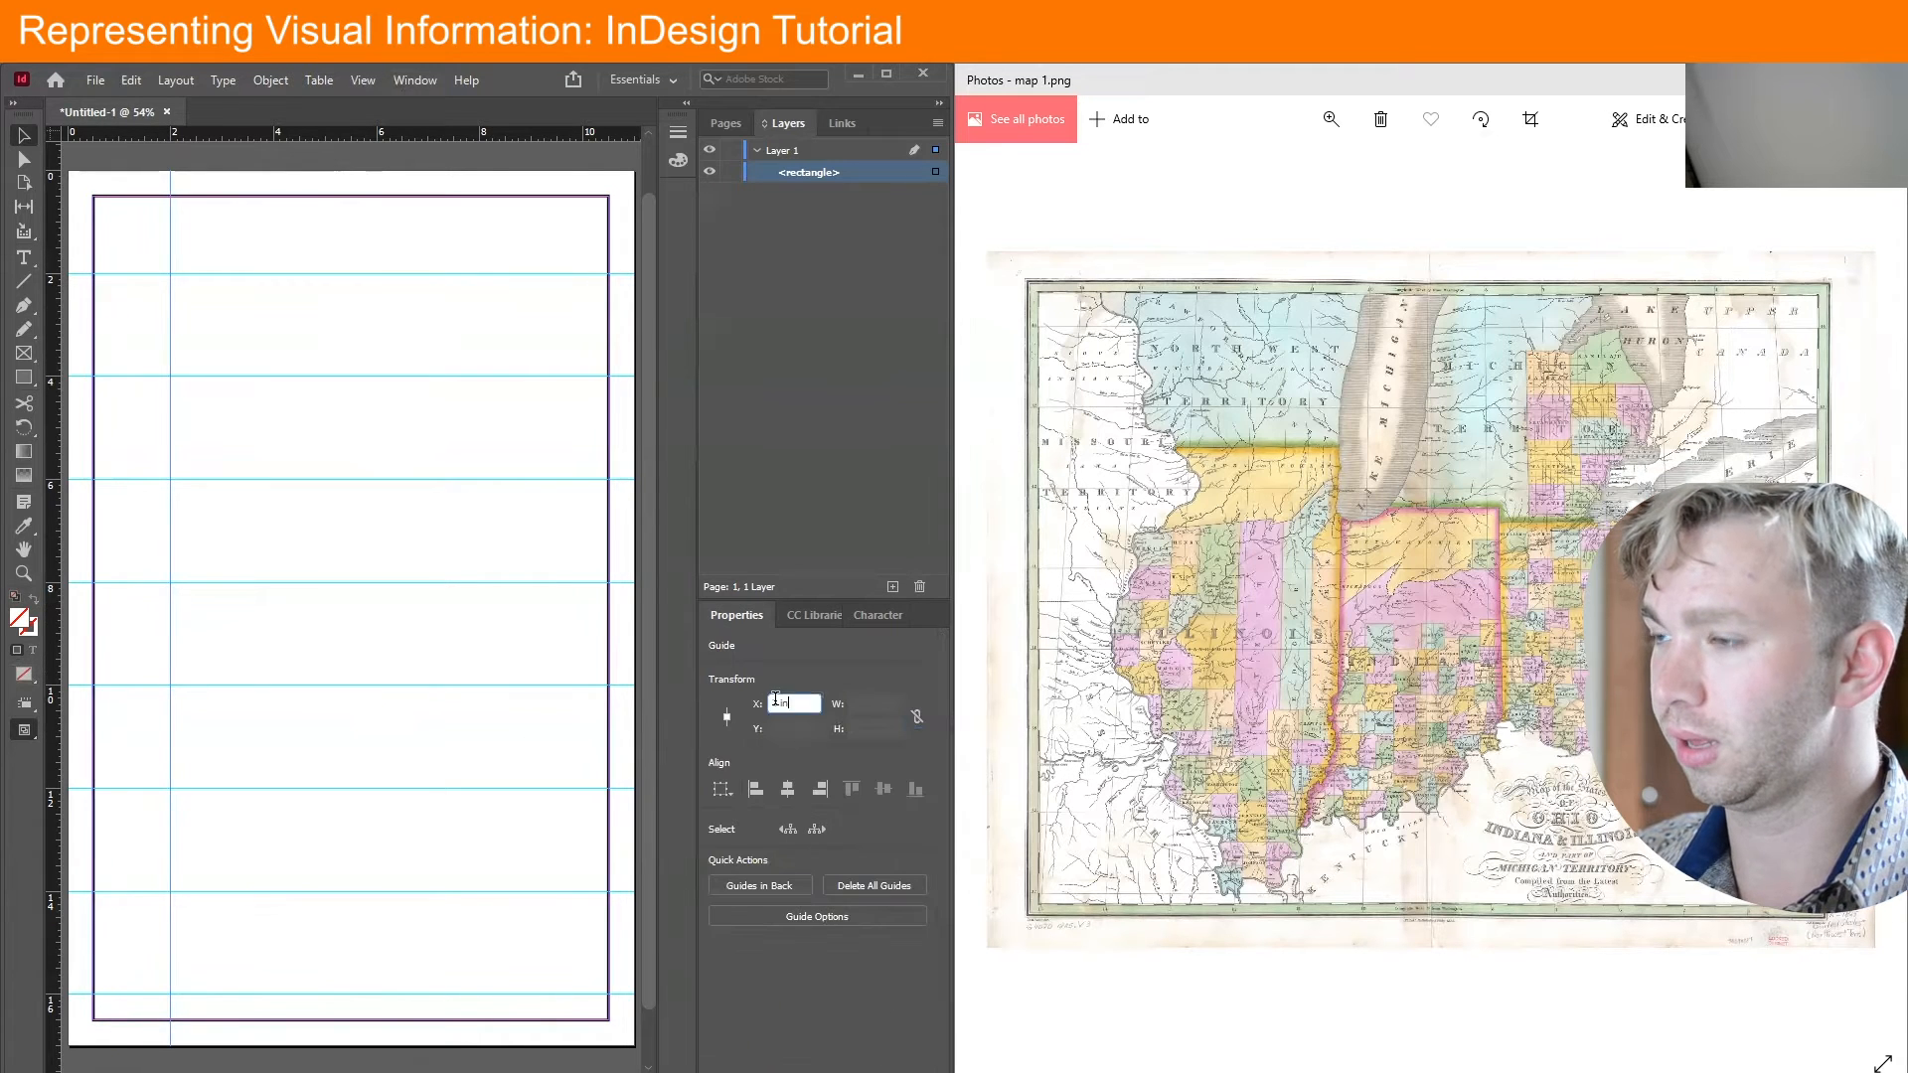
left_click_drag(55, 467, 275, 469)
double_click(792, 702)
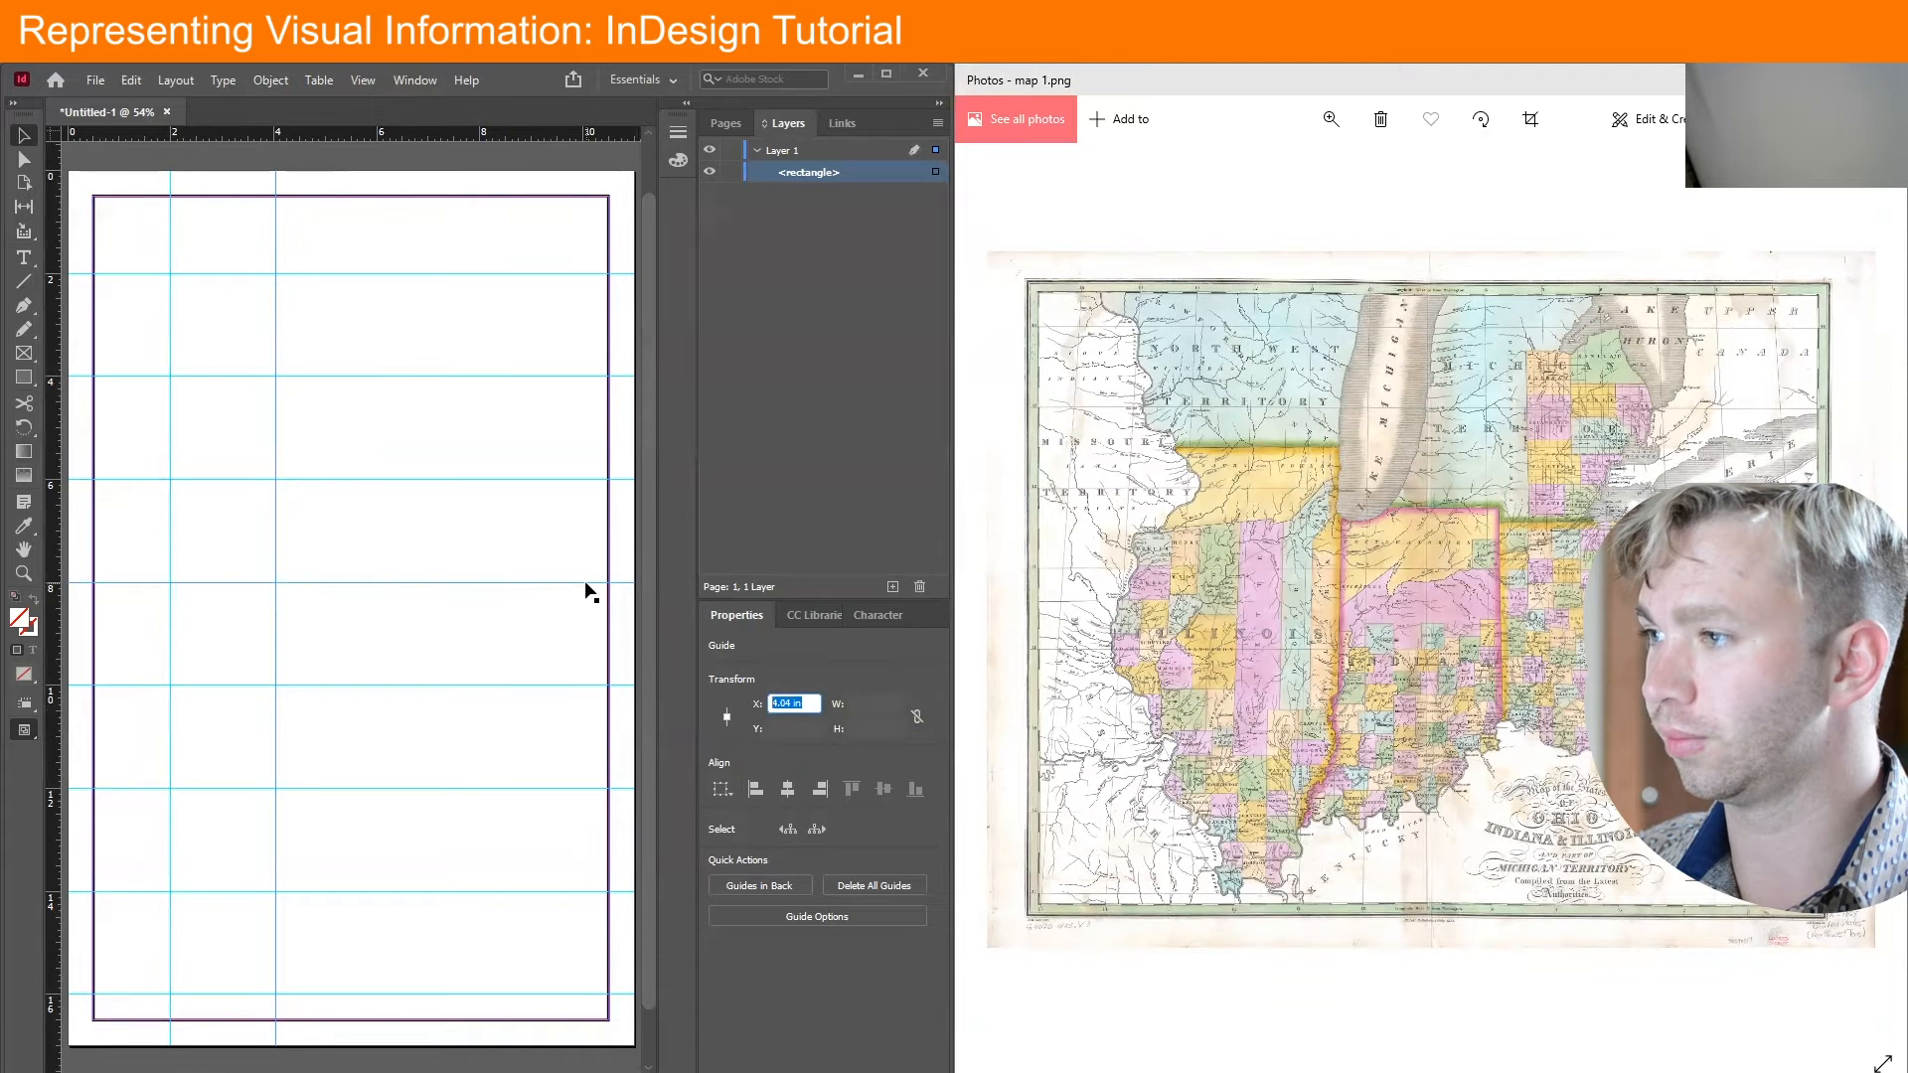
left_click(587, 593)
Add vertical ruler guides down the page at exactly 6 in and 8 in
left_click_drag(48, 369, 370, 381)
double_click(792, 702)
type("6")
key("Return")
left_click_drag(51, 391, 482, 420)
double_click(795, 702)
type("8")
key("Return")
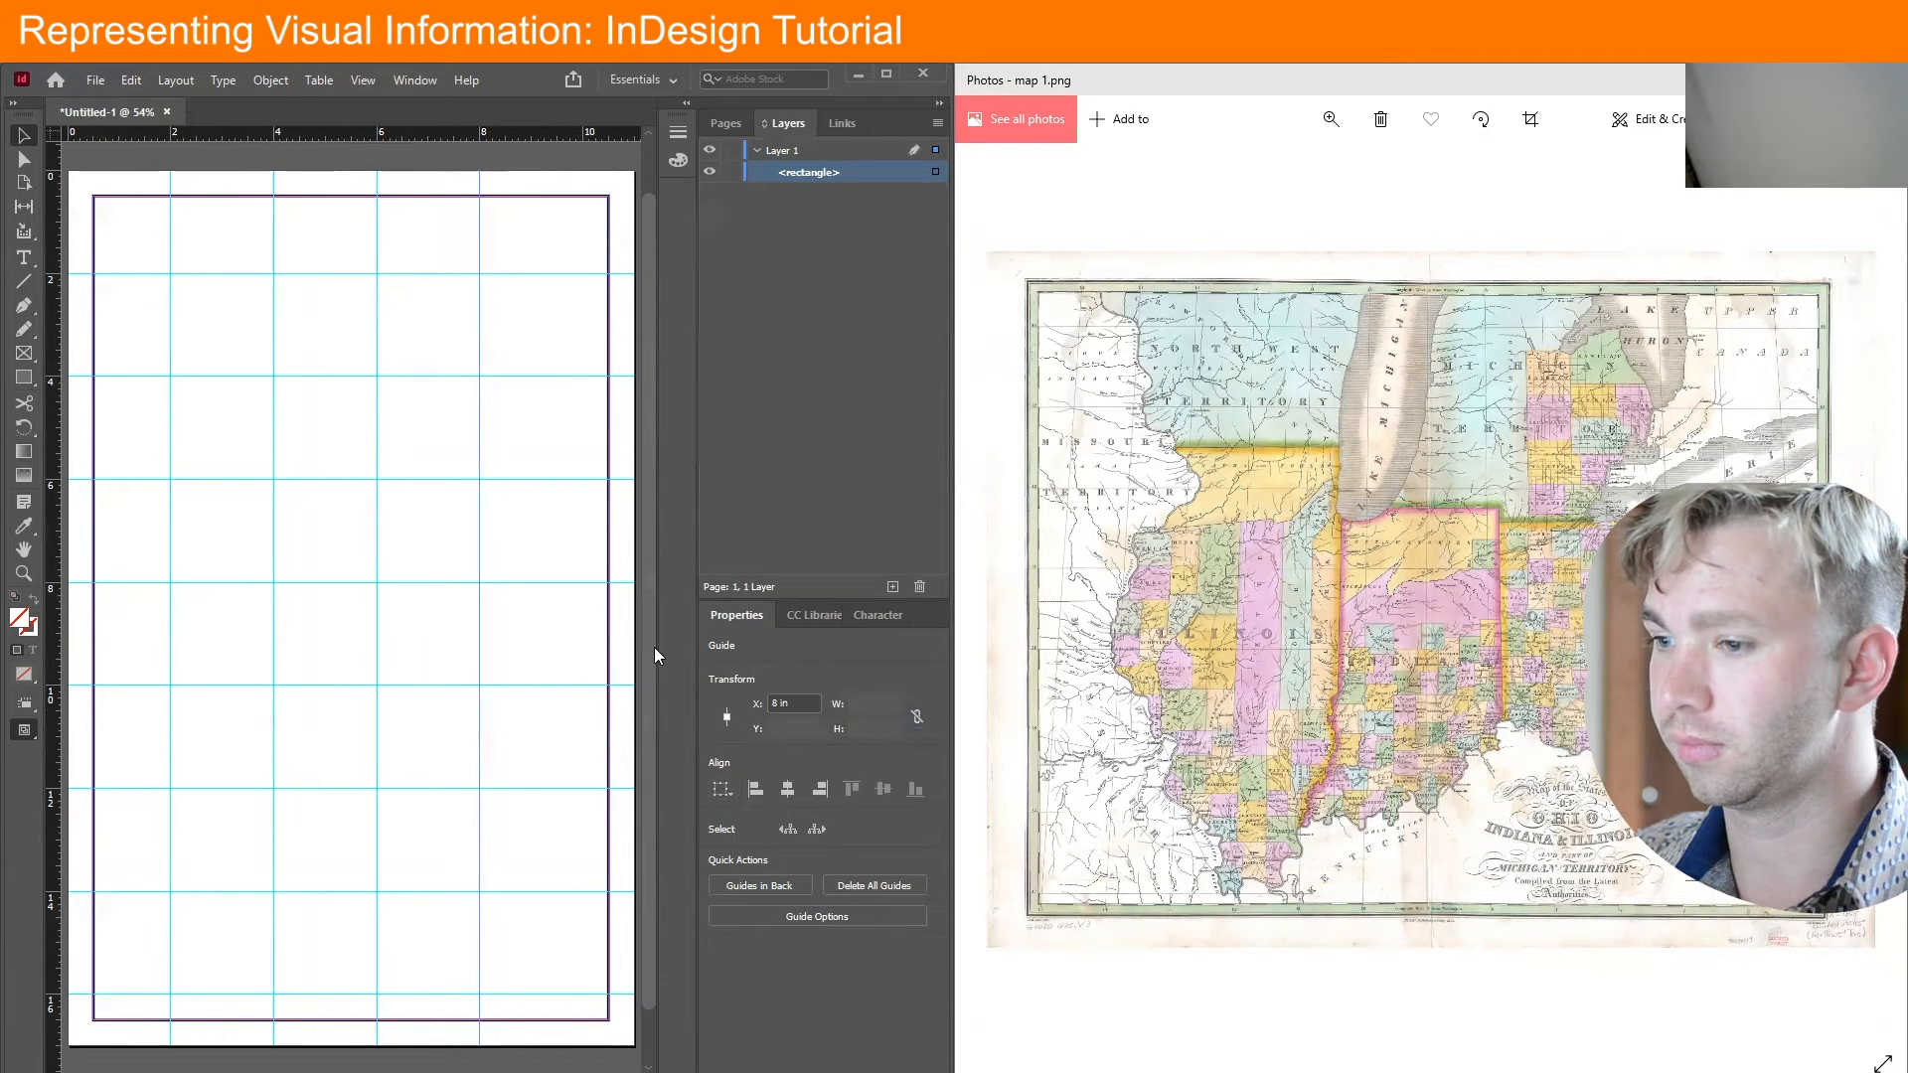
Add the last vertical ruler guide at exactly 10 in and deselect it
left_click_drag(51, 344, 545, 443)
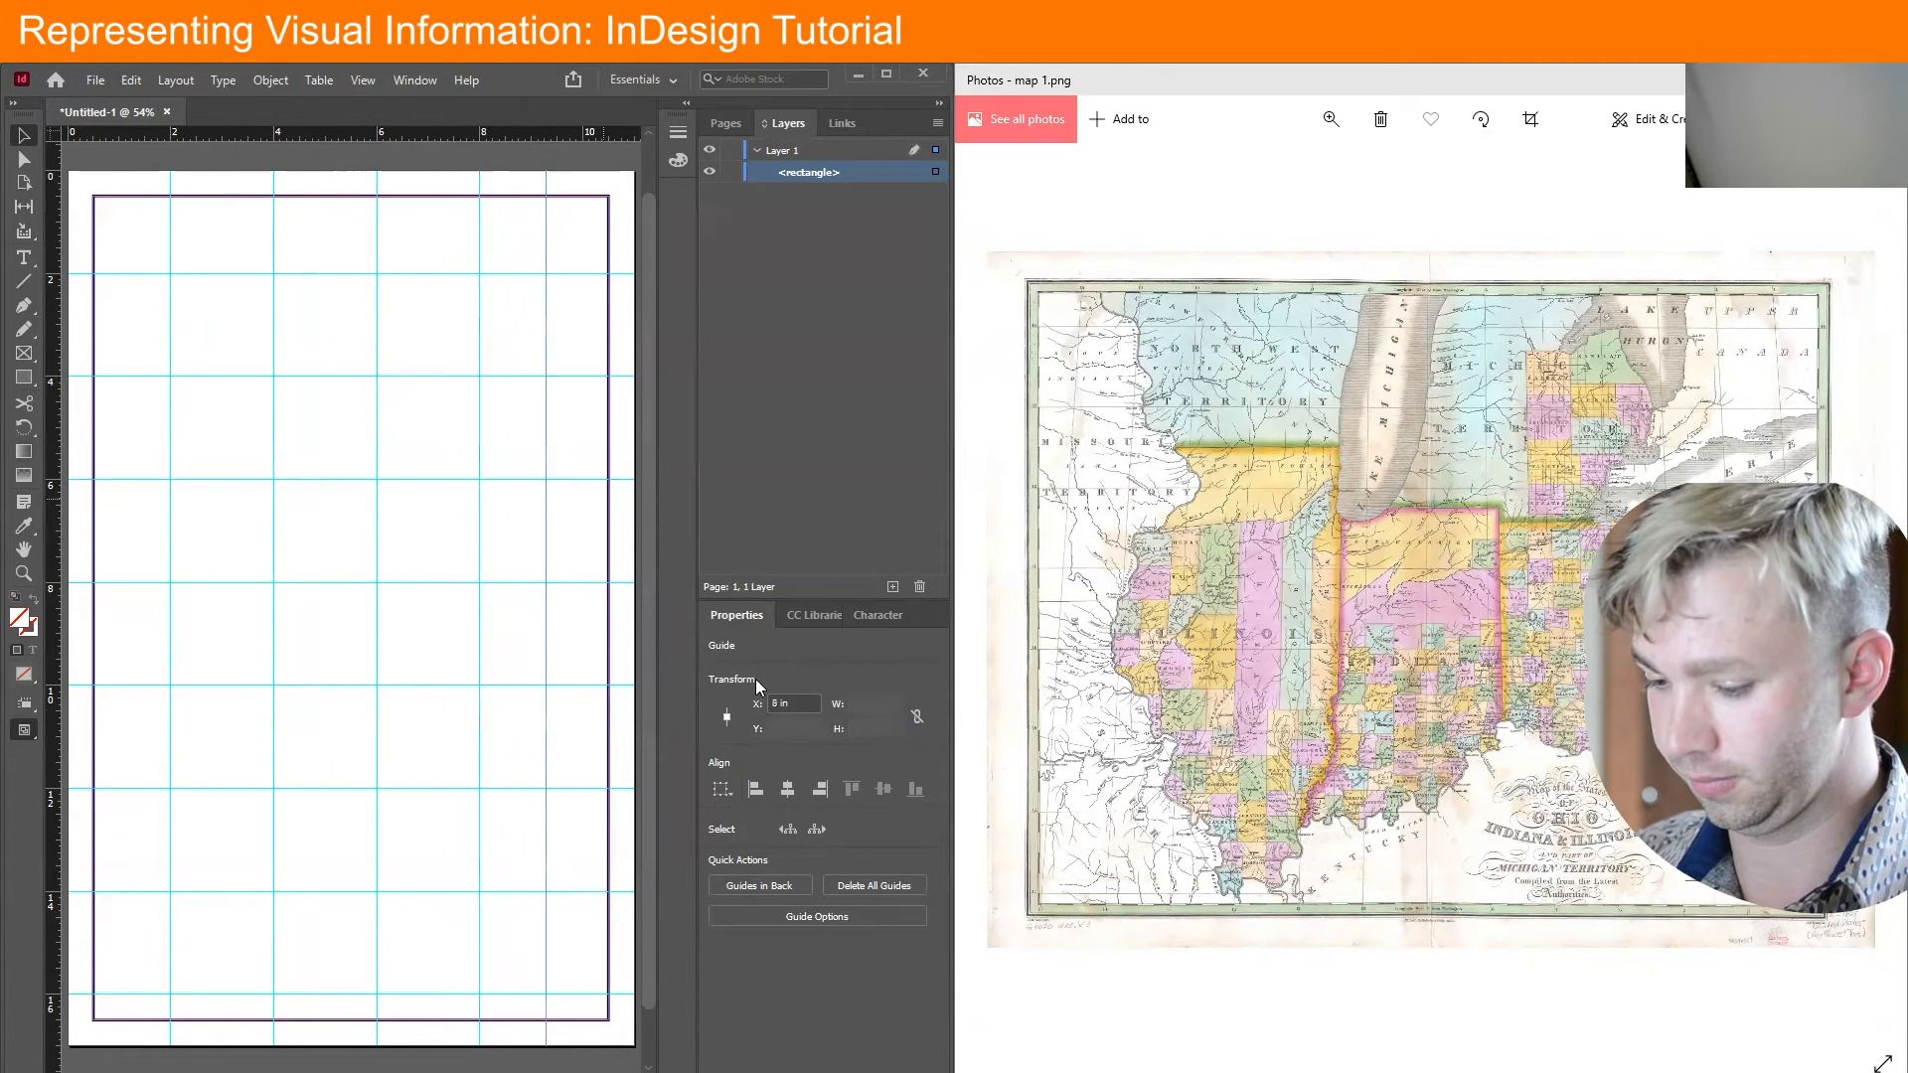
double_click(813, 702)
type("10")
key("Return")
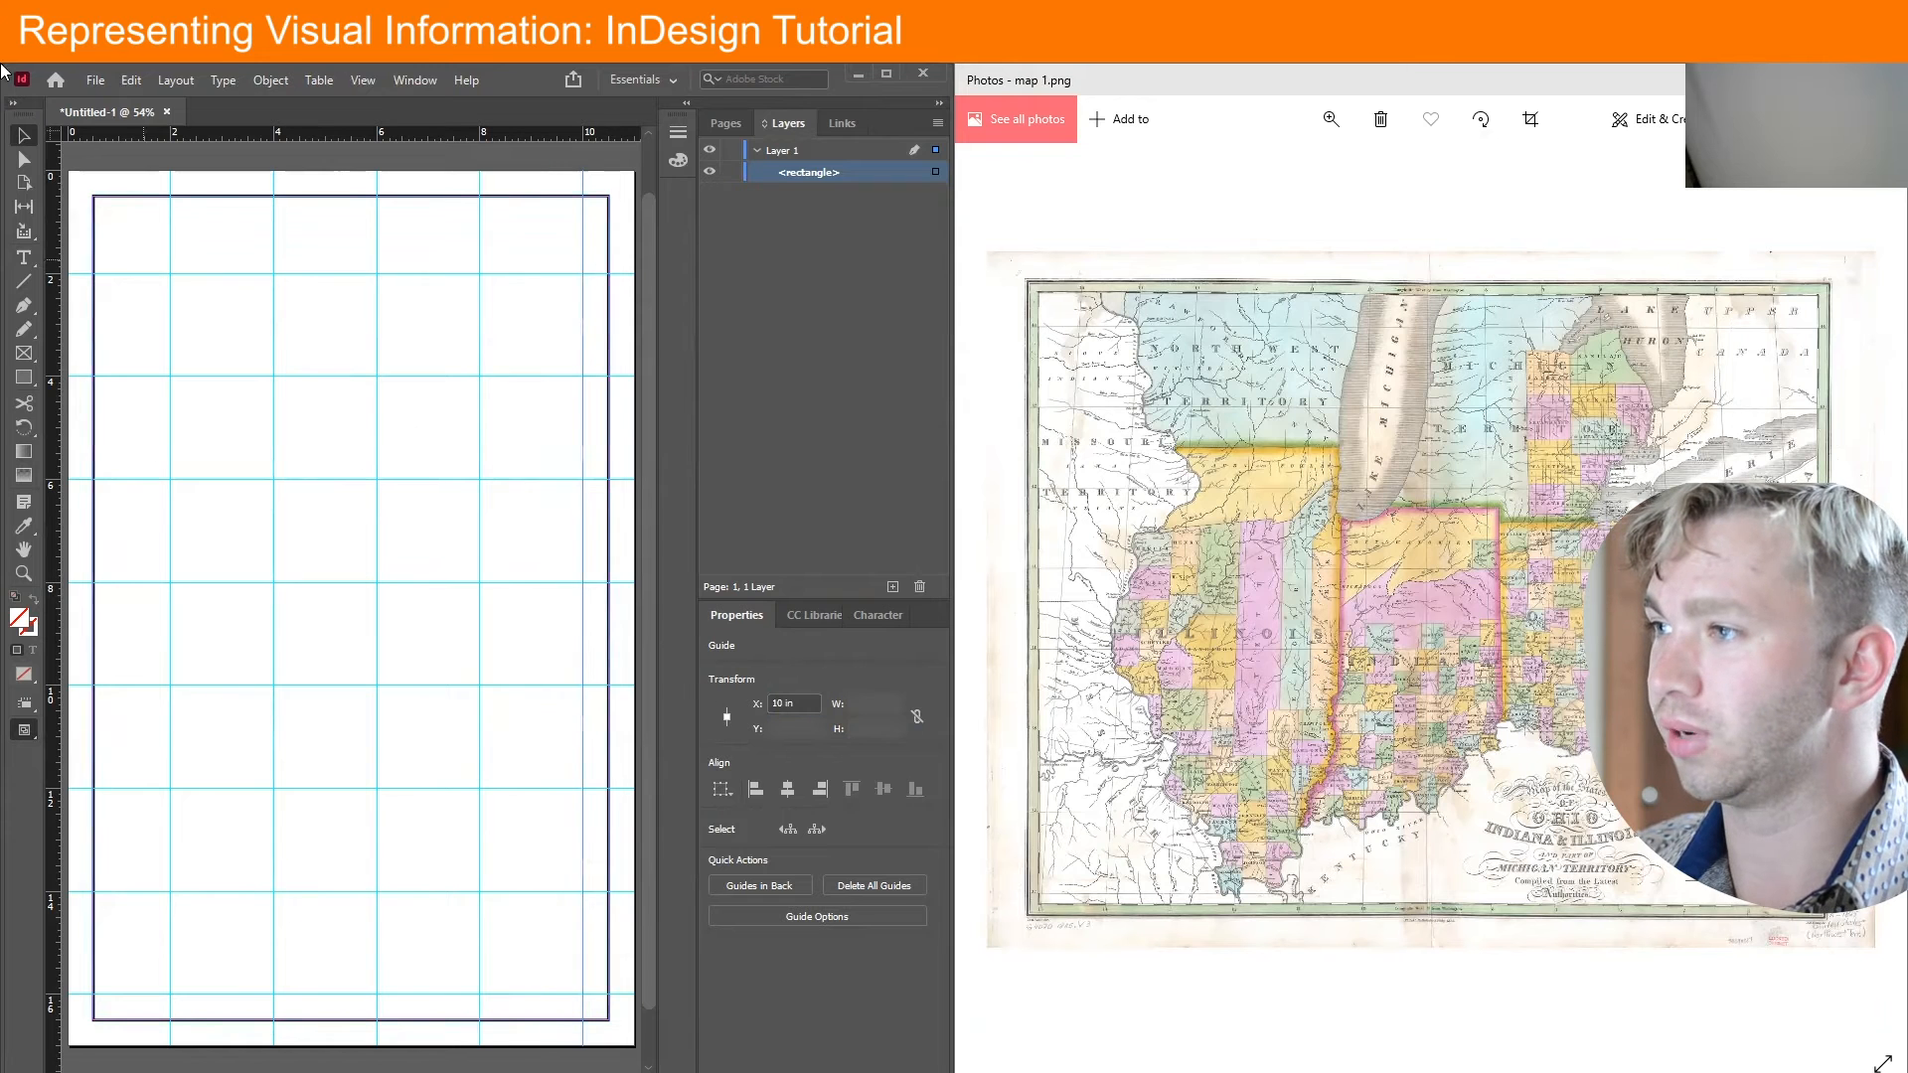
left_click(189, 220)
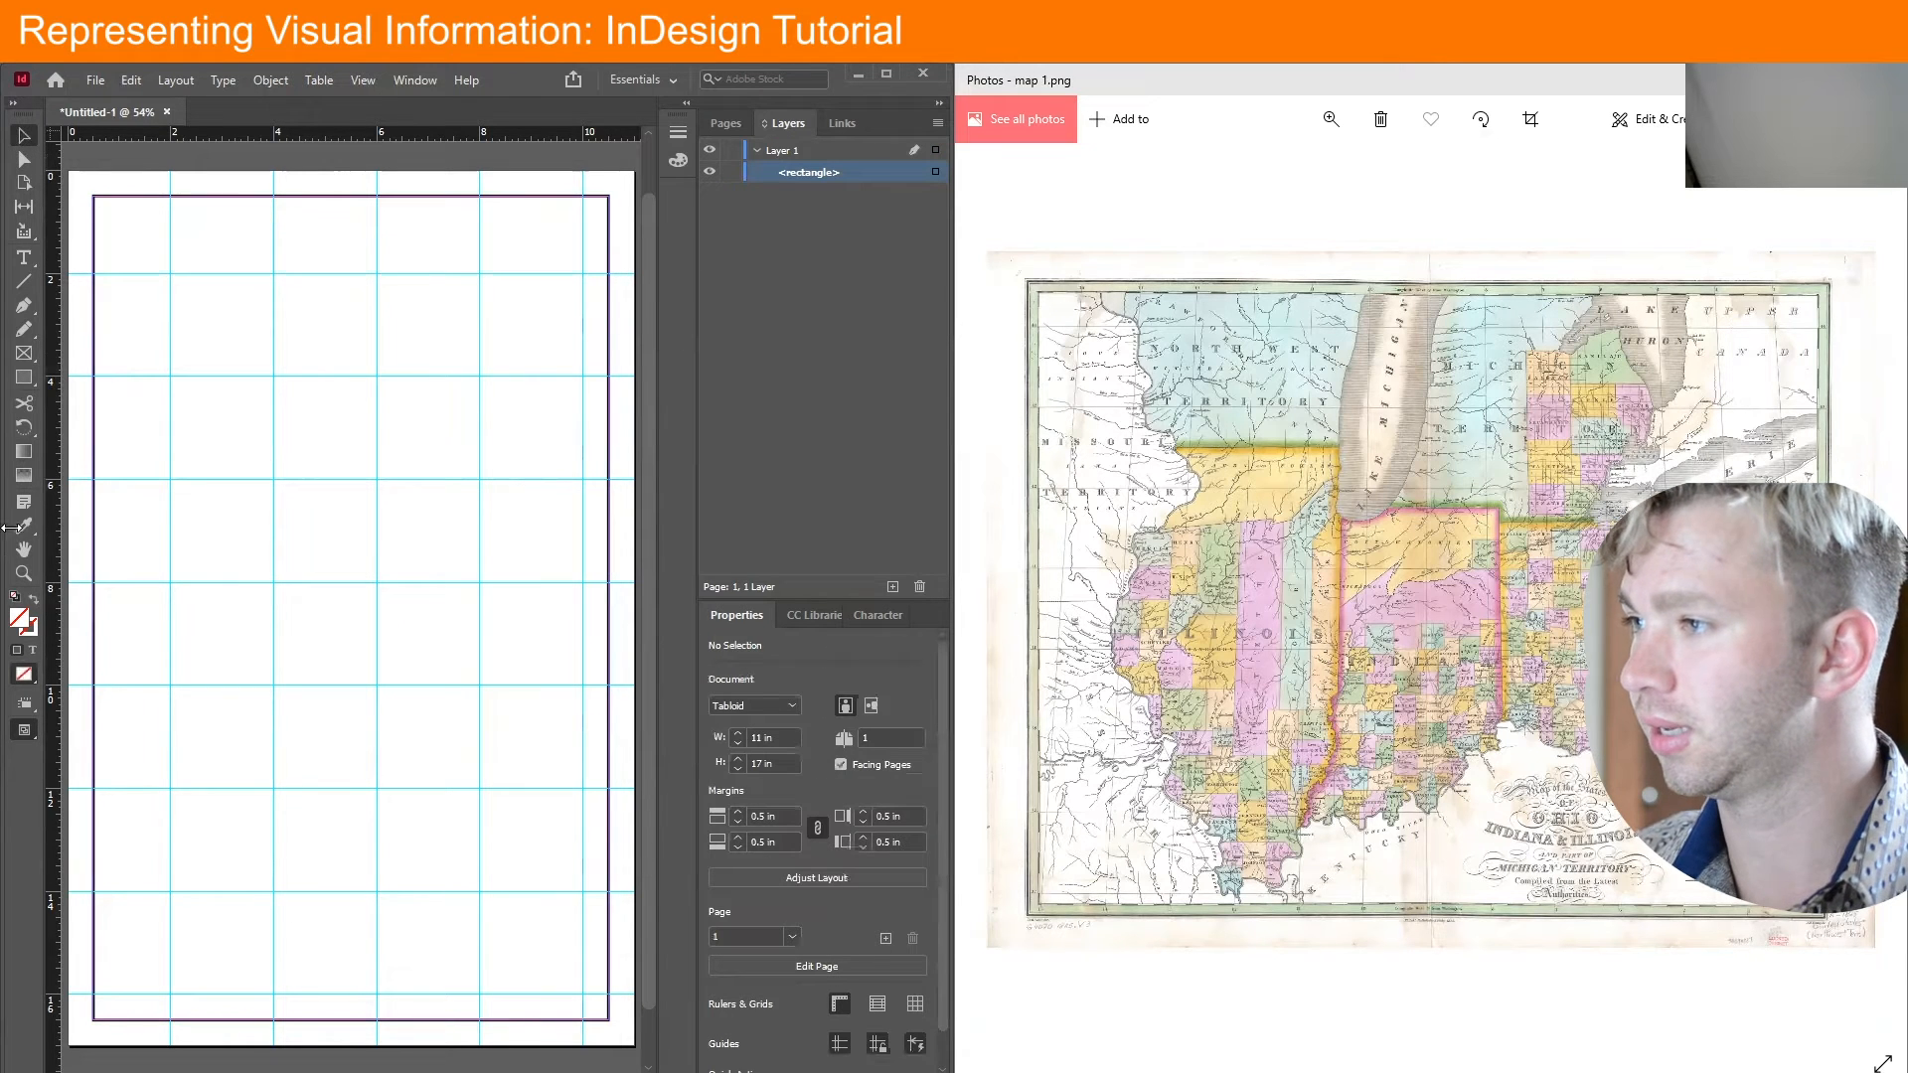
Draw straight vertical lines with the Line tool along the 2, 4 and 6 in guides, from the upper to the lower border edge
left_click(24, 281)
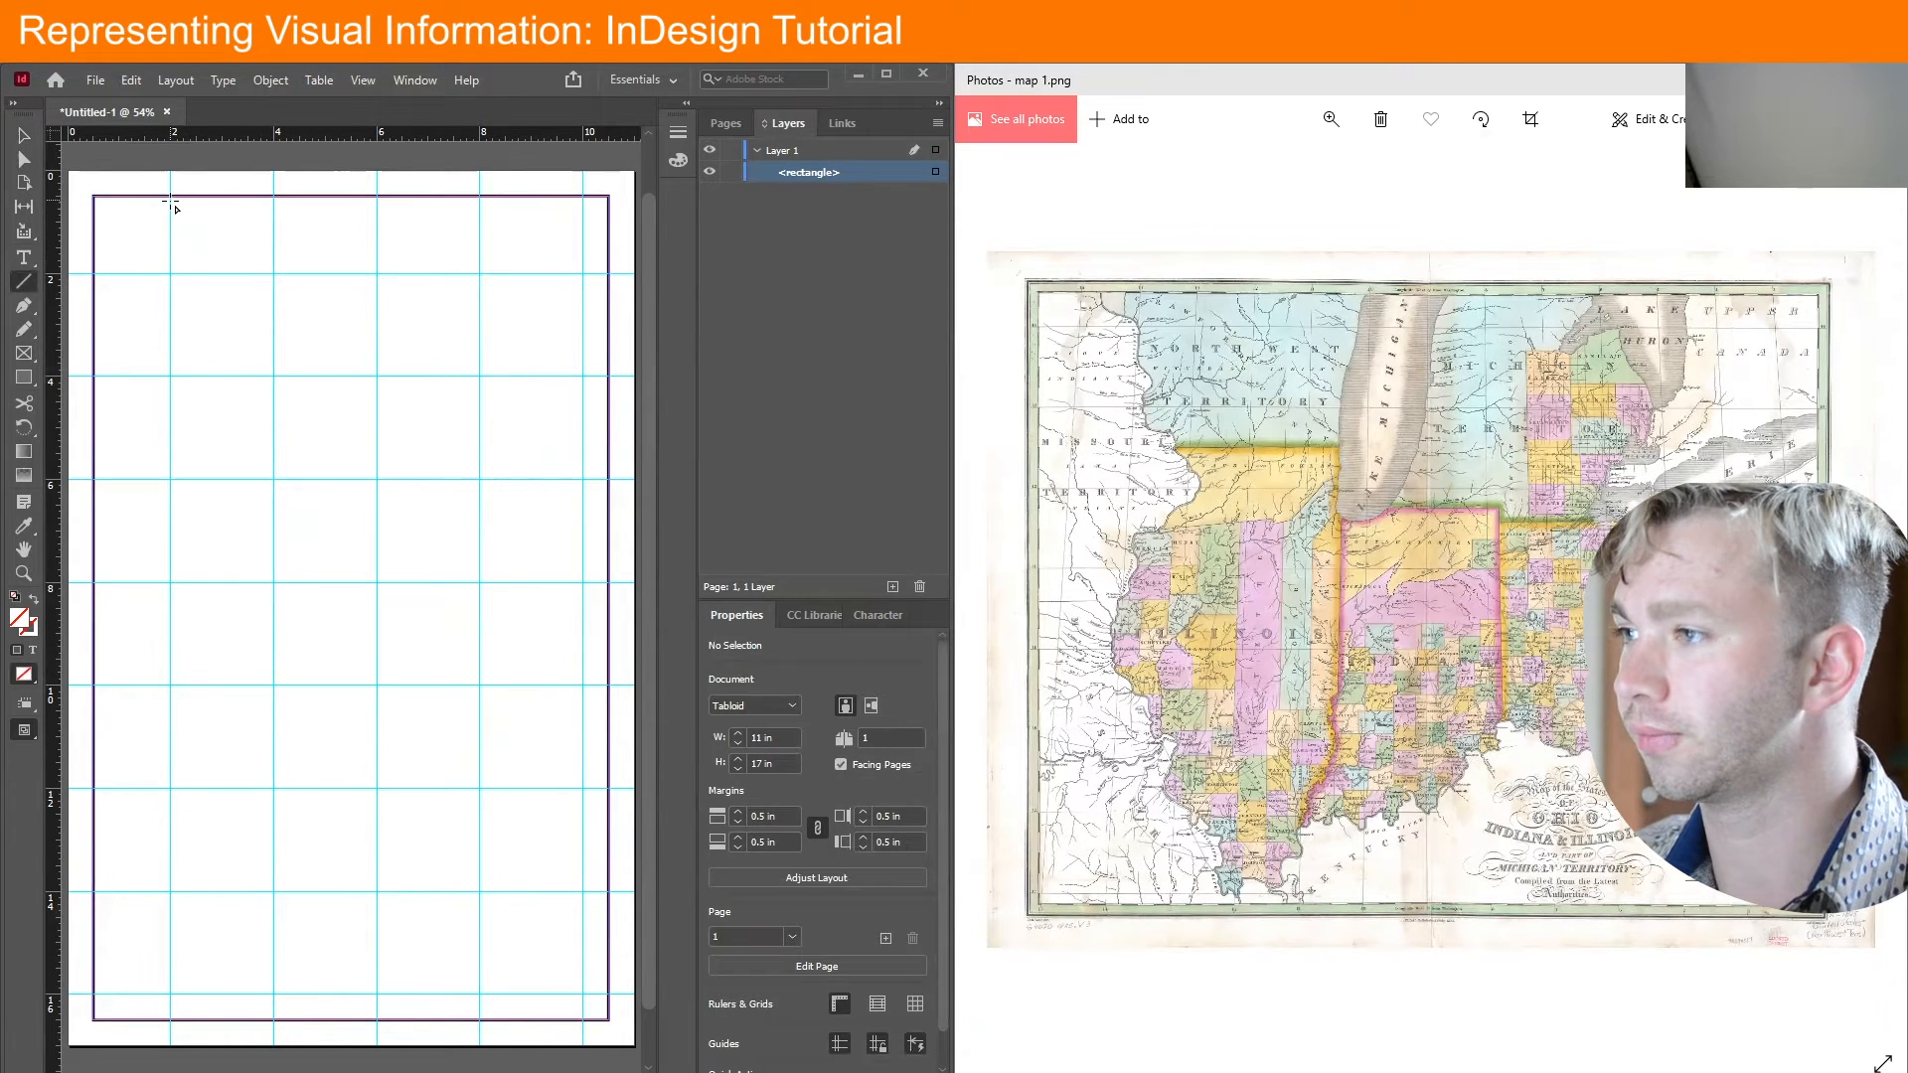
left_click_drag(170, 197, 171, 1020)
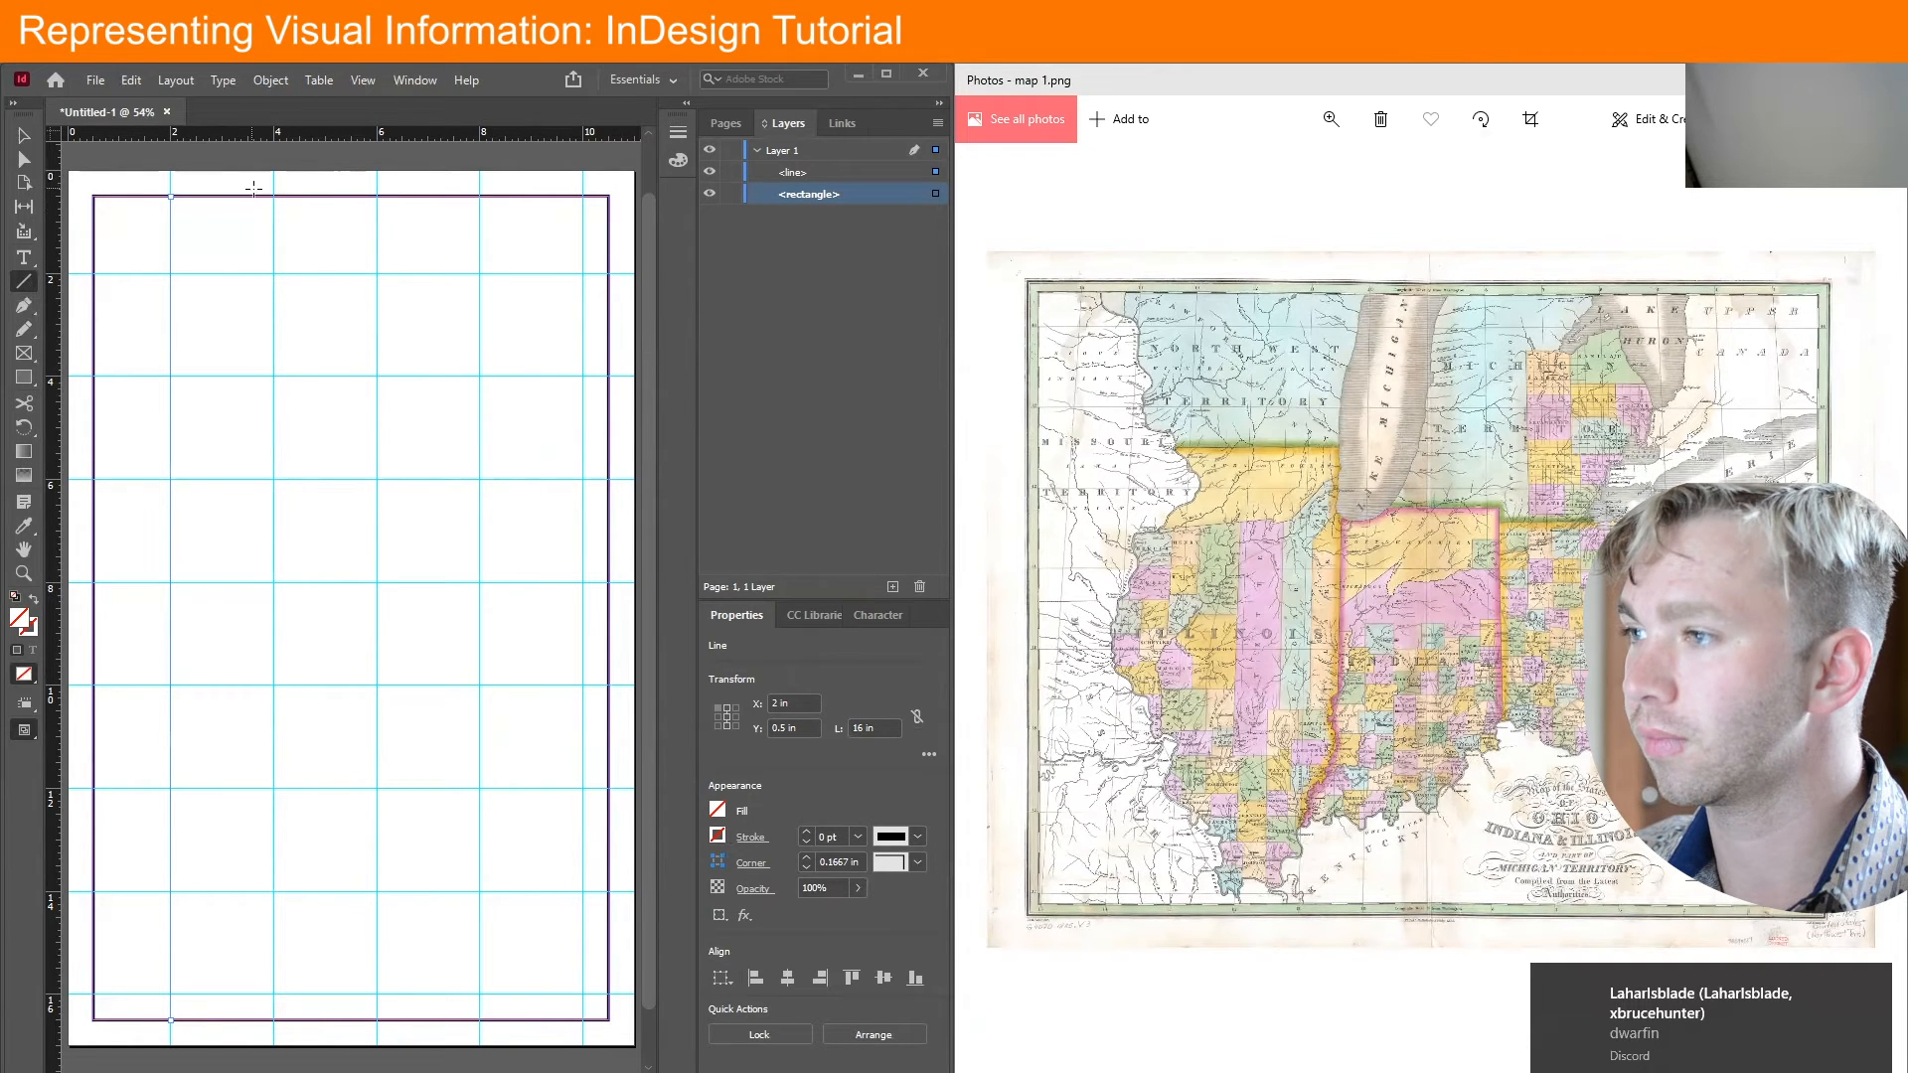
left_click_drag(274, 199, 295, 1023)
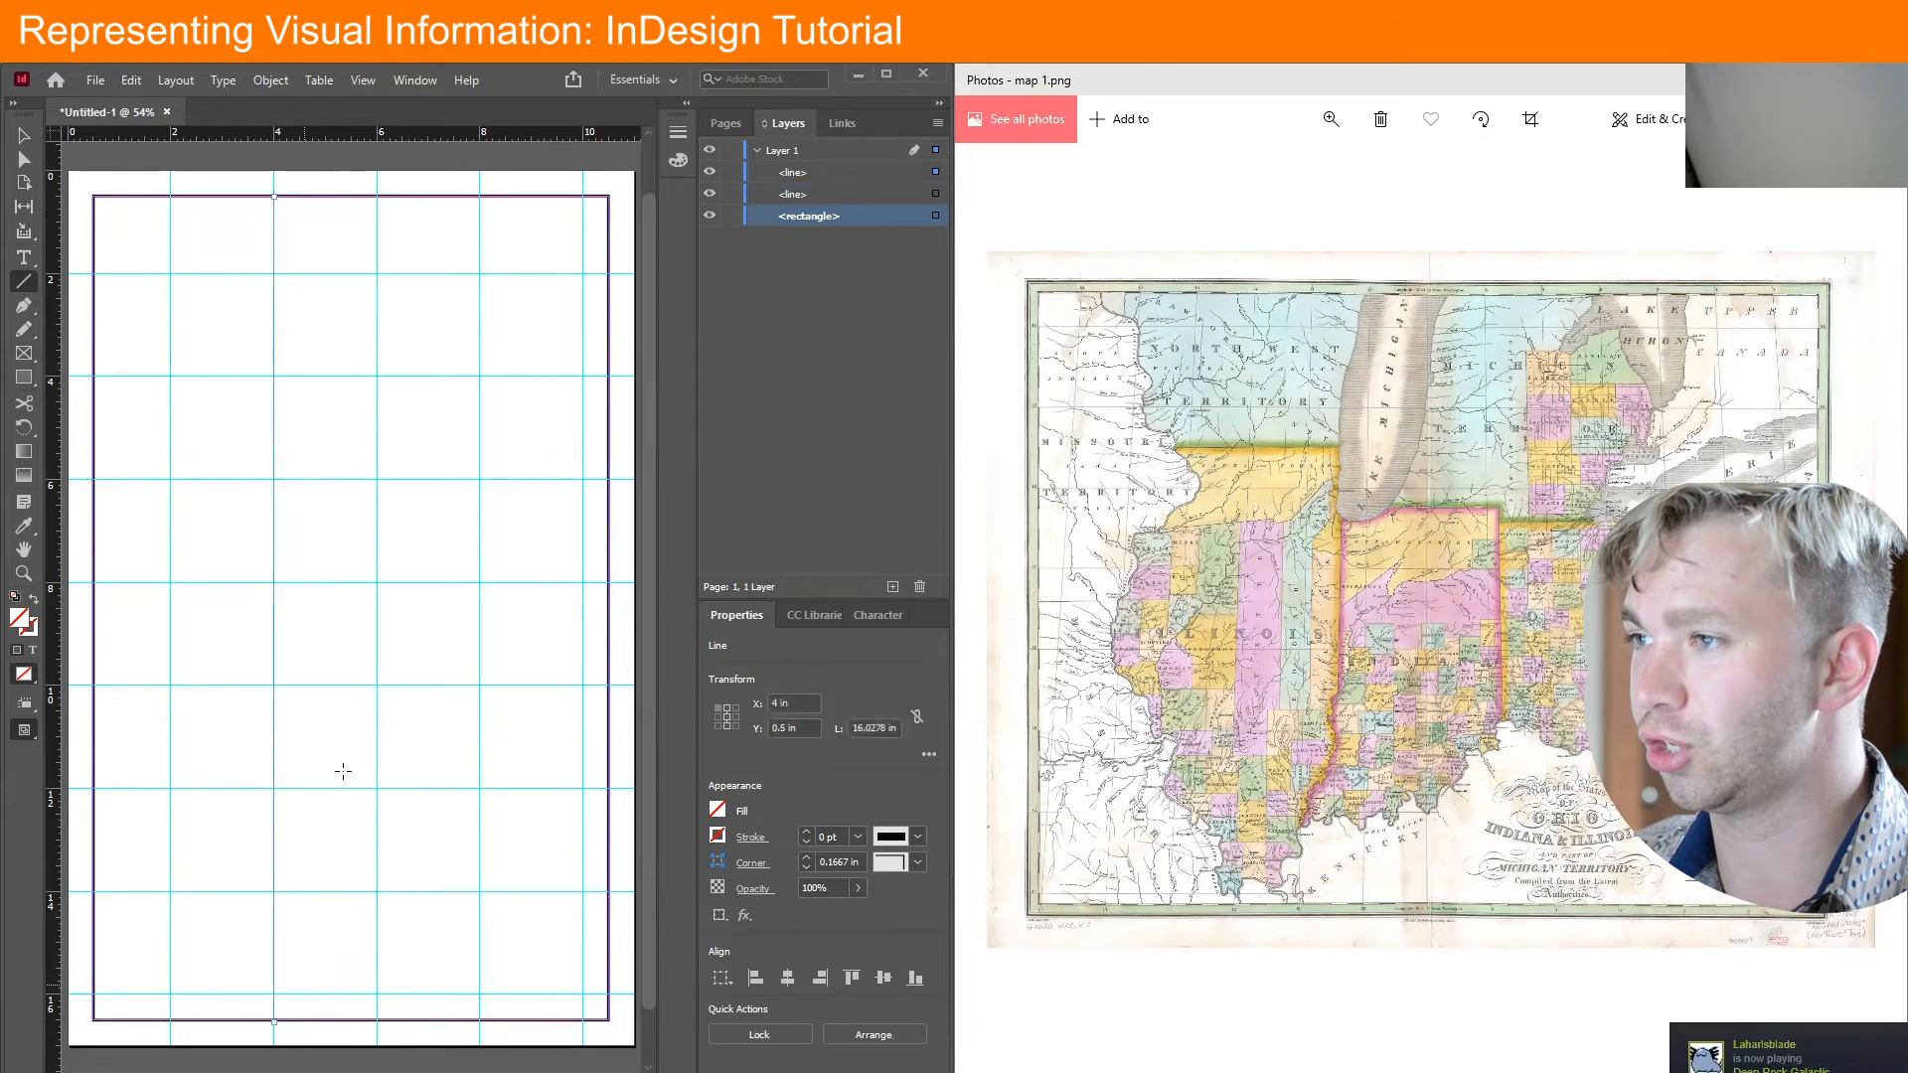
left_click_drag(382, 198, 432, 1023)
Try to select the drawn vertical lines on the page and undo the accidental move of the border rectangle
key("v")
left_click(167, 247)
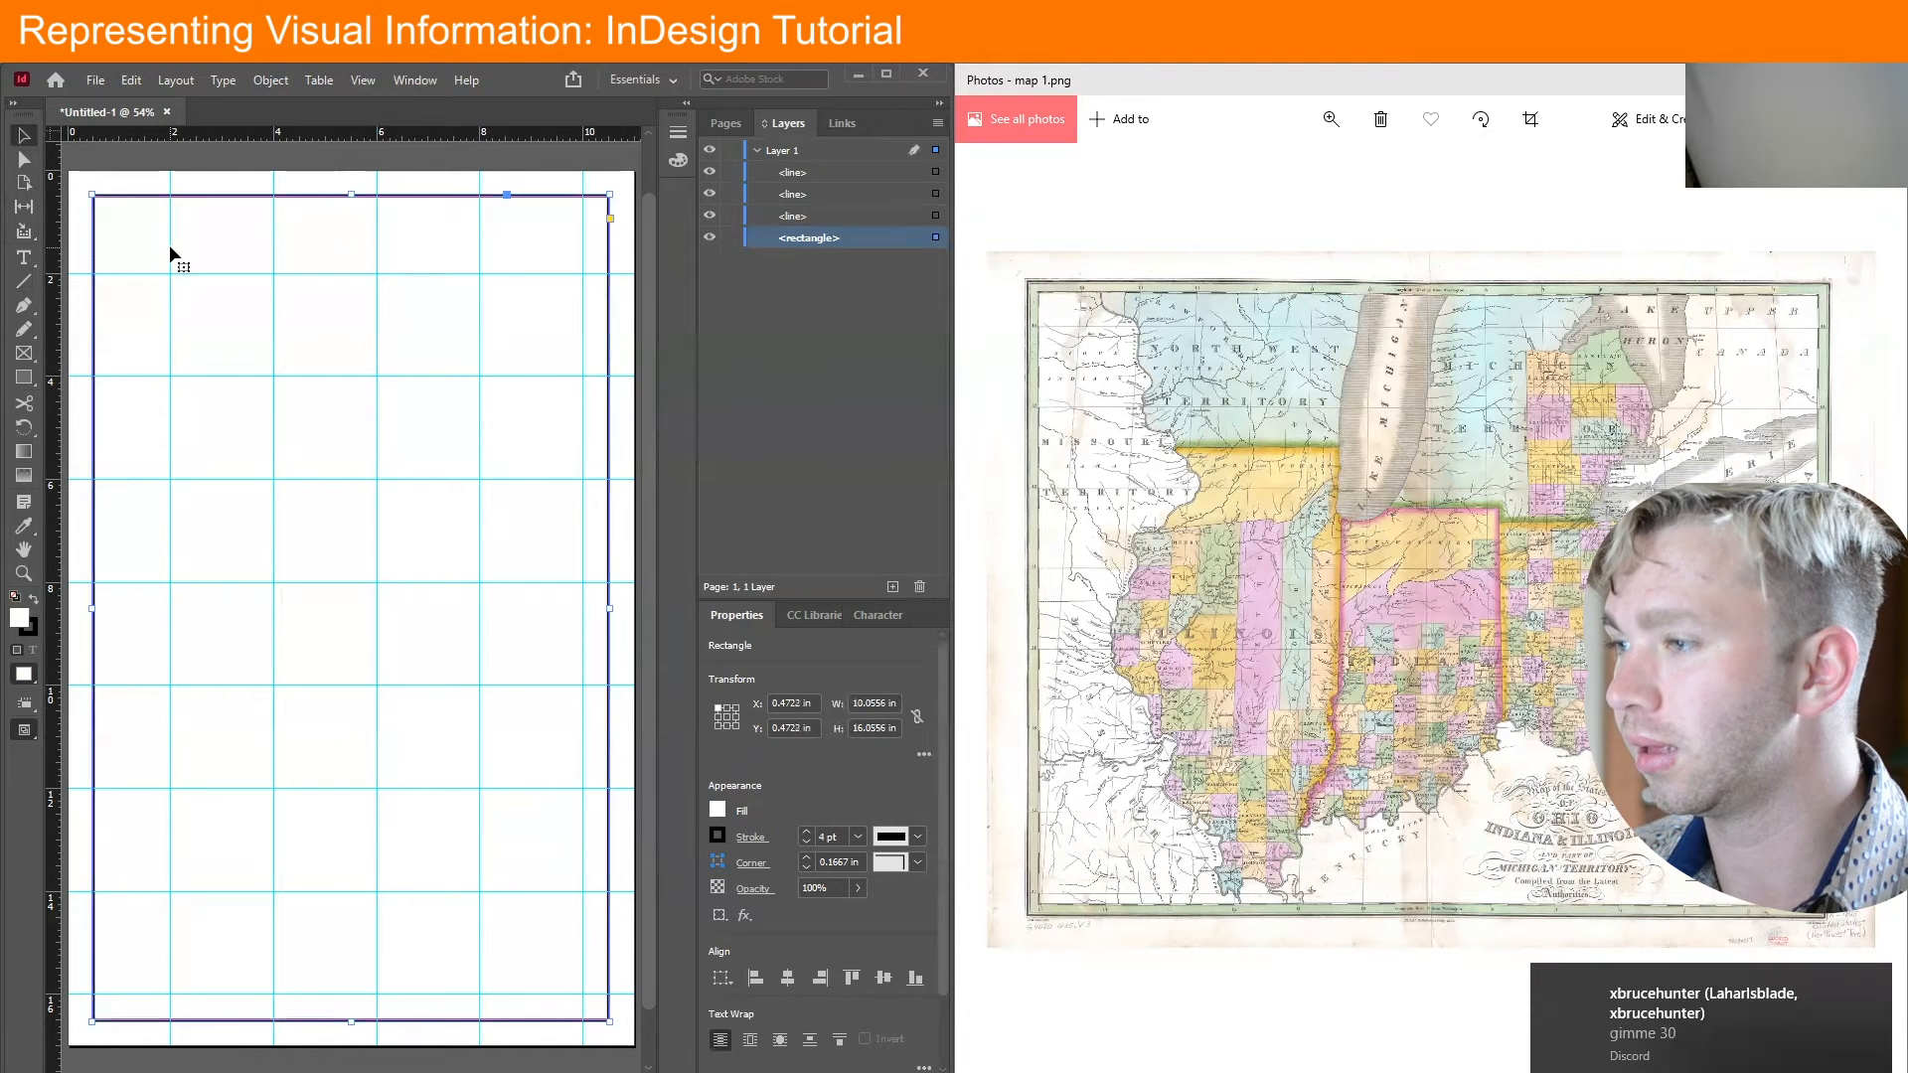
left_click_drag(170, 250, 150, 243)
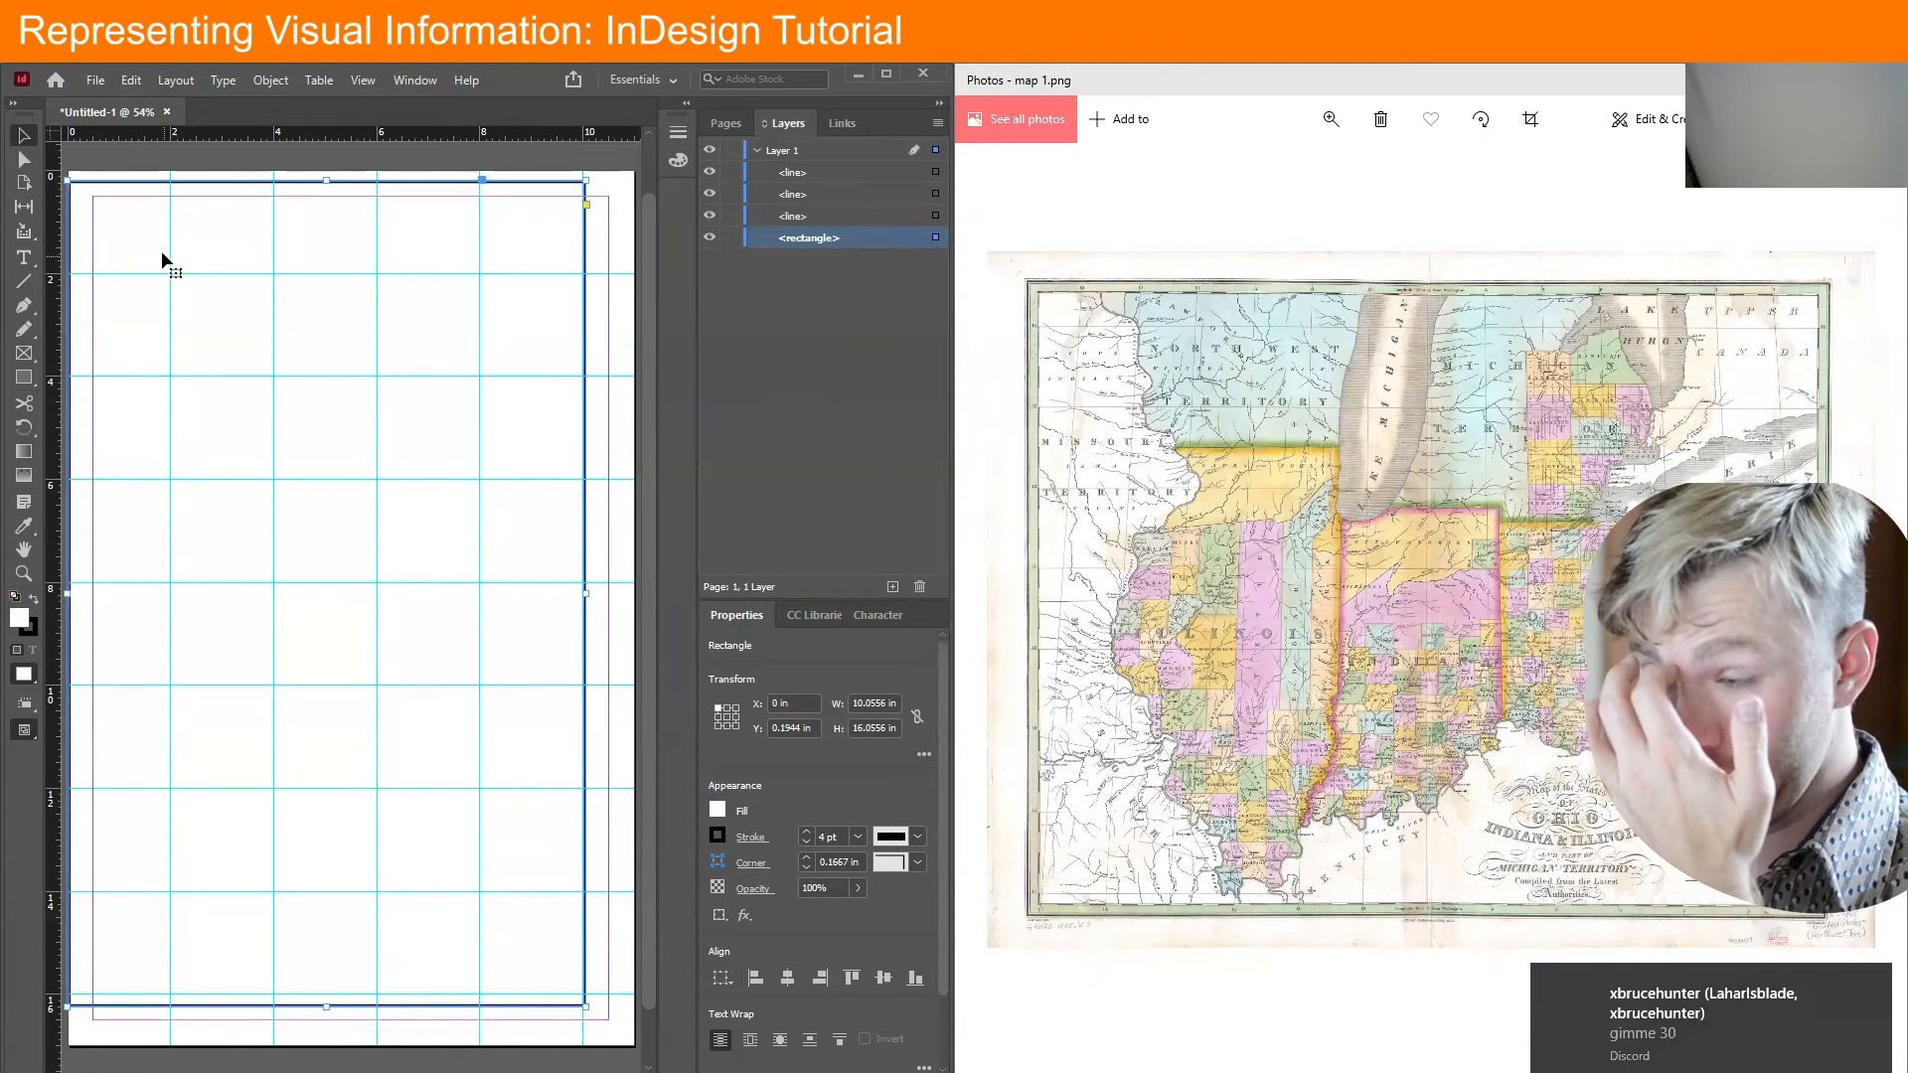
key("ctrl+z")
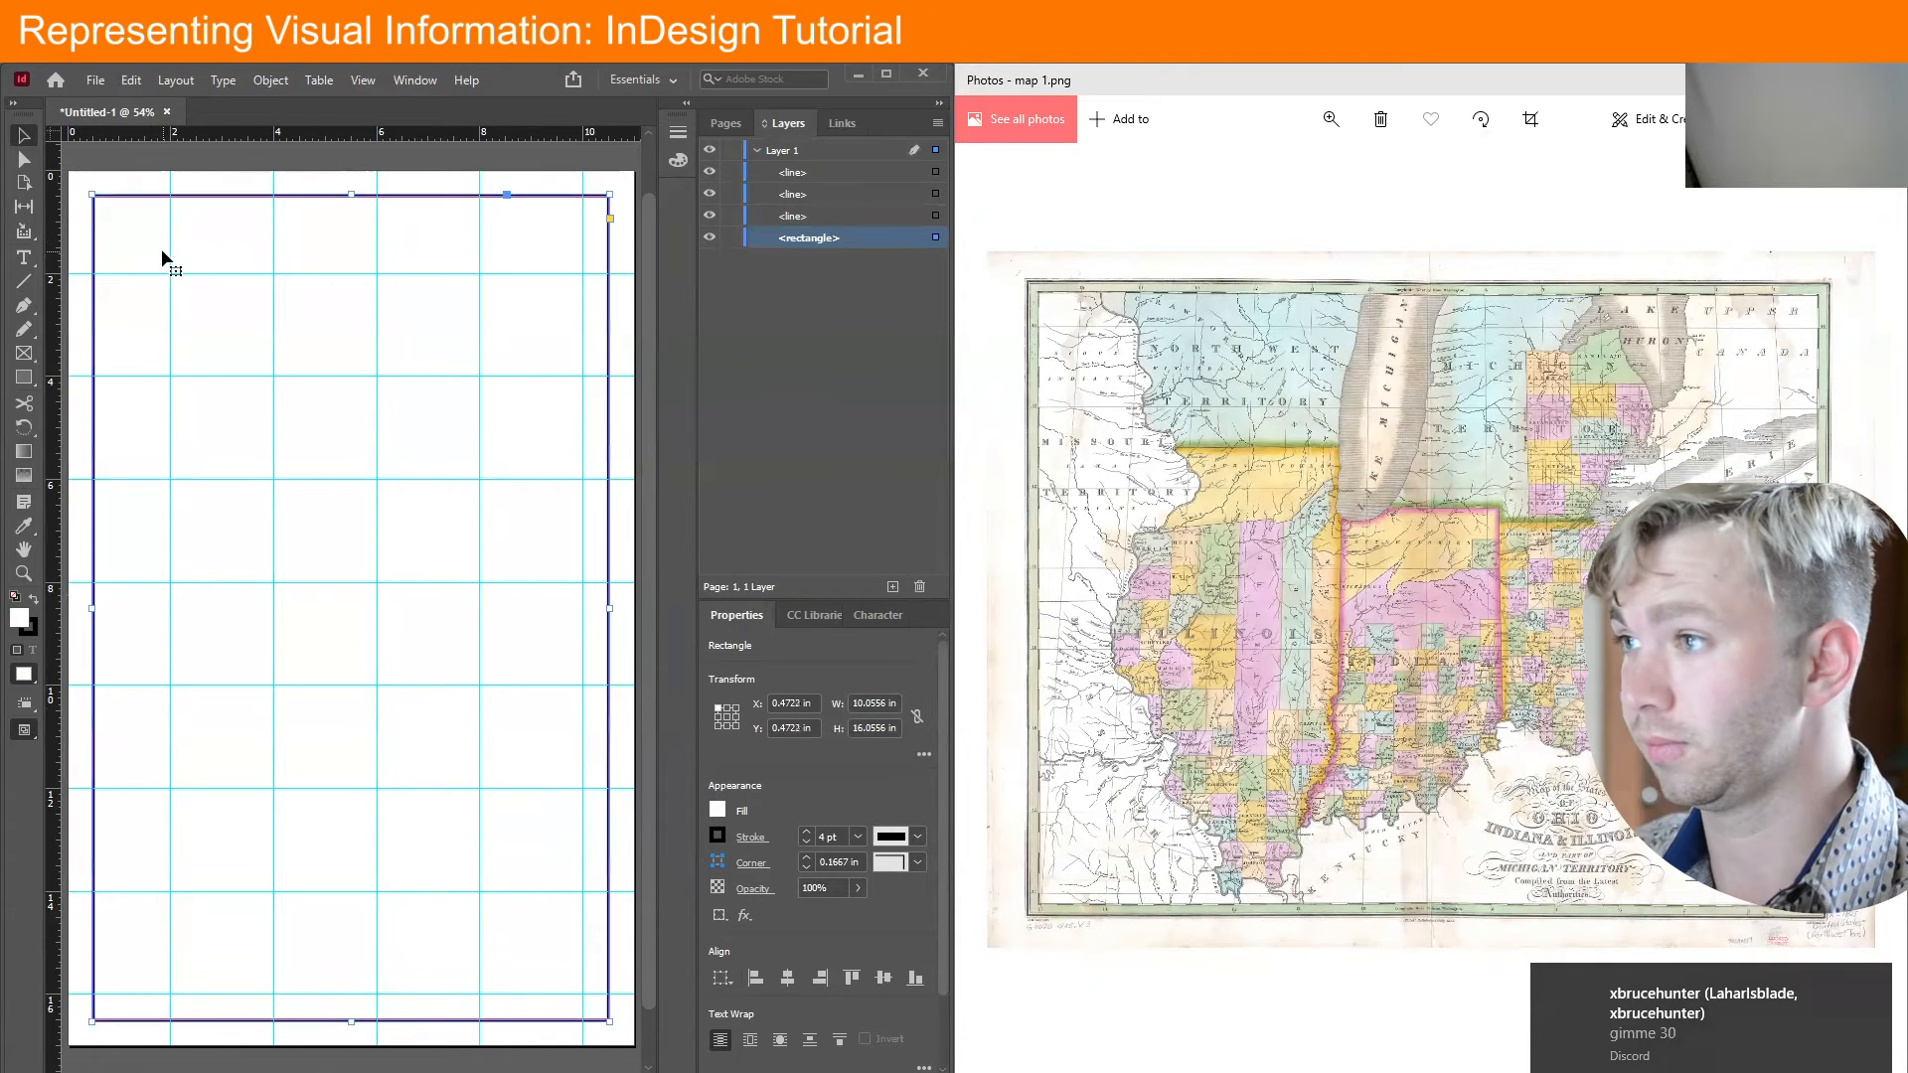
left_click(170, 191)
left_click(276, 195)
left_click(244, 180)
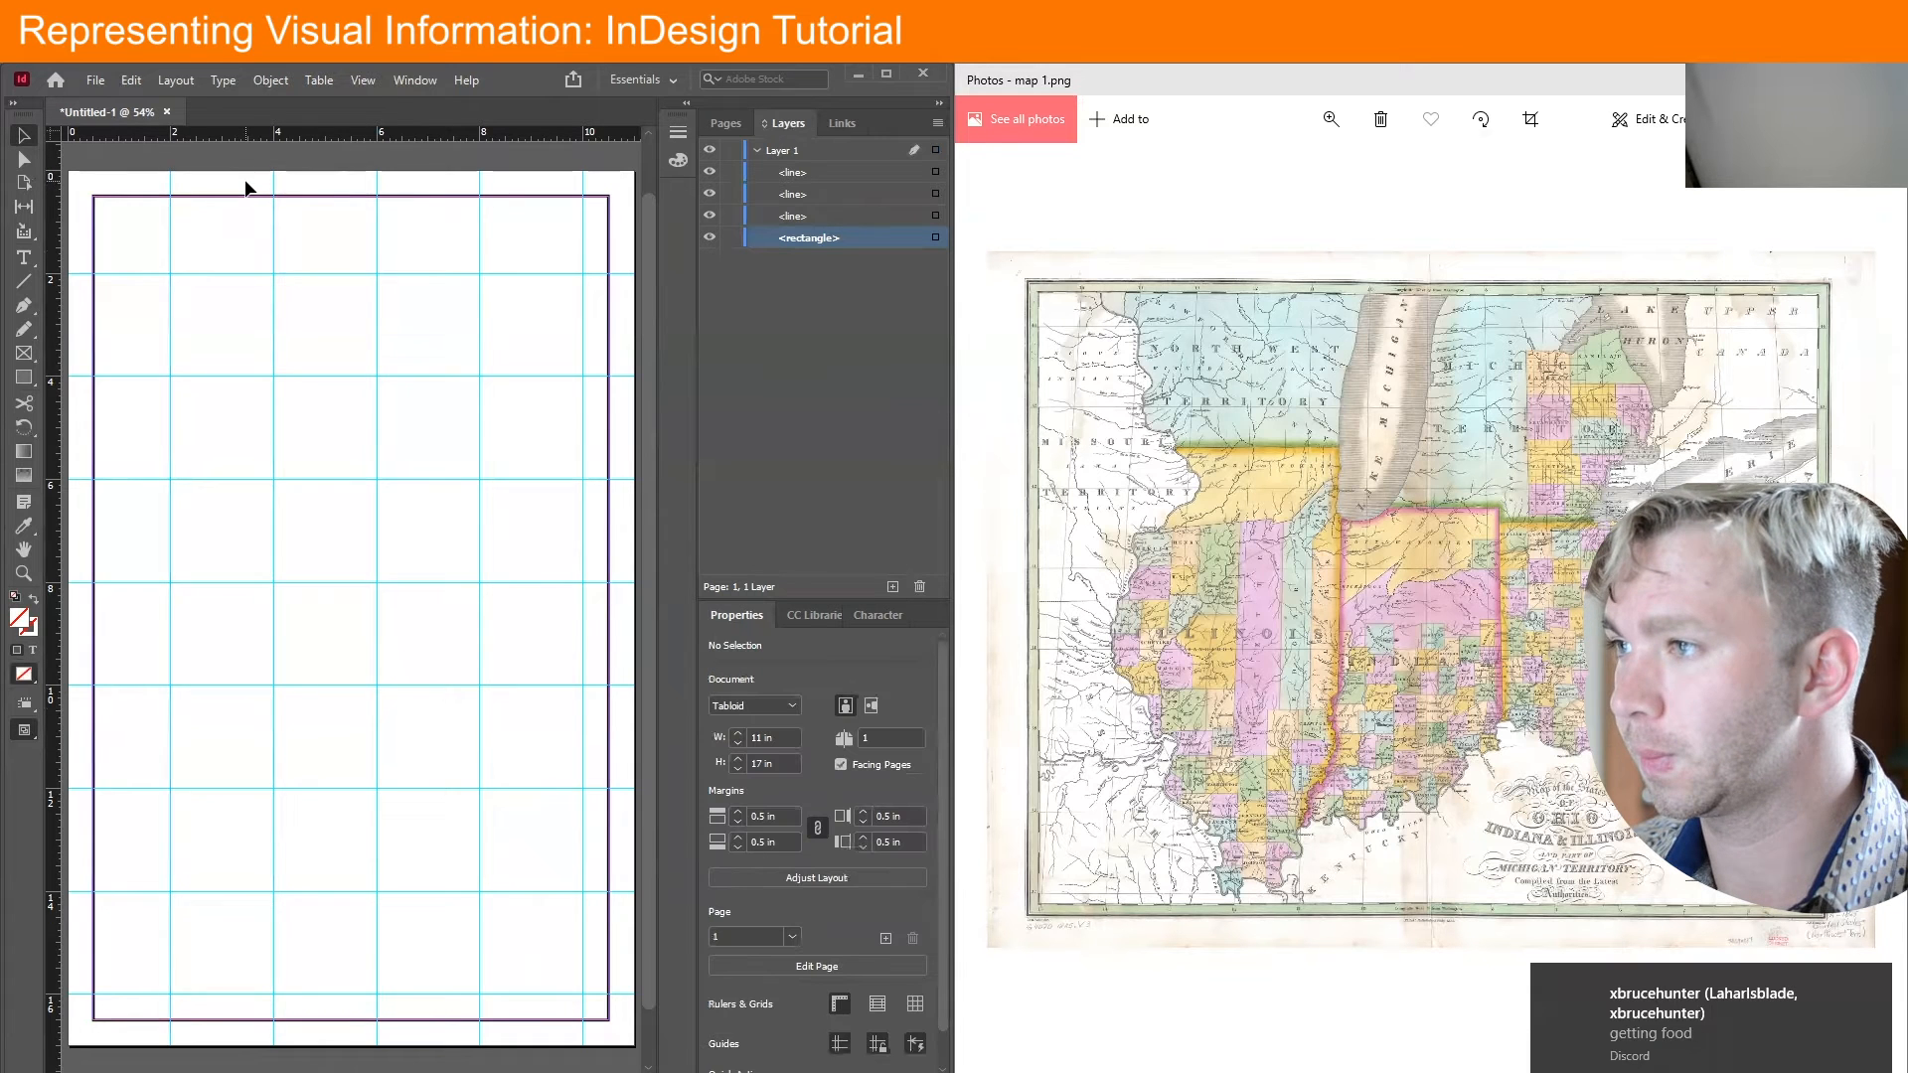
Try selecting the vertical lines with the guides hidden, undo the accidental change, and show the guides again
key("ctrl+semicolon")
left_click_drag(412, 438, 111, 382)
key("ctrl+z")
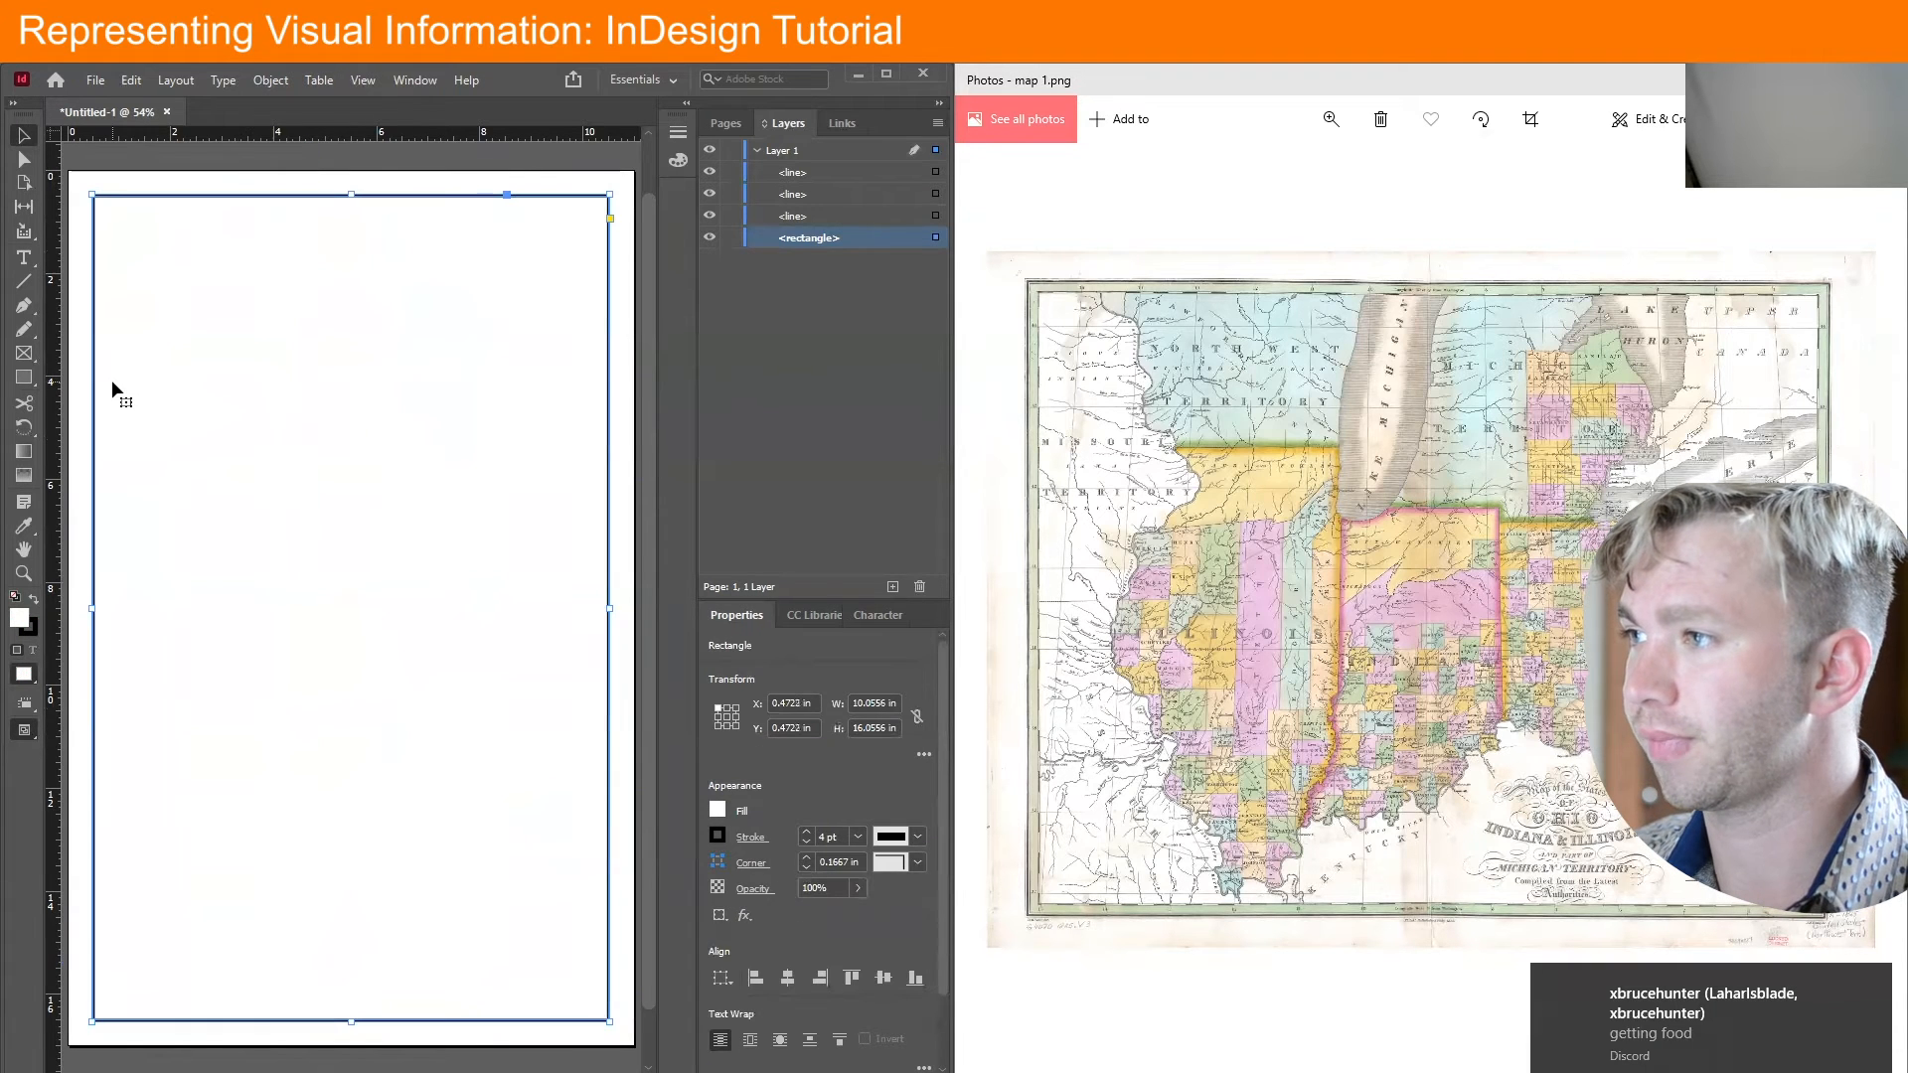
key("ctrl+semicolon")
left_click(107, 158)
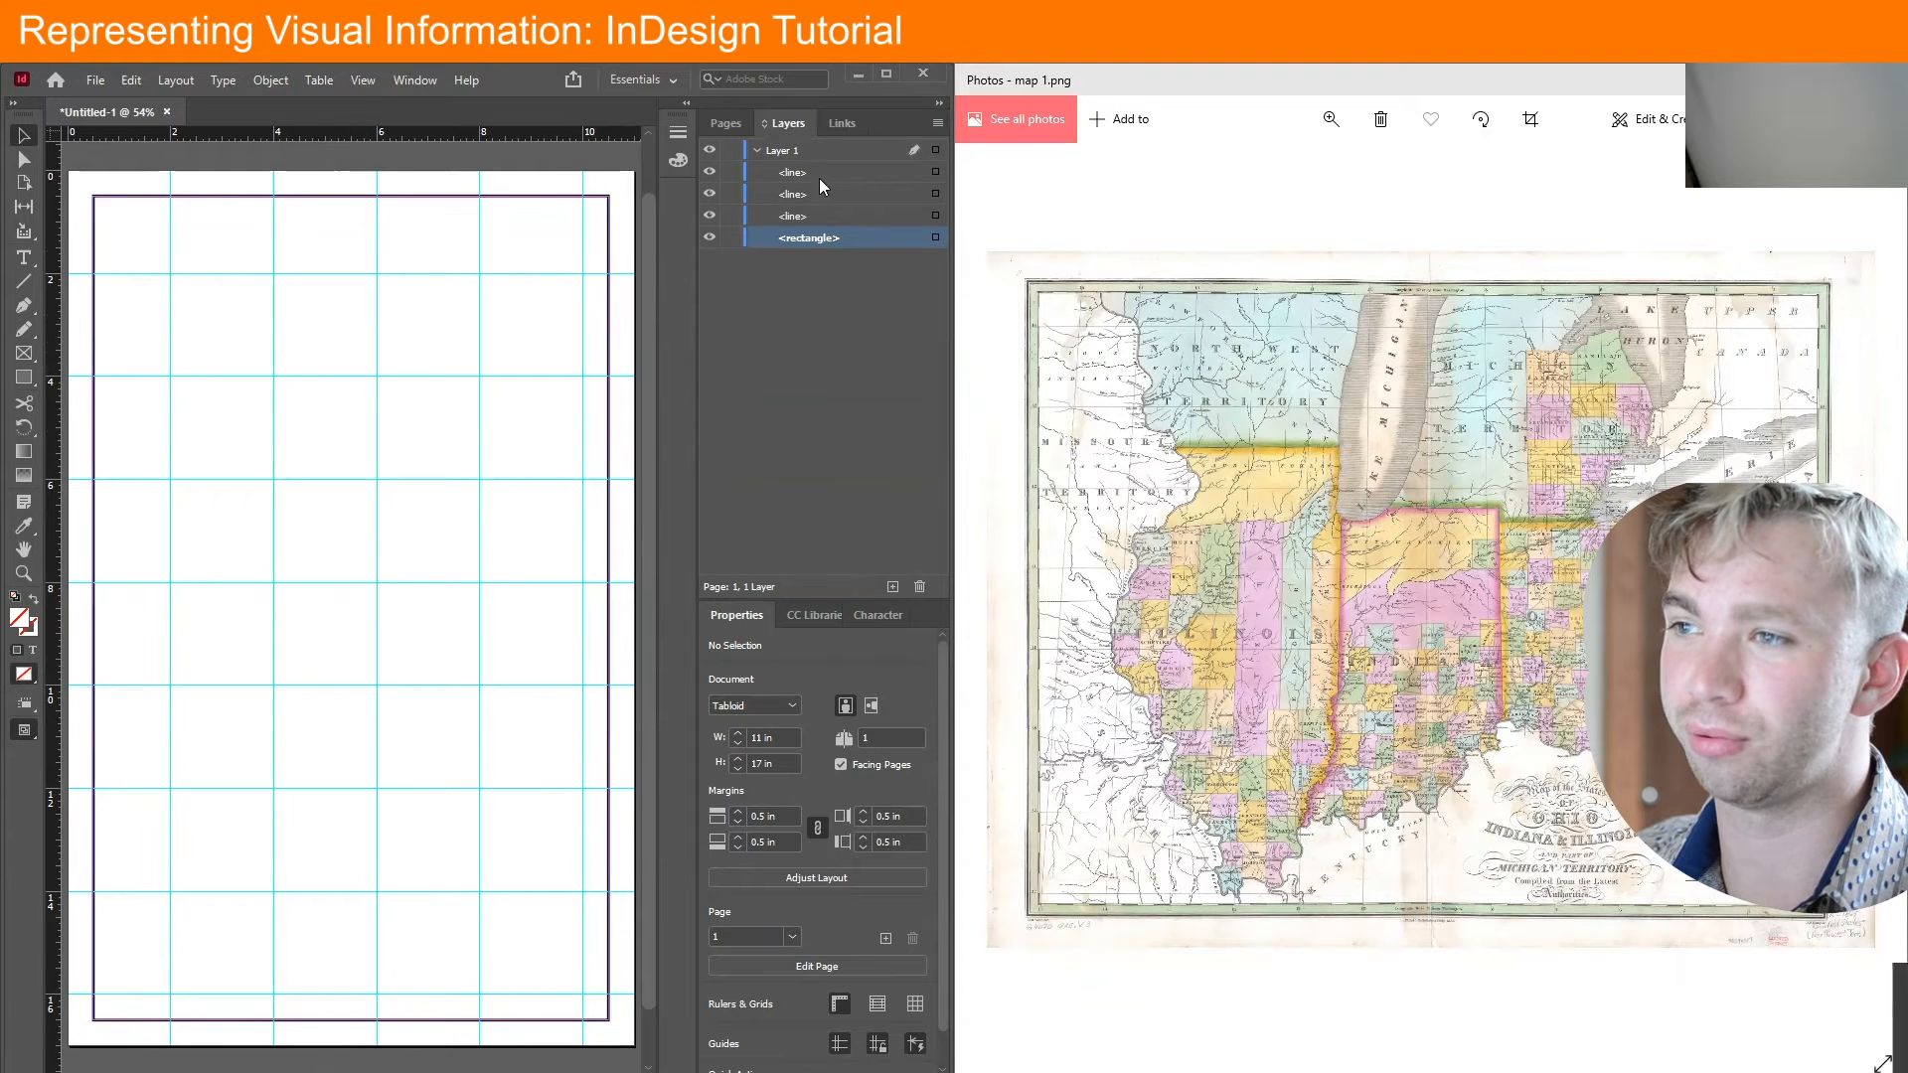
Try picking the vertical lines individually through their layer entries and clear the selection
left_click(784, 178)
left_click(789, 197)
left_click(792, 216)
left_click(786, 177)
left_click(792, 199)
left_click(793, 217)
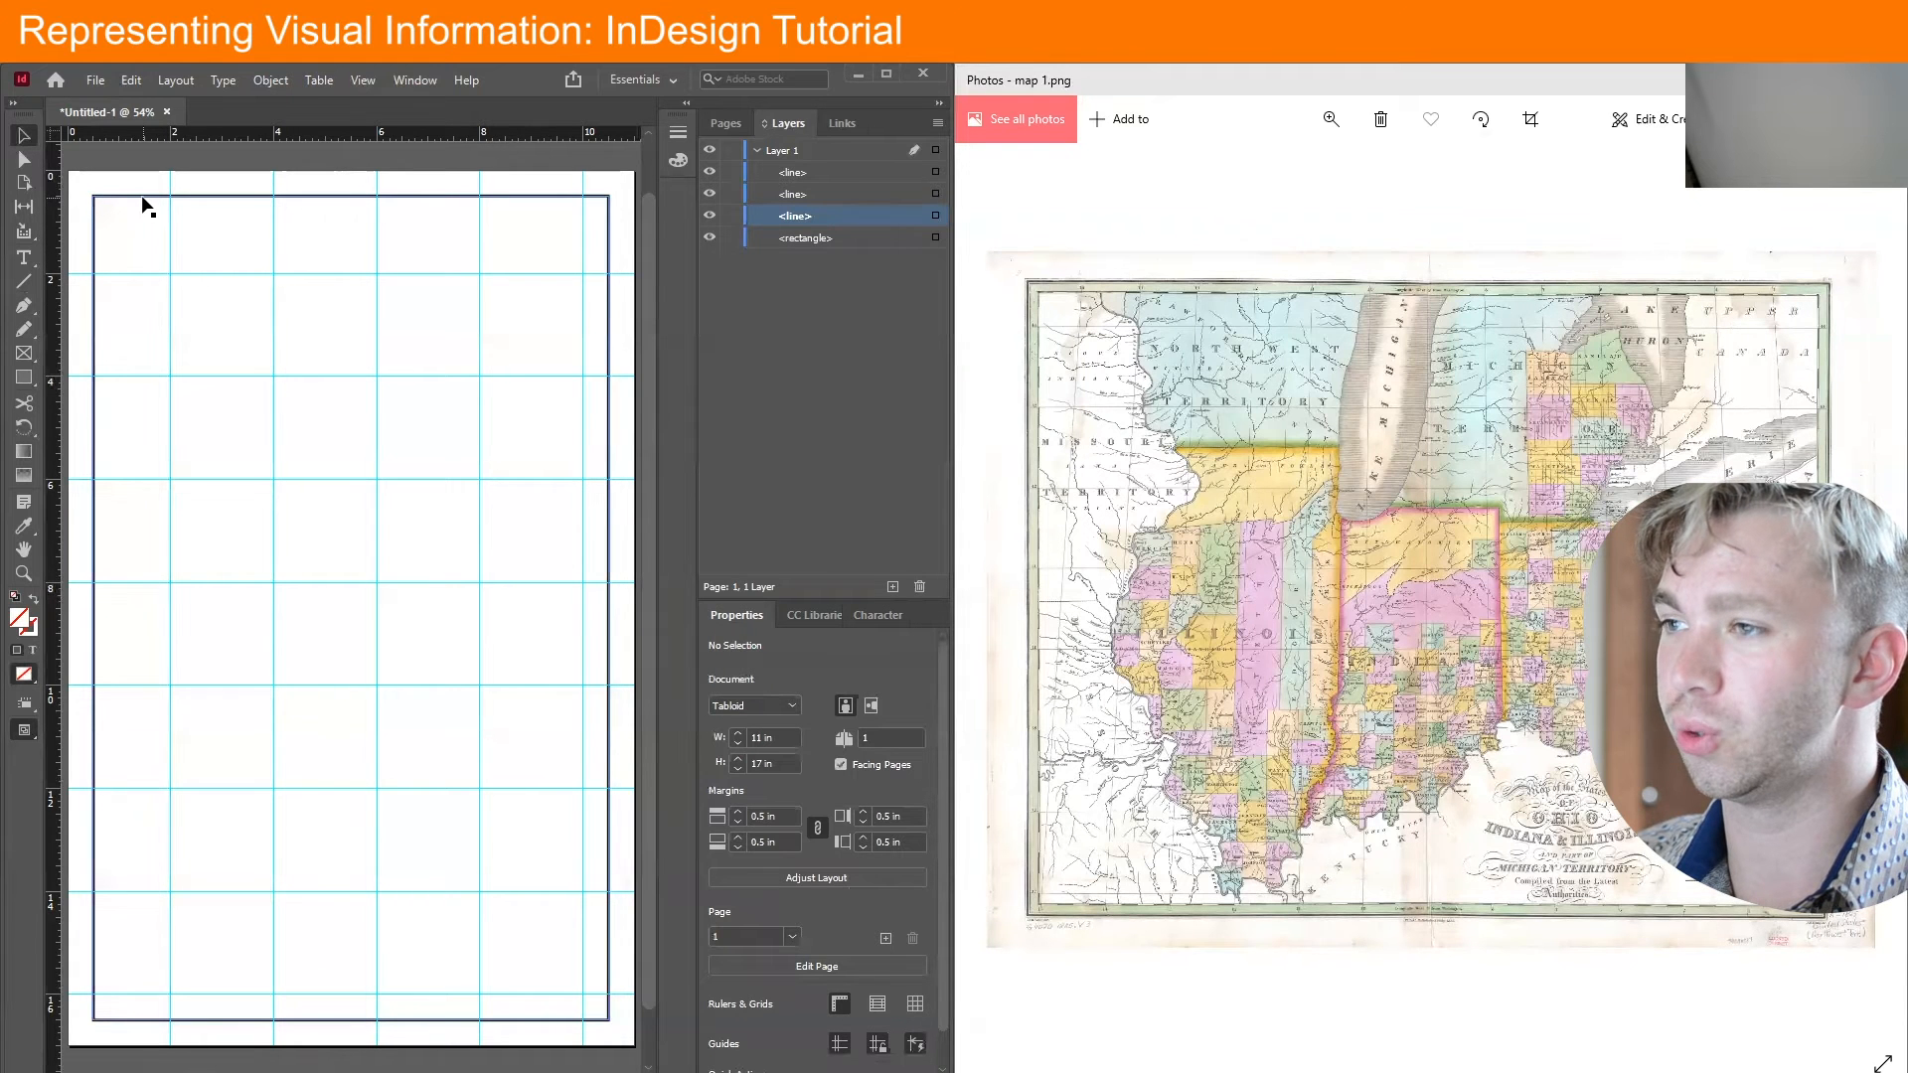
left_click(935, 215)
left_click(935, 172)
left_click(426, 217)
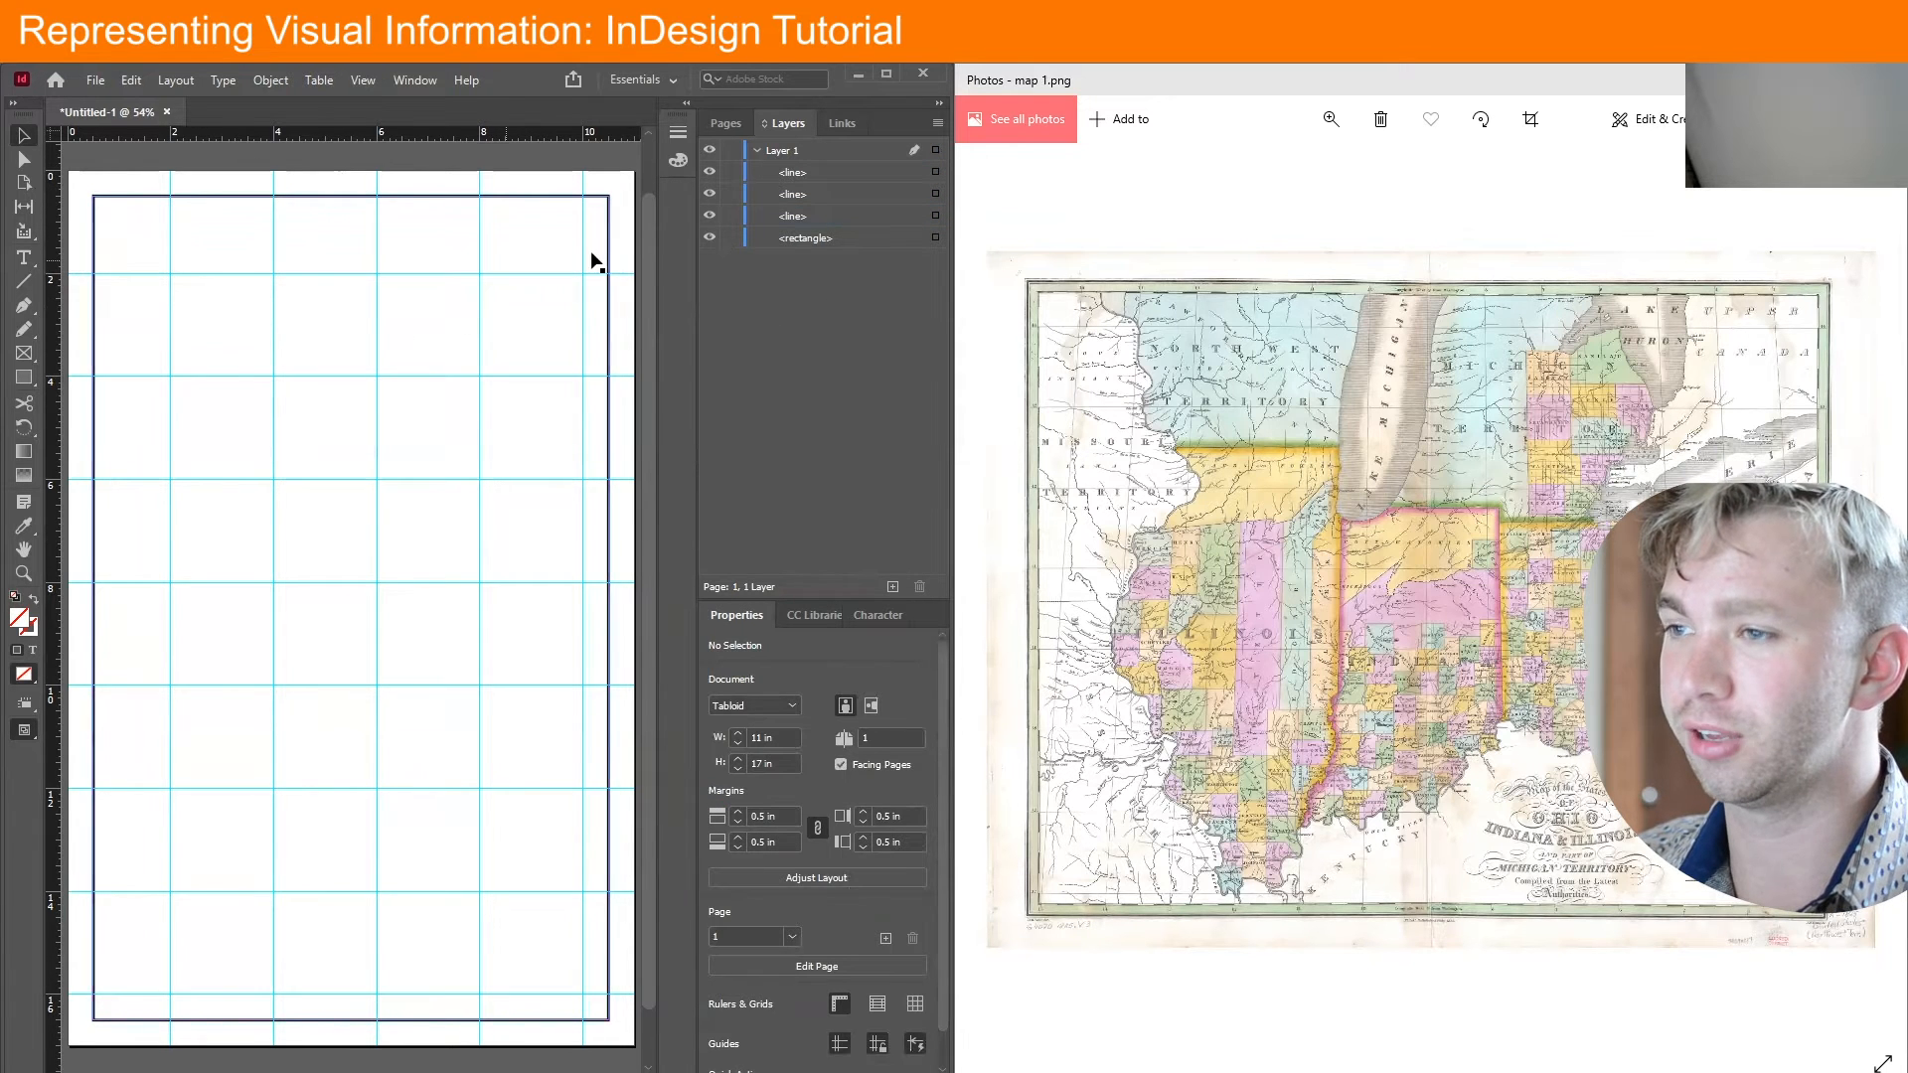
Lock the border rectangle in the layer stack and toggle its visibility off and on
left_click(733, 237)
left_click_drag(296, 408, 340, 471)
key("ctrl+z")
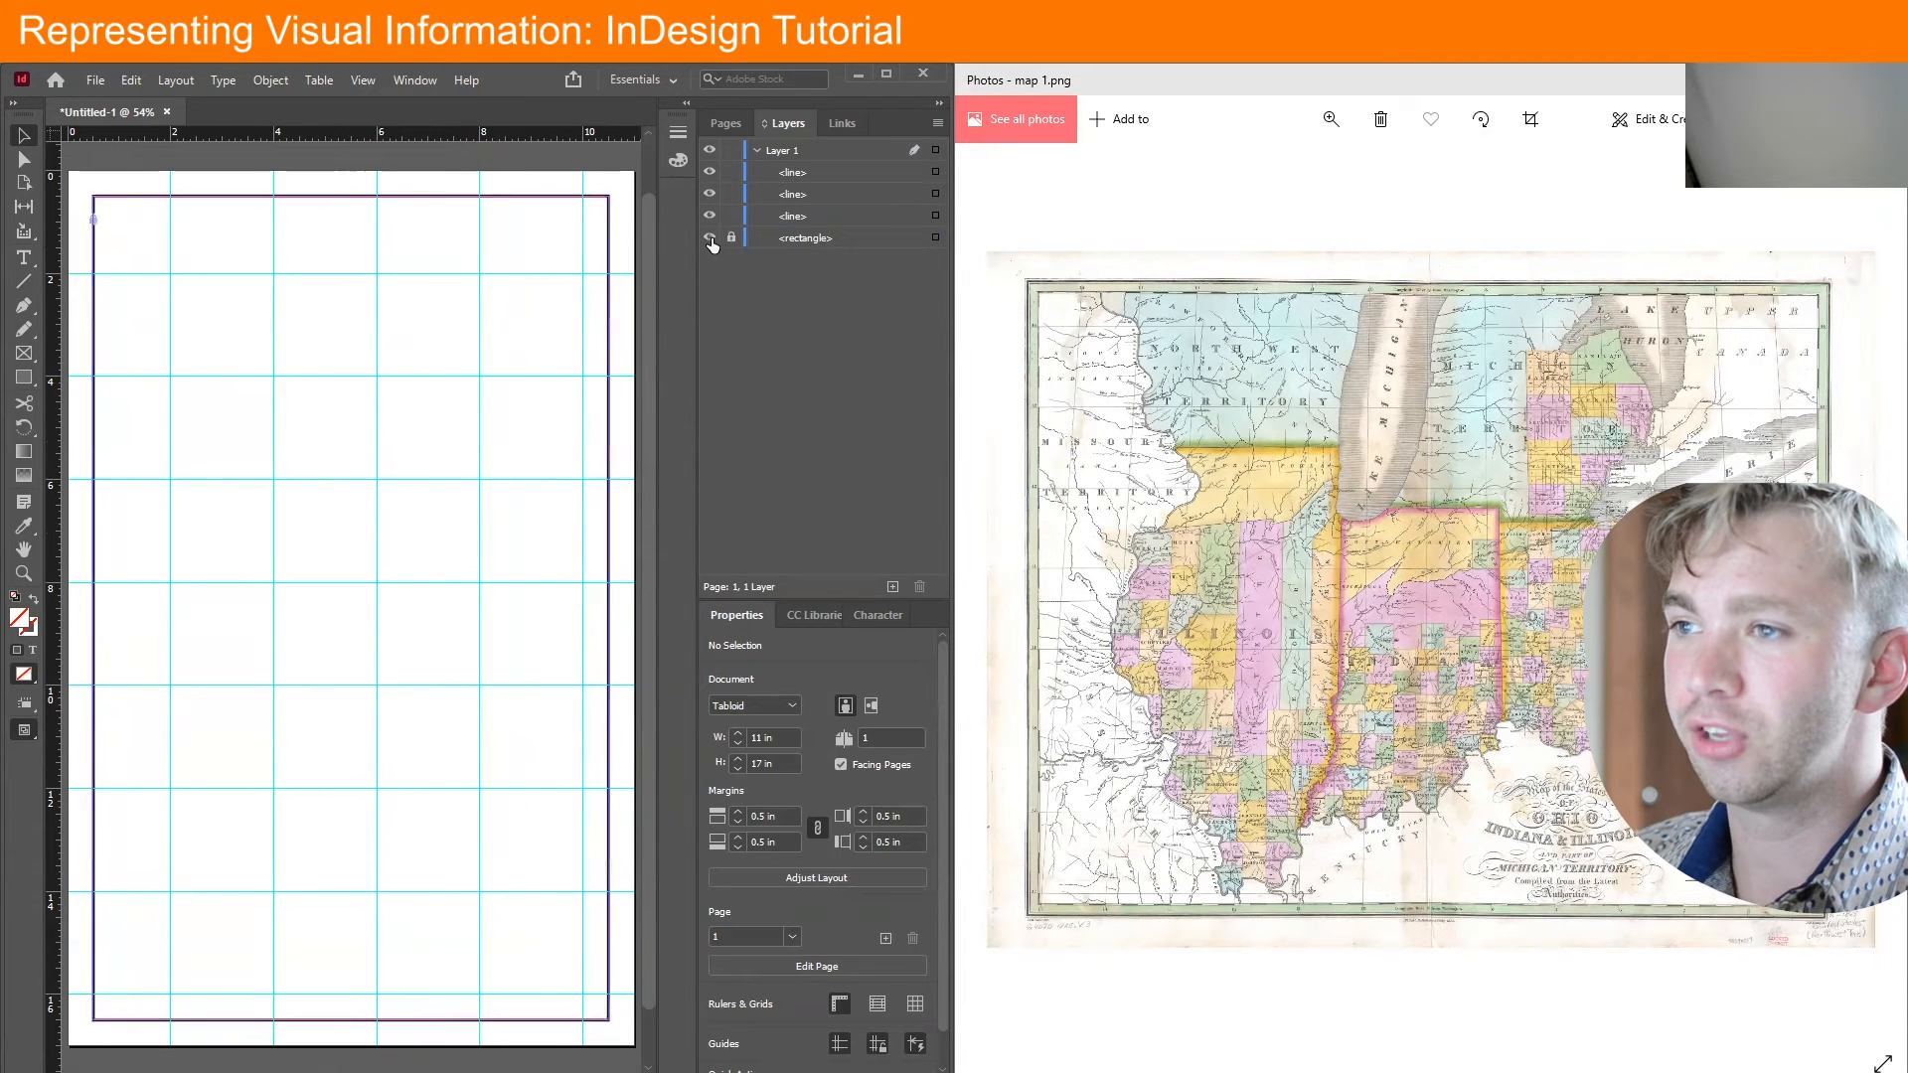
left_click(708, 237)
left_click(708, 237)
left_click(707, 237)
left_click(708, 238)
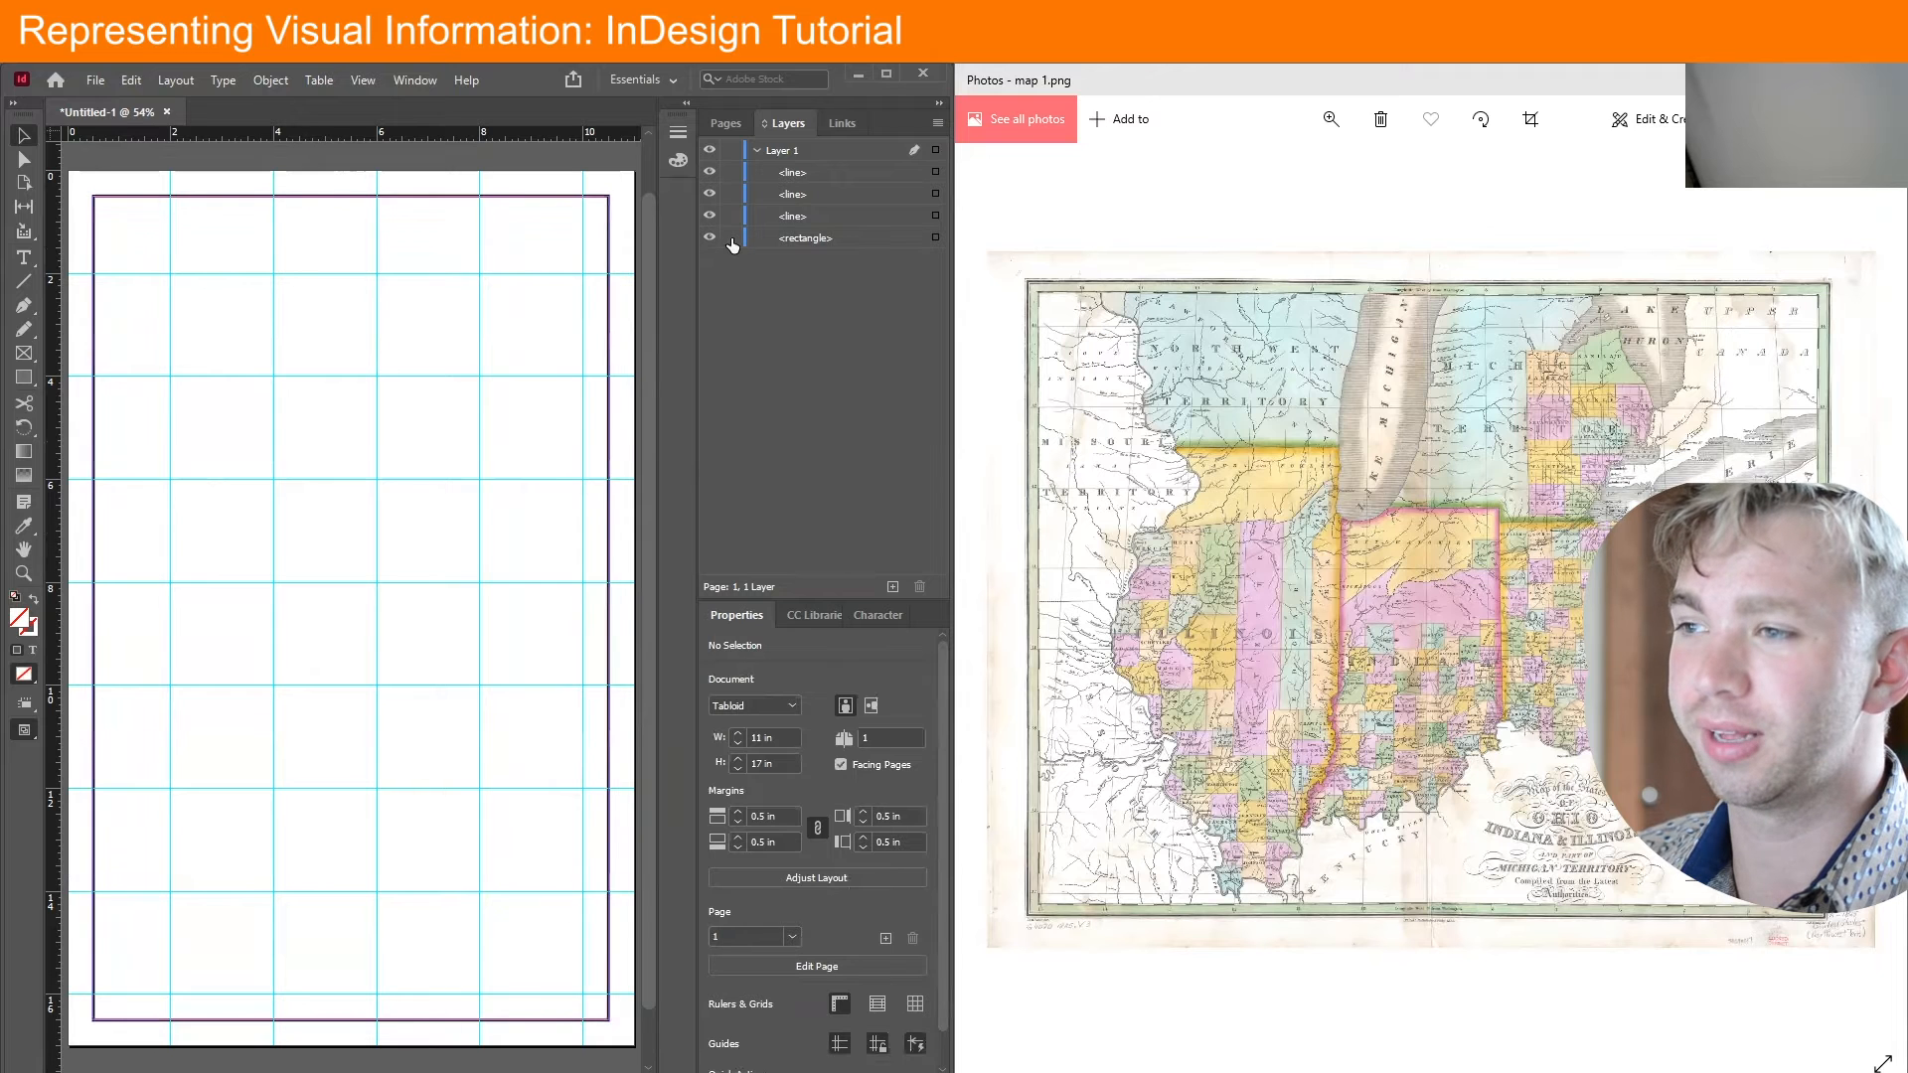
left_click(732, 240)
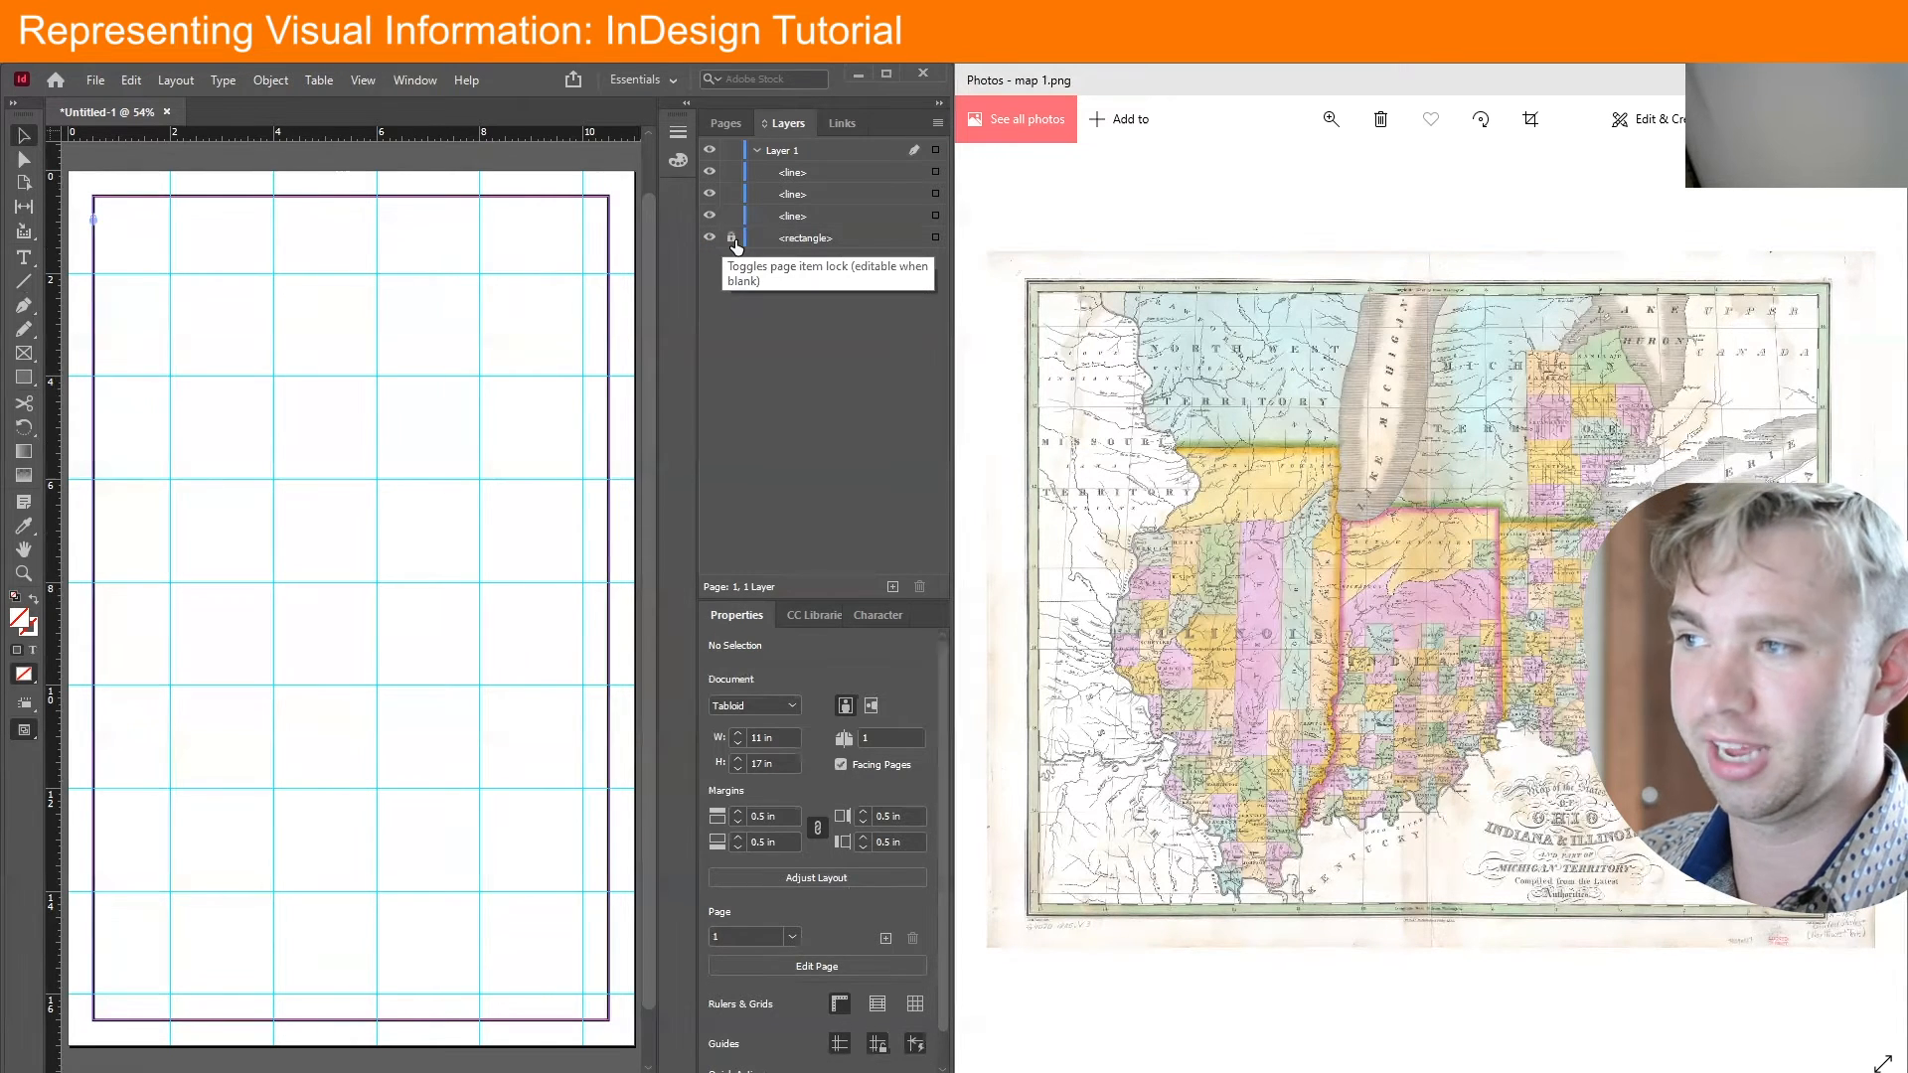
left_click_drag(455, 325, 419, 358)
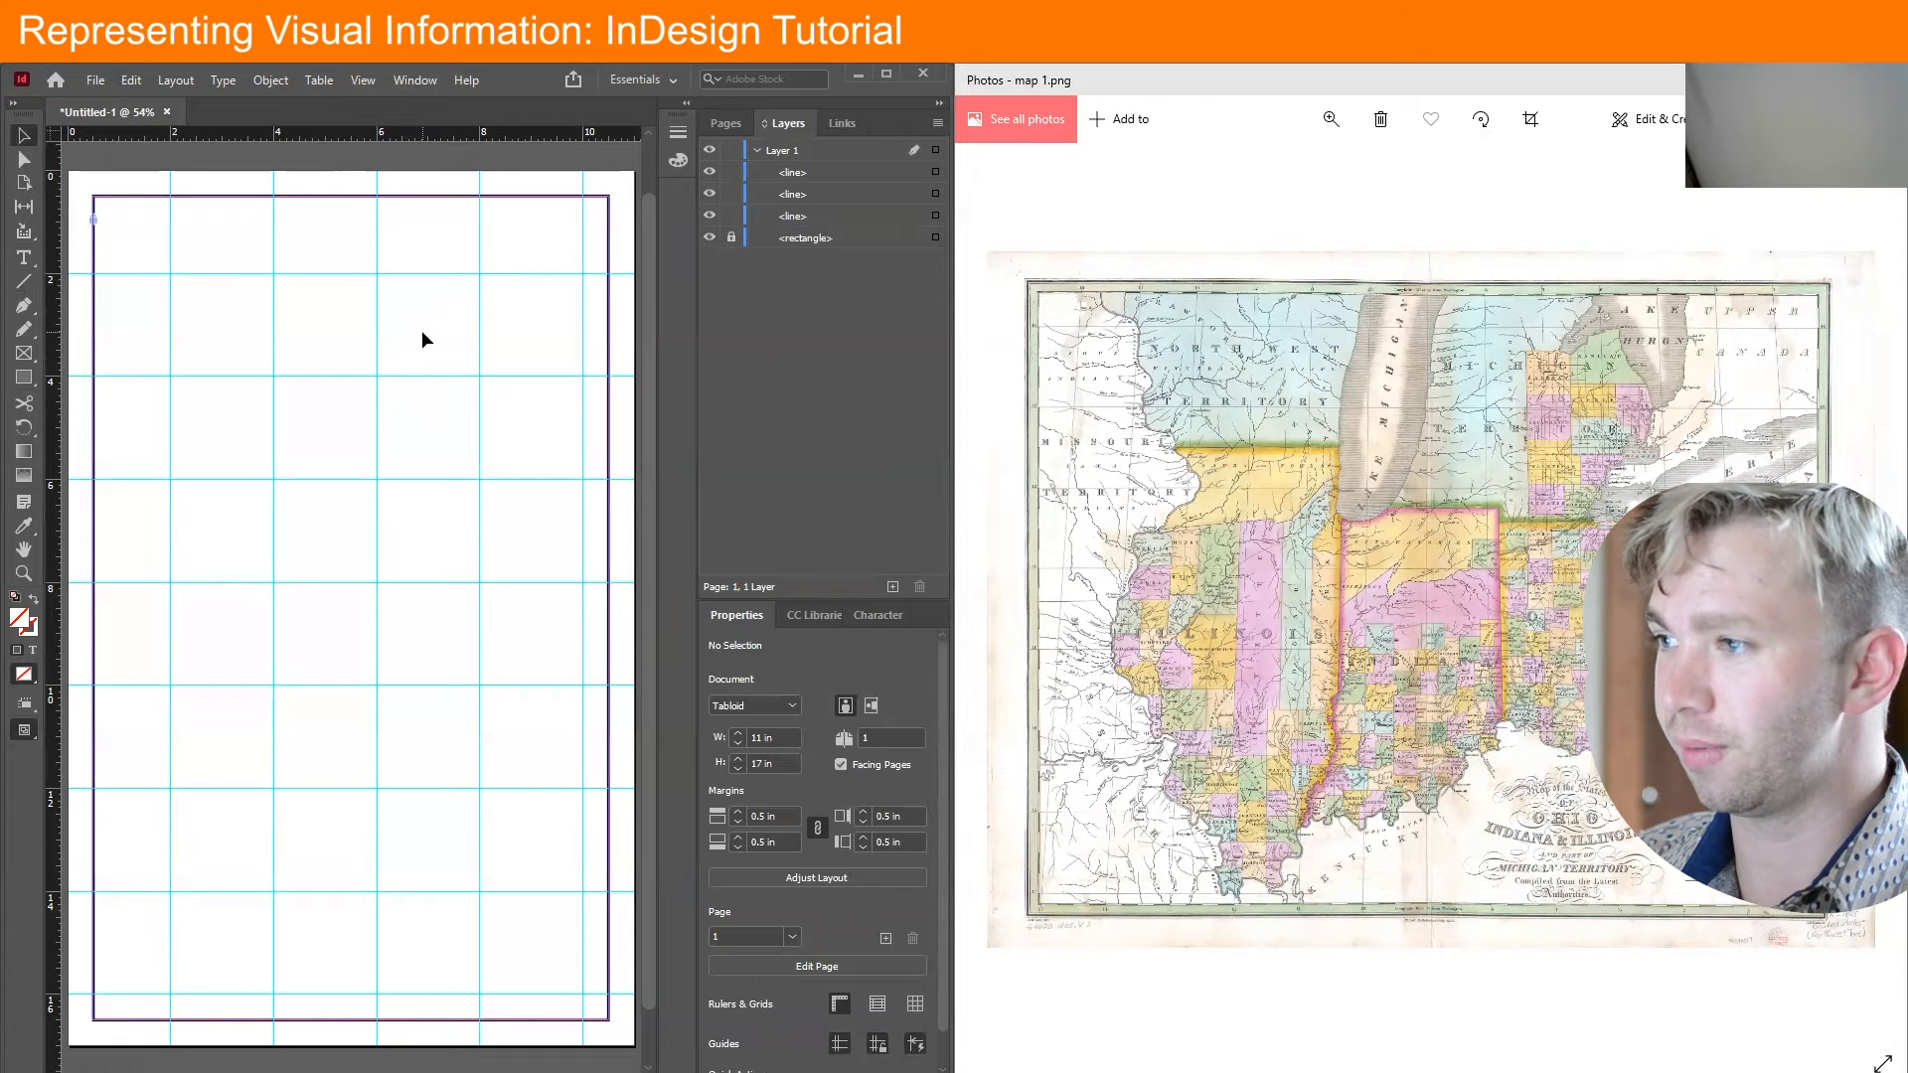
Set the stroke weight of the three vertical lines to 2 pt and deselect them
left_click_drag(445, 593, 133, 360)
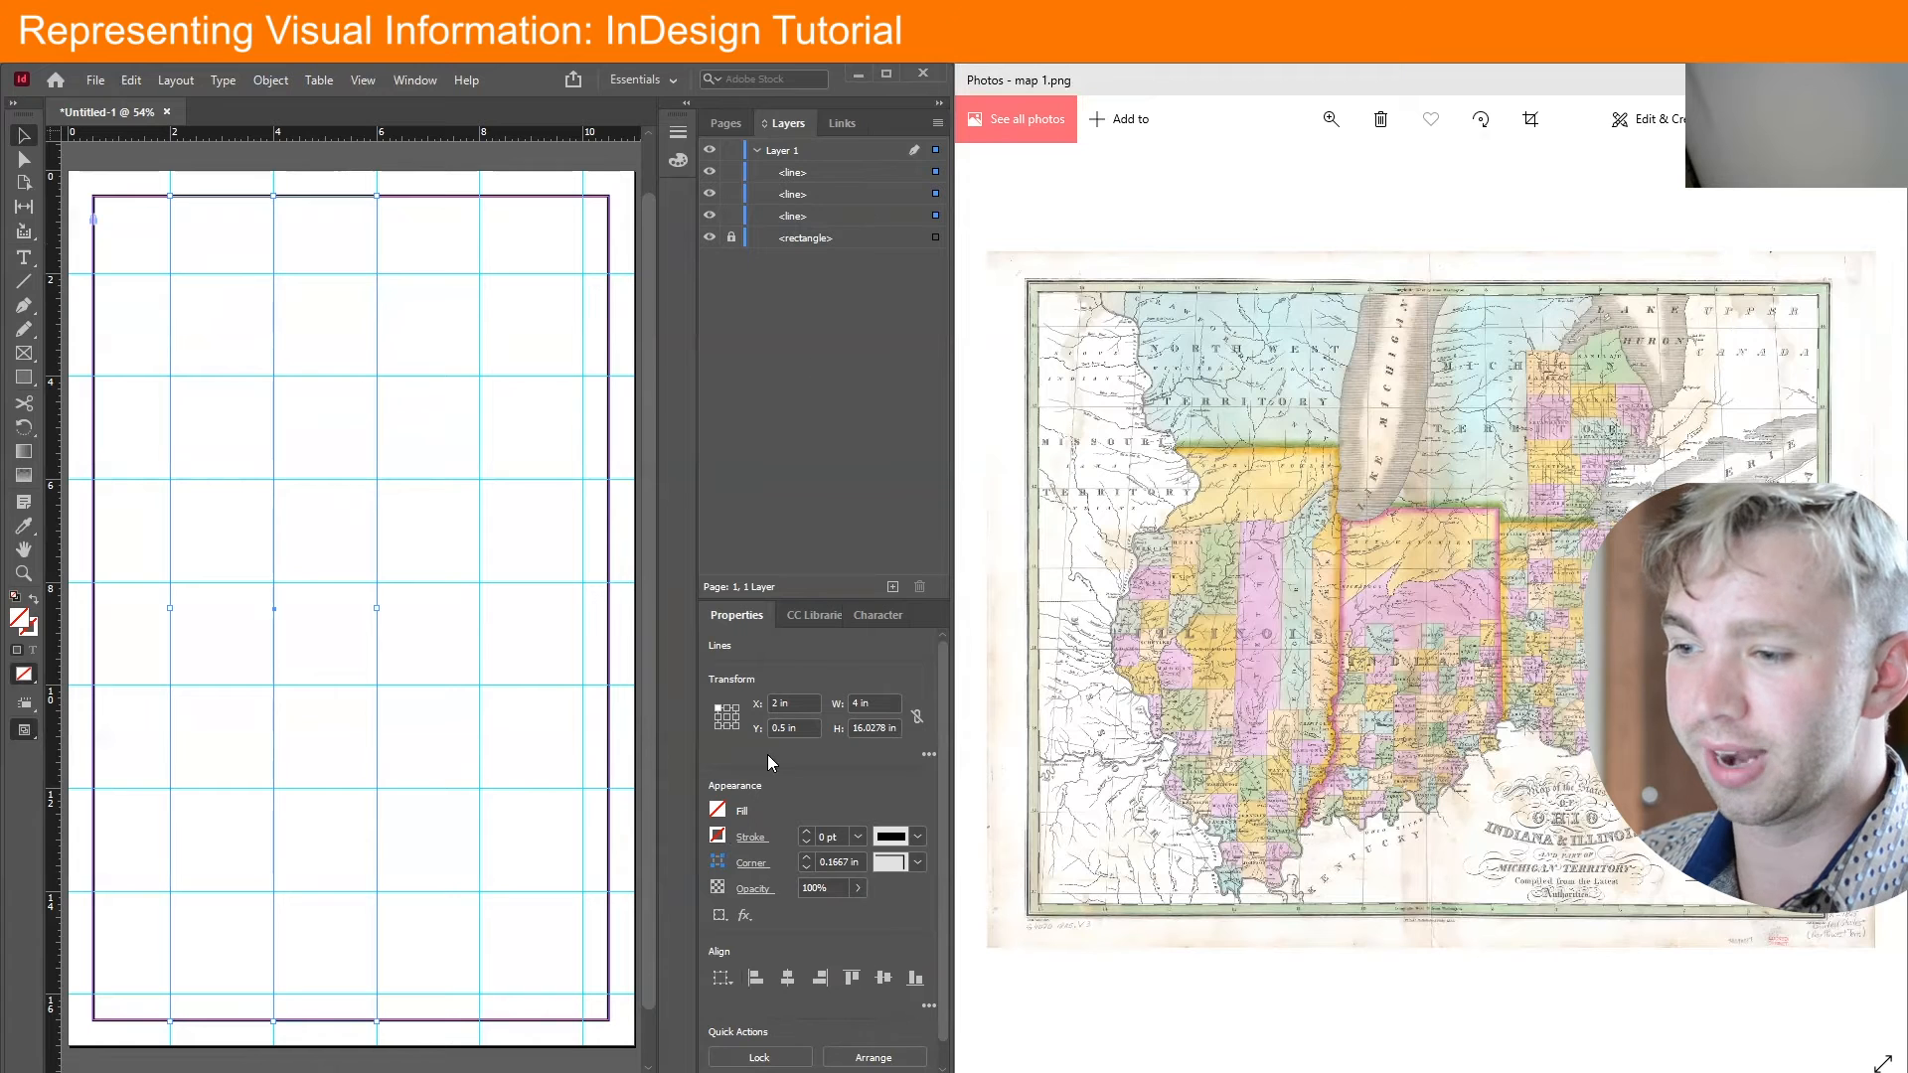
left_click(805, 832)
left_click(805, 832)
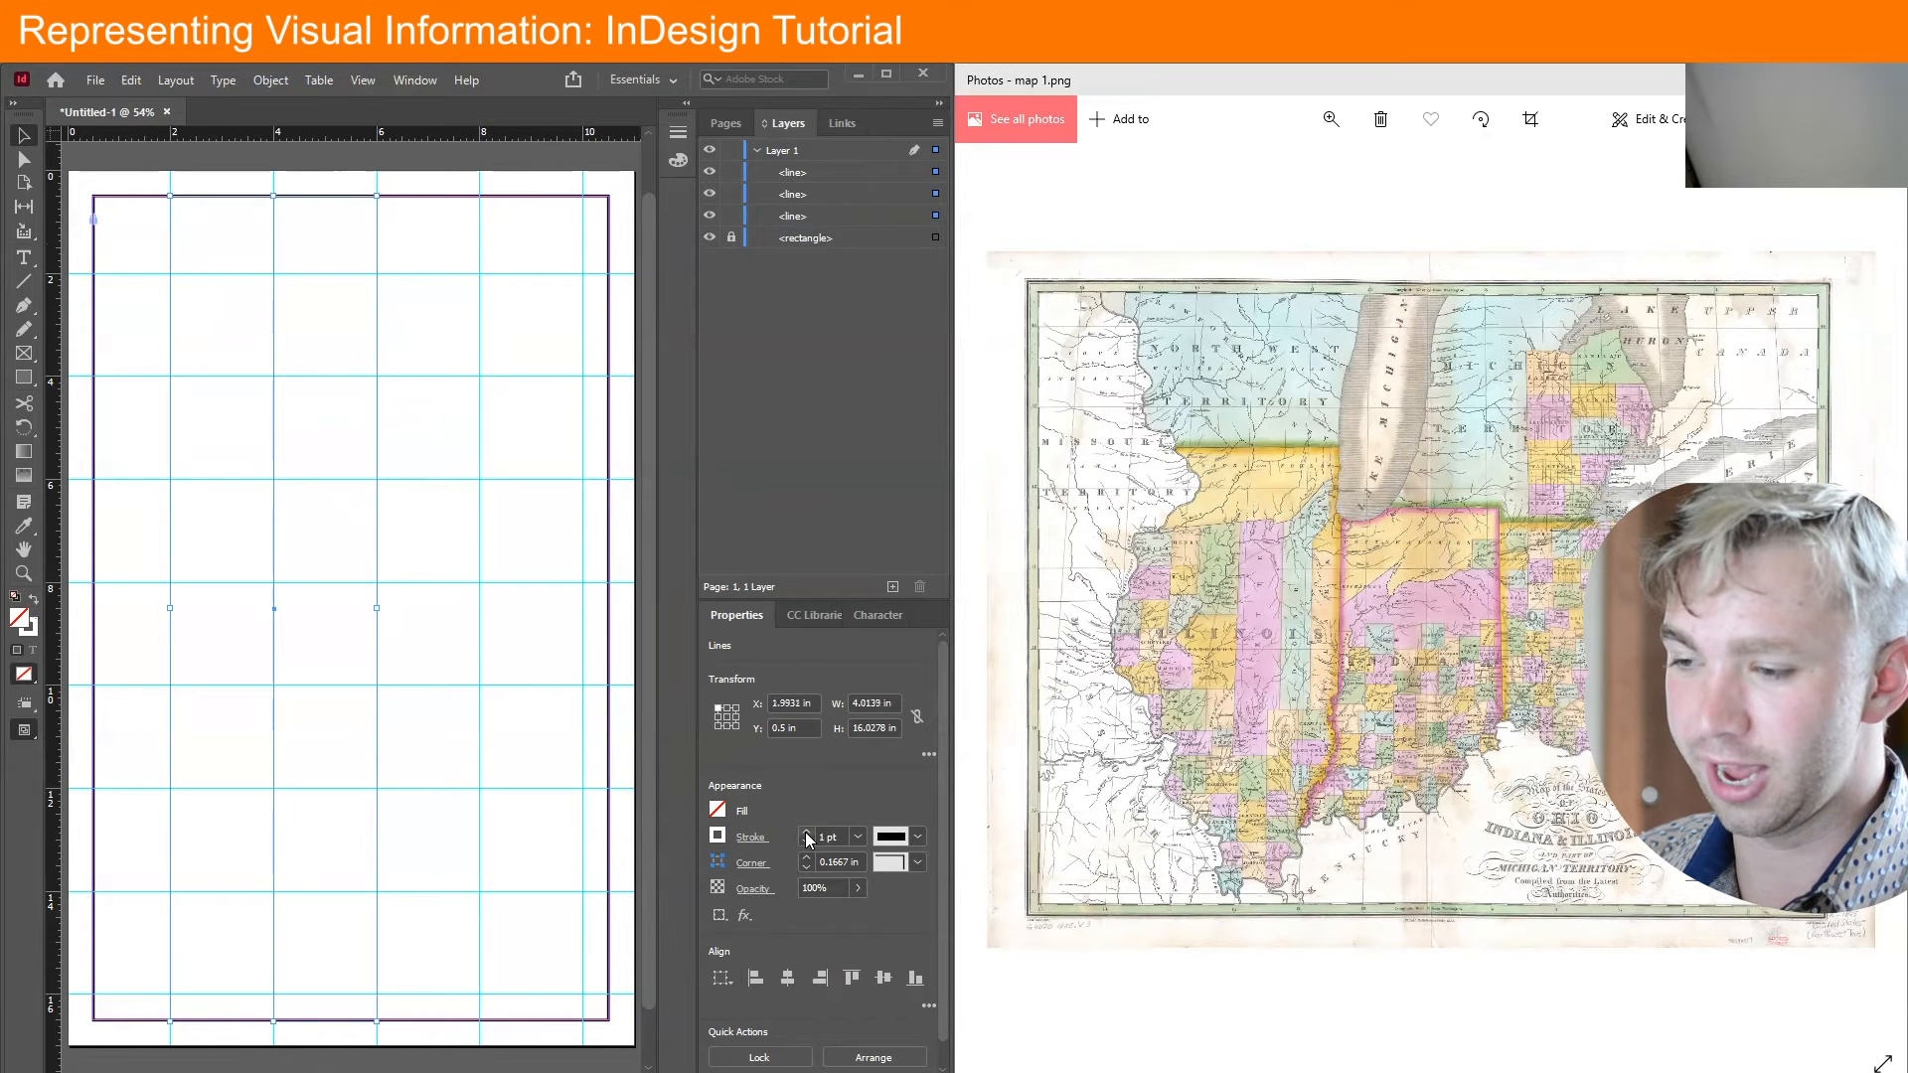
left_click(805, 843)
left_click(805, 831)
left_click(427, 538)
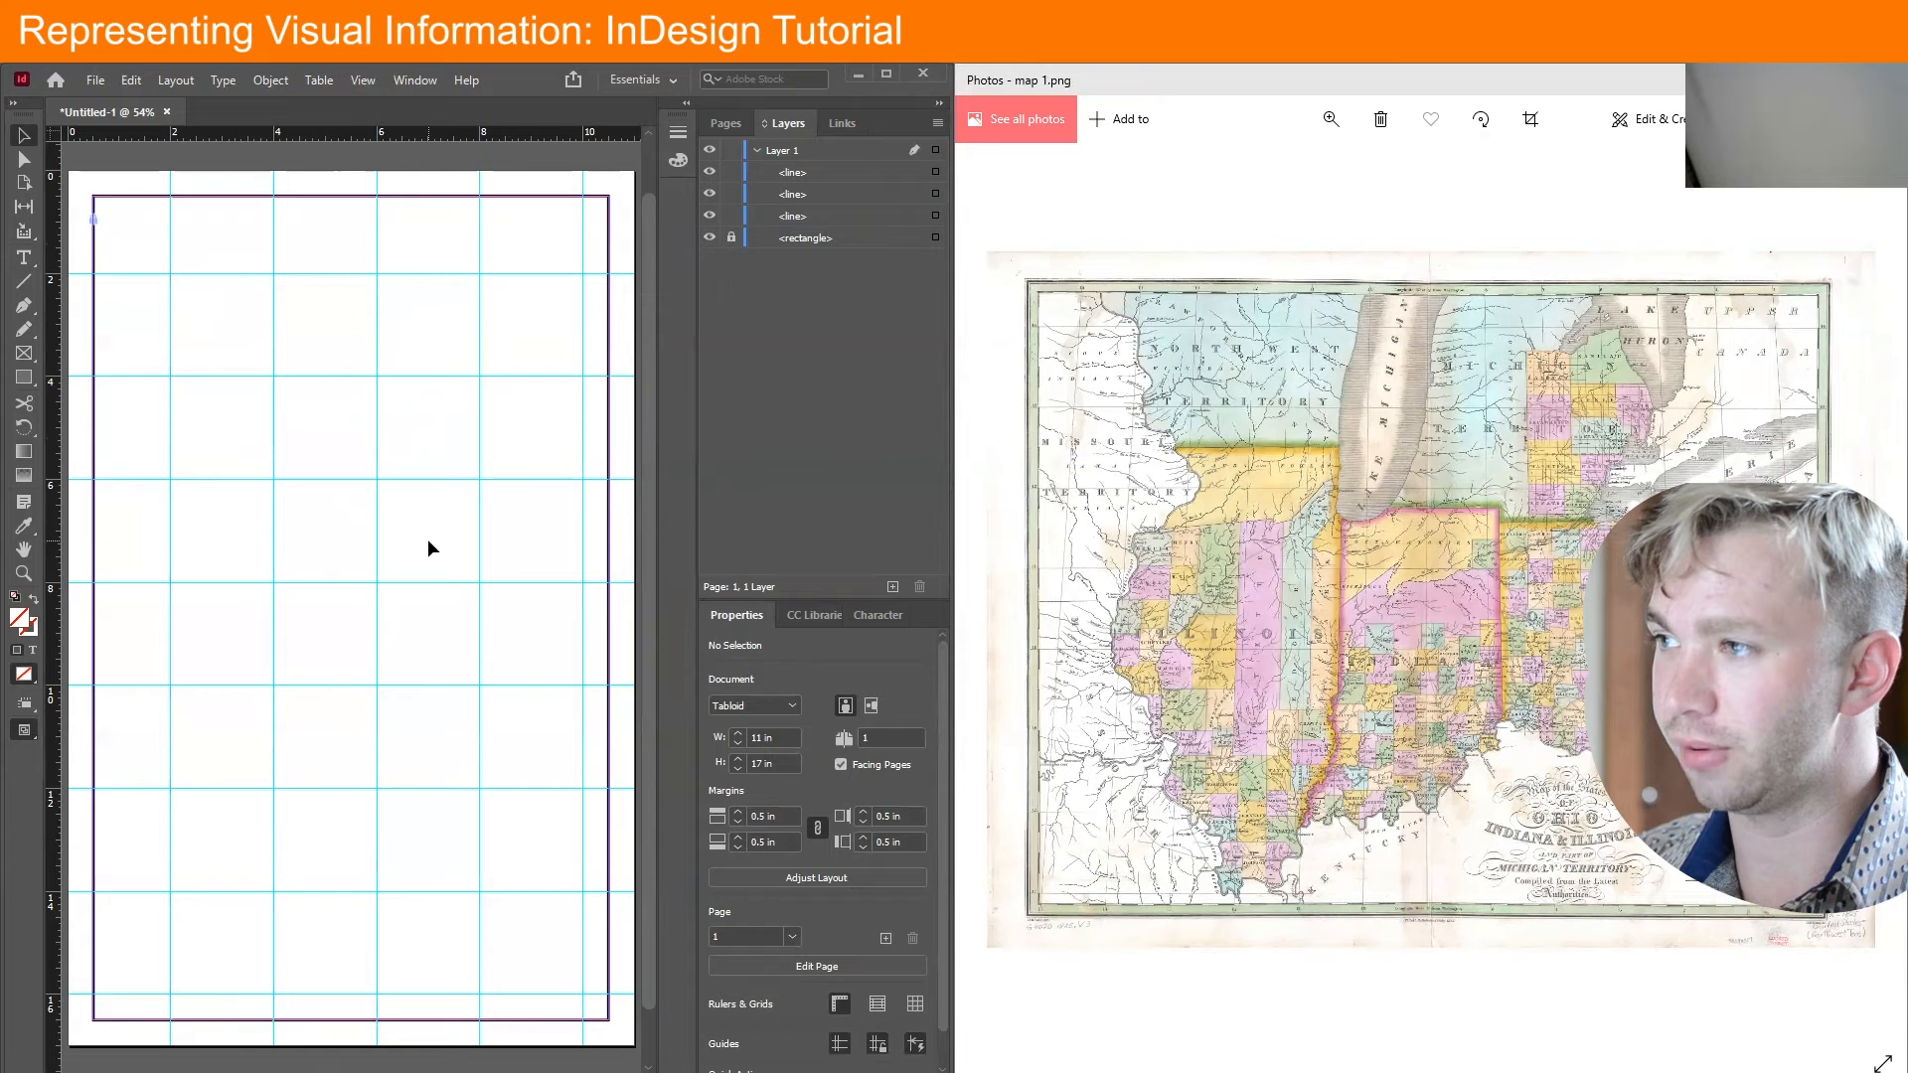
Check the page with the guides hidden, show them again, and reselect the three vertical lines
key("ctrl+semicolon")
key("ctrl+semicolon")
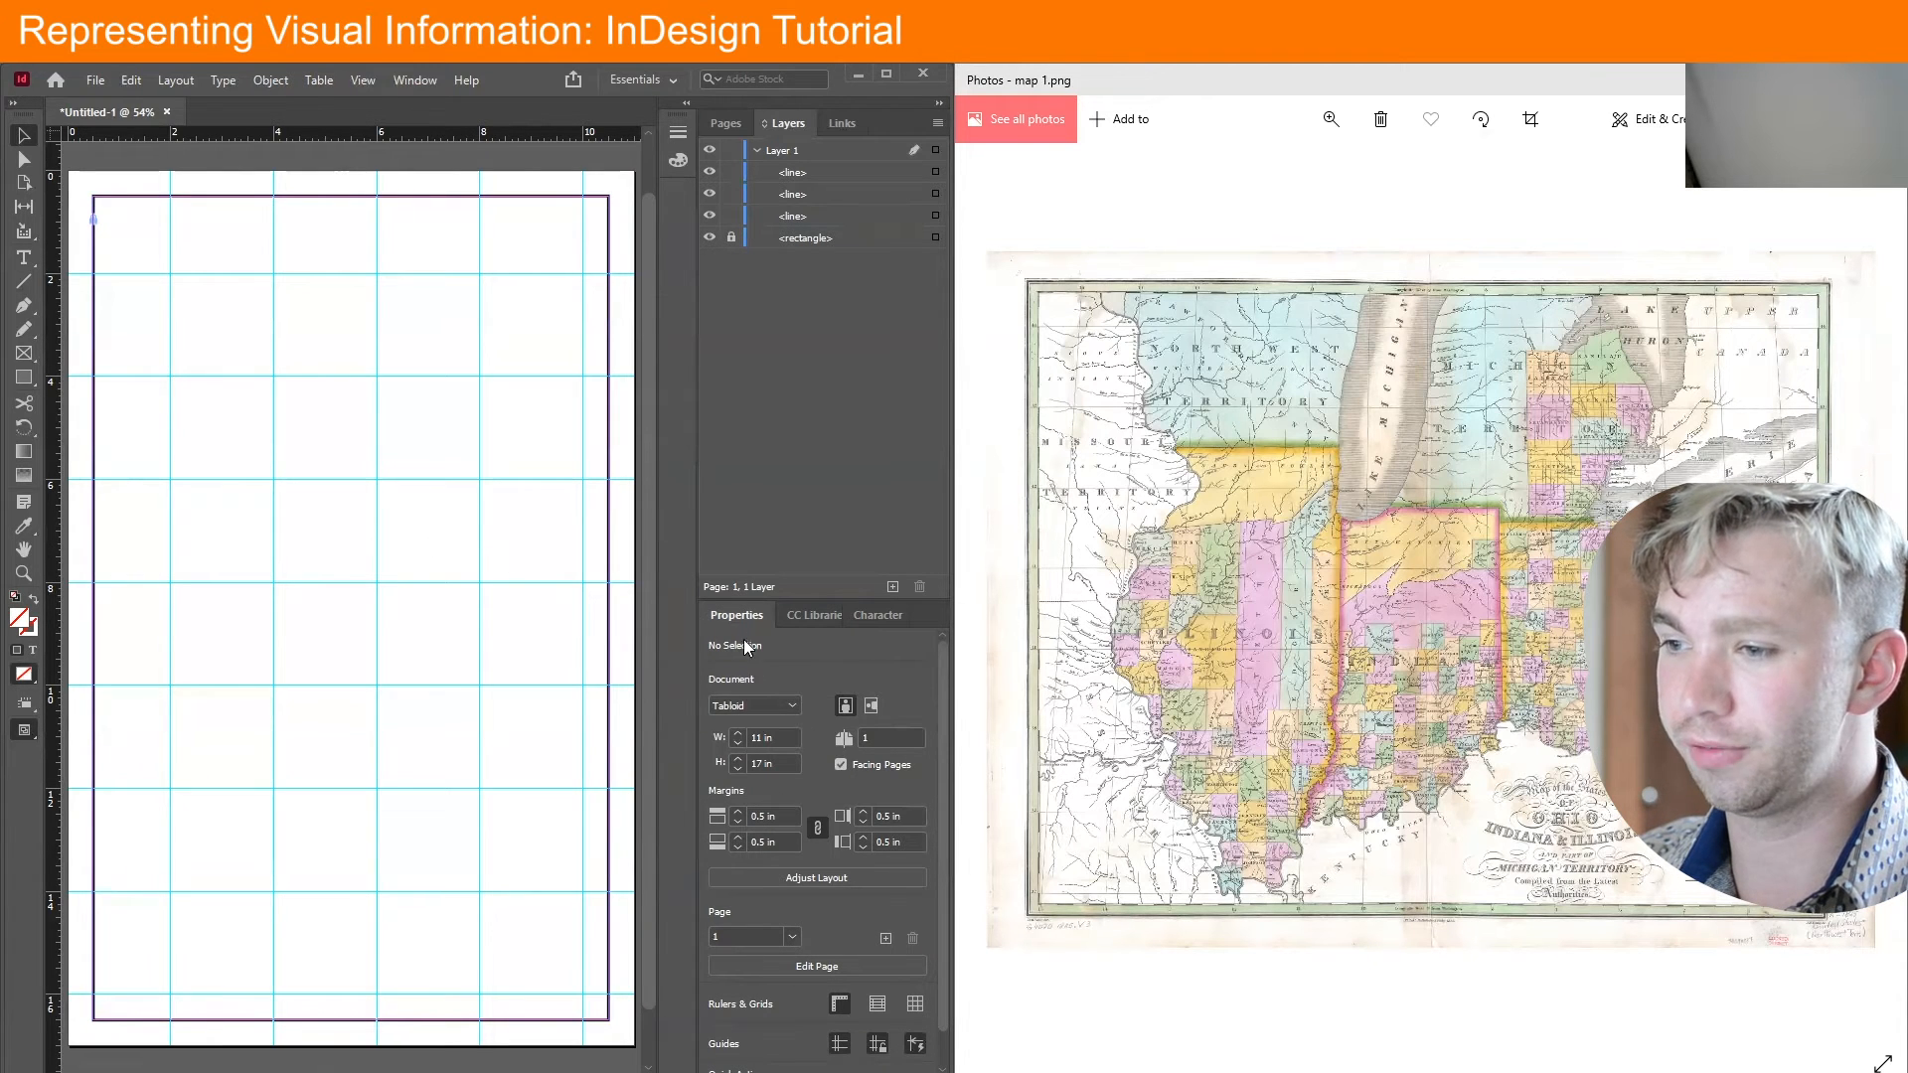
left_click_drag(417, 542, 138, 493)
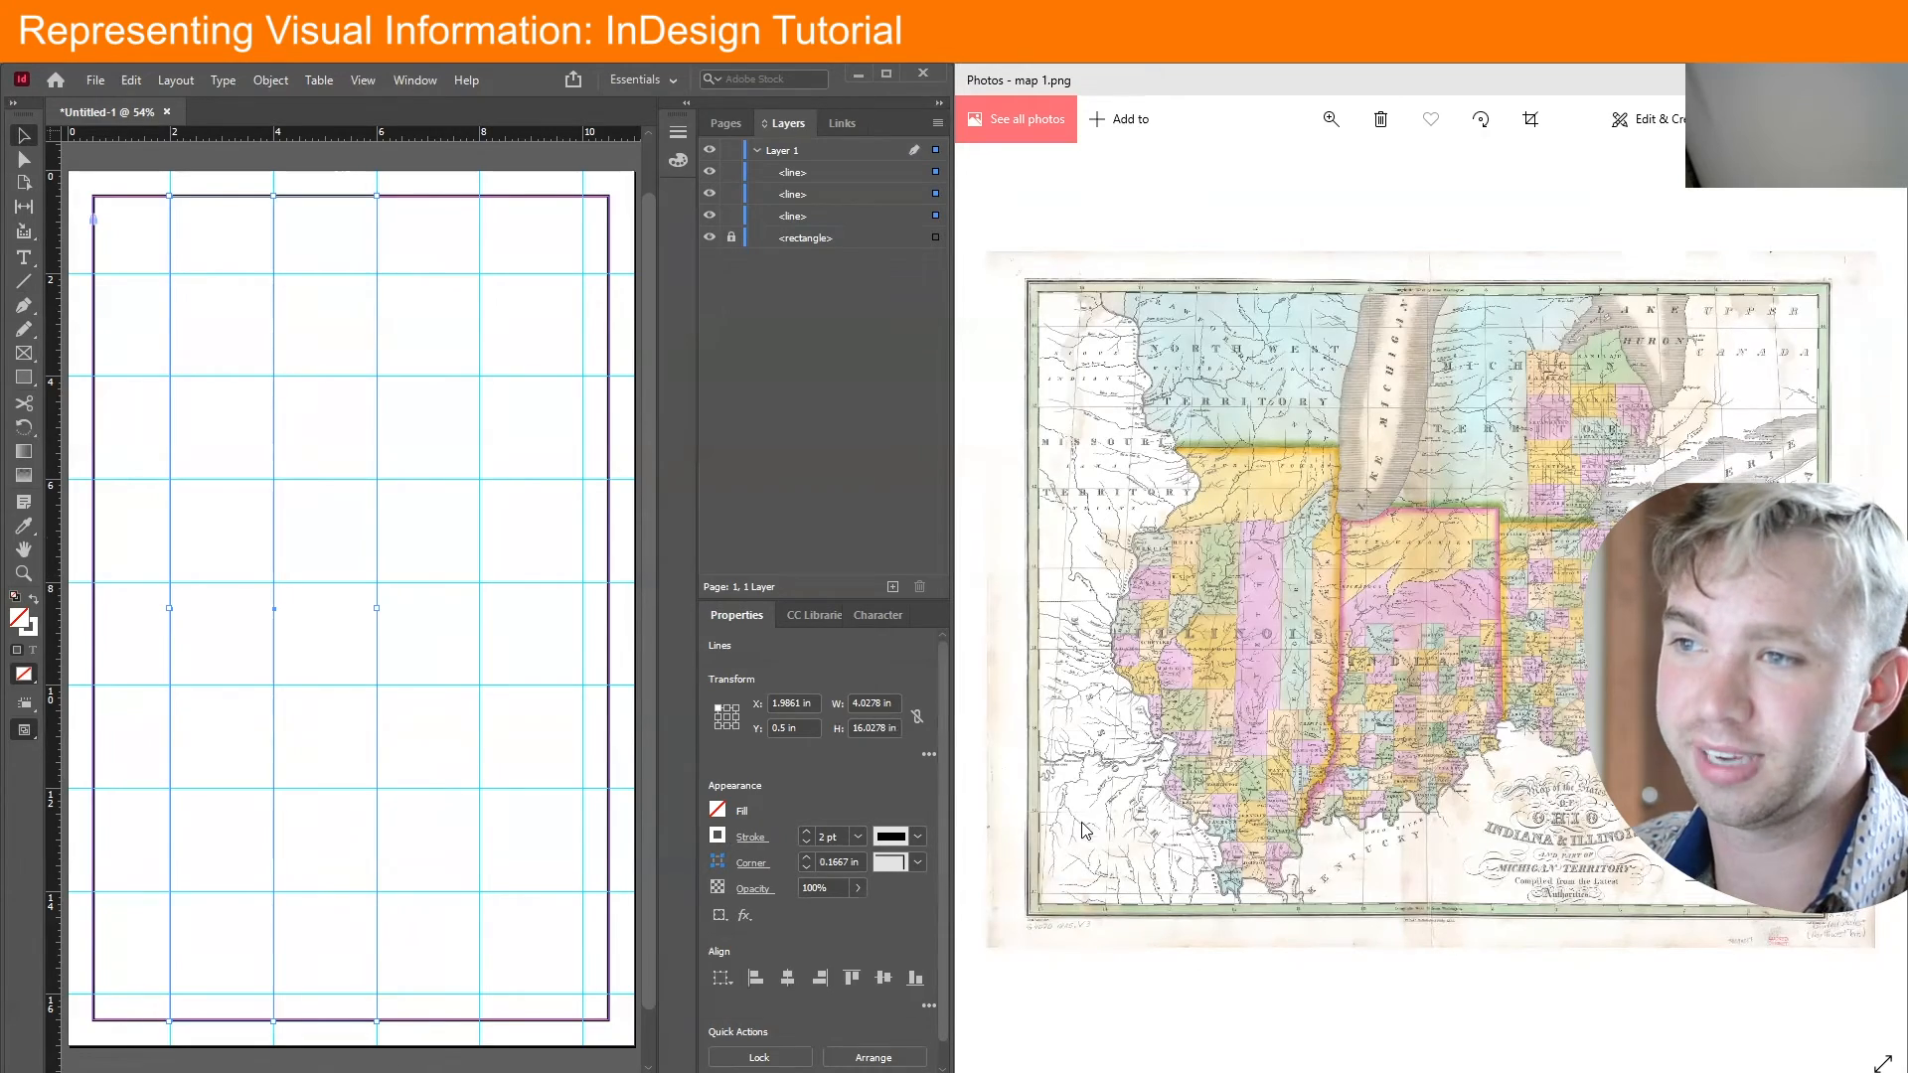
Examine the thin grid lines and the latitude marks along the border of the reference map
scroll(1133, 473, "up", 5)
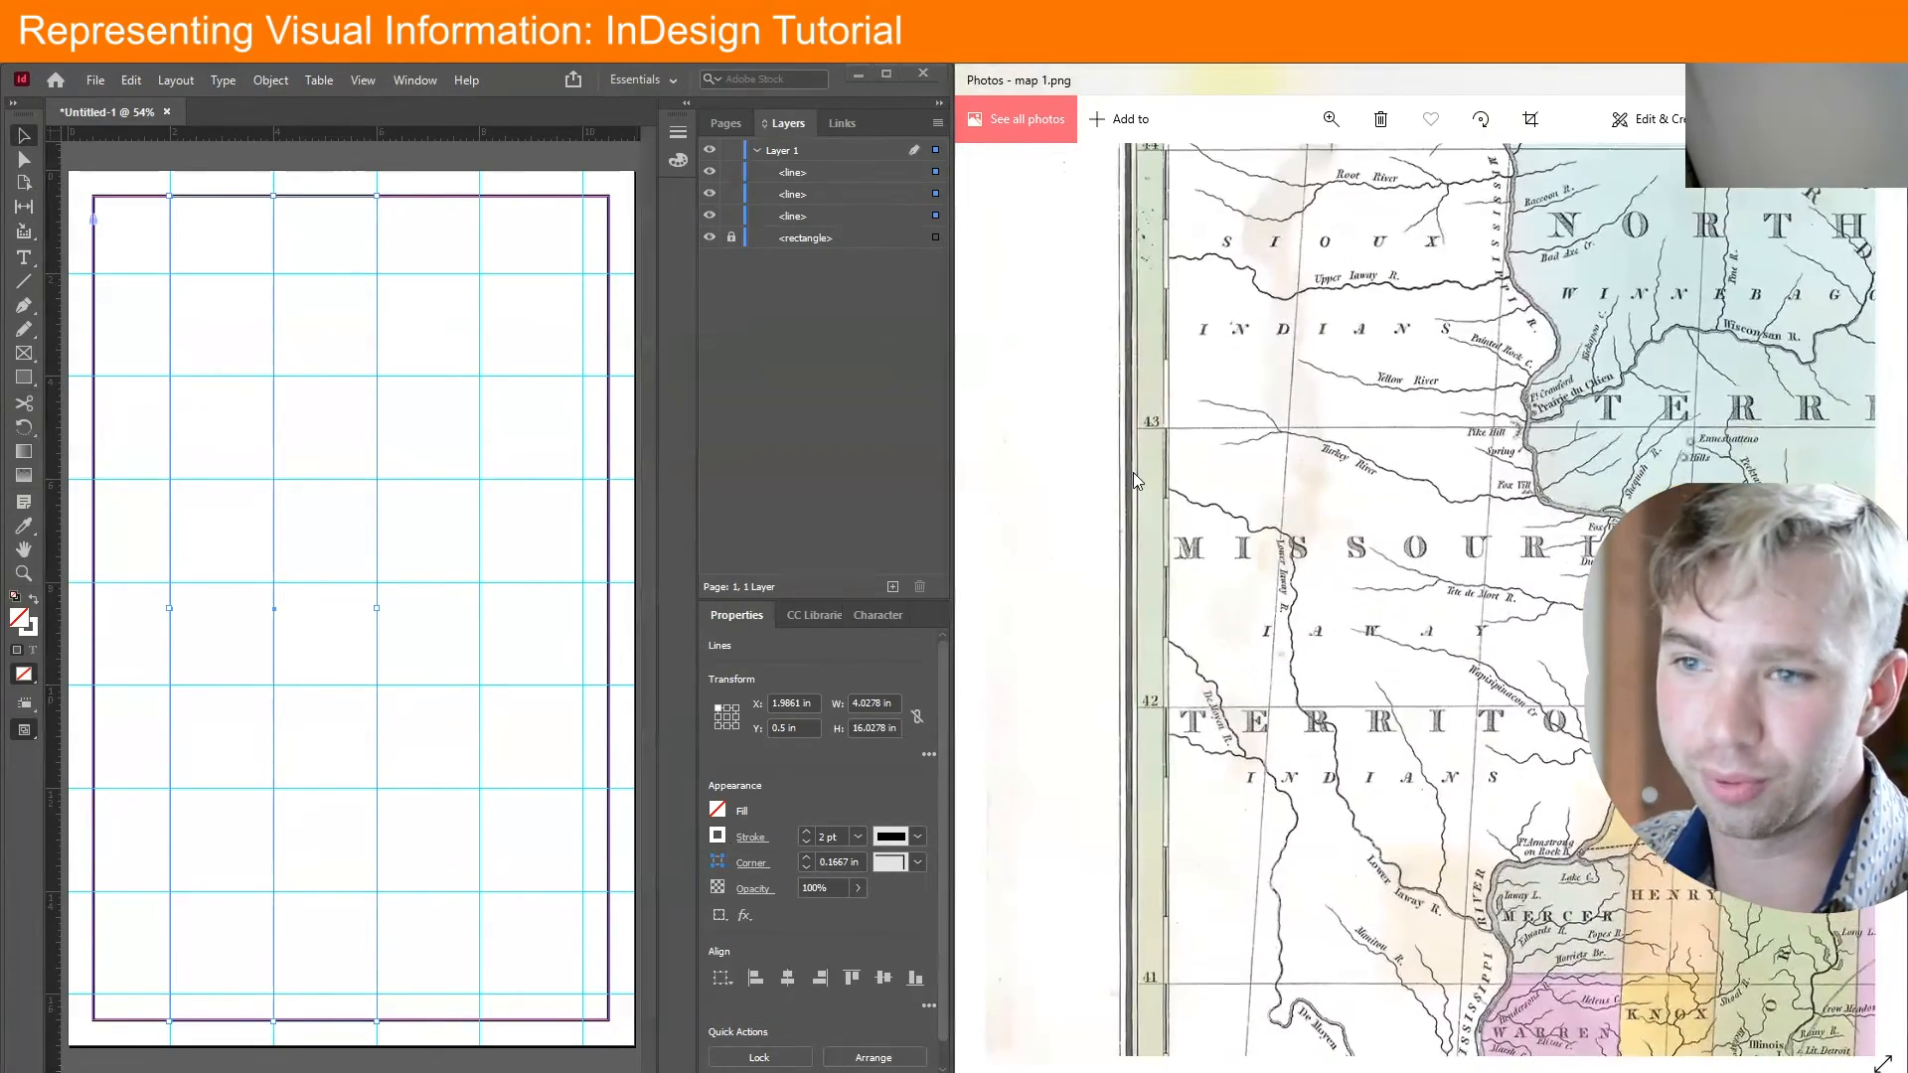
scroll(1133, 473, "up", 3)
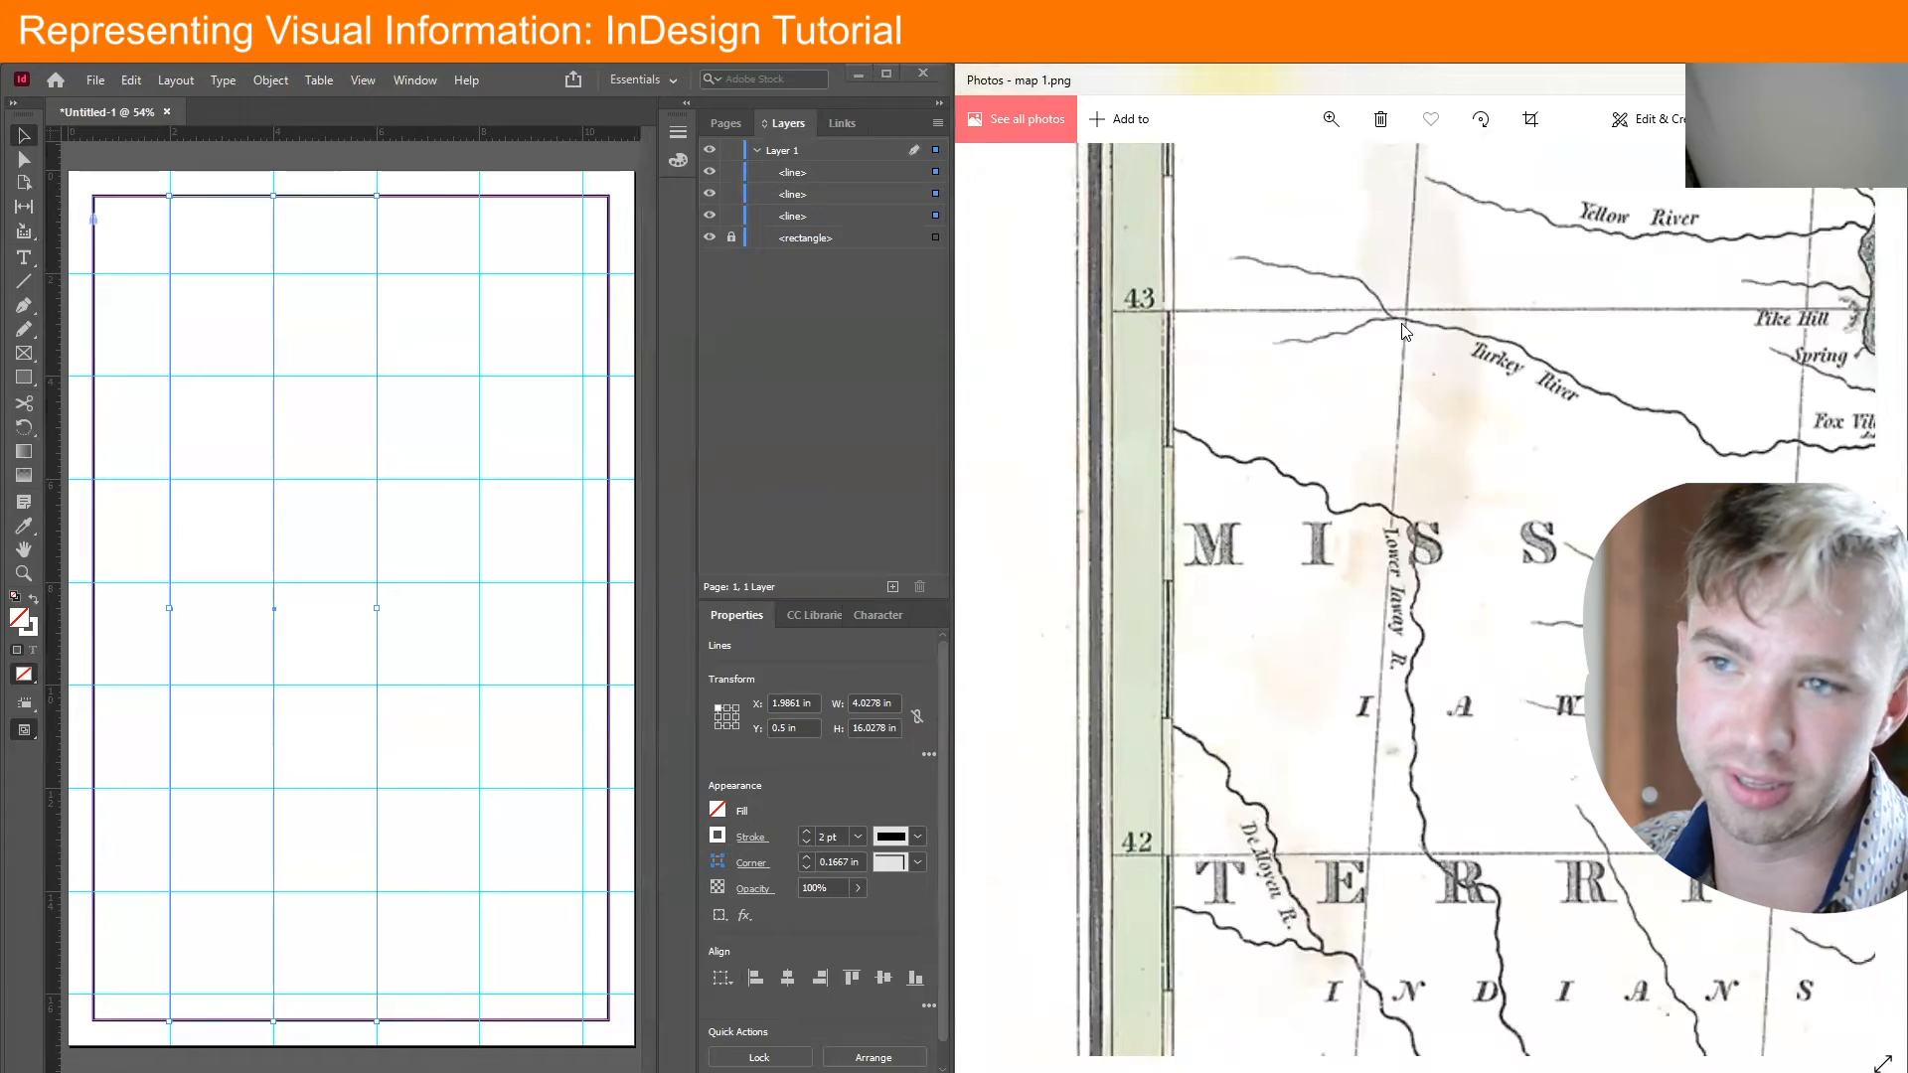
scroll(1374, 419, "down", 8)
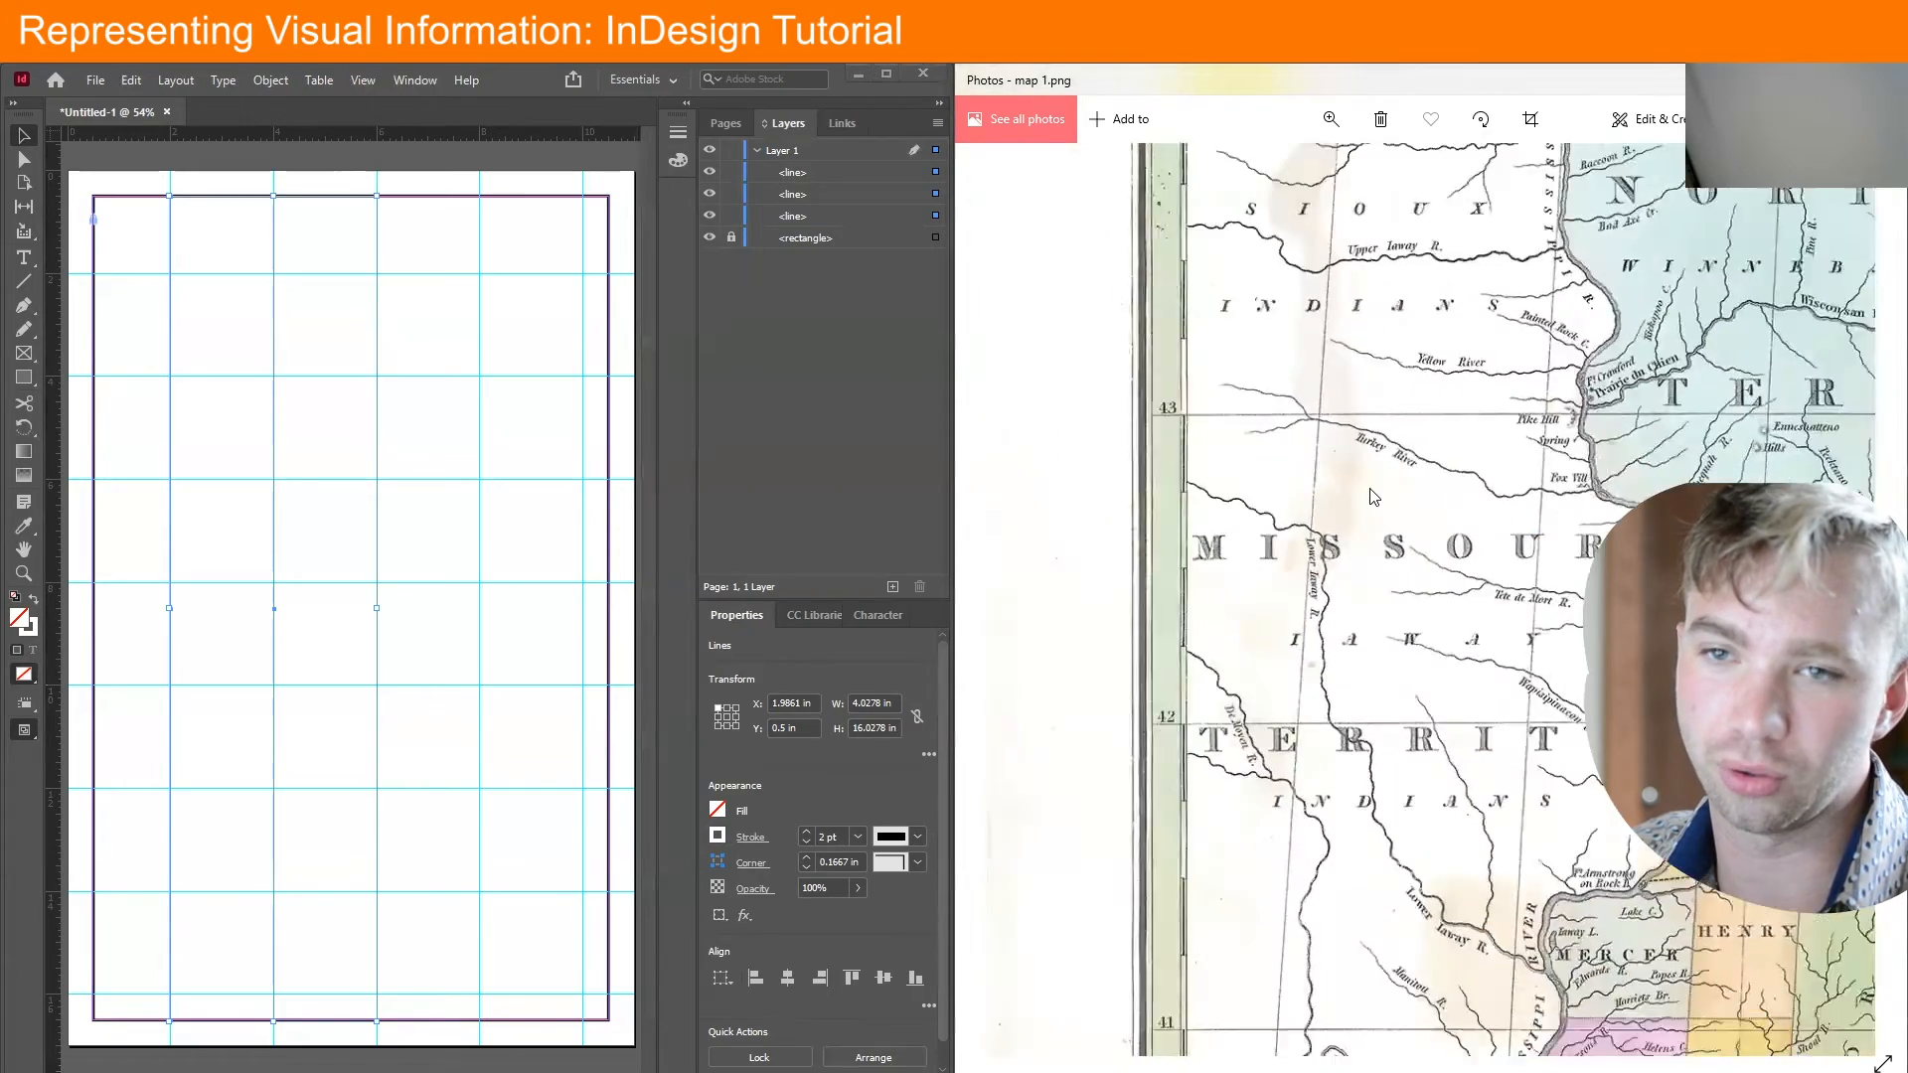
scroll(1369, 487, "up", 1)
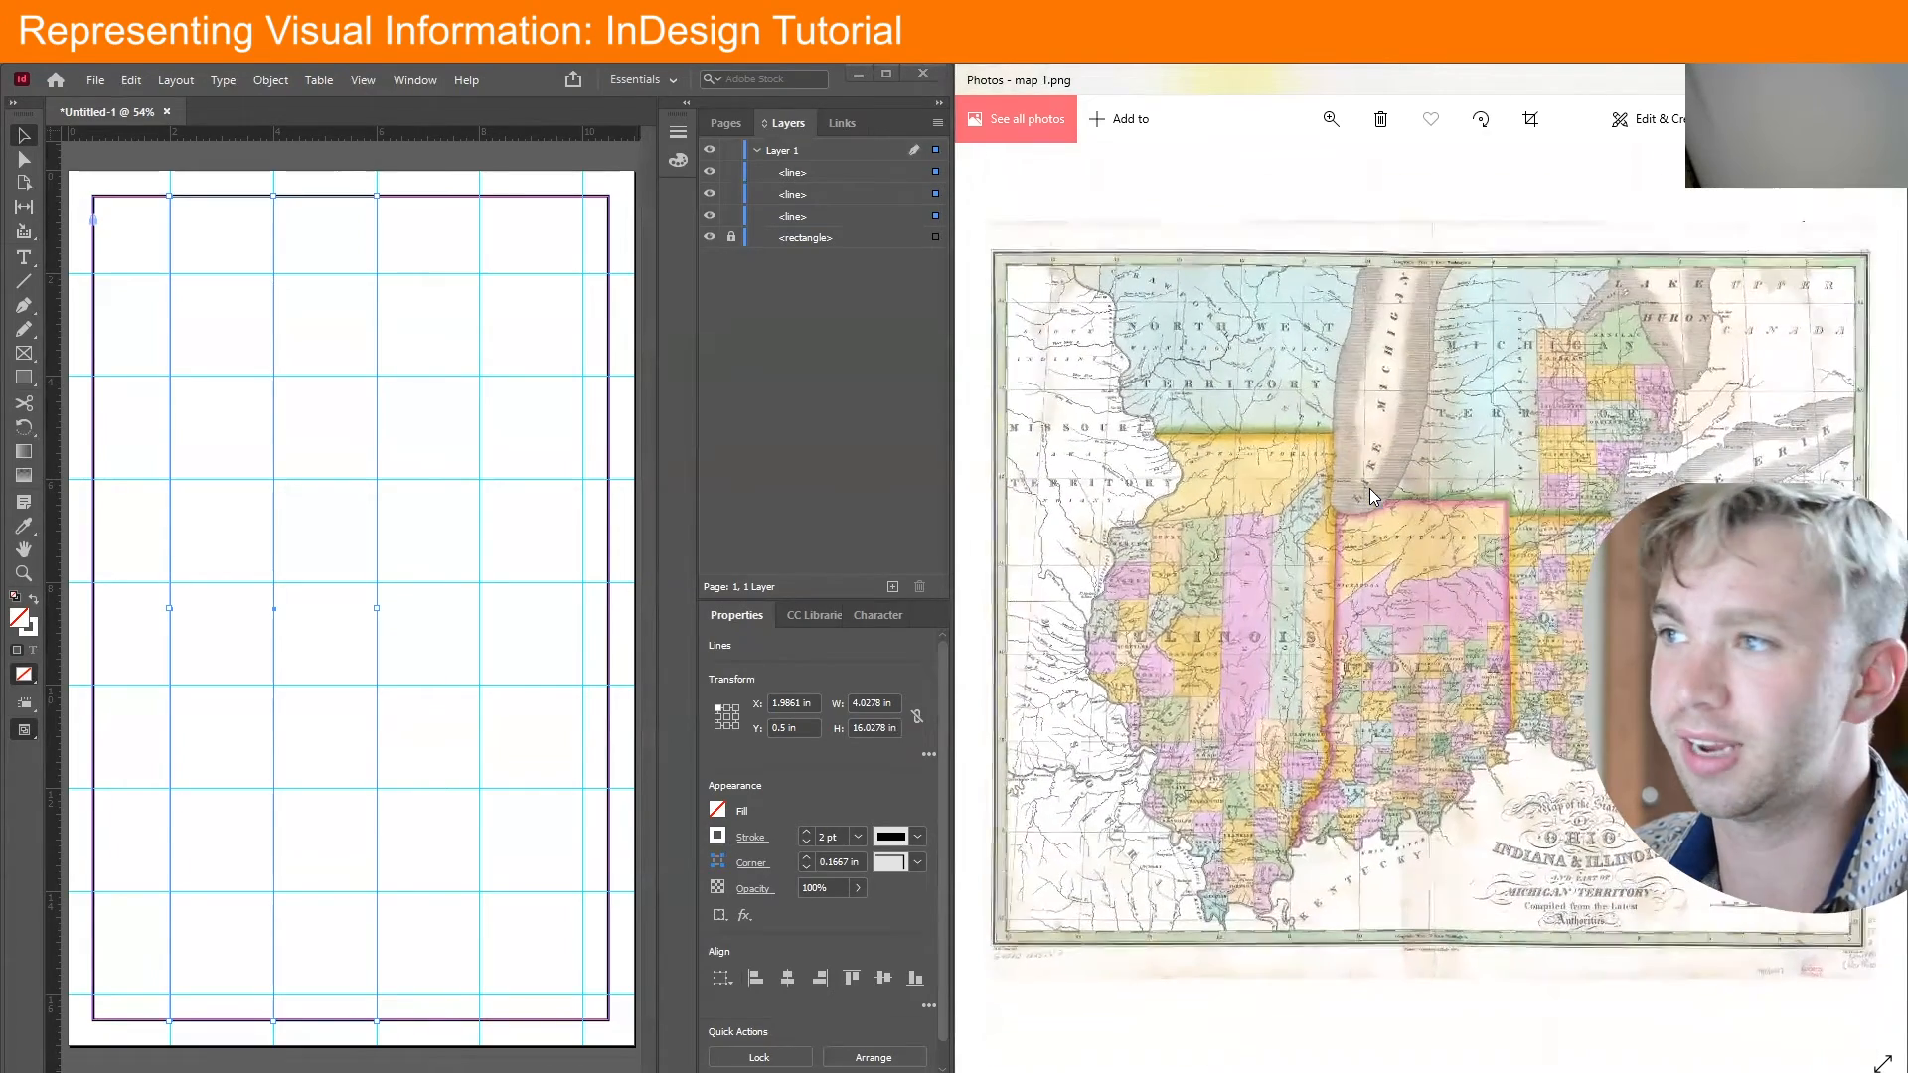
left_click(525, 81)
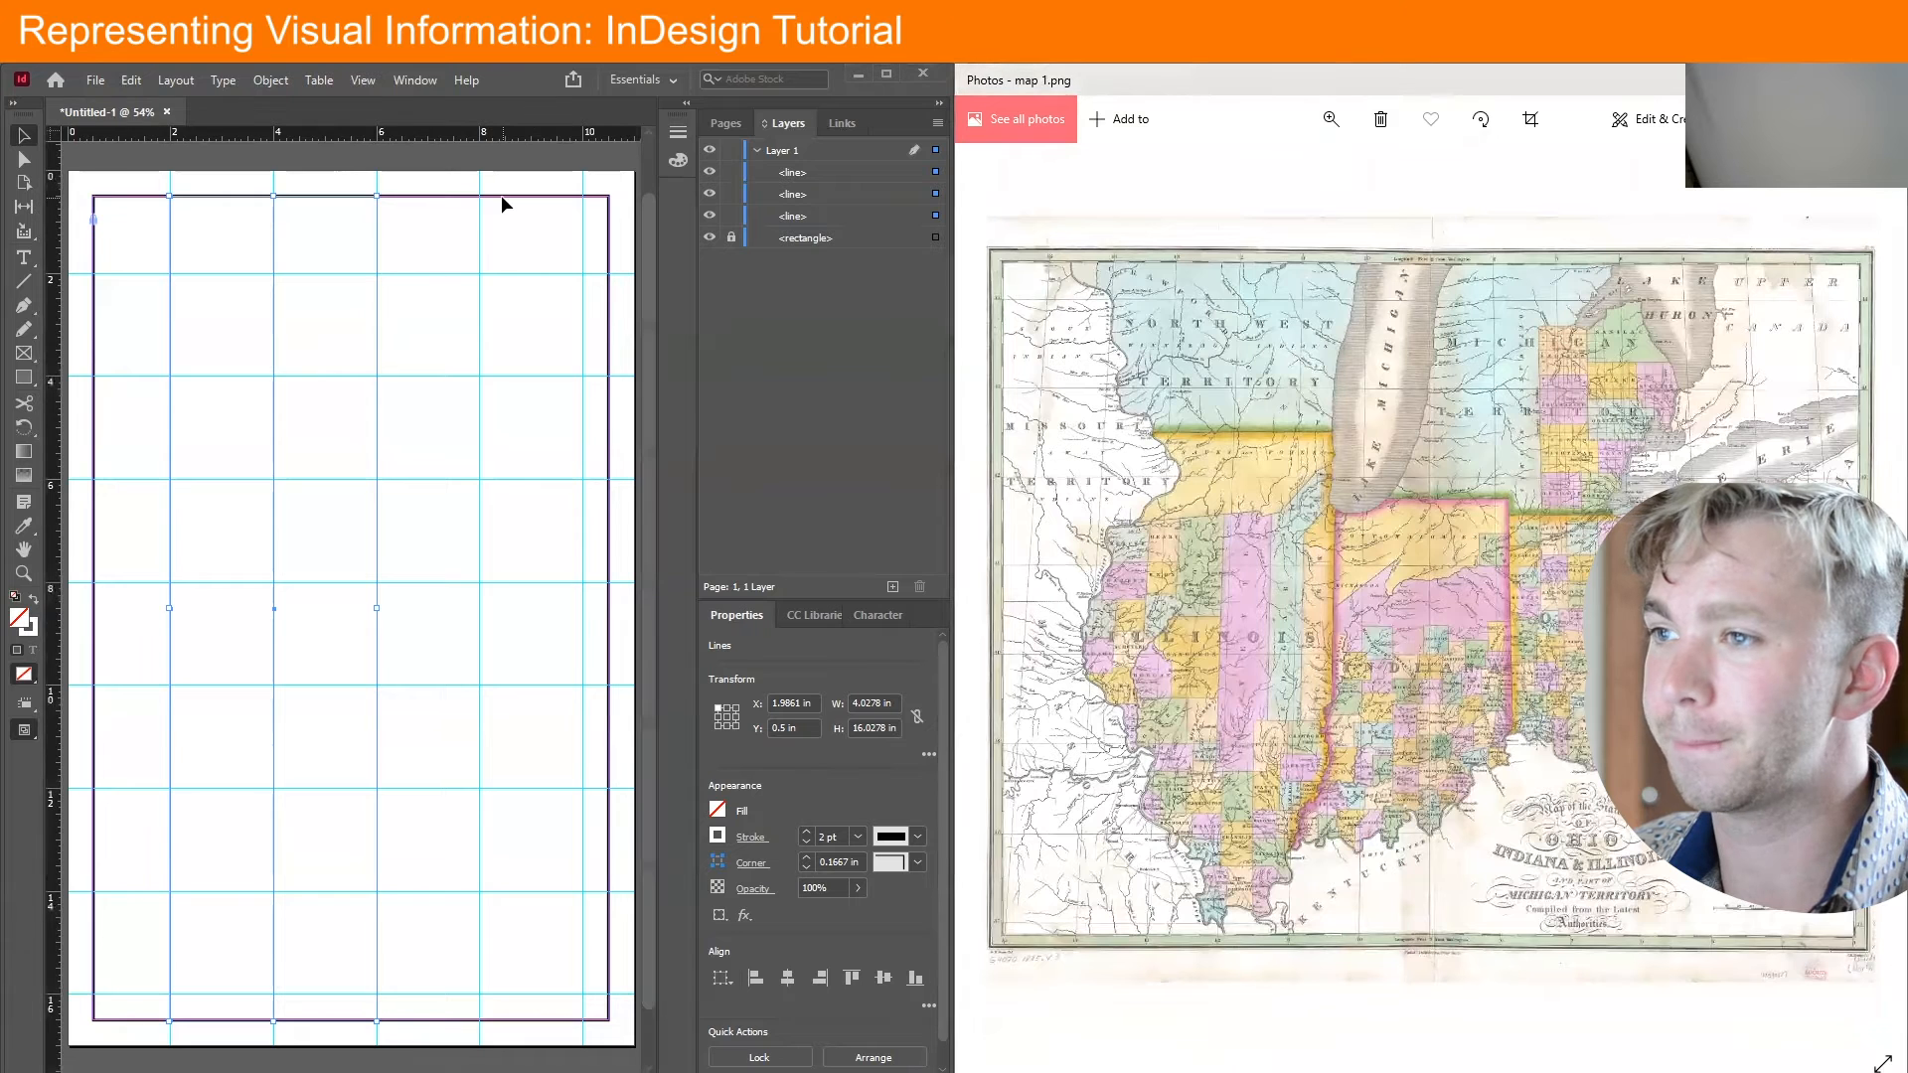
left_click(501, 195)
left_click(505, 196)
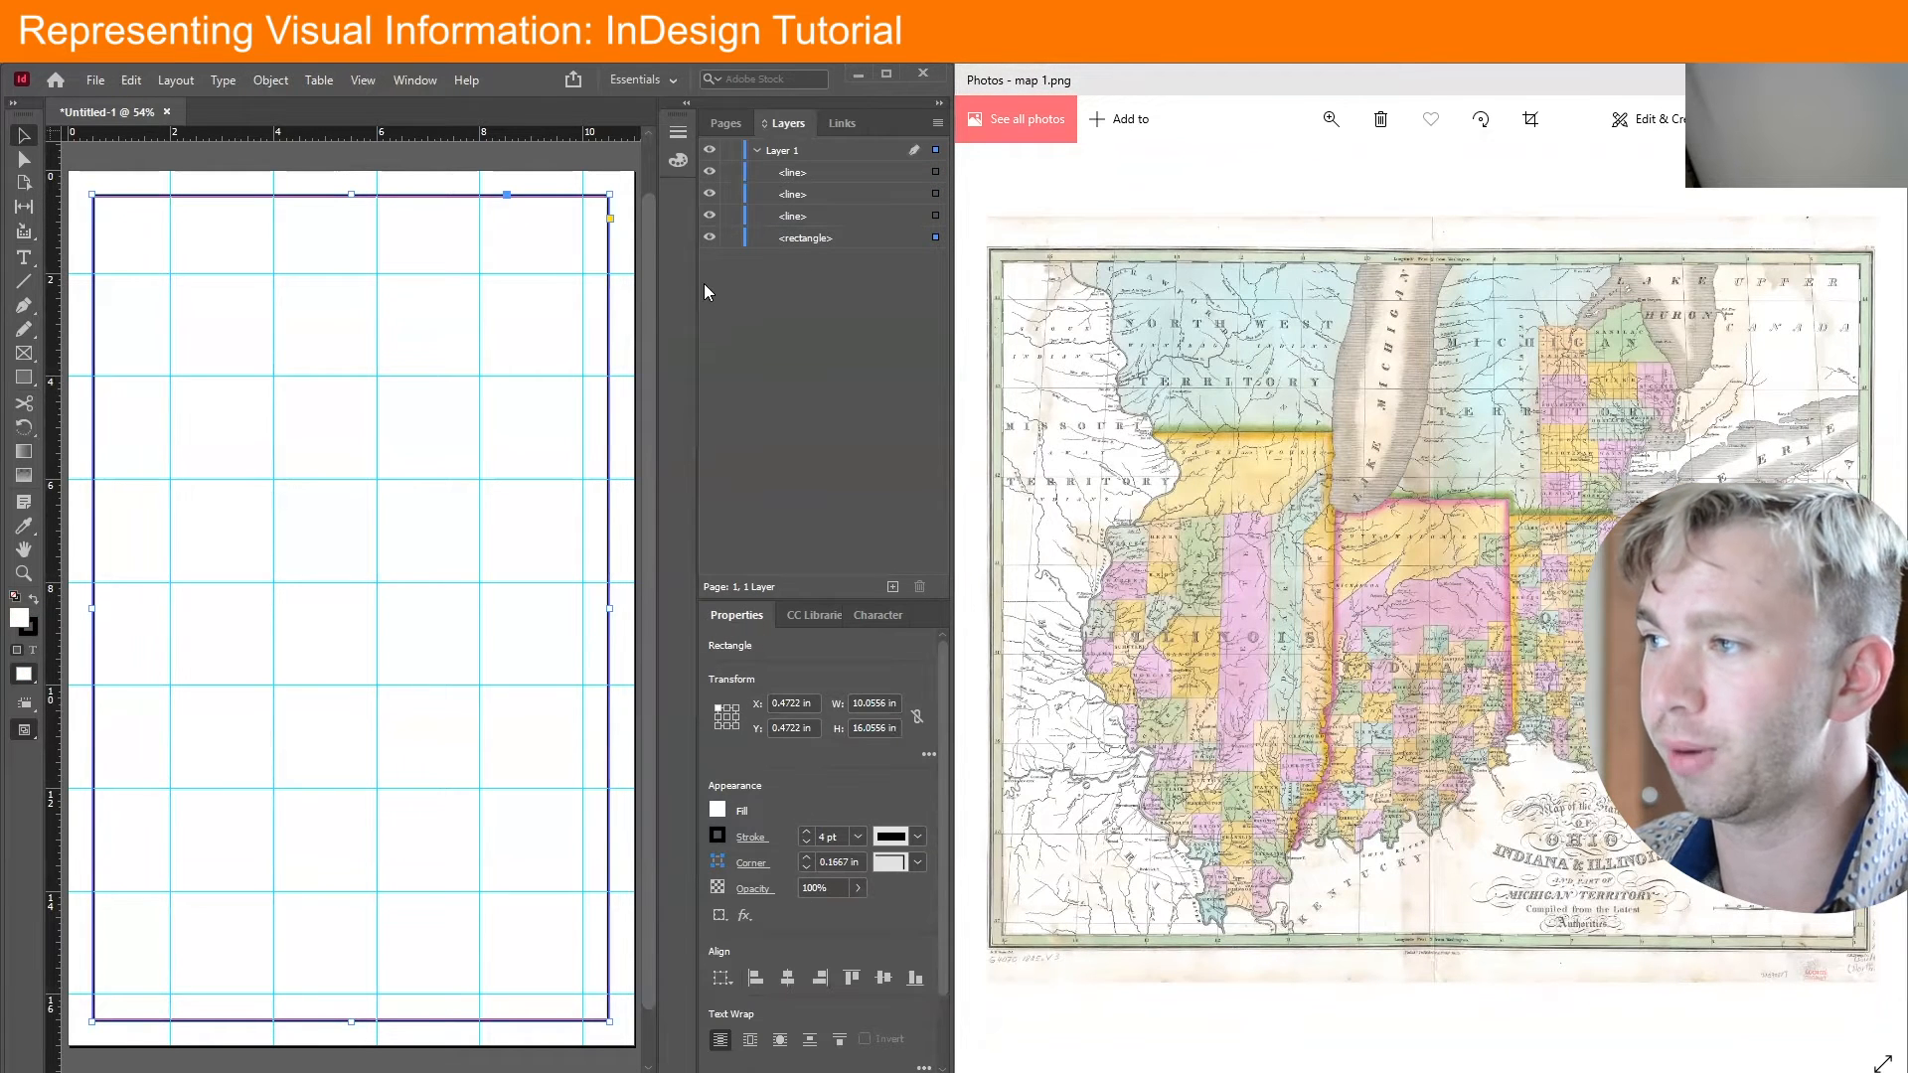
left_click(732, 238)
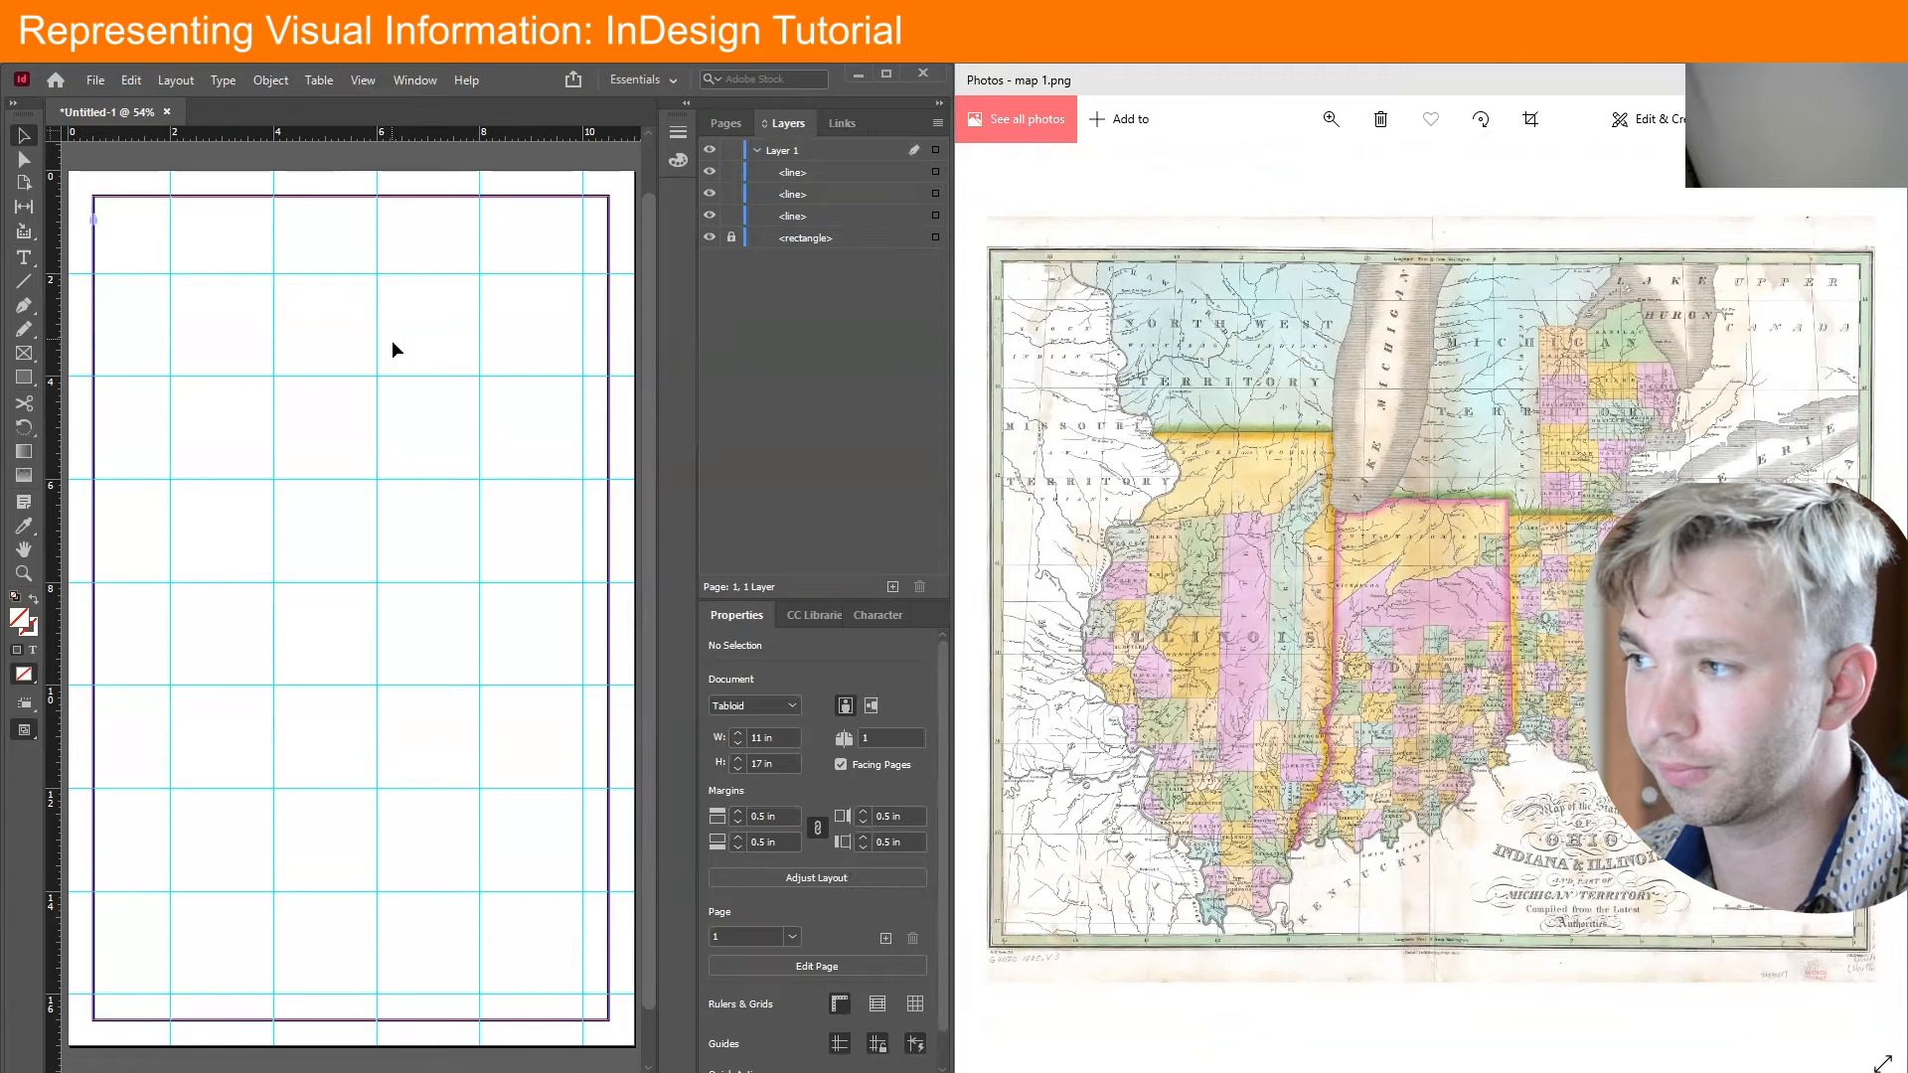
Select the three vertical lines and set their stroke weight to 2 pt, correcting the mistyped value
left_click_drag(403, 443, 125, 414)
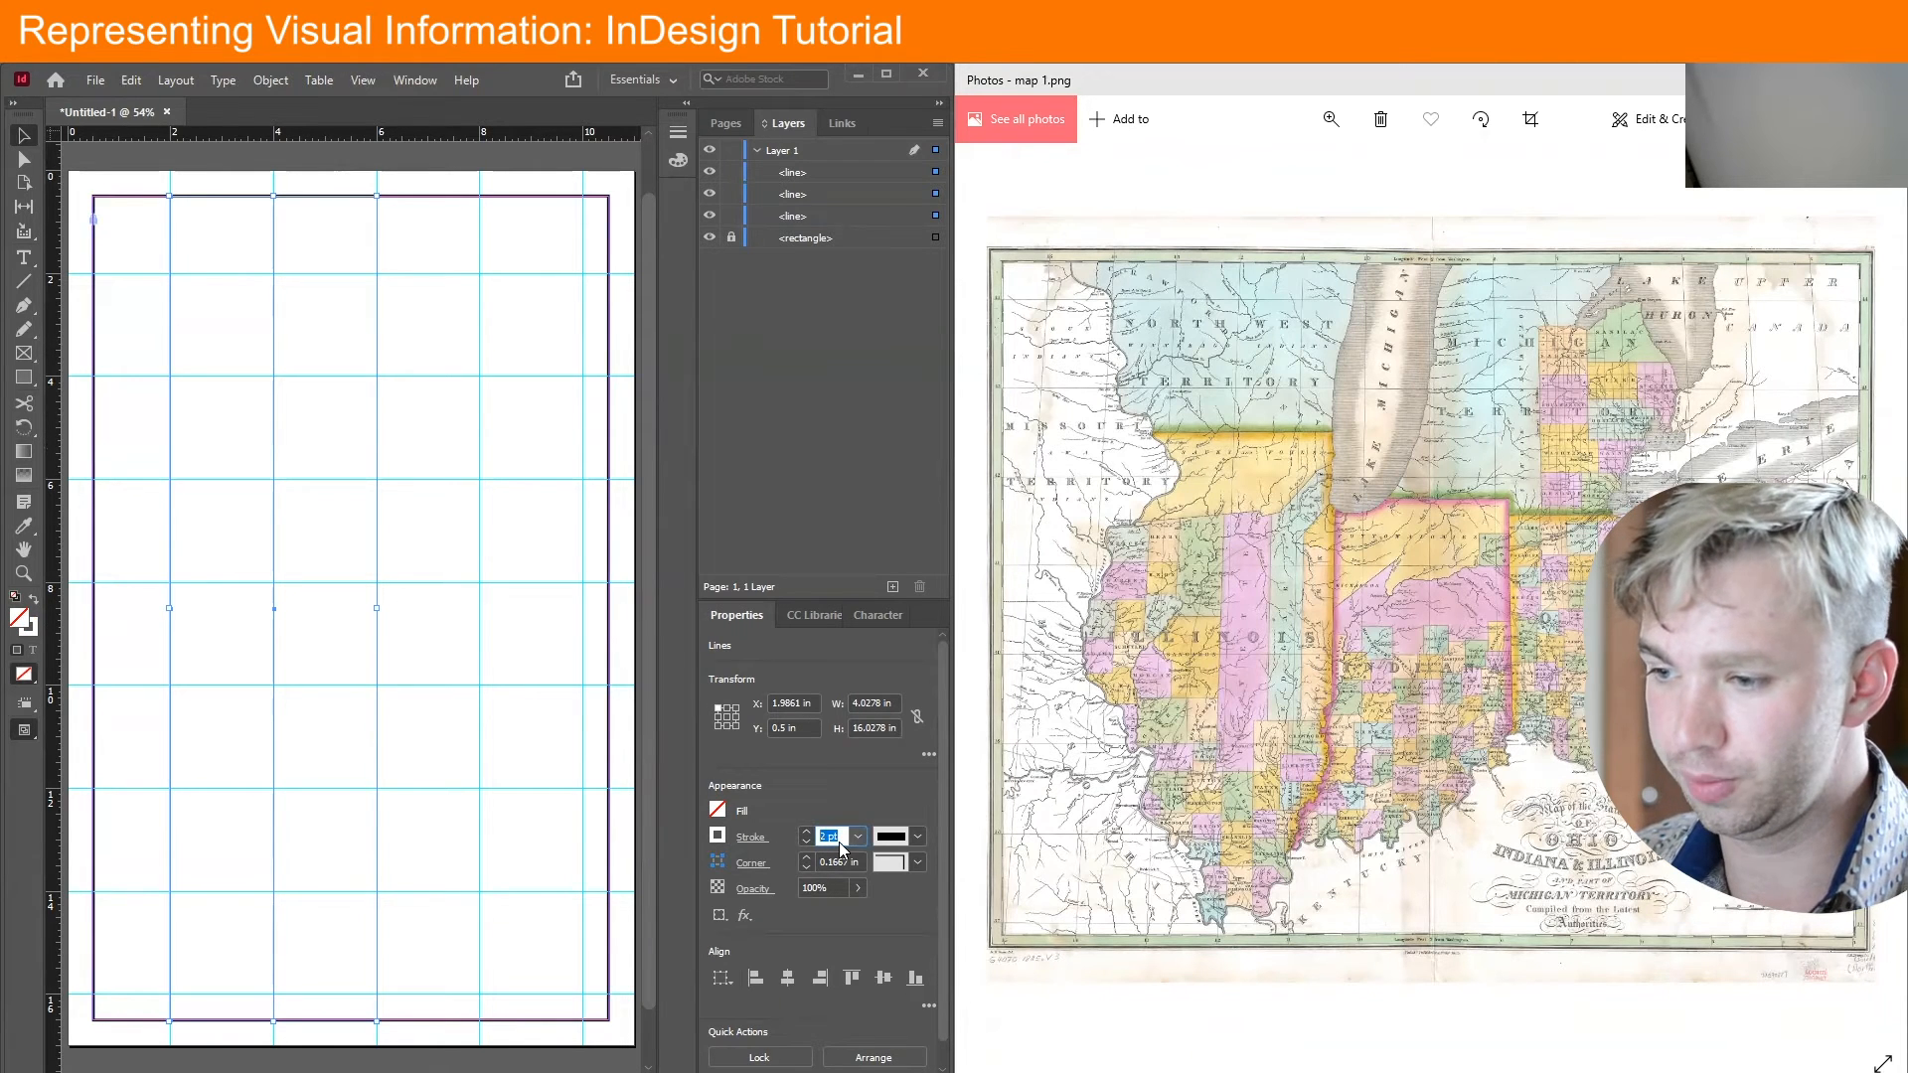
type("21")
key("Return")
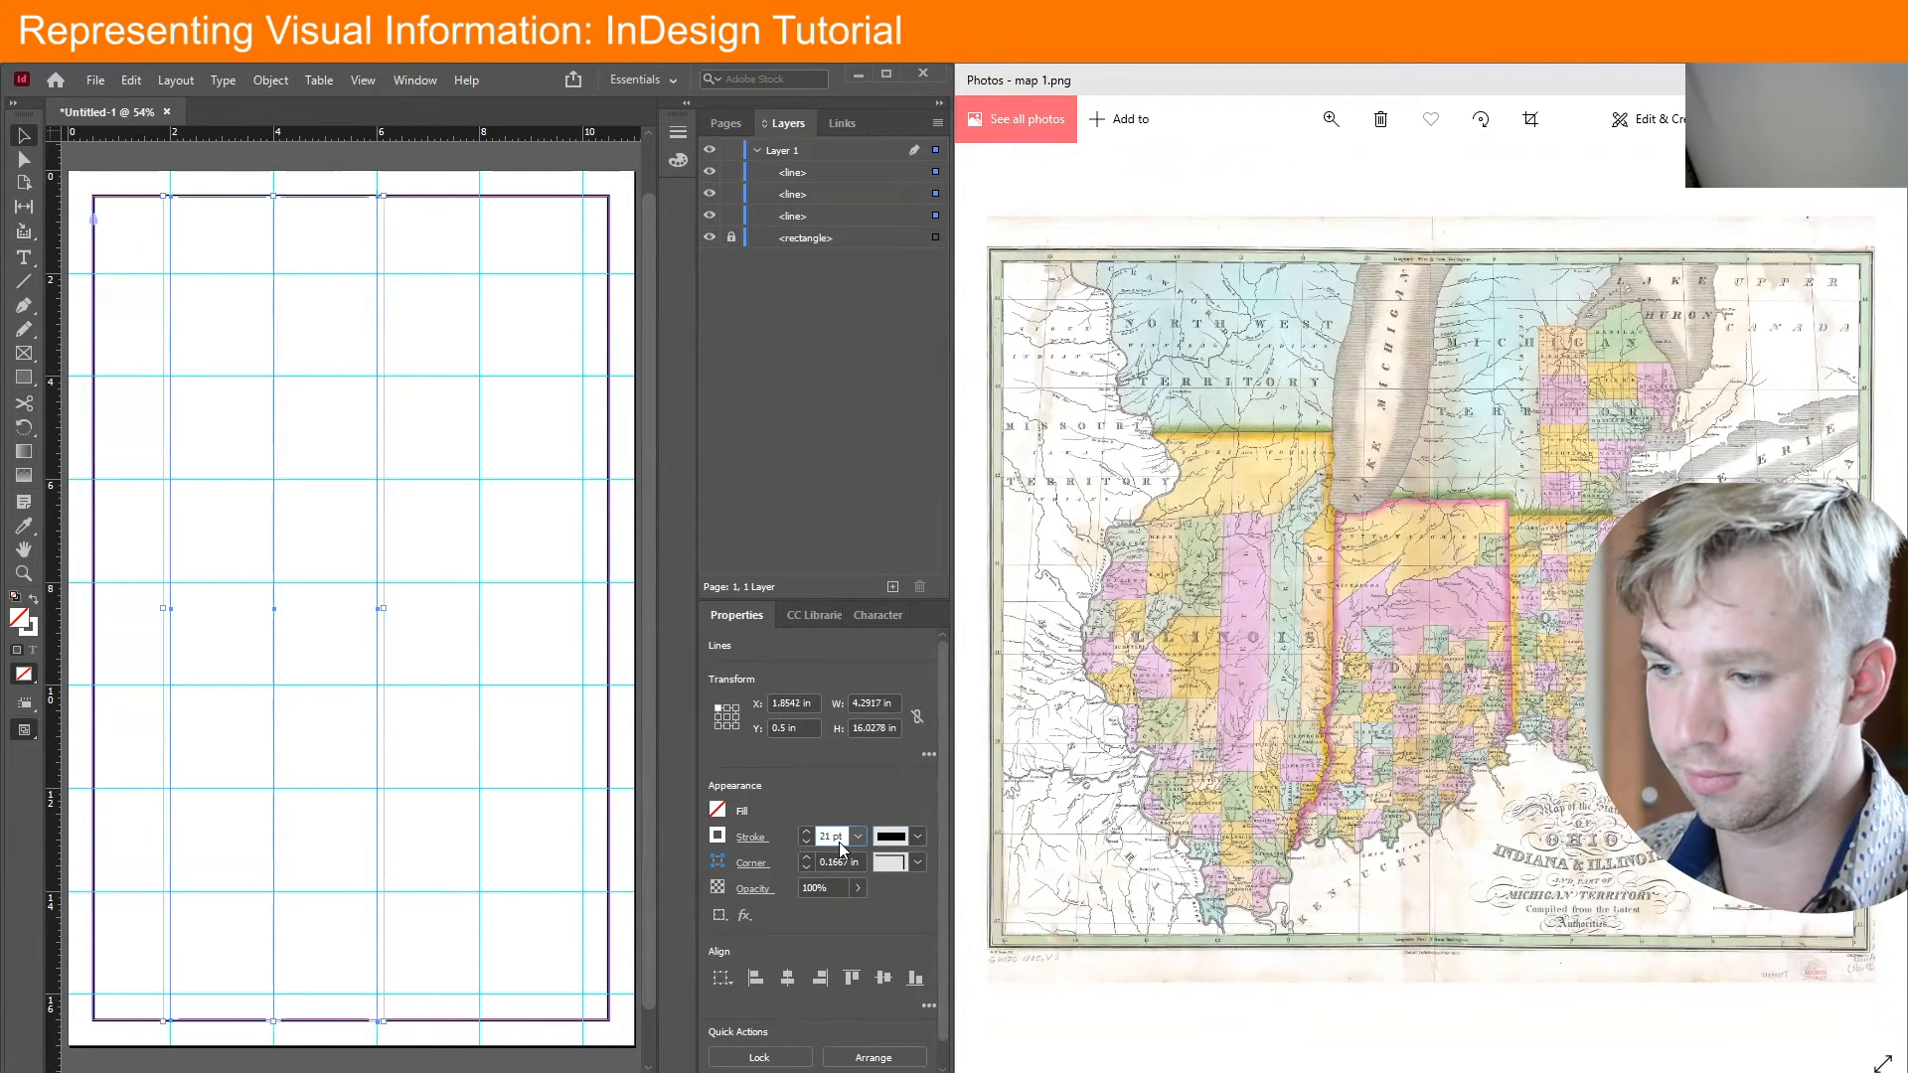
key("BackSpace")
key("BackSpace")
key("BackSpace")
key("BackSpace")
key("Tab")
Set the stroke color of the three vertical lines to Black and check them with the guides hidden
left_click(720, 839)
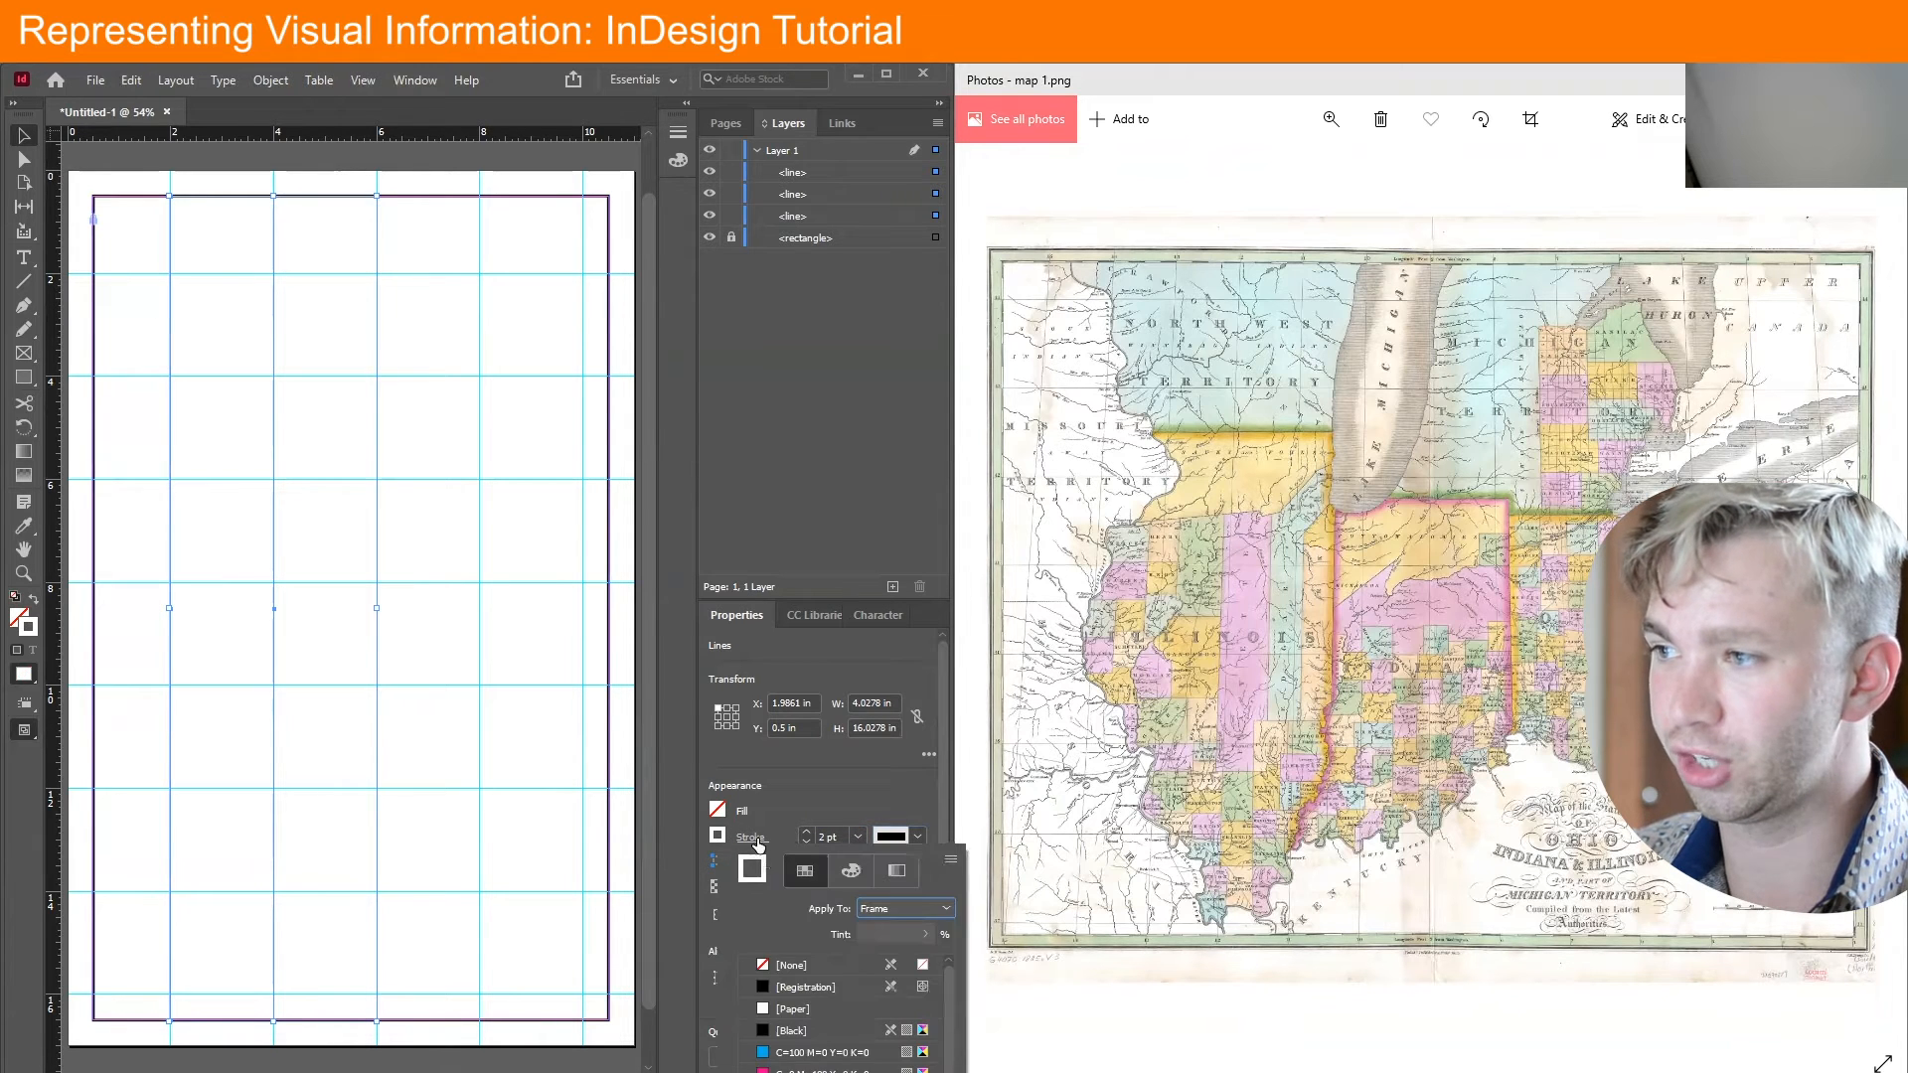
left_click(795, 1031)
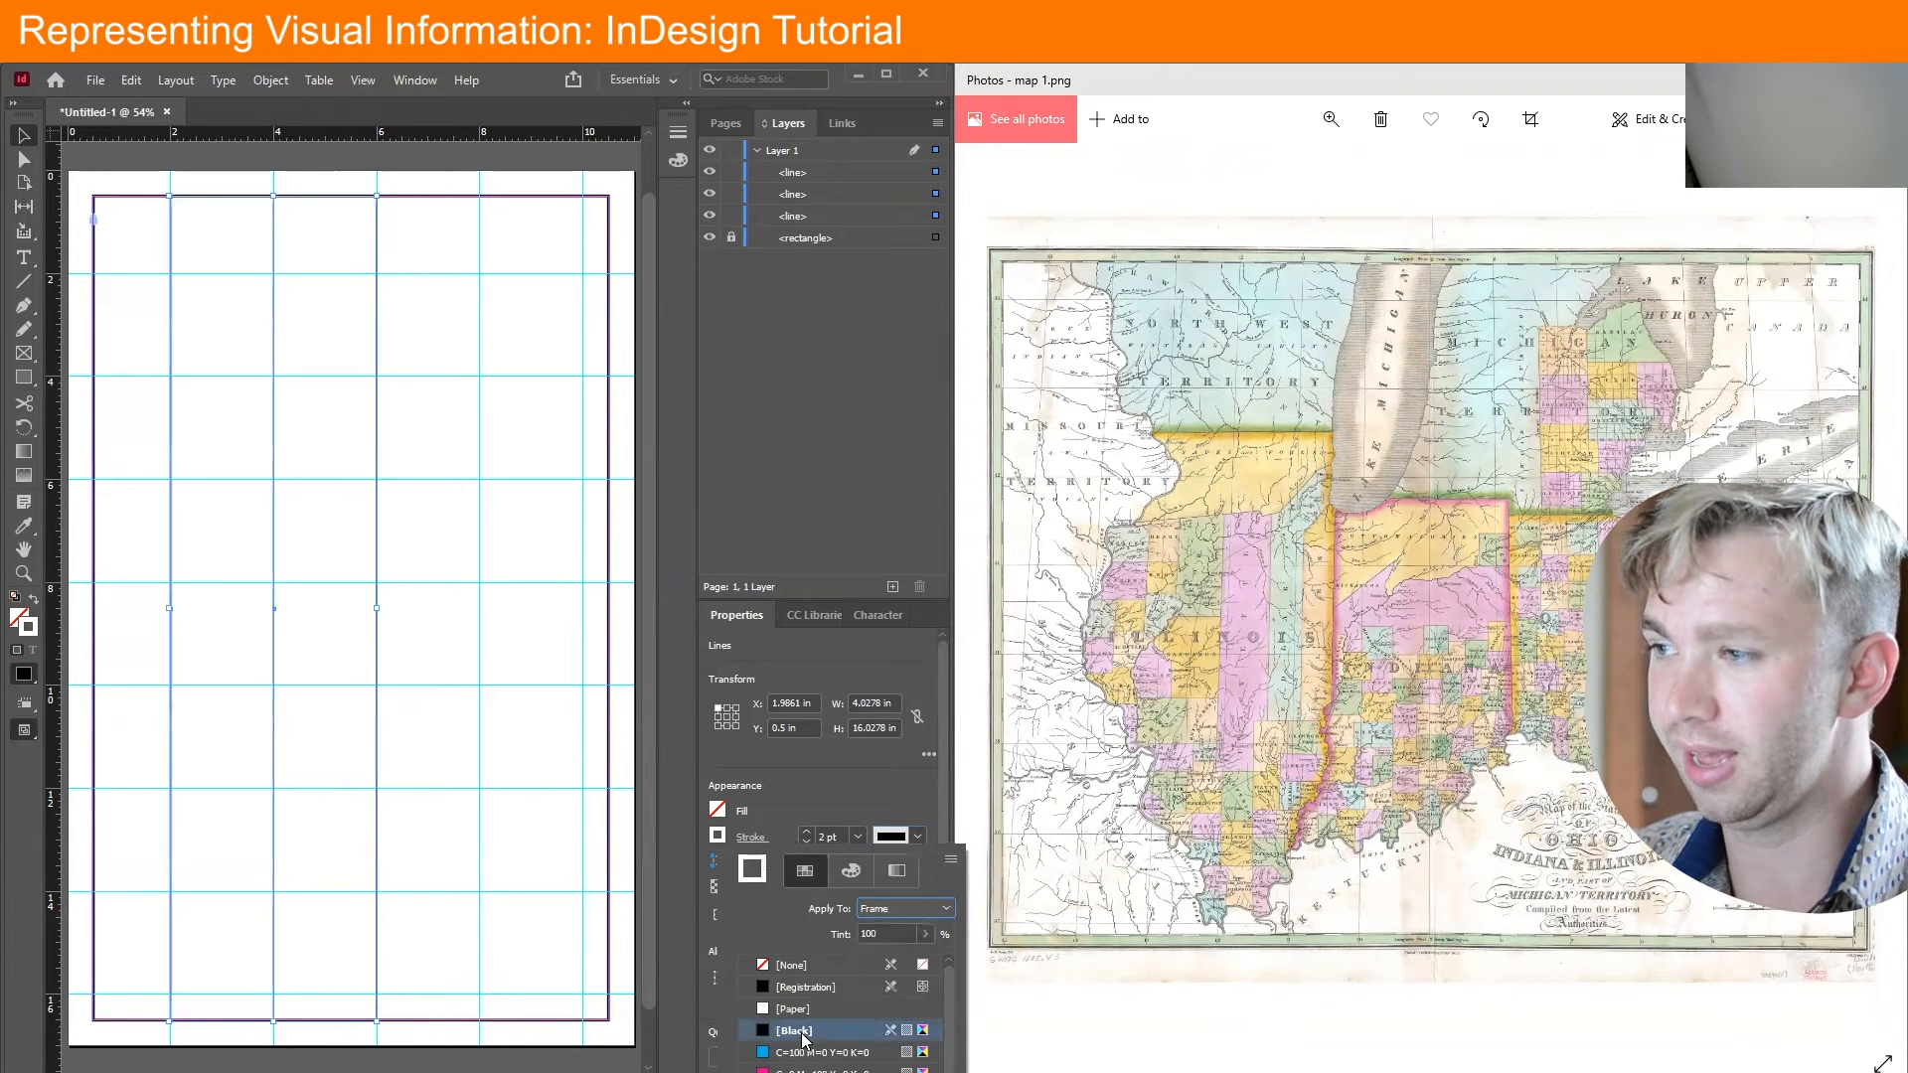
left_click(429, 440)
key("ctrl+semicolon")
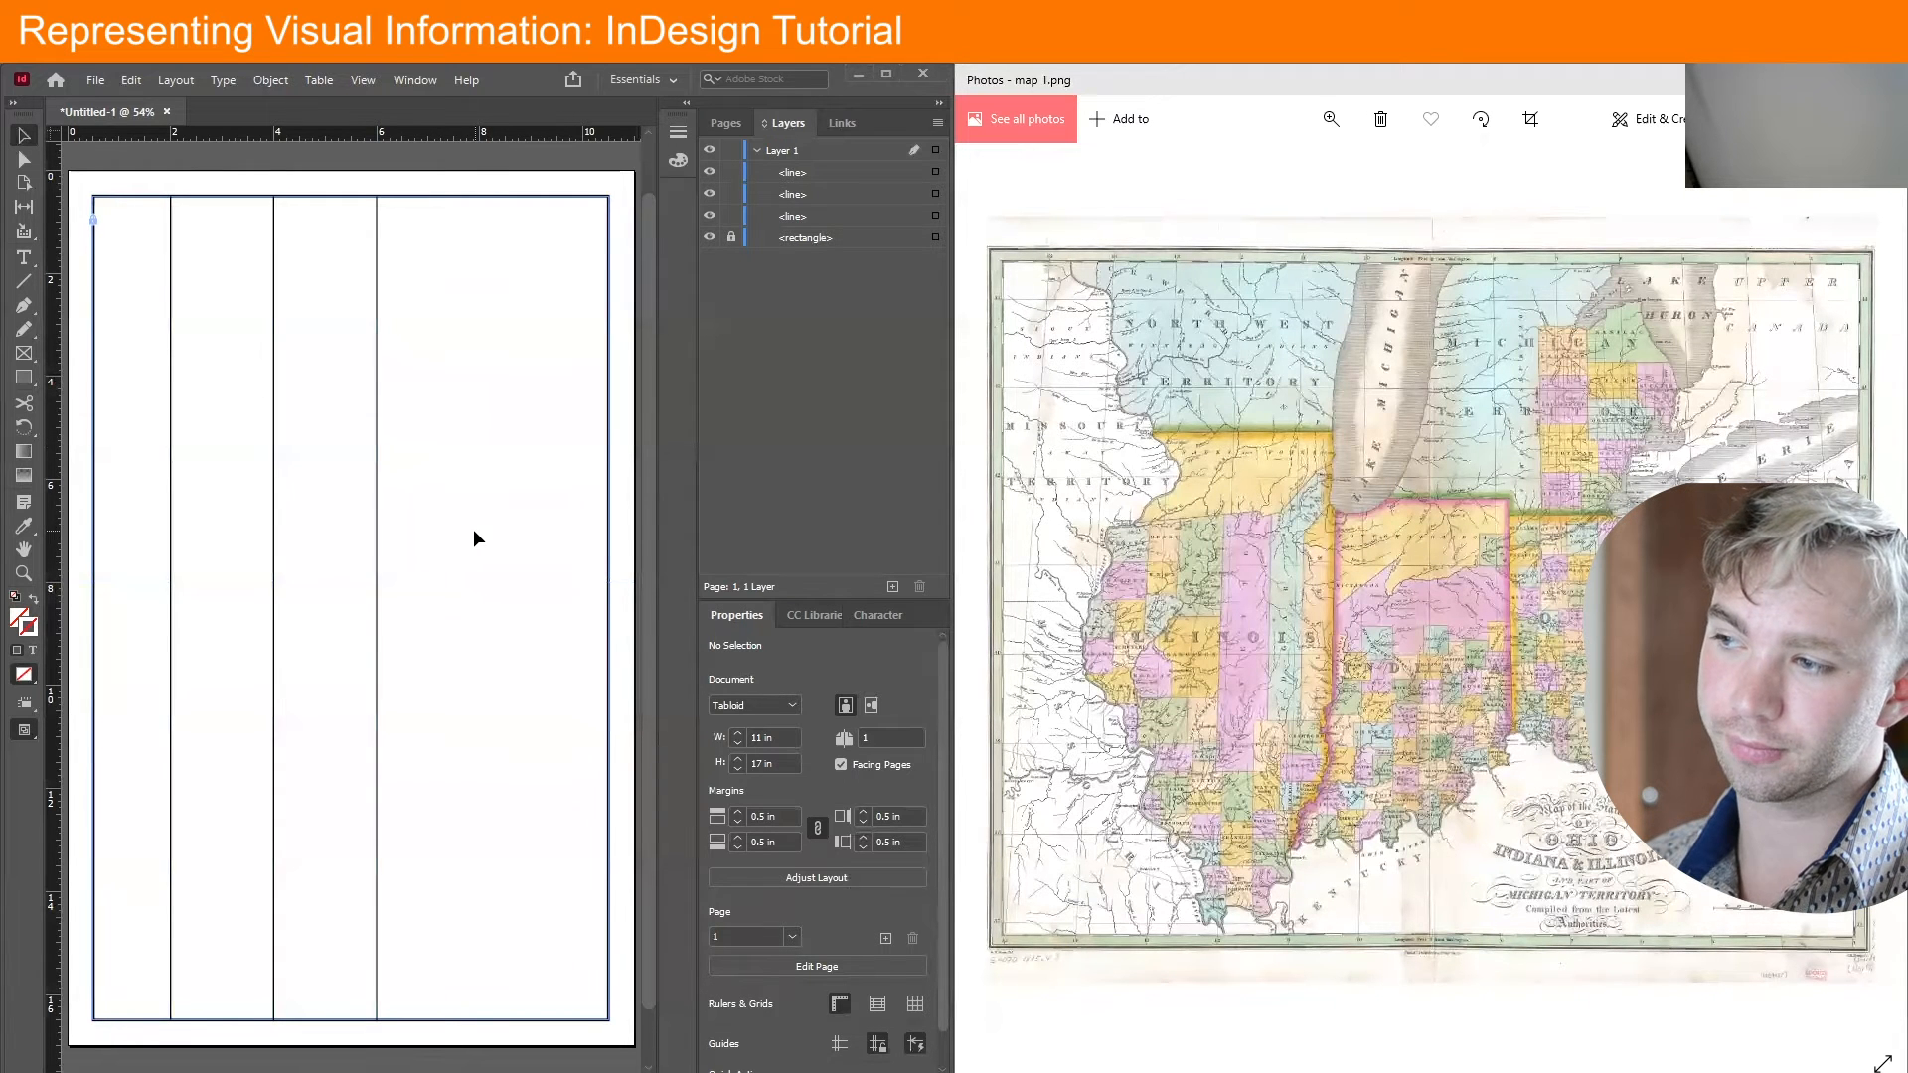
Give the three vertical lines a thinner stroke, deselect them, and show the guides again
left_click_drag(405, 545, 131, 460)
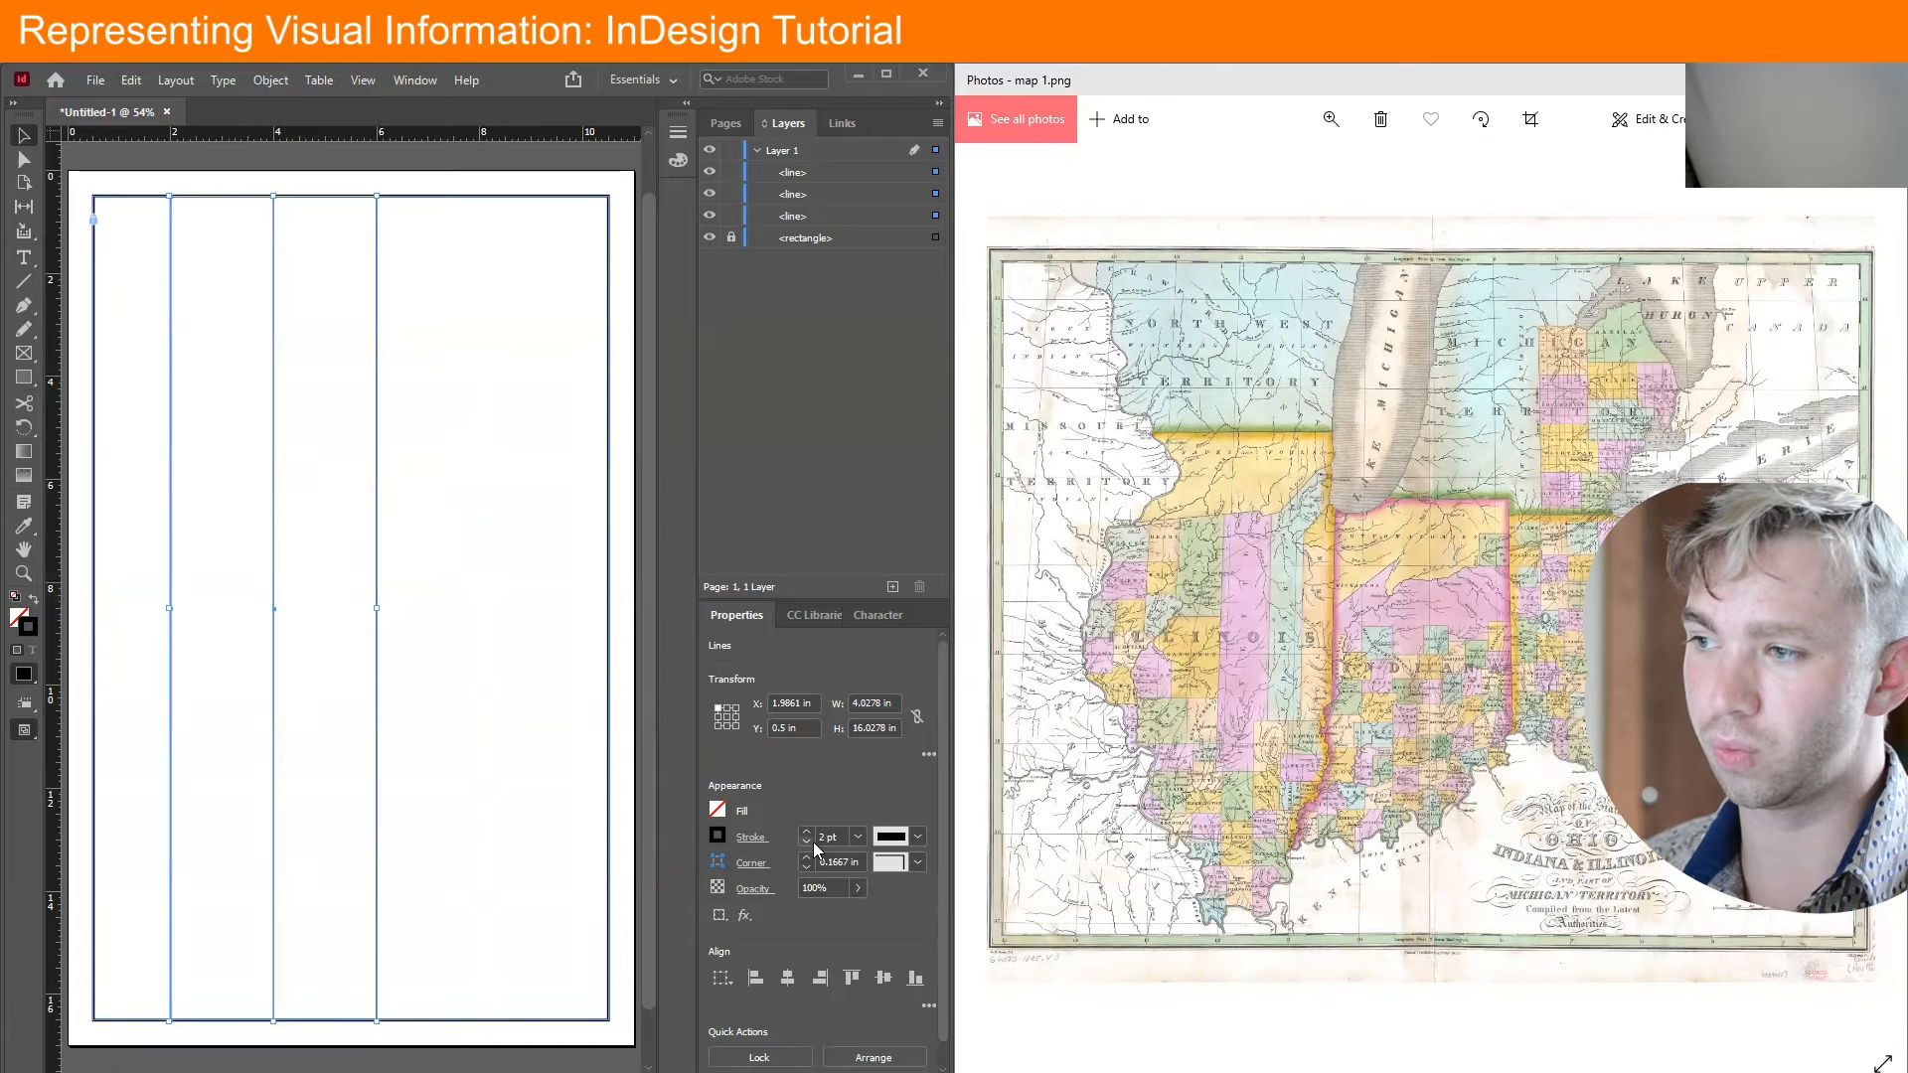
left_click(511, 676)
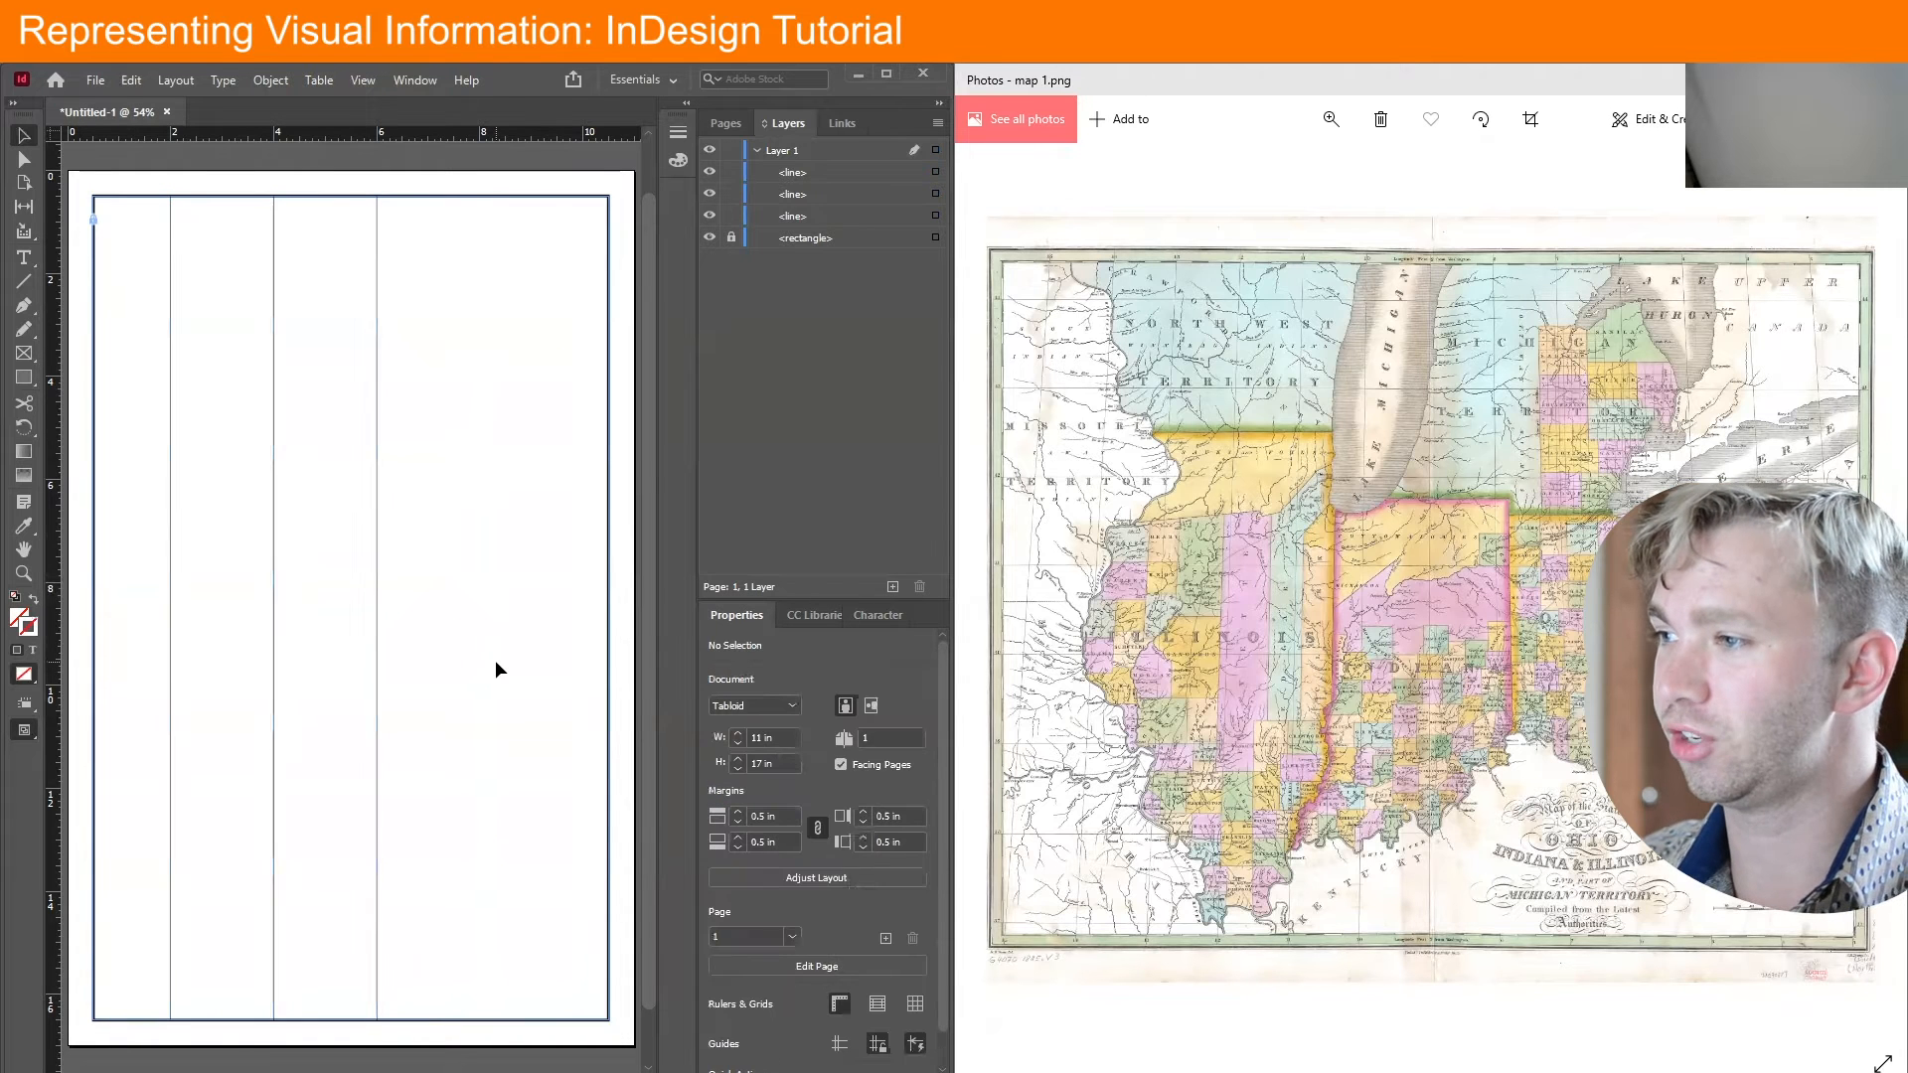
key("ctrl+semicolon")
Draw vertical lines along the 8 in and 10 in guides from the border's top edge to its bottom edge
left_click(23, 281)
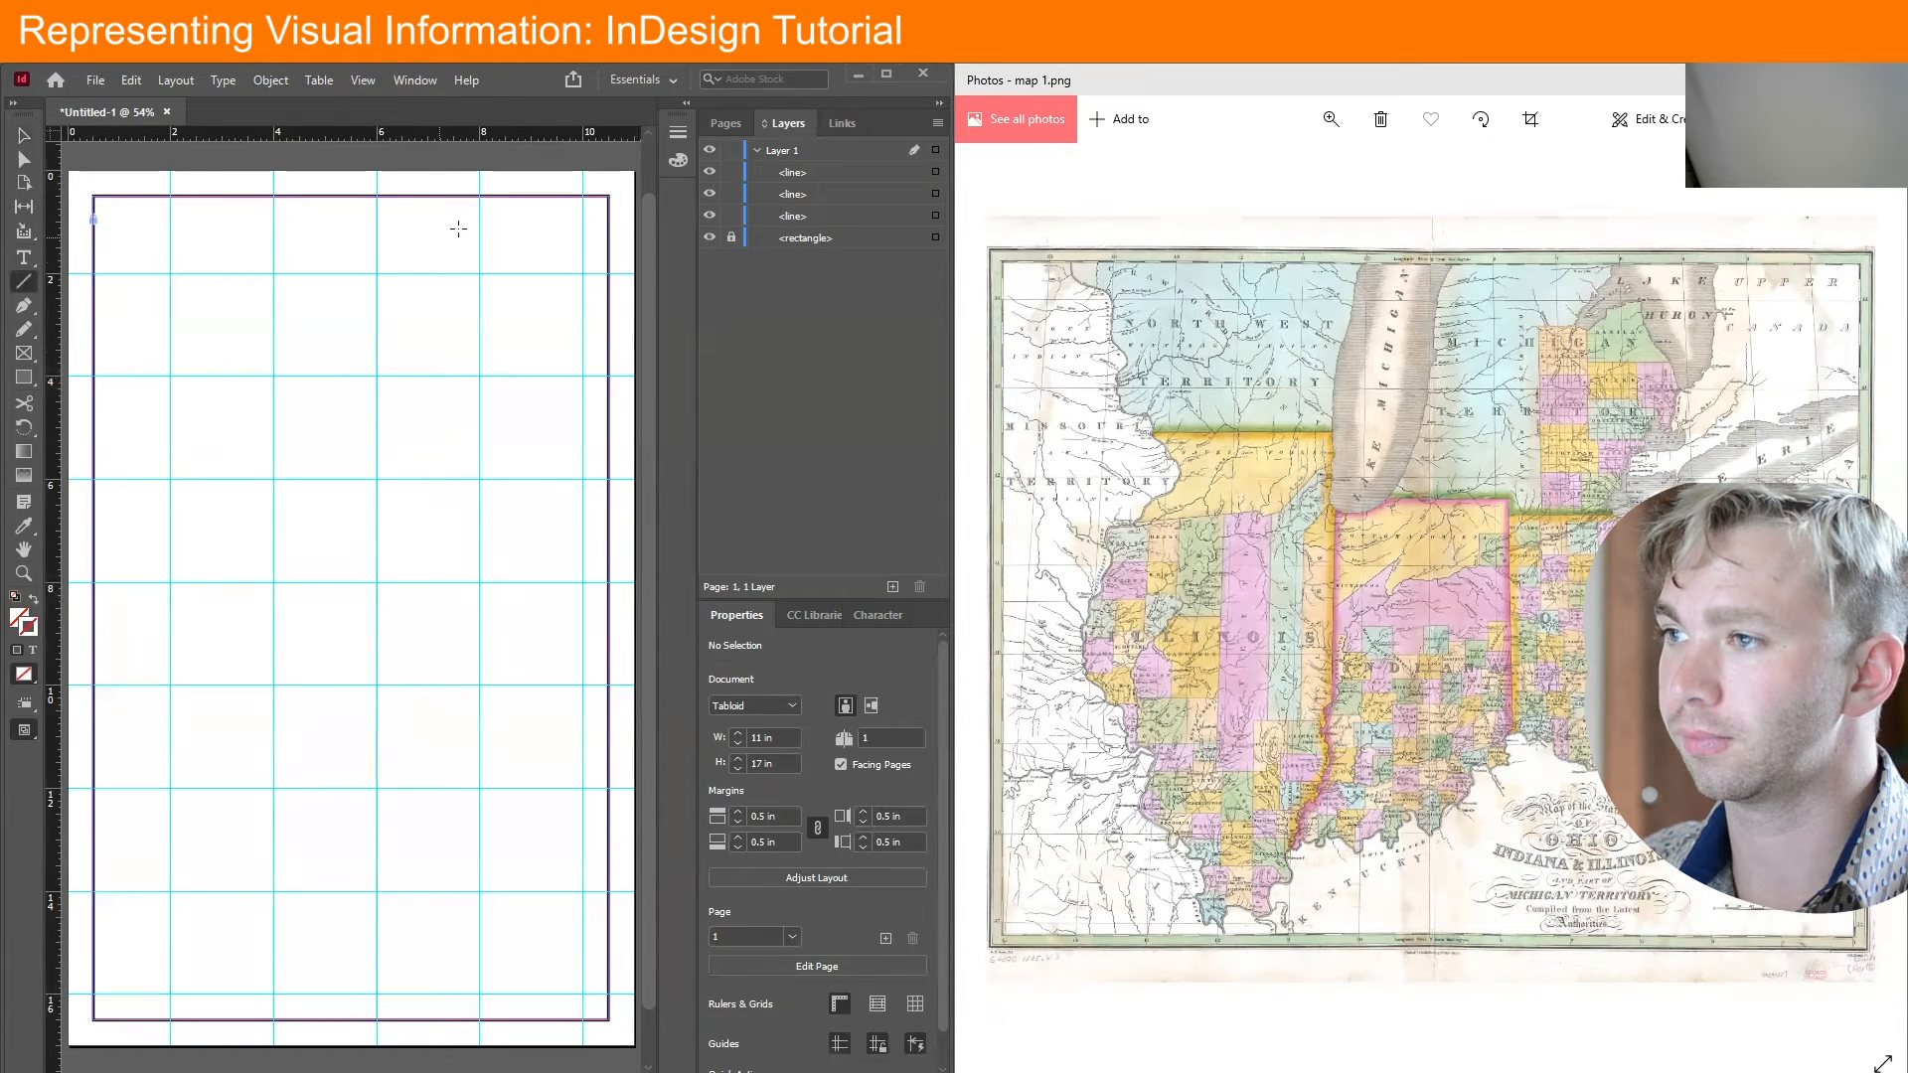
left_click_drag(479, 199, 480, 1019)
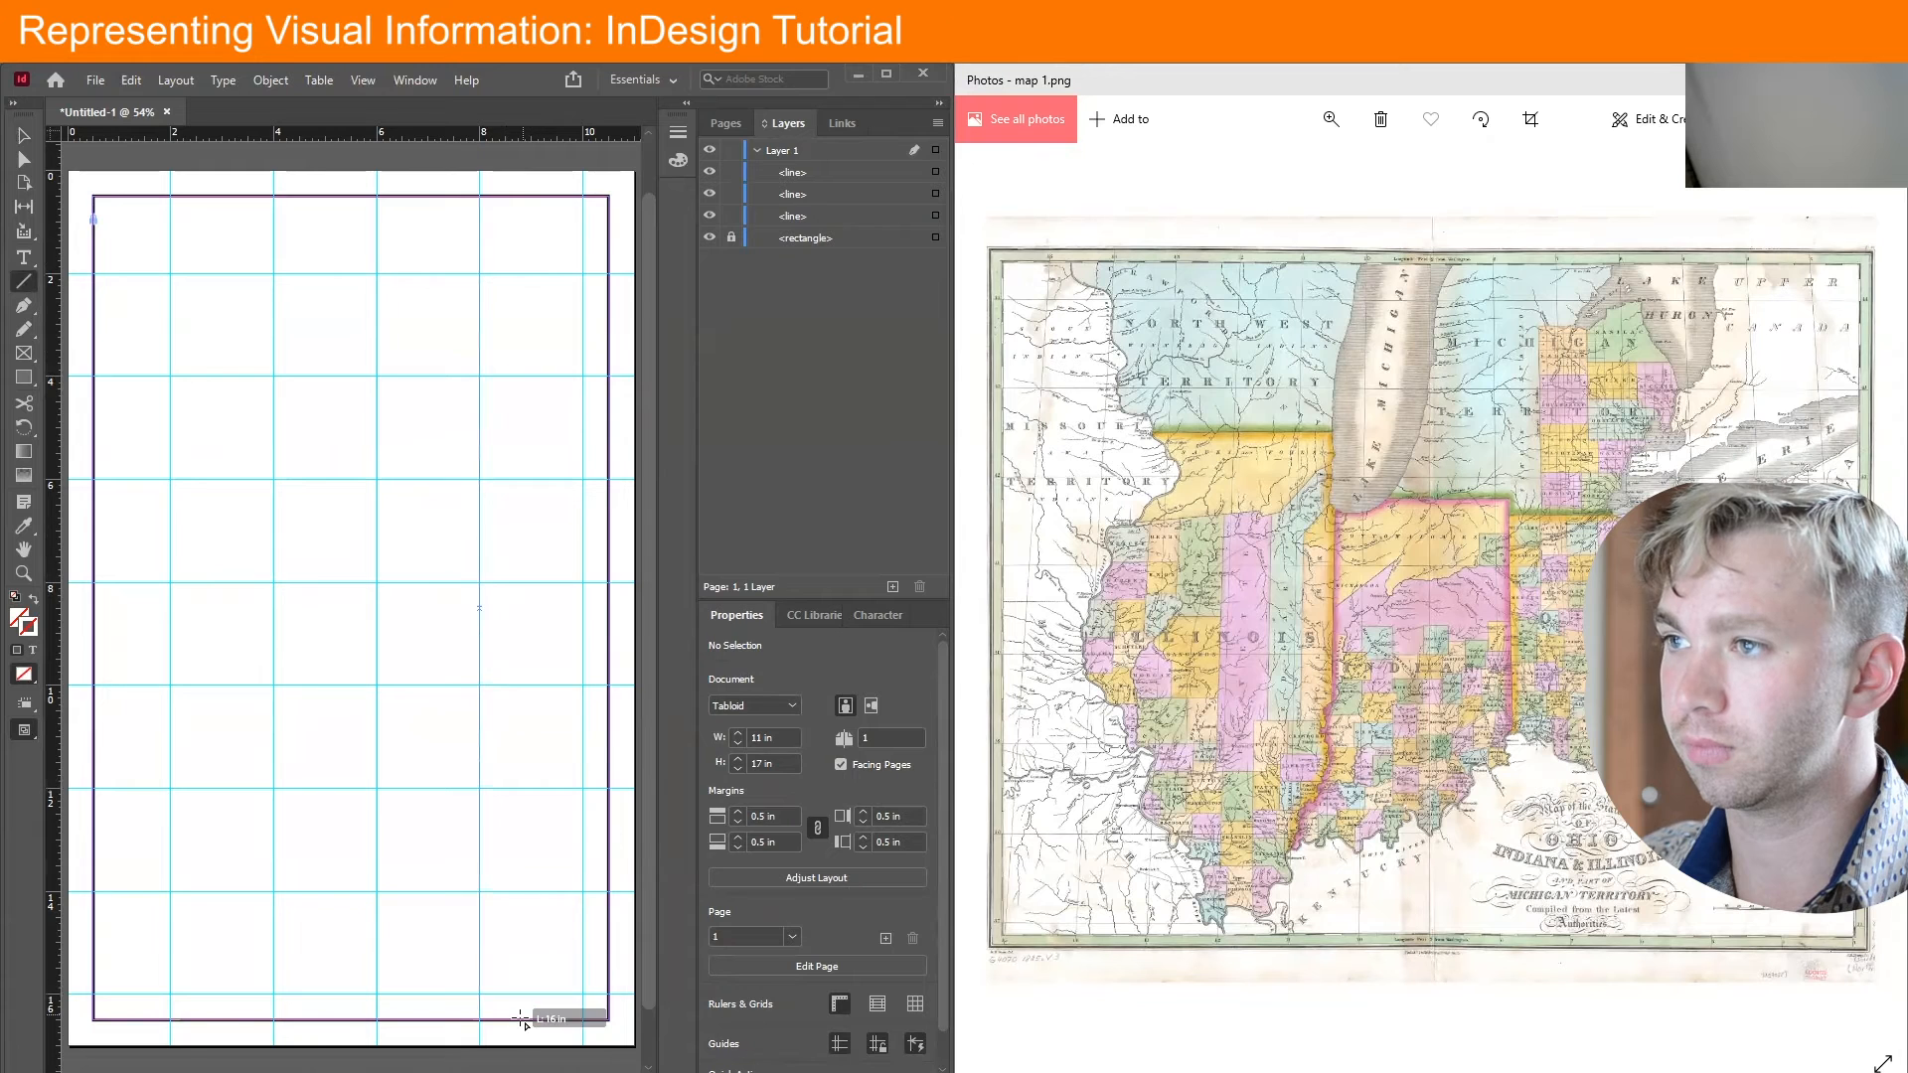
left_click_drag(585, 196, 584, 1019)
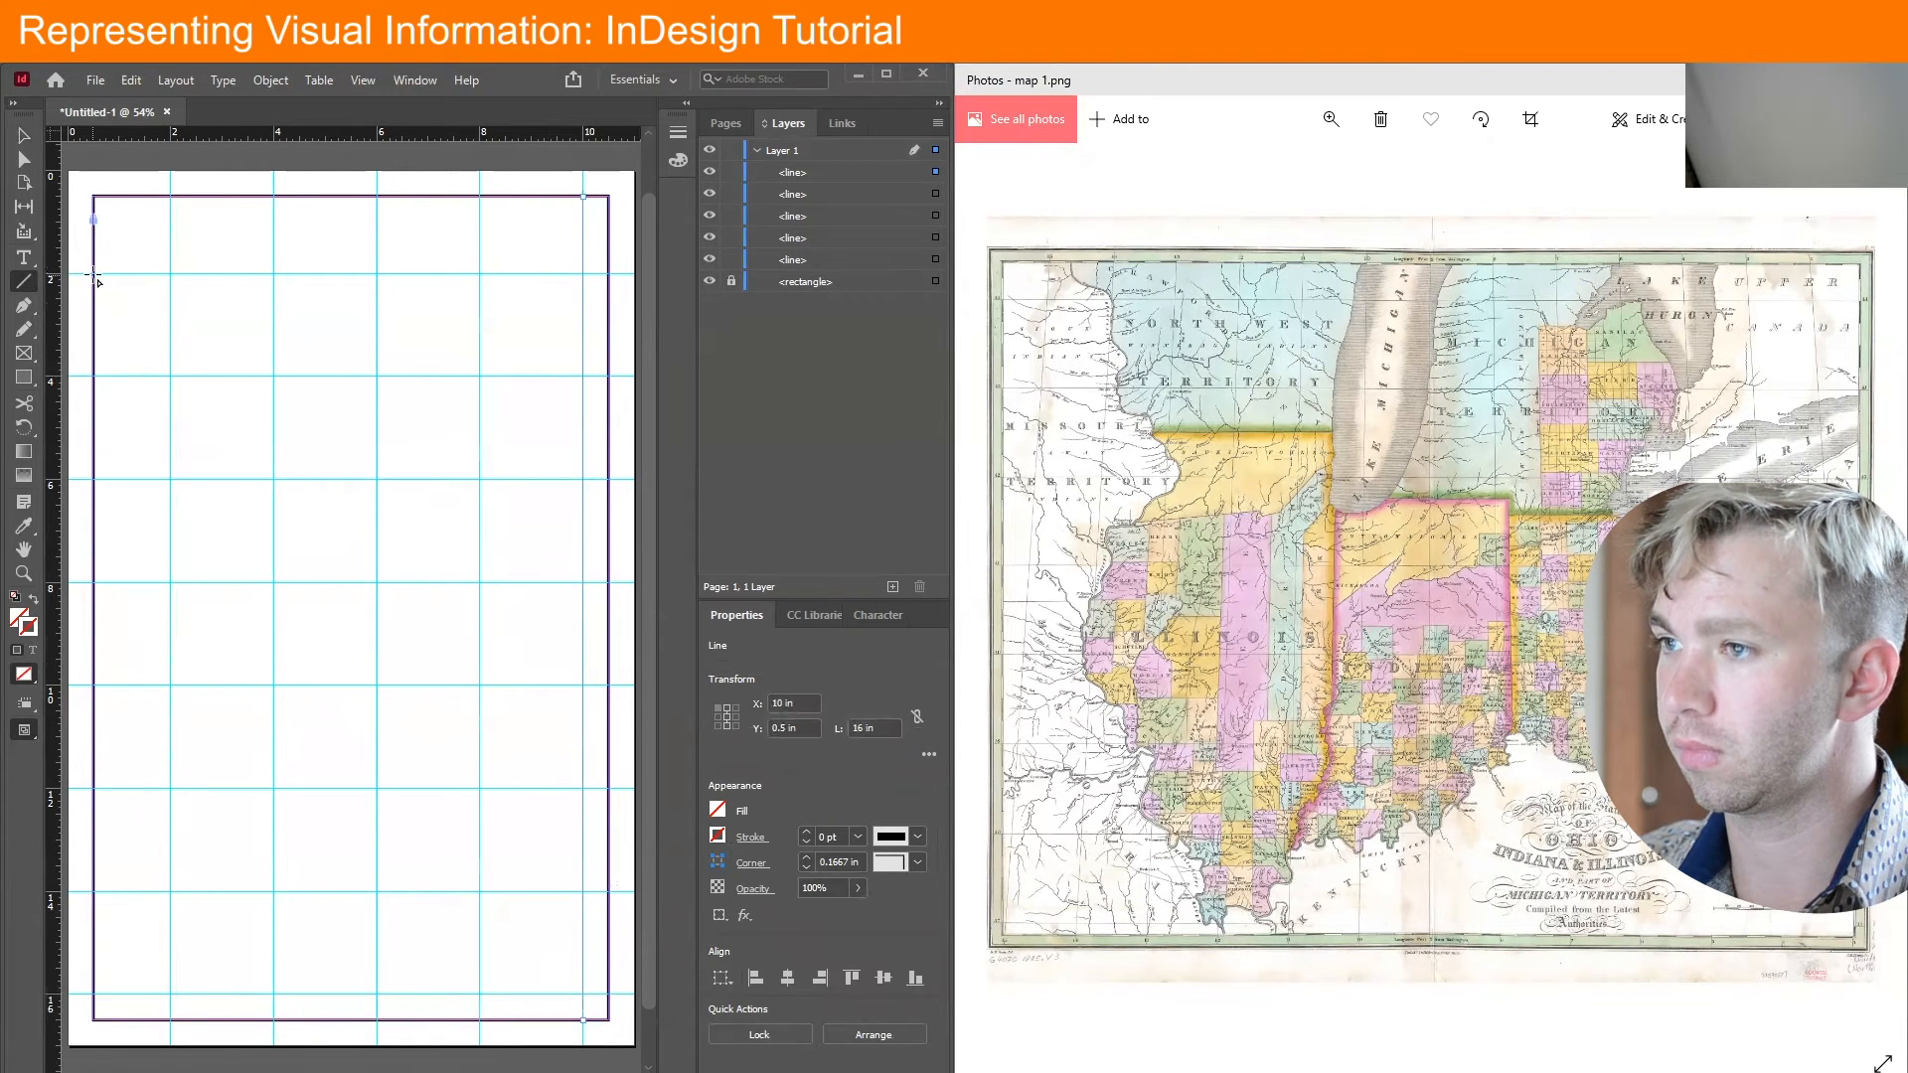
Draw horizontal lines along all the horizontal guides across the border and give every grid line a 1 pt black stroke with guides hidden
left_click_drag(94, 275, 610, 275)
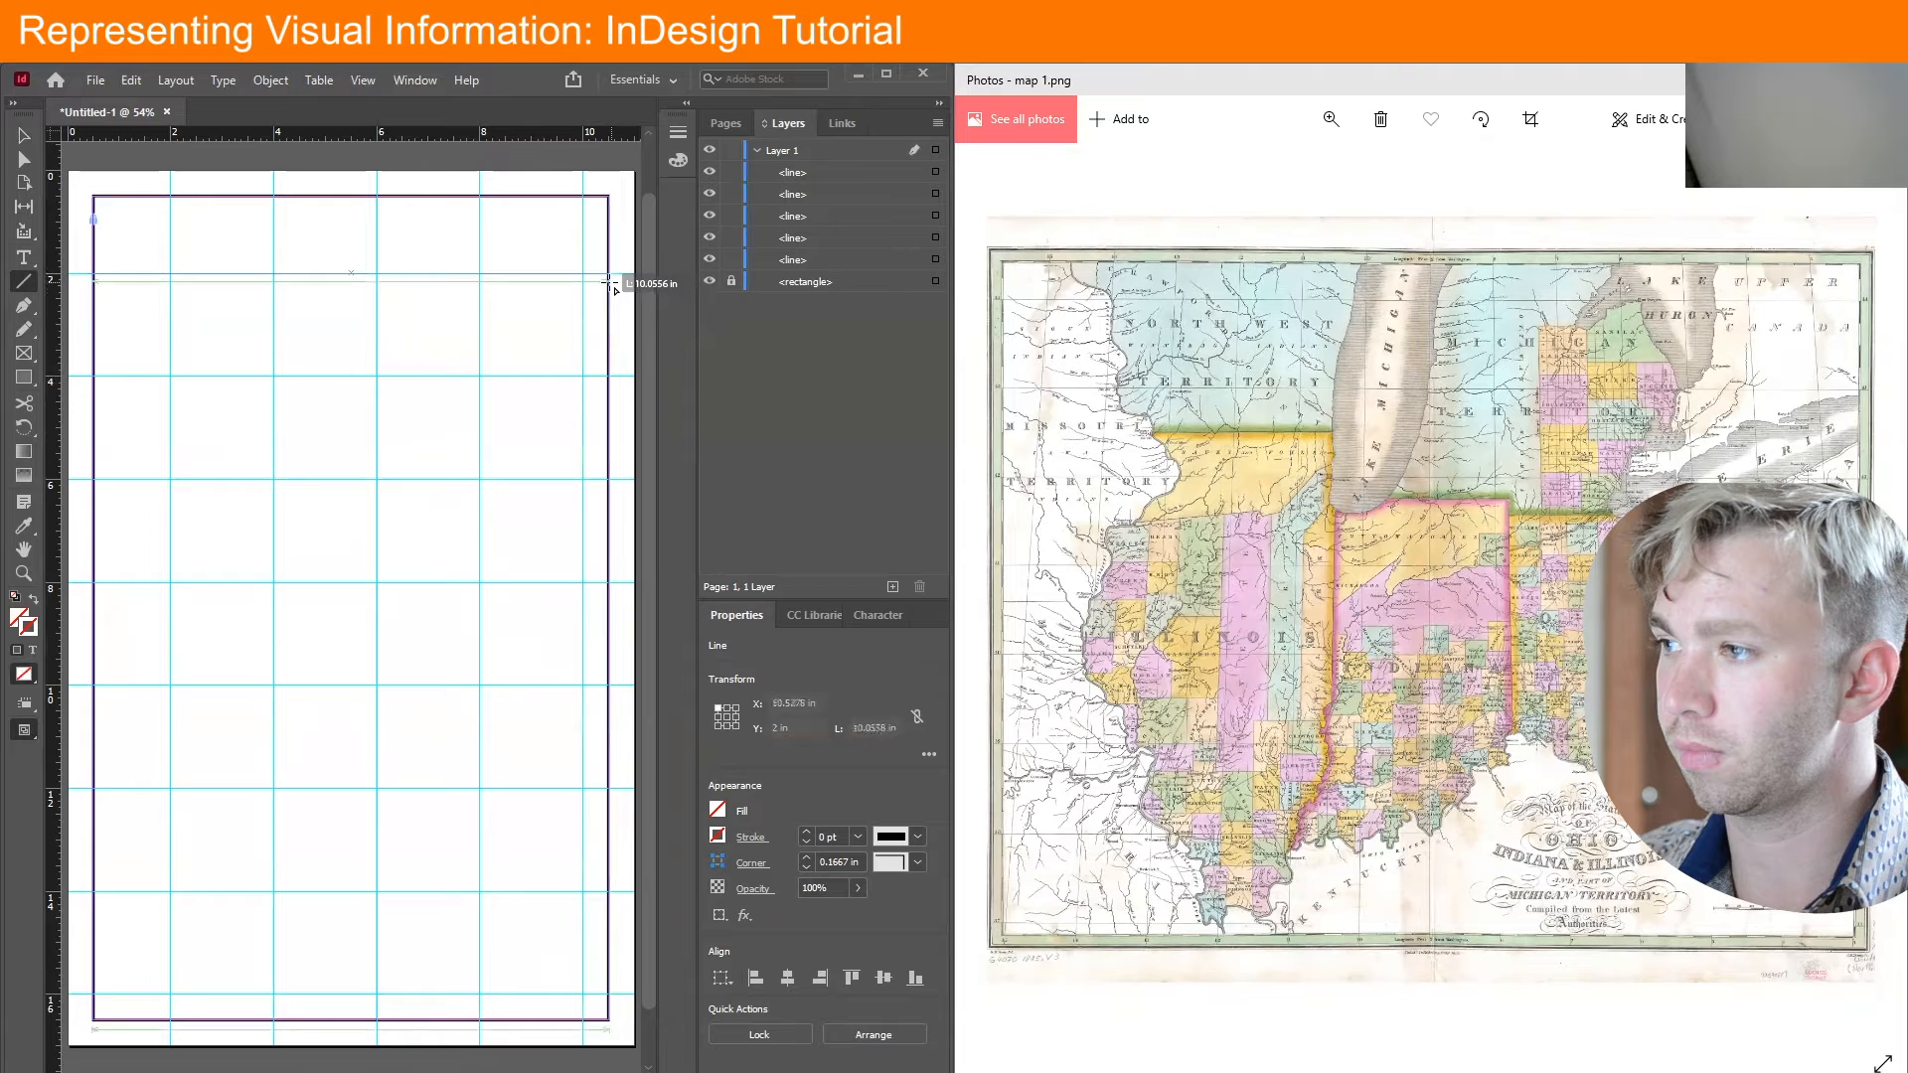
left_click_drag(93, 377, 630, 409)
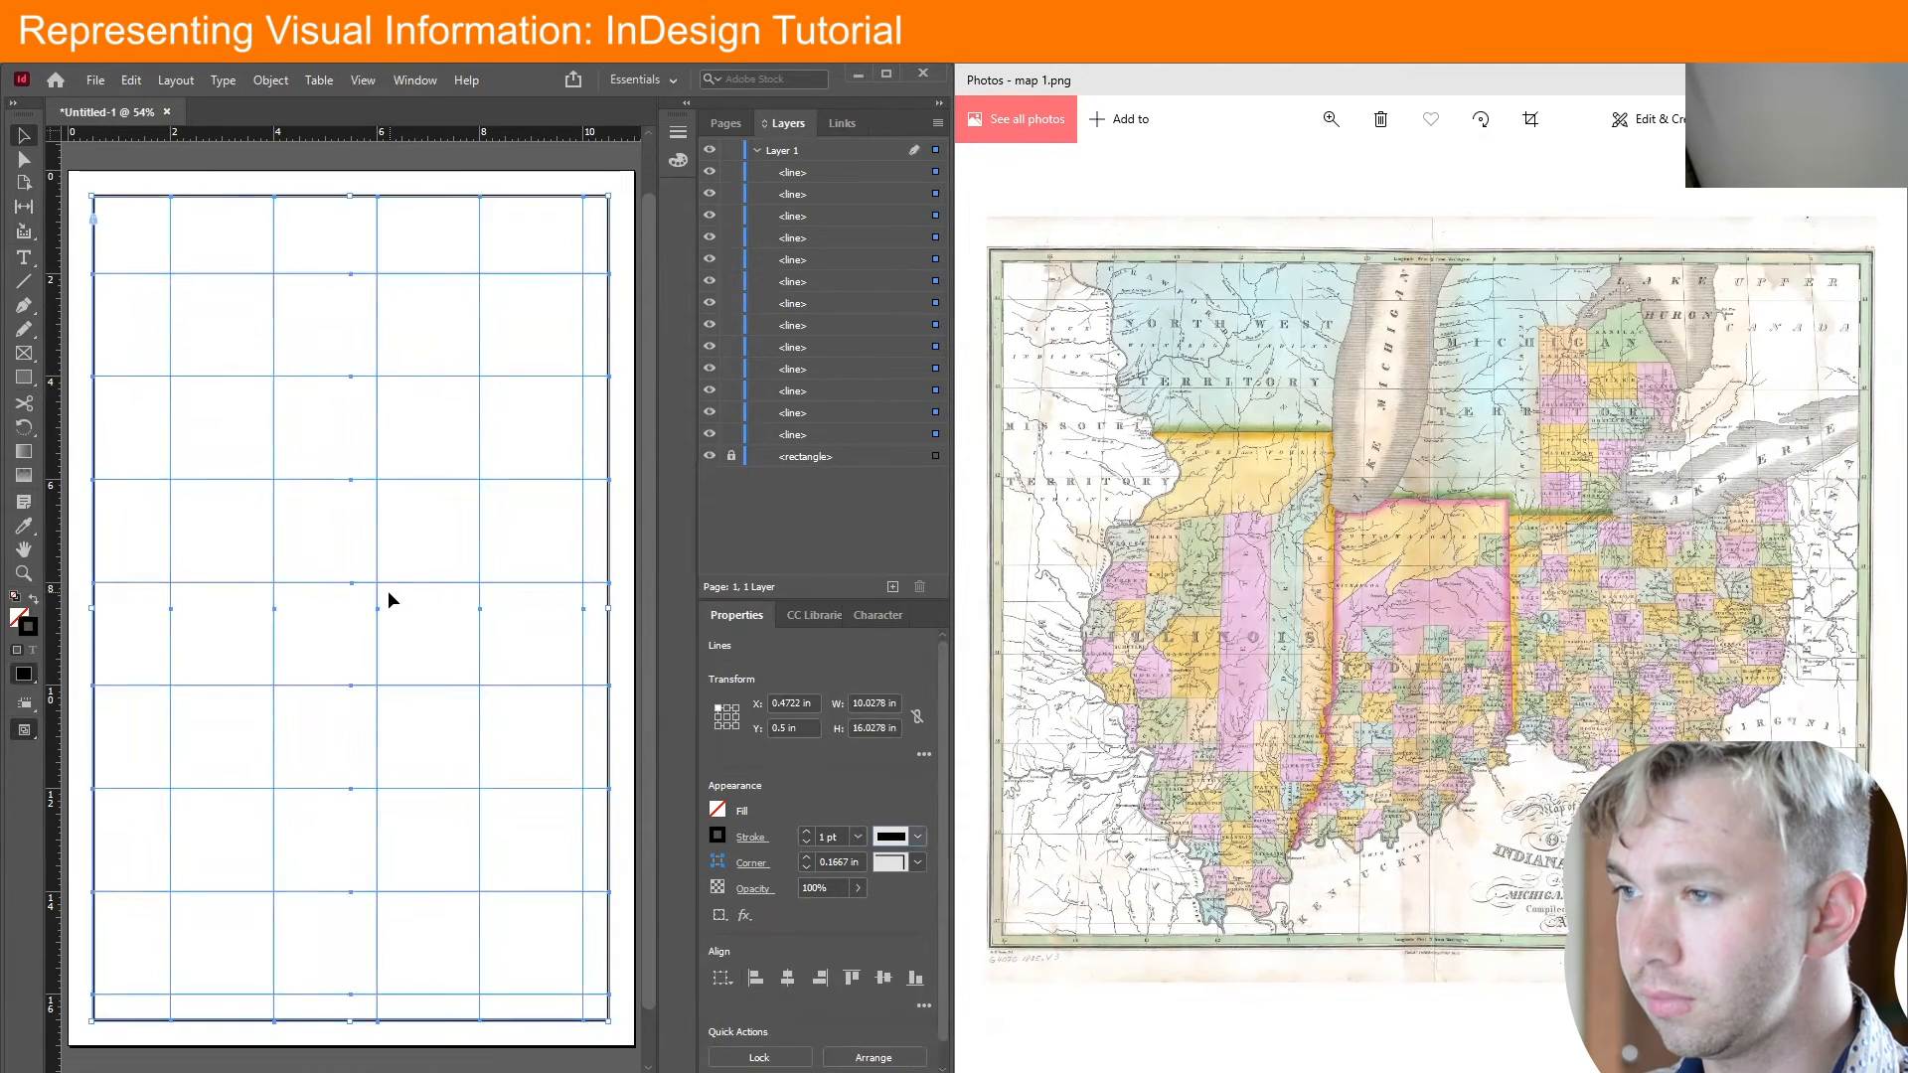
left_click(401, 628)
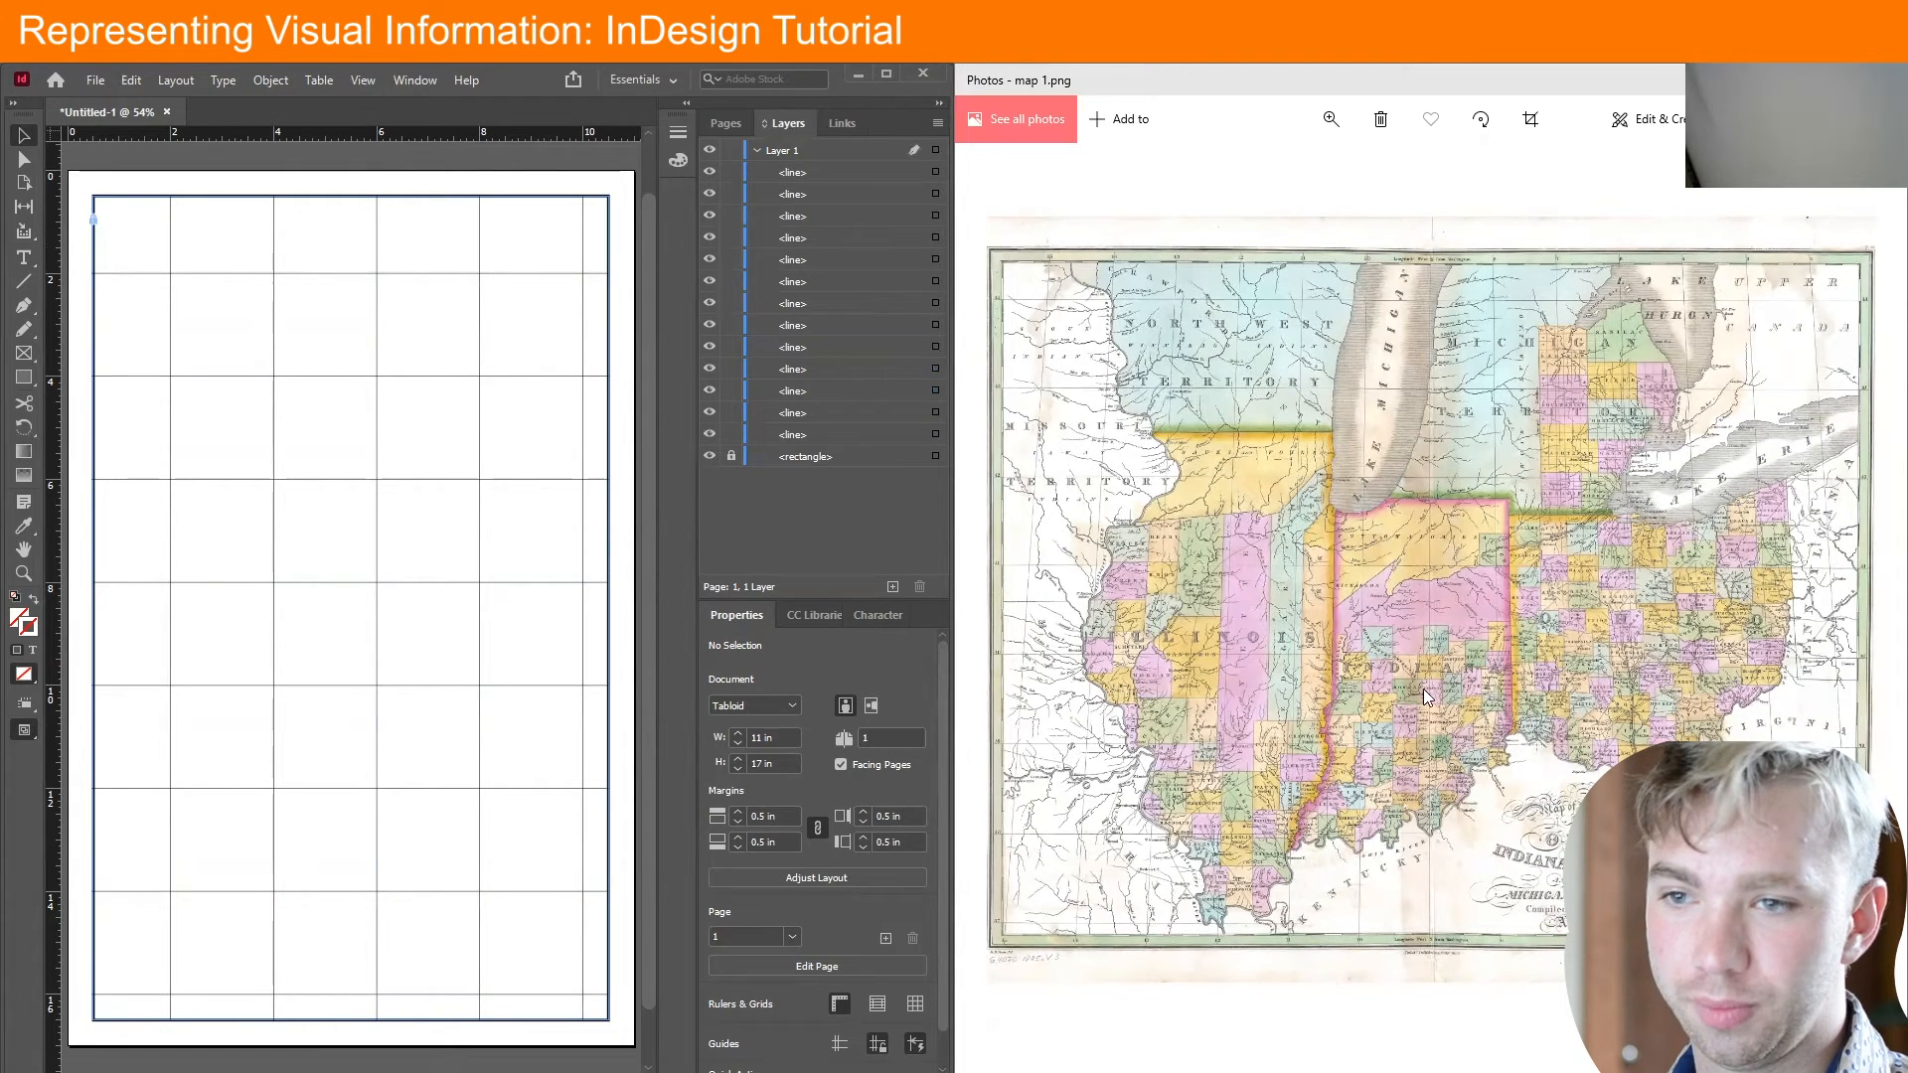
Browse the reference images to examine the border's longitude labels and the credit lines below the border
scroll(1425, 688, "up", 2)
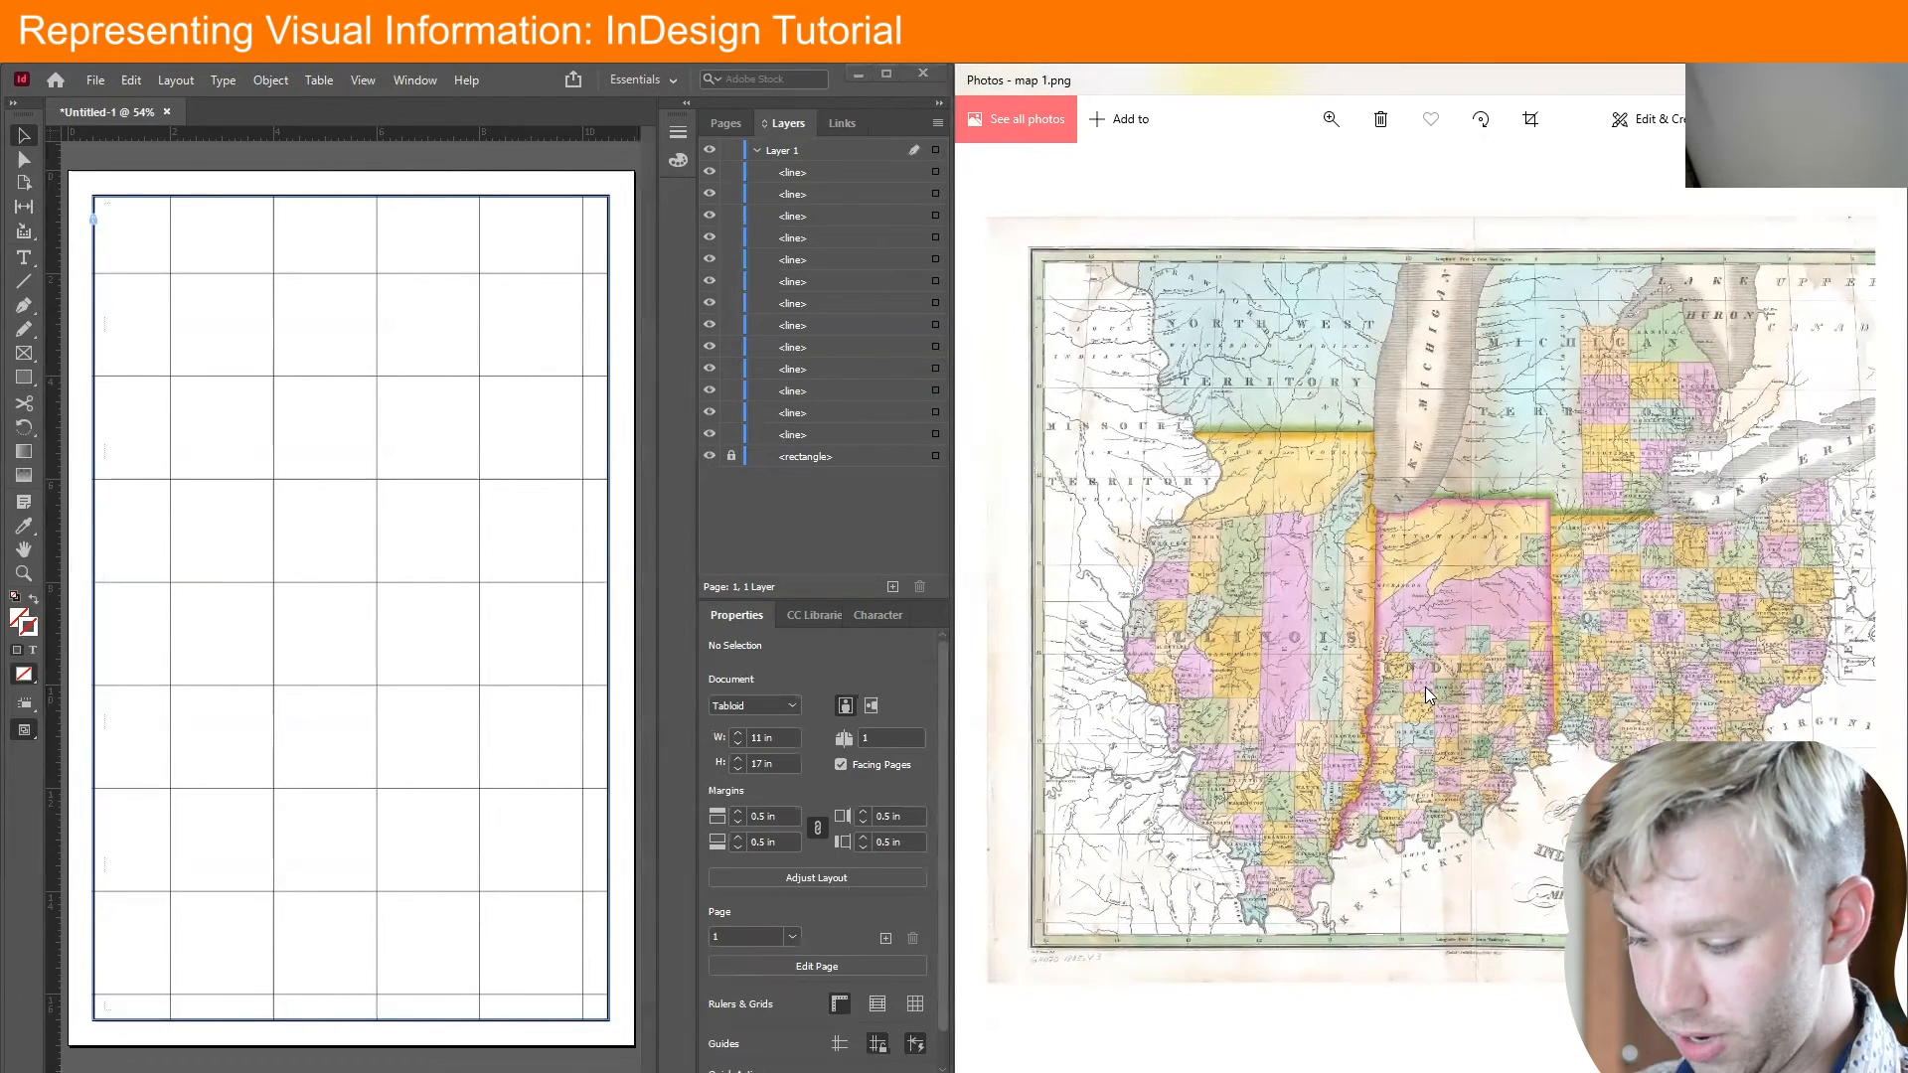
scroll(1425, 688, "down", 2)
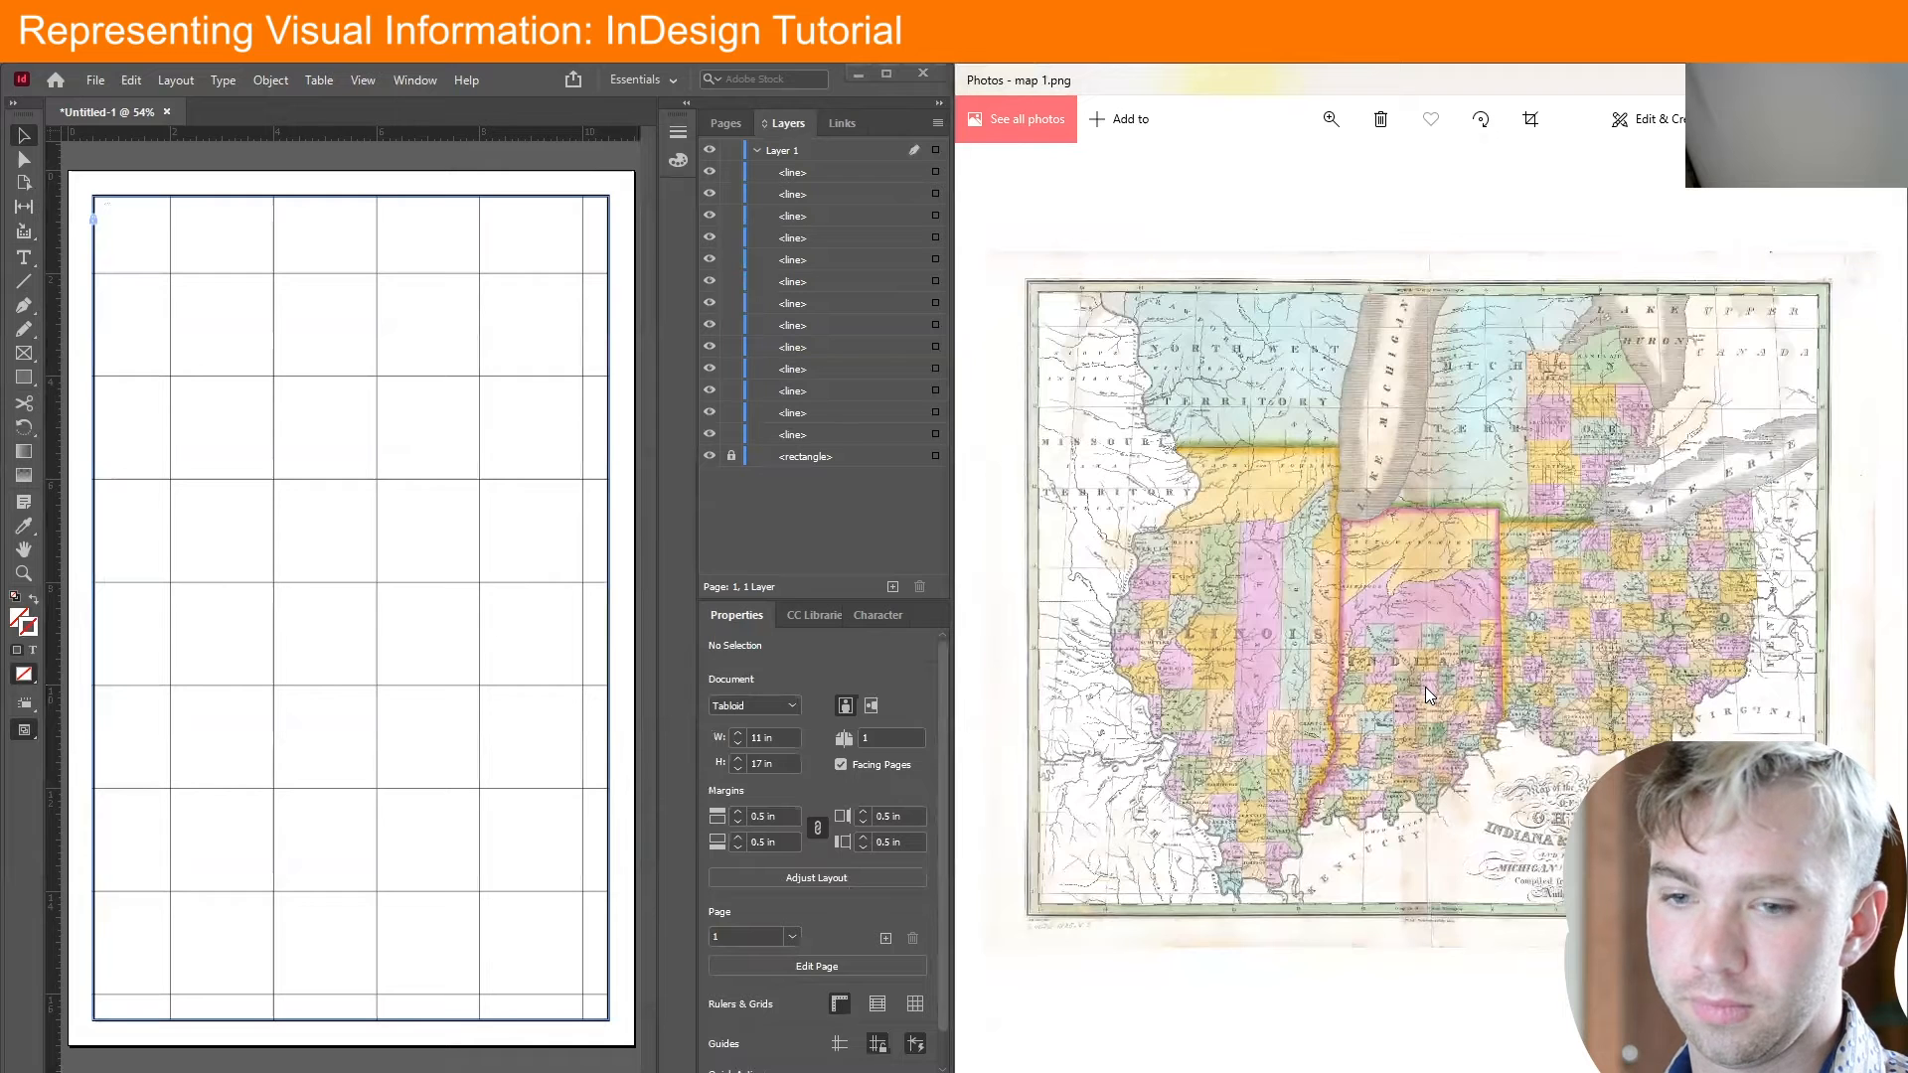
key("Right")
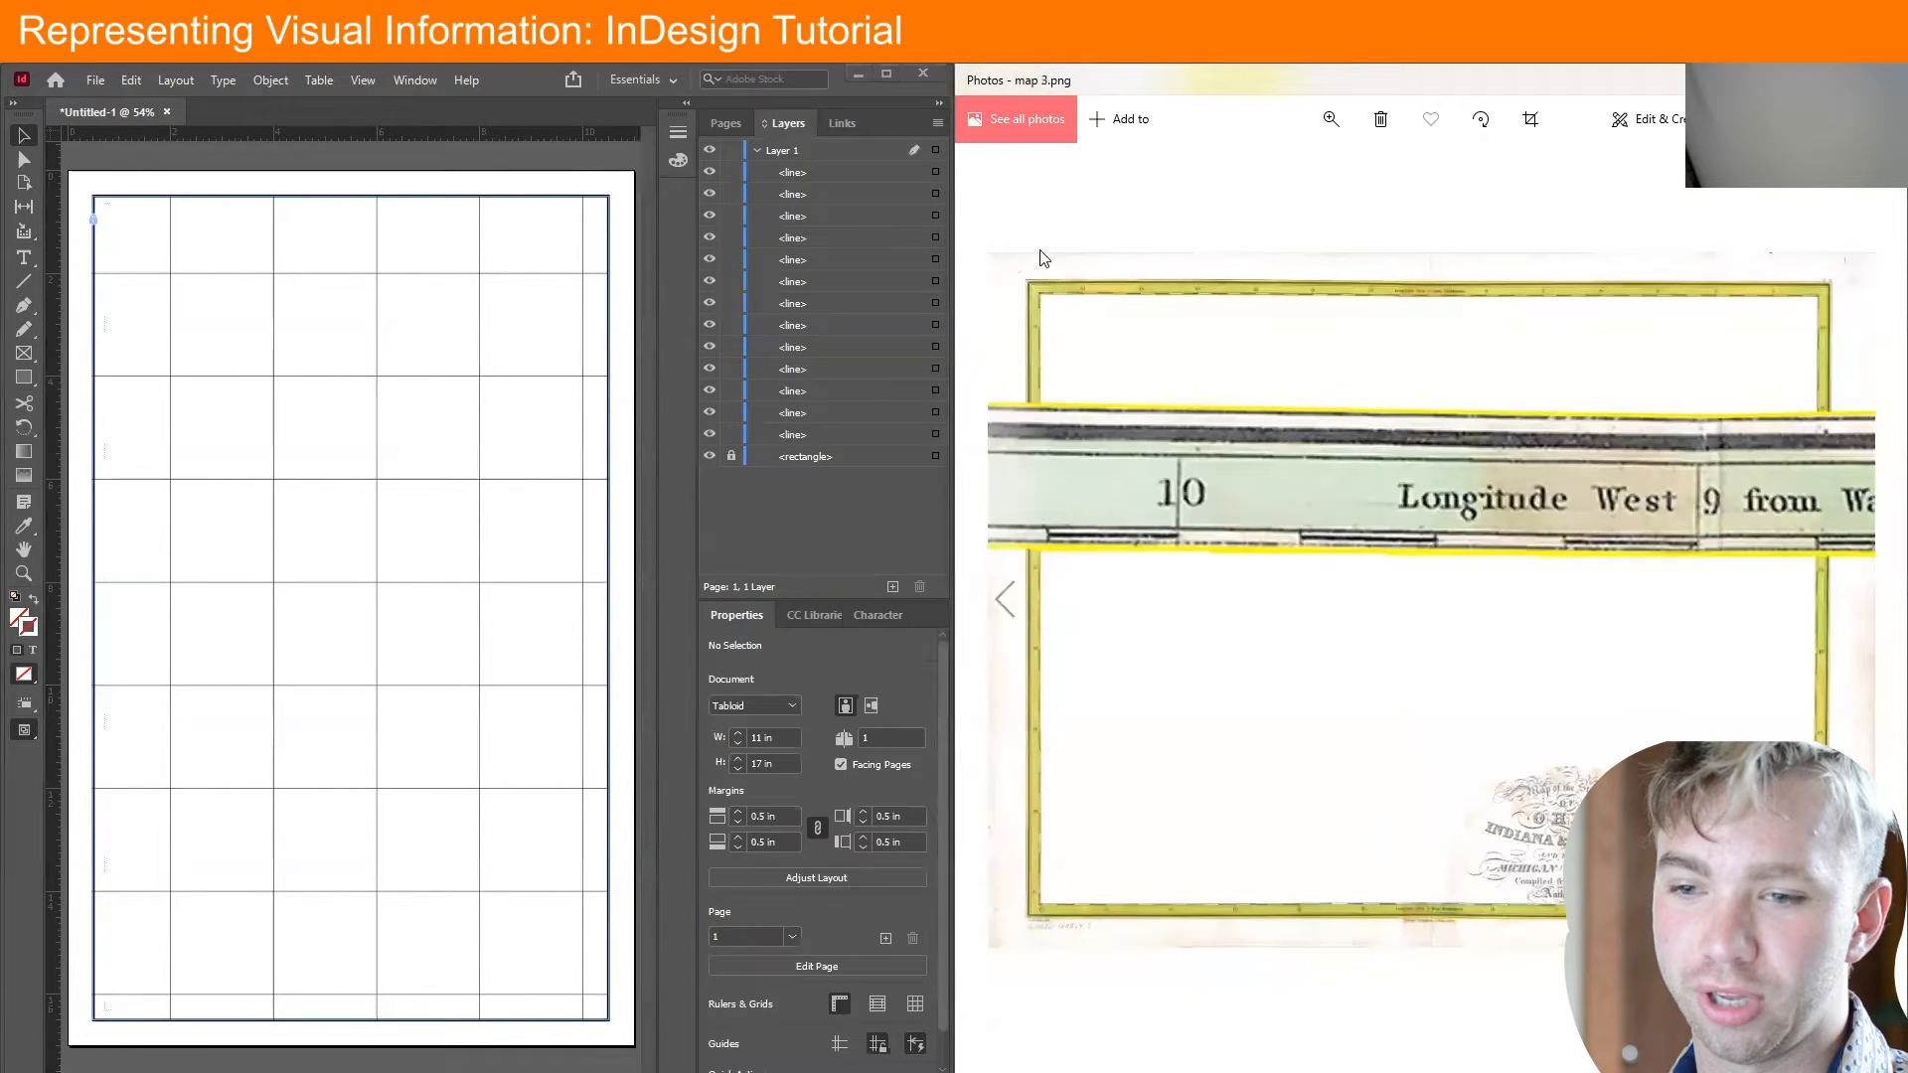
key("Right")
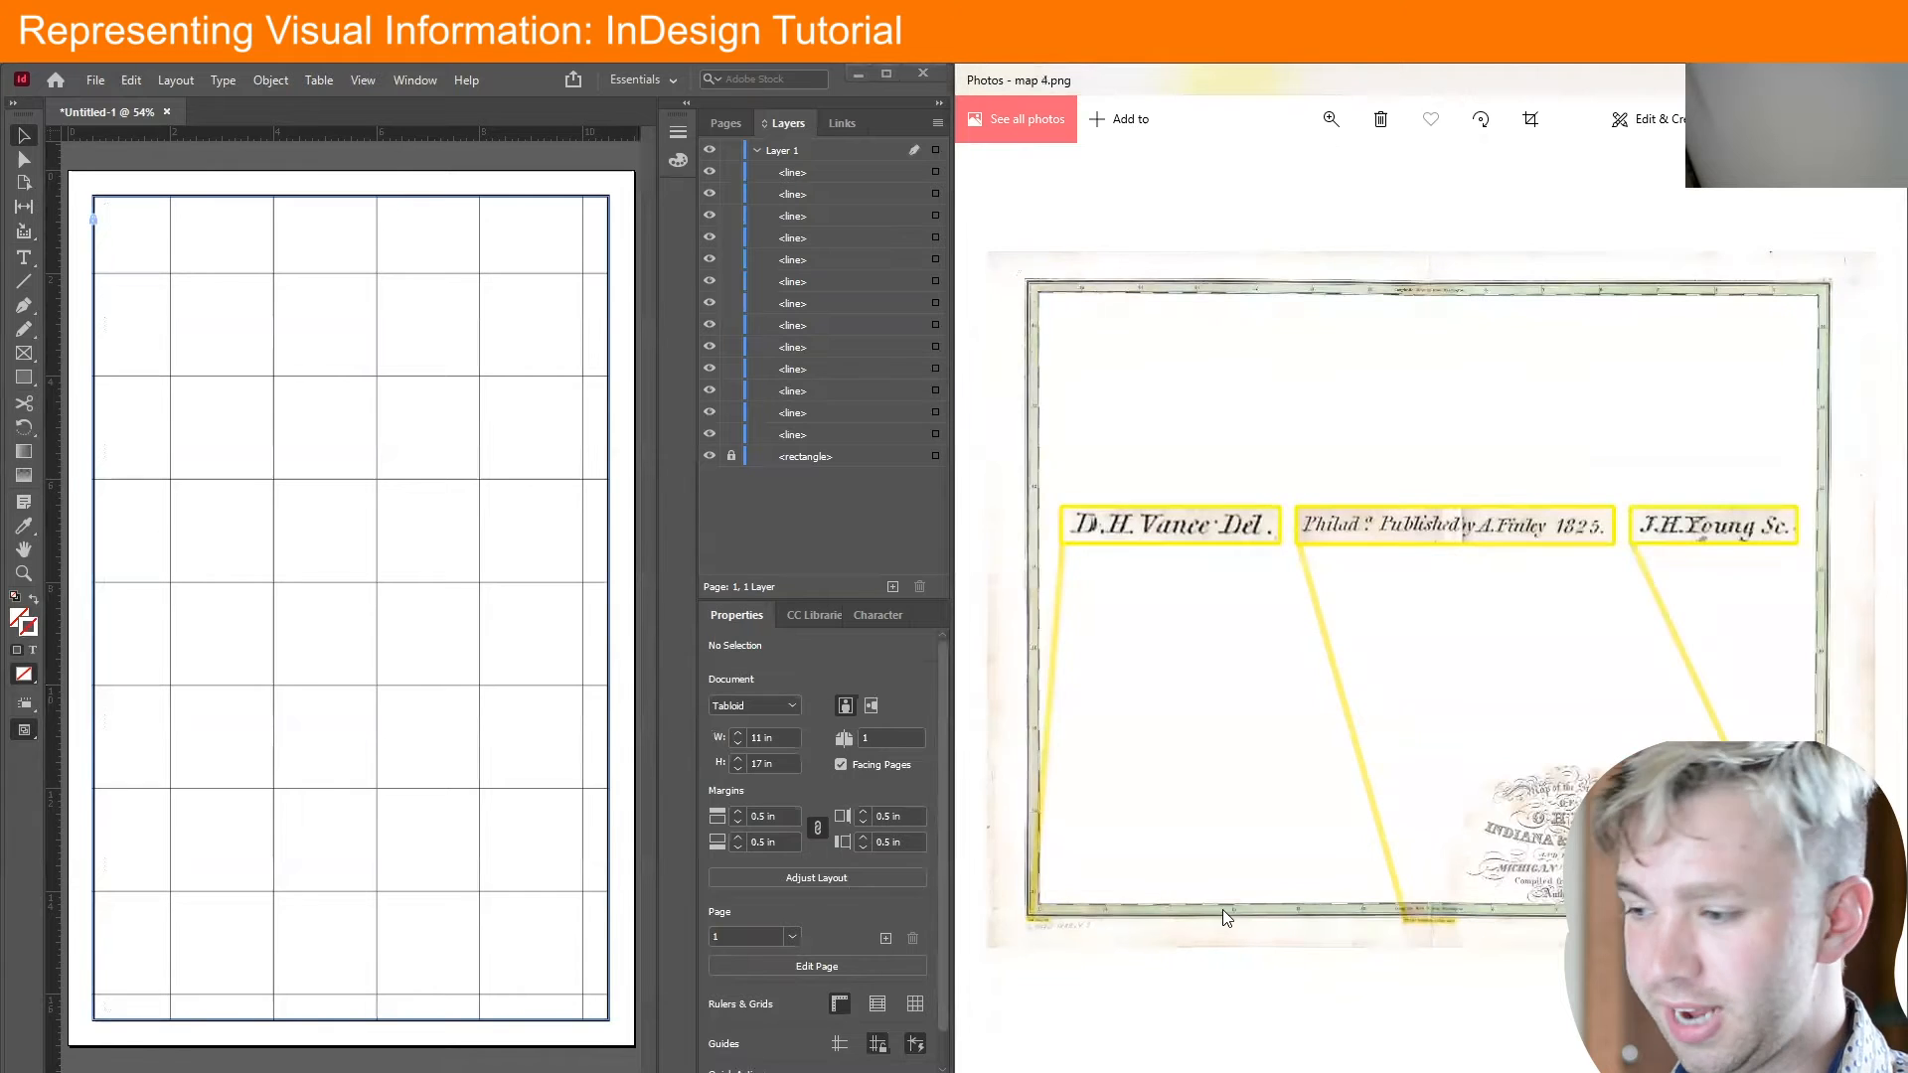
Draw a text frame about 3.11 in wide and 0.35 in high just below the border's lower-left corner
left_click(281, 1061)
key("z")
left_click(262, 1019)
left_click(269, 954)
left_click(239, 920)
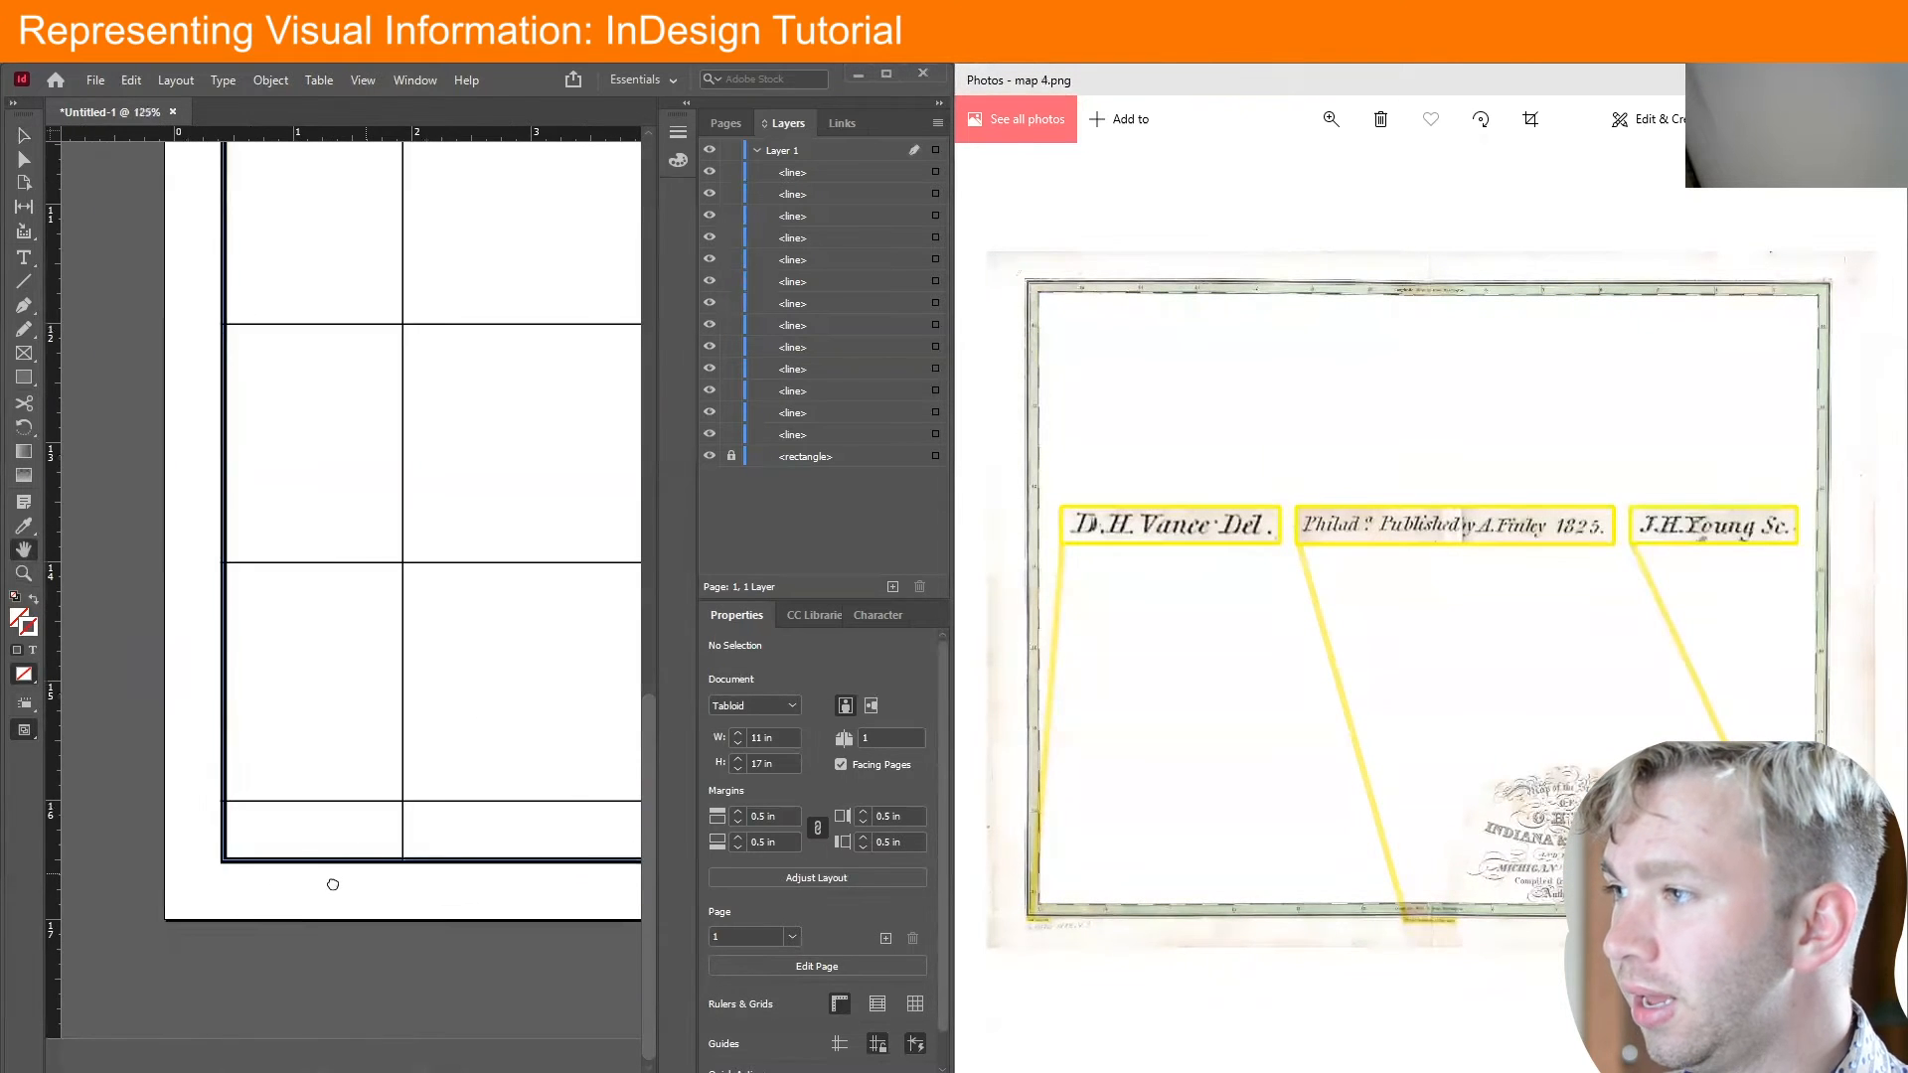
left_click(21, 261)
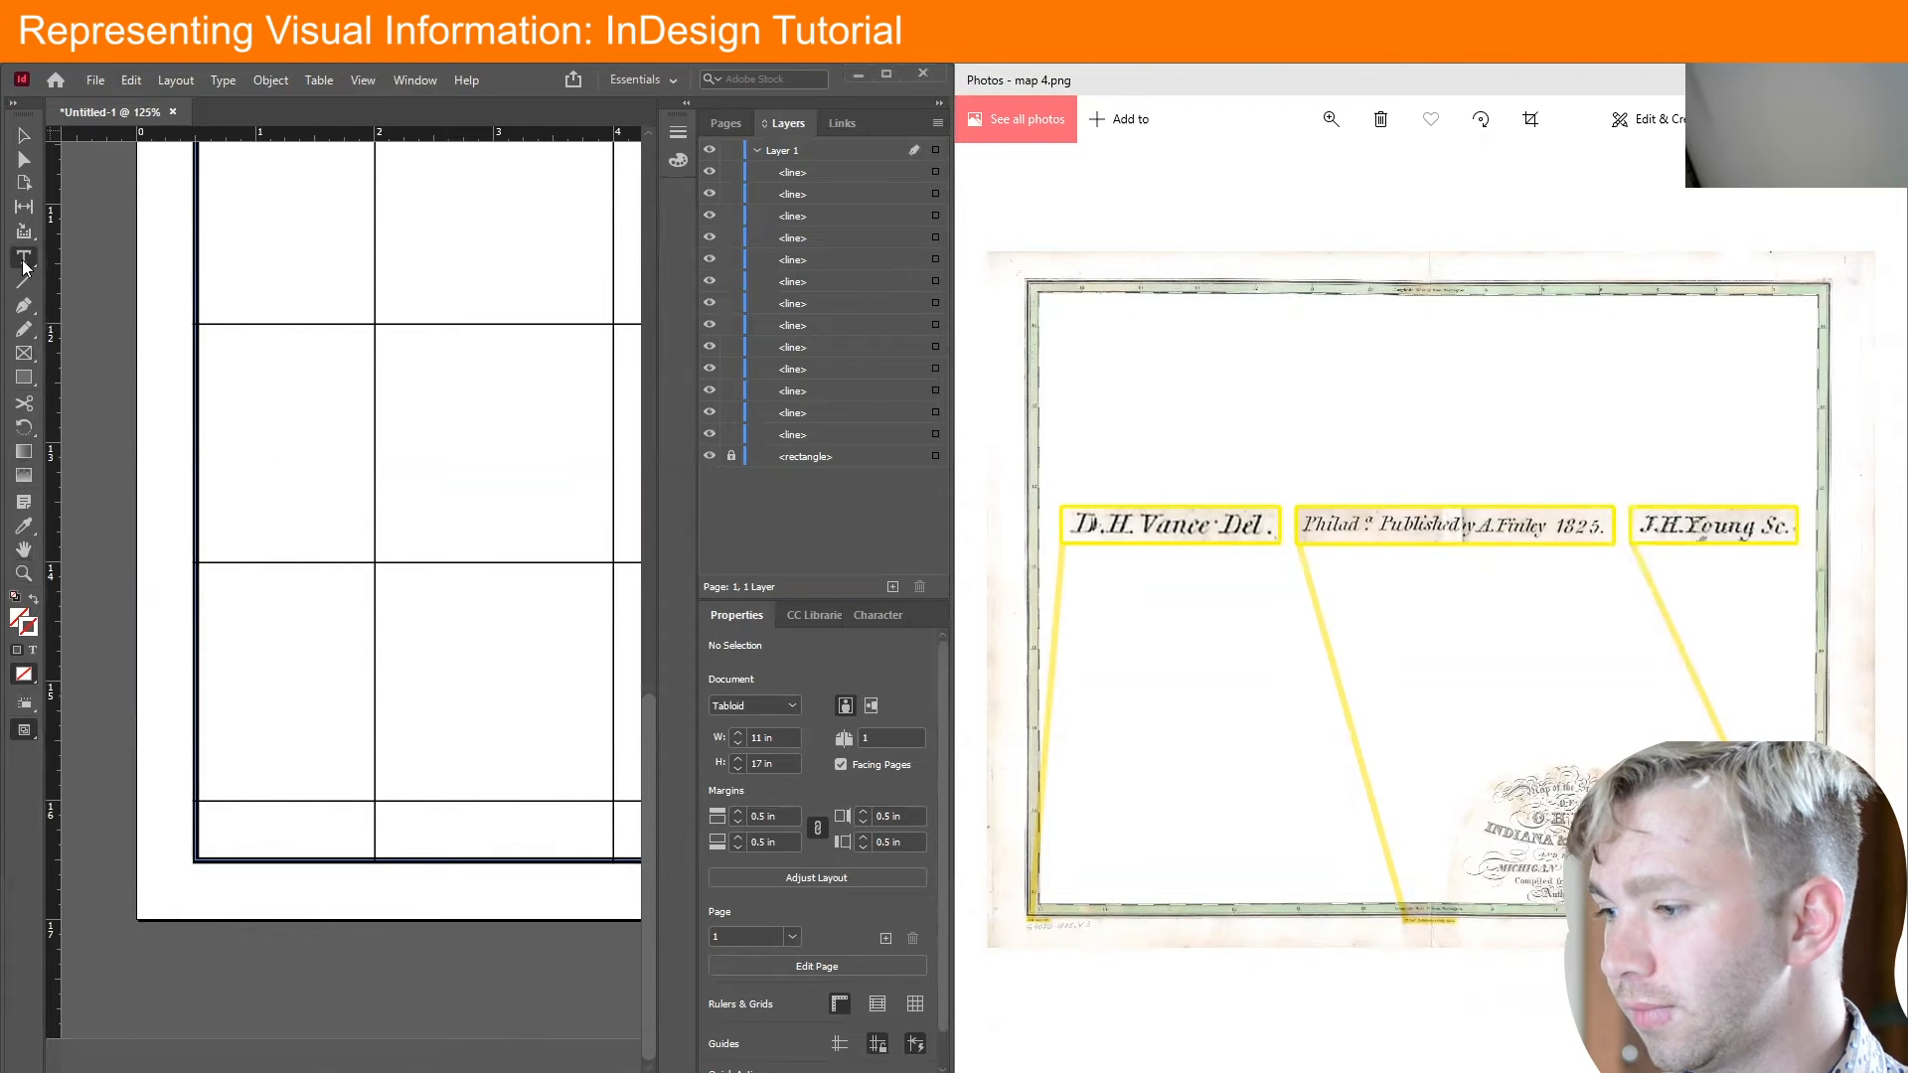
left_click_drag(192, 864, 564, 904)
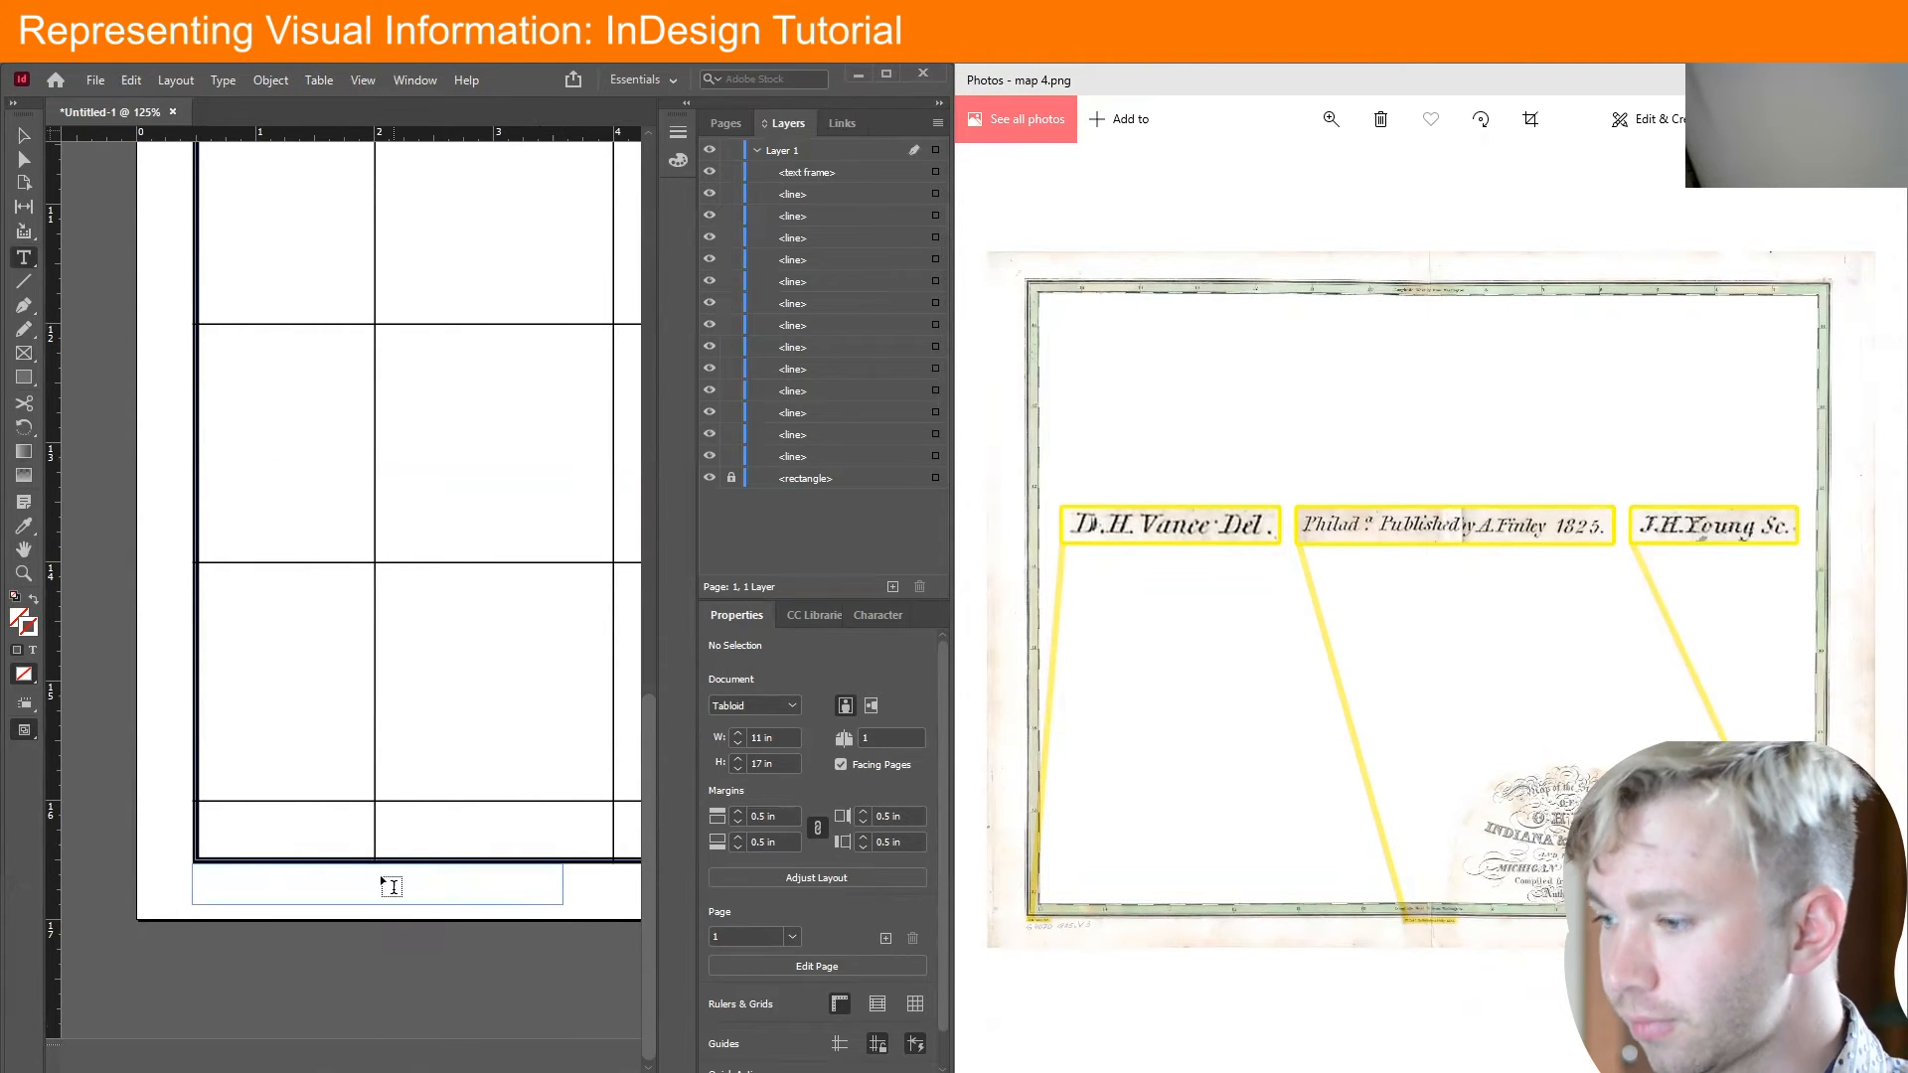
Lower the text frame's top edge slightly away from the border, making the frame about 0.305 in high
left_click(25, 159)
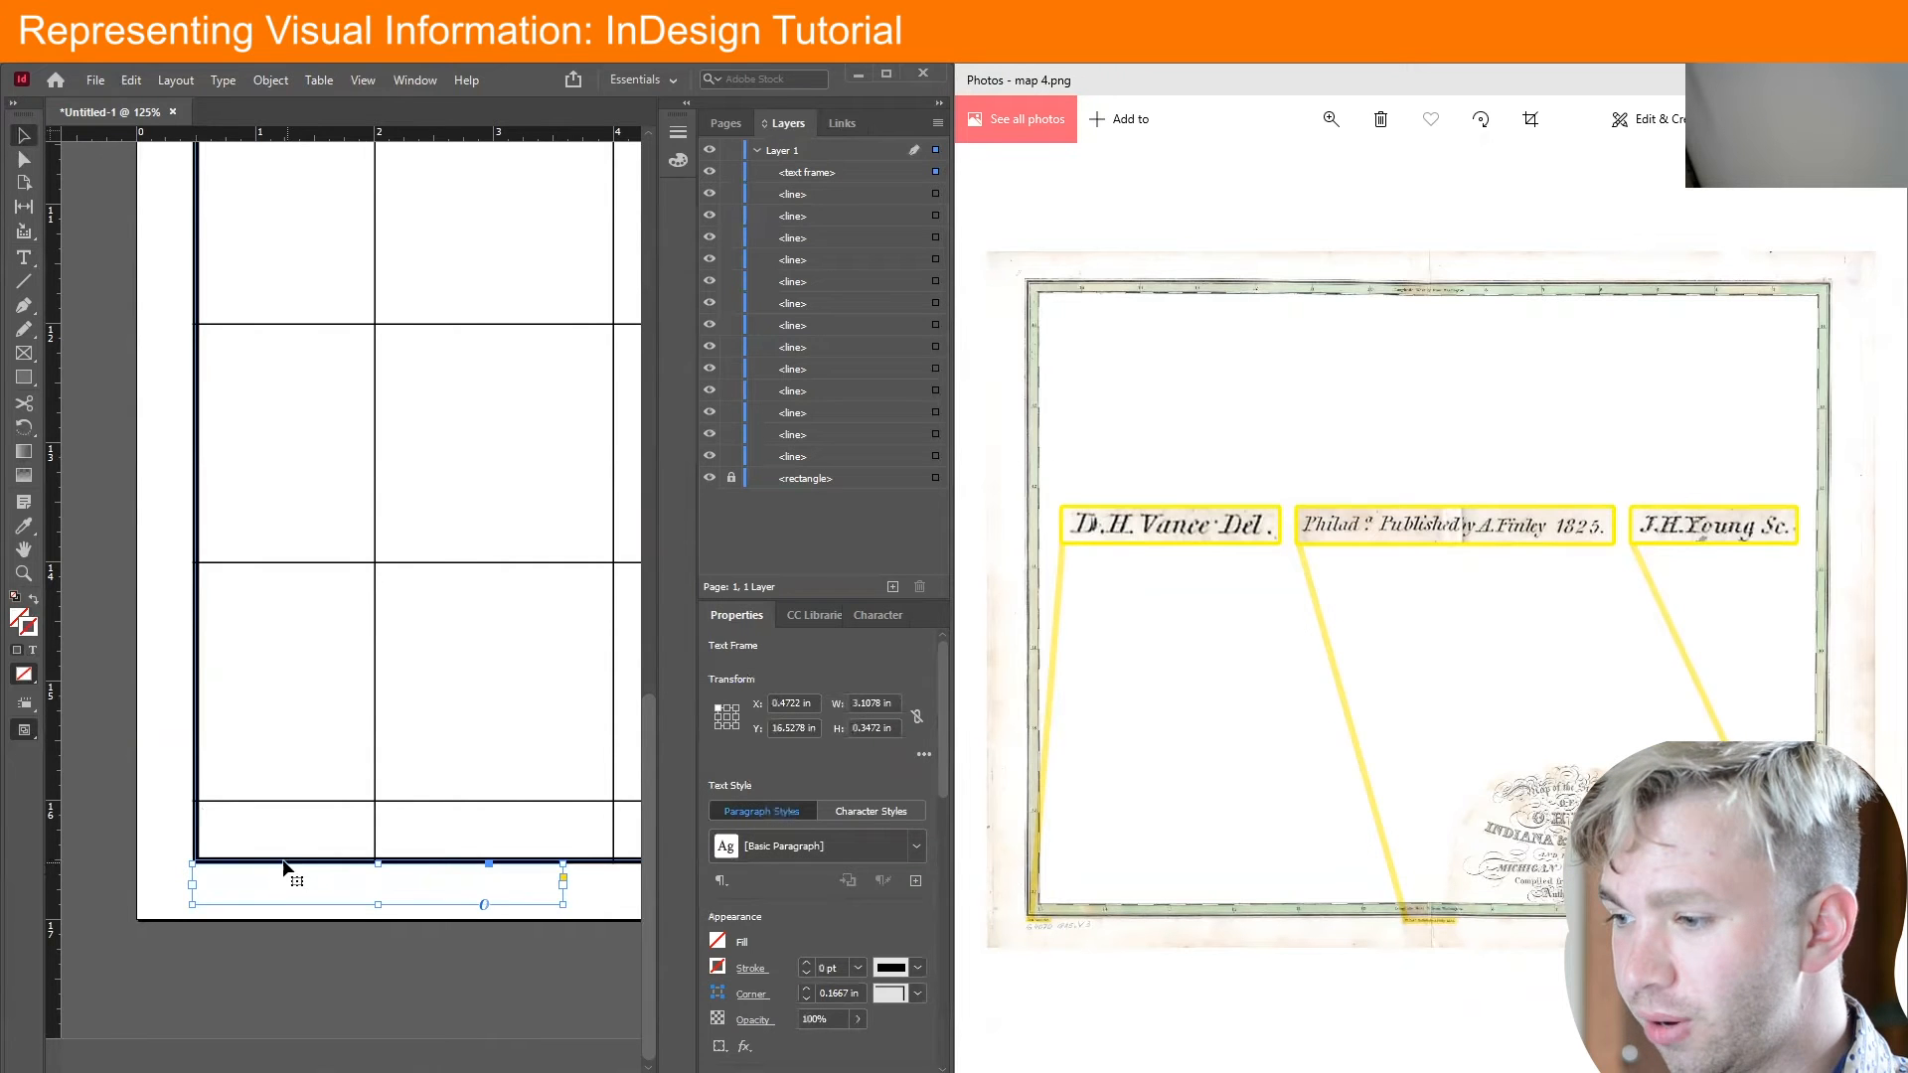
left_click_drag(379, 864, 376, 870)
key("n")
key("h")
key("a")
key("n")
key("e")
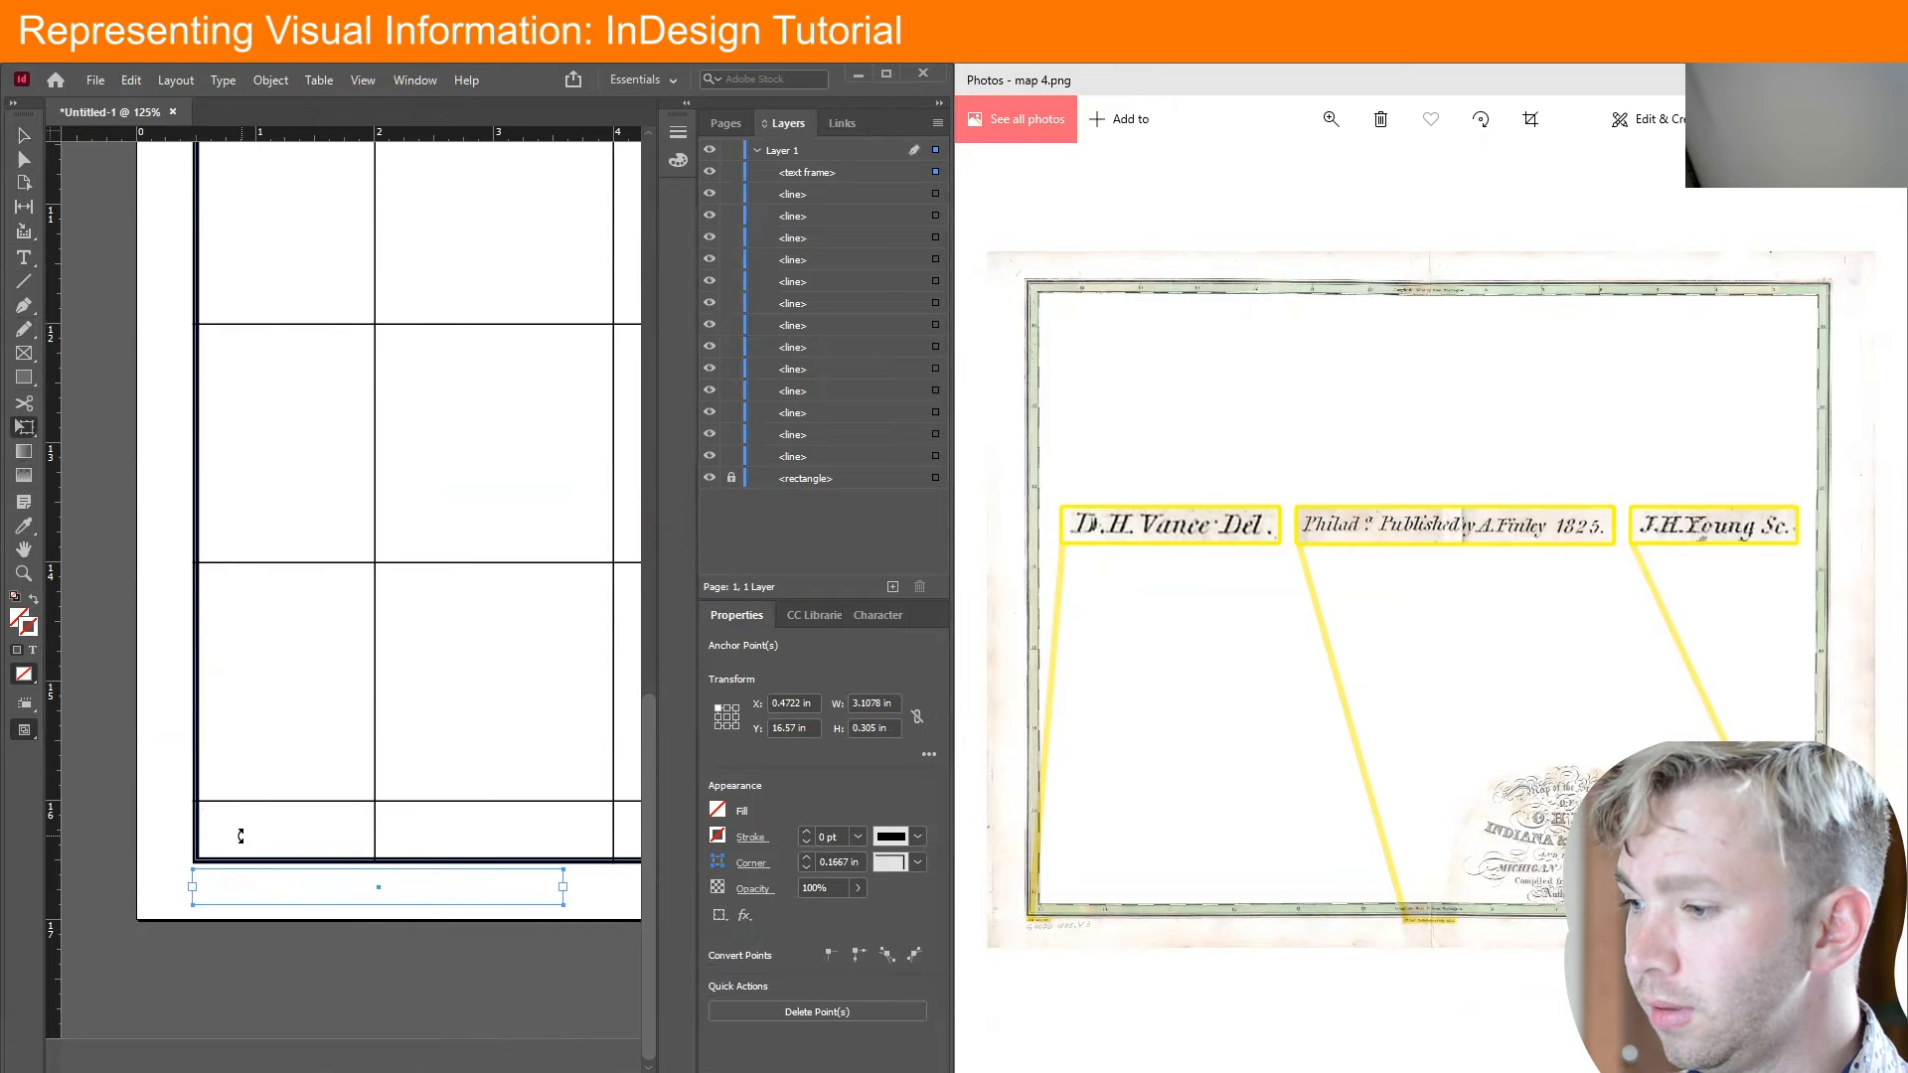
Enter the mapmaker's full name in capital letters in the text frame below the border
left_click(24, 258)
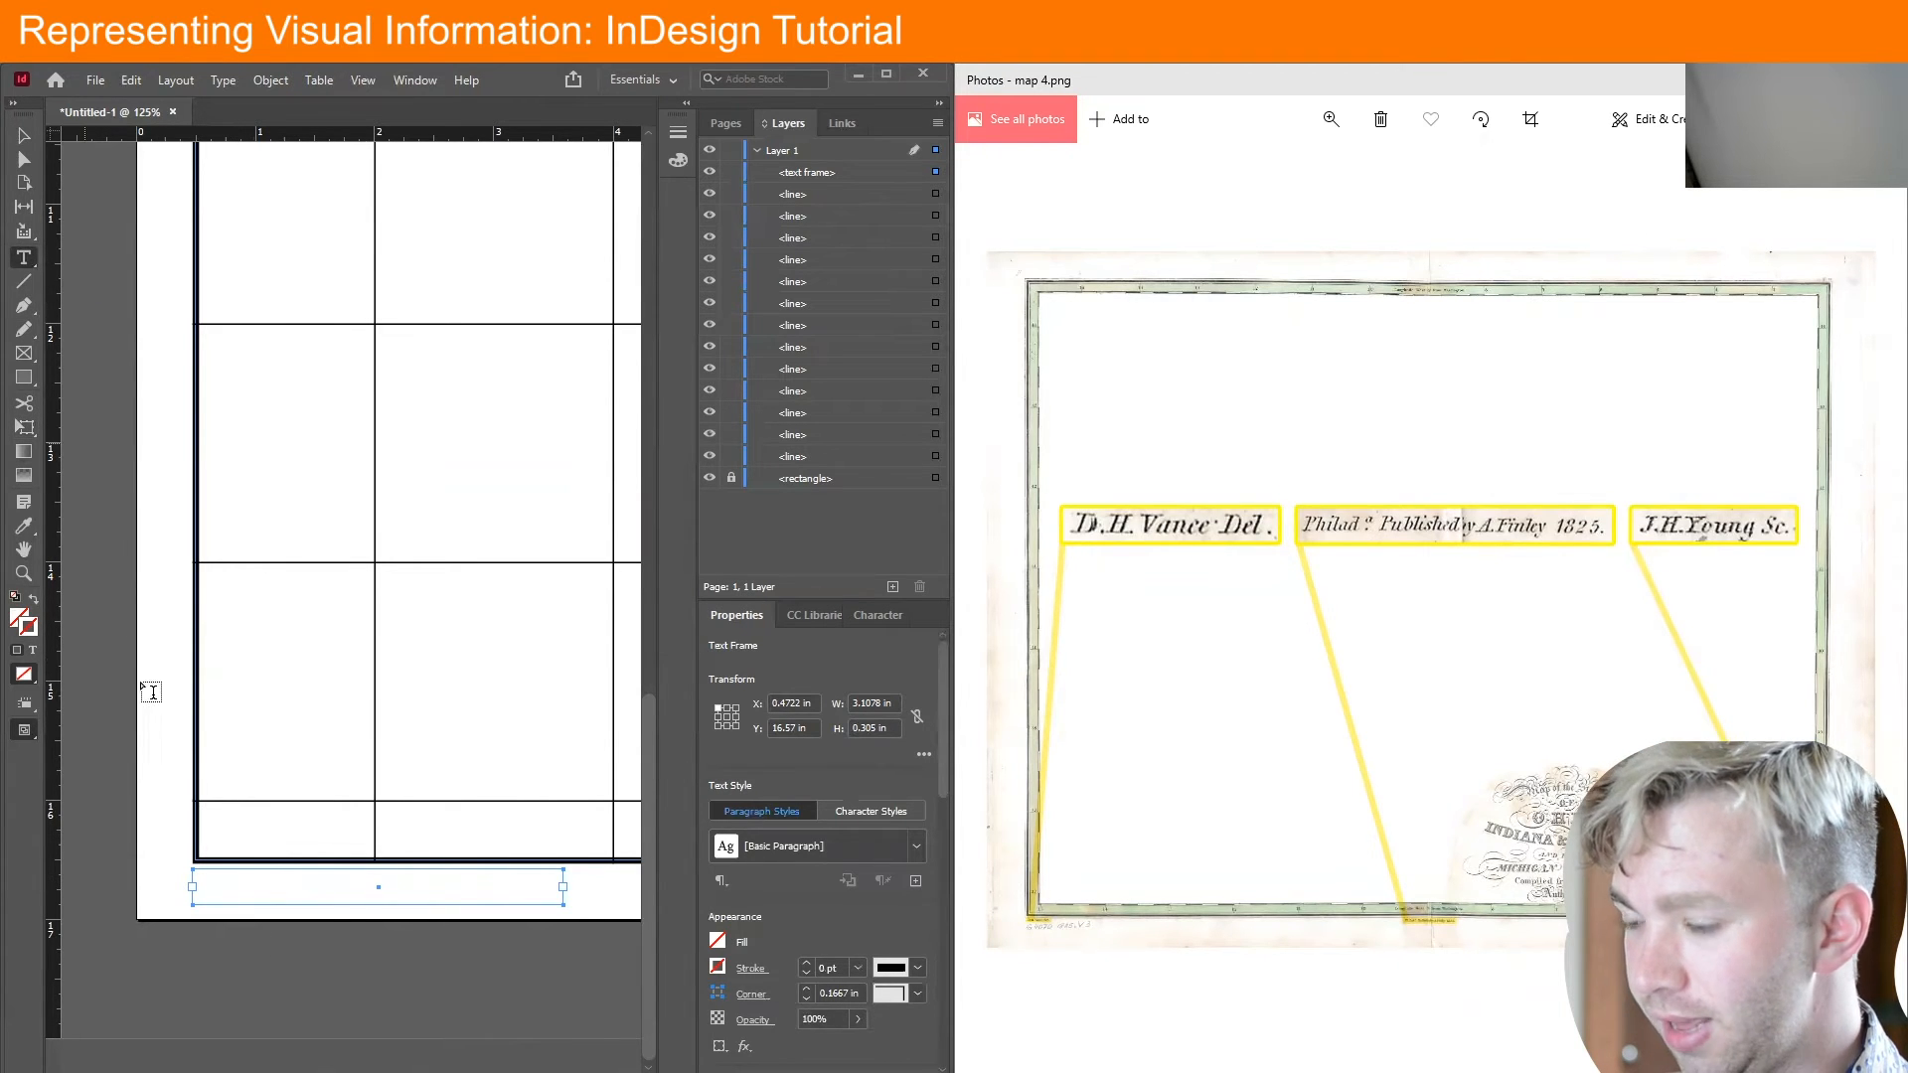
left_click(225, 888)
type("NATHAN RENNICH")
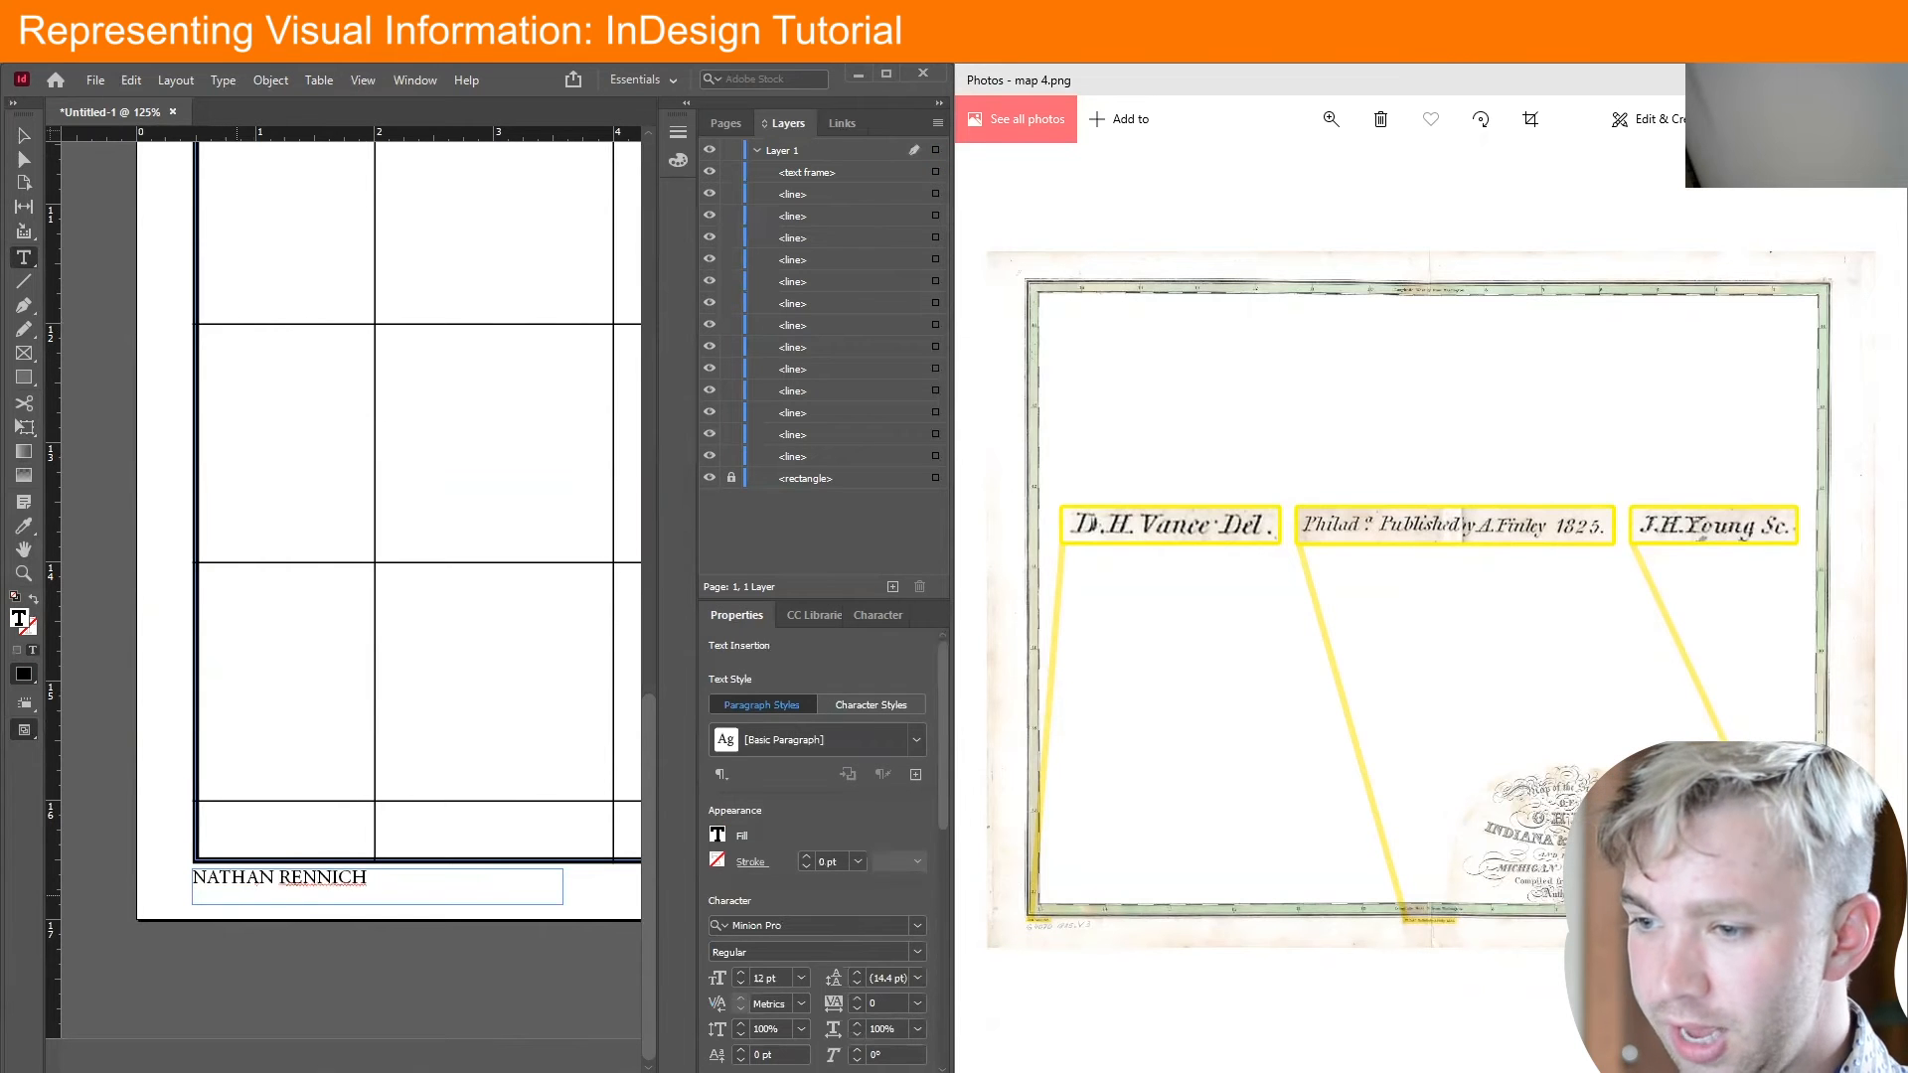
Set the font of the whole name credit to Arial Bold
key("ctrl+a")
left_click_drag(944, 783, 942, 849)
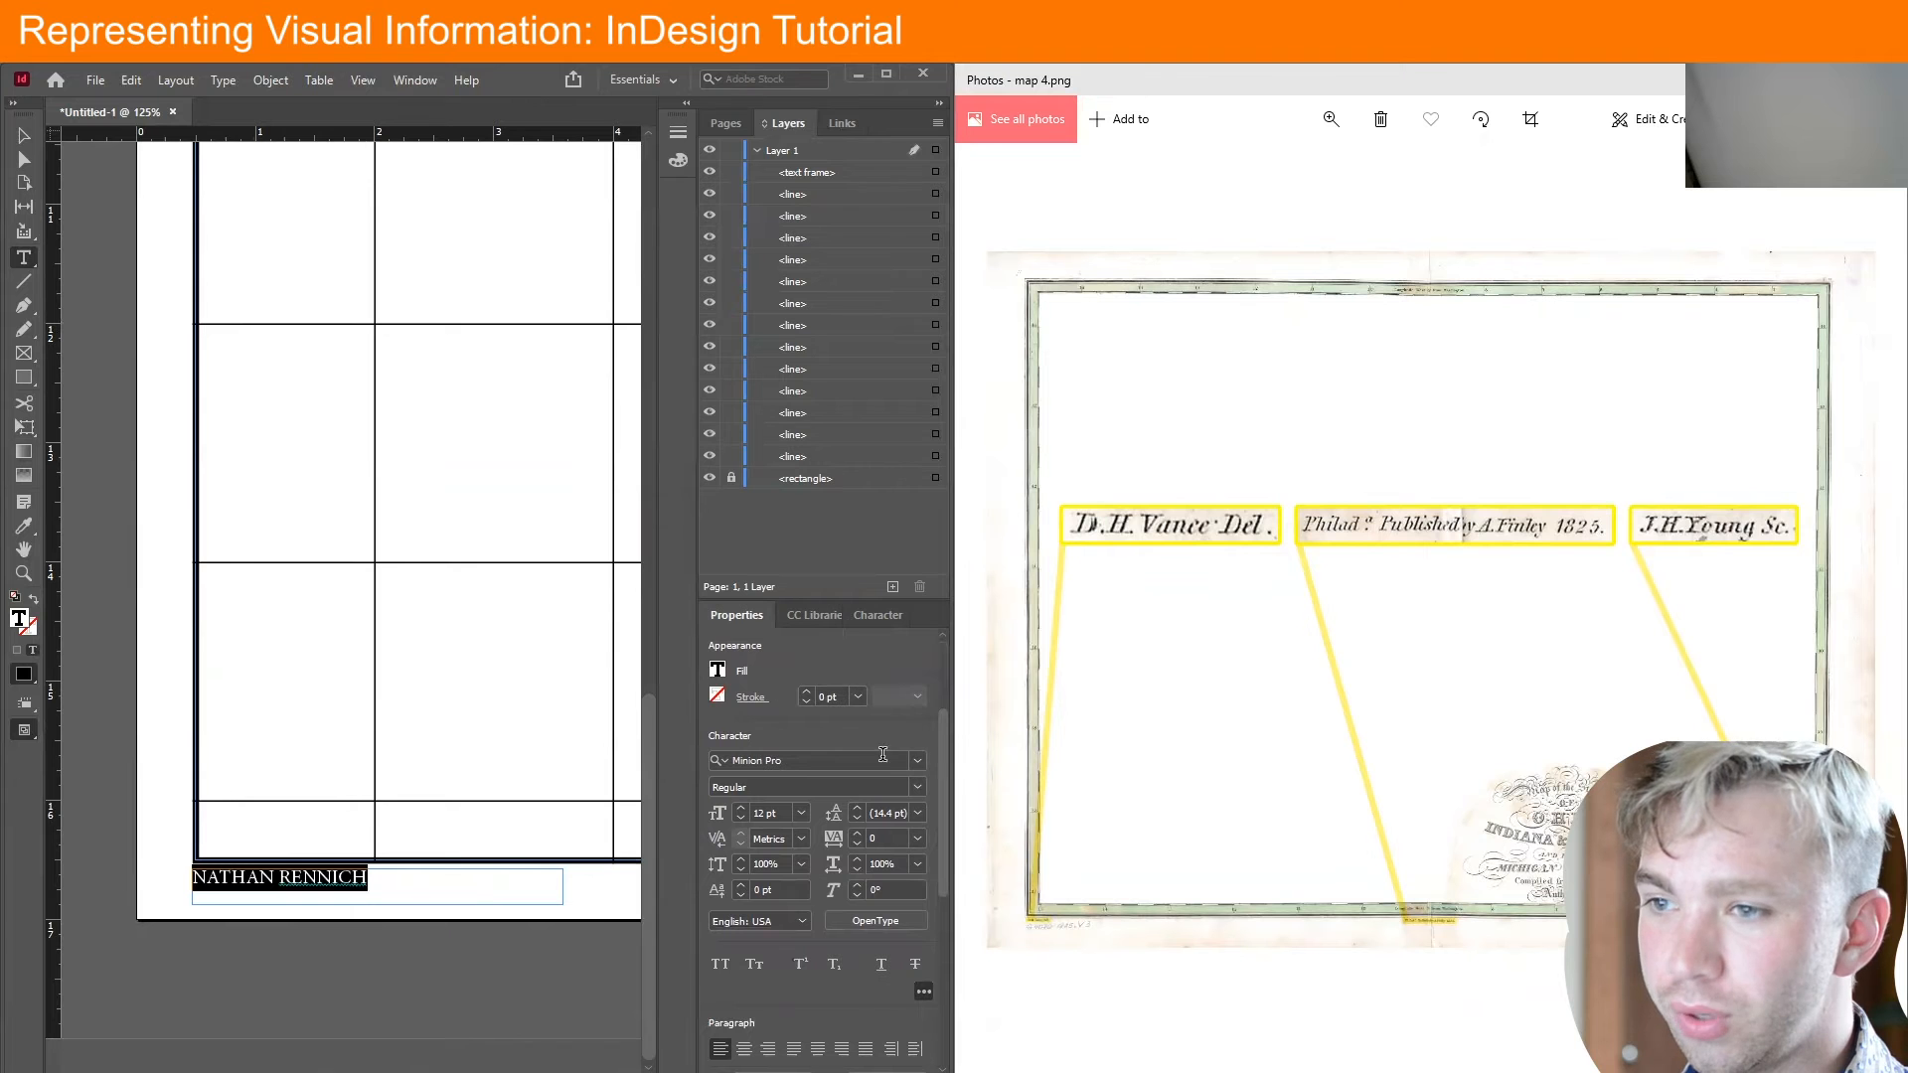
left_click(918, 762)
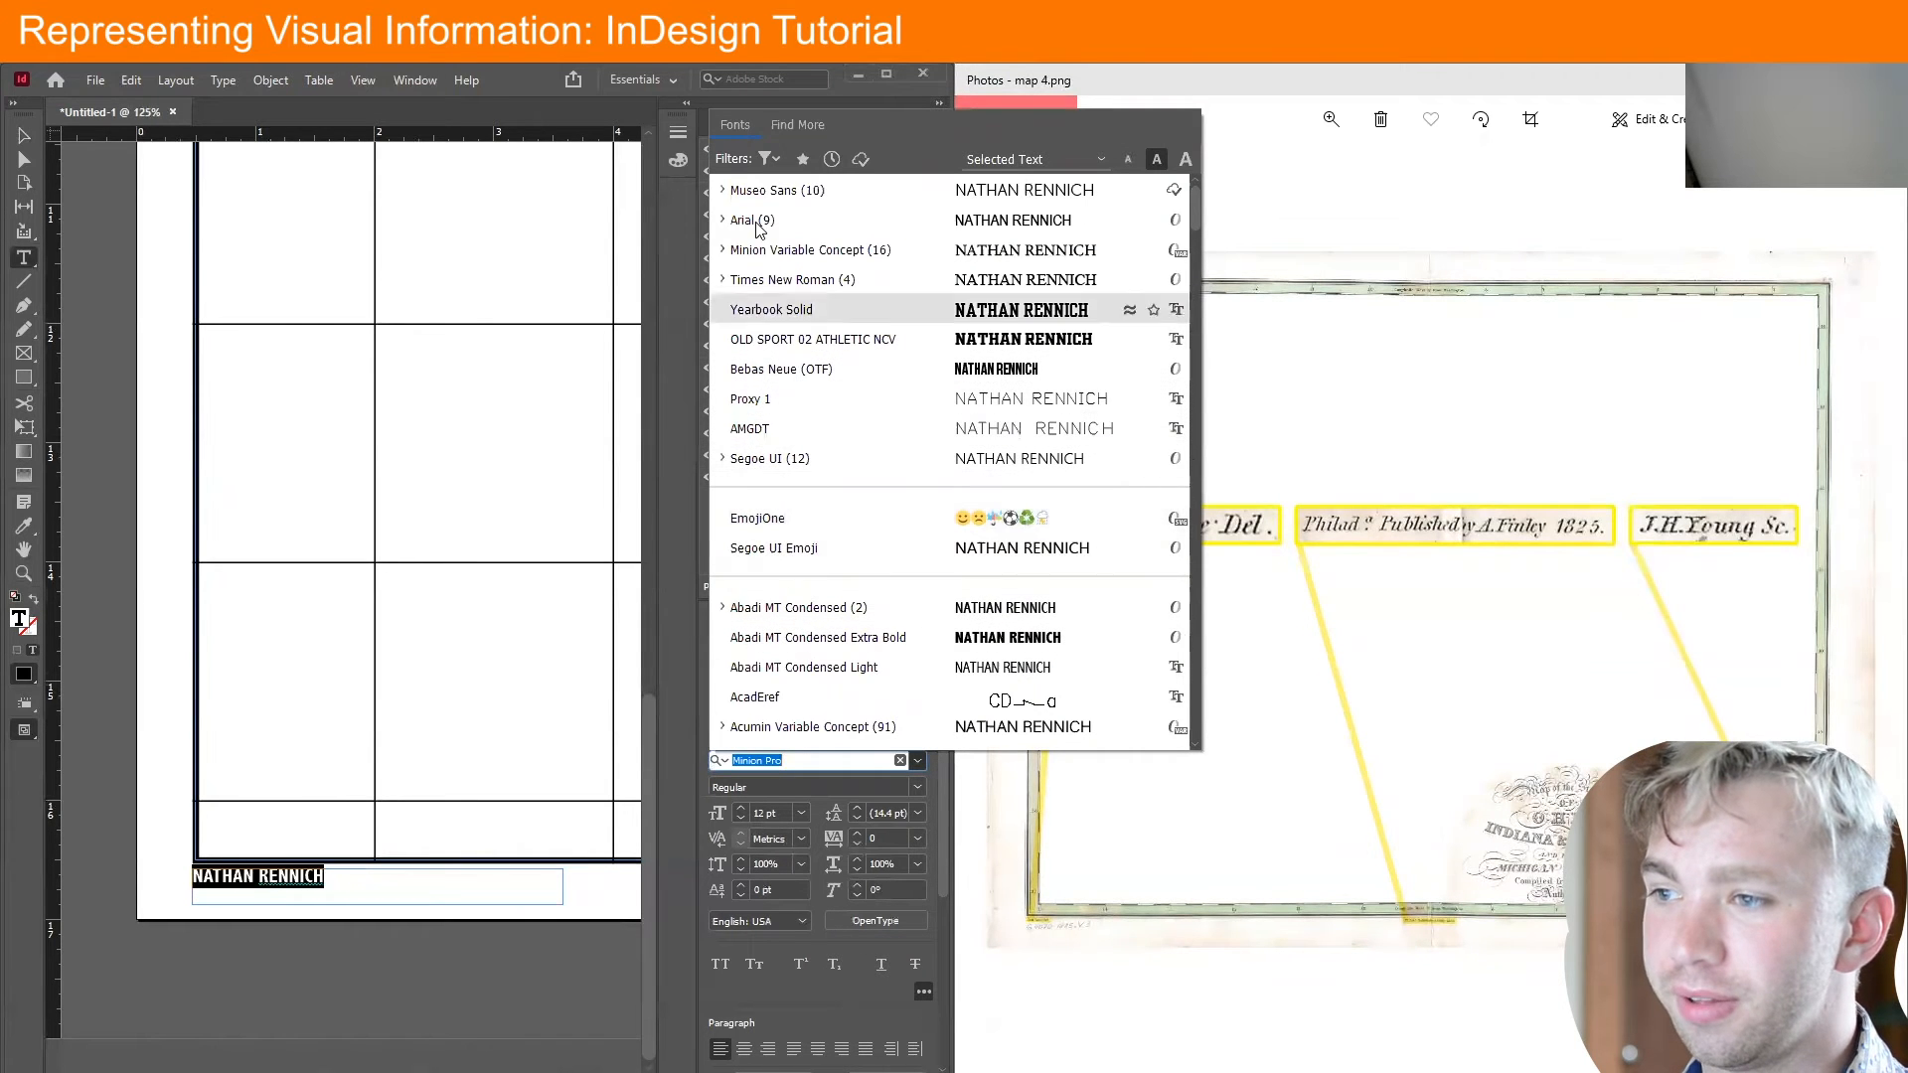
left_click(722, 220)
left_click(755, 428)
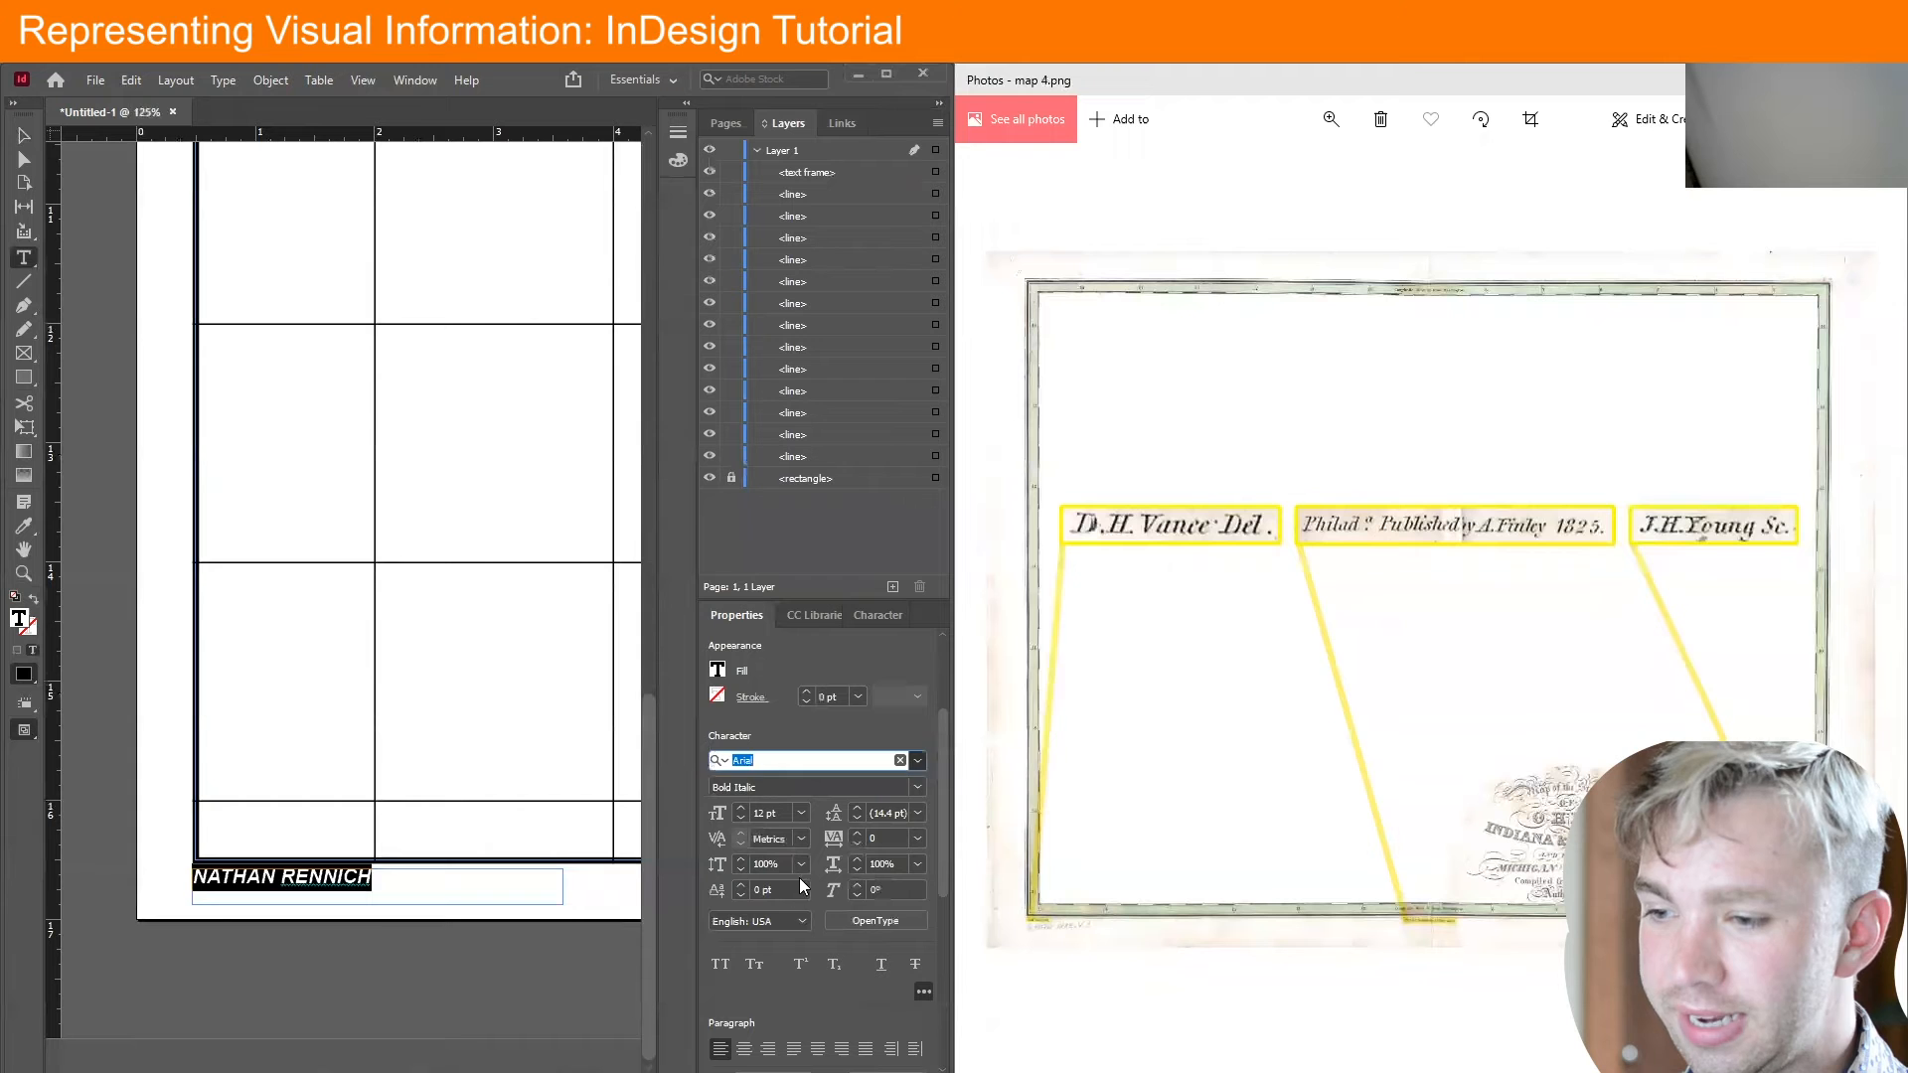
left_click_drag(944, 863, 942, 886)
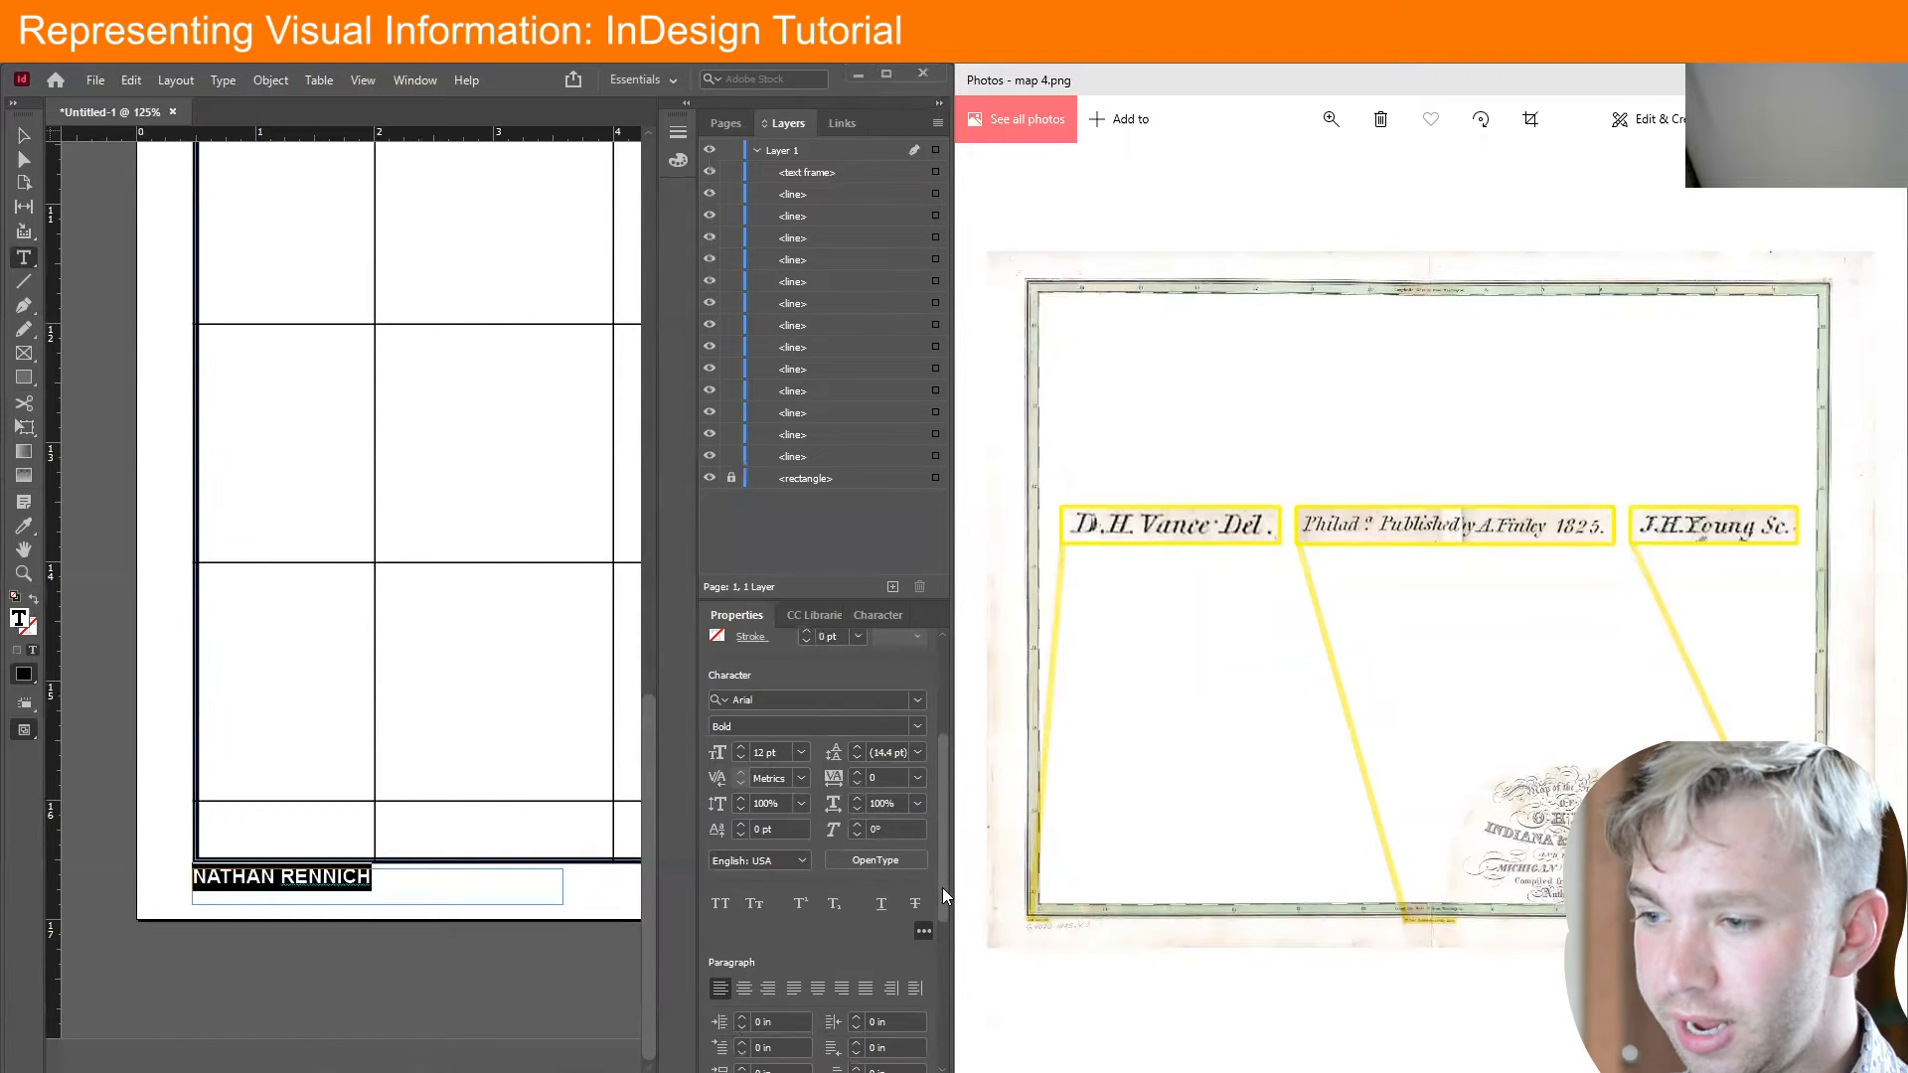
Duplicate the name credit's text frame to the right along the strip below the border's bottom edge
left_click(383, 879)
left_click(22, 137)
left_click(405, 1061)
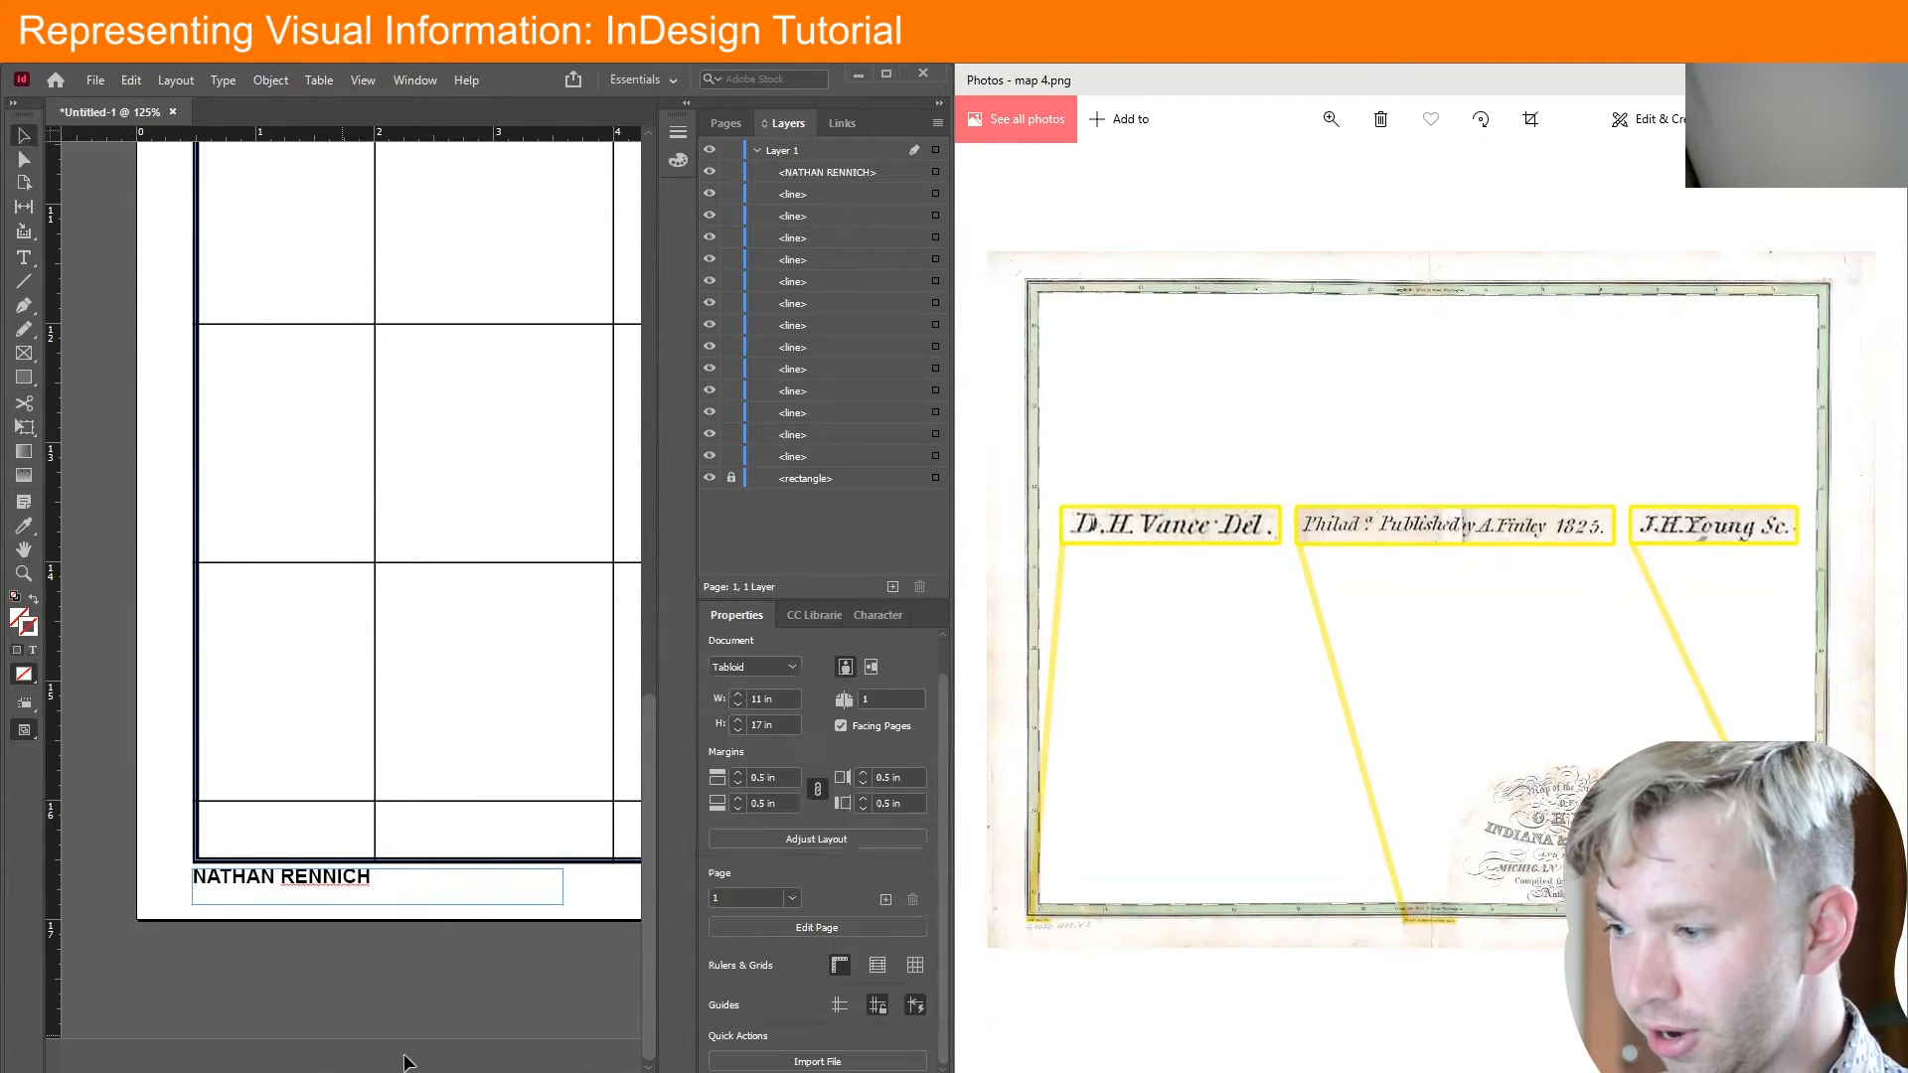
left_click(313, 885)
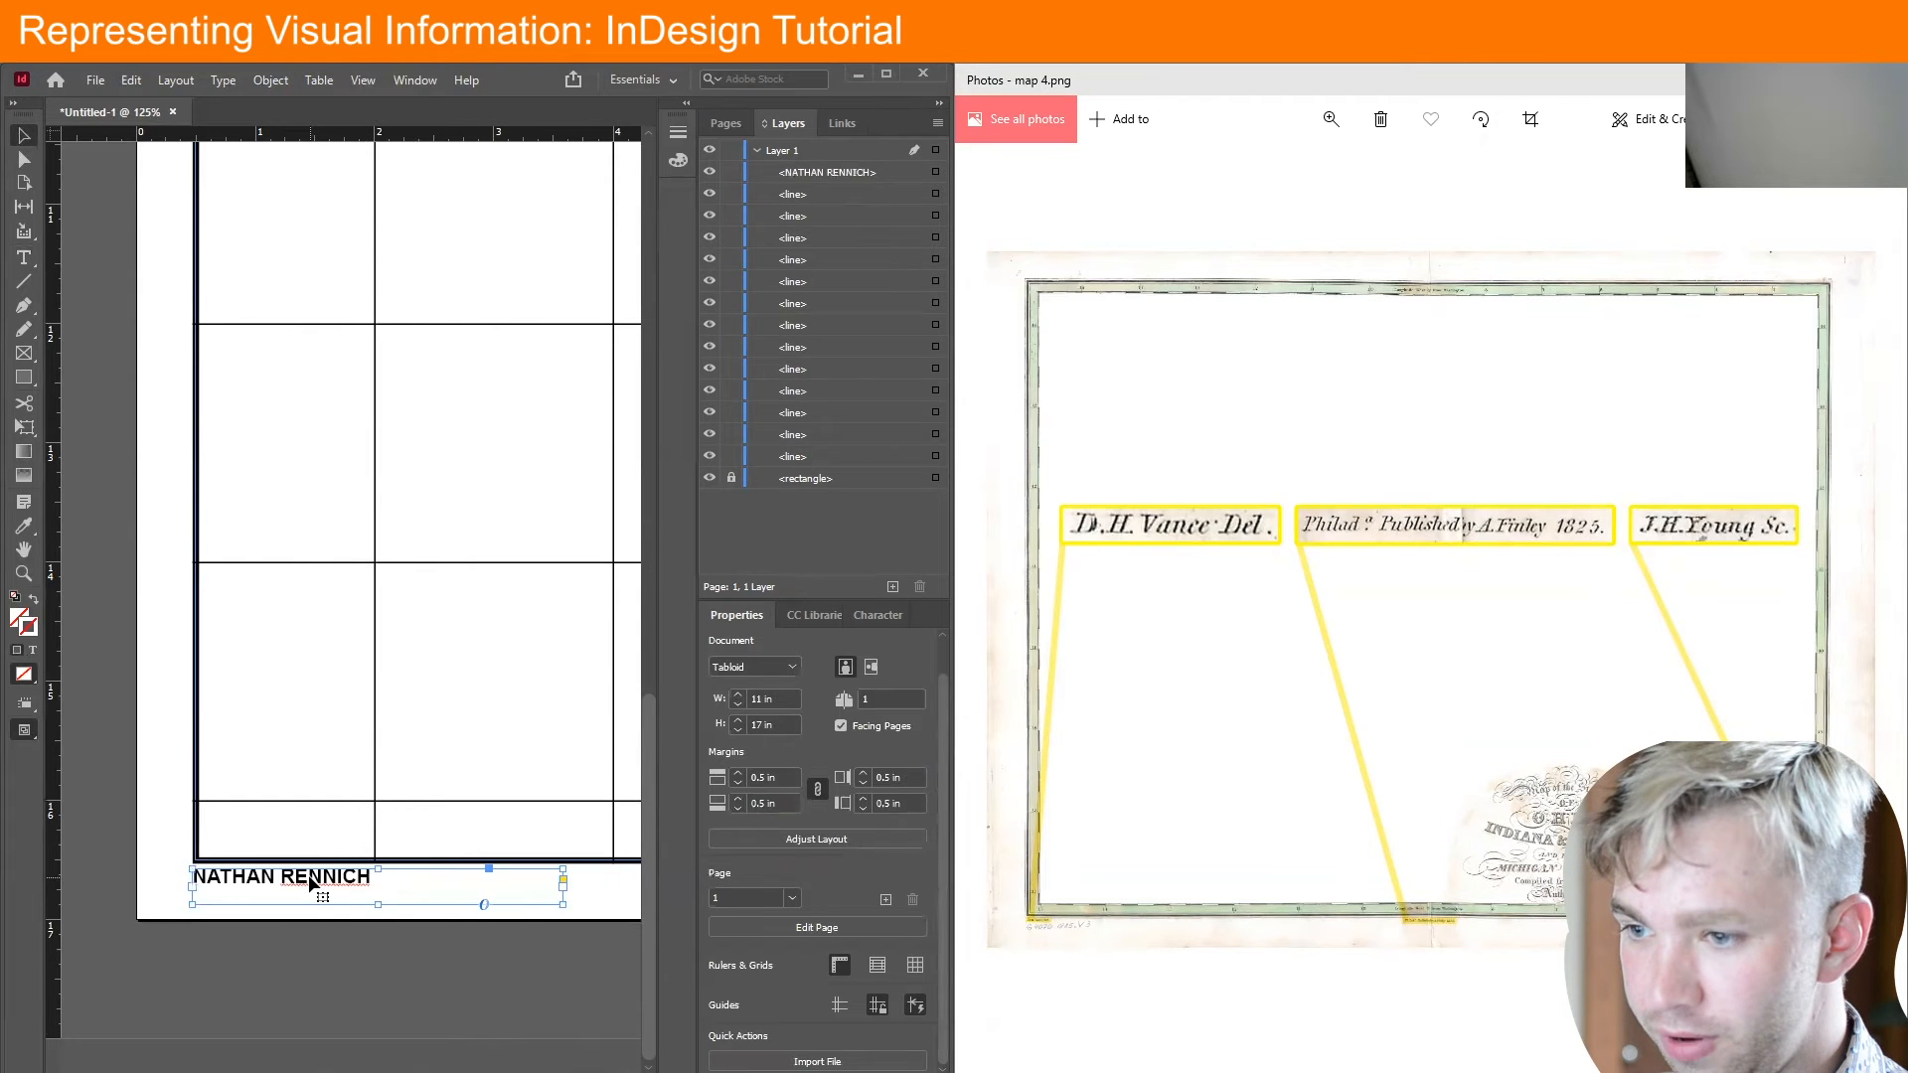
scroll(942, 803, "down", 2)
scroll(934, 825, "down", 3)
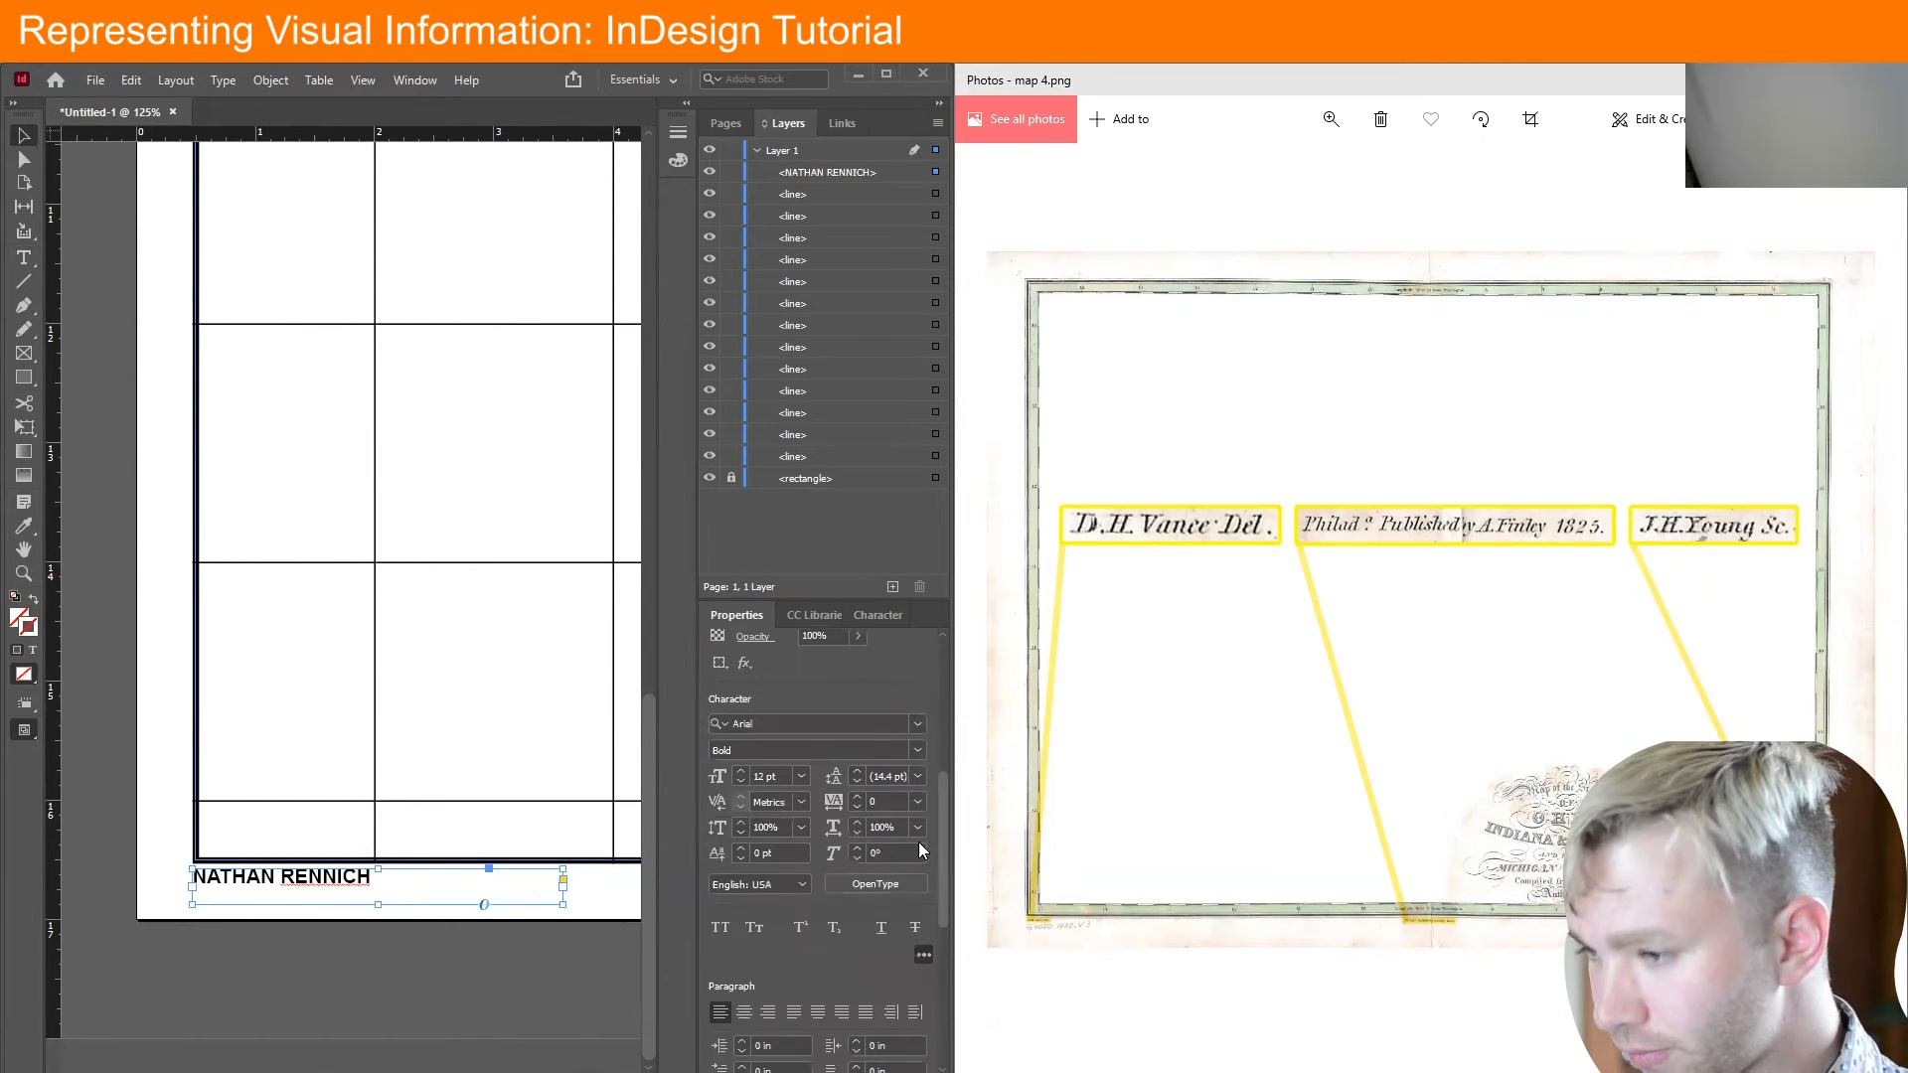
key("z")
left_click(342, 713, "alt")
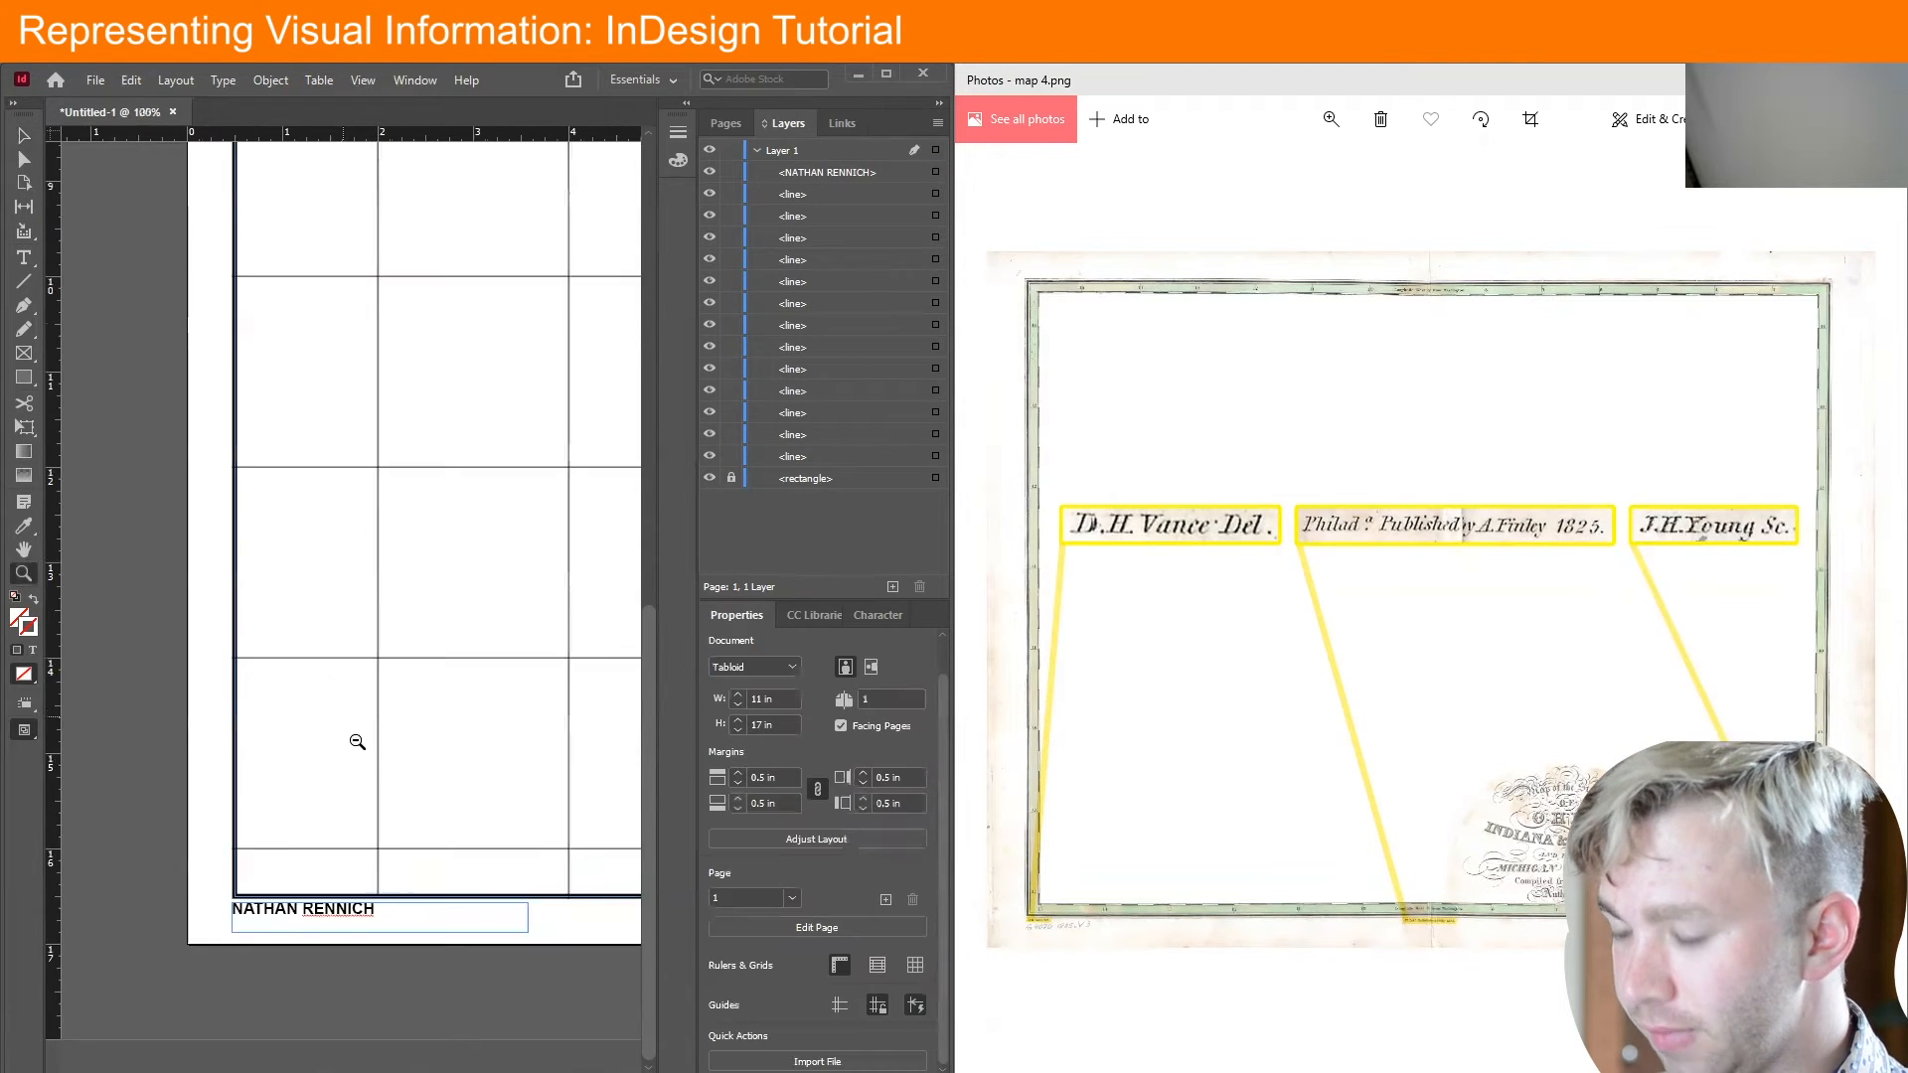
left_click(407, 781, "alt")
key("h")
left_click_drag(470, 798, 384, 759)
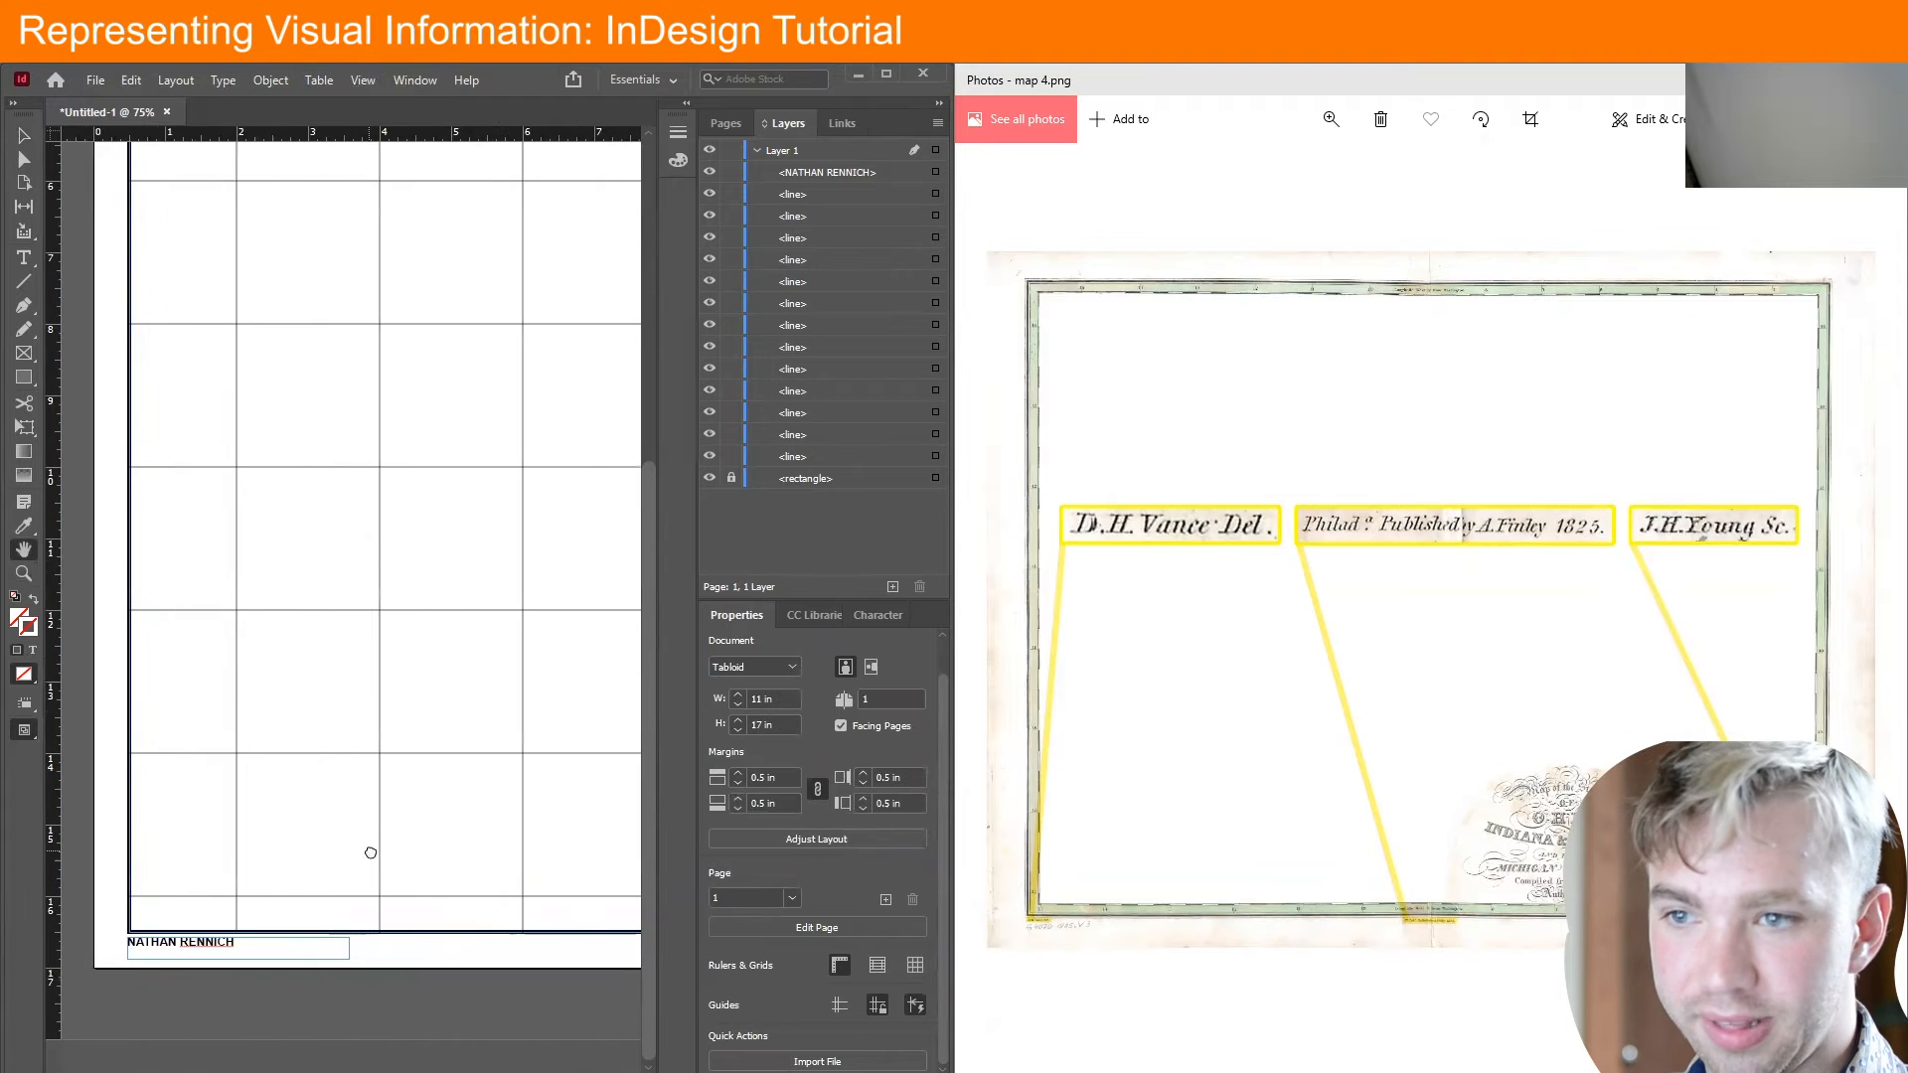
left_click_drag(371, 852, 203, 834)
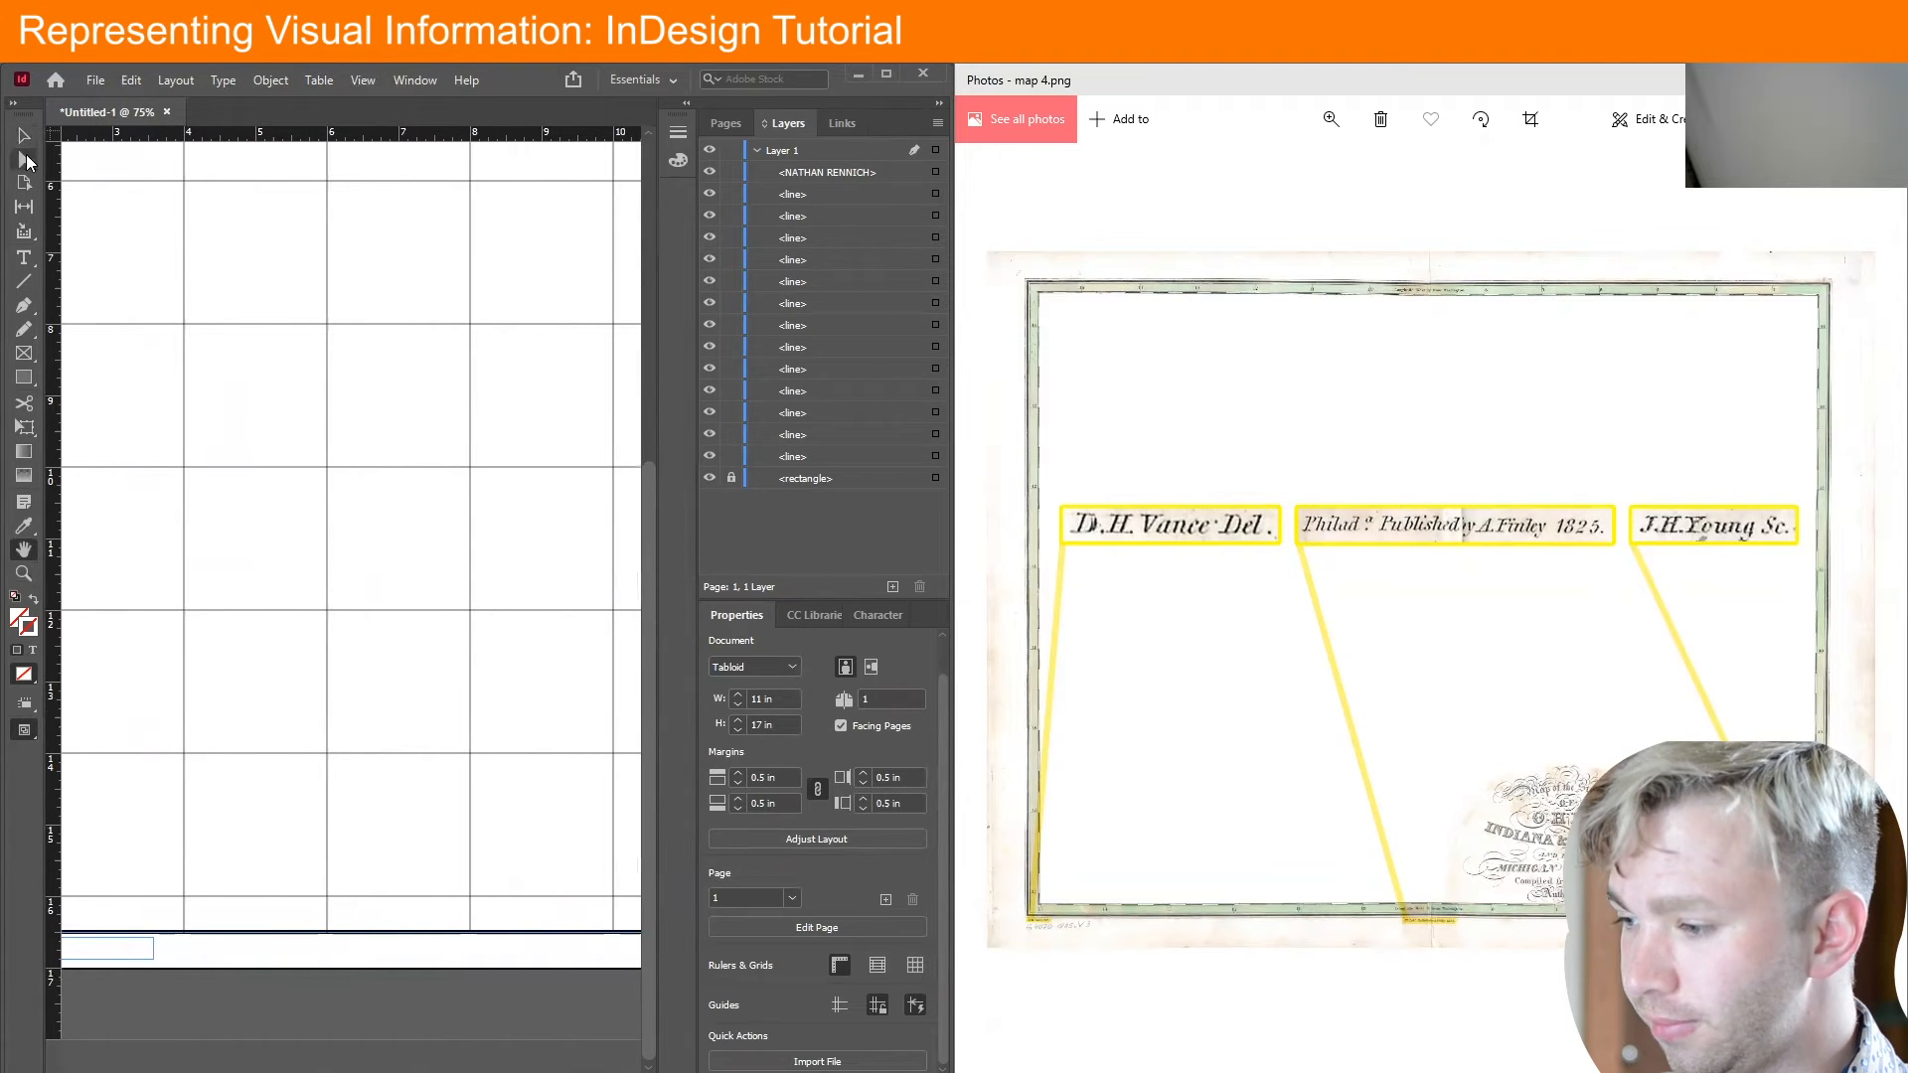
key("v")
left_click_drag(95, 947, 420, 949)
Replace the duplicated frame's text with 2020 and center-align it
double_click(386, 947)
key("ctrl+a")
type("2020")
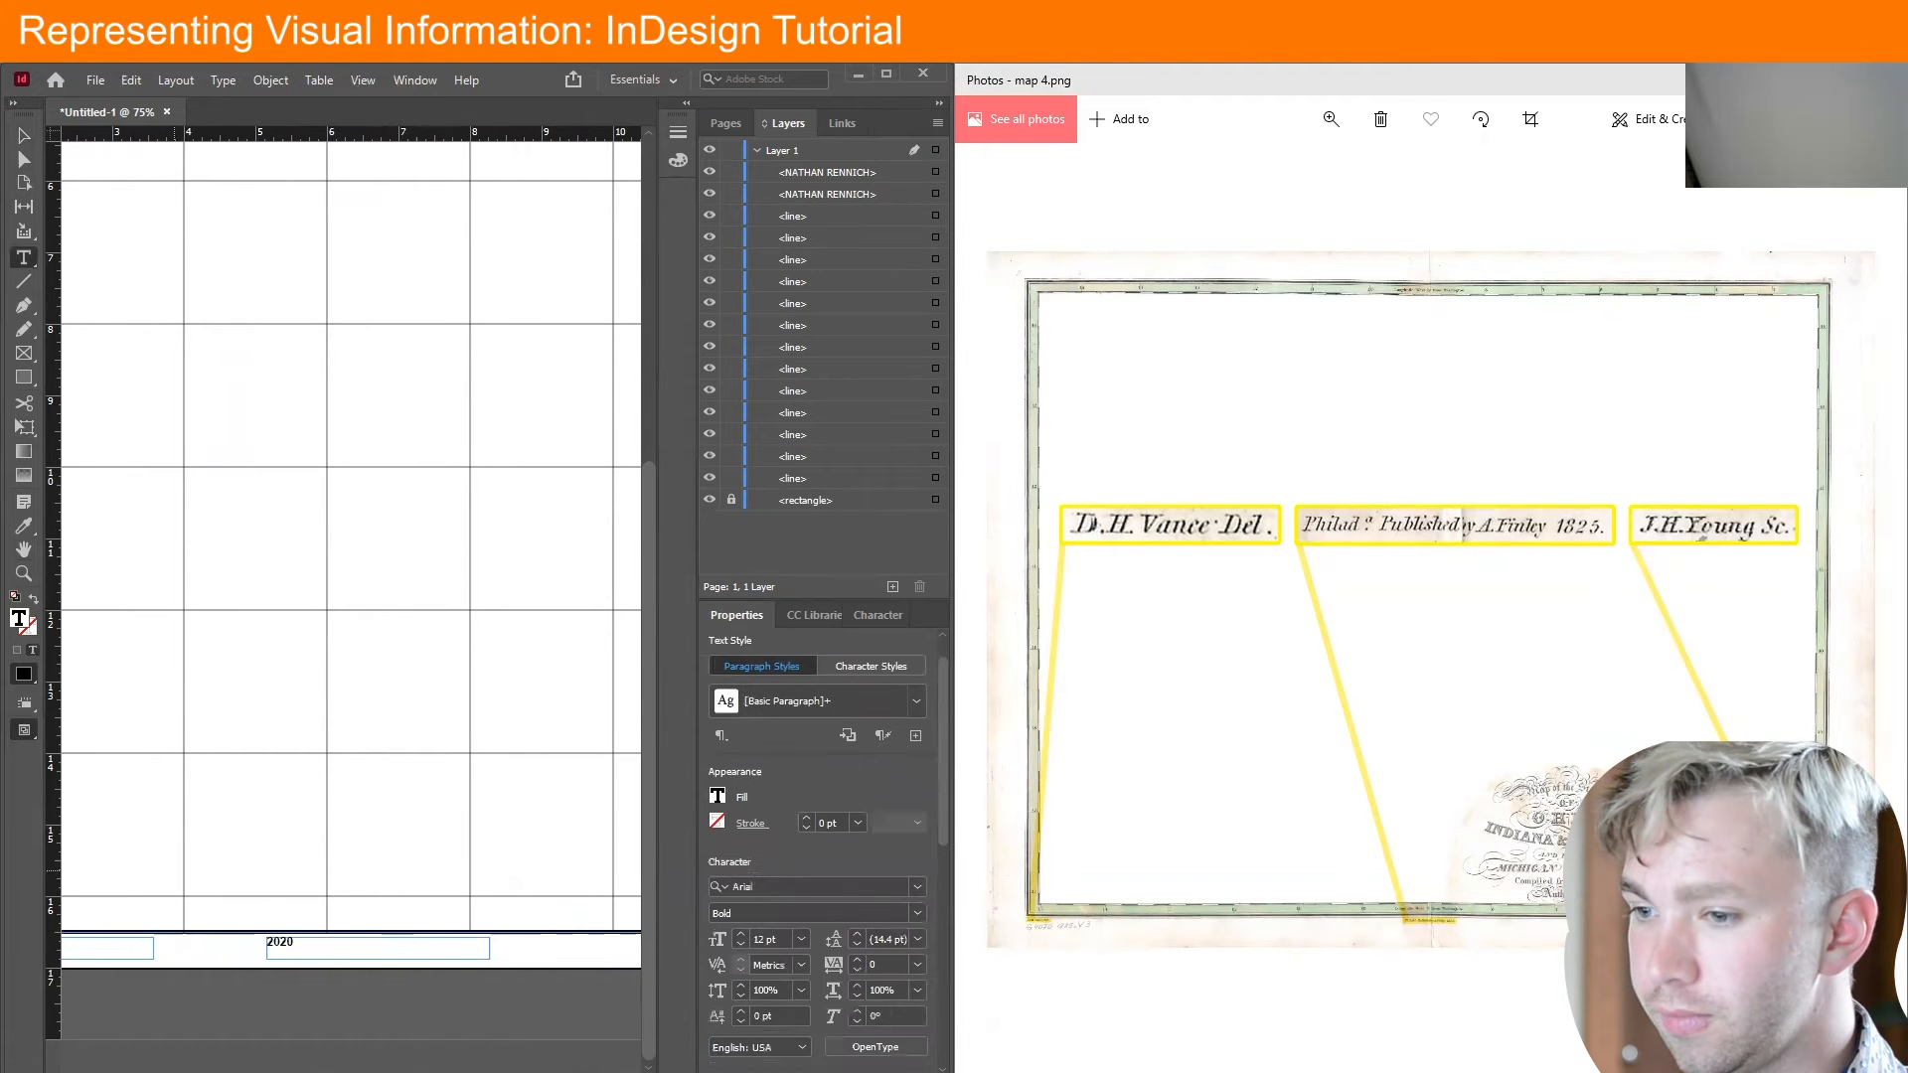
left_click_drag(940, 774, 940, 901)
left_click(750, 861)
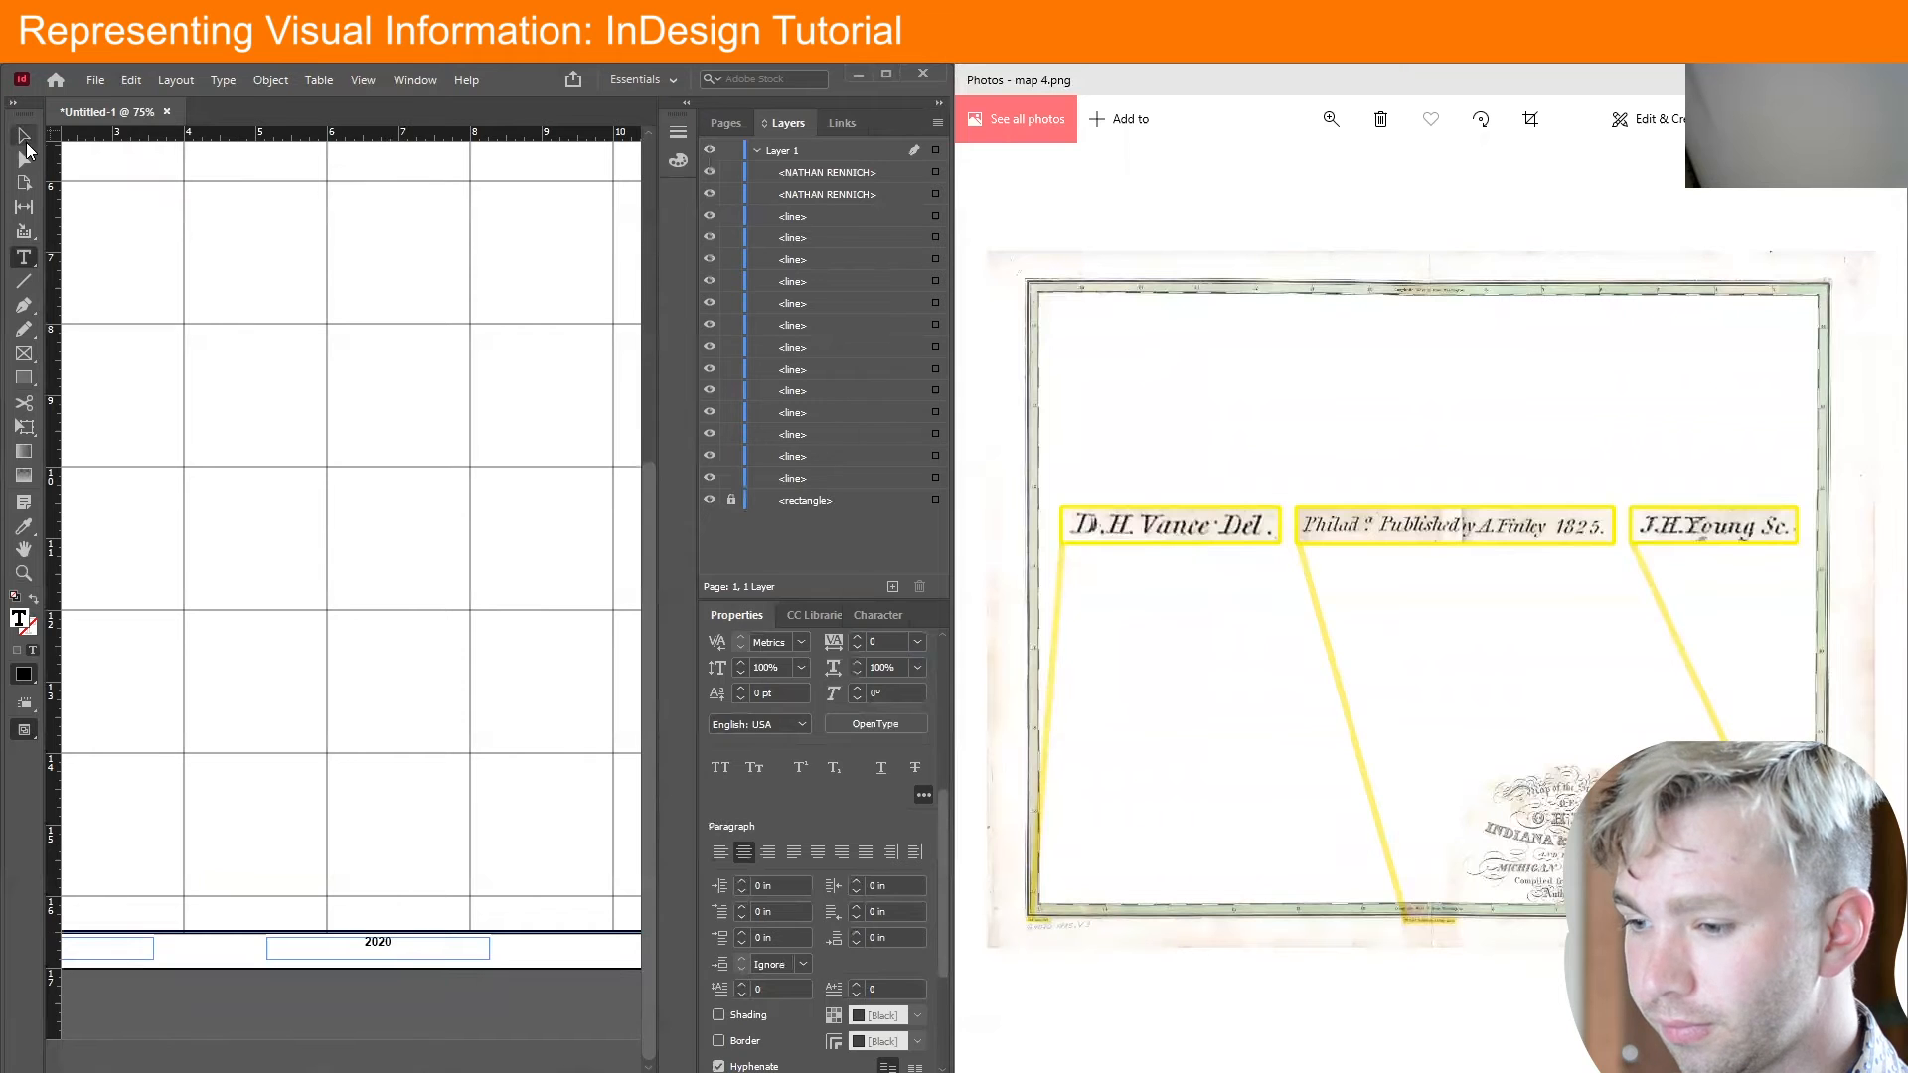
left_click(24, 135)
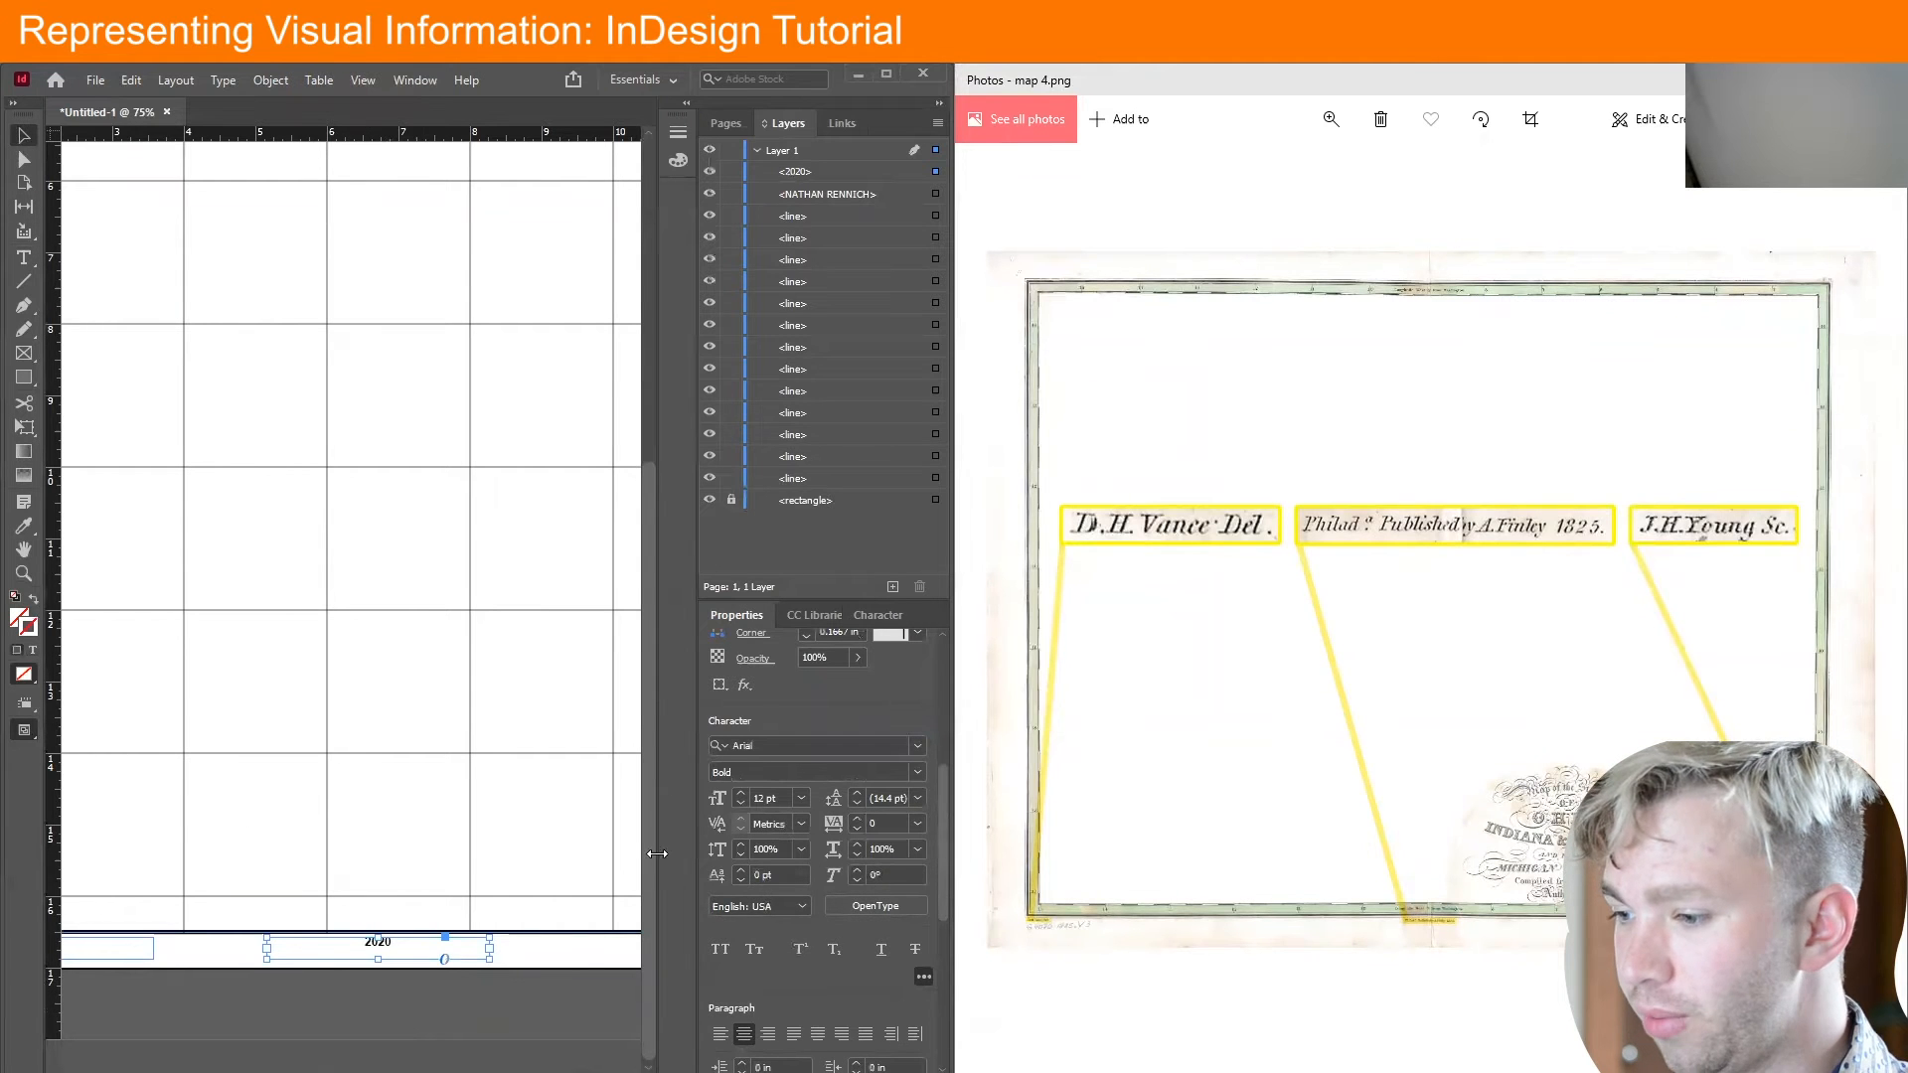
Fit the page in view and move the 2020 text frame left to X about 3.95 in, keeping Y at 16.57 in
key("ctrl+0")
left_click(231, 1035)
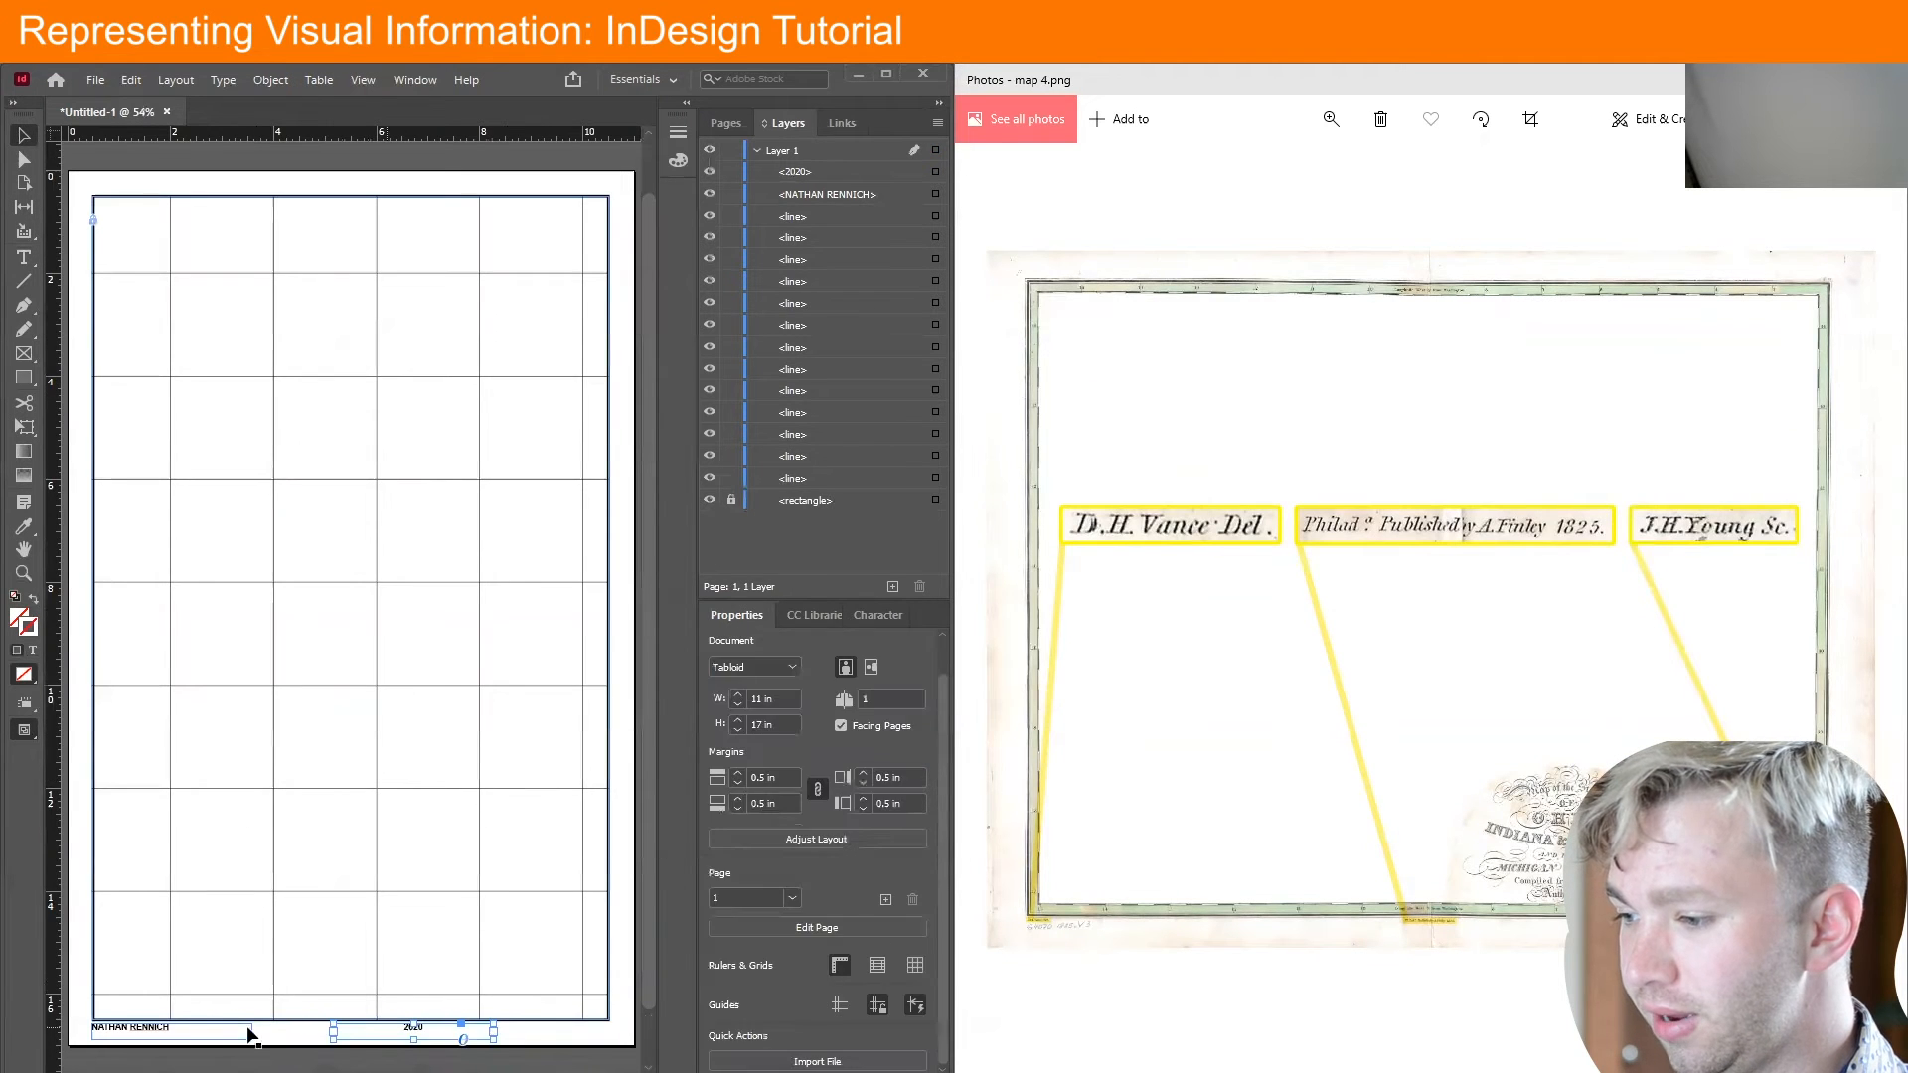
left_click_drag(413, 1033, 356, 1037)
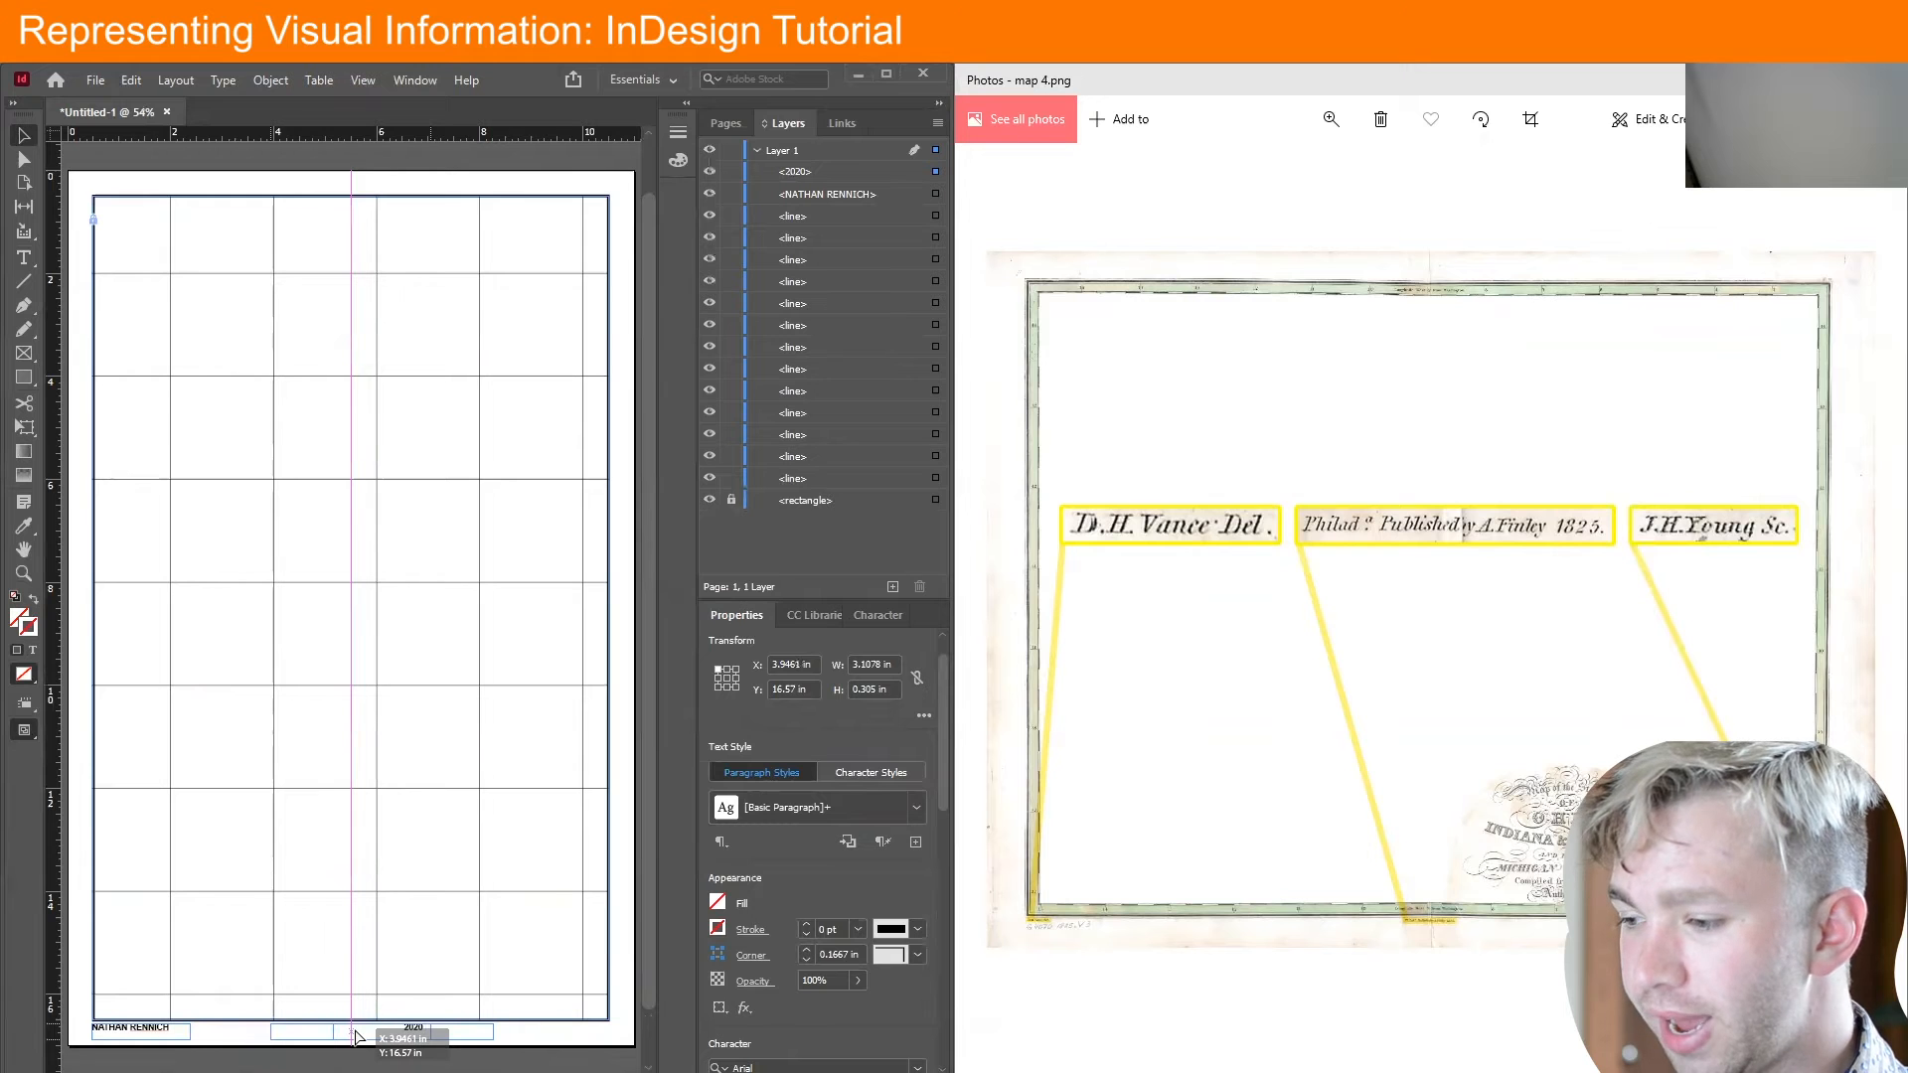
left_click_drag(356, 1037, 359, 1038)
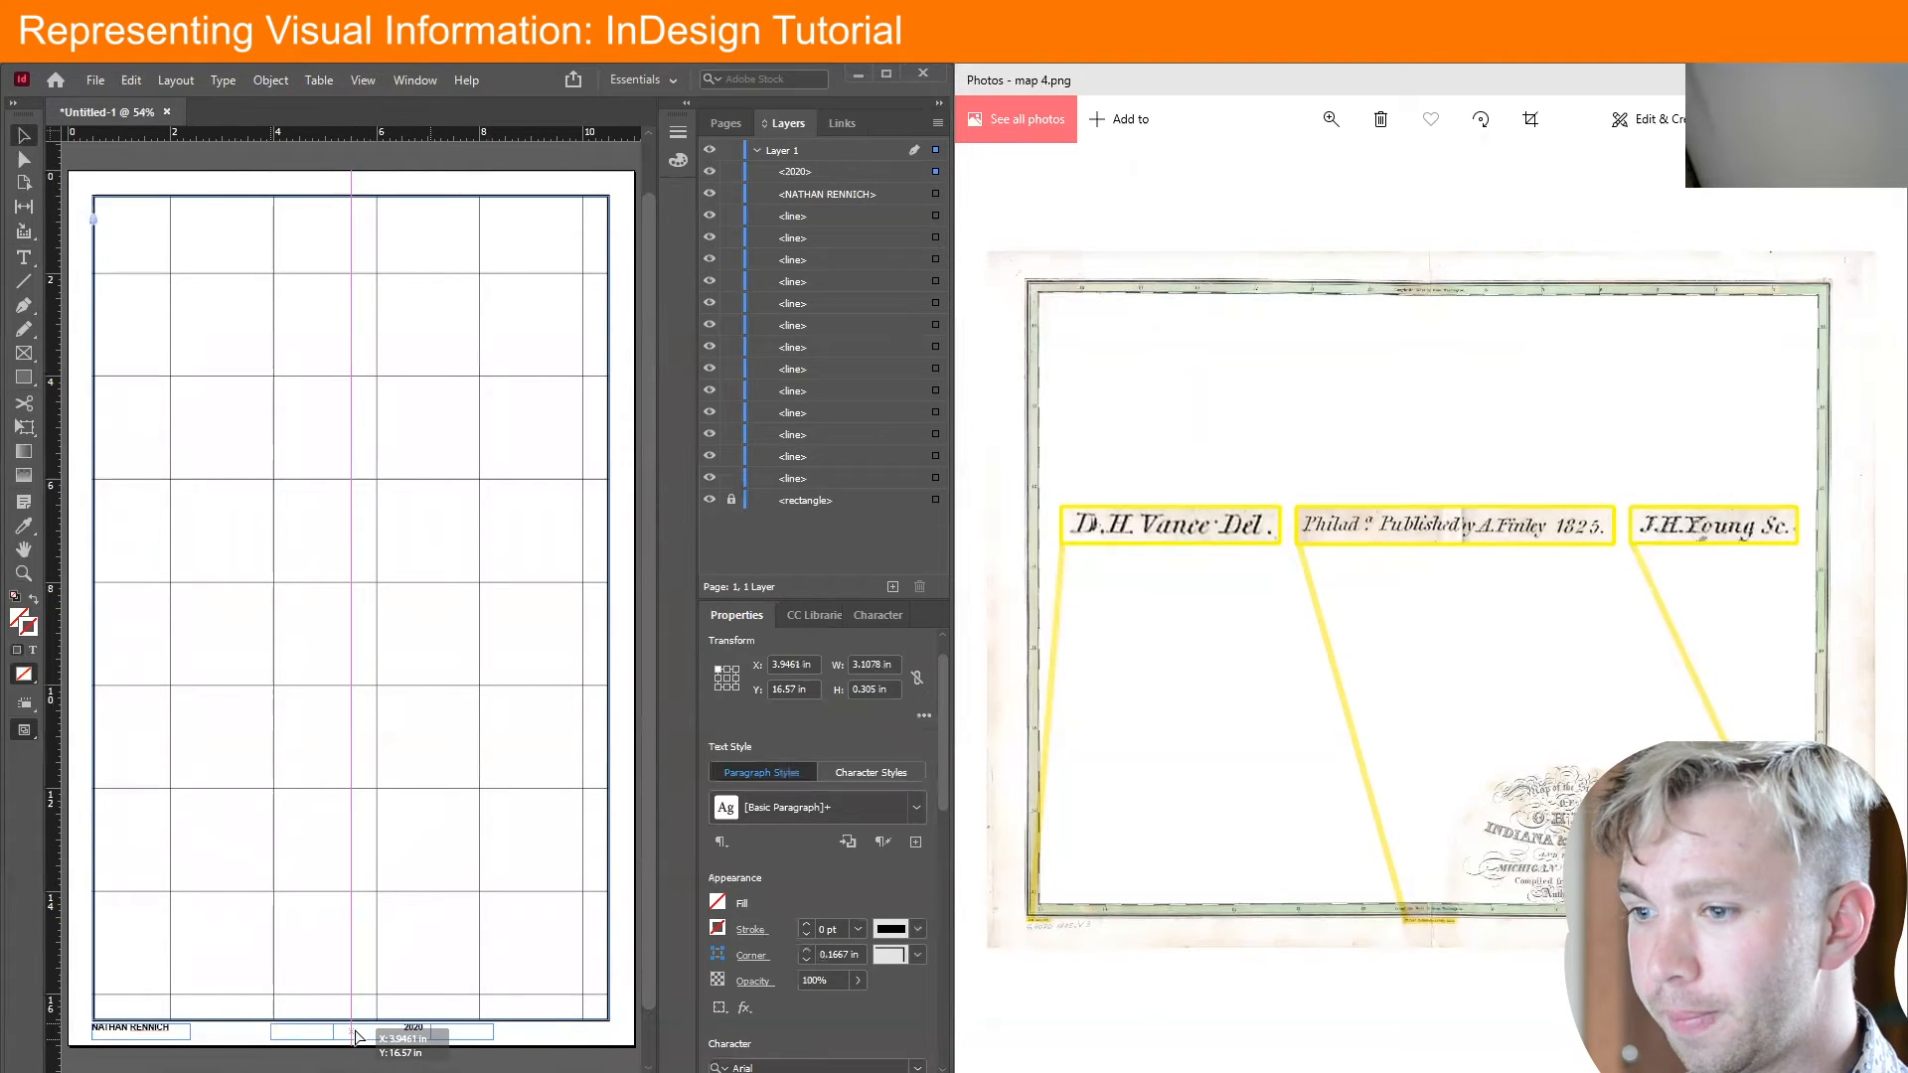
Try to center the 2020 text frame horizontally using the Align options
left_click_drag(940, 736, 922, 1010)
scroll(922, 1010, "down", 1)
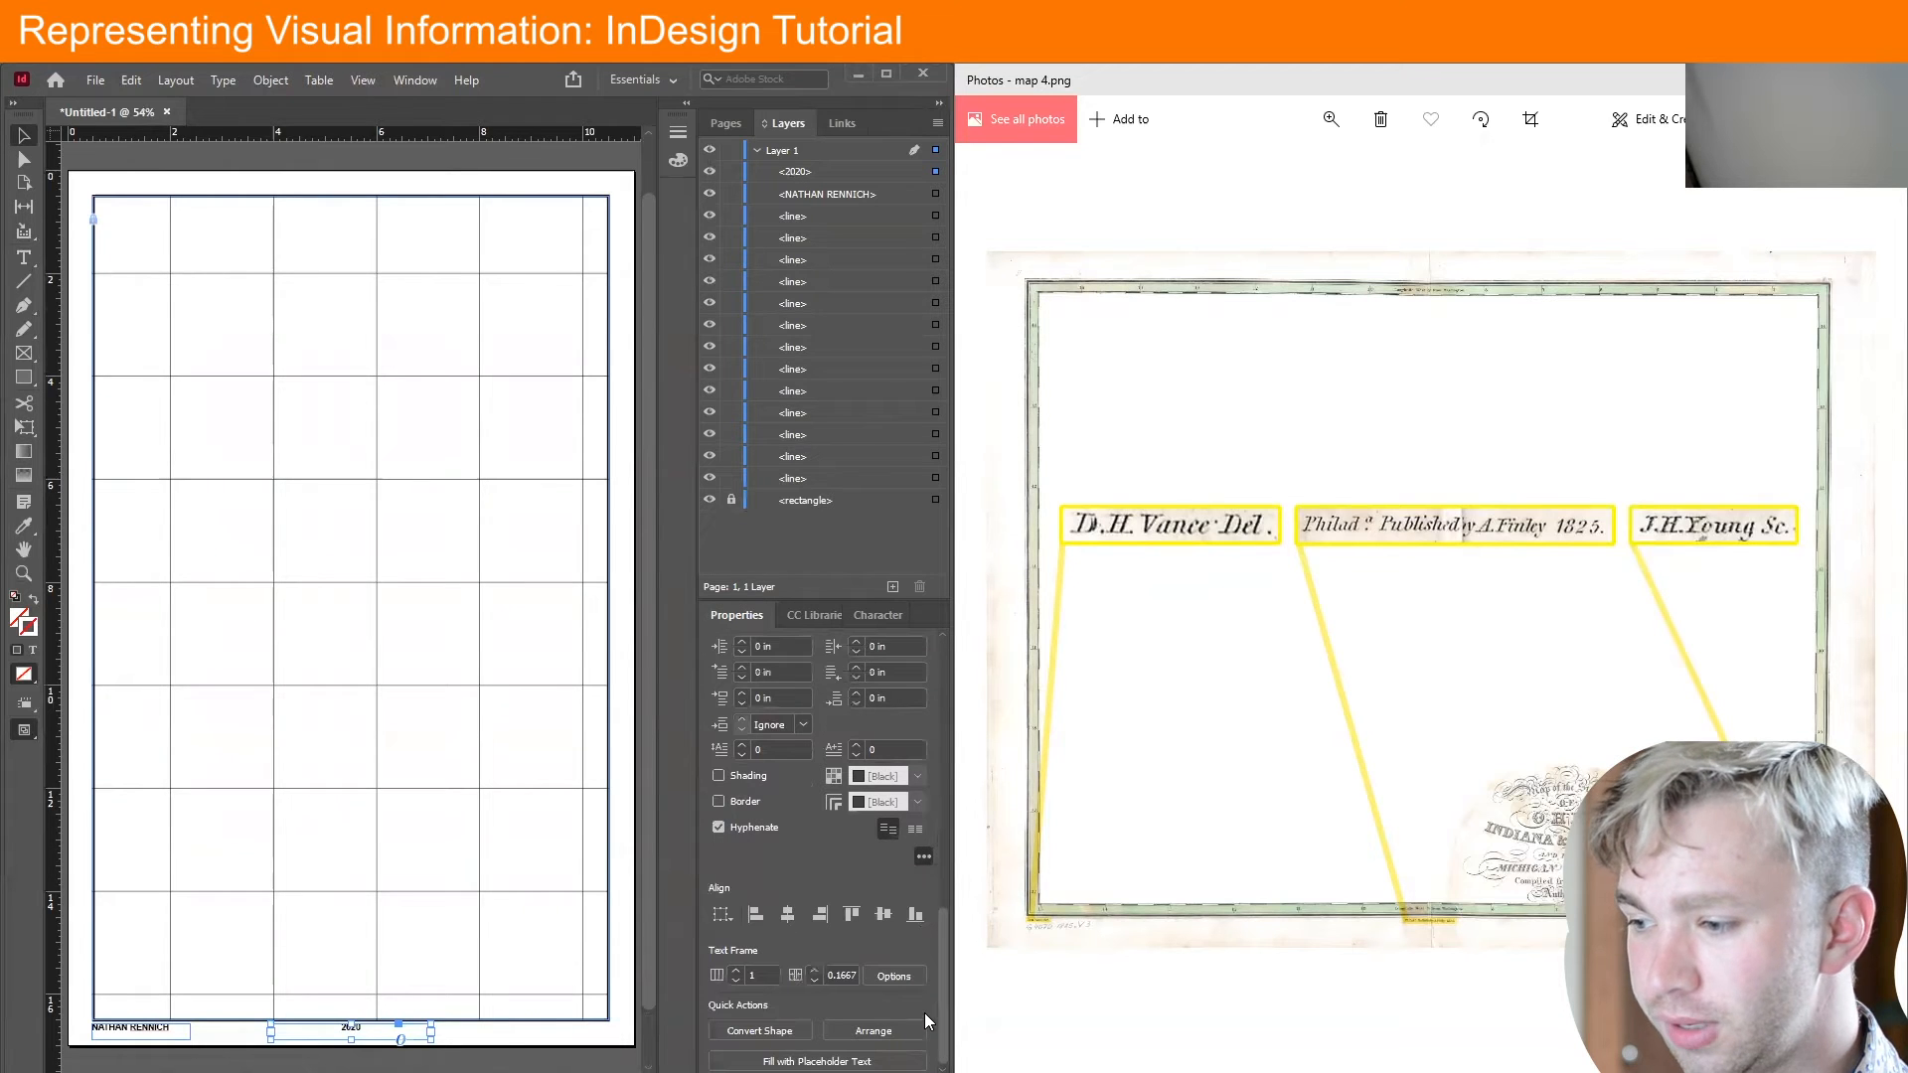
left_click(785, 921)
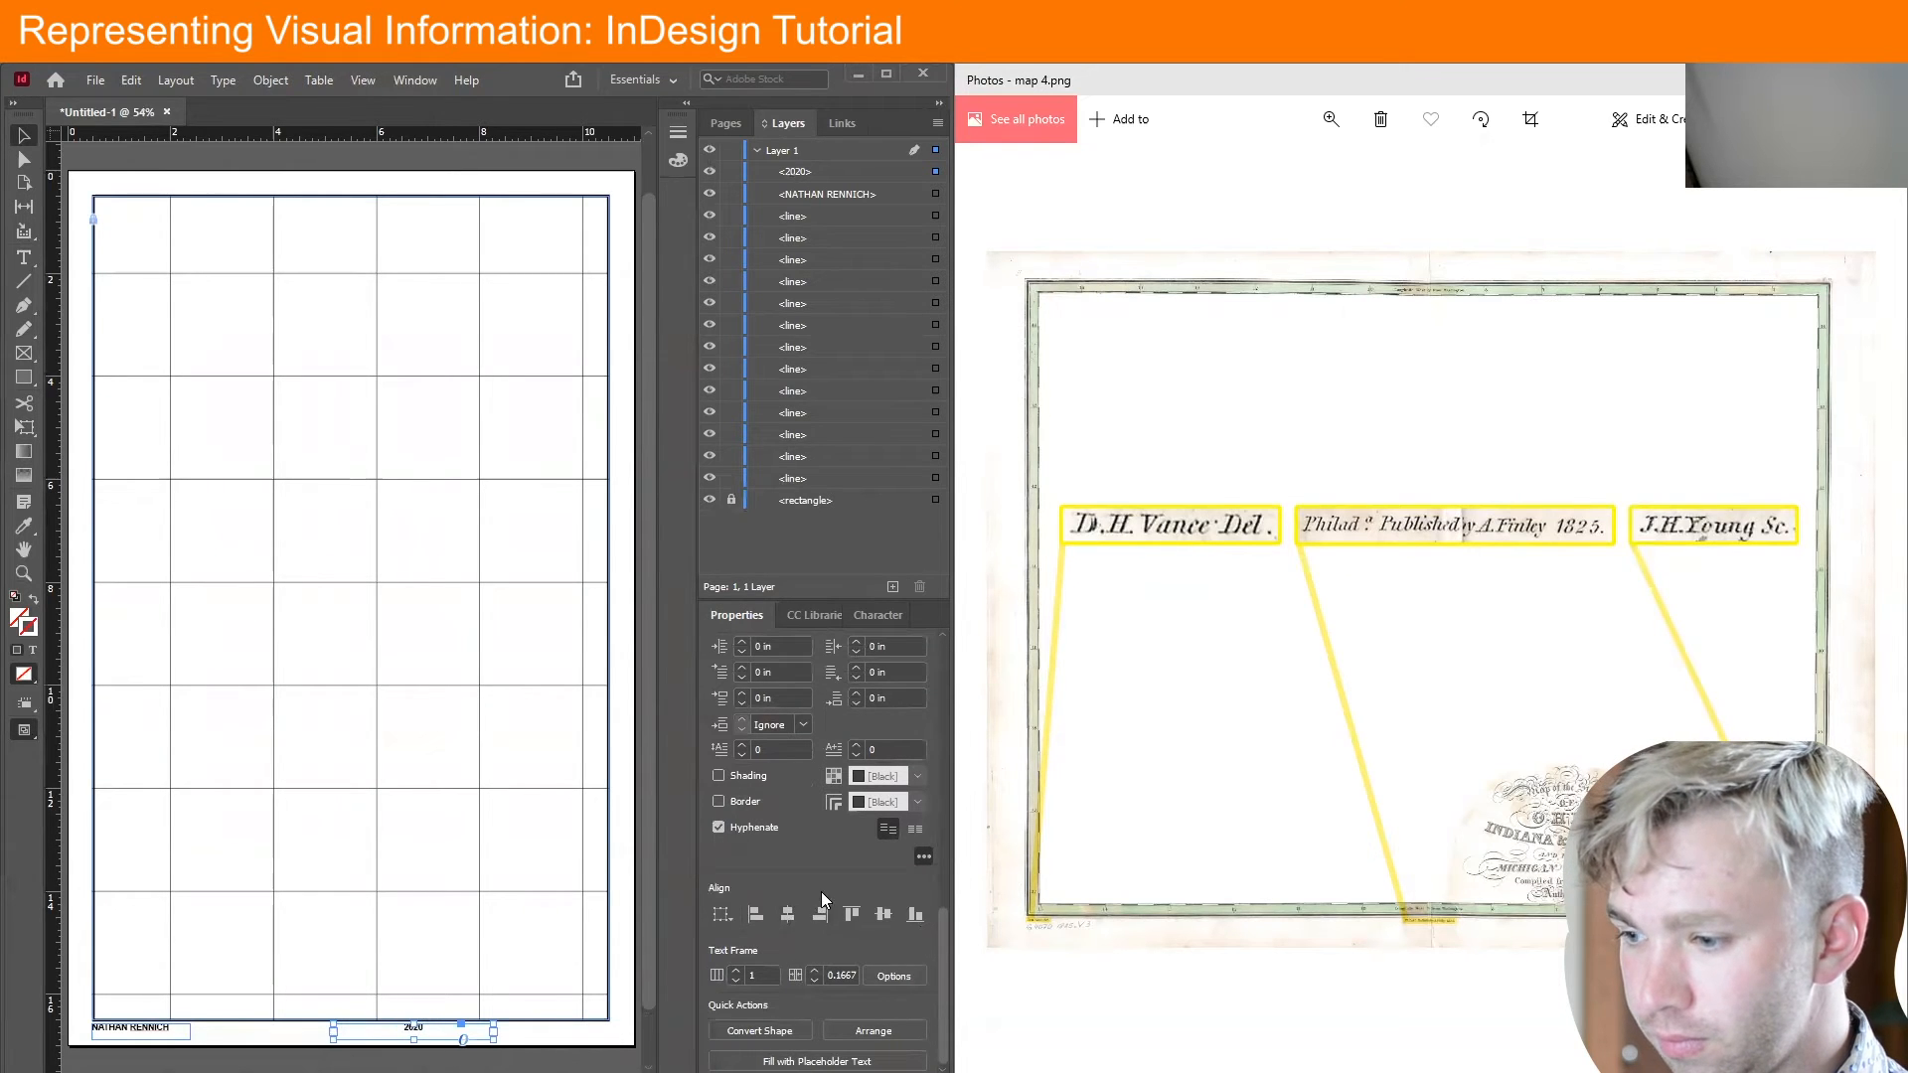
key("ctrl+alt+shift+v")
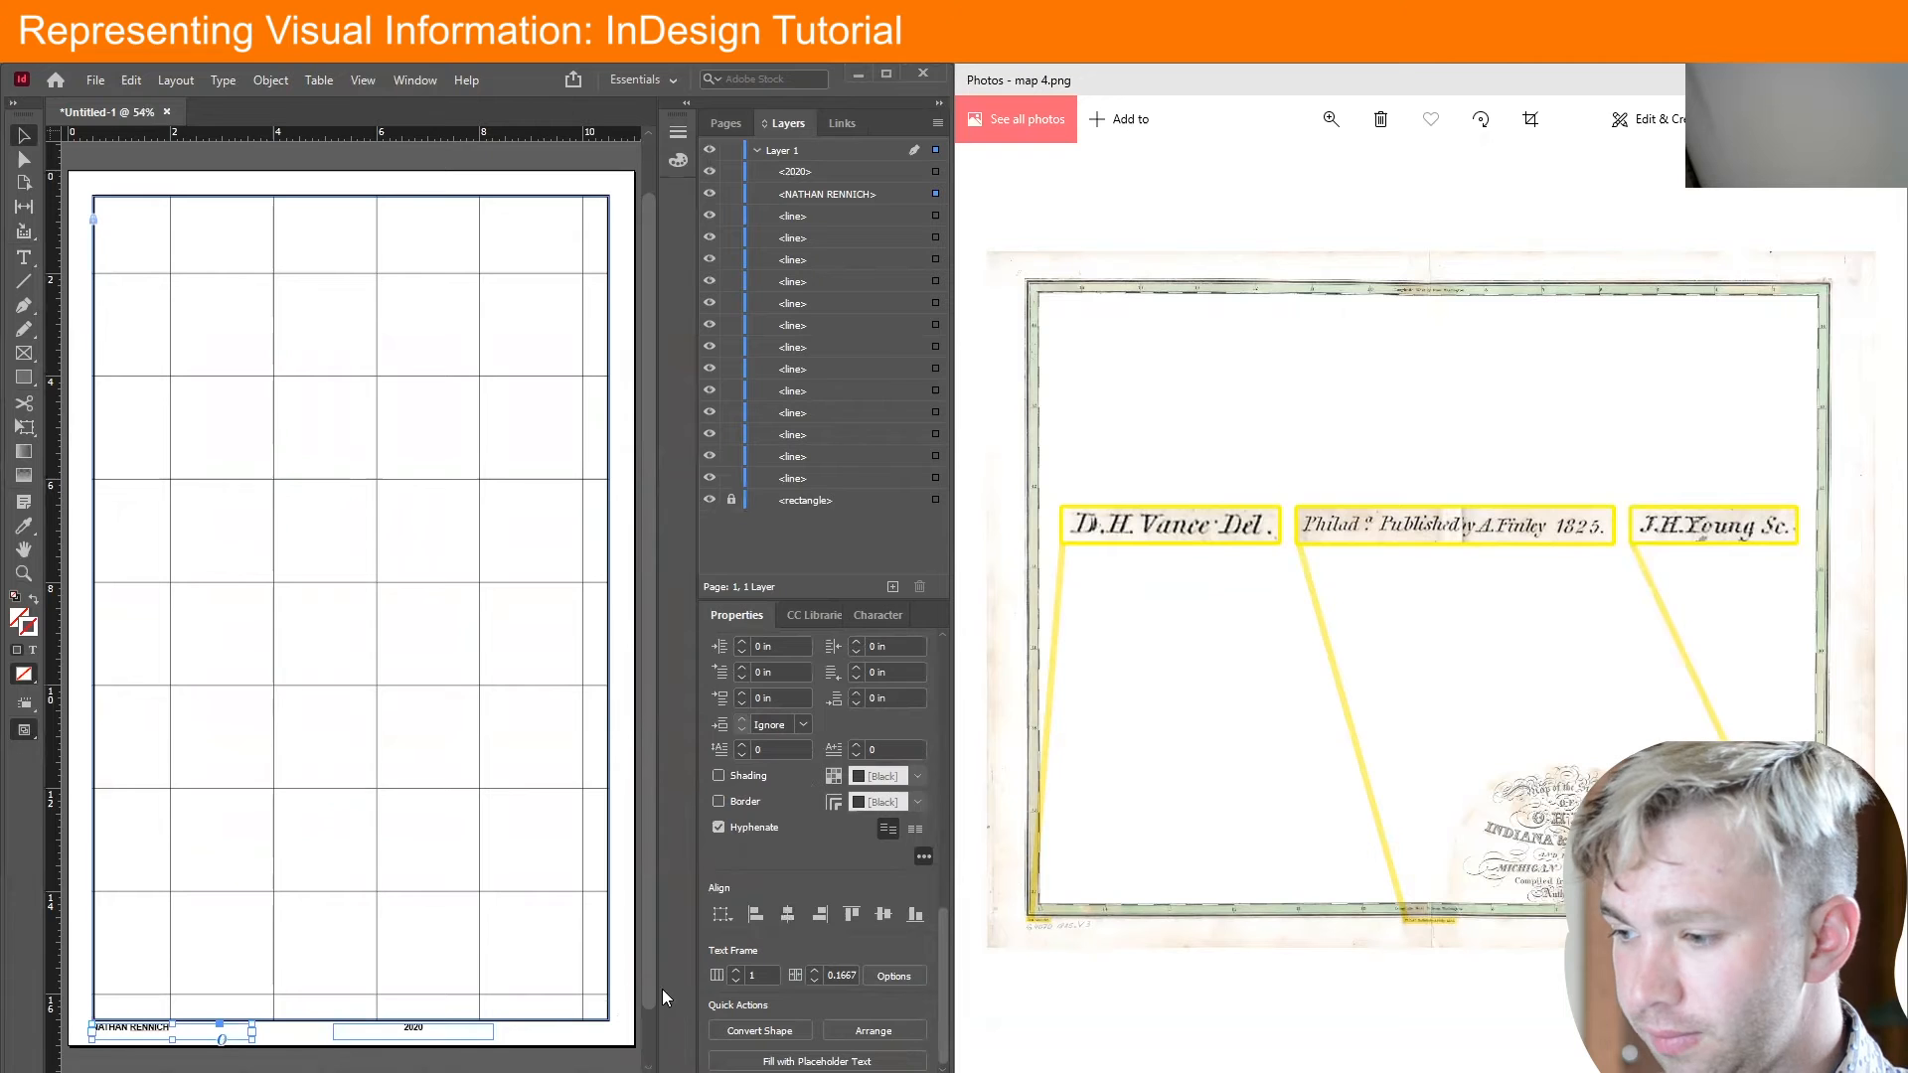
left_click(416, 1036)
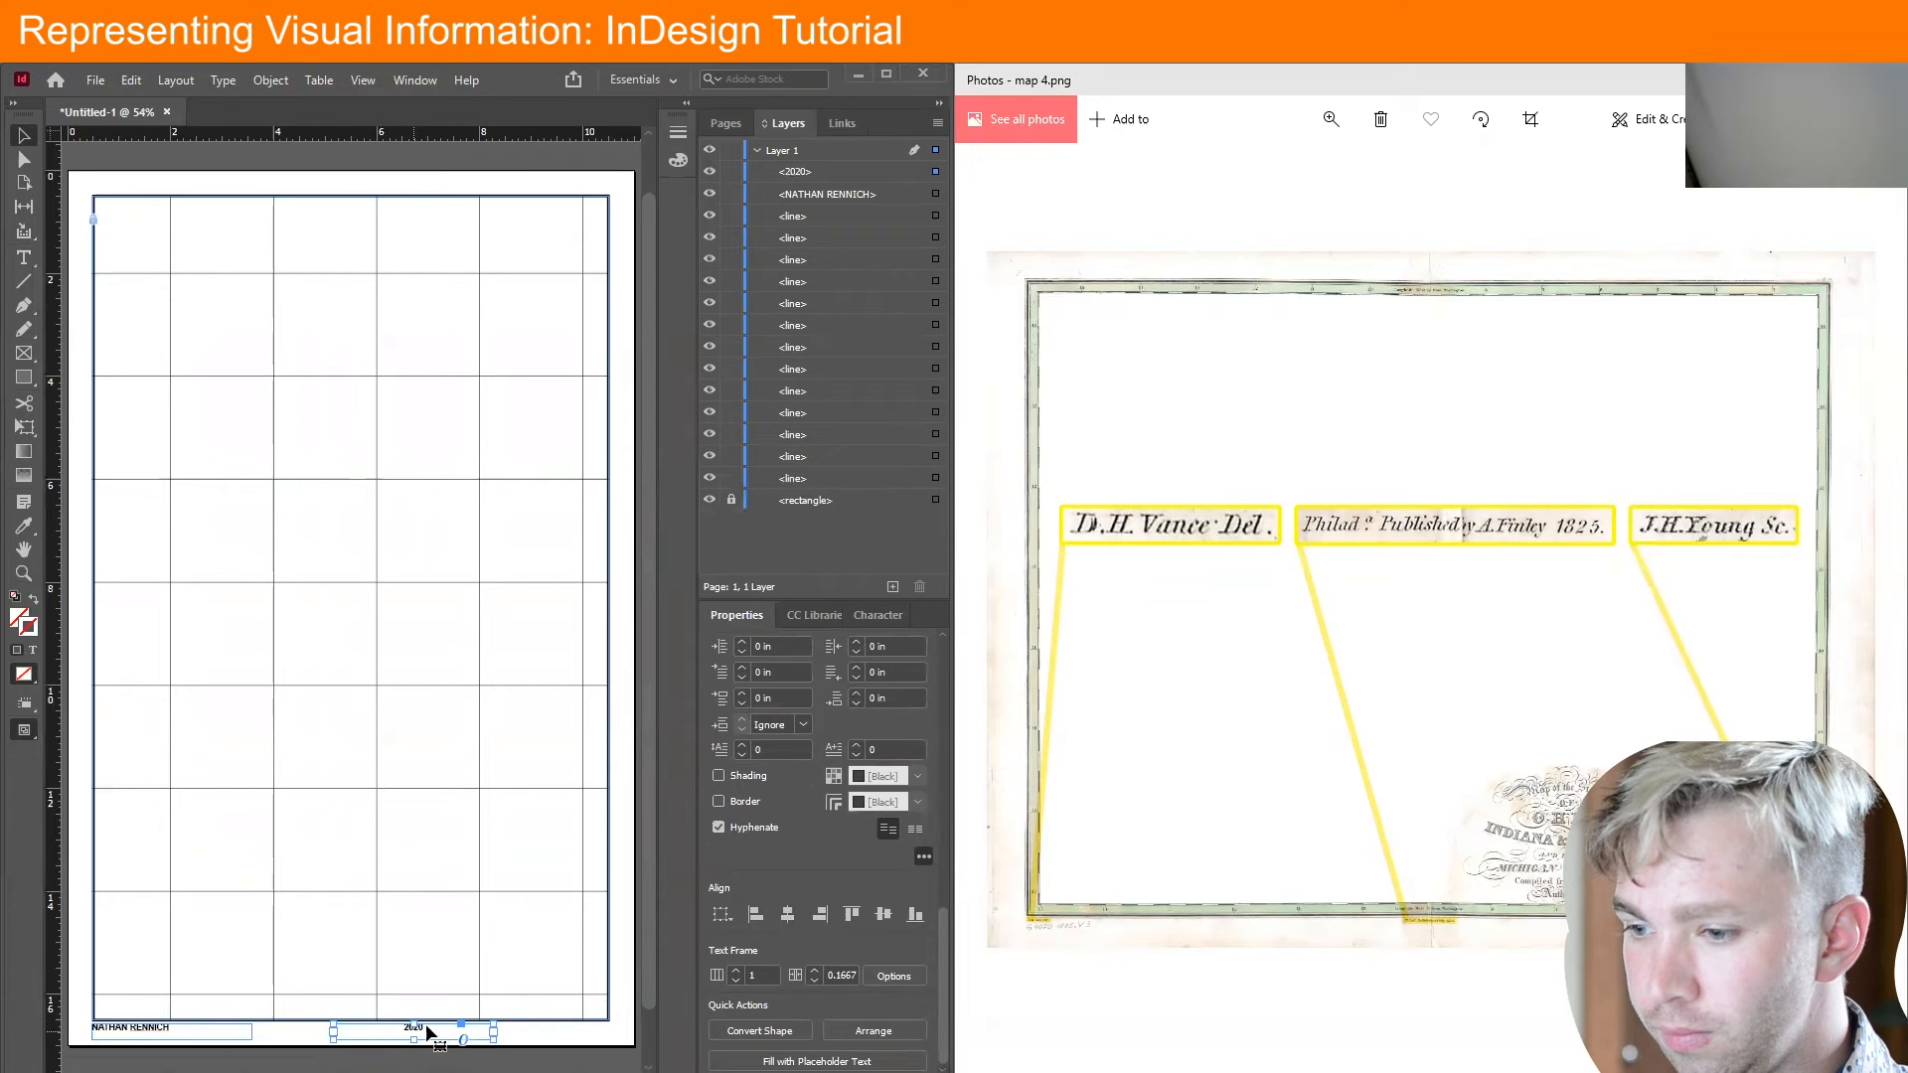
left_click(857, 1034)
left_click(790, 906)
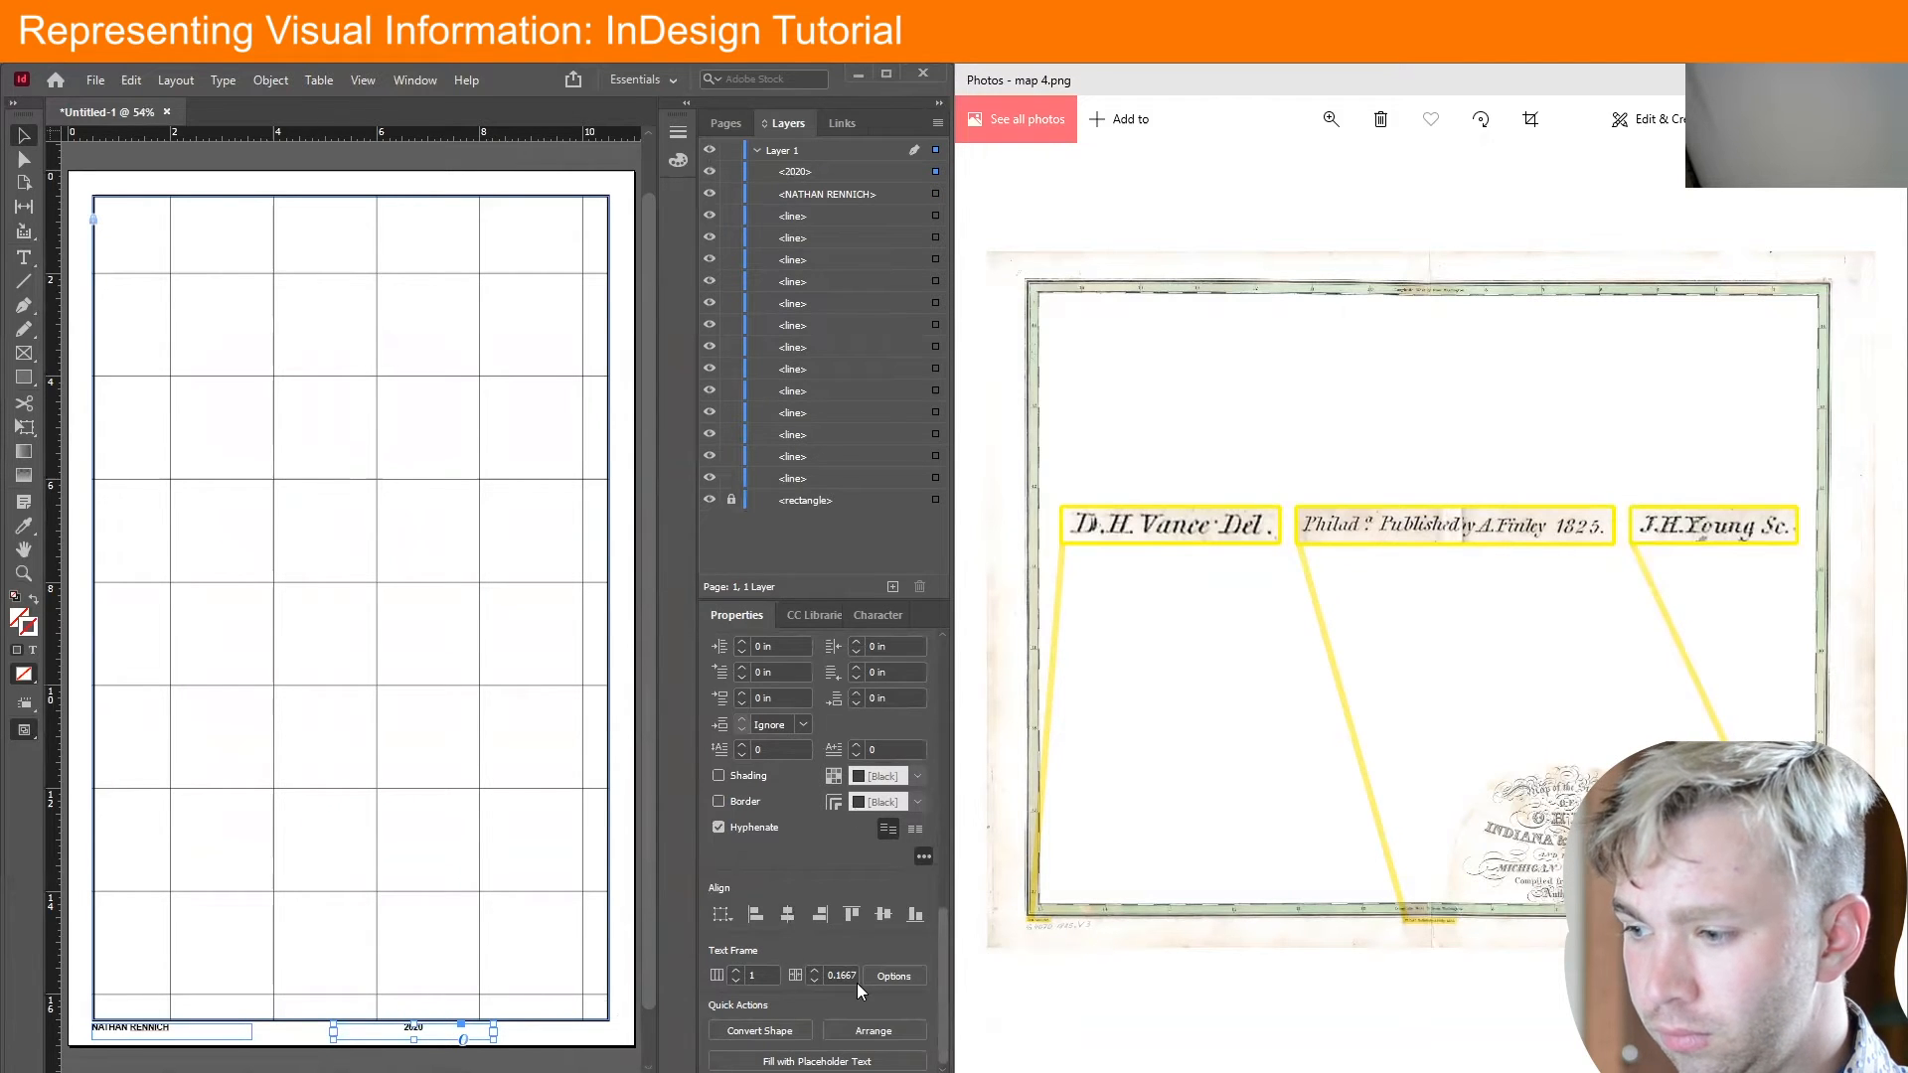
Reposition the 2020 text frame by hand below the middle of the border, at X about 3.99 in
left_click_drag(408, 1029, 344, 1036)
left_click(504, 1044)
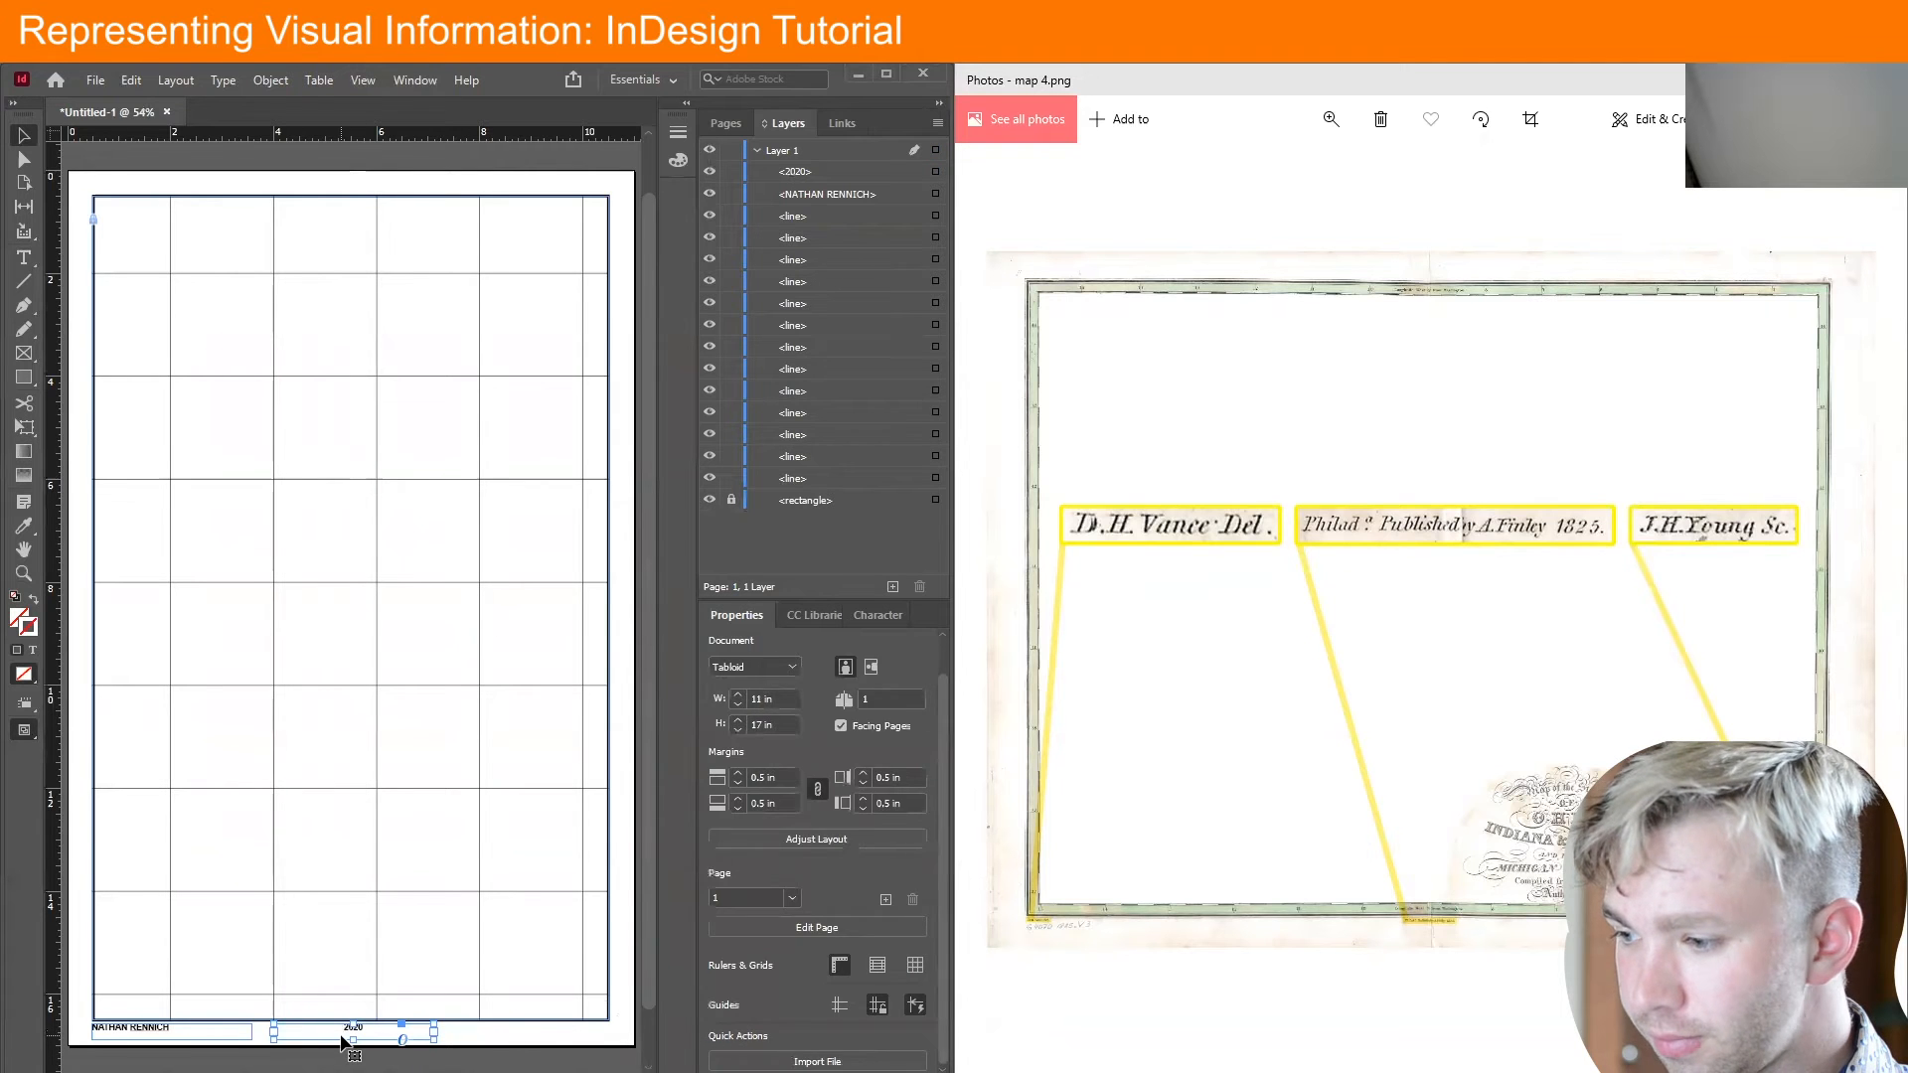
left_click(341, 1039)
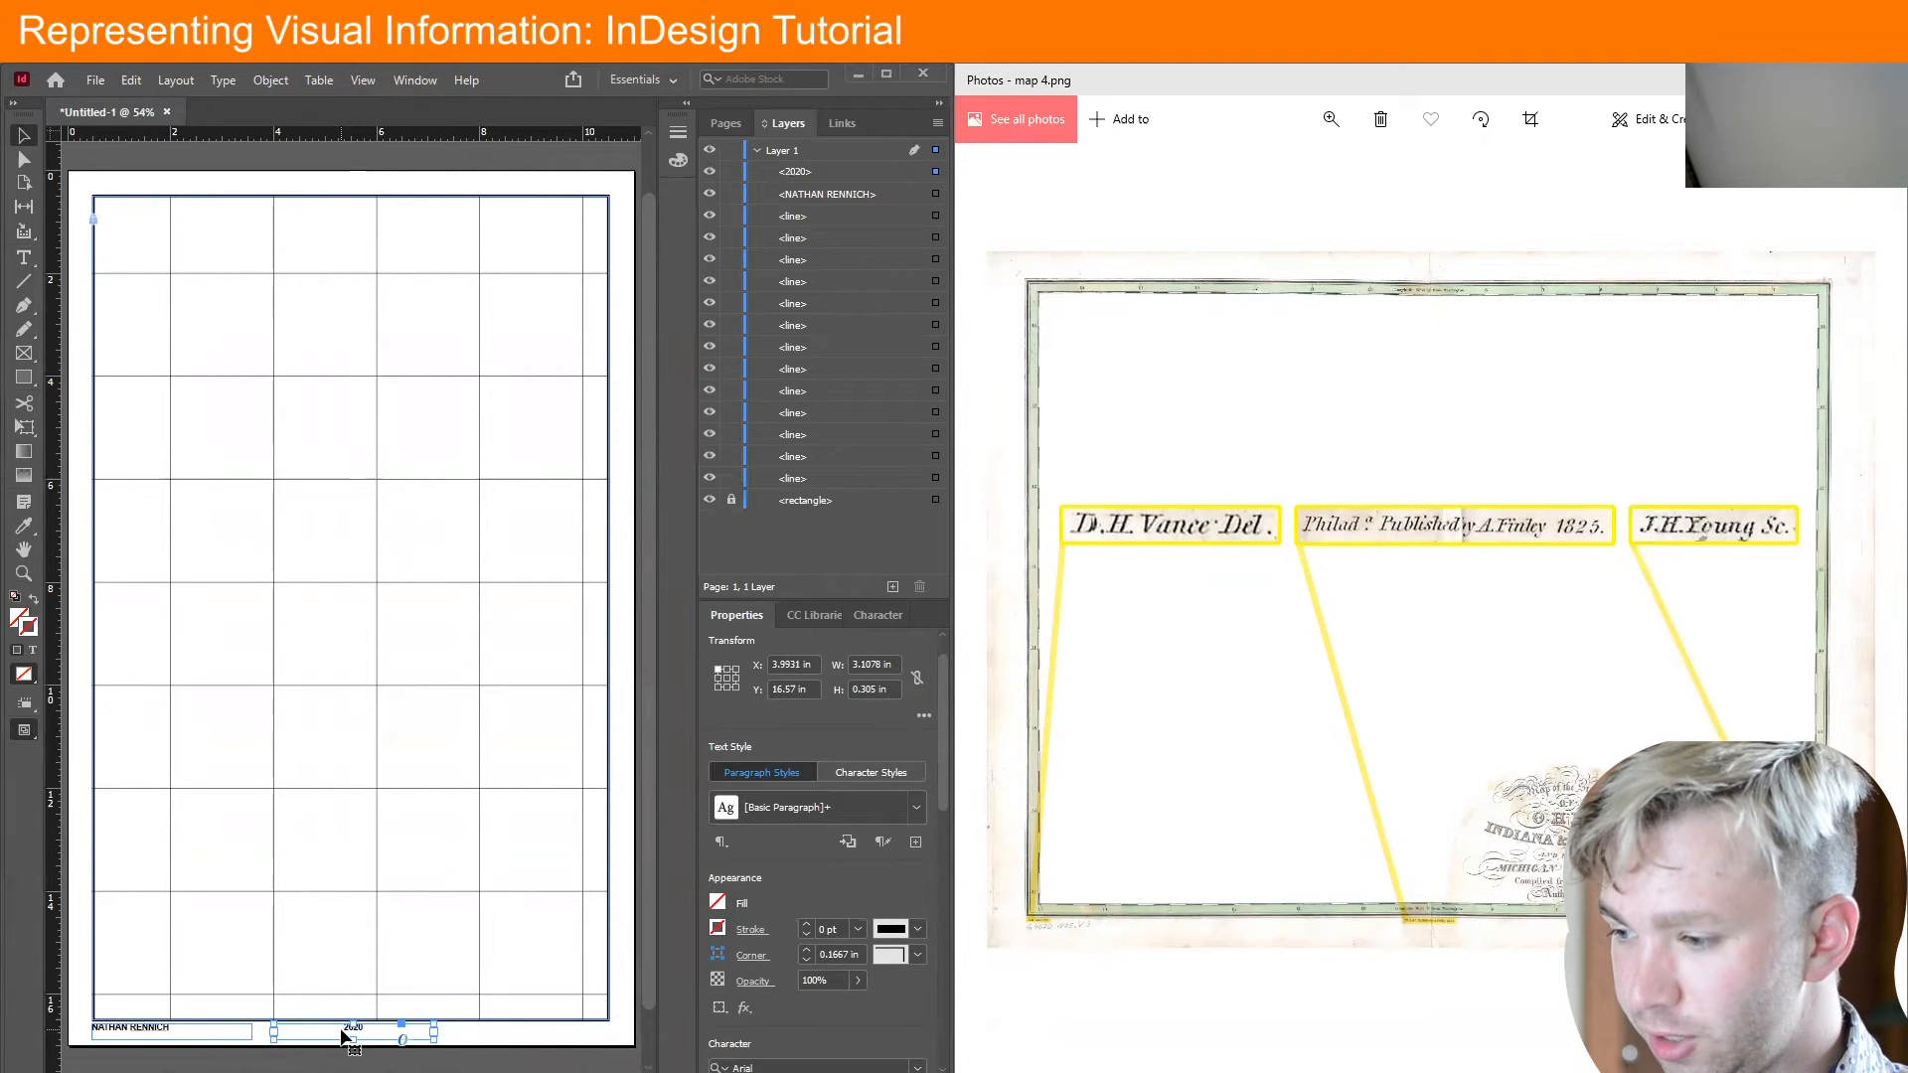
Try placing a copy of the 2020 text frame below the border's lower-right corner and delete it
left_click_drag(343, 1033, 518, 1041)
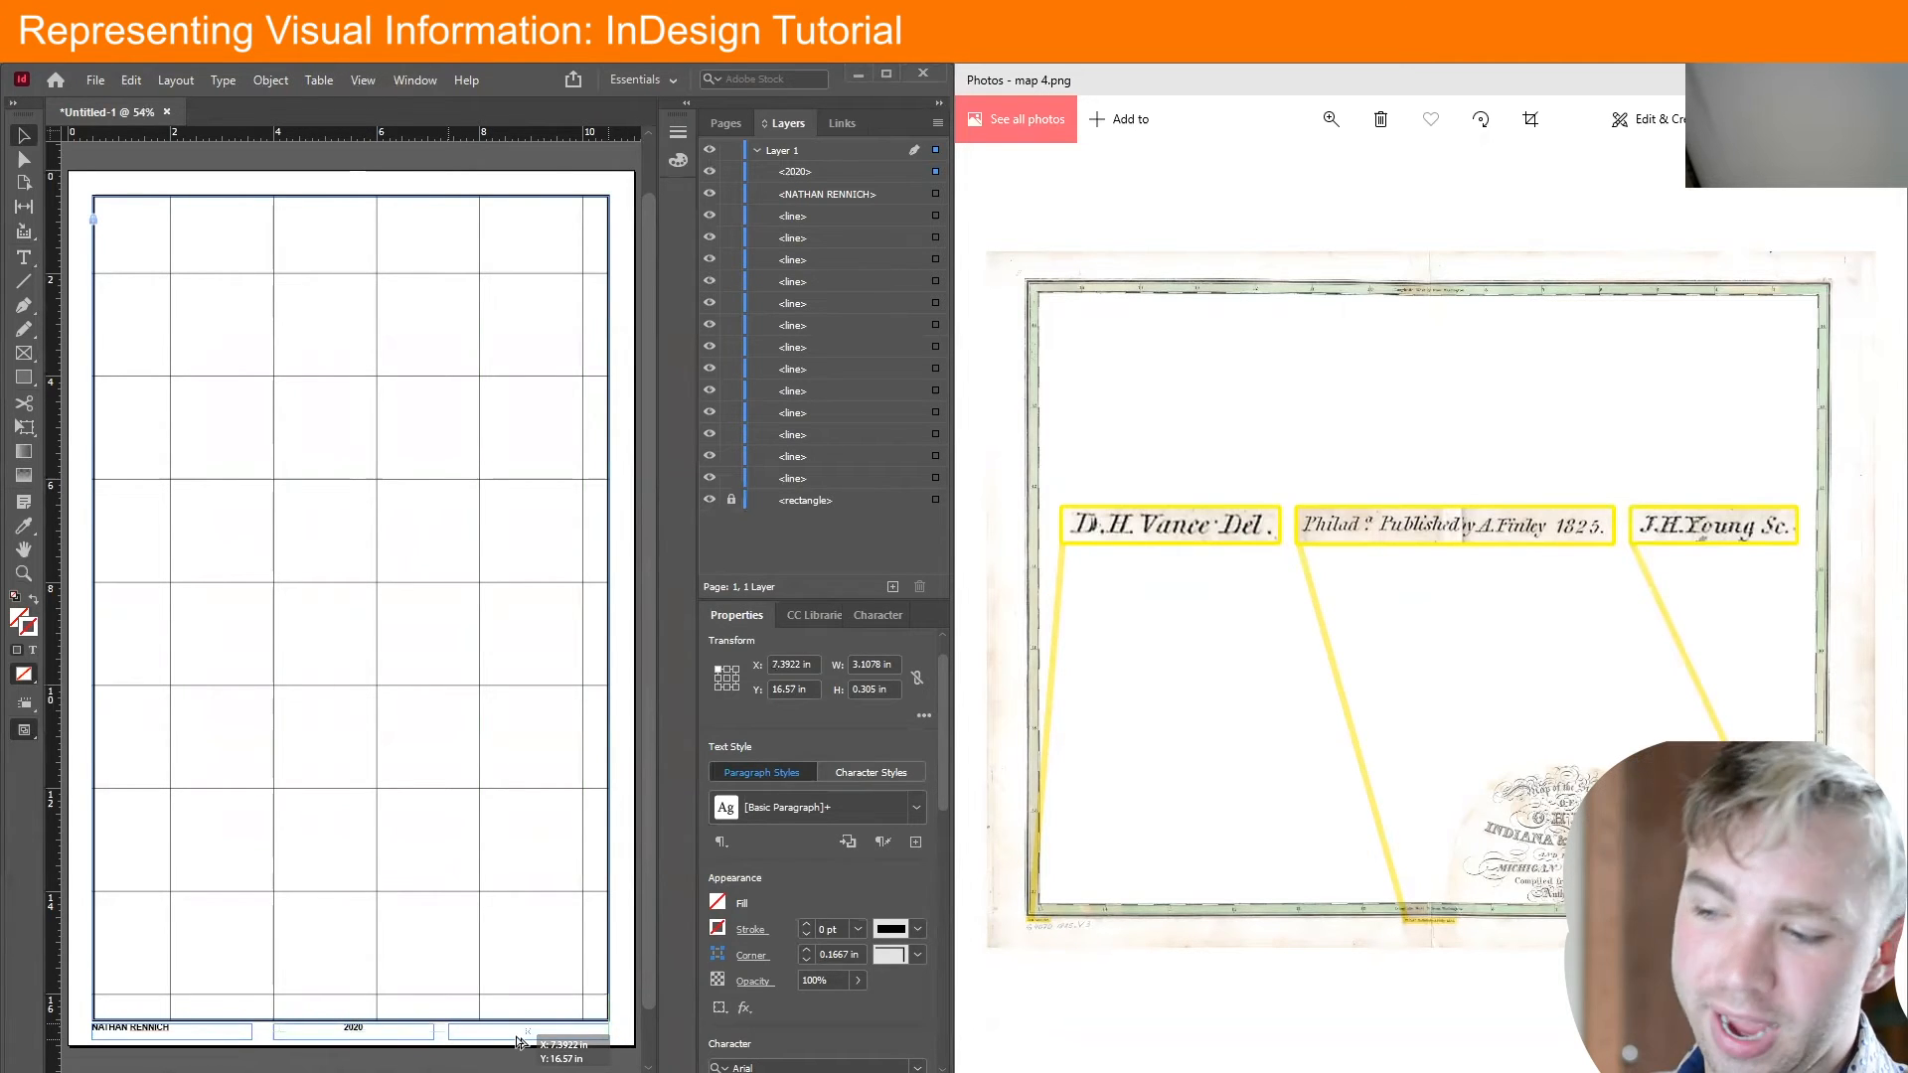
left_click_drag(518, 1041, 522, 1046)
left_click(528, 938)
left_click(529, 1029)
key("Delete")
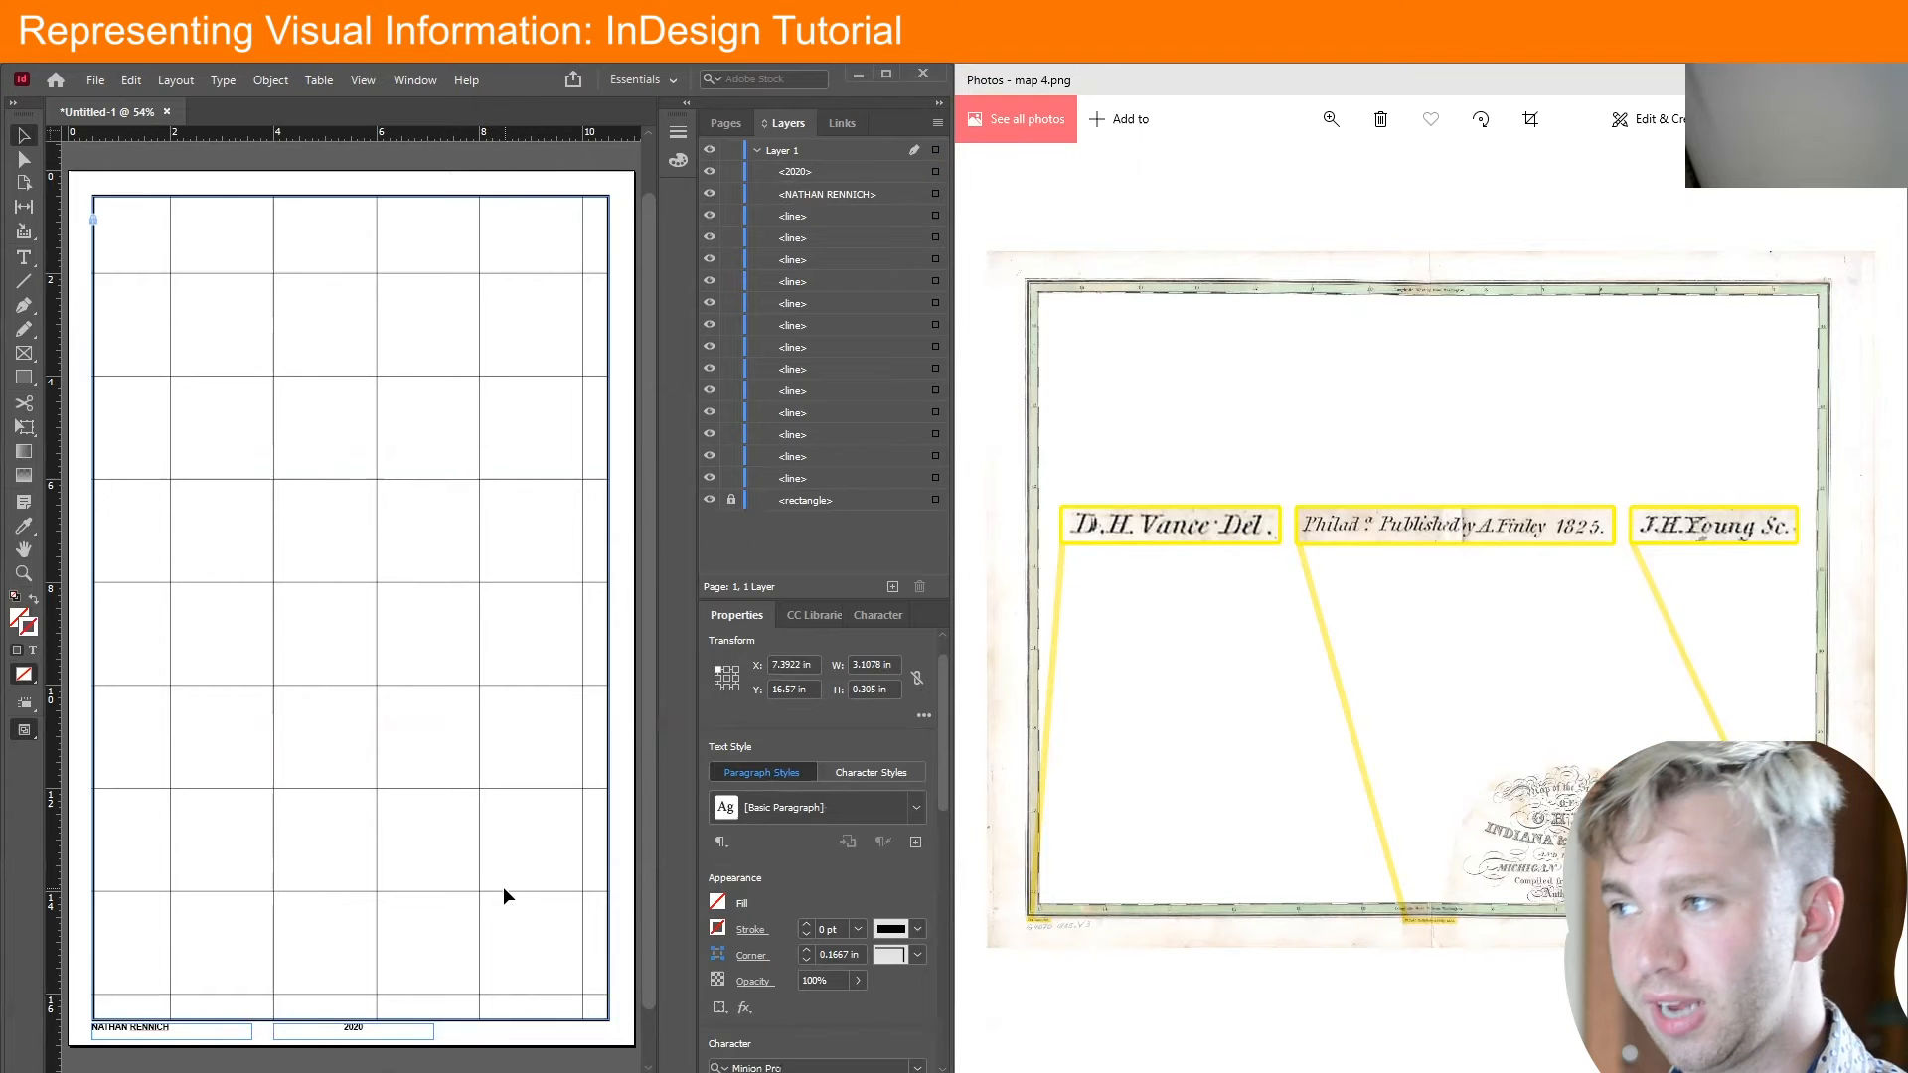
left_click(24, 257)
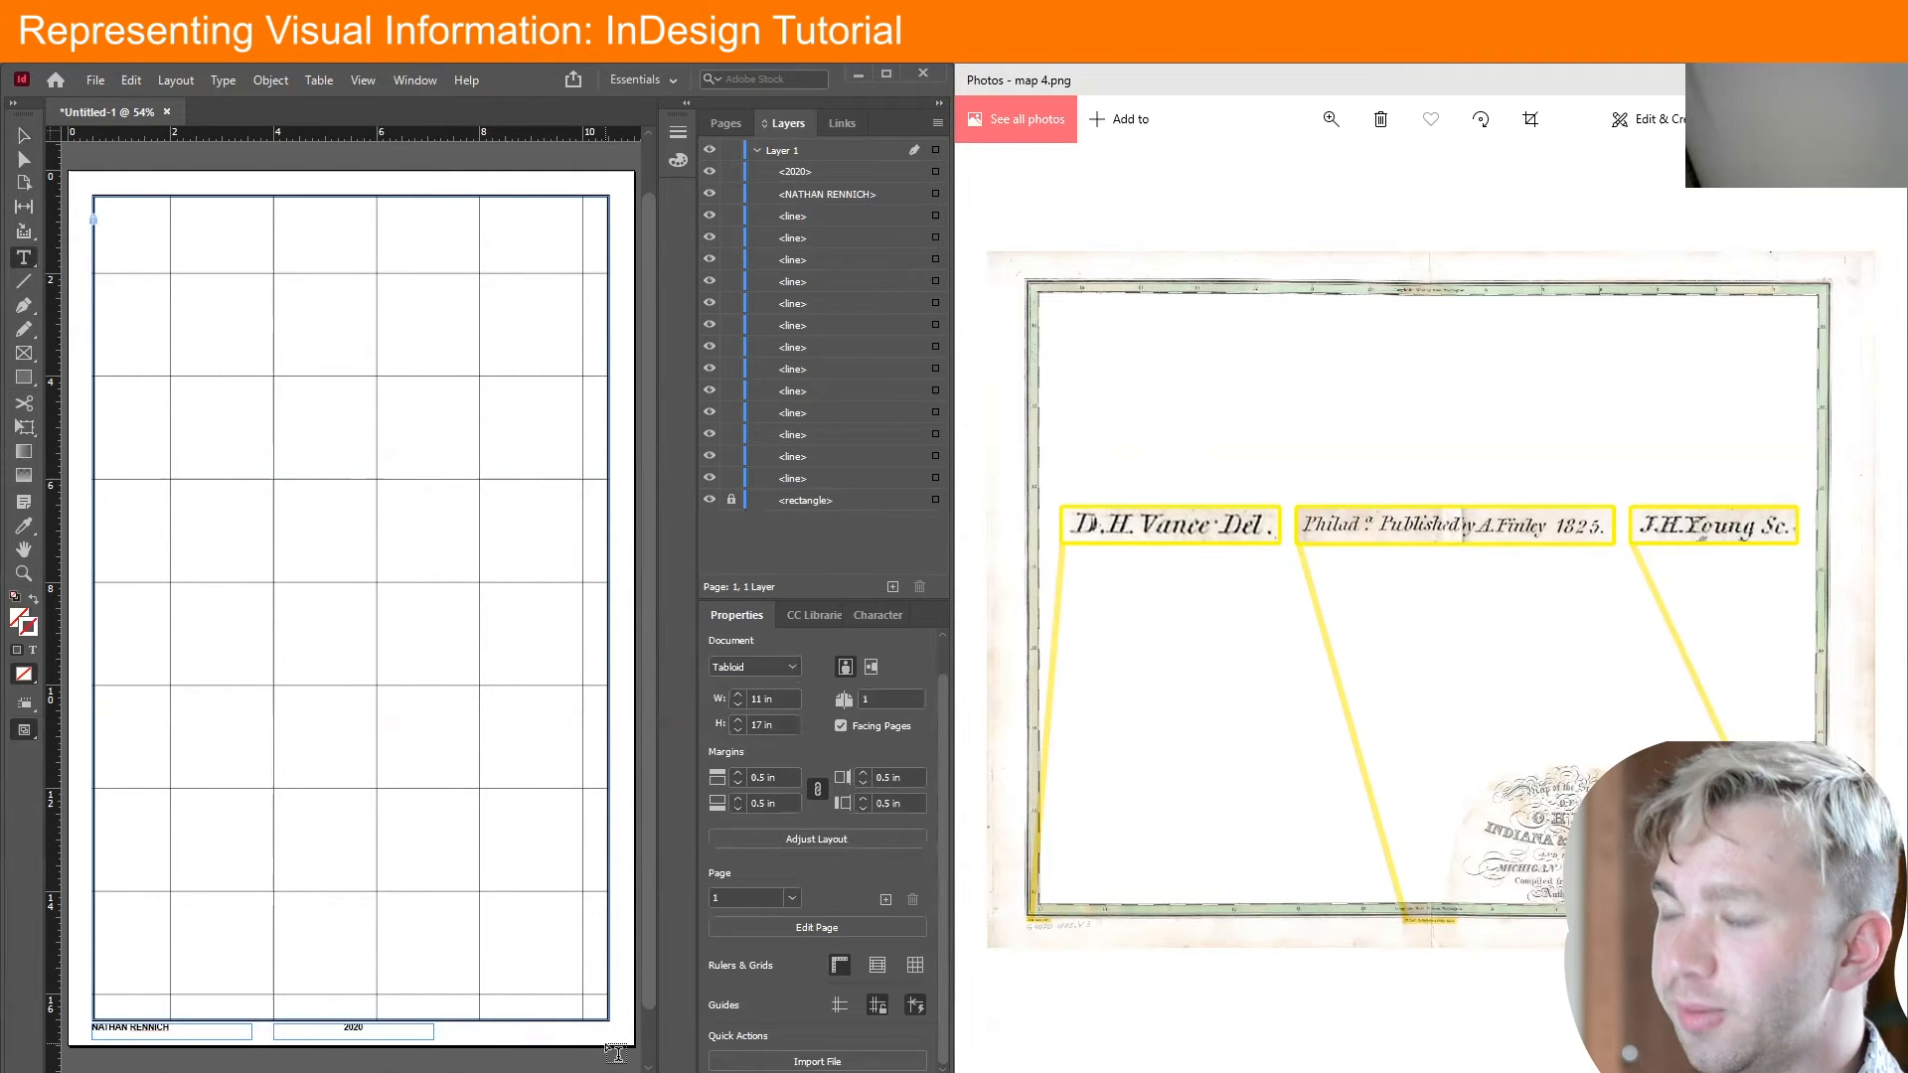
left_click(24, 135)
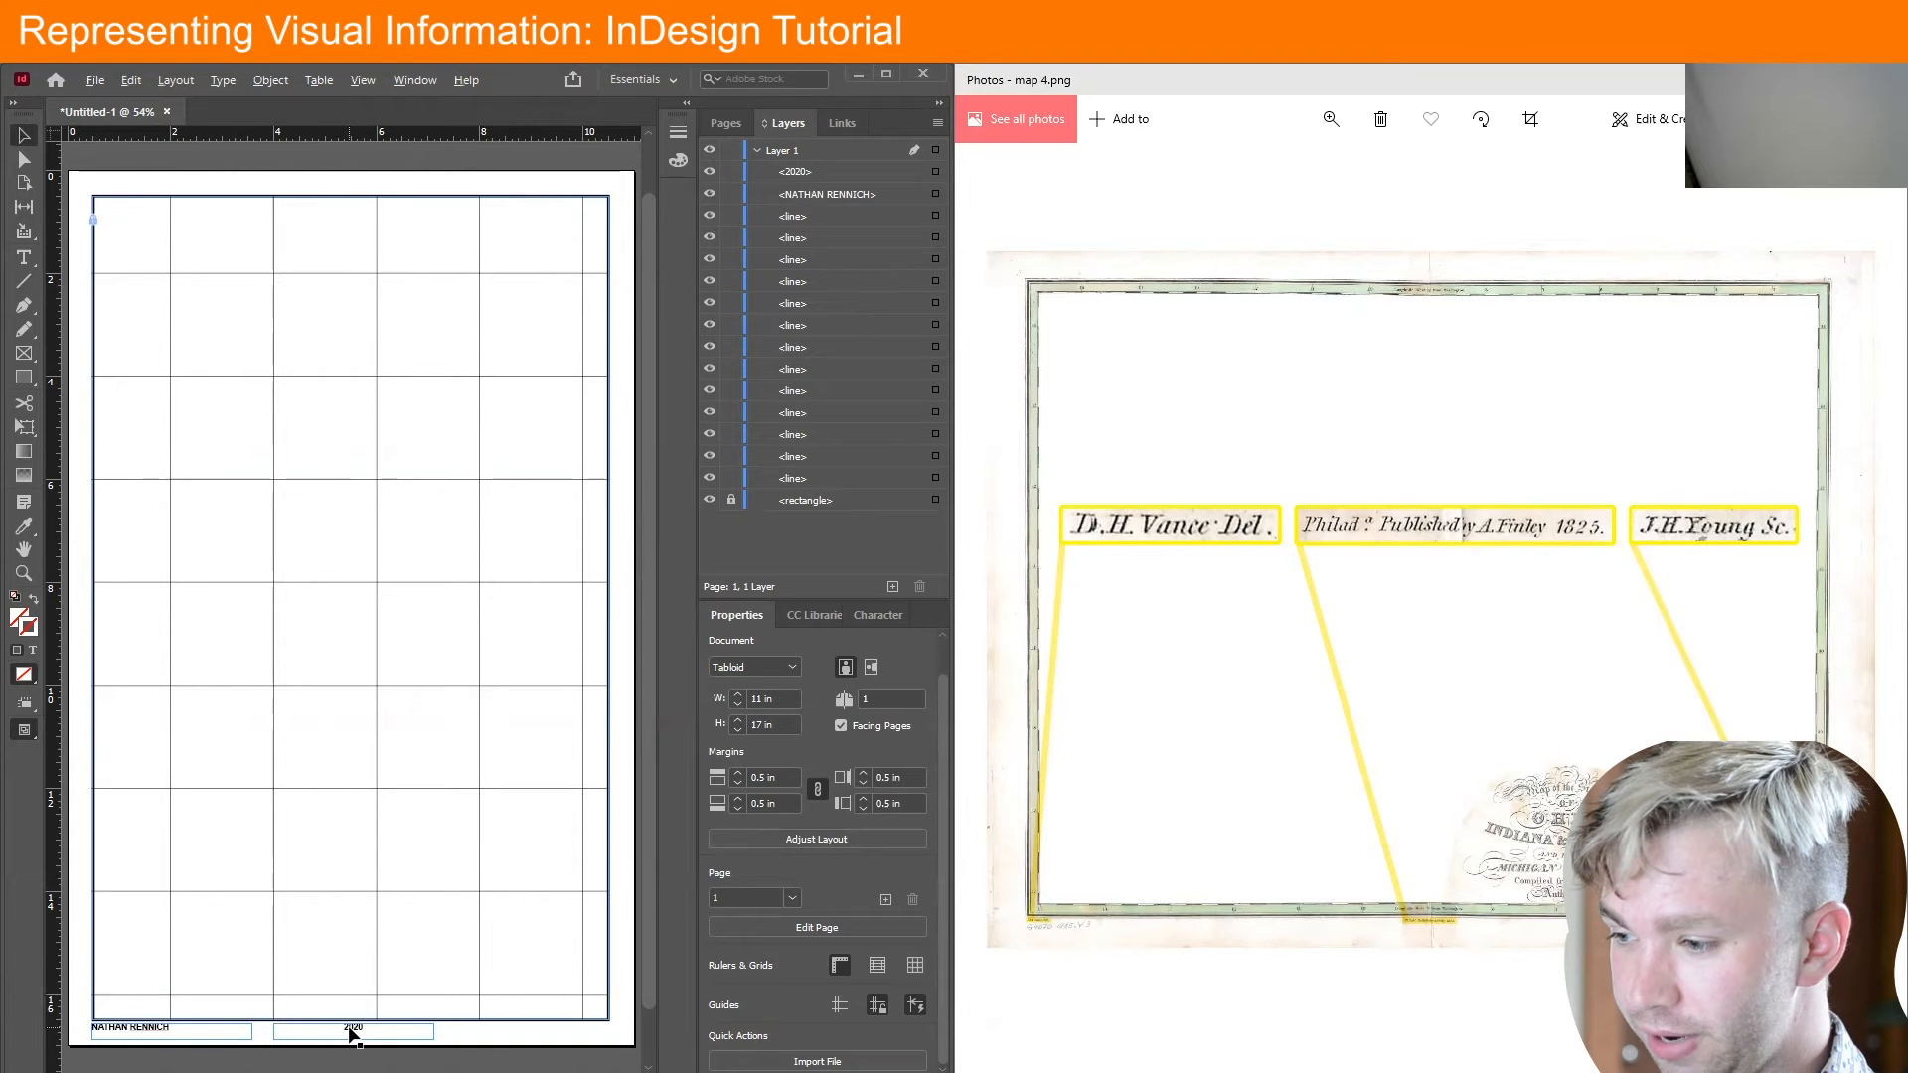
Duplicate the 2020 text frame below the border's lower-right corner, at X about 7.39 in, and right-align its text
left_click_drag(353, 1034, 529, 1037)
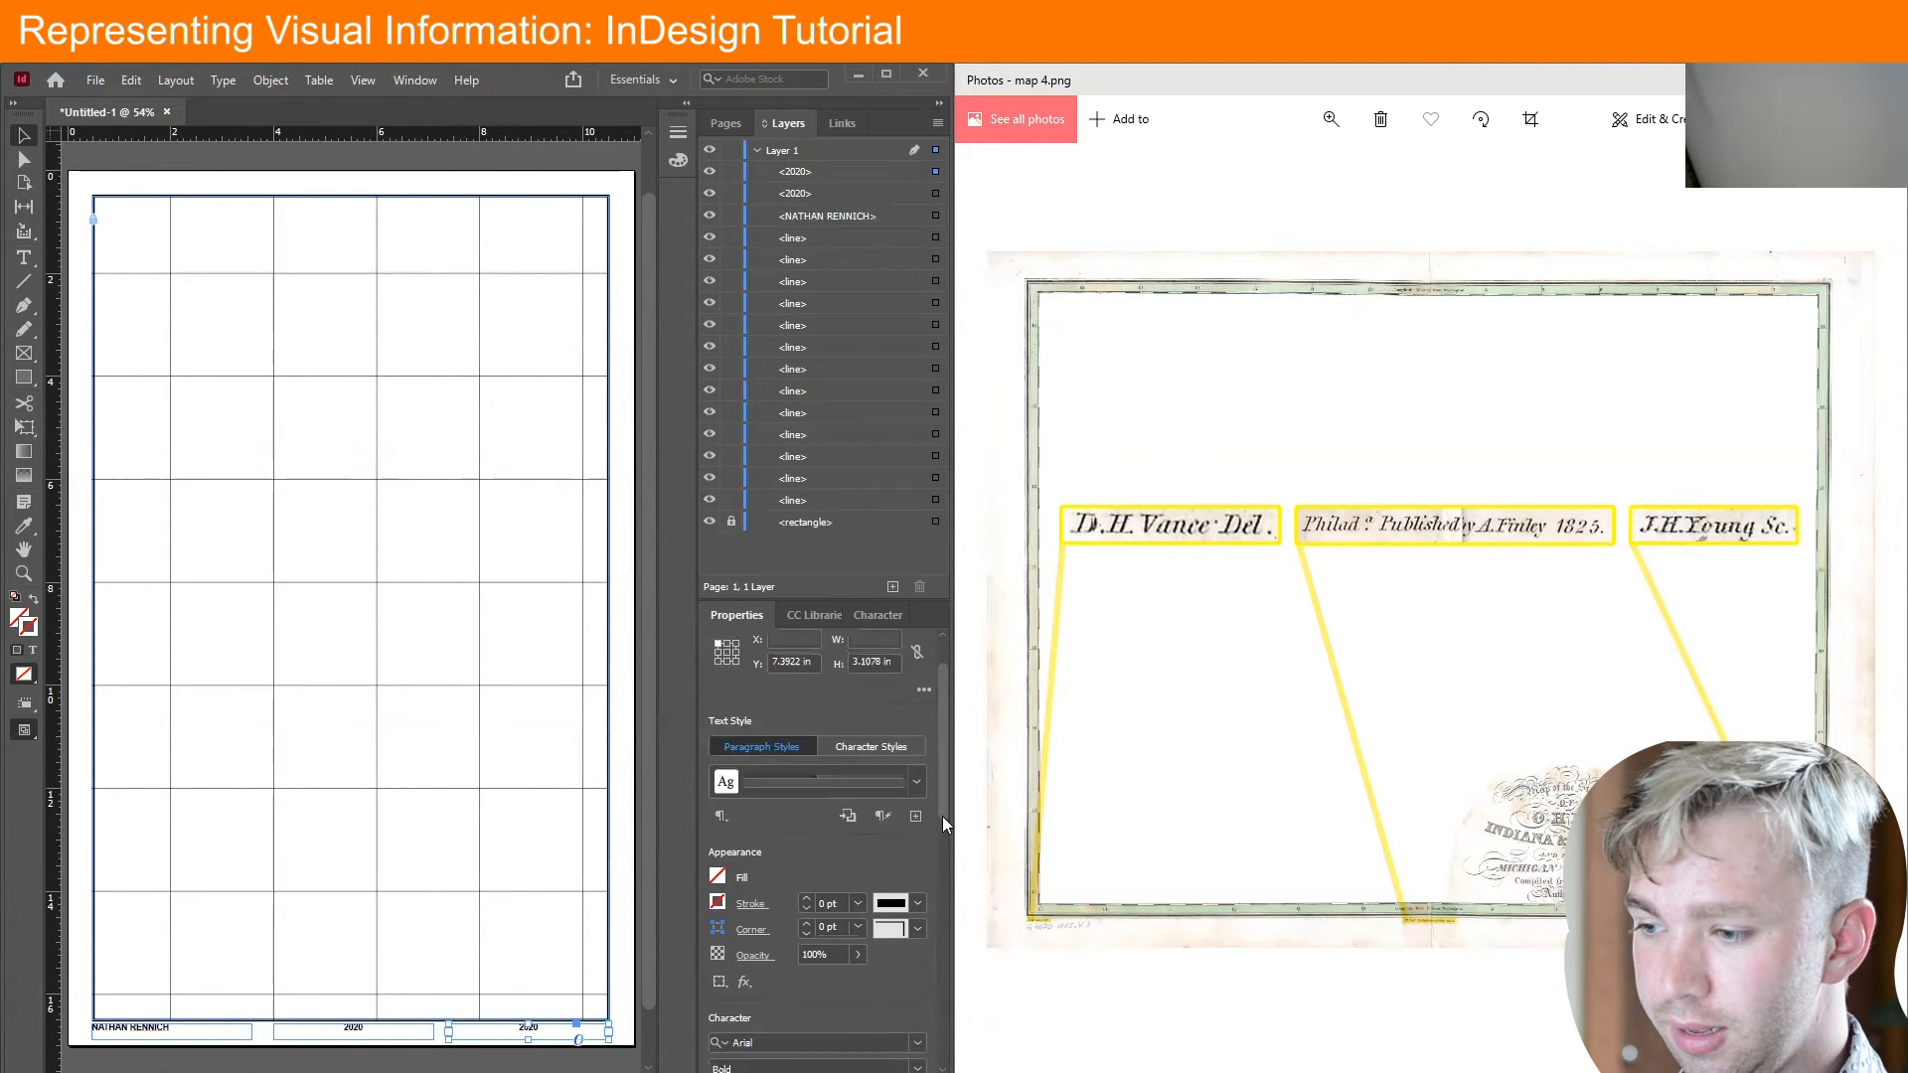
left_click_drag(942, 815, 941, 969)
left_click(767, 784)
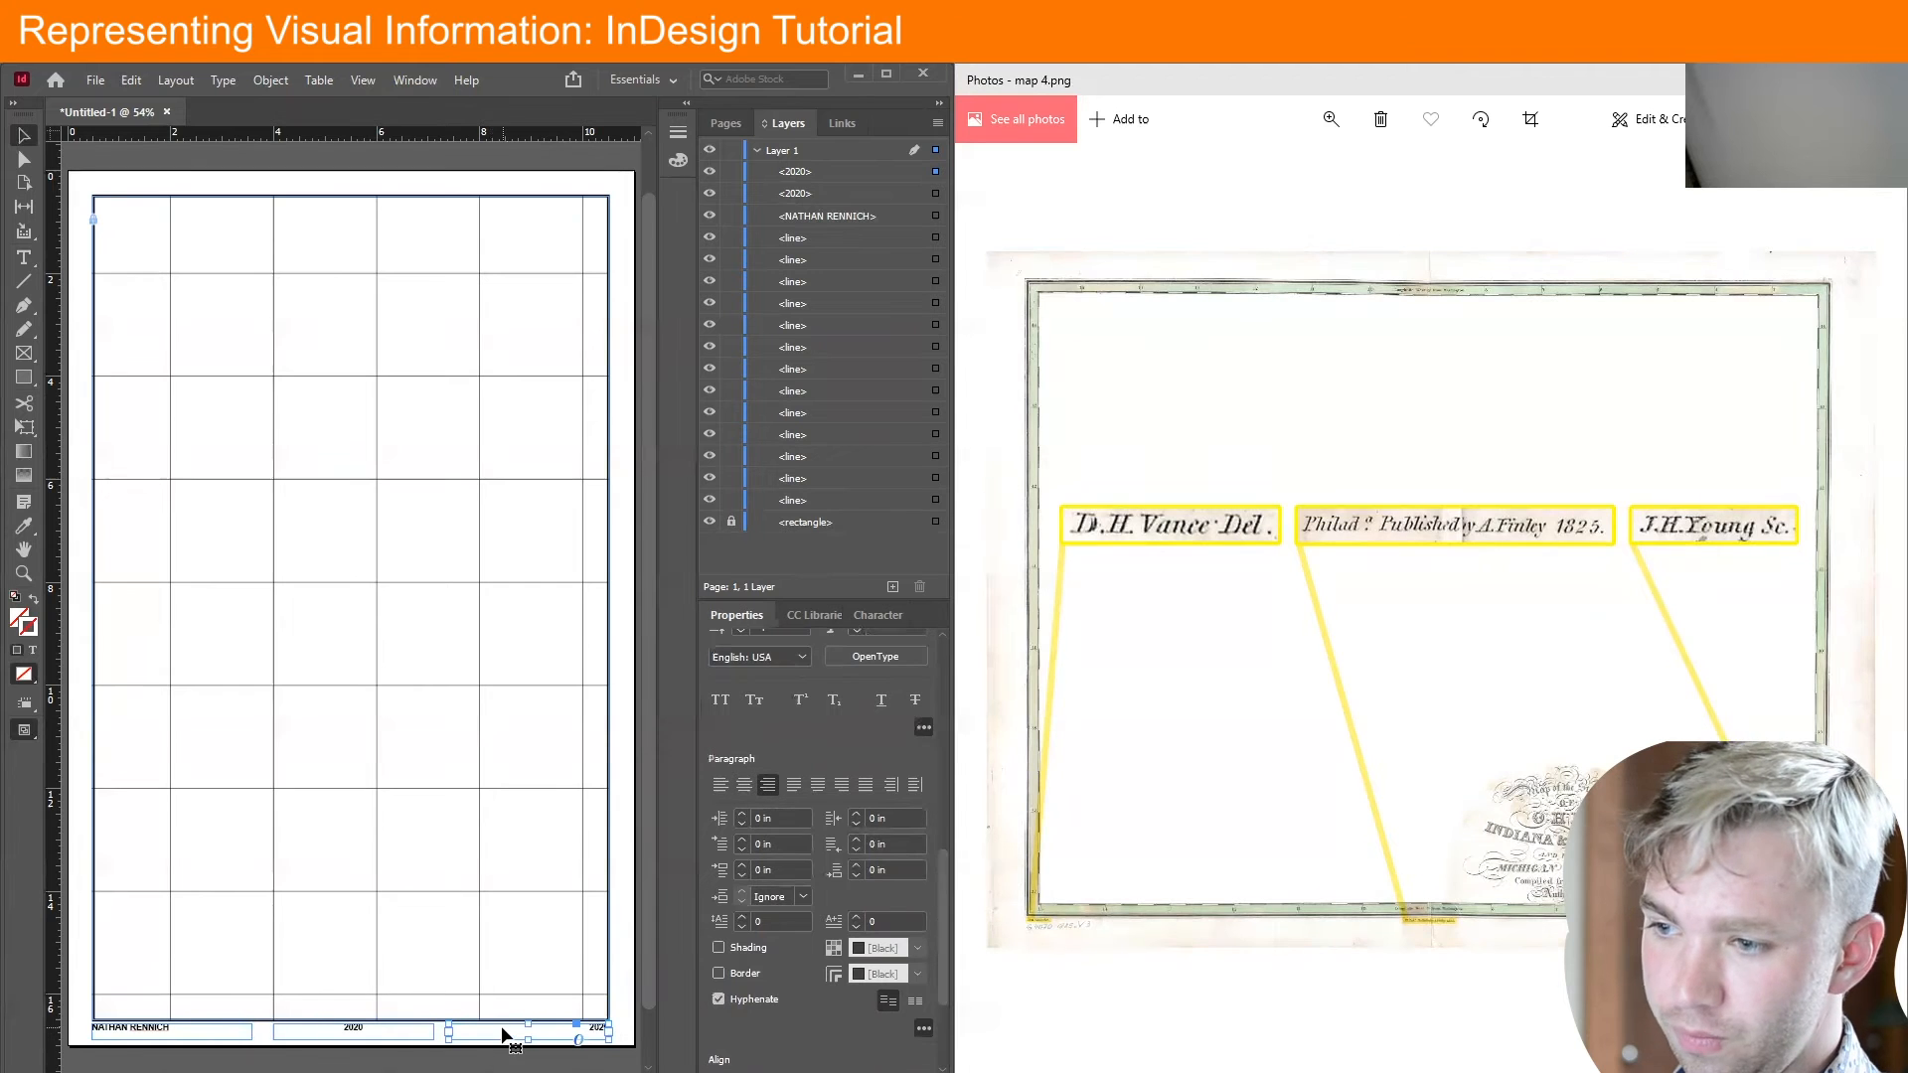
Replace the right-aligned frame's text with SCHOOL OF THE A RT IUNSTITUYRE OF CHICAGO
key("t")
left_click_drag(577, 1032, 644, 1040)
type("SCHOOL OF T")
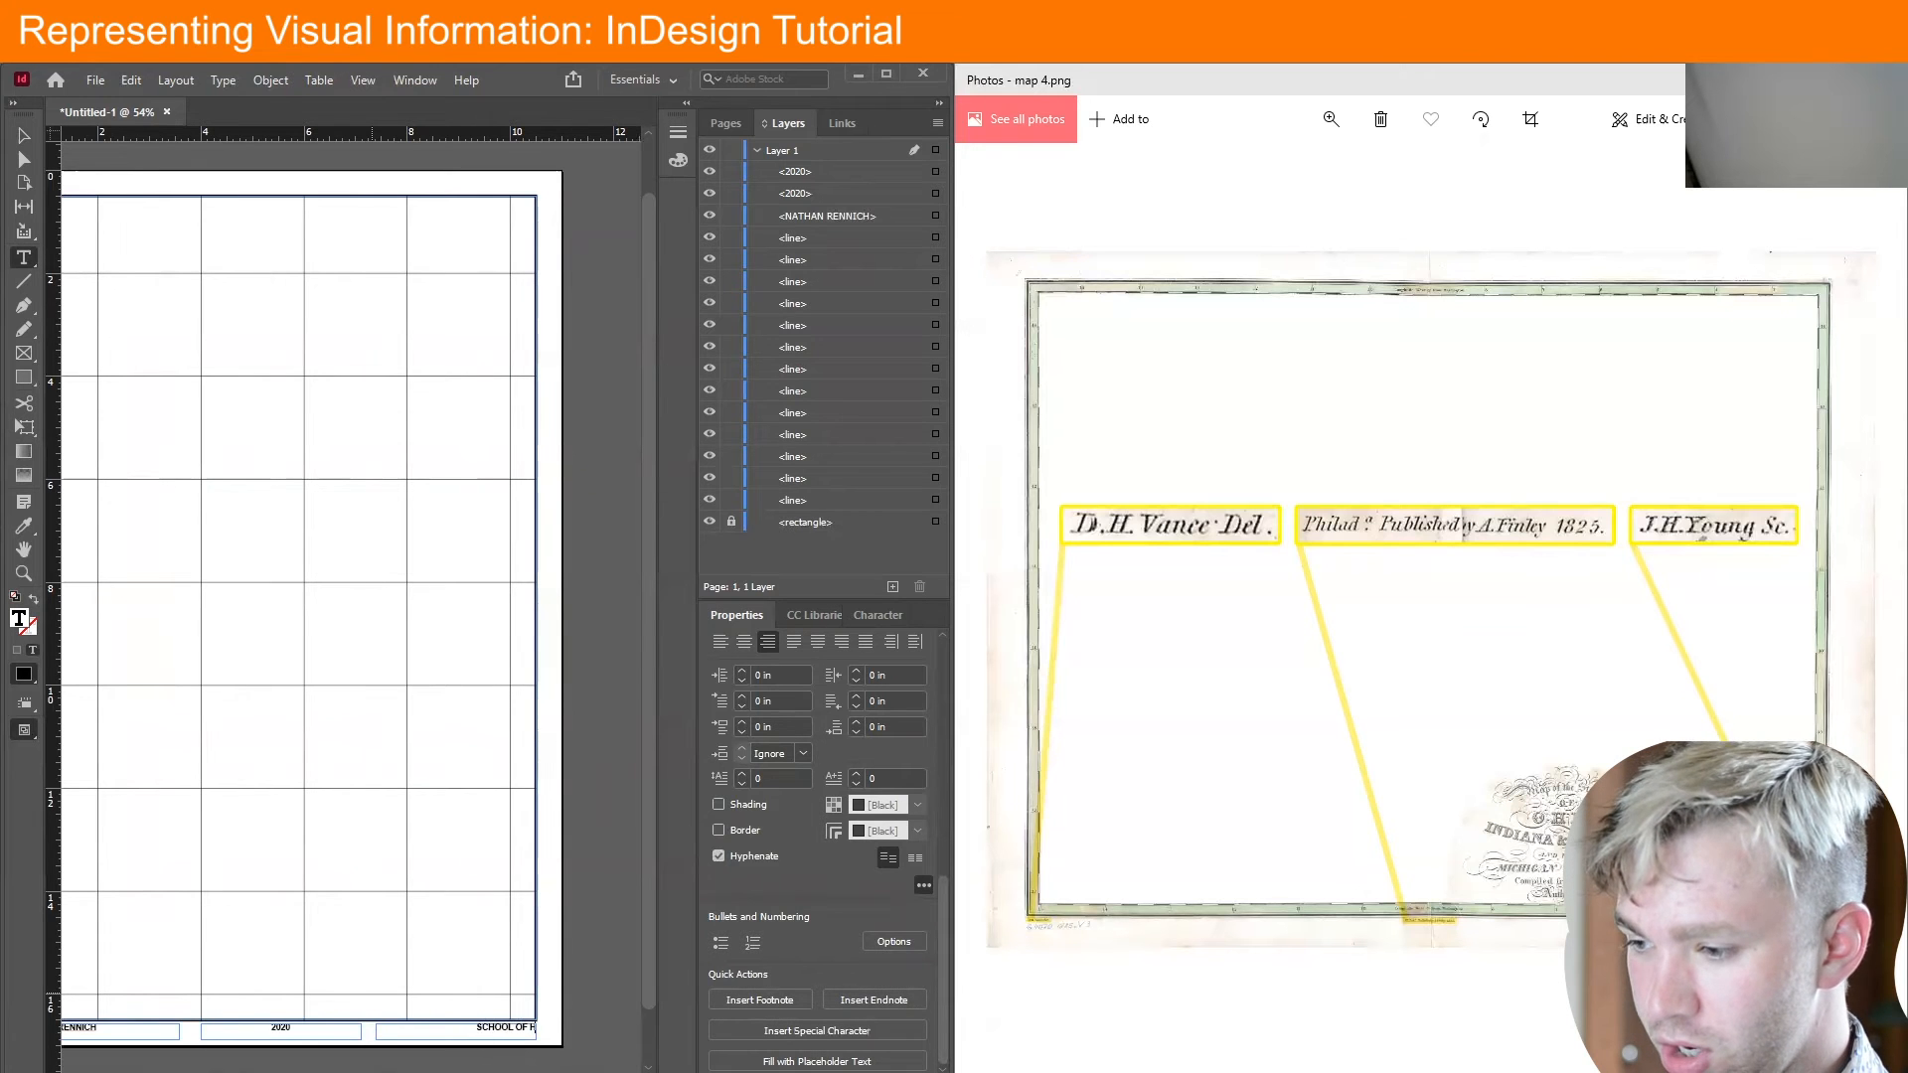
type("HE ART")
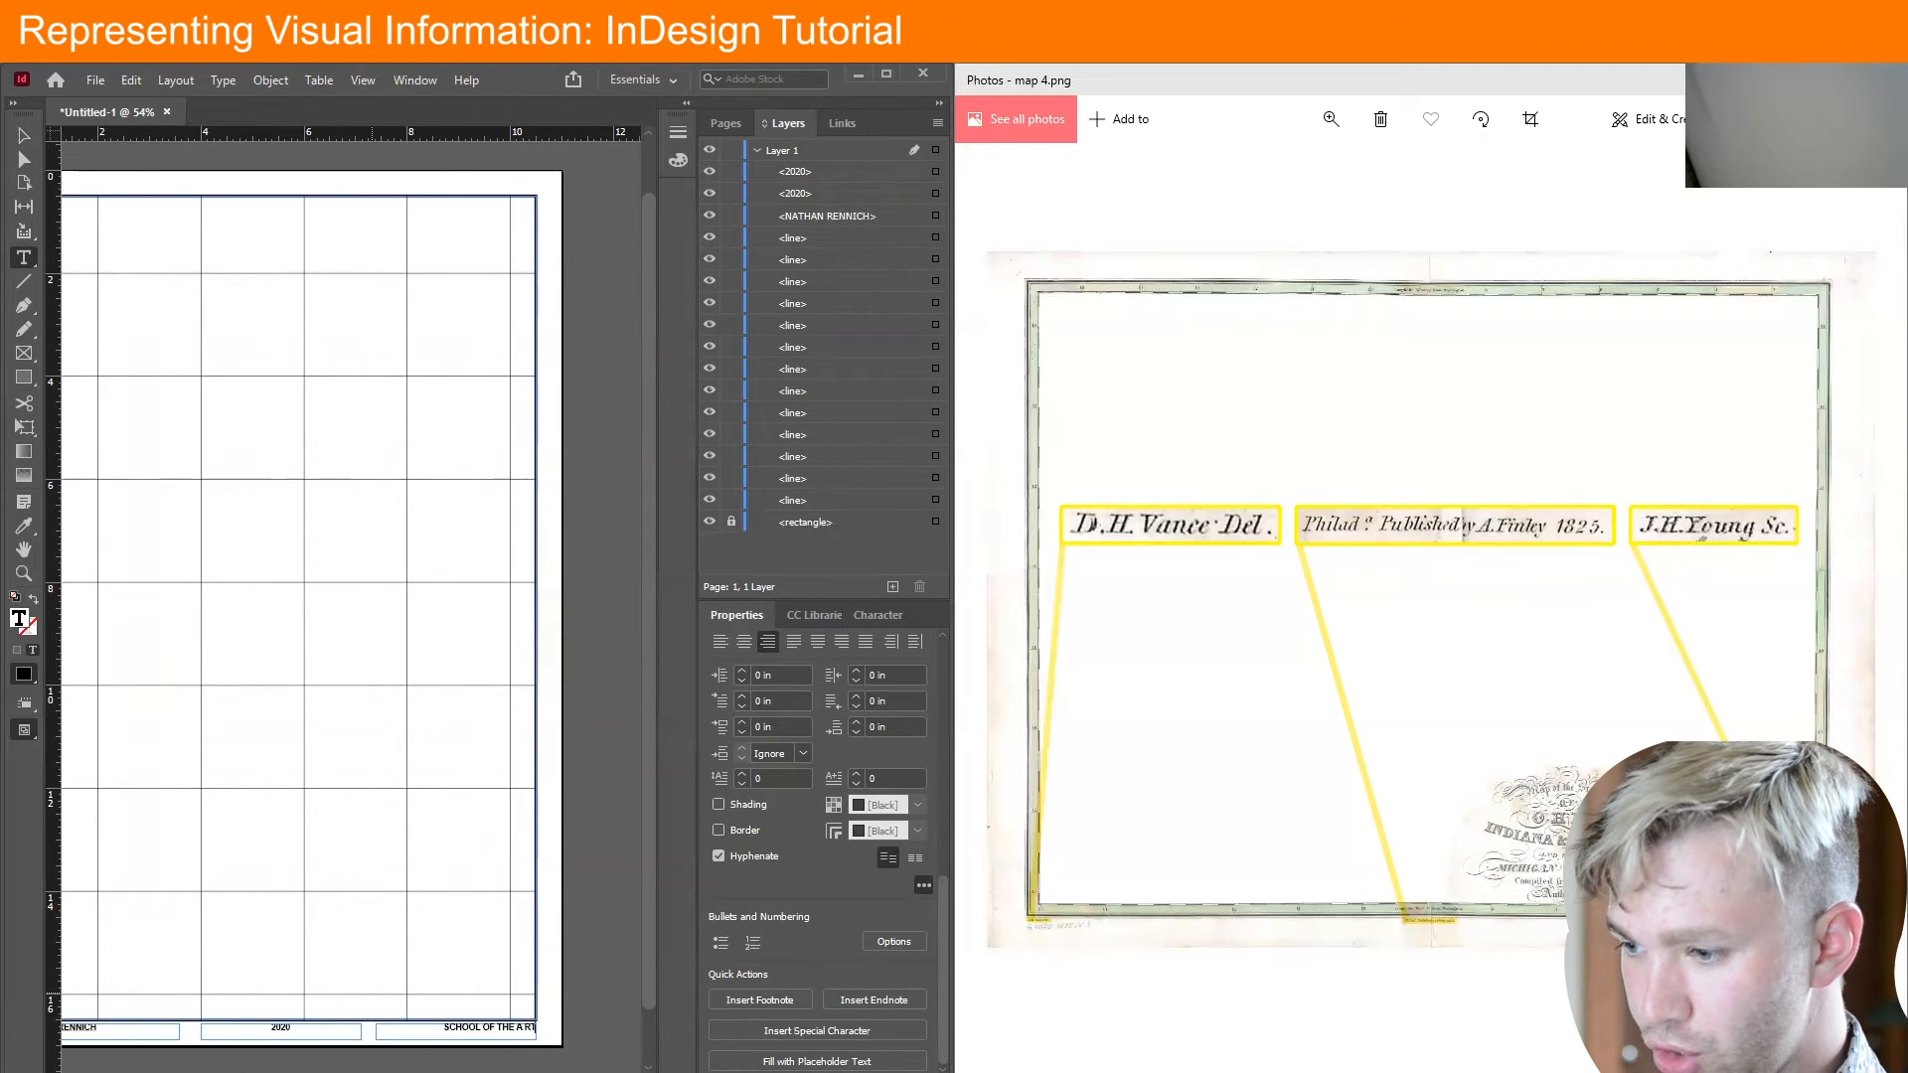
type(" IUNSTITUYRE")
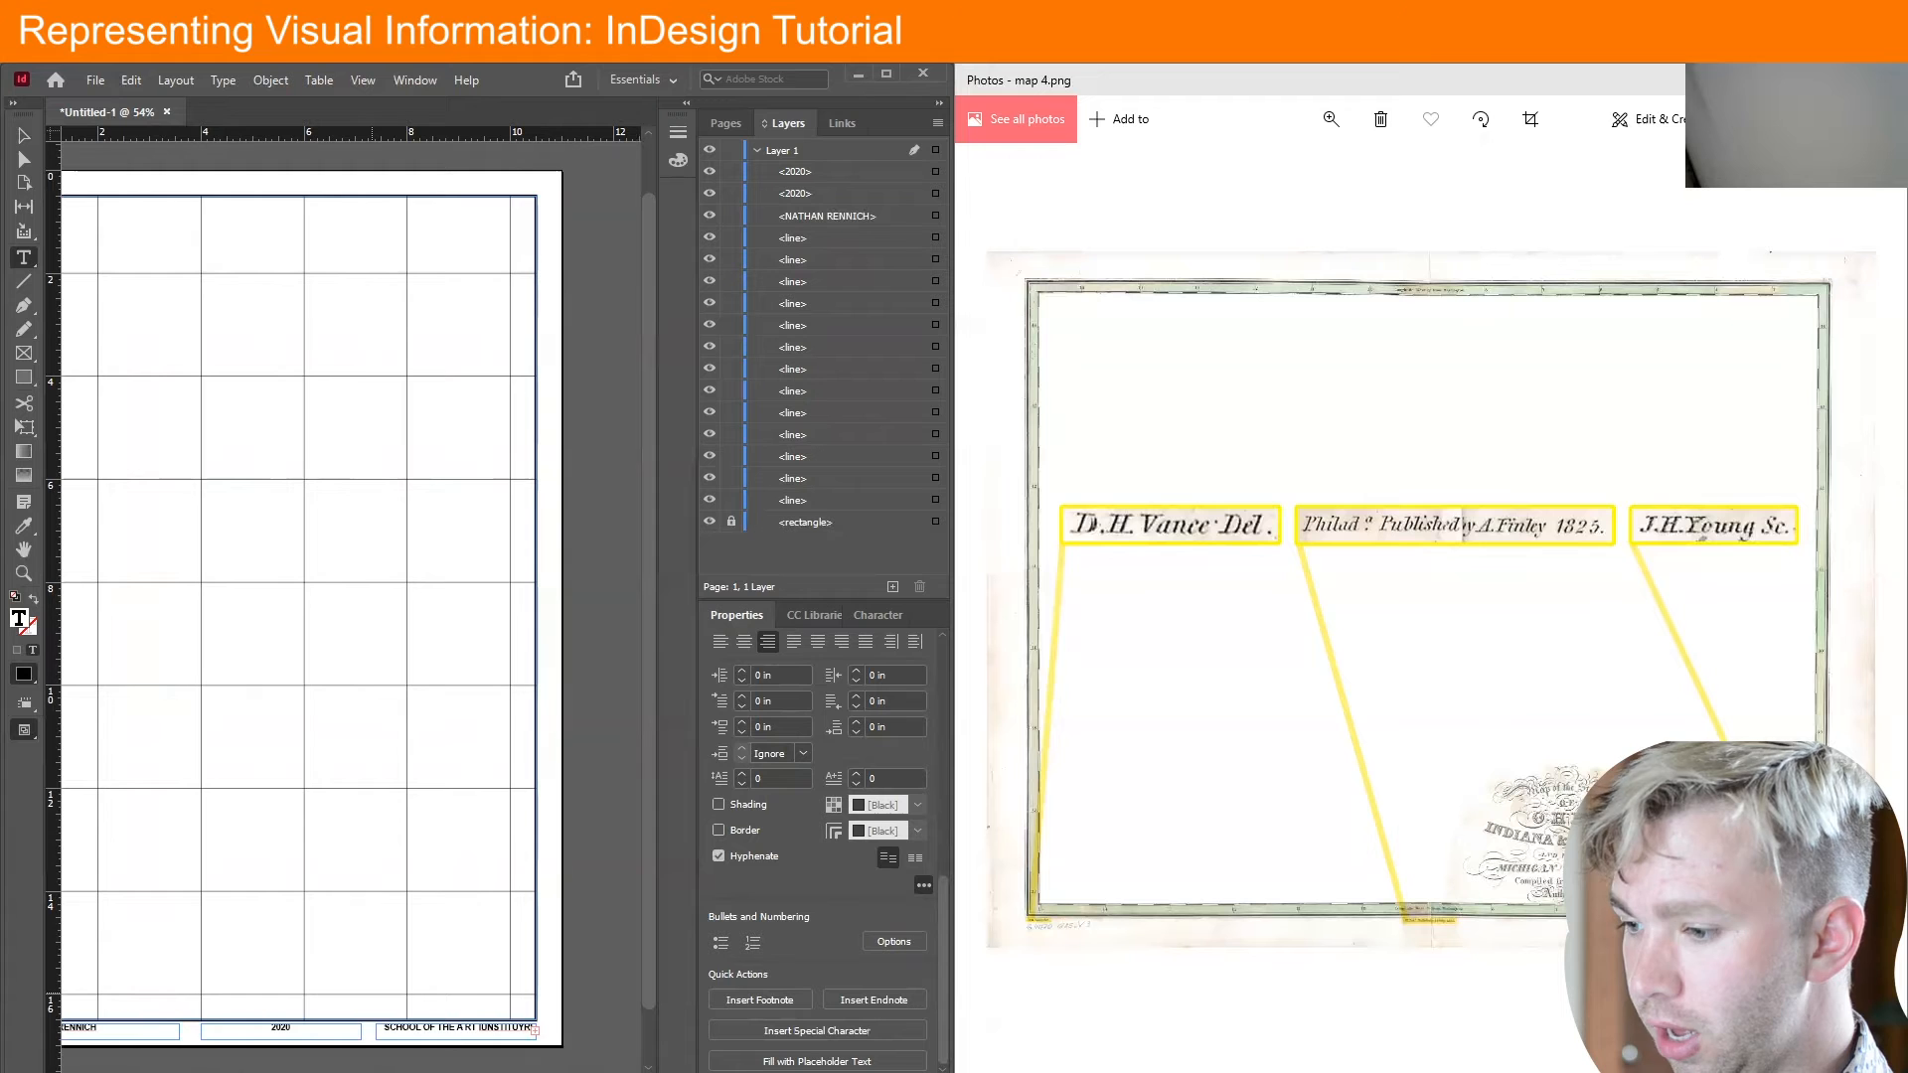
key("Escape")
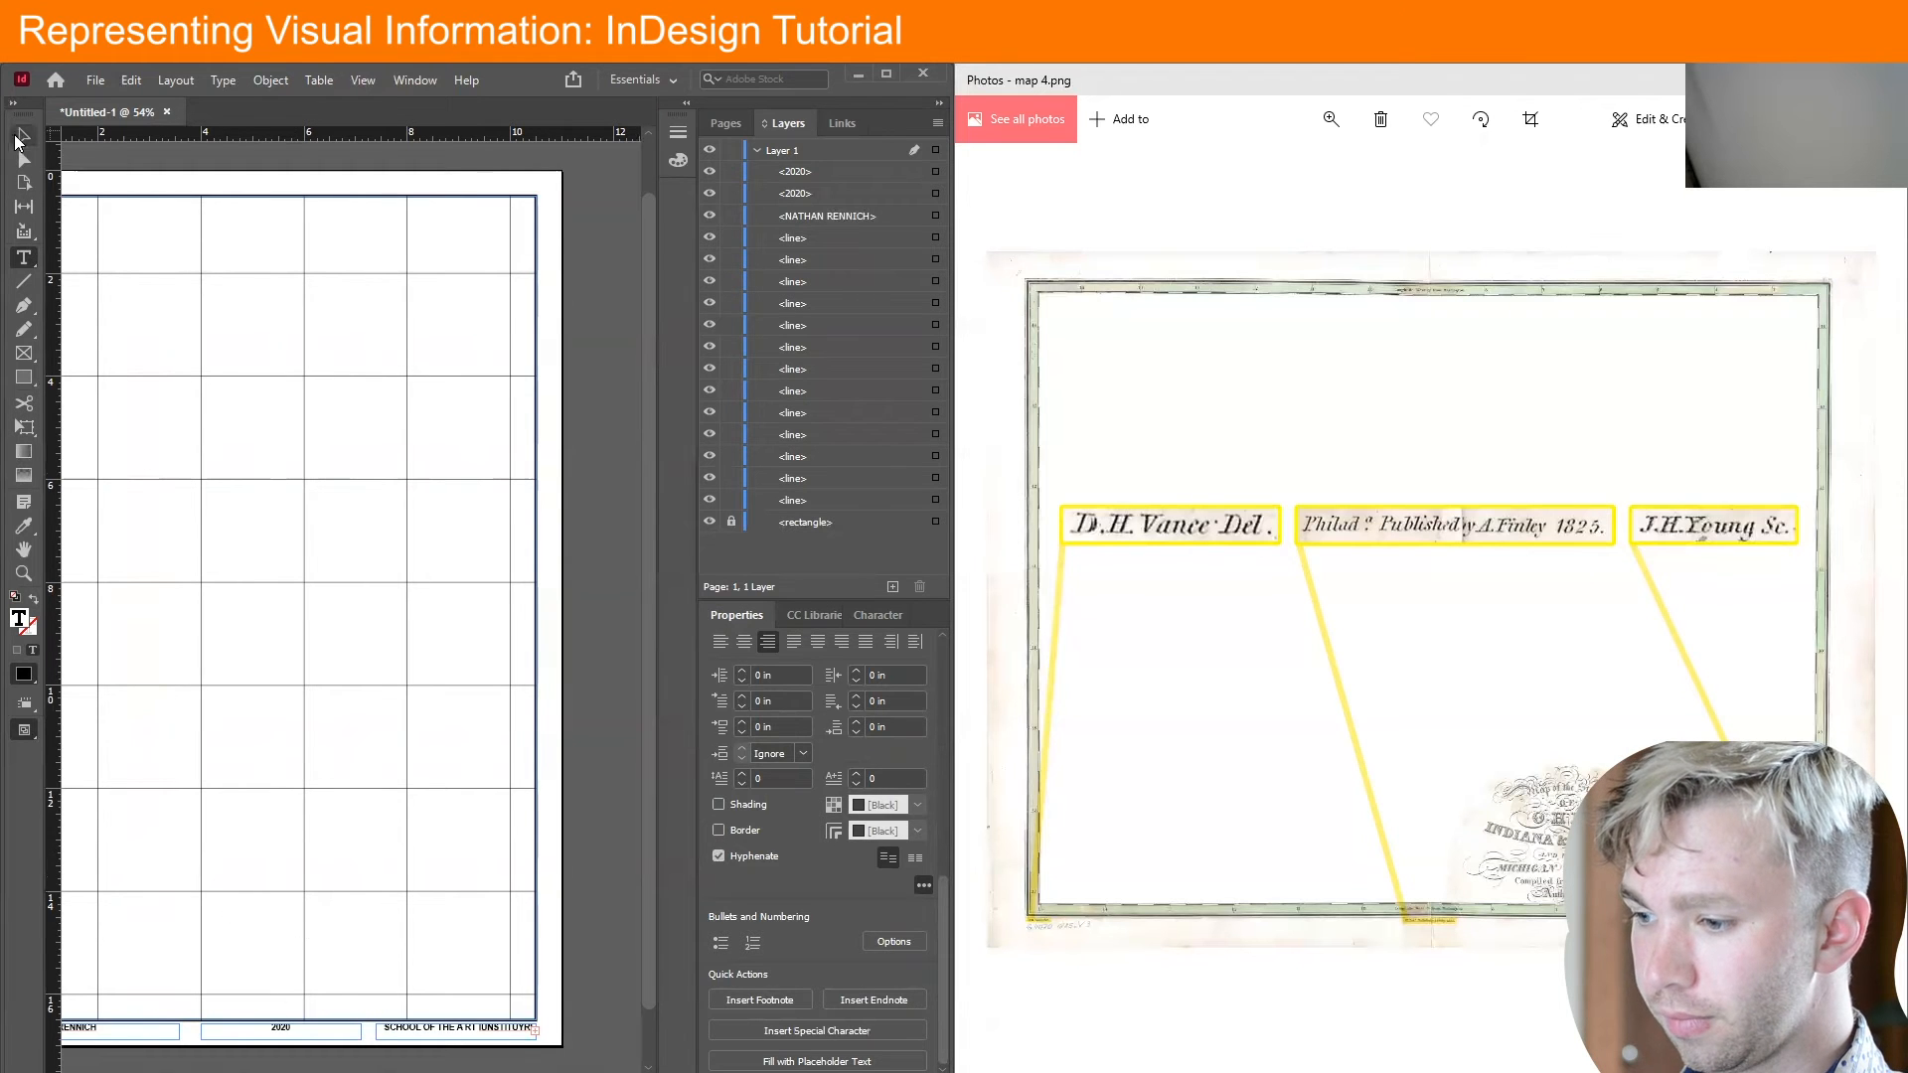
Extend the school credit's text frame downward to a height of about 0.58 in so both lines fit
left_click(557, 651)
left_click_drag(643, 977, 647, 1034)
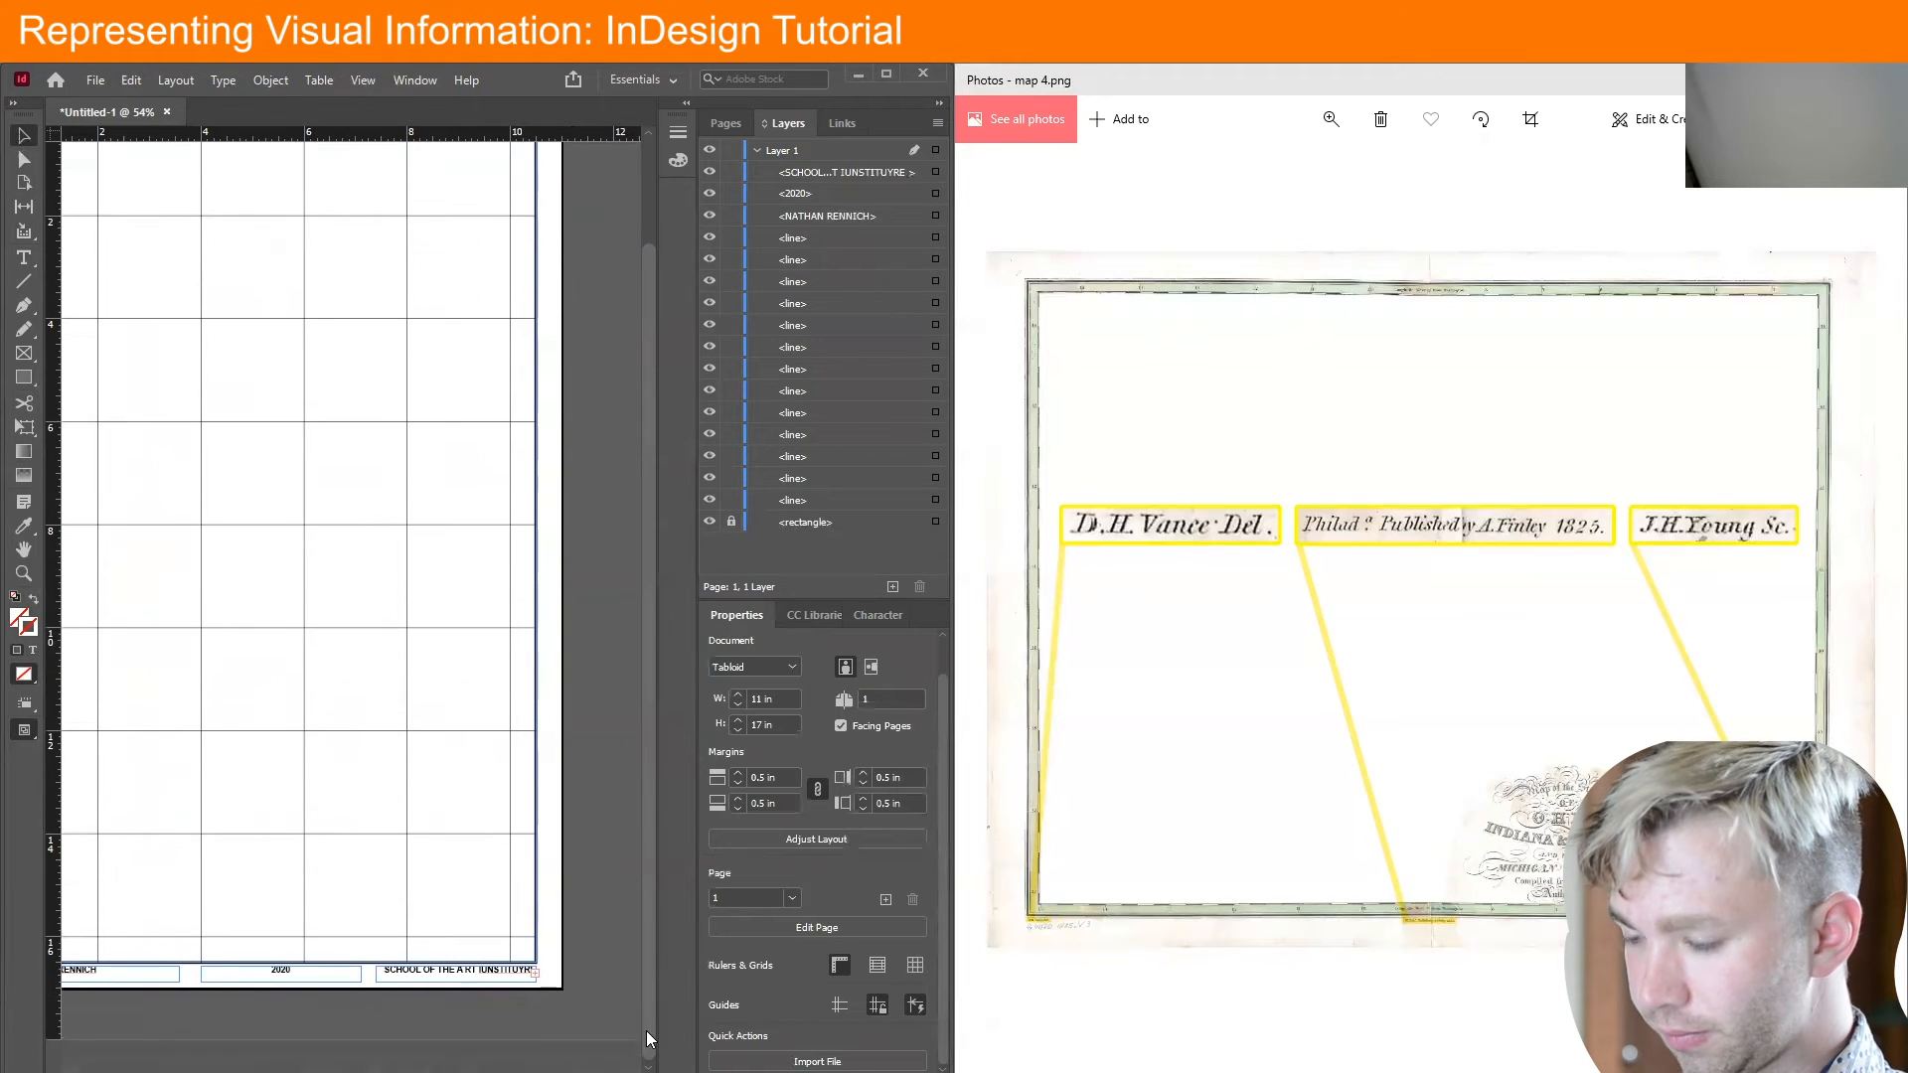
key("z")
left_click(450, 989)
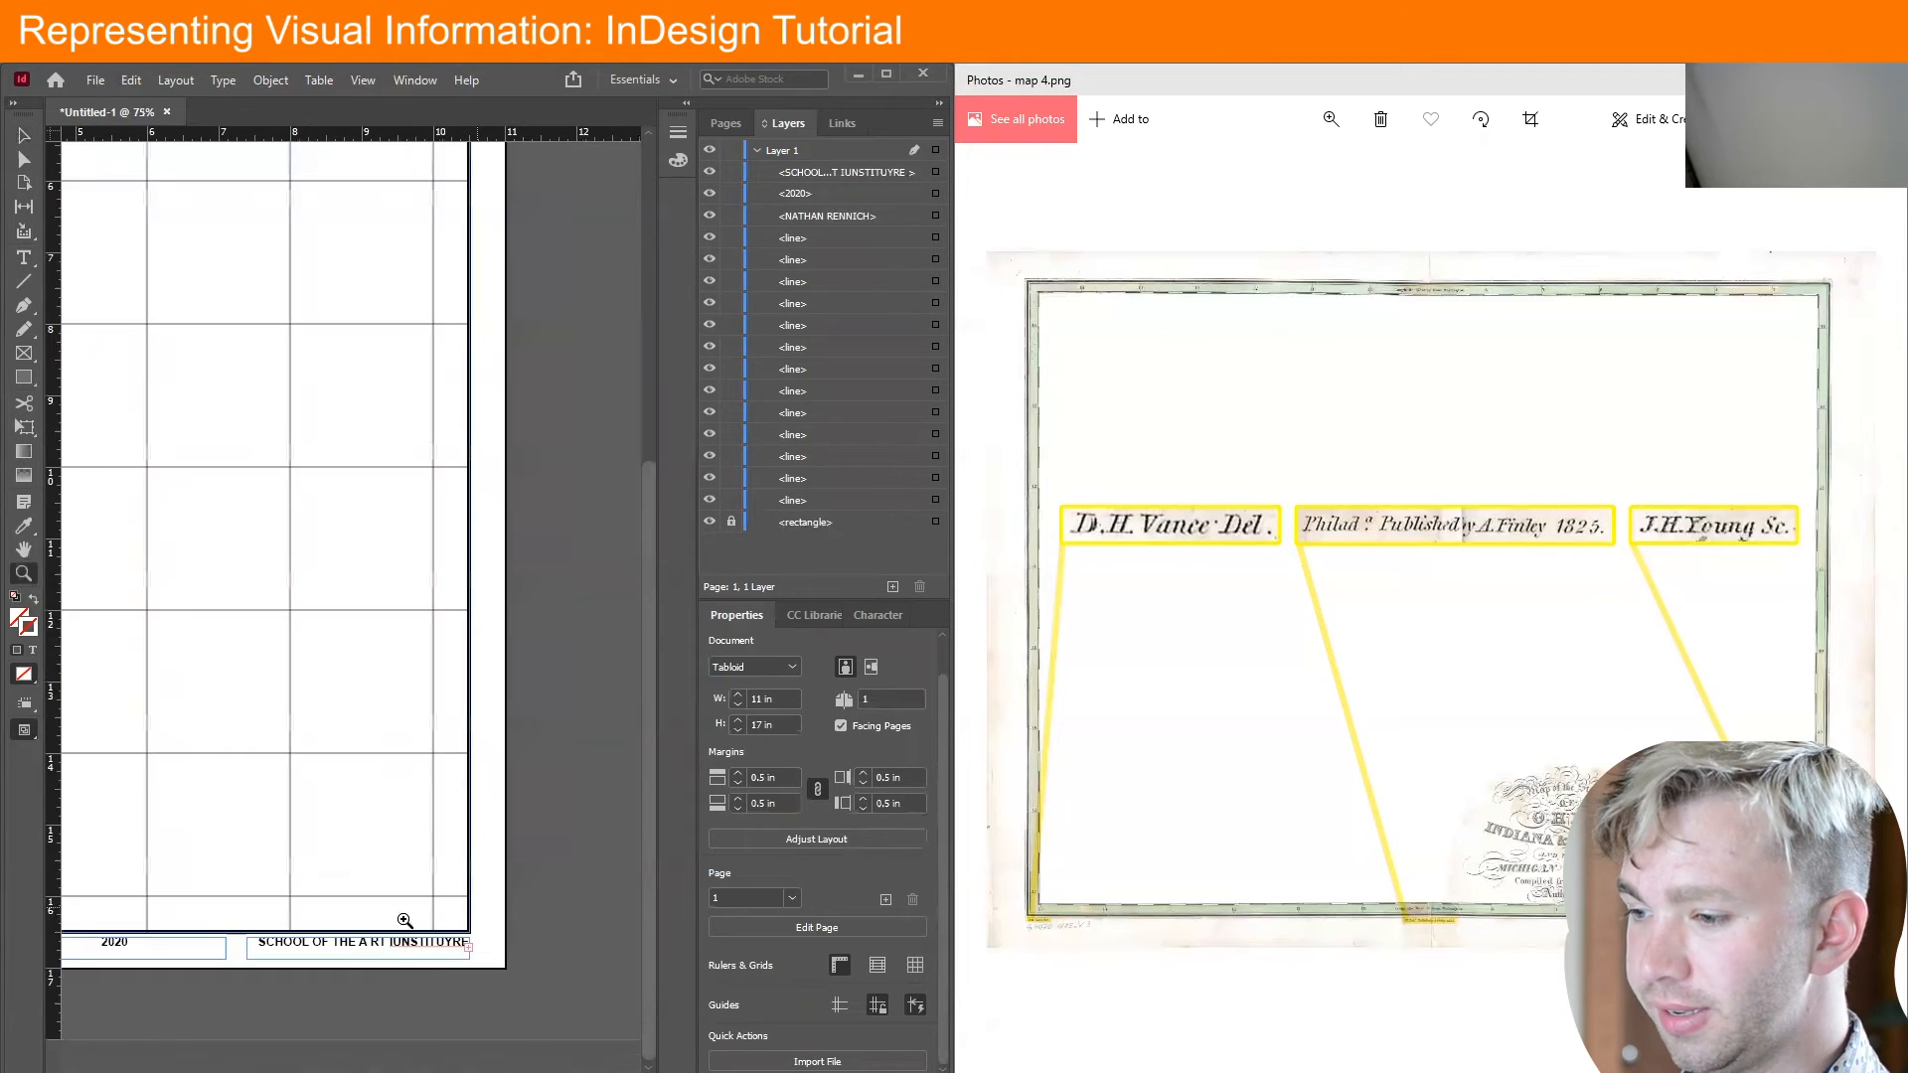
left_click(347, 982)
left_click(350, 923)
key("space")
left_click_drag(346, 949, 409, 950)
left_click(22, 137)
left_click(427, 903)
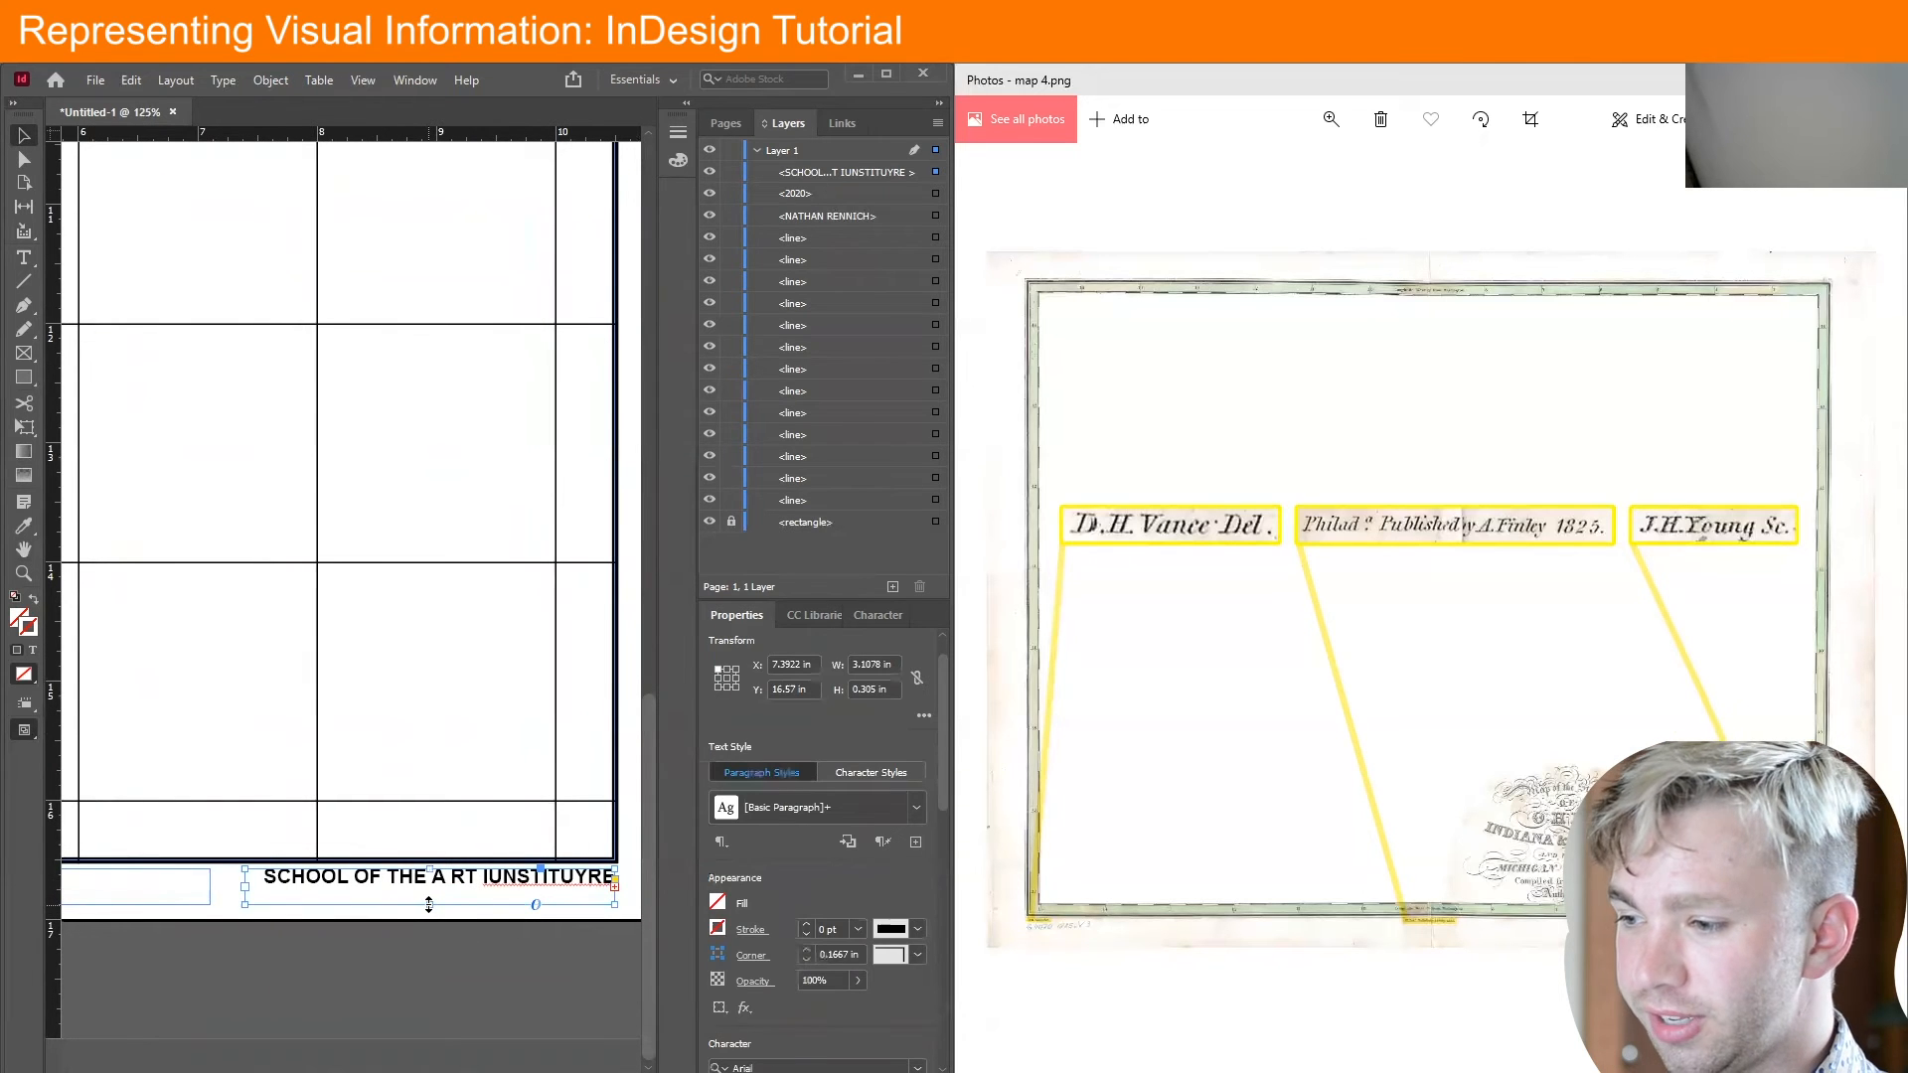
left_click_drag(429, 905, 429, 938)
Correct the misspelled school credit to read SCHOOL OF THE ART INSTITUTE OF CHICAGO
key("t")
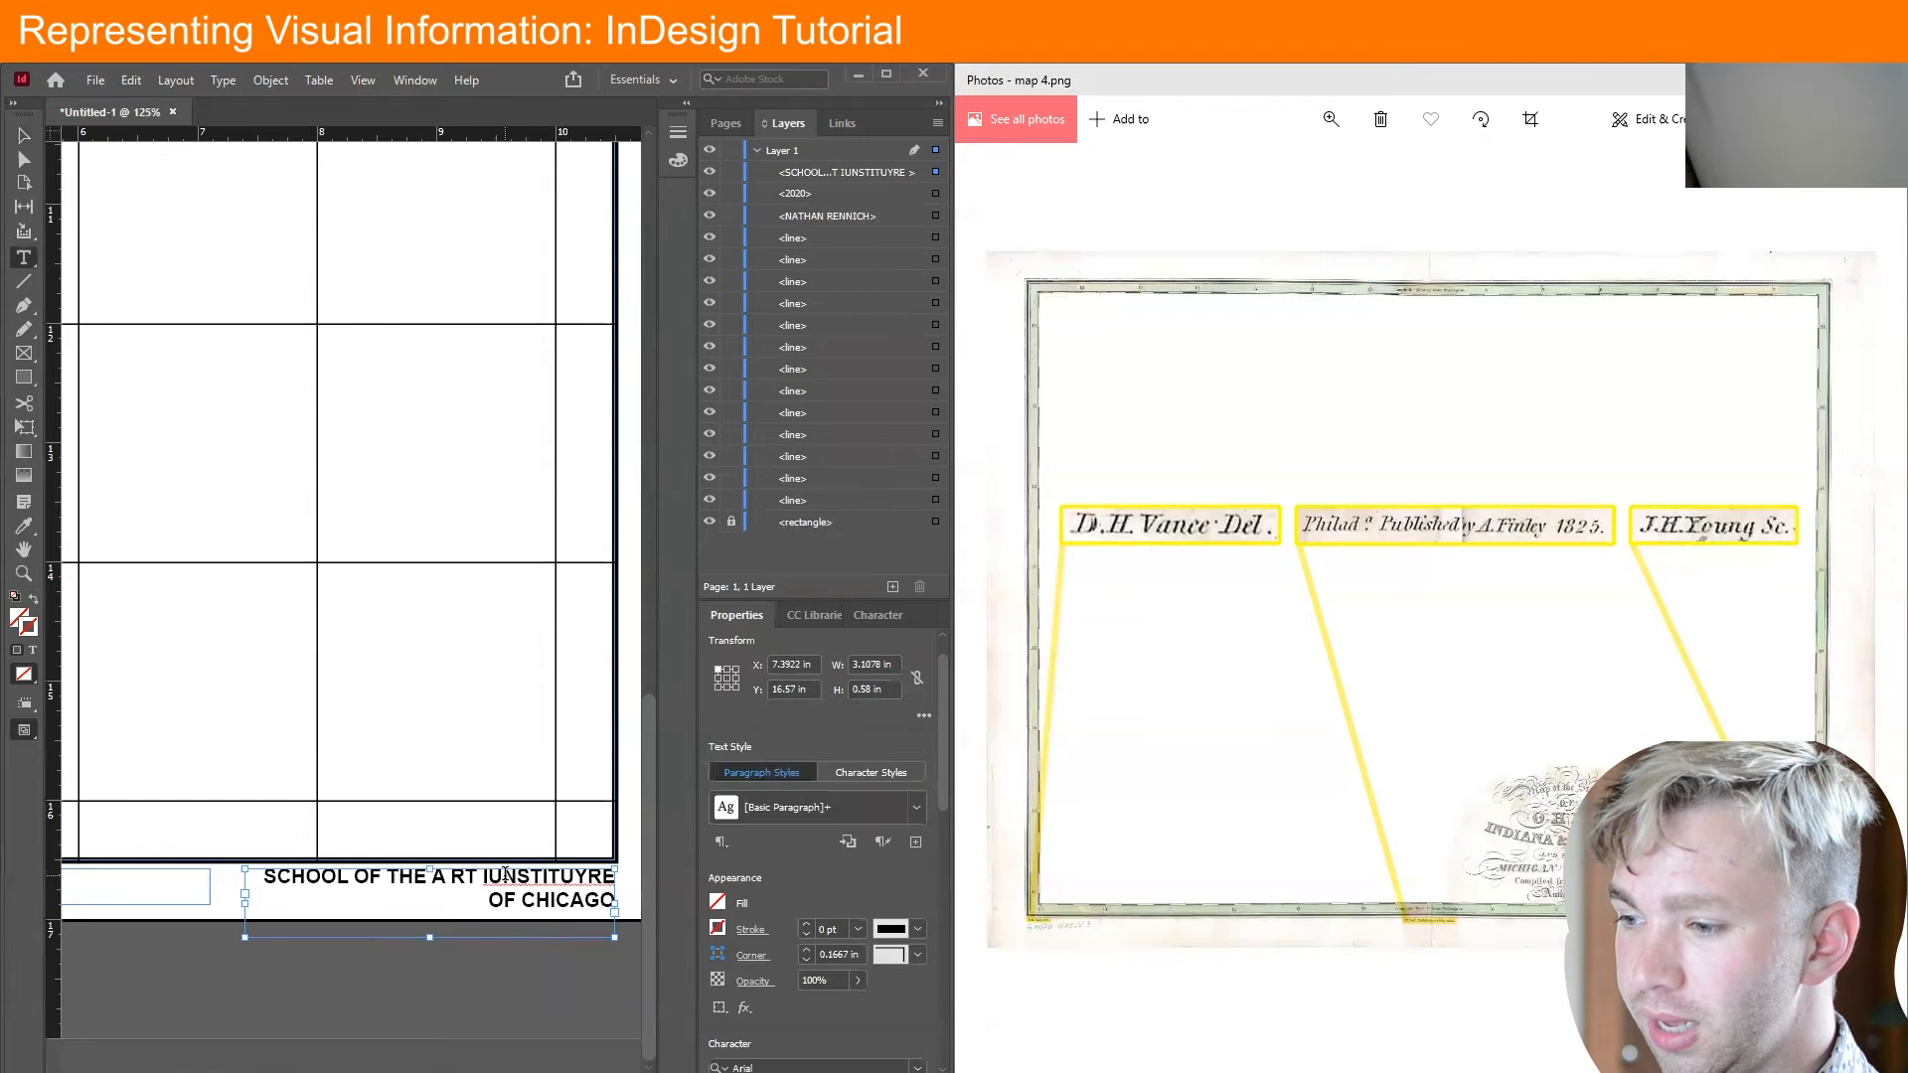
right_click(506, 875)
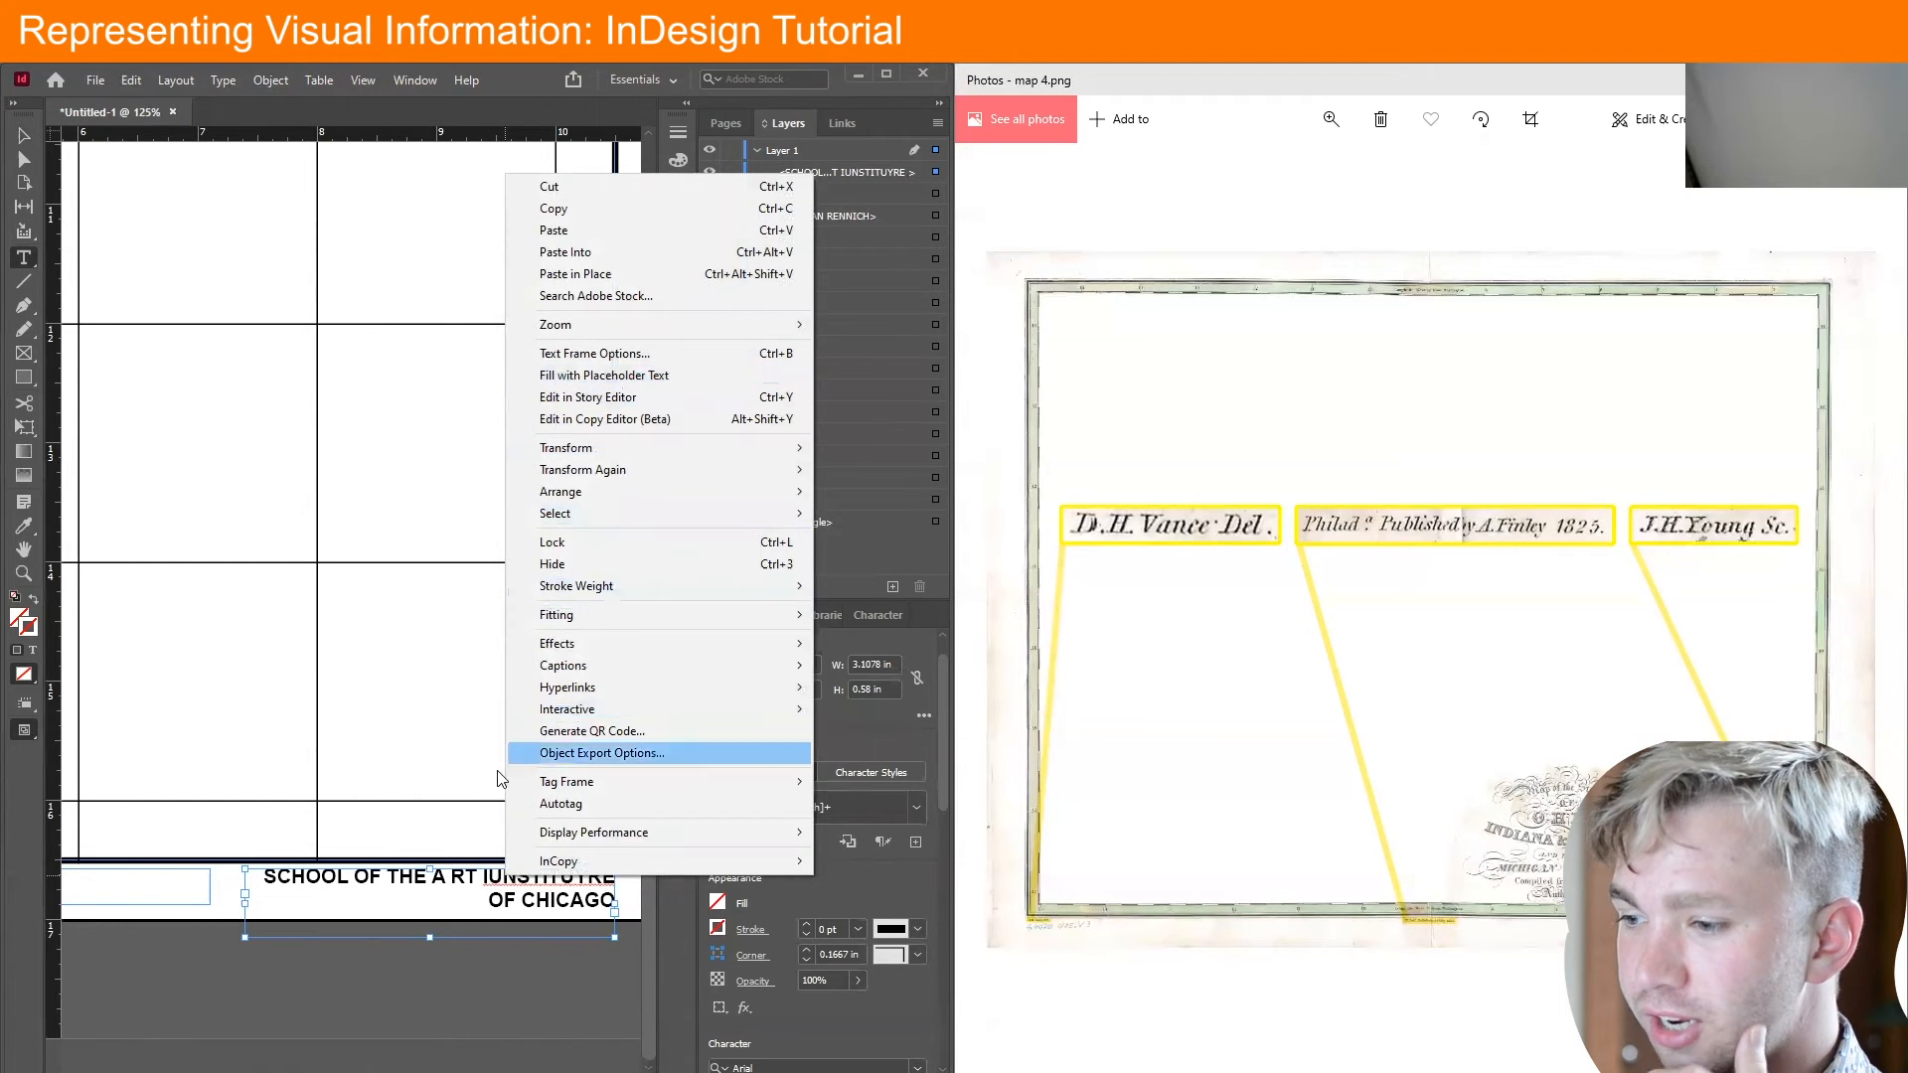
left_click(500, 878)
right_click(504, 882)
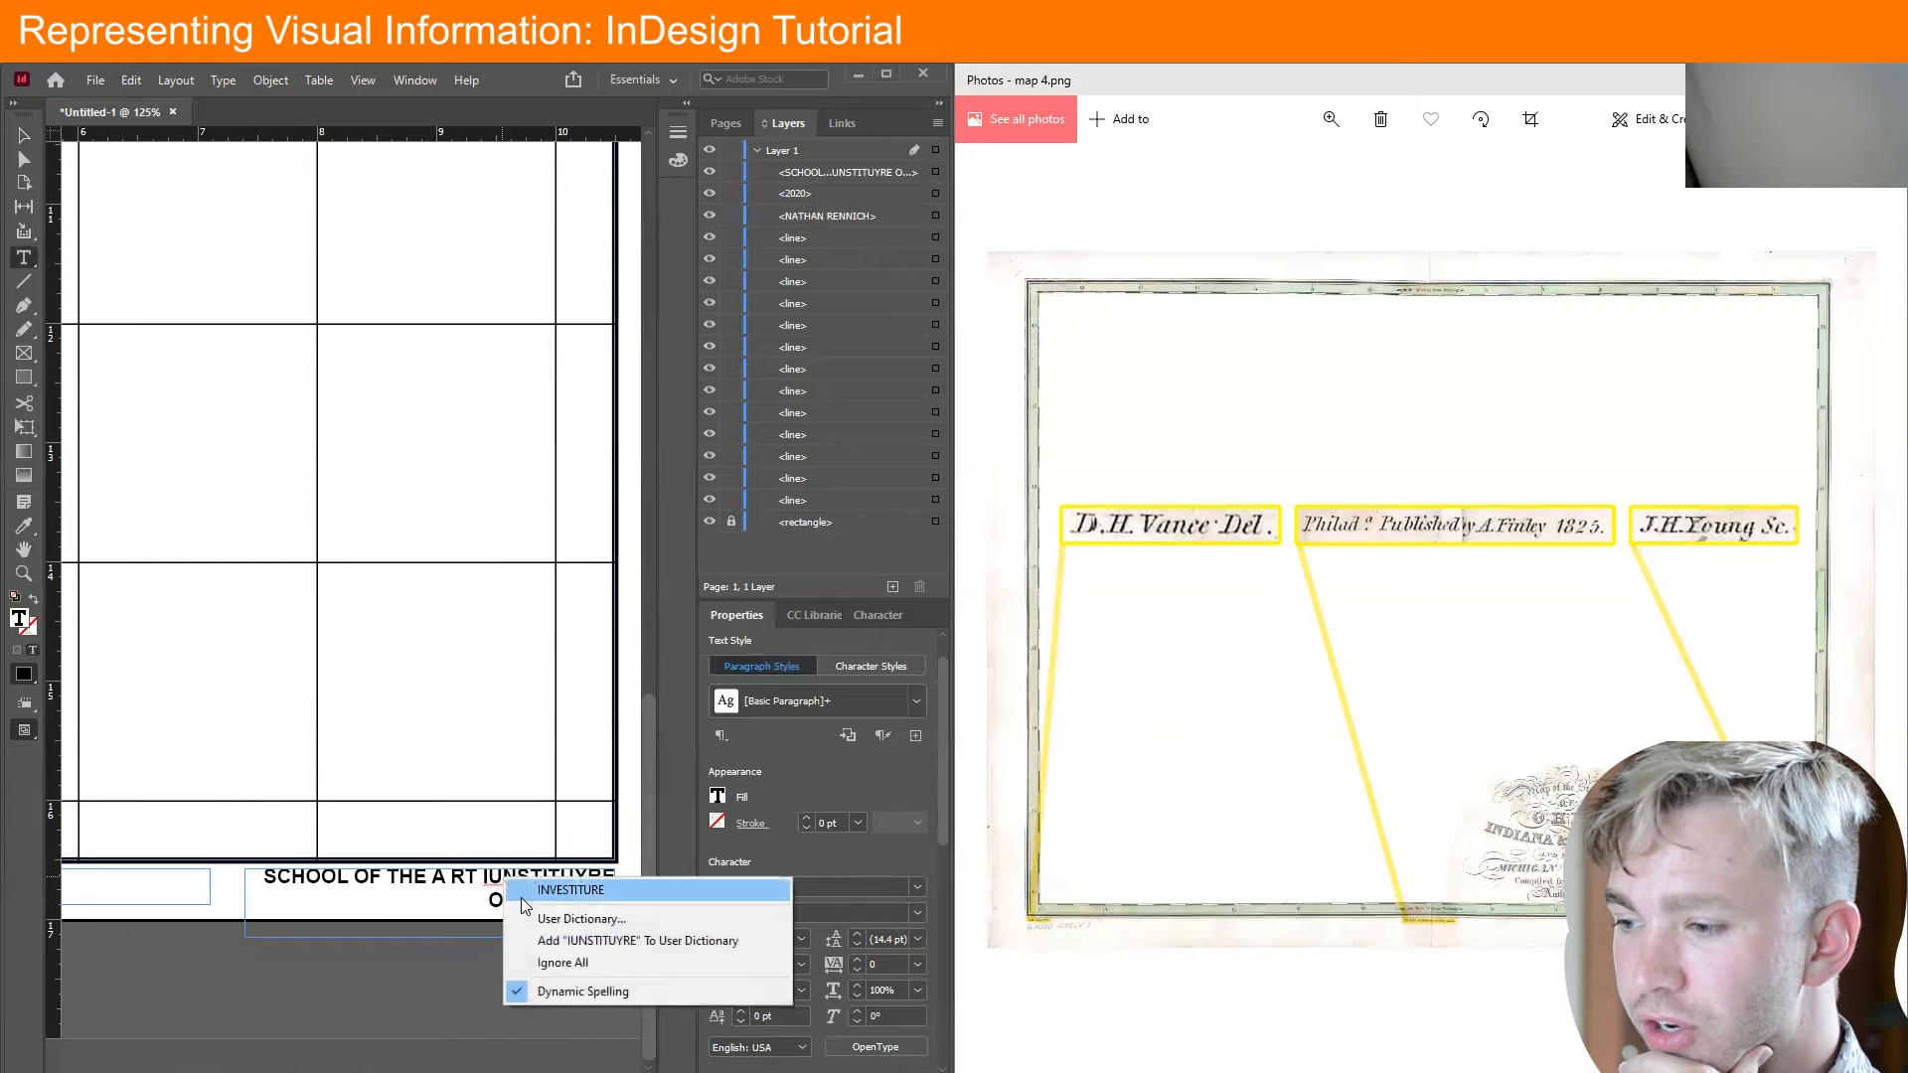
left_click(522, 894)
left_click_drag(487, 877, 632, 888)
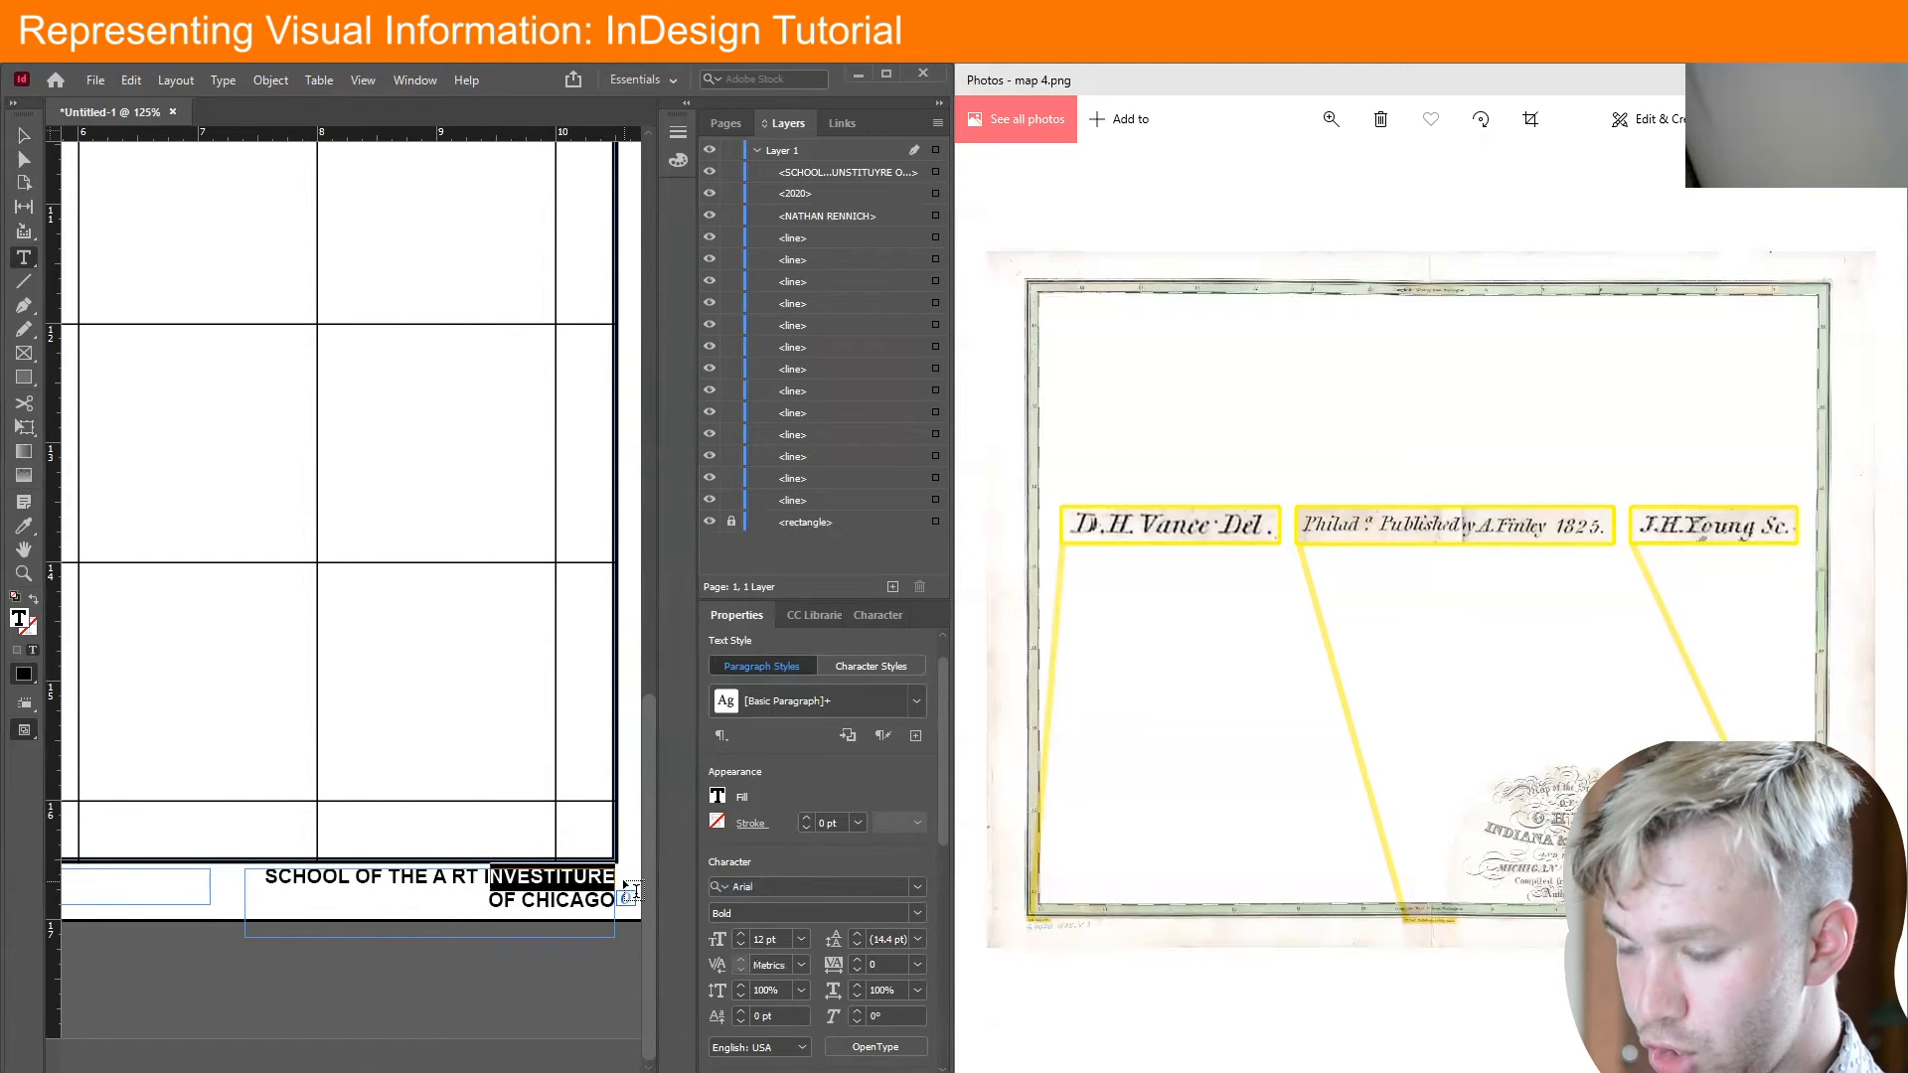
type("INSTITUTEOF")
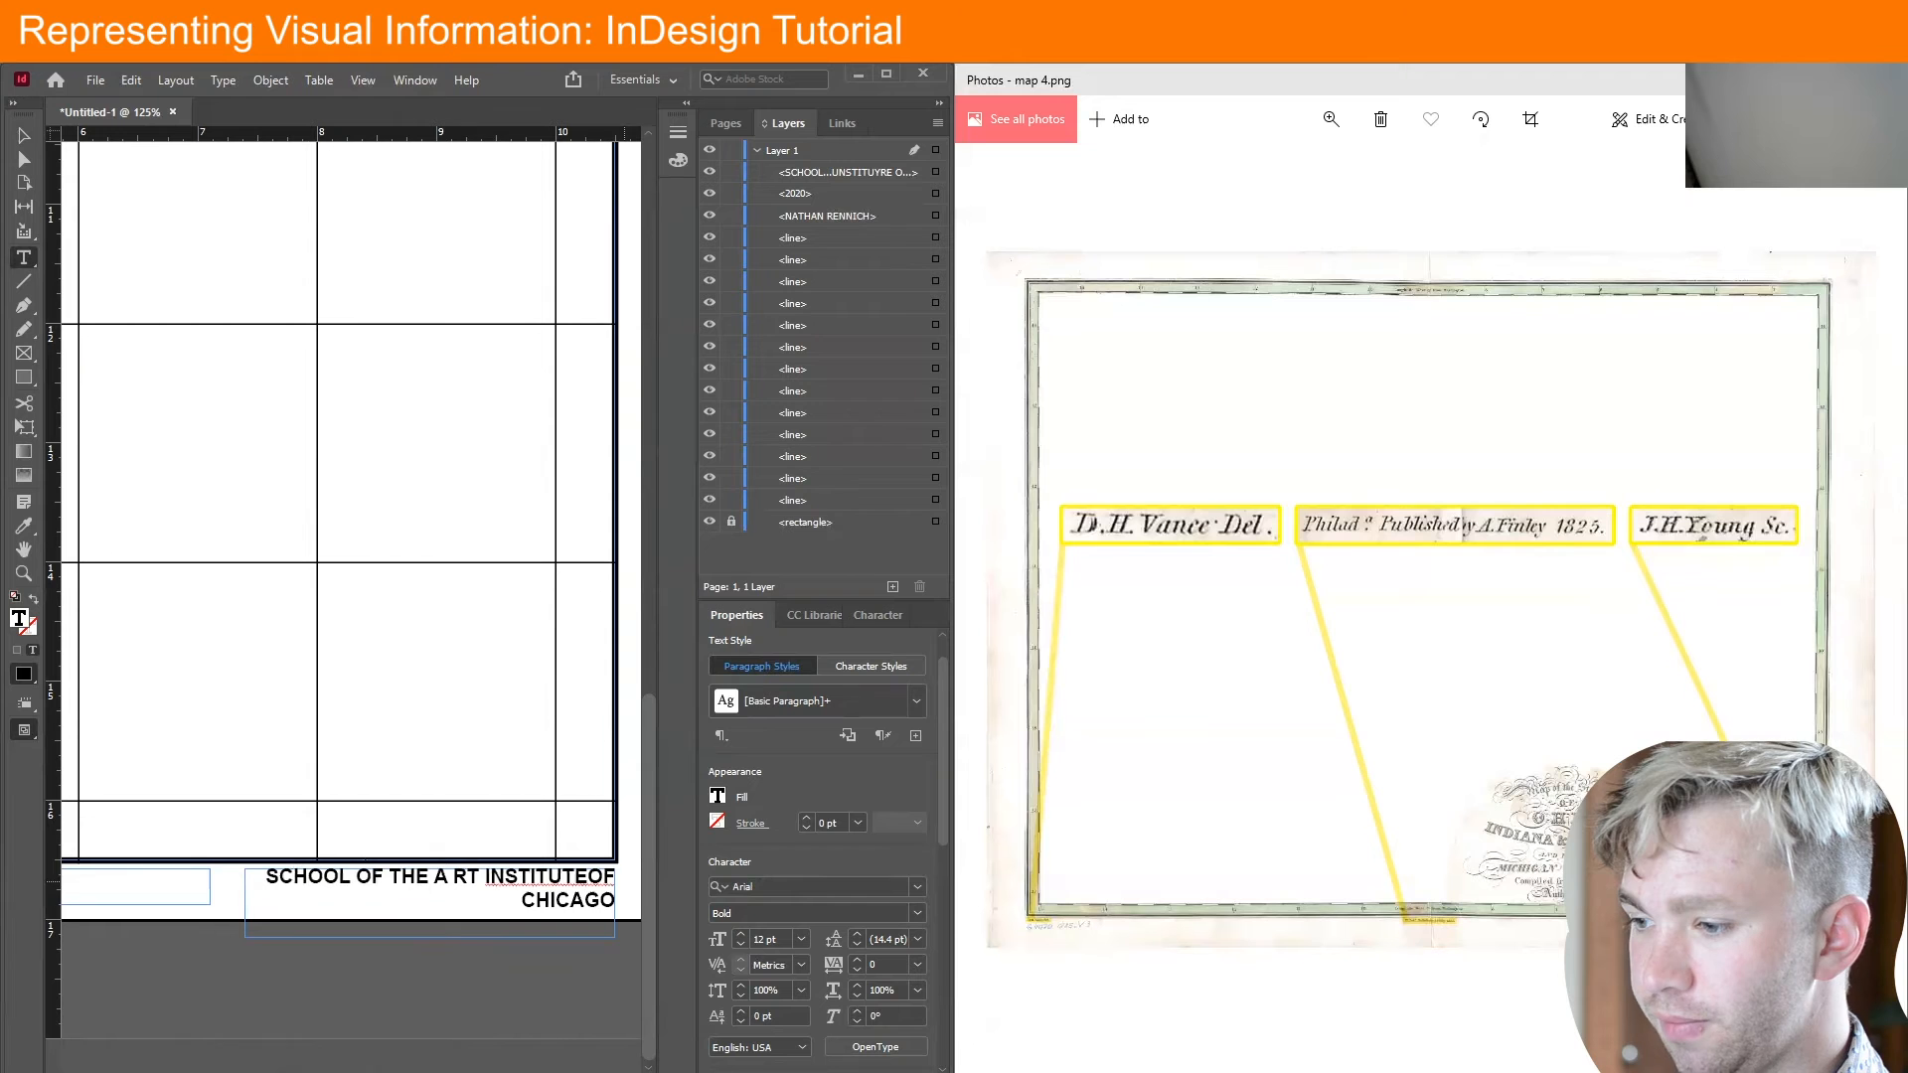
left_click(447, 871)
key("BackSpace")
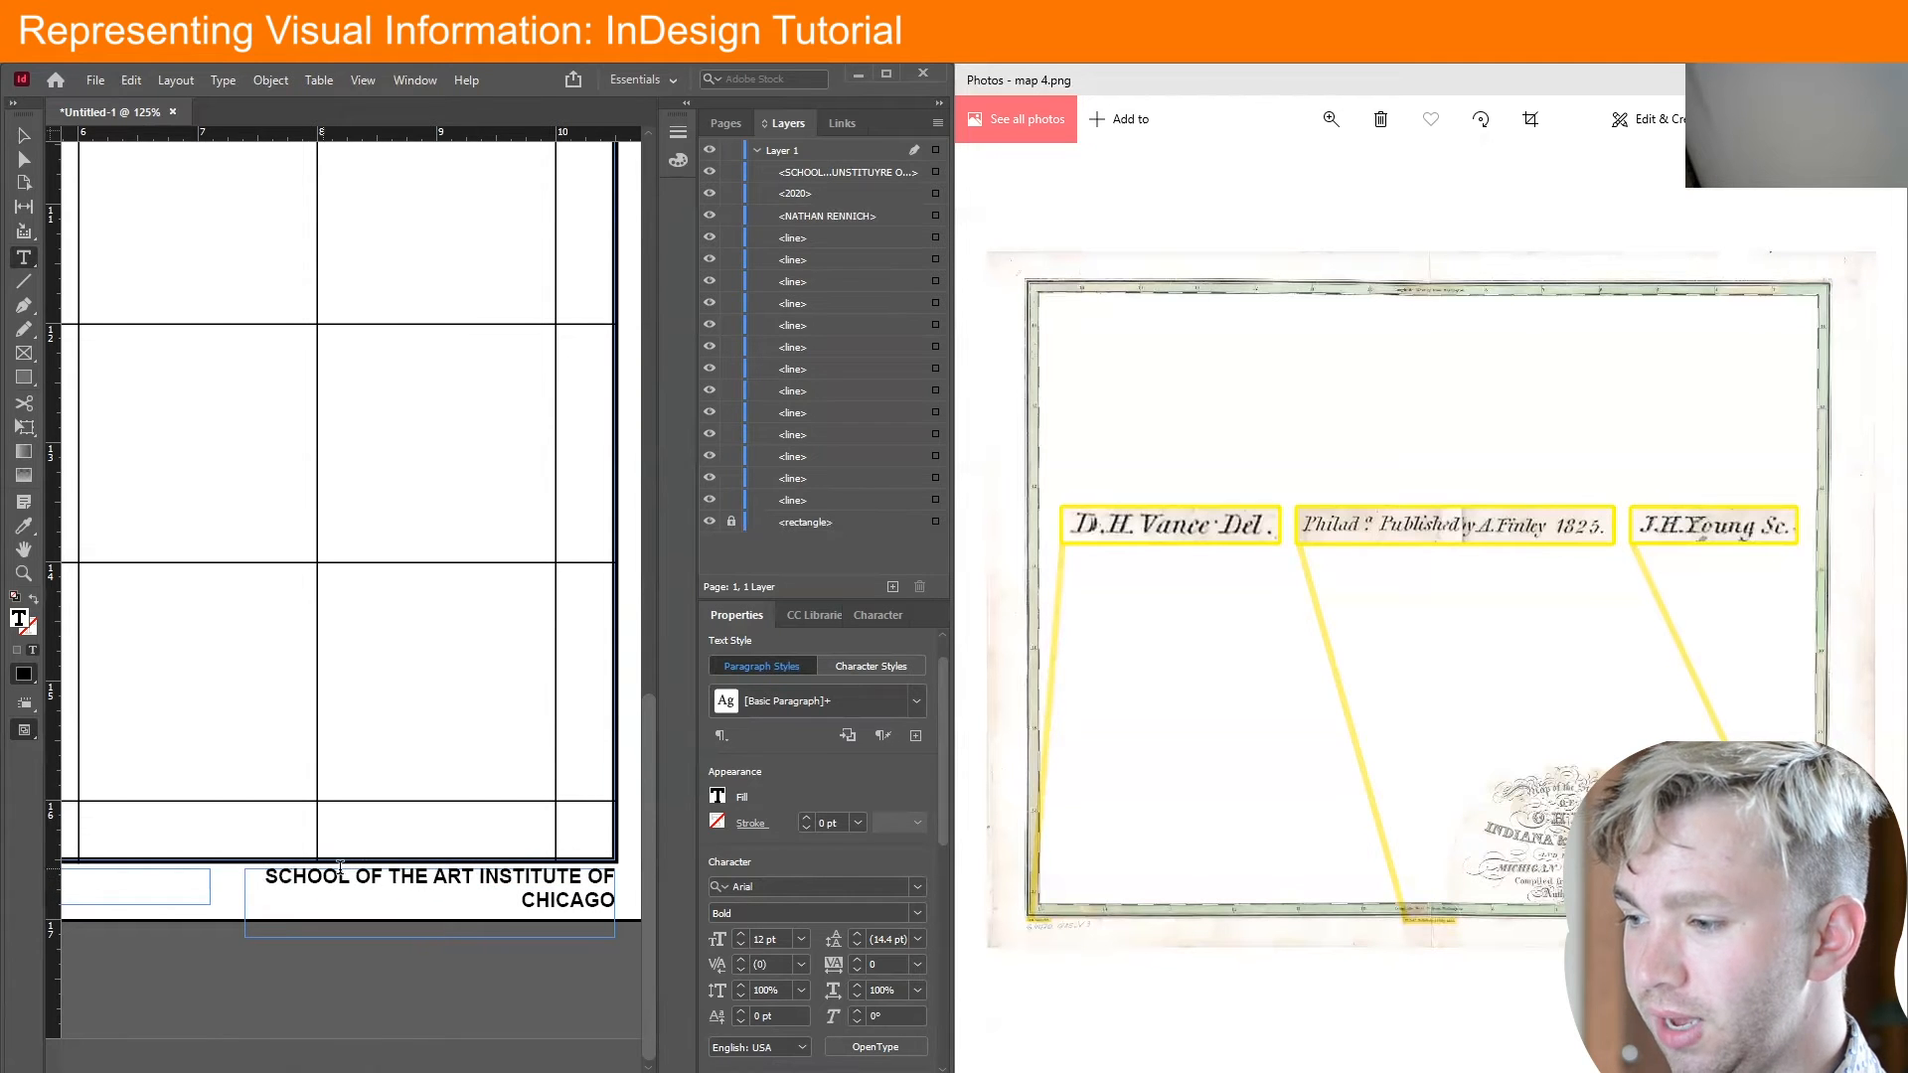
Replace the school credit's text with the abbreviation SAIC and remove the extra S
left_click_drag(270, 876, 714, 928)
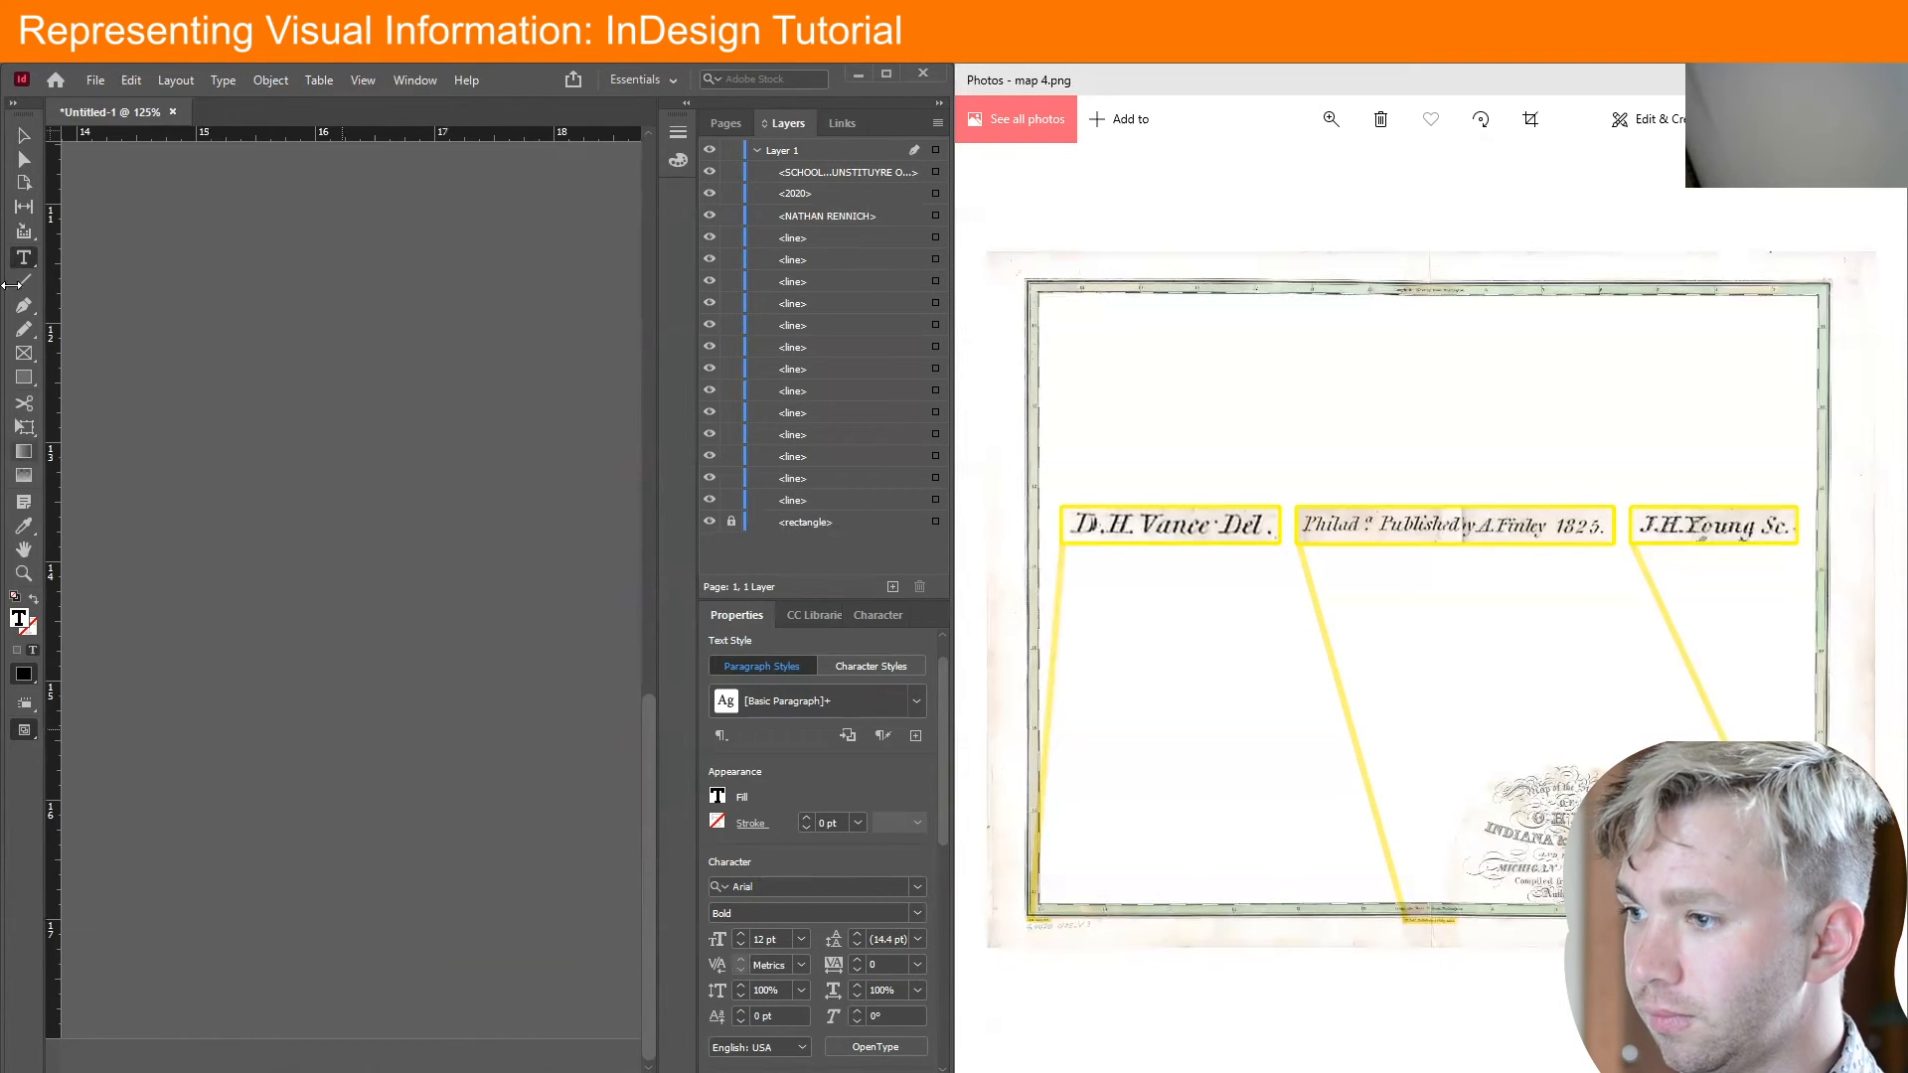
left_click(24, 137)
key("space")
left_click_drag(338, 632, 664, 614)
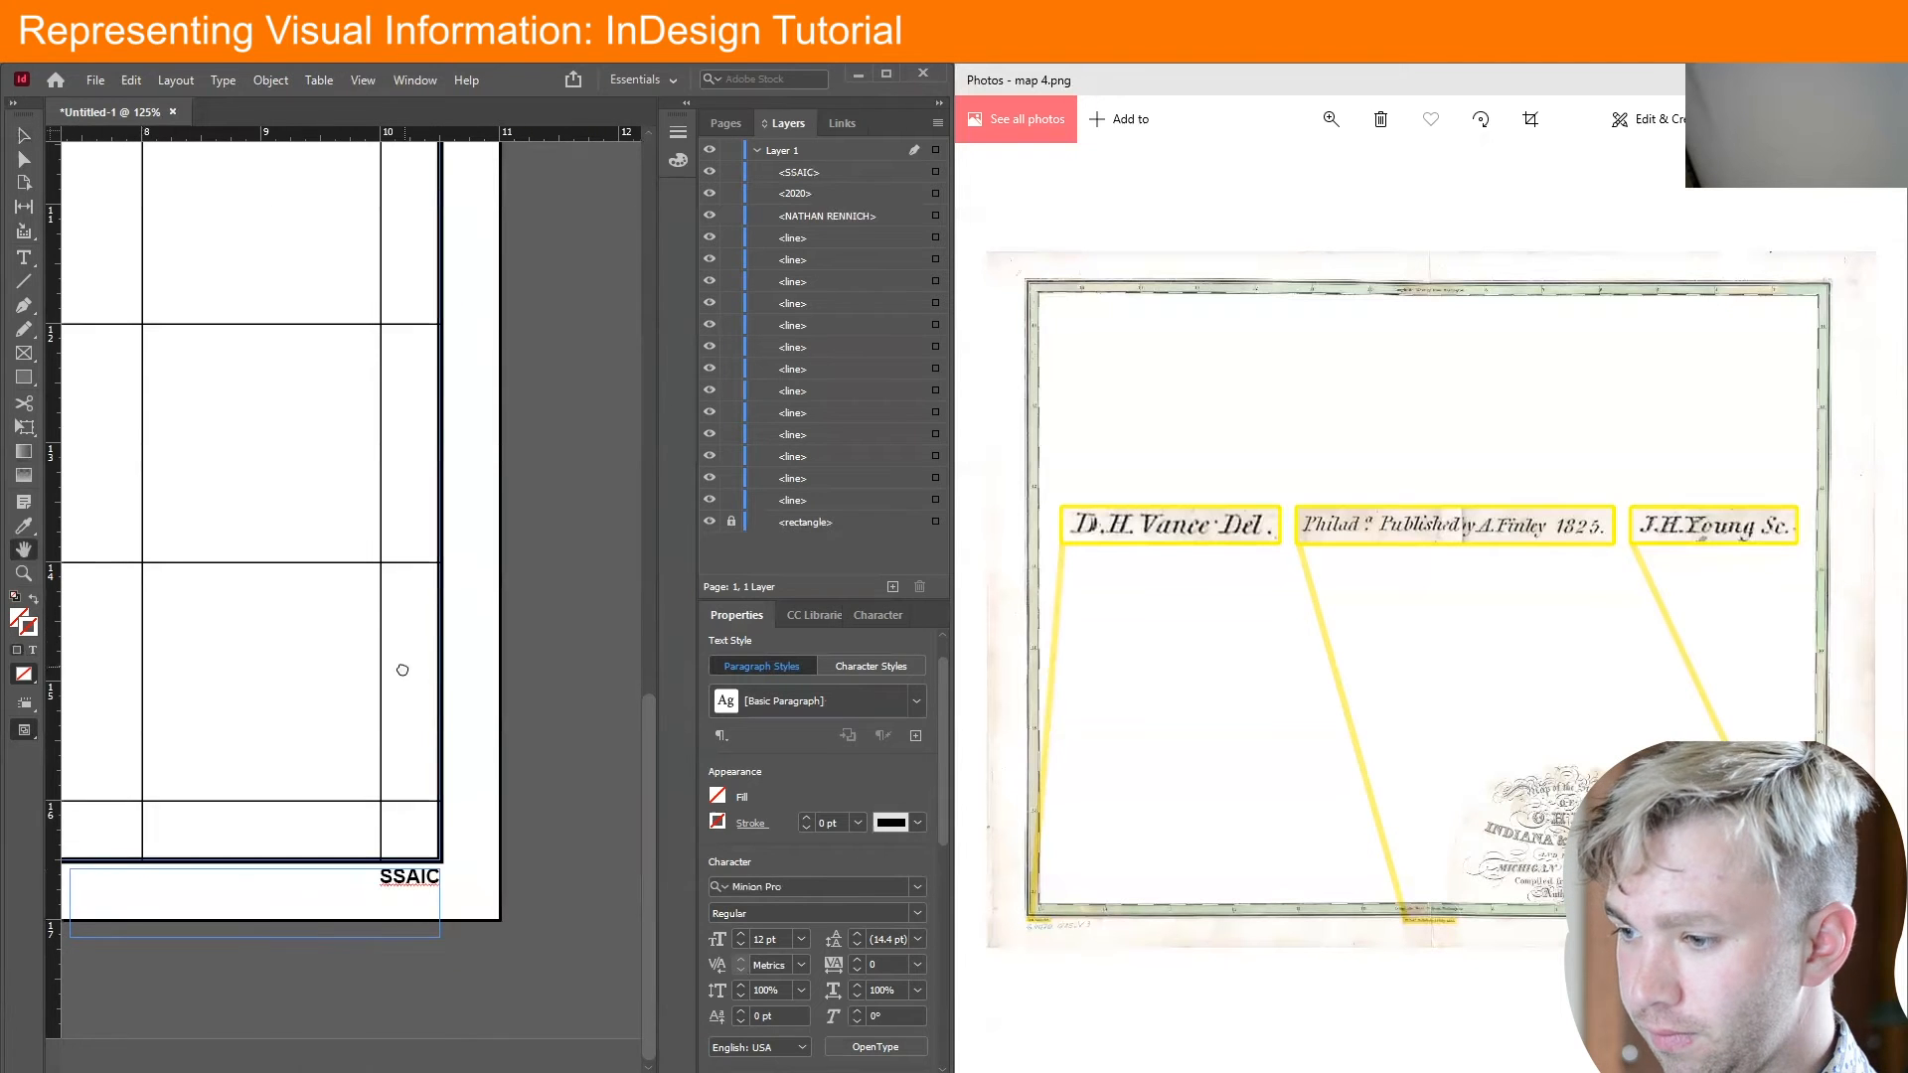
left_click_drag(402, 669, 485, 678)
key("t")
left_click(482, 883)
key("BackSpace")
key("Escape")
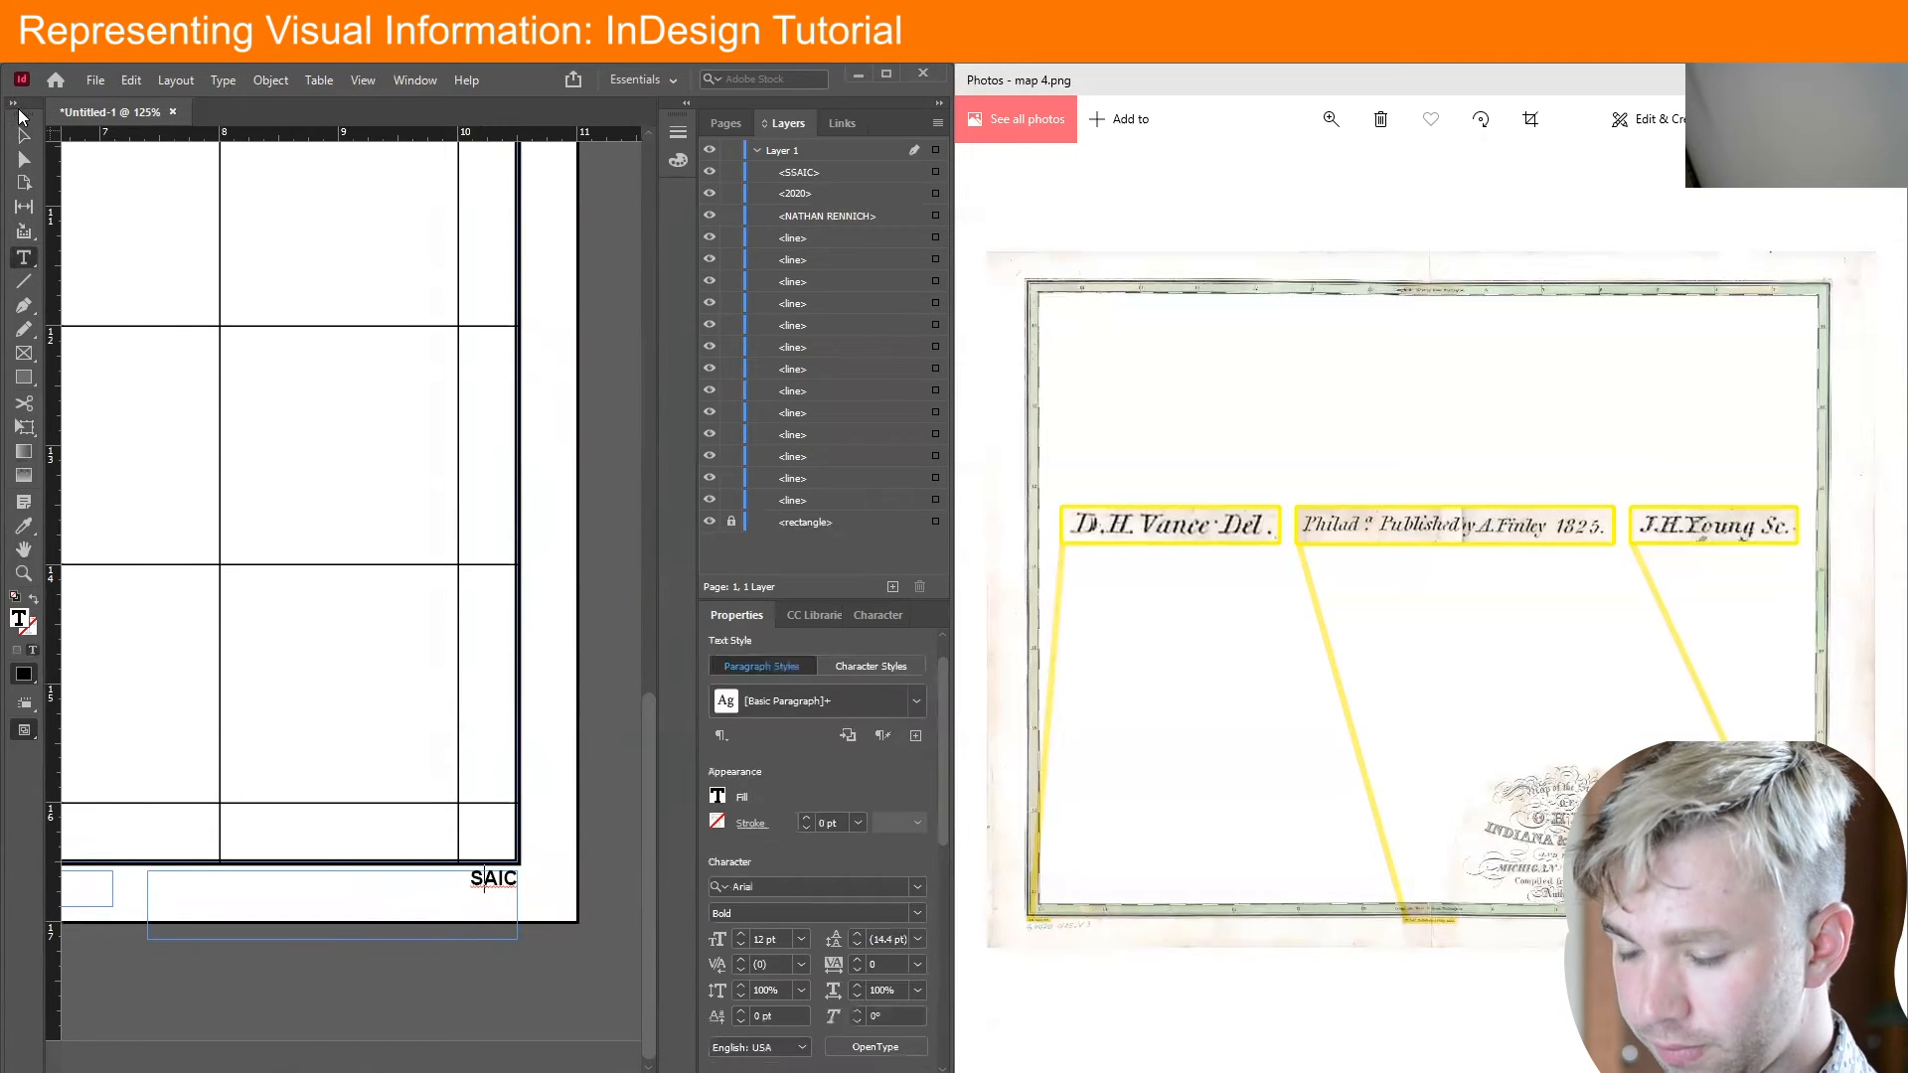
Shorten the SAIC text frame to a height of 0.305 in so it stays within the page
key("ctrl+0")
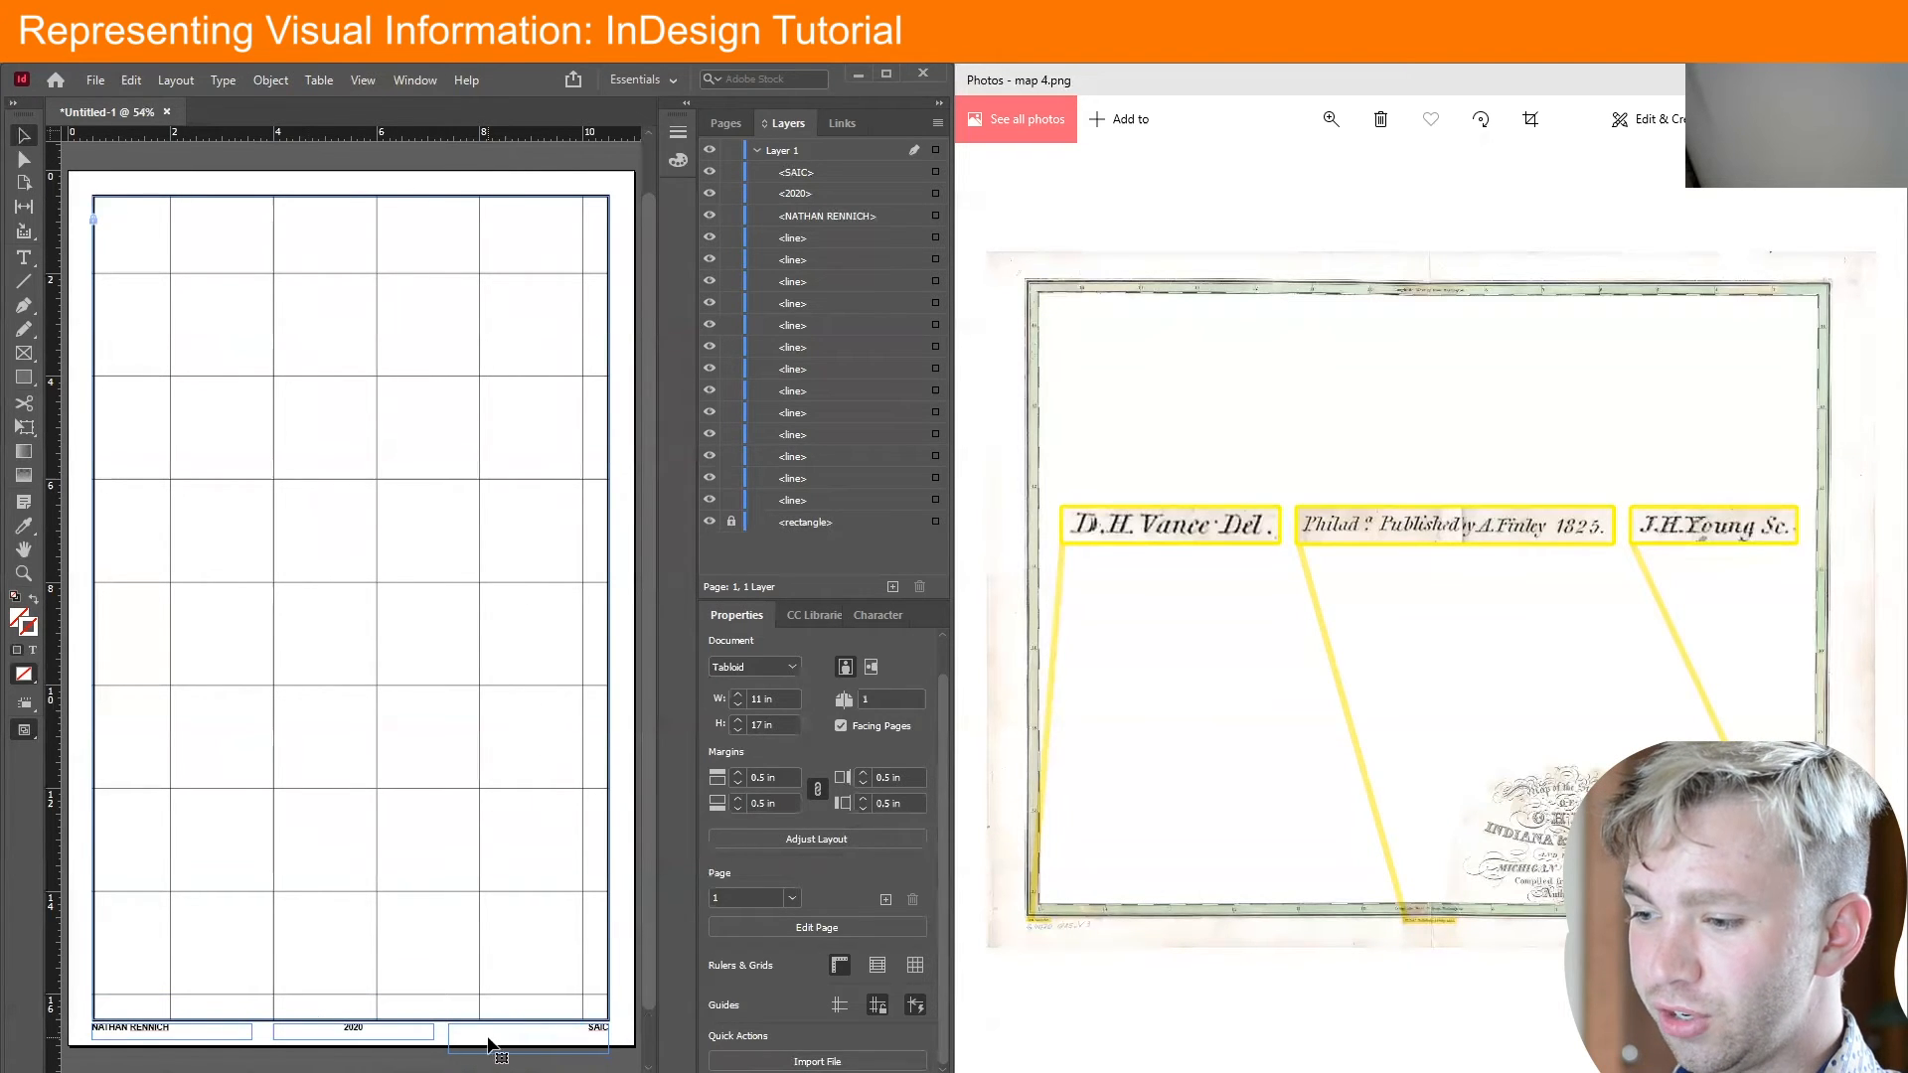
left_click(527, 1051)
left_click_drag(532, 1053, 532, 1040)
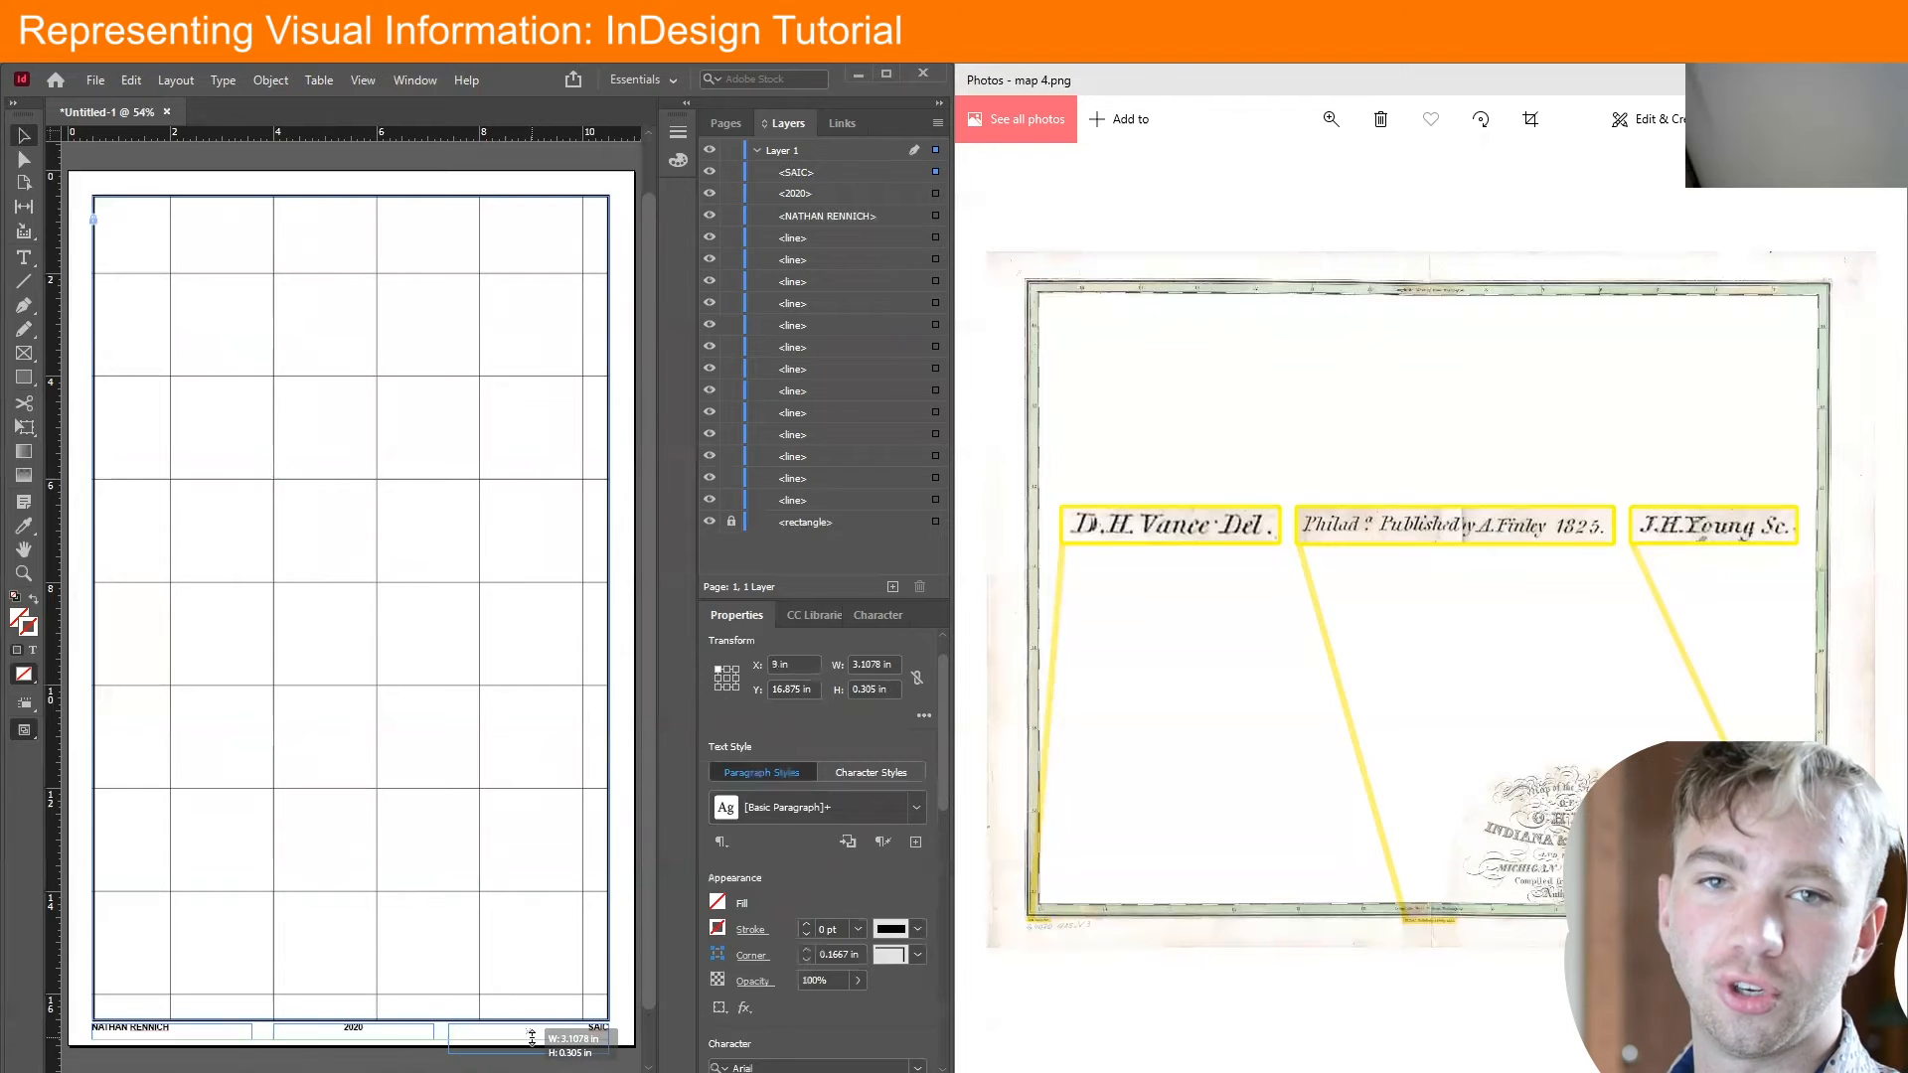
left_click(415, 1061)
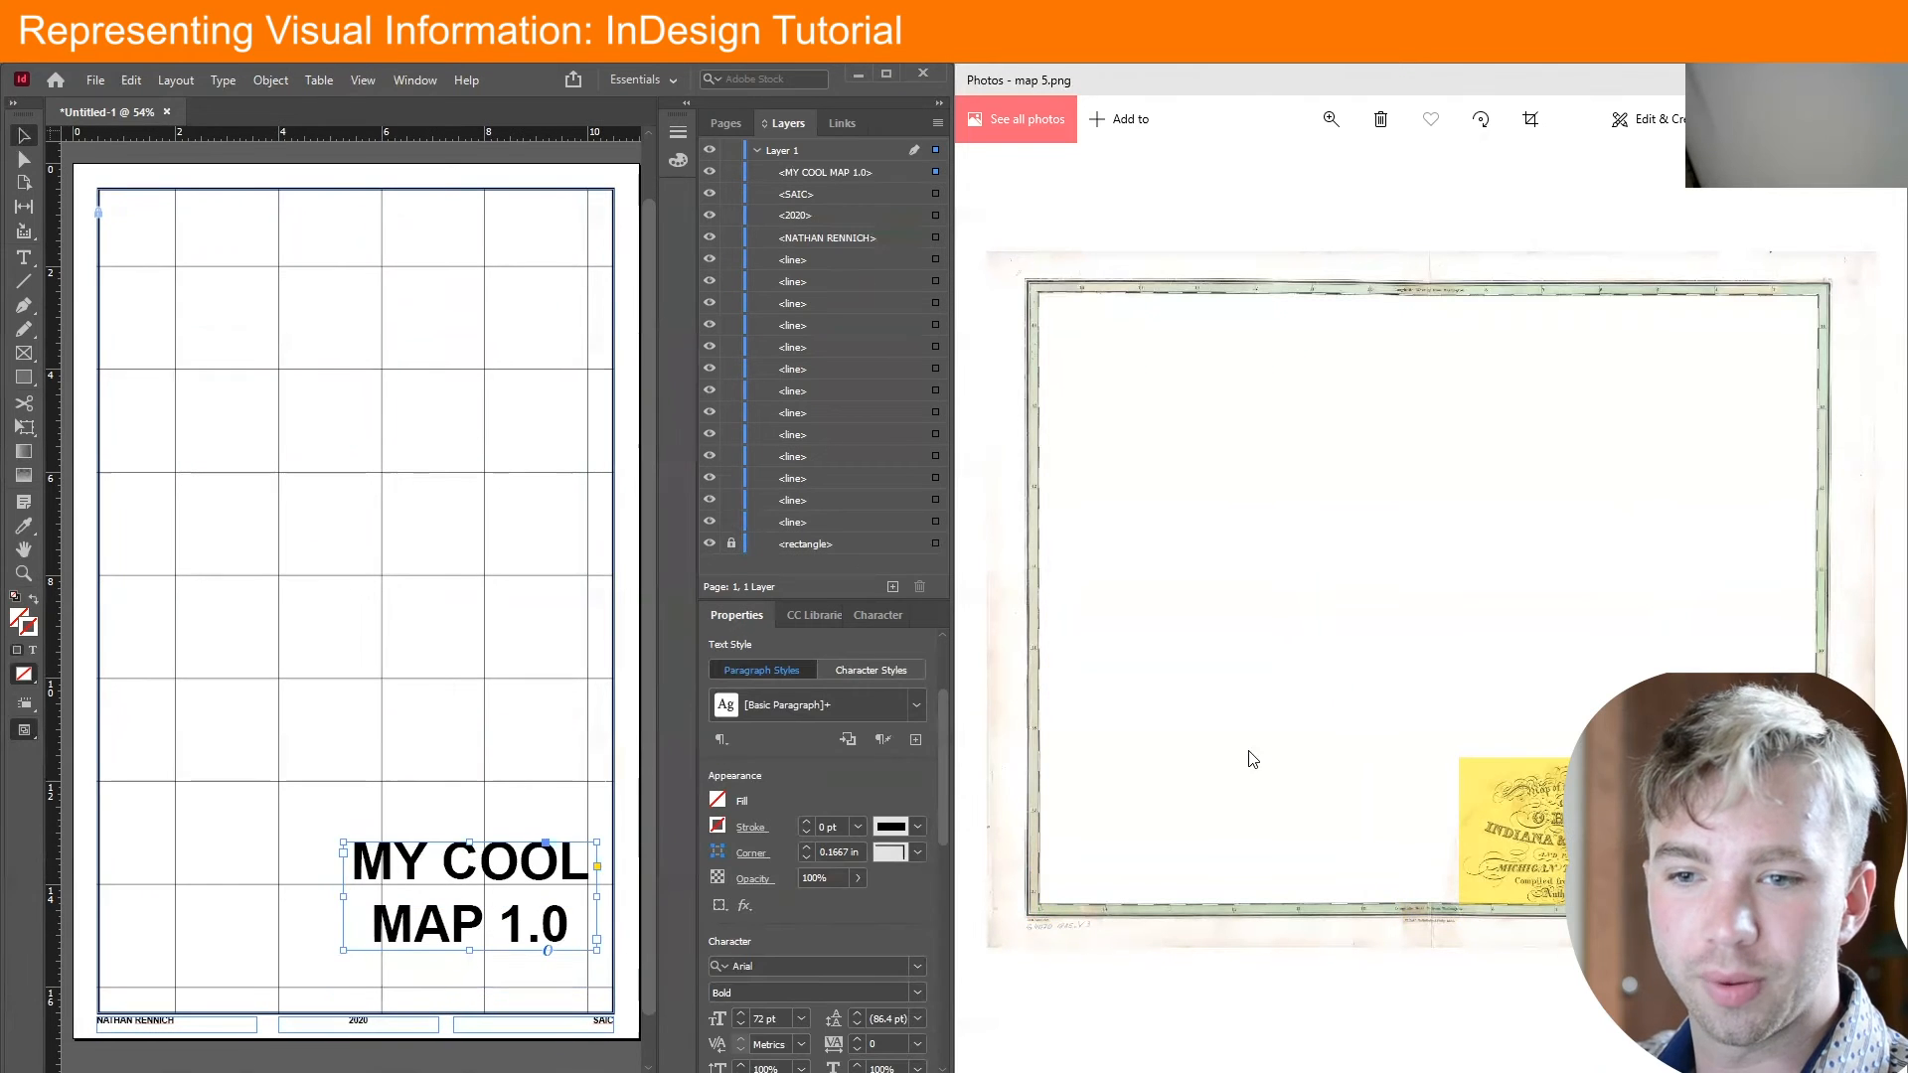
Advance the reference images to map 7.png, the example of the map's scale bar
key("Right")
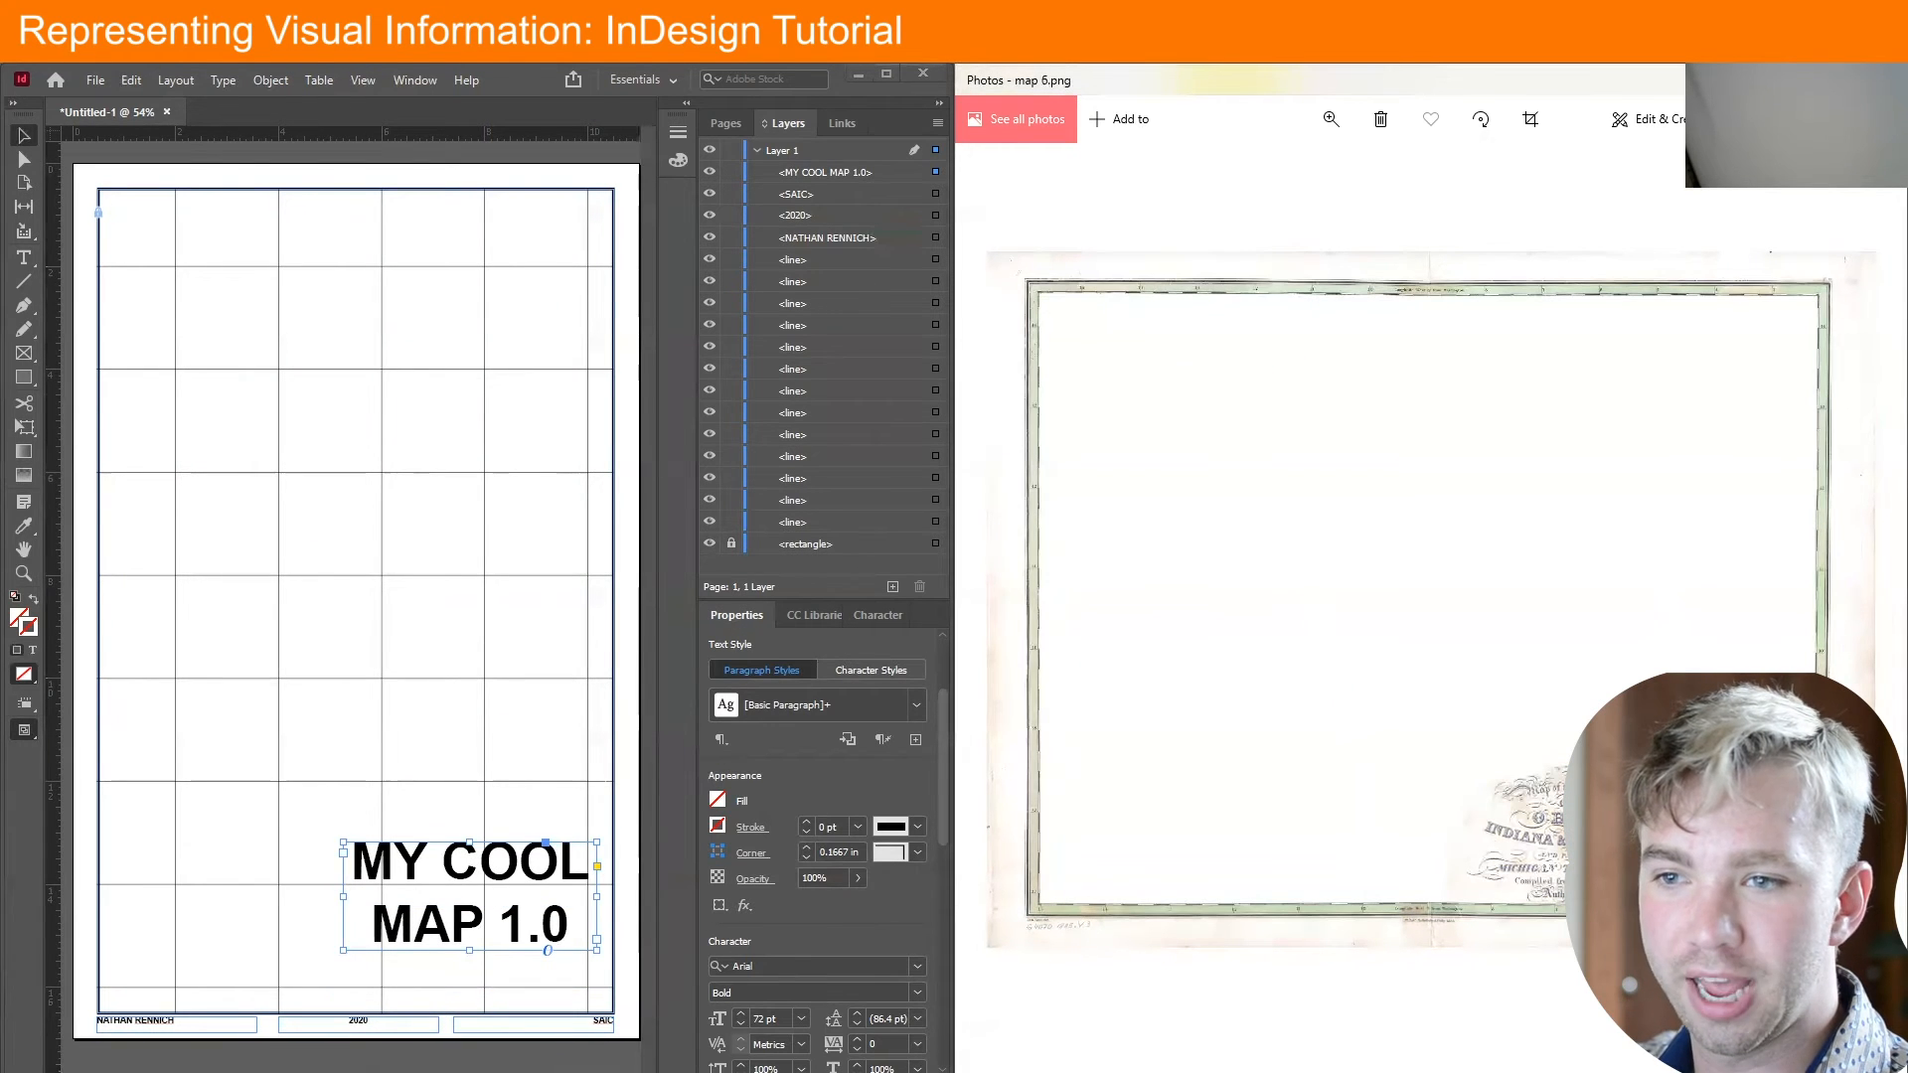
key("Right")
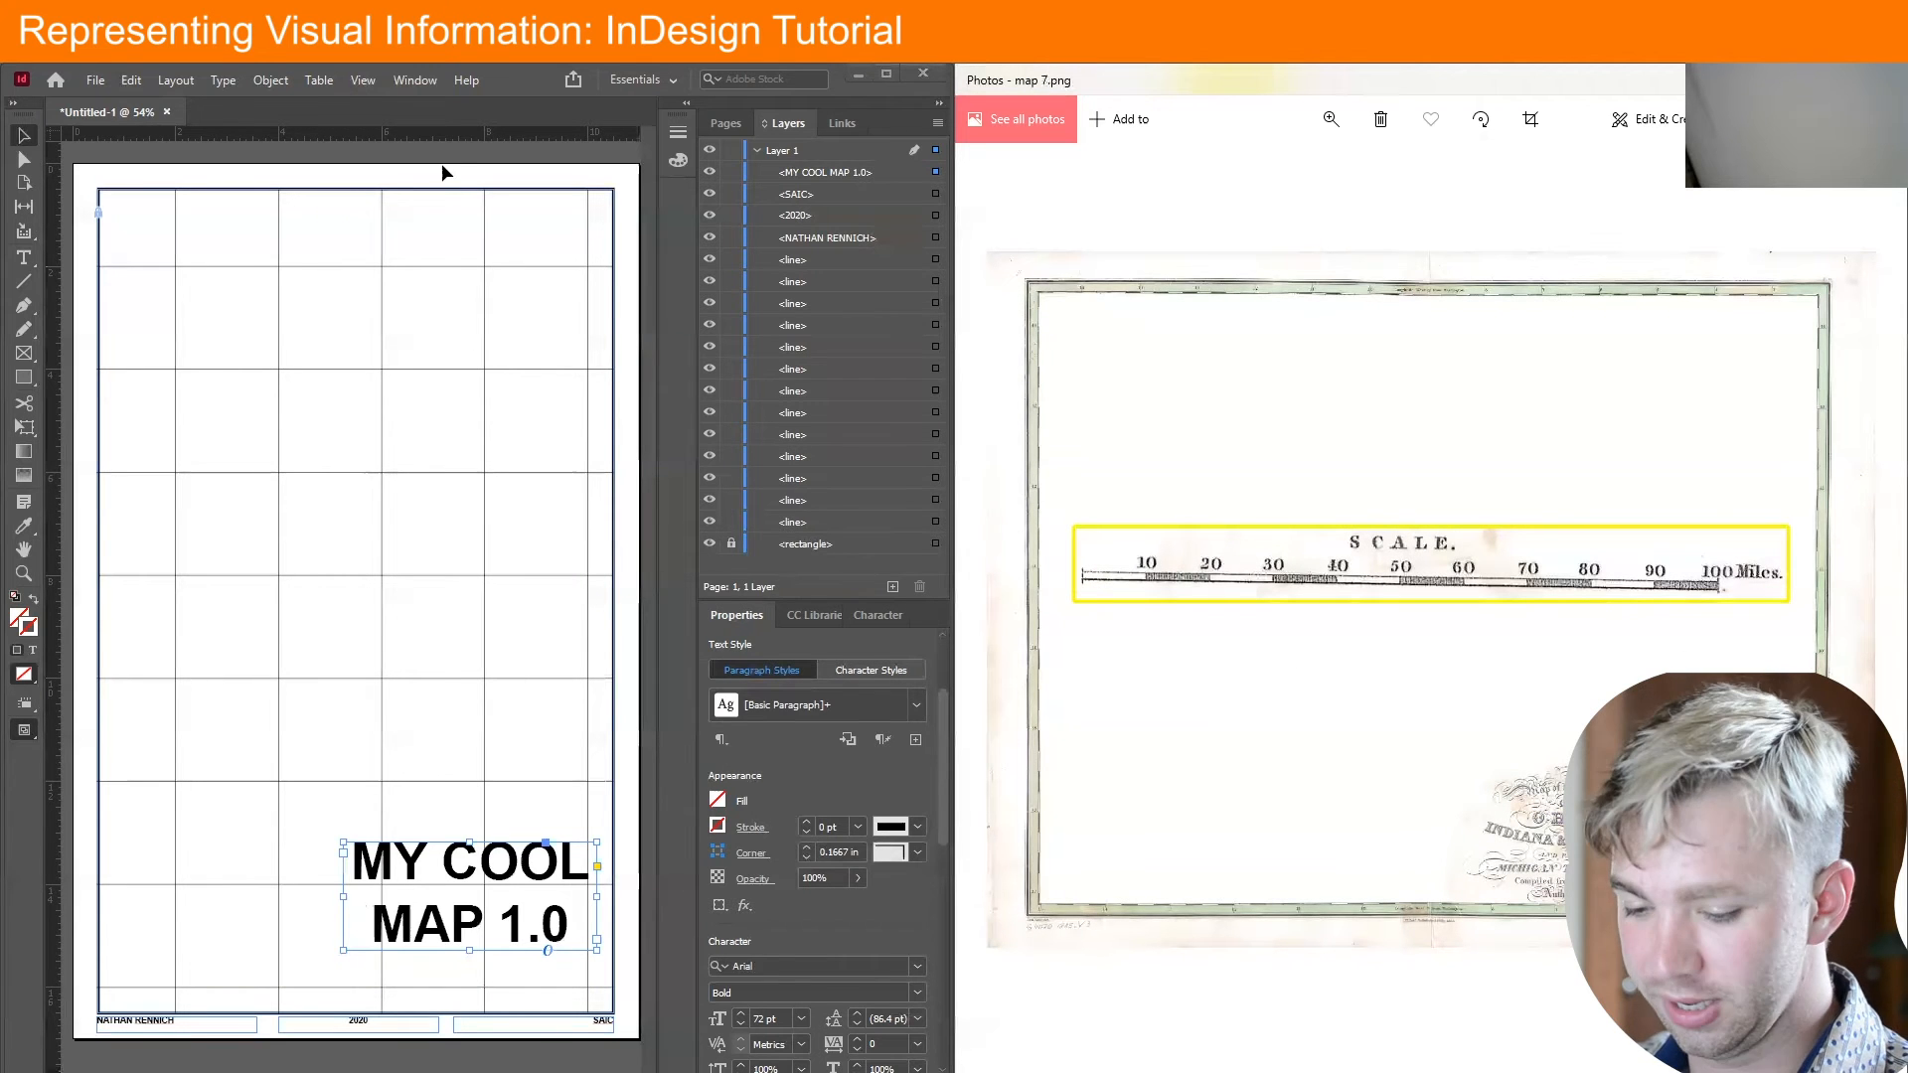
Add a second blank page to the document for building the scale bar
left_click(167, 159)
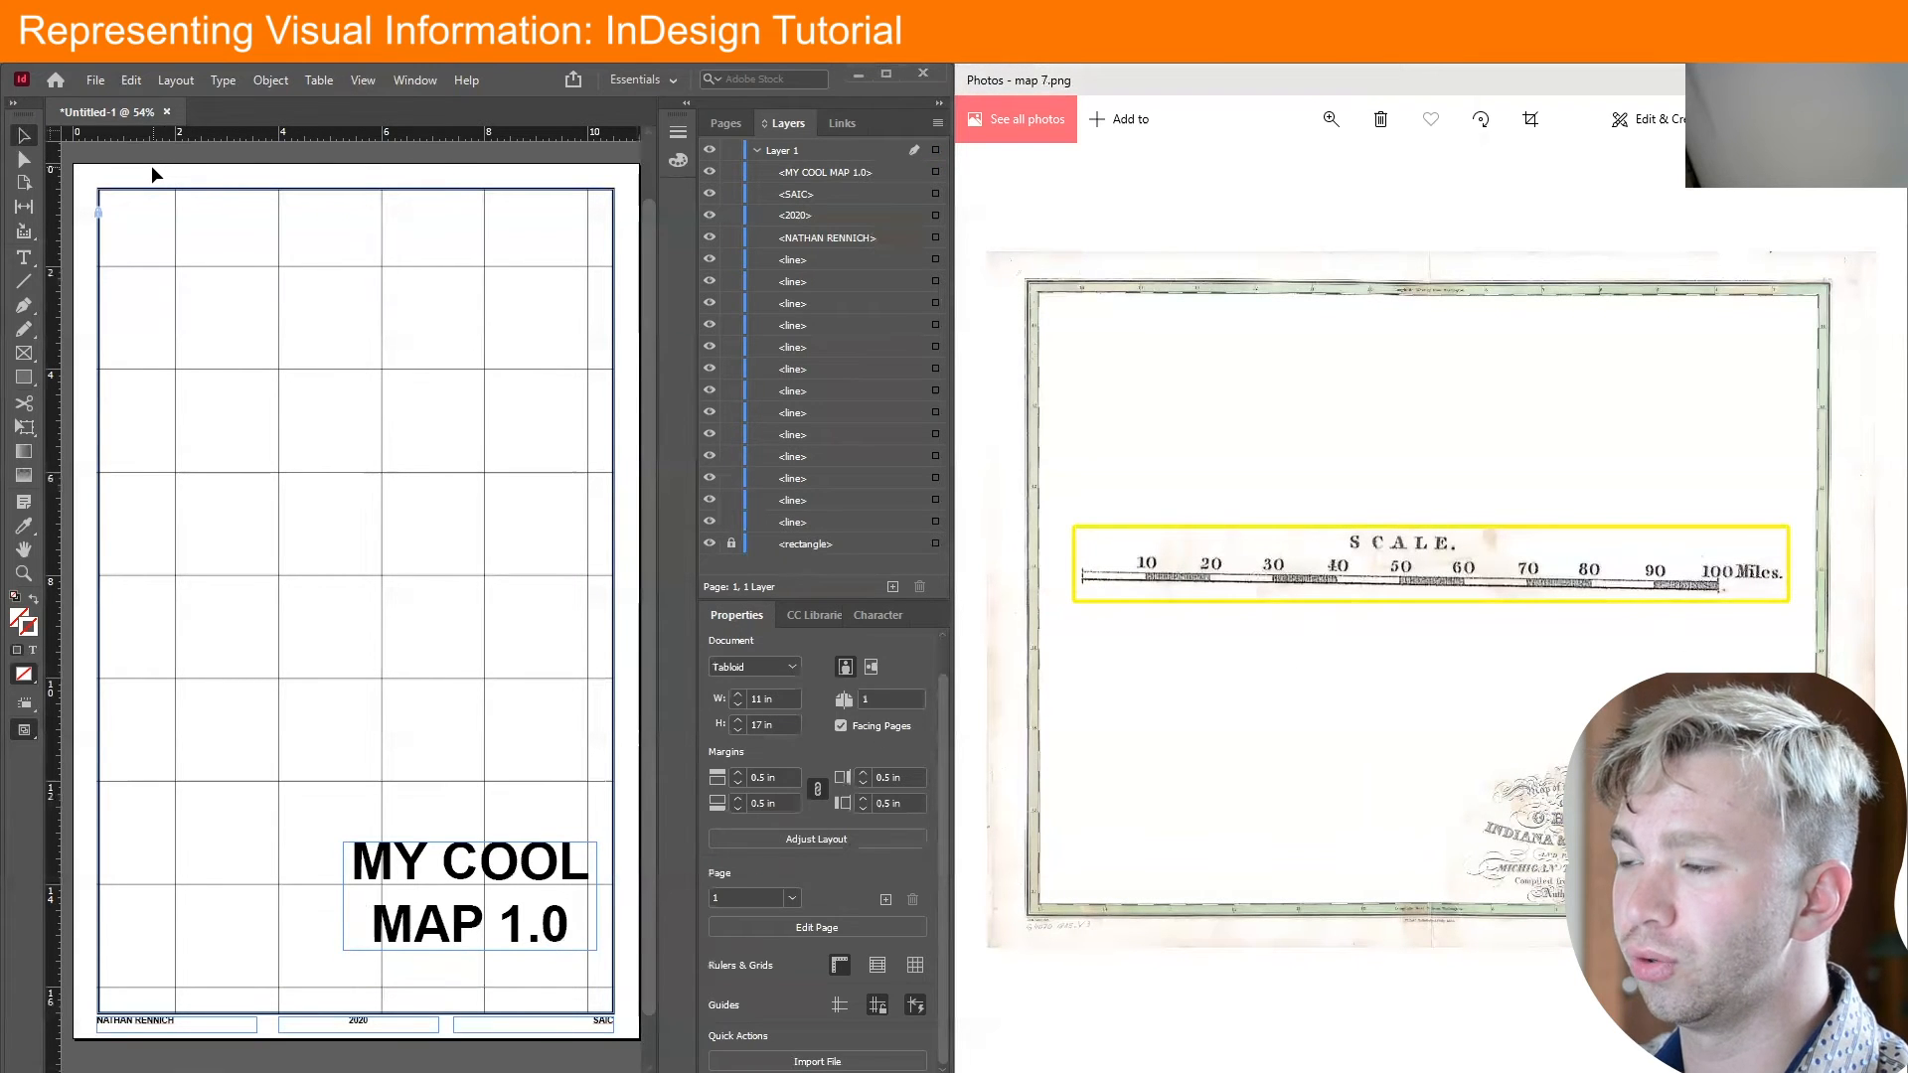
key("ctrl+0")
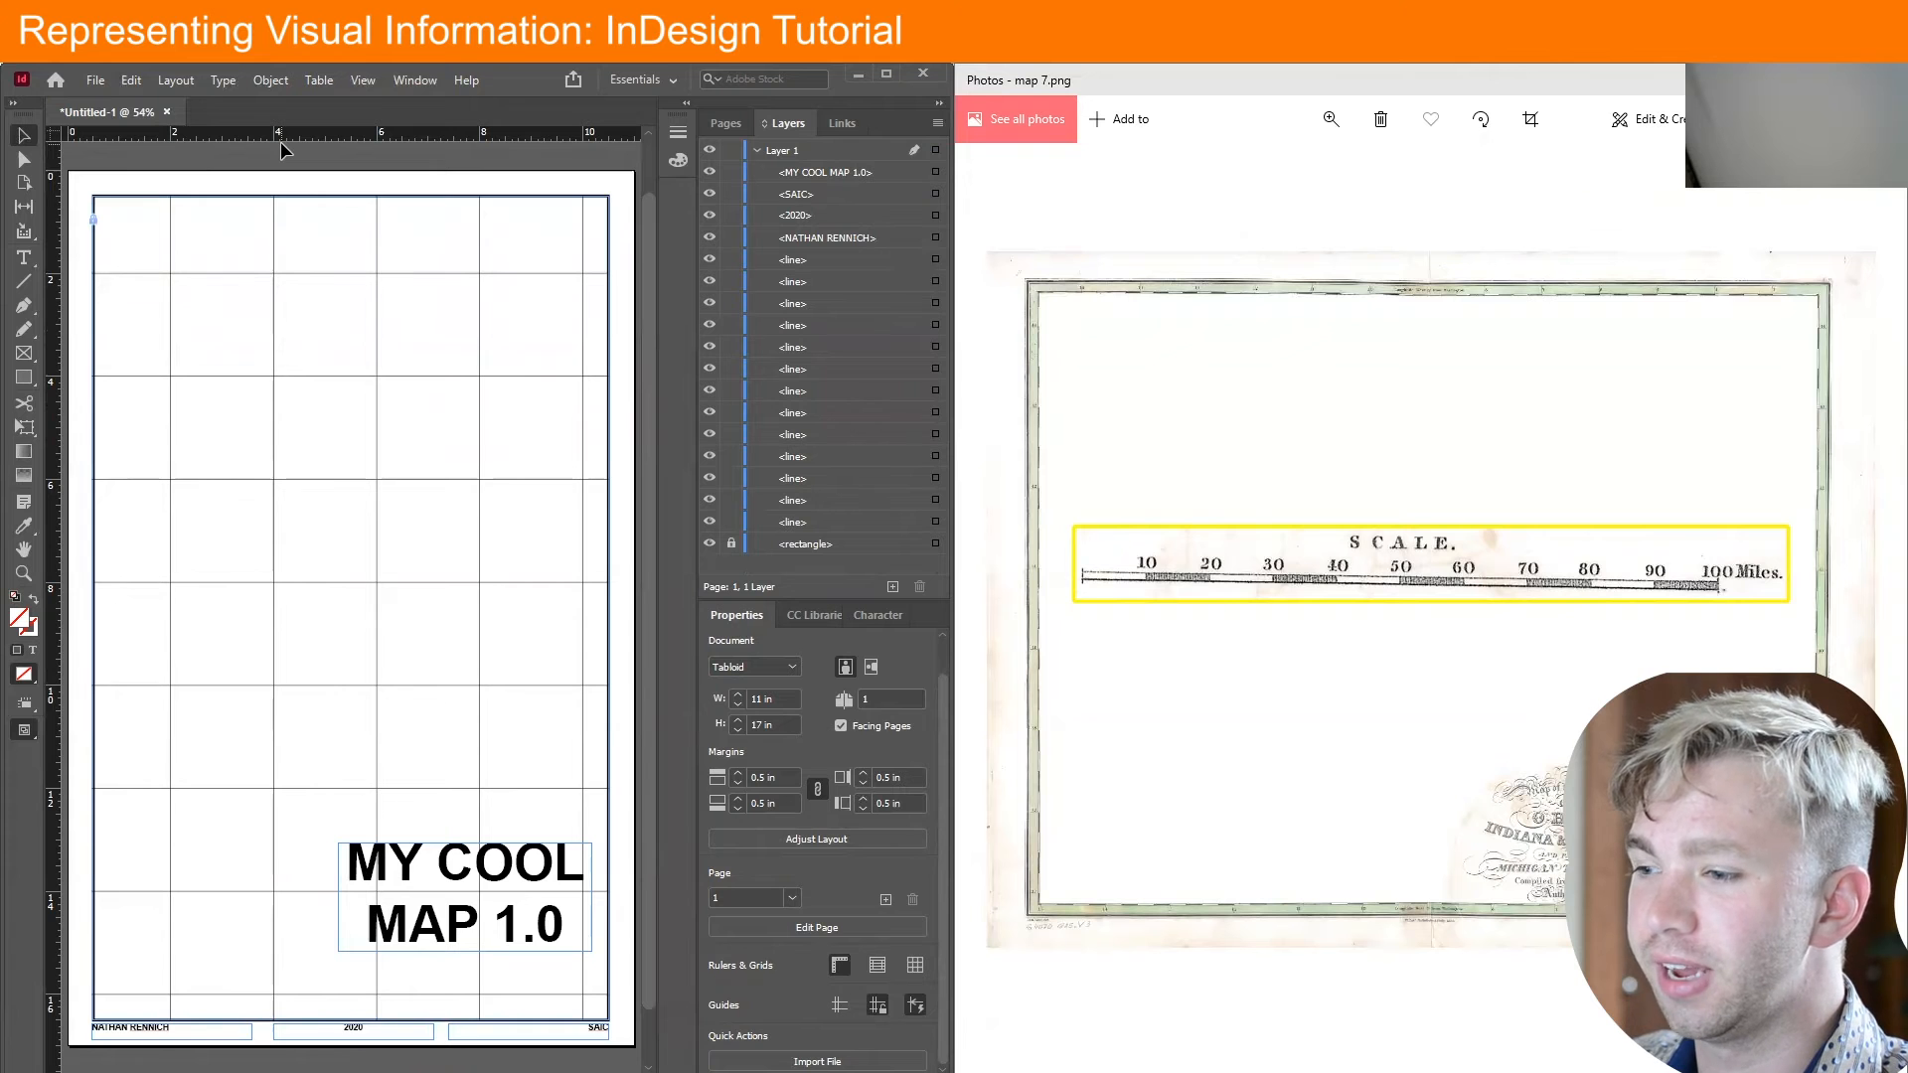
left_click(712, 123)
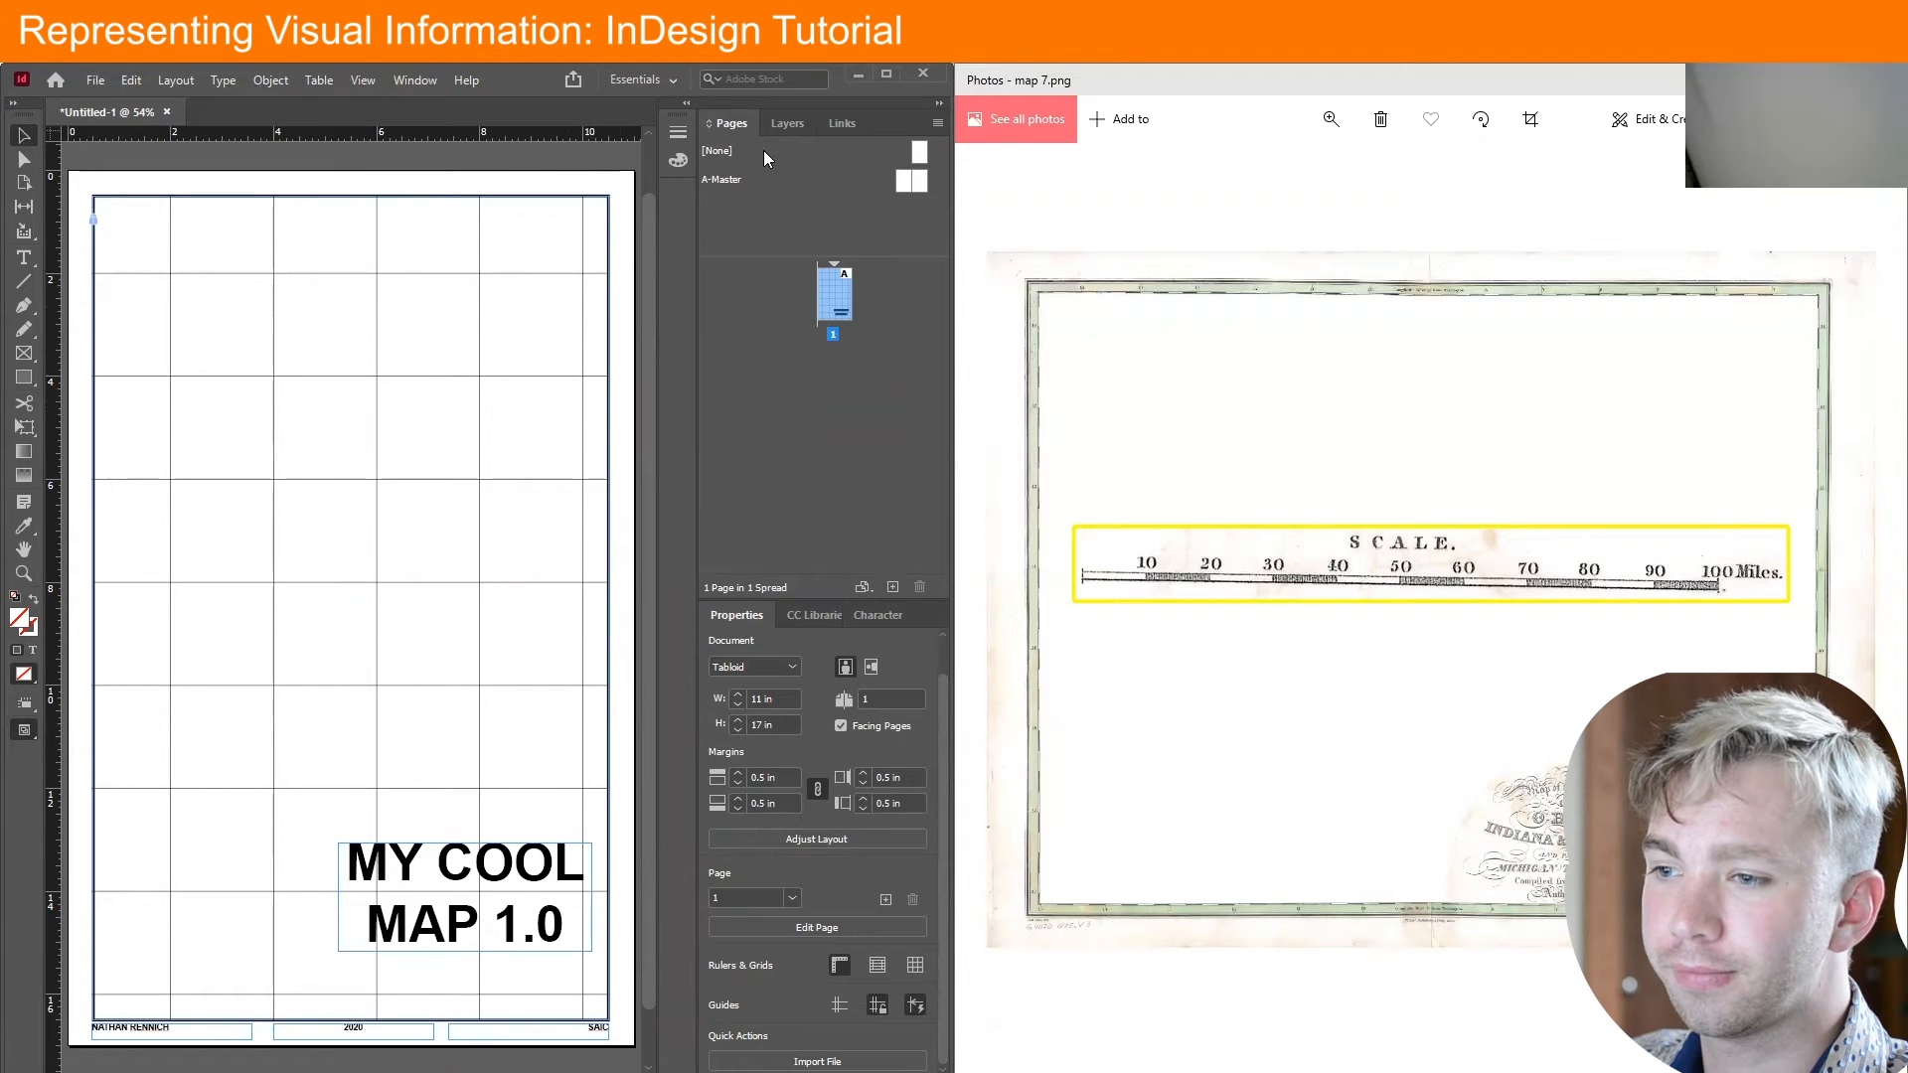
left_click(897, 588)
left_click(95, 81)
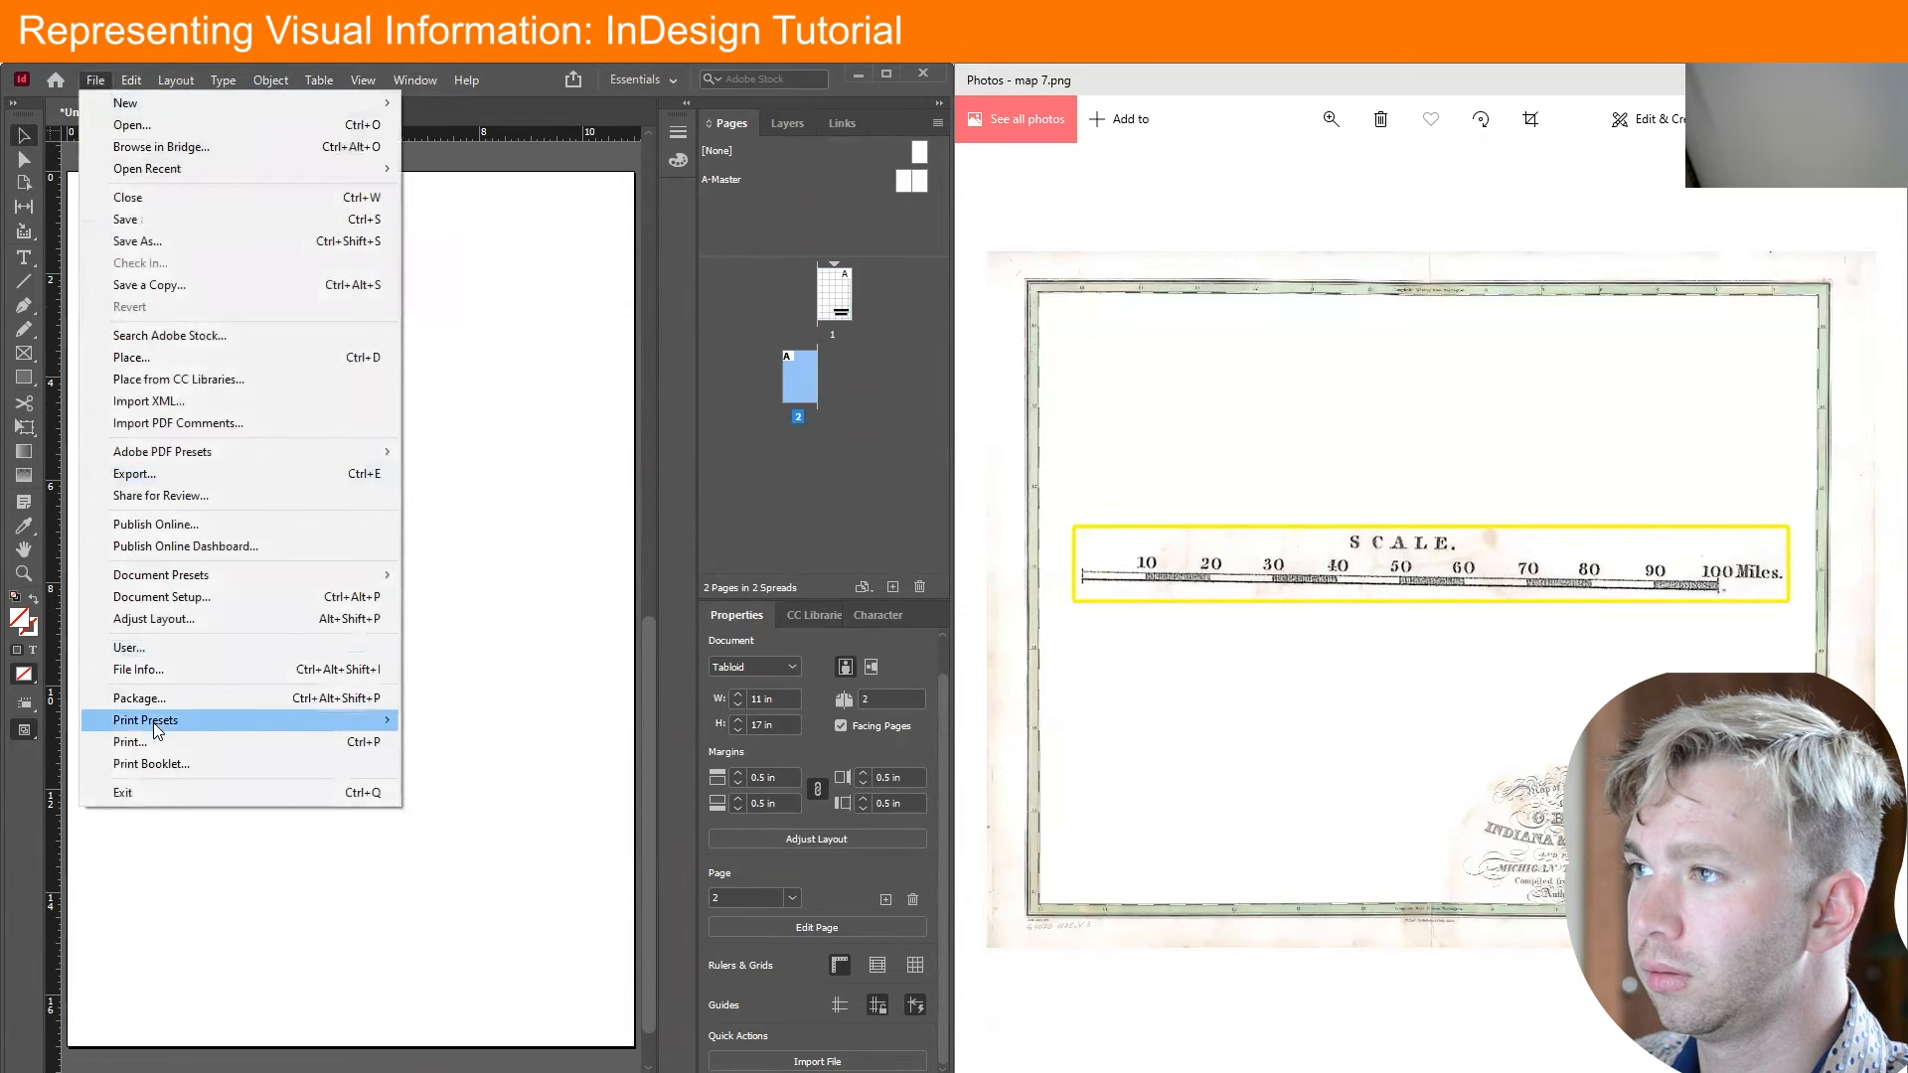
mouse_move(161, 116)
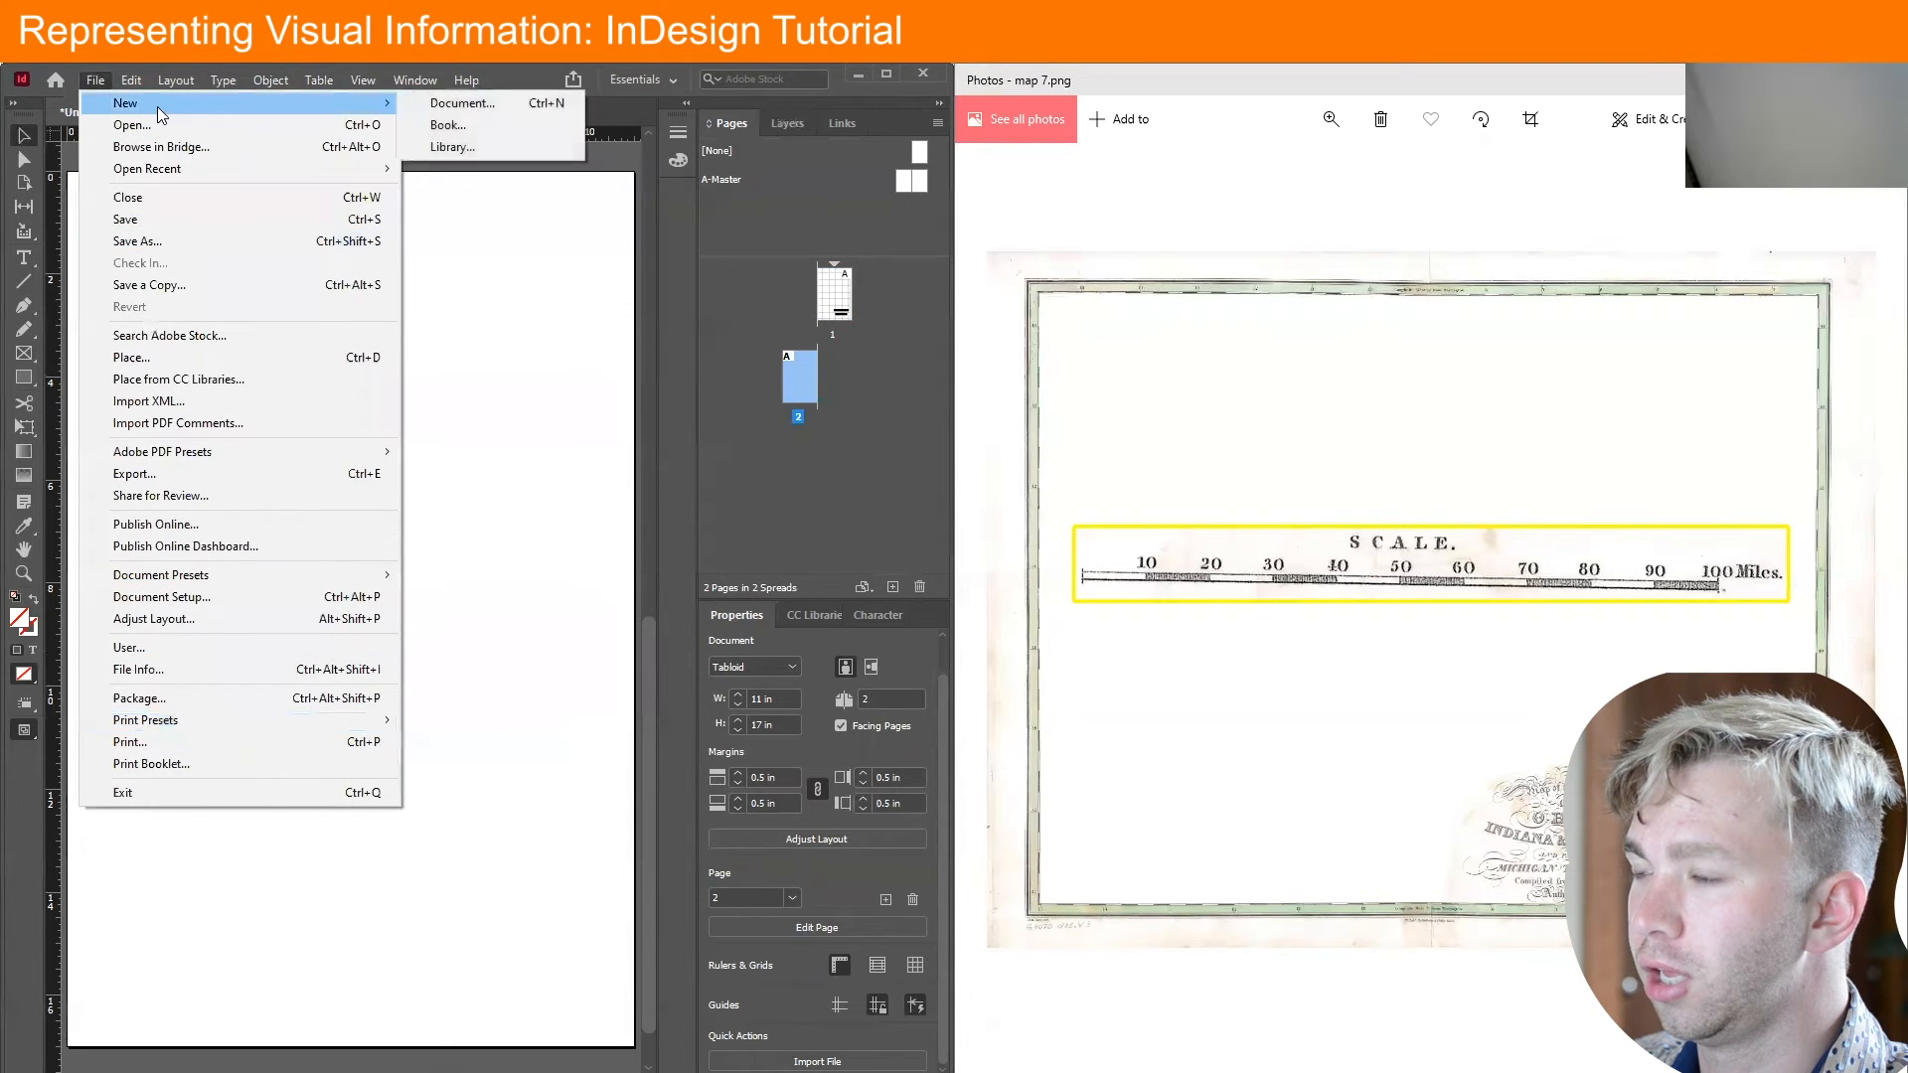
mouse_move(176, 80)
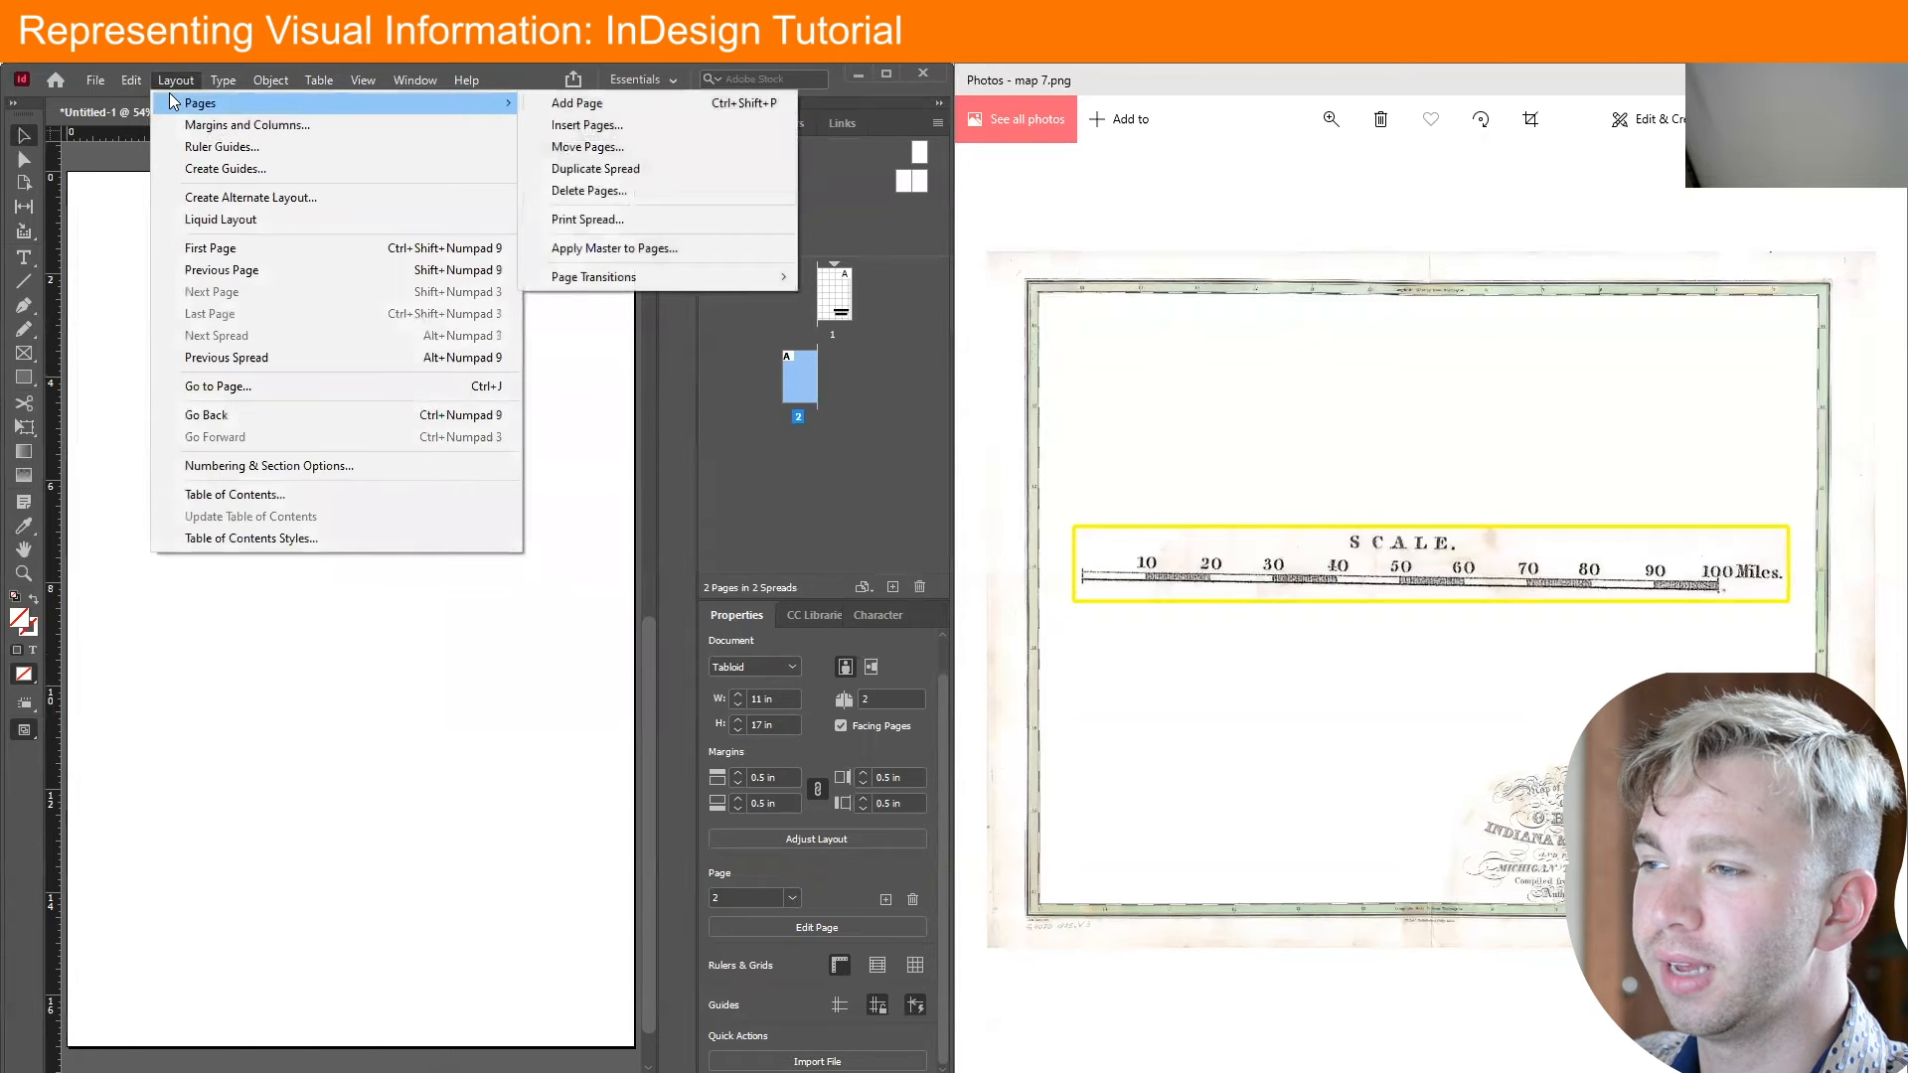
left_click(634, 103)
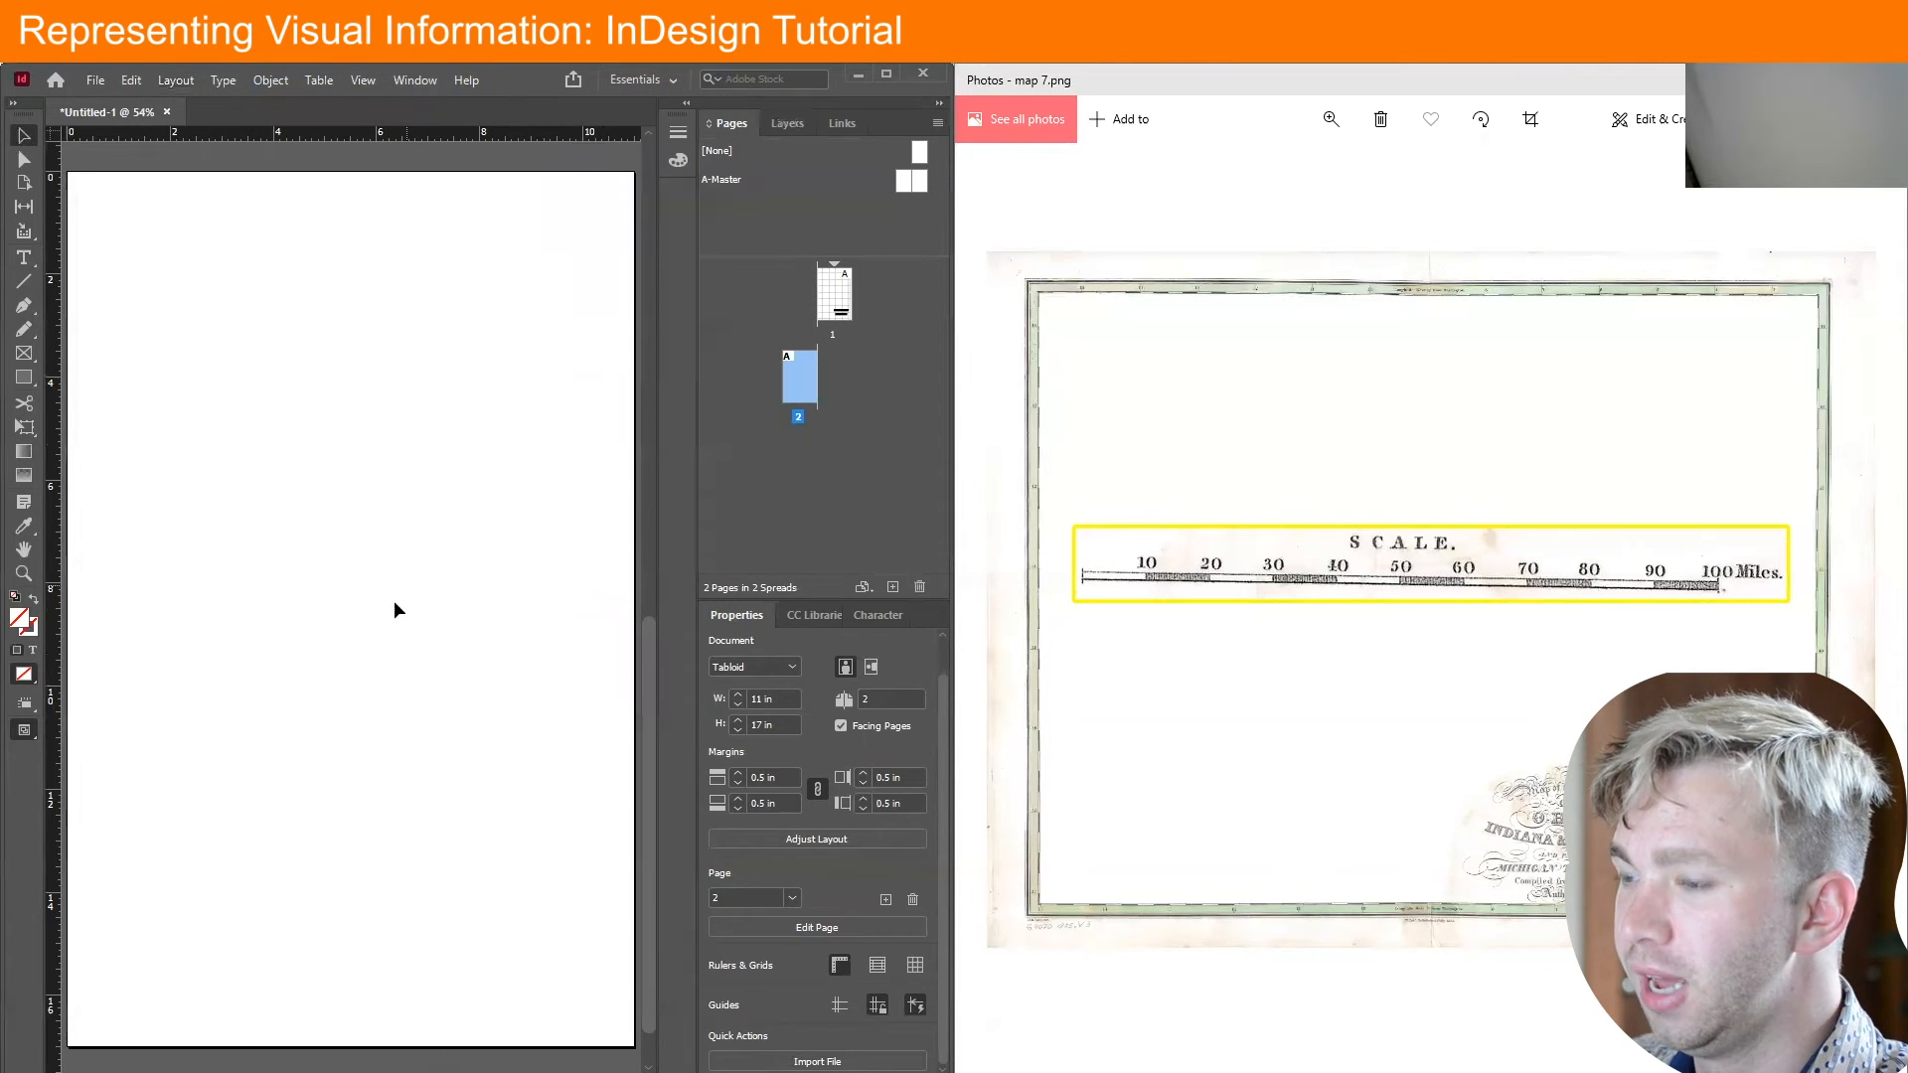
key("z")
left_click(277, 508)
left_click(324, 504)
key("h")
left_click_drag(271, 454, 299, 528)
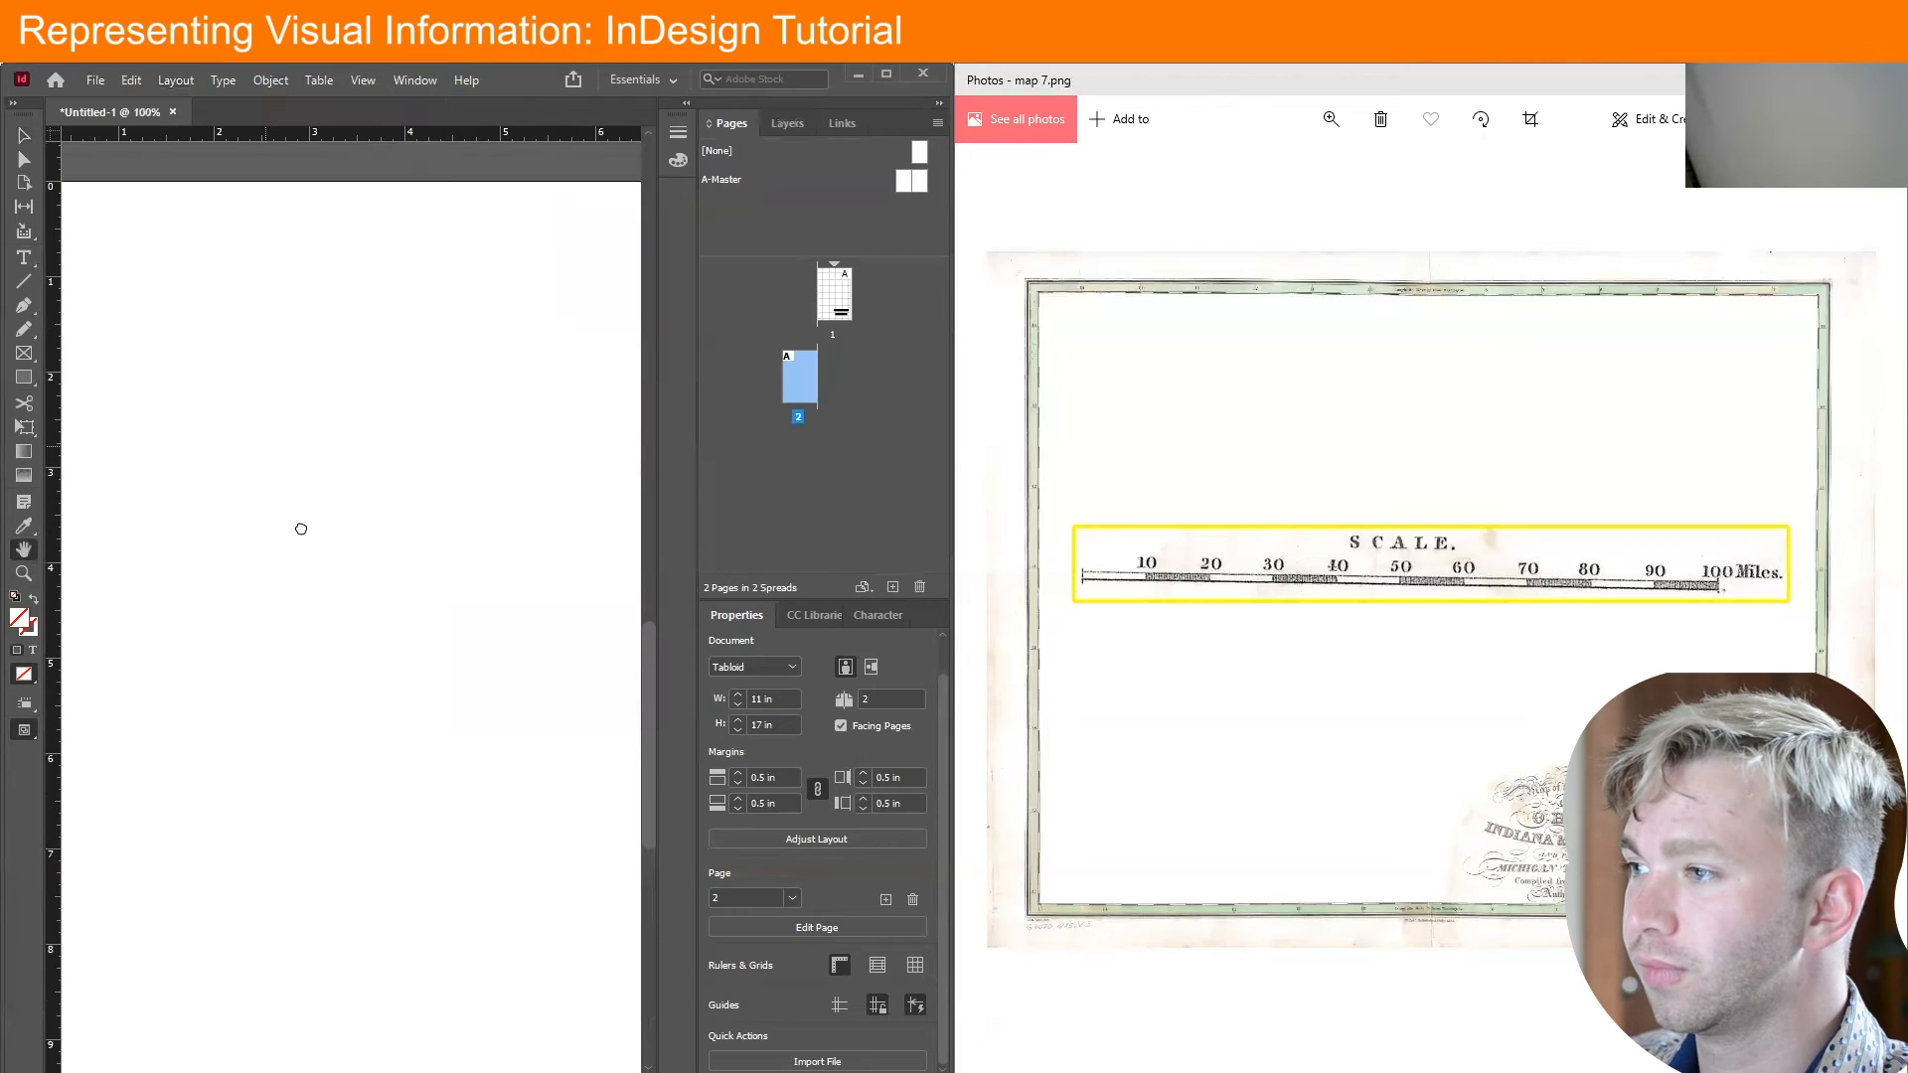
key("ctrl+0")
Draw a rectangle about 1.44 by 0.4 in on page 2 and fill it with black
left_click(24, 378)
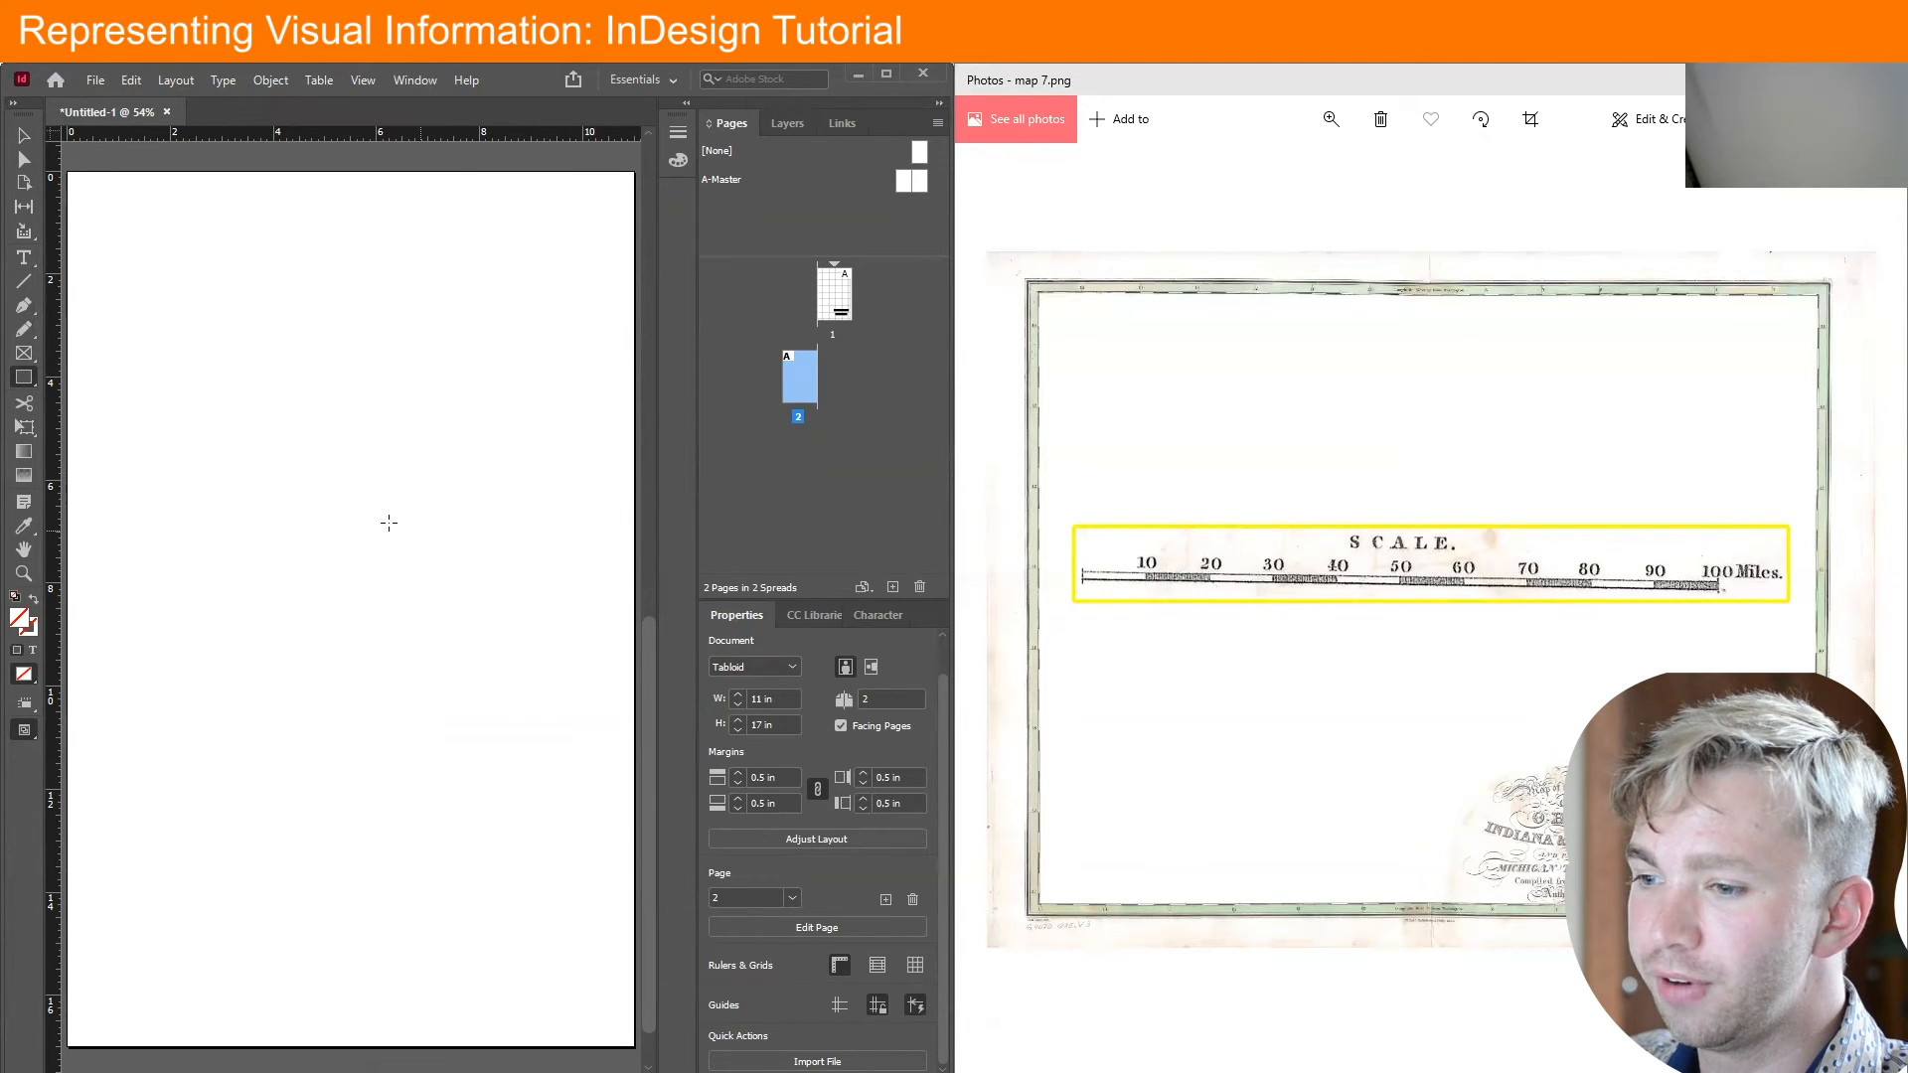
left_click_drag(223, 507, 298, 527)
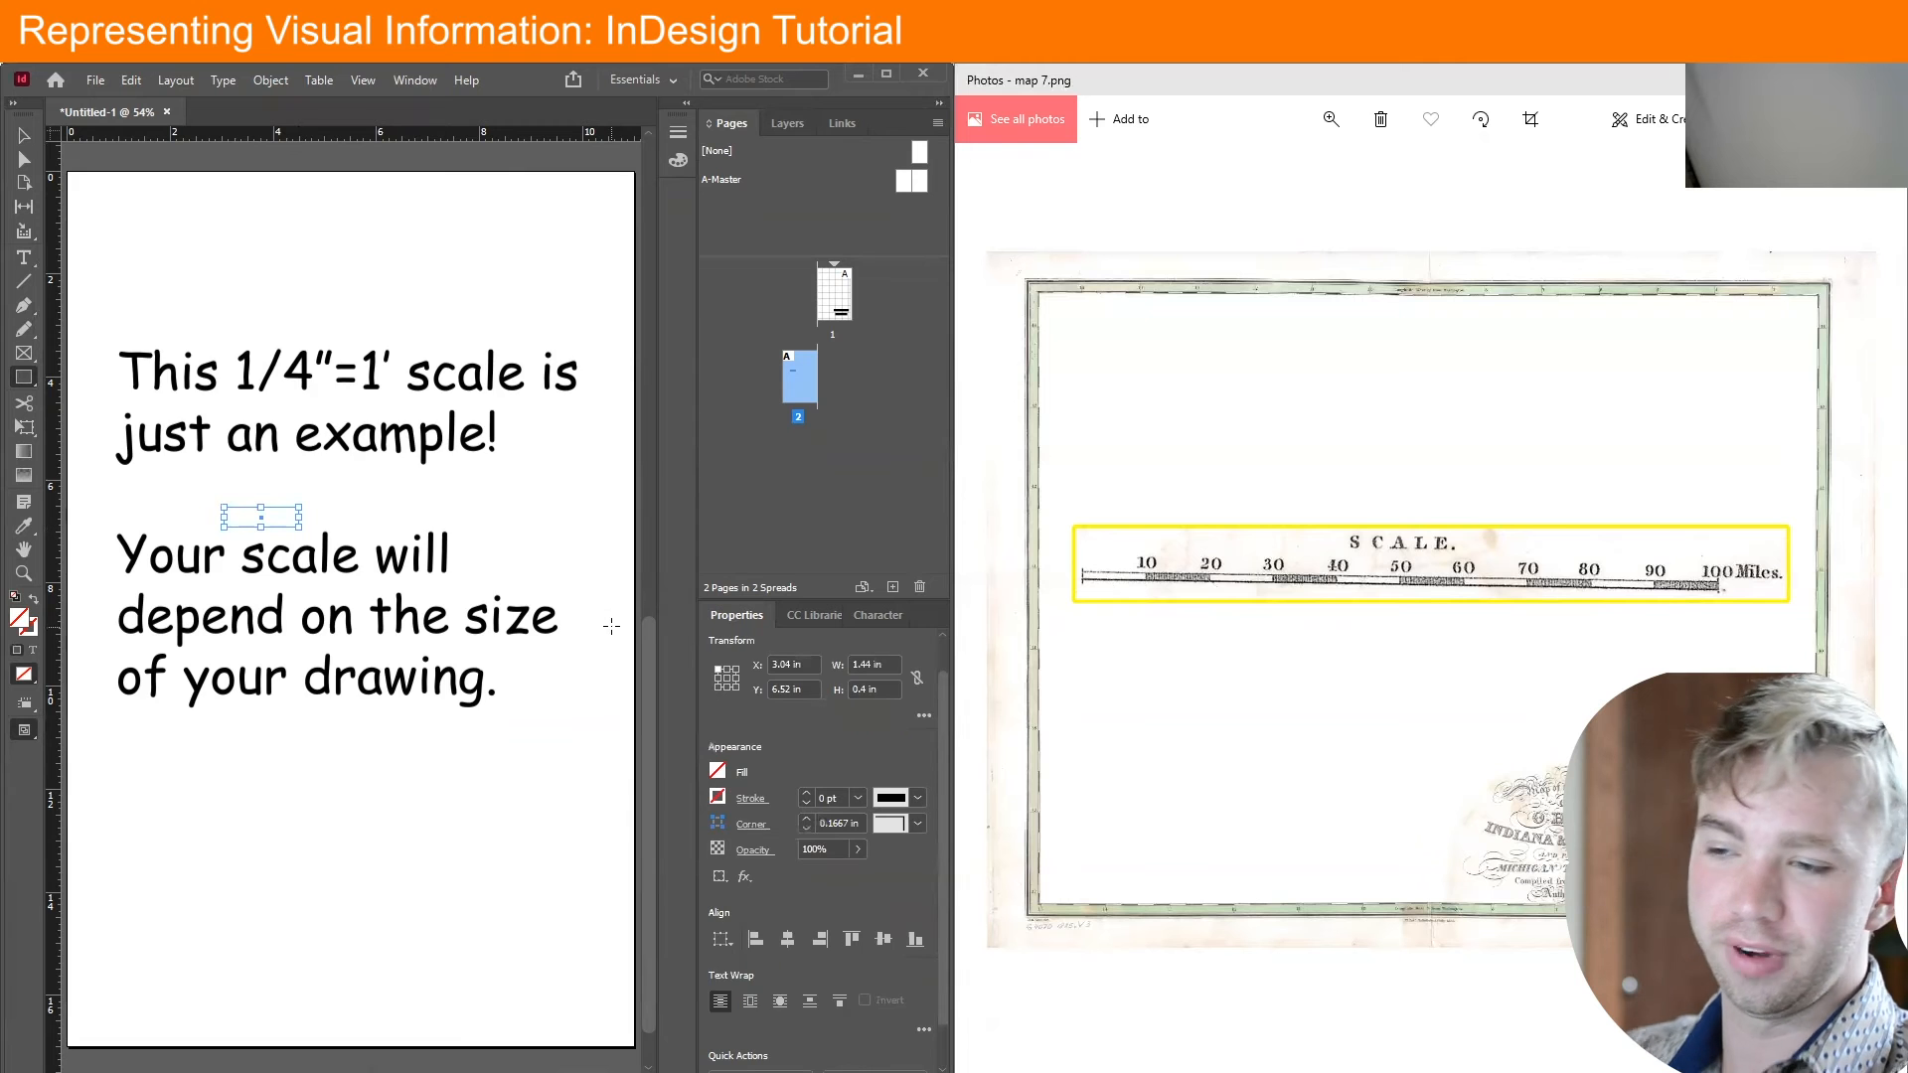
left_click(873, 664)
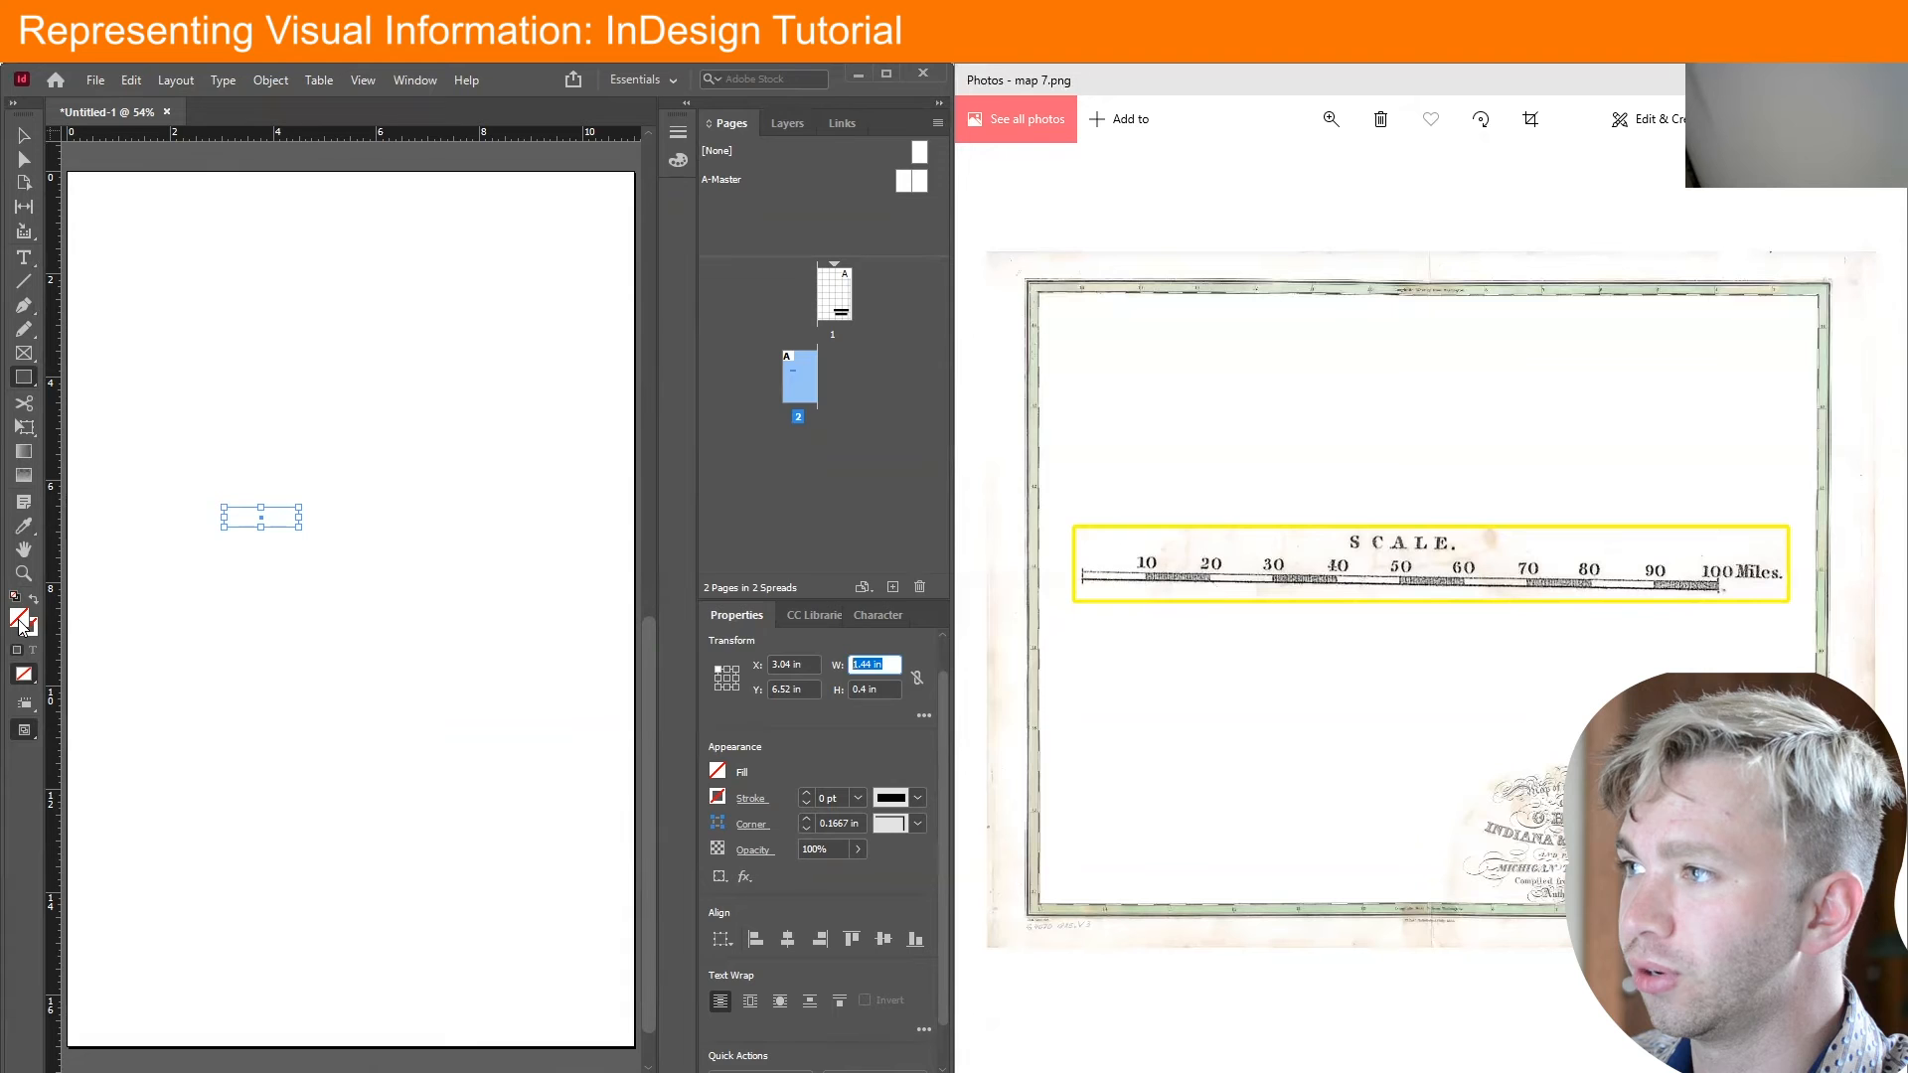
double_click(19, 621)
left_click(1138, 451)
left_click(23, 135)
left_click_drag(243, 515, 248, 542)
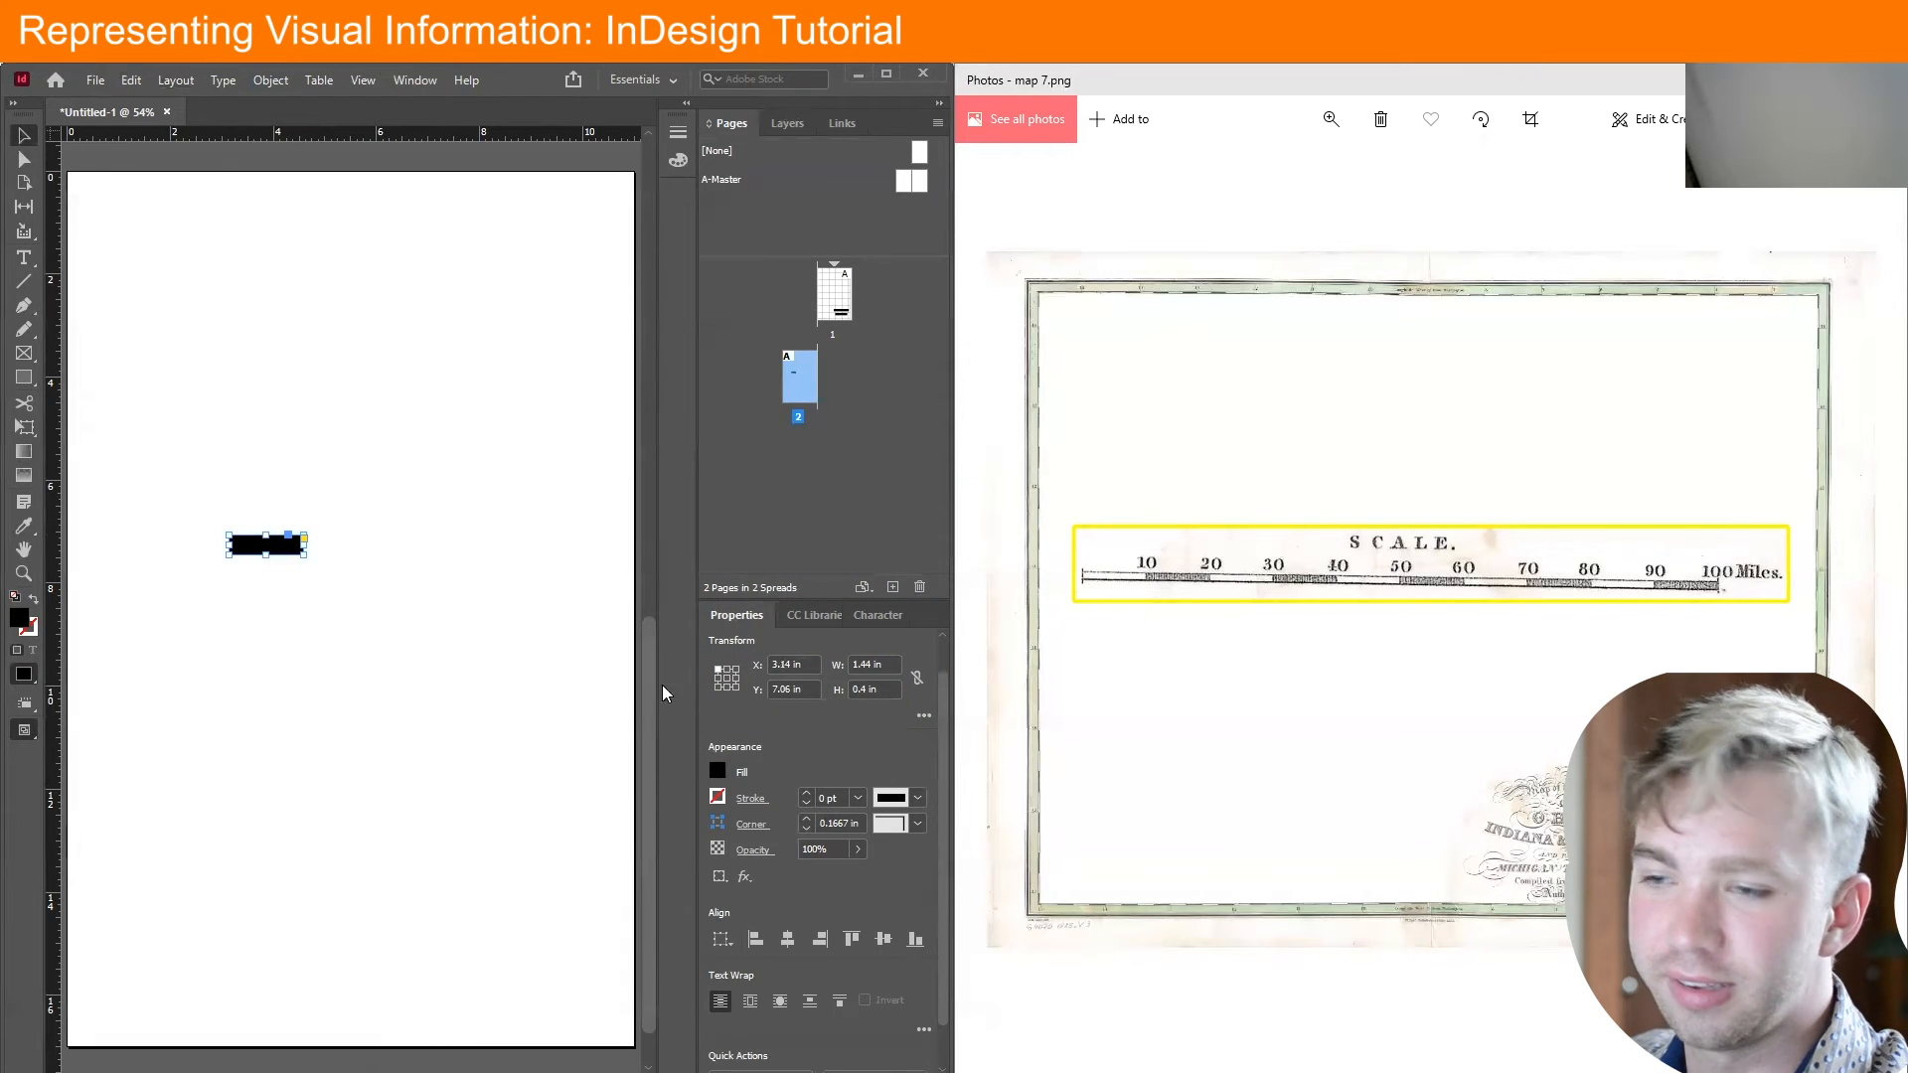
Set the black rectangle's width to 0.25 in and its height to 0.2 in
left_click(891, 665)
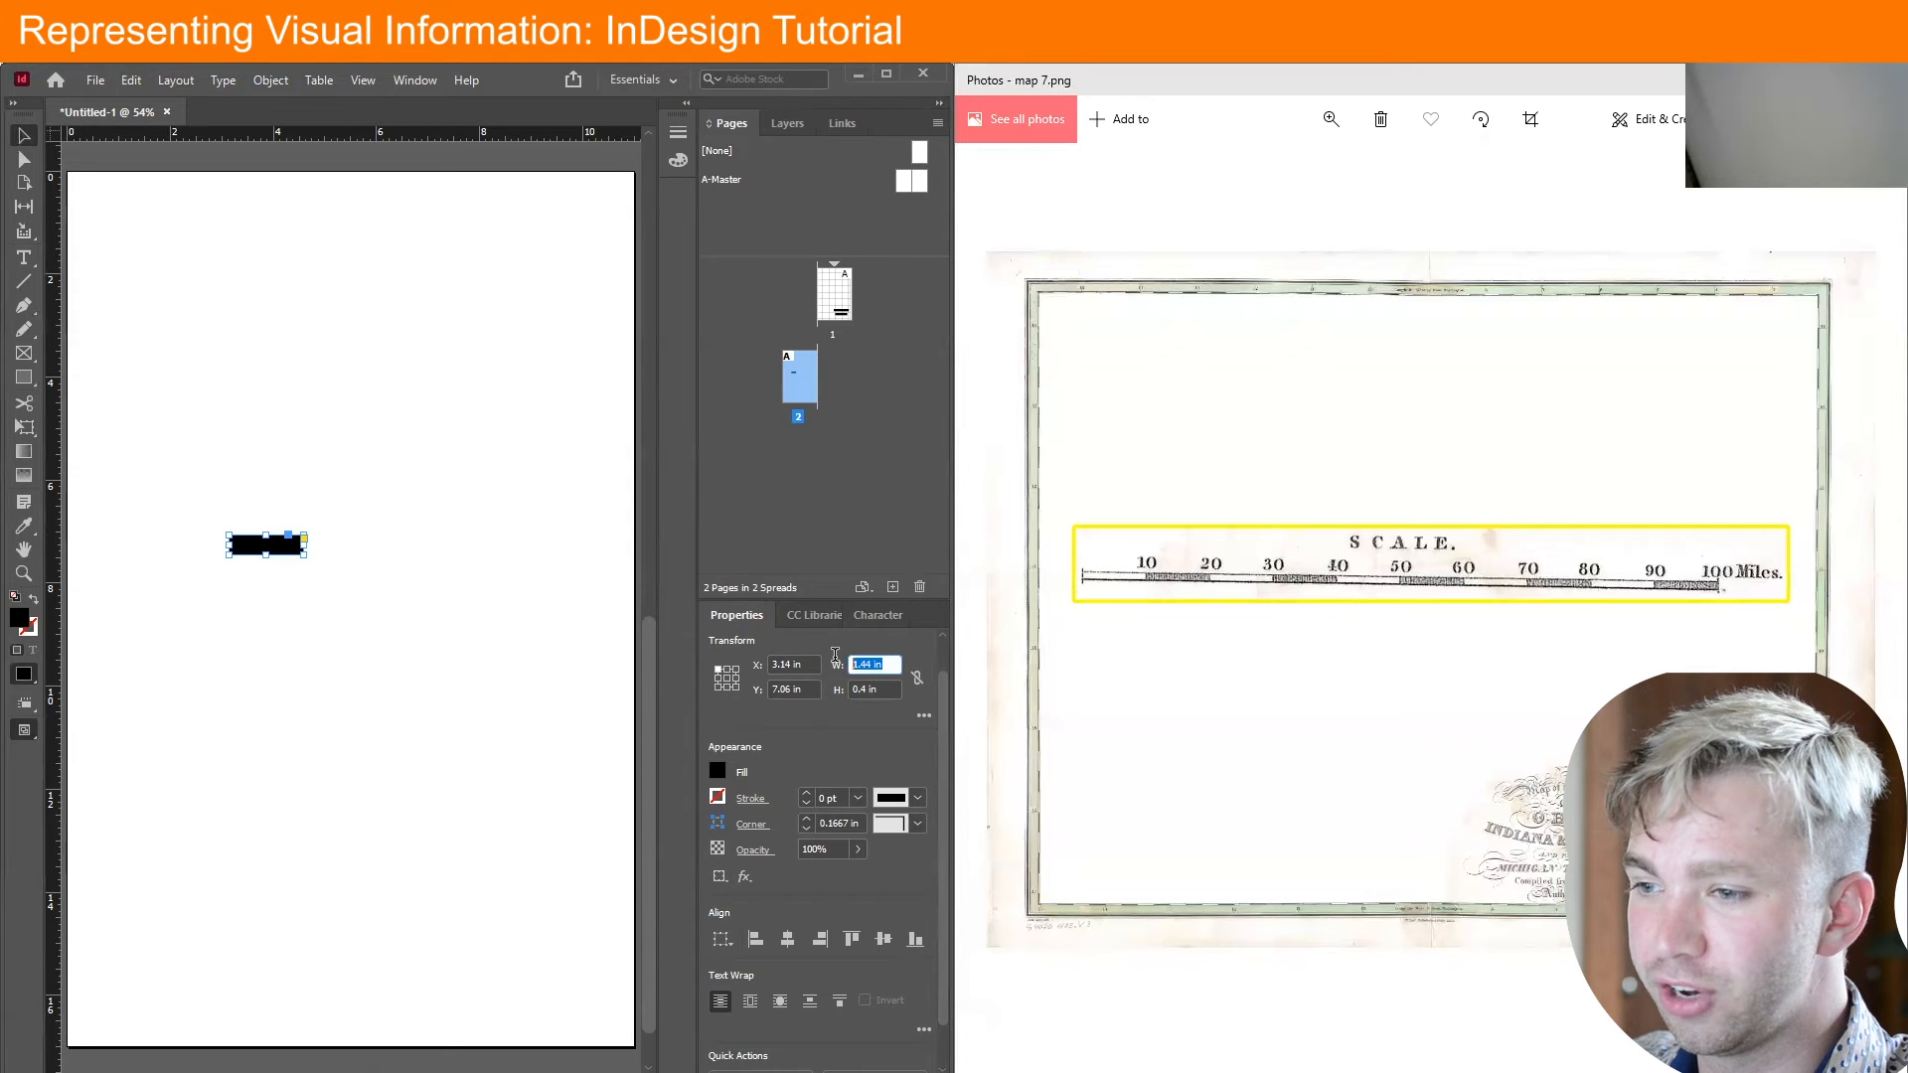
type(".25")
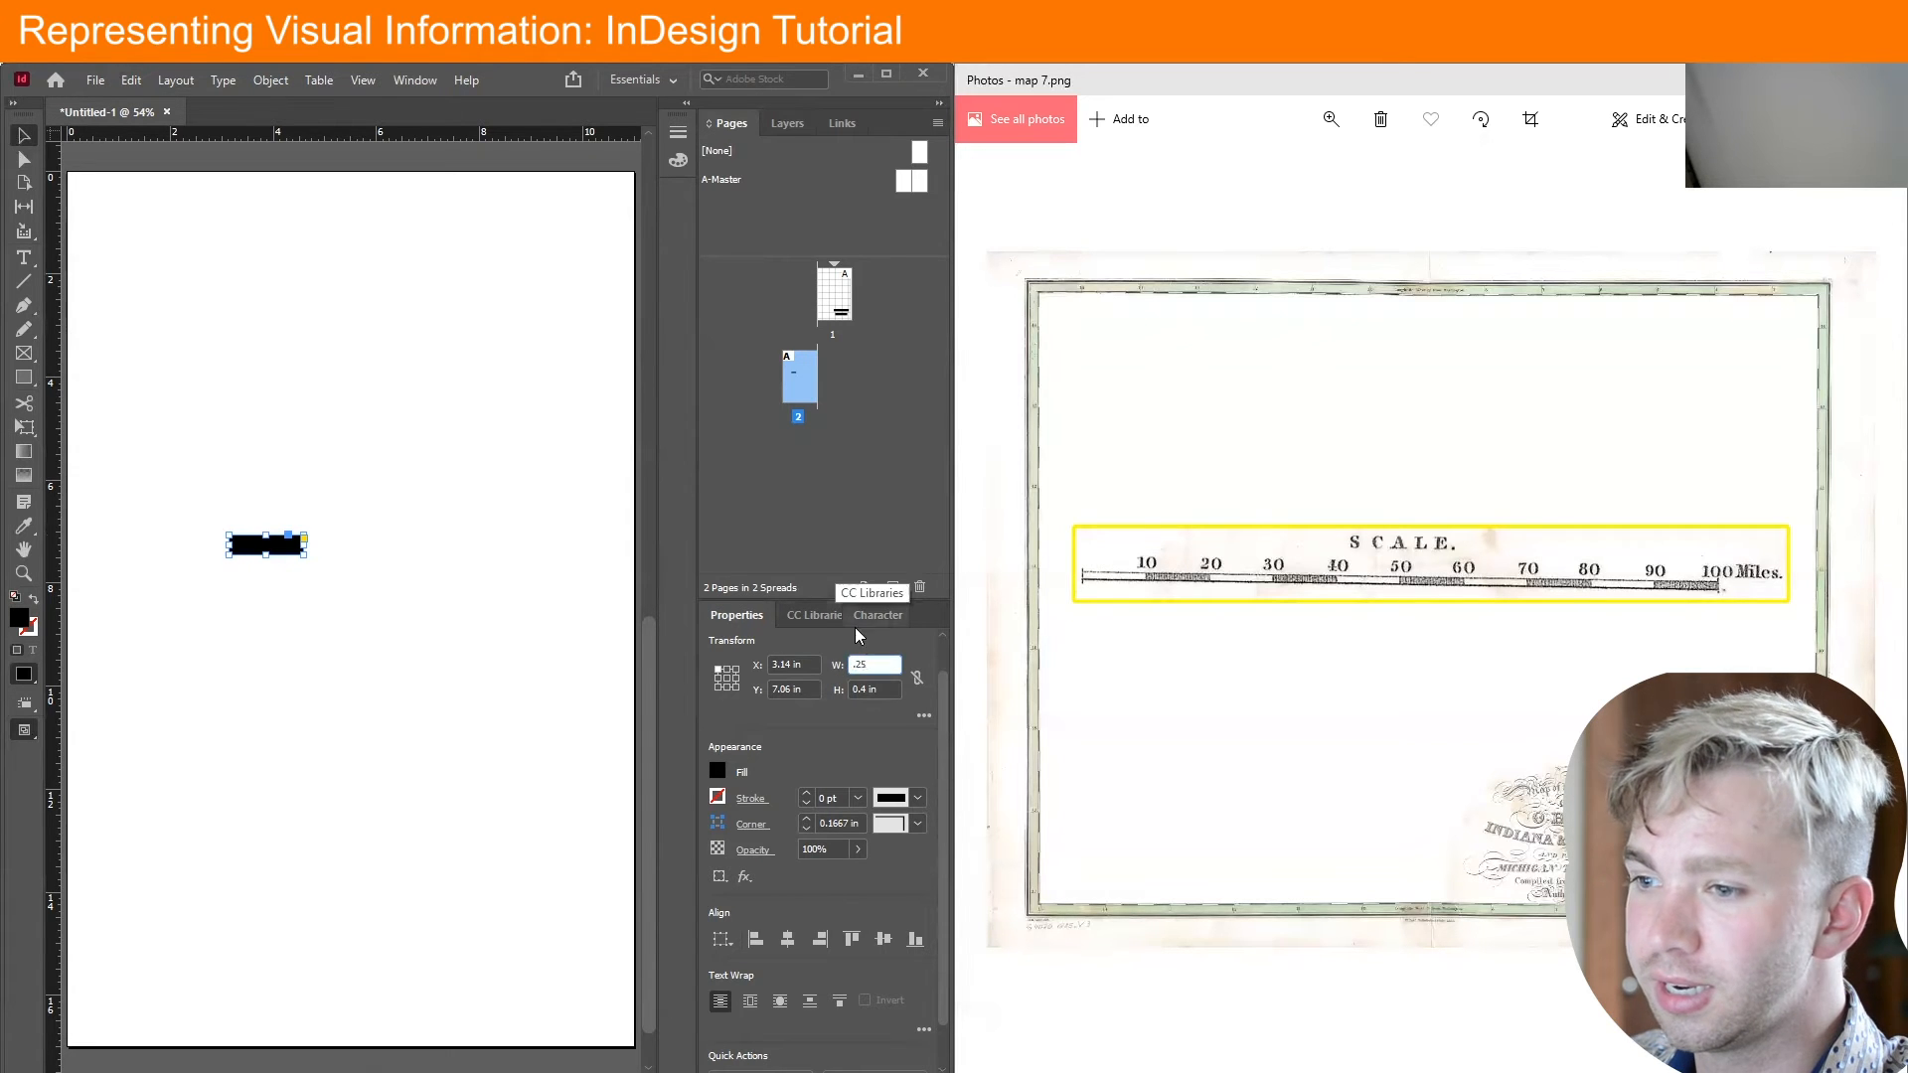
key("Return")
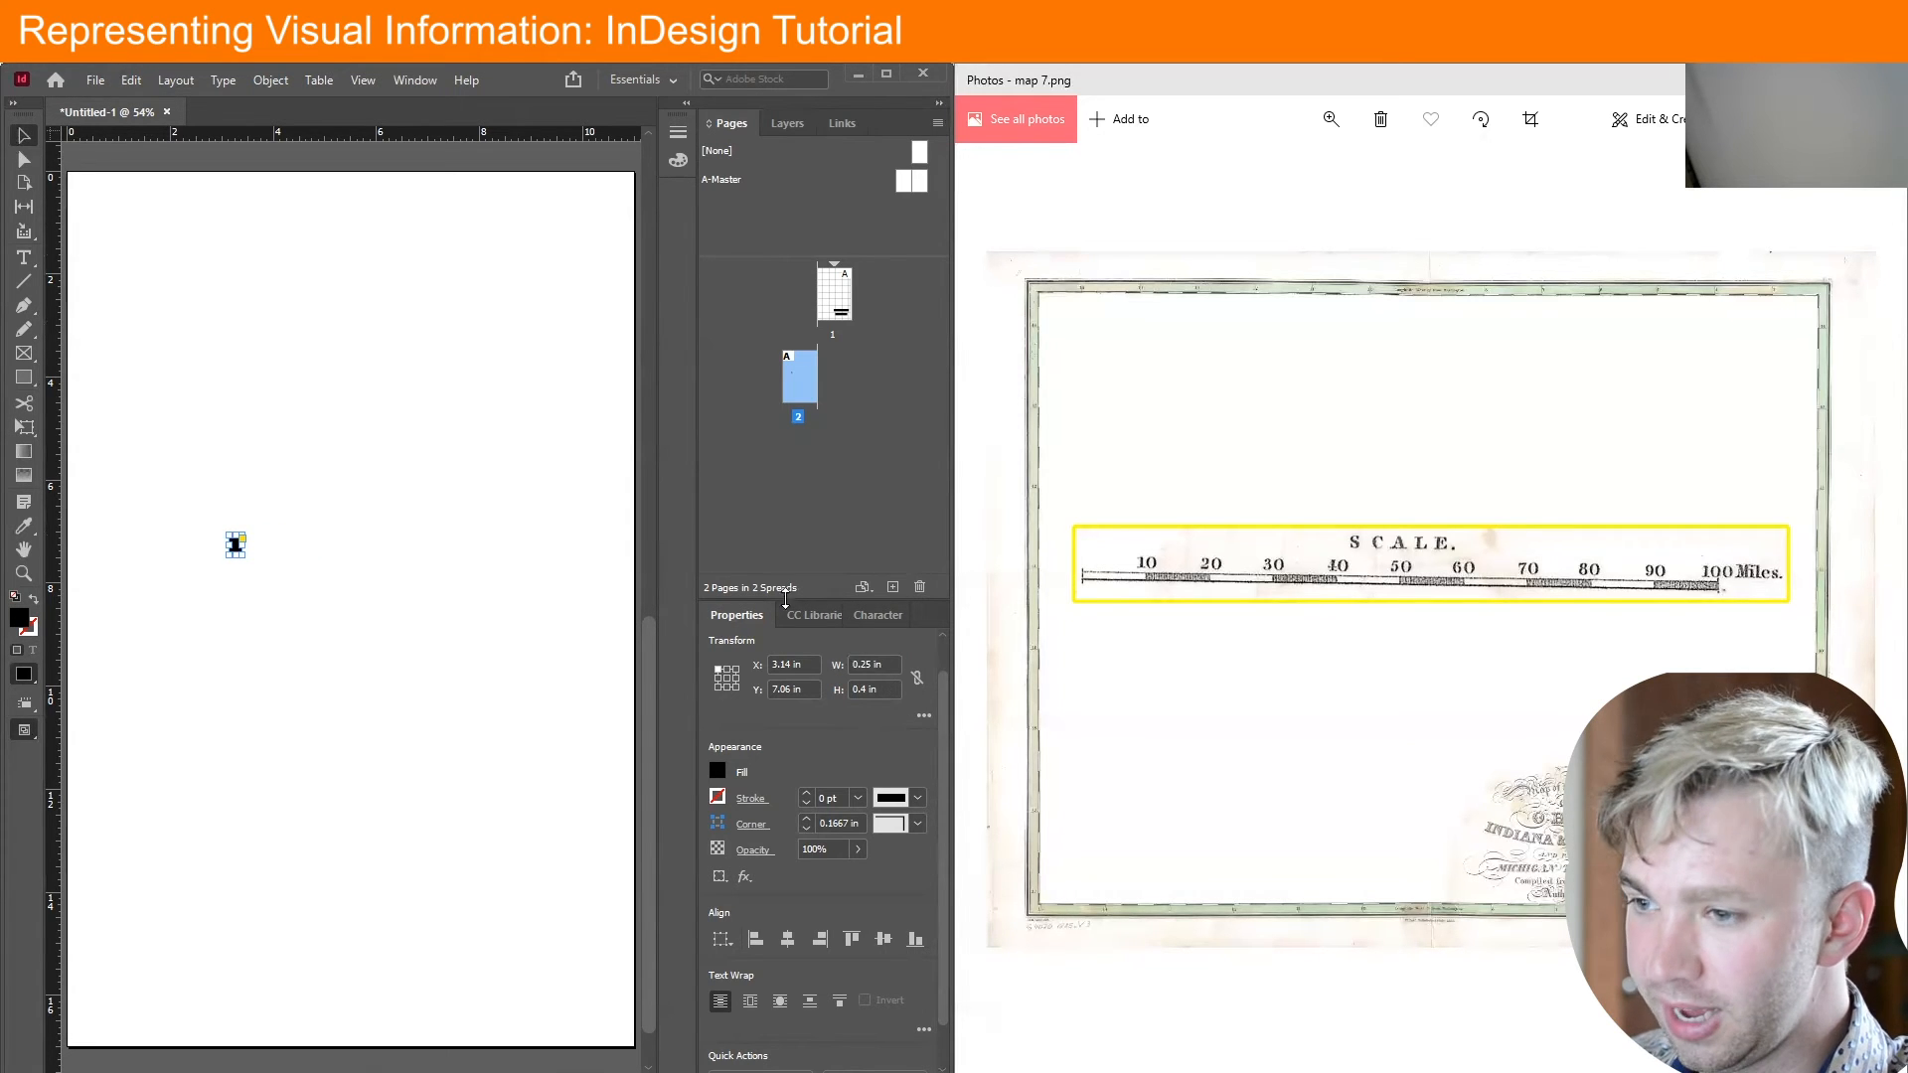
left_click(876, 690)
key("BackSpace")
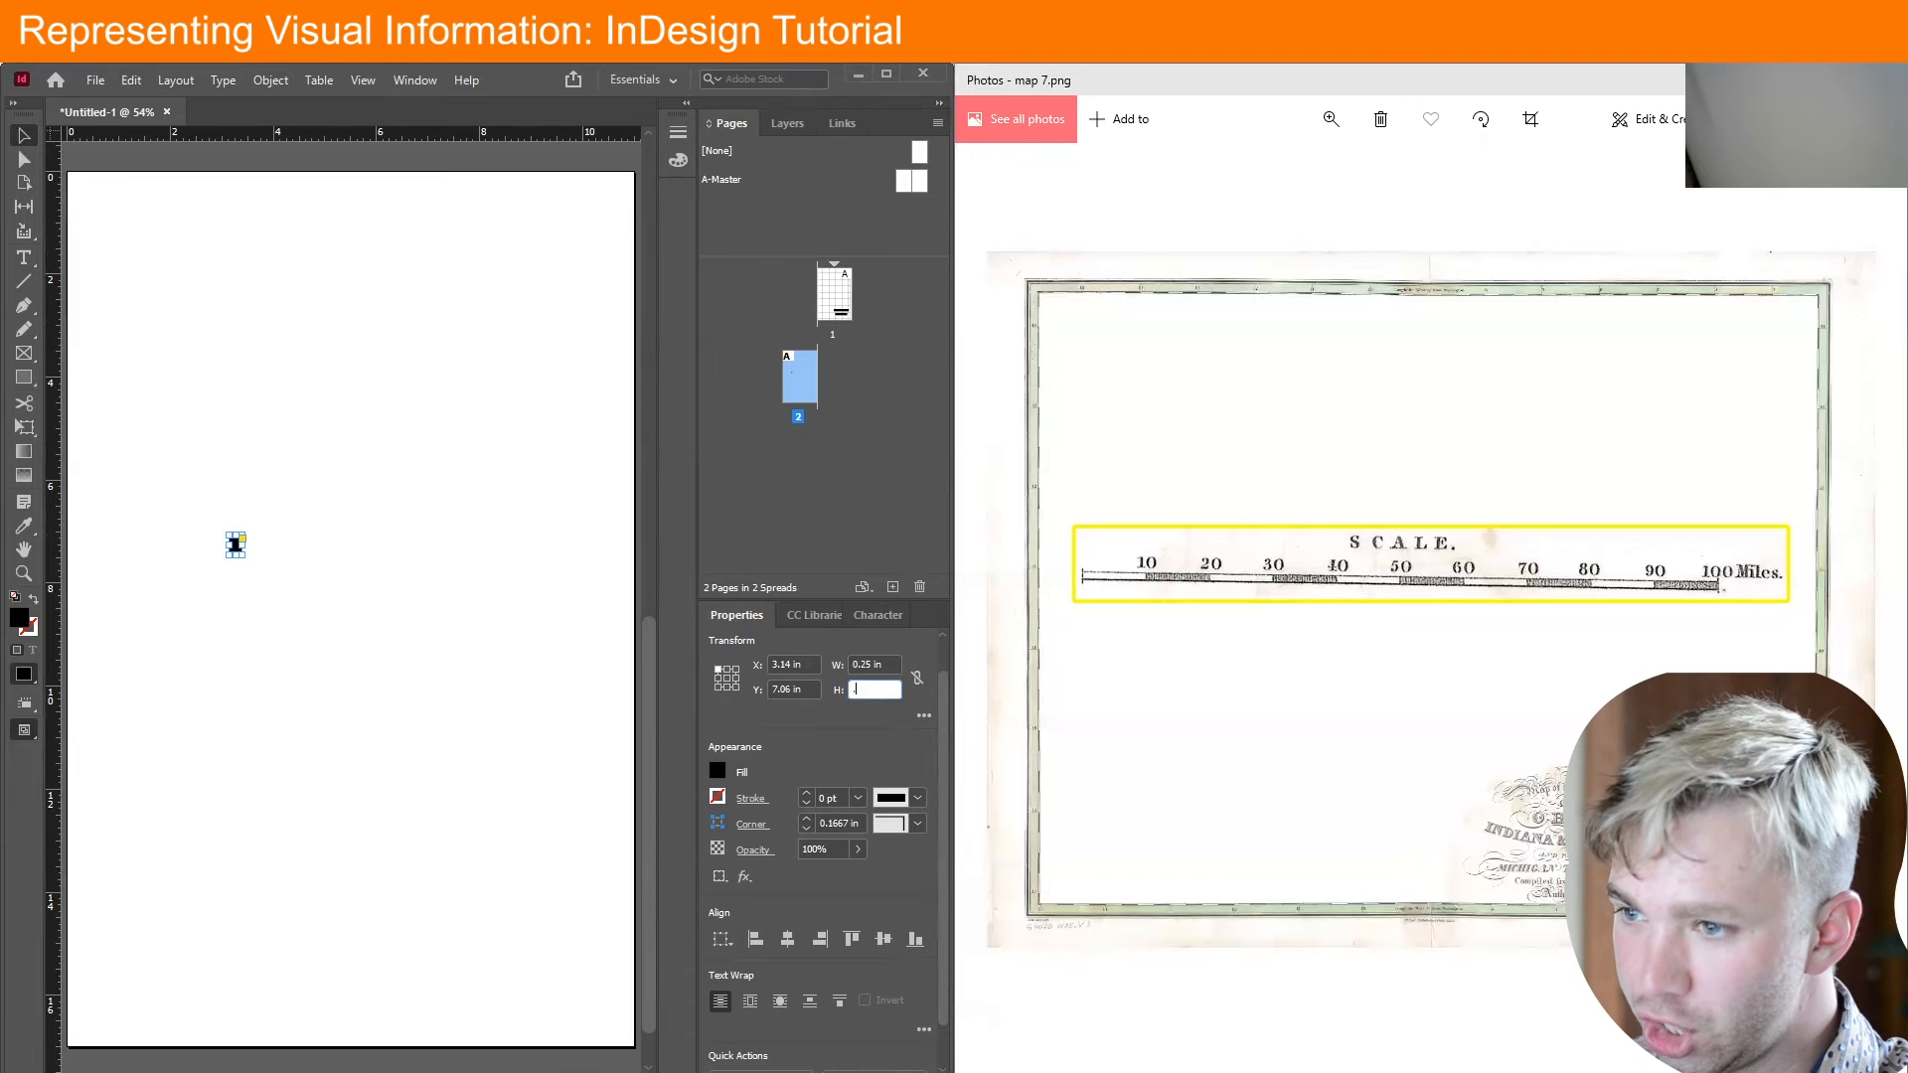
key("Return")
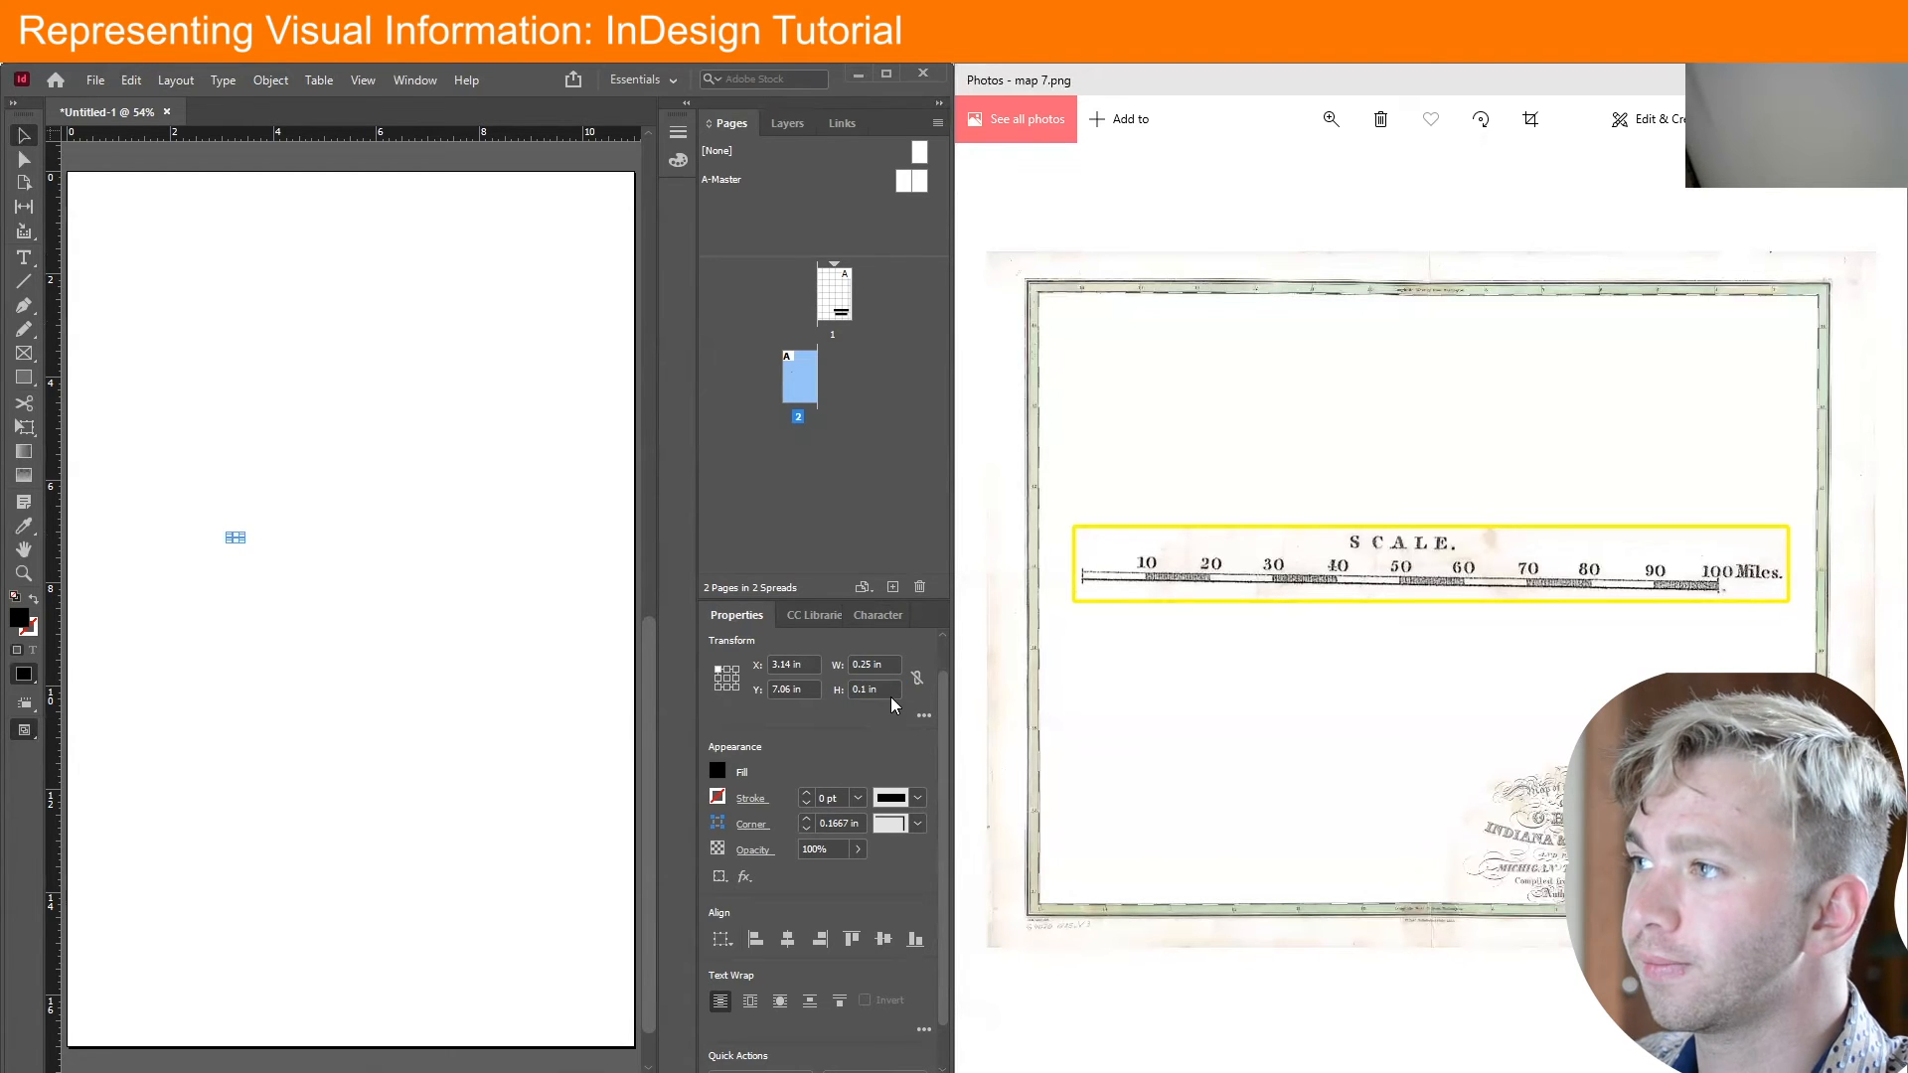
type("2")
key("Return")
Duplicate the small black rectangle side by side to form a row of five adjoining segments
left_click(241, 646)
key("z")
left_click(245, 562)
left_click(346, 636)
key("h")
left_click_drag(345, 656, 288, 566)
left_click(24, 135)
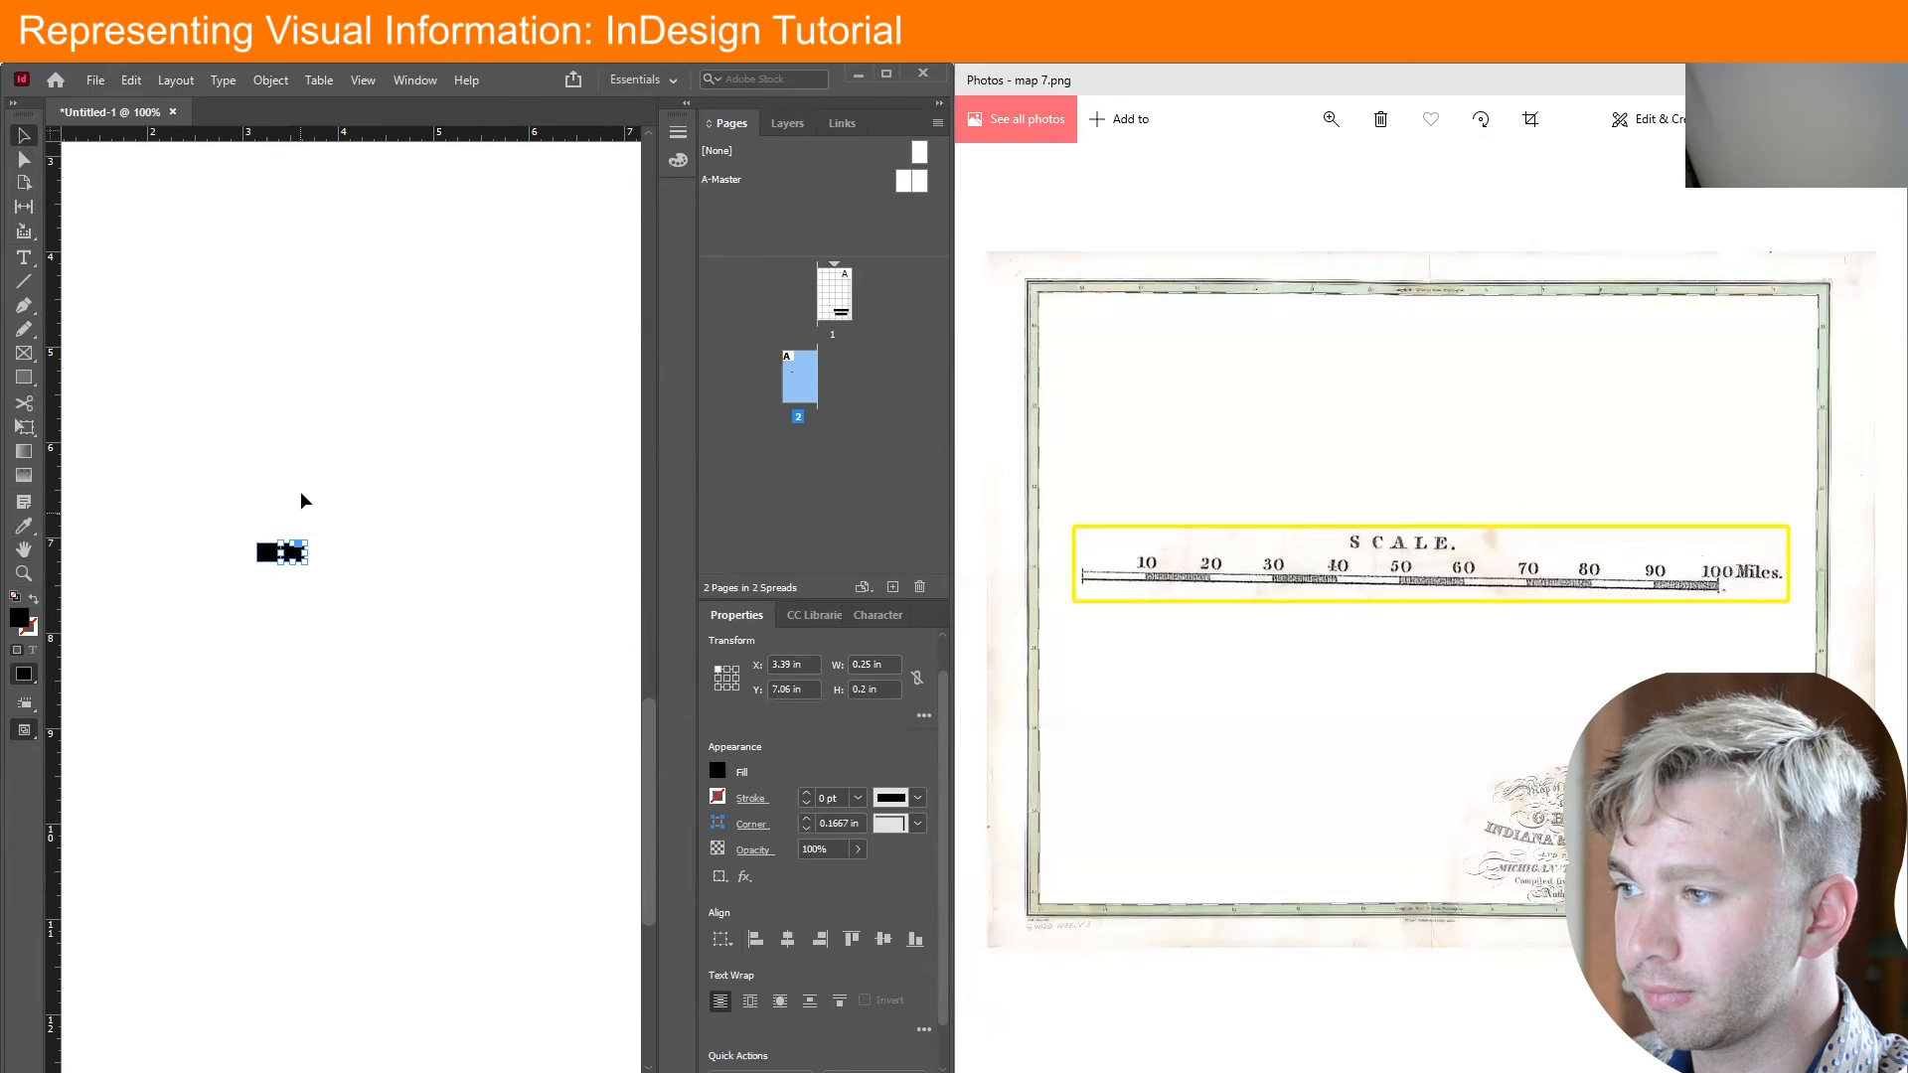
left_click(300, 487)
left_click(288, 557)
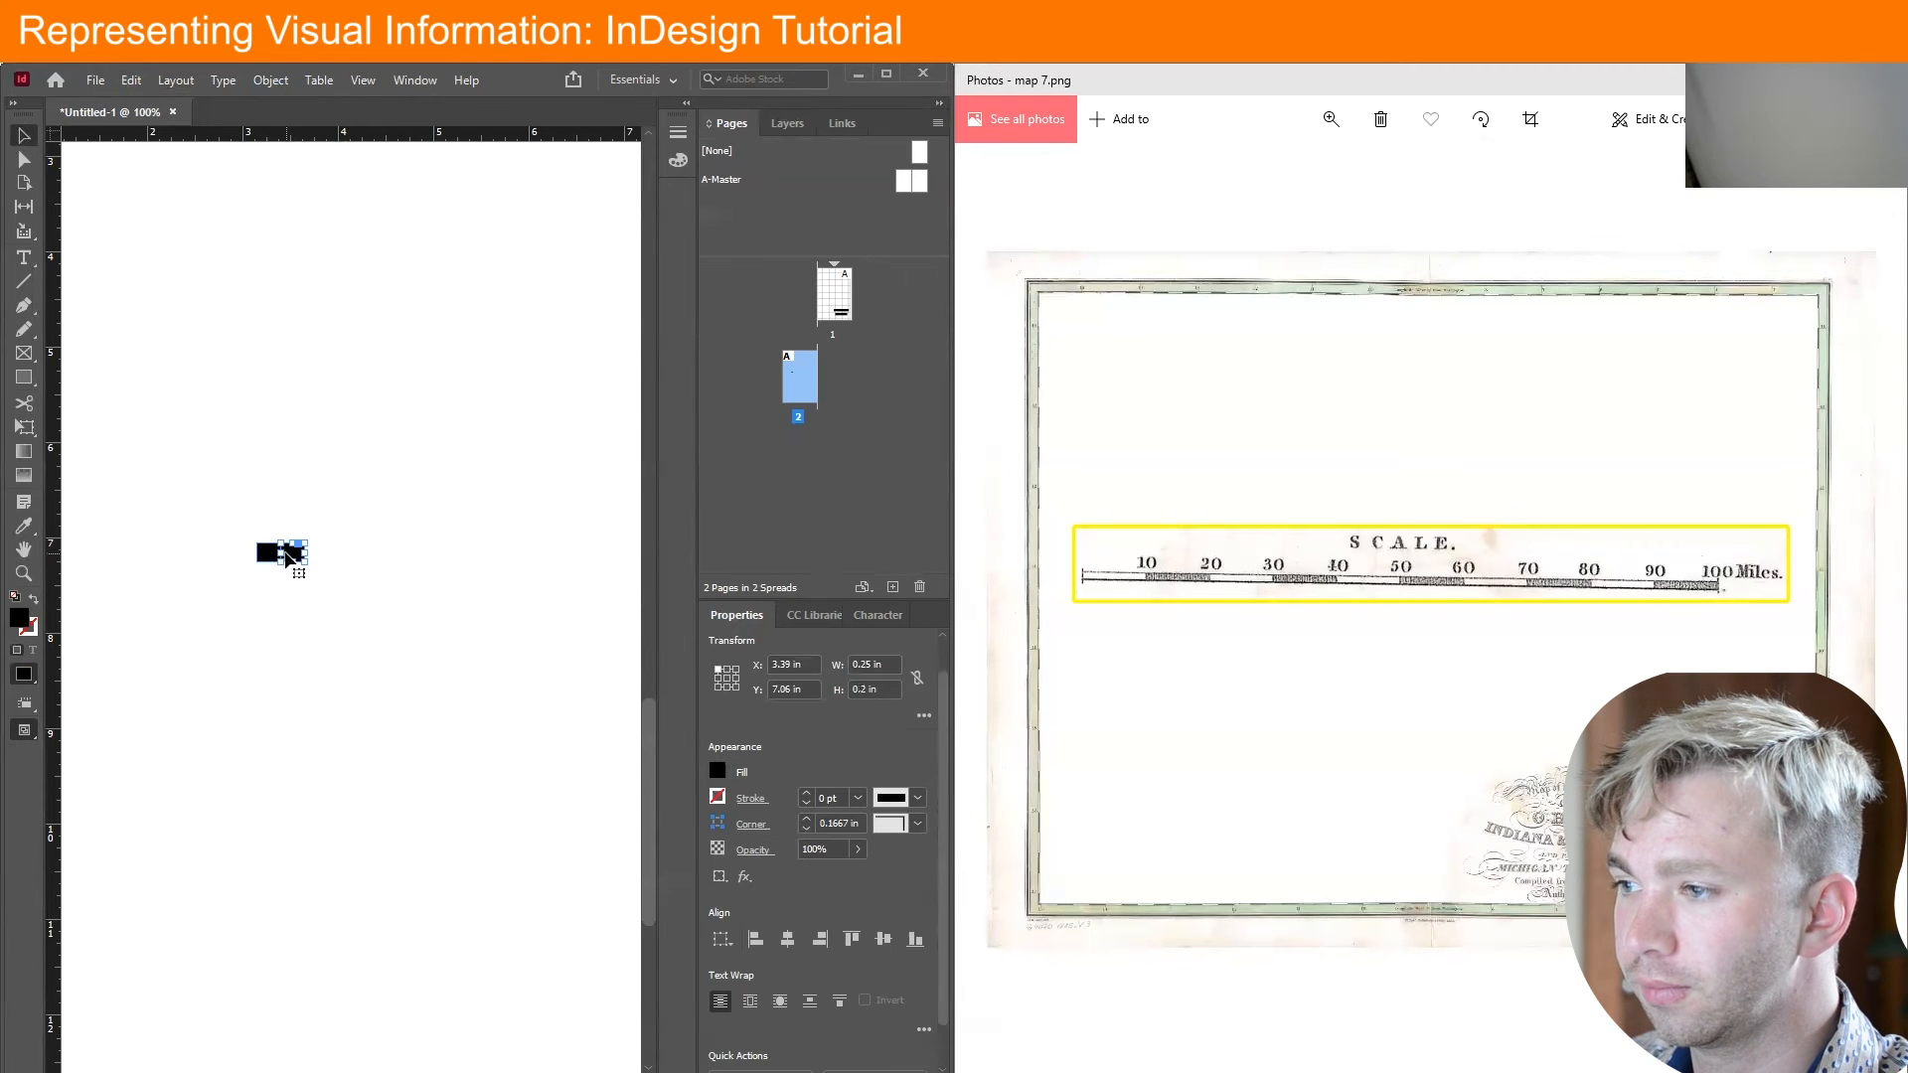
left_click_drag(291, 557, 363, 556)
left_click(283, 531)
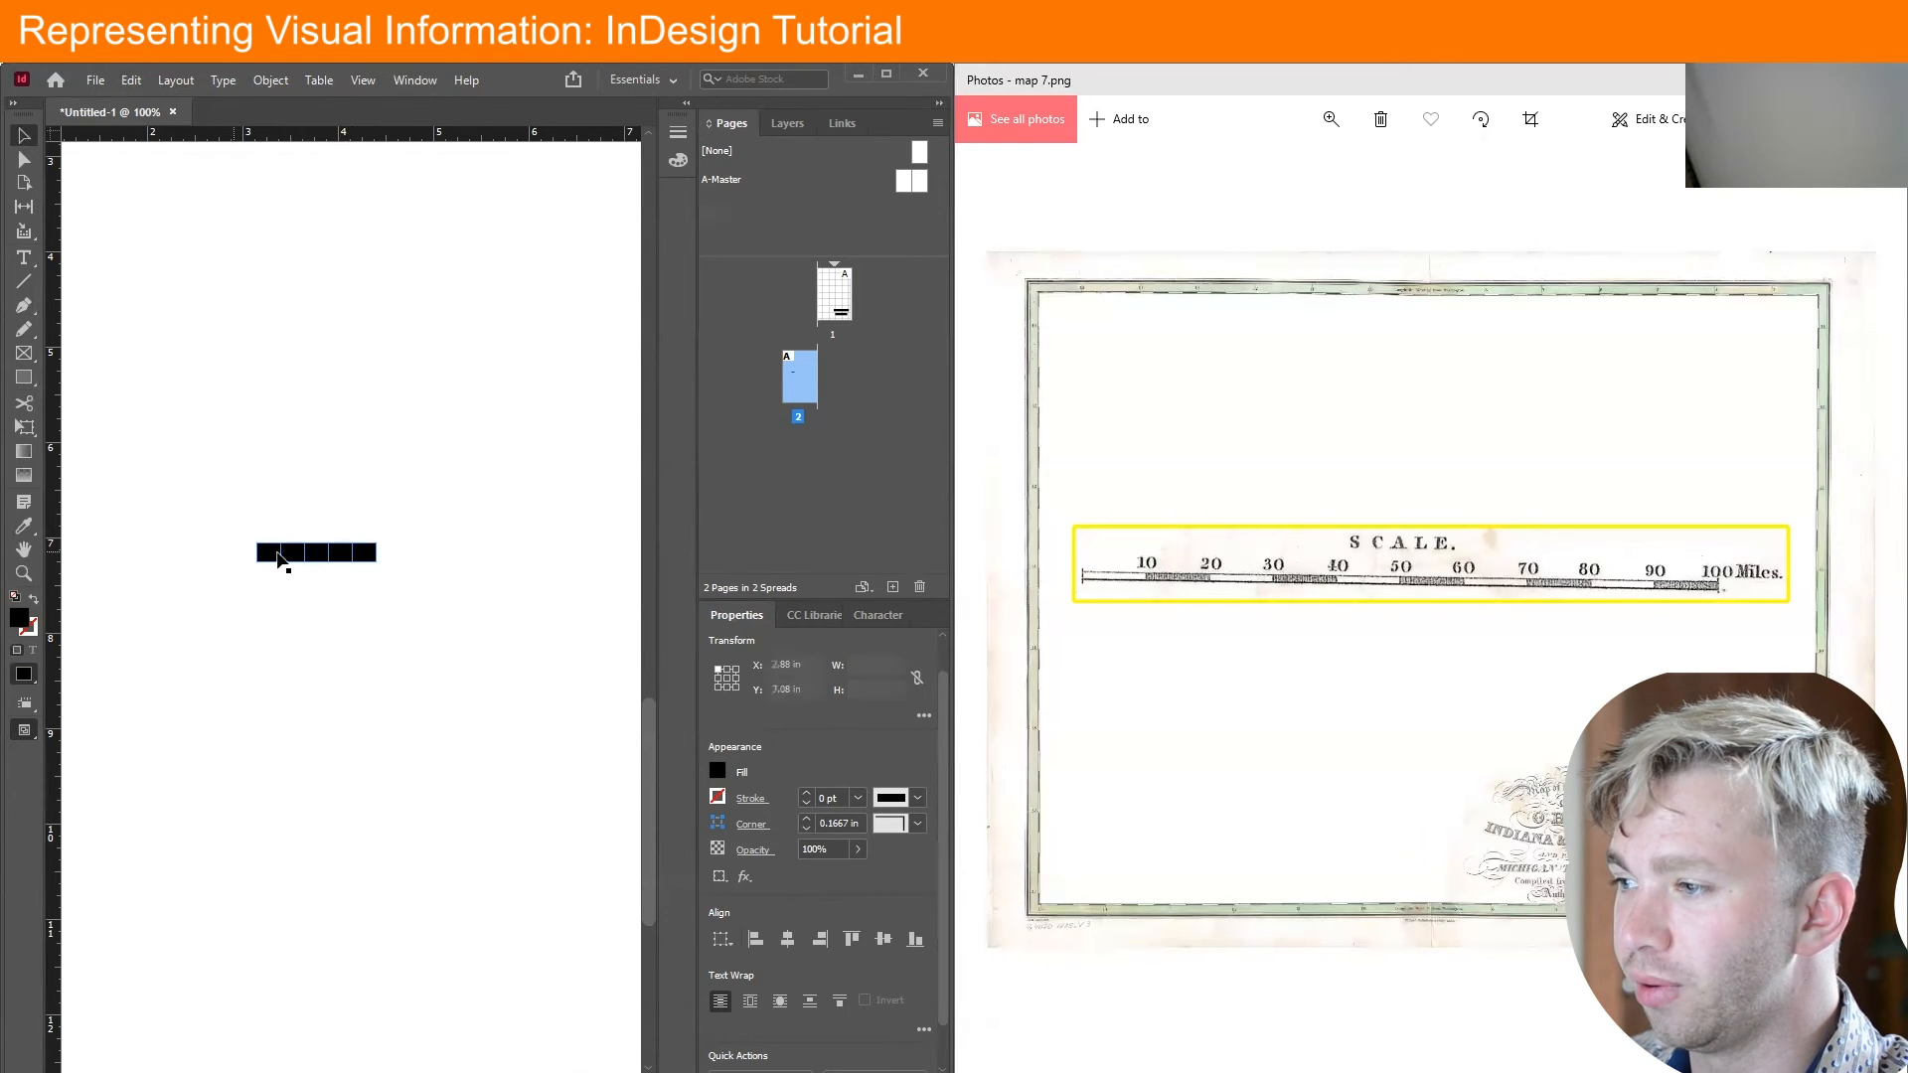
Fill the first, third and fifth segments of the scale bar row with white
left_click(266, 556)
left_click(314, 557, "shift")
double_click(20, 619)
left_click_drag(906, 568, 948, 466)
left_click_drag(972, 511, 972, 466)
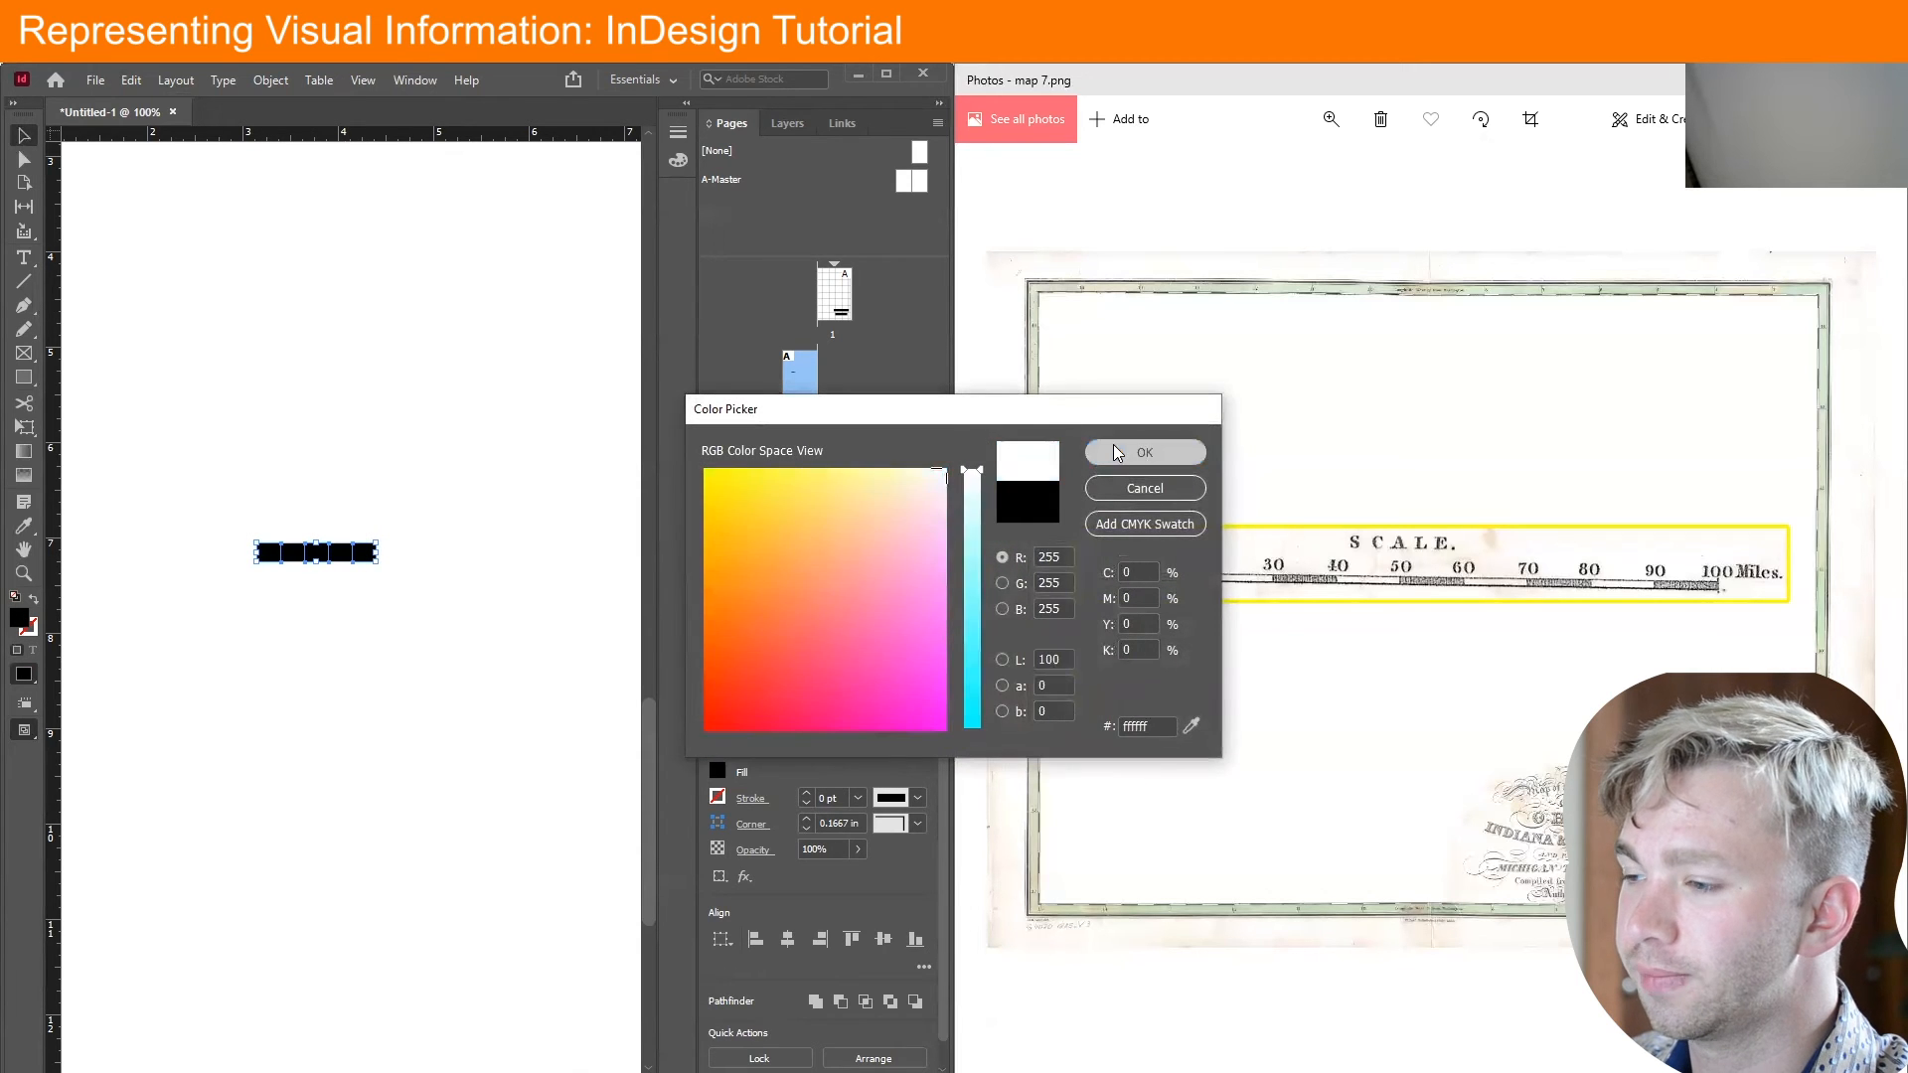
left_click(1117, 453)
left_click(312, 362)
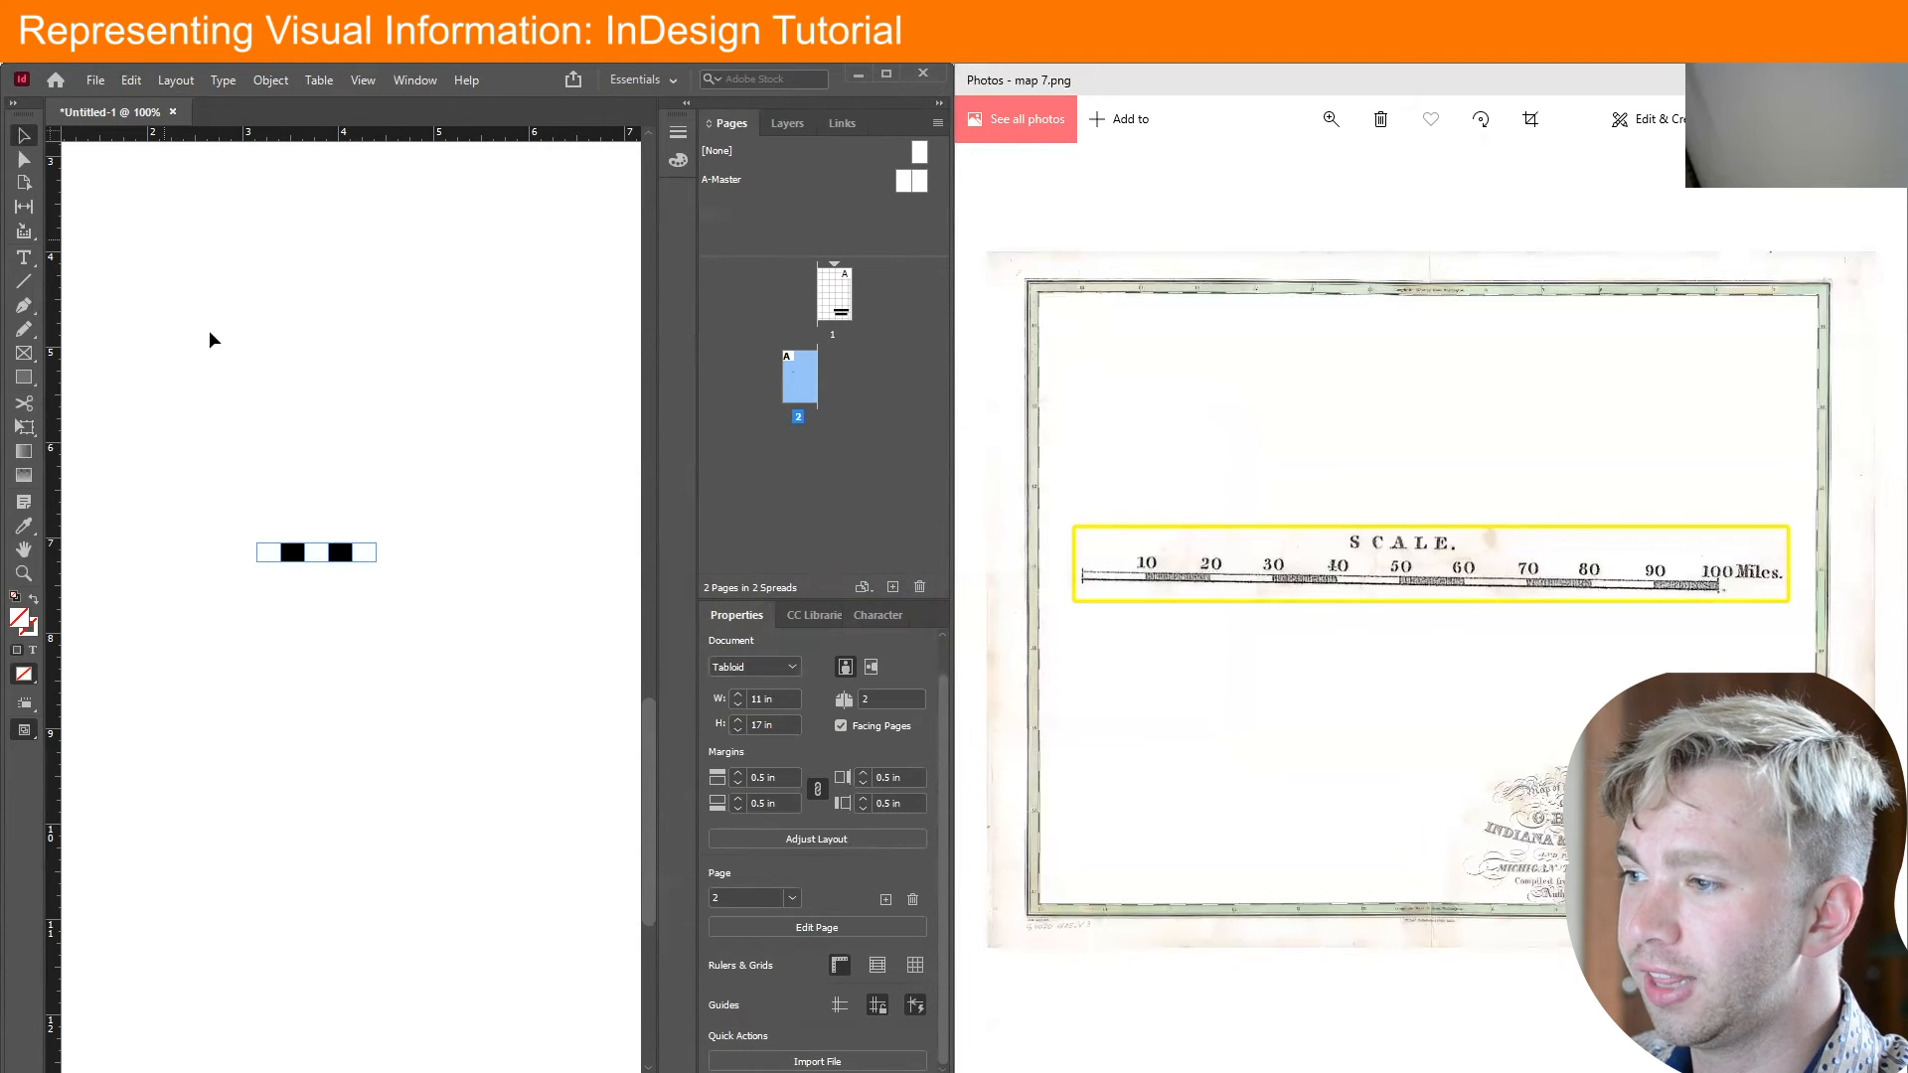
left_click(22, 383)
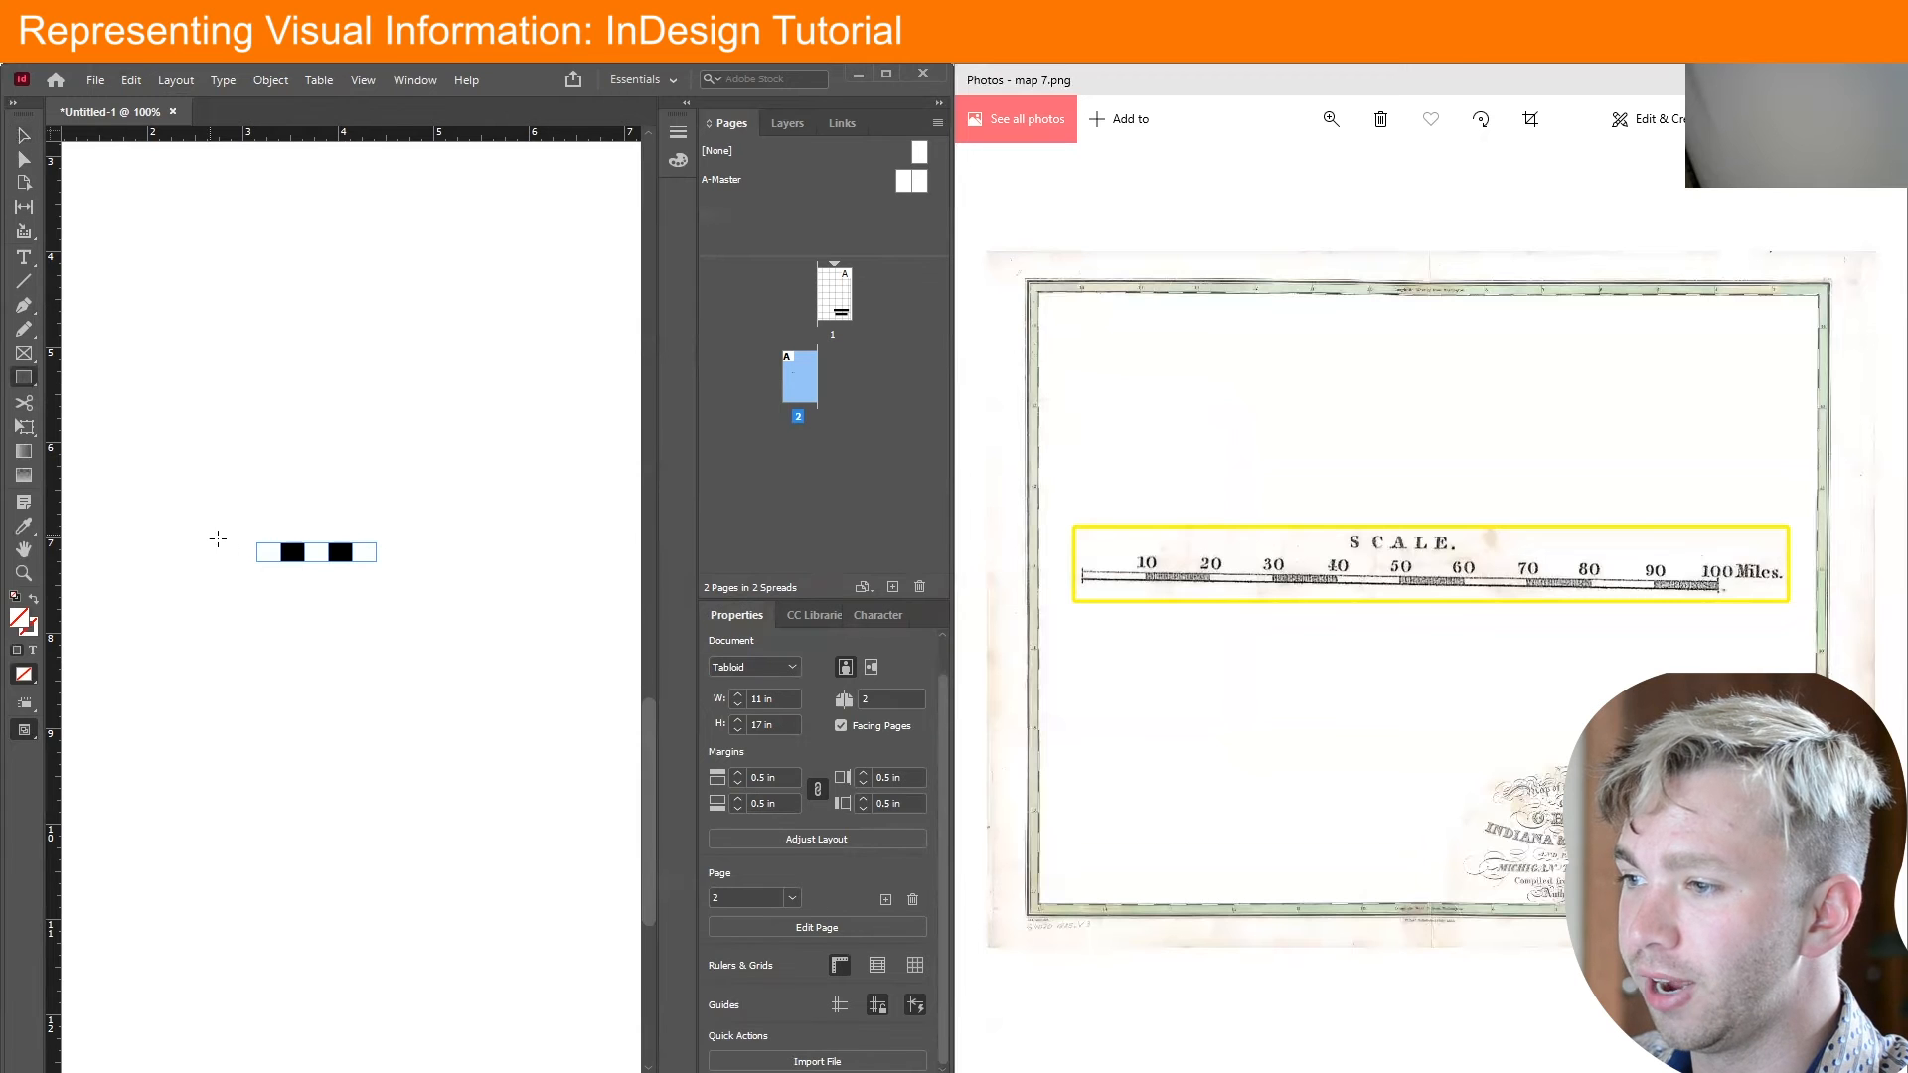
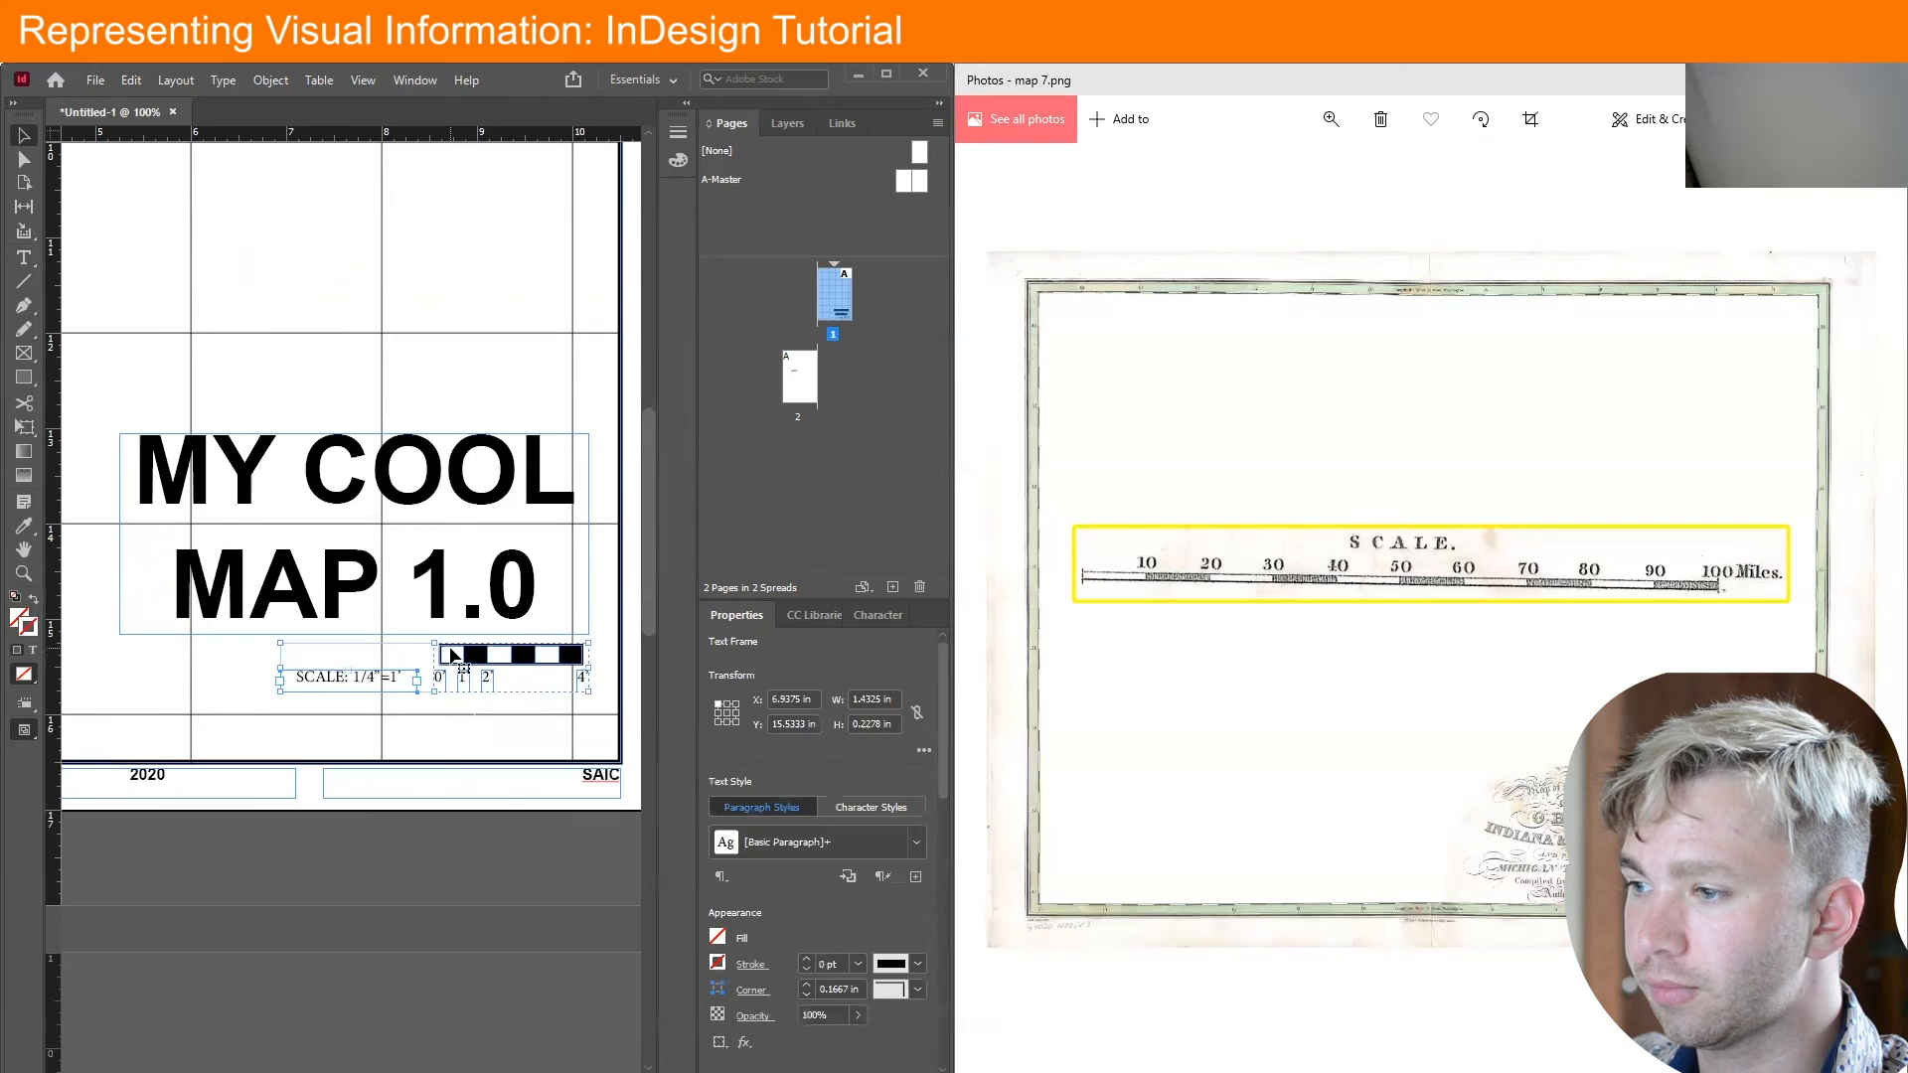
Group the "SCALE: 1/4"=1'" label with the scale bar and its foot labels
left_click(330, 626)
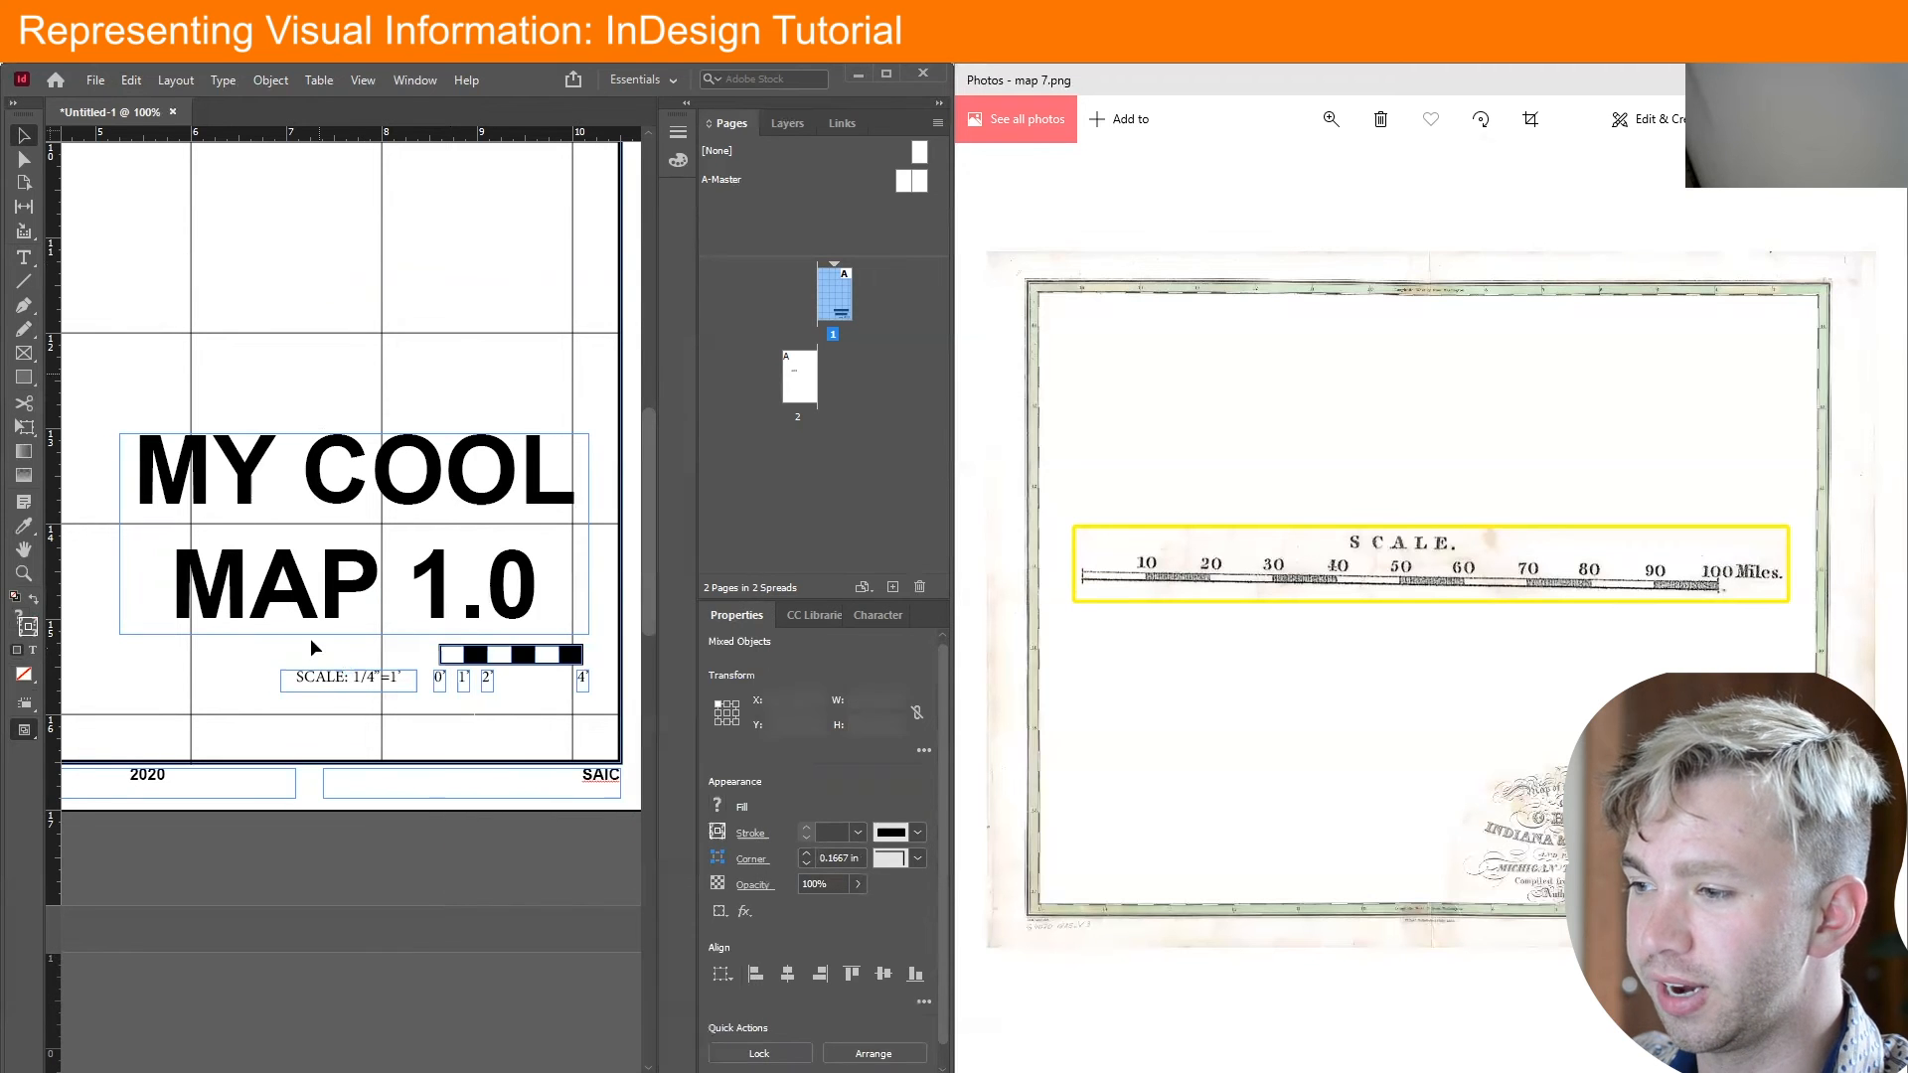
left_click(318, 679)
left_click(484, 663, "shift")
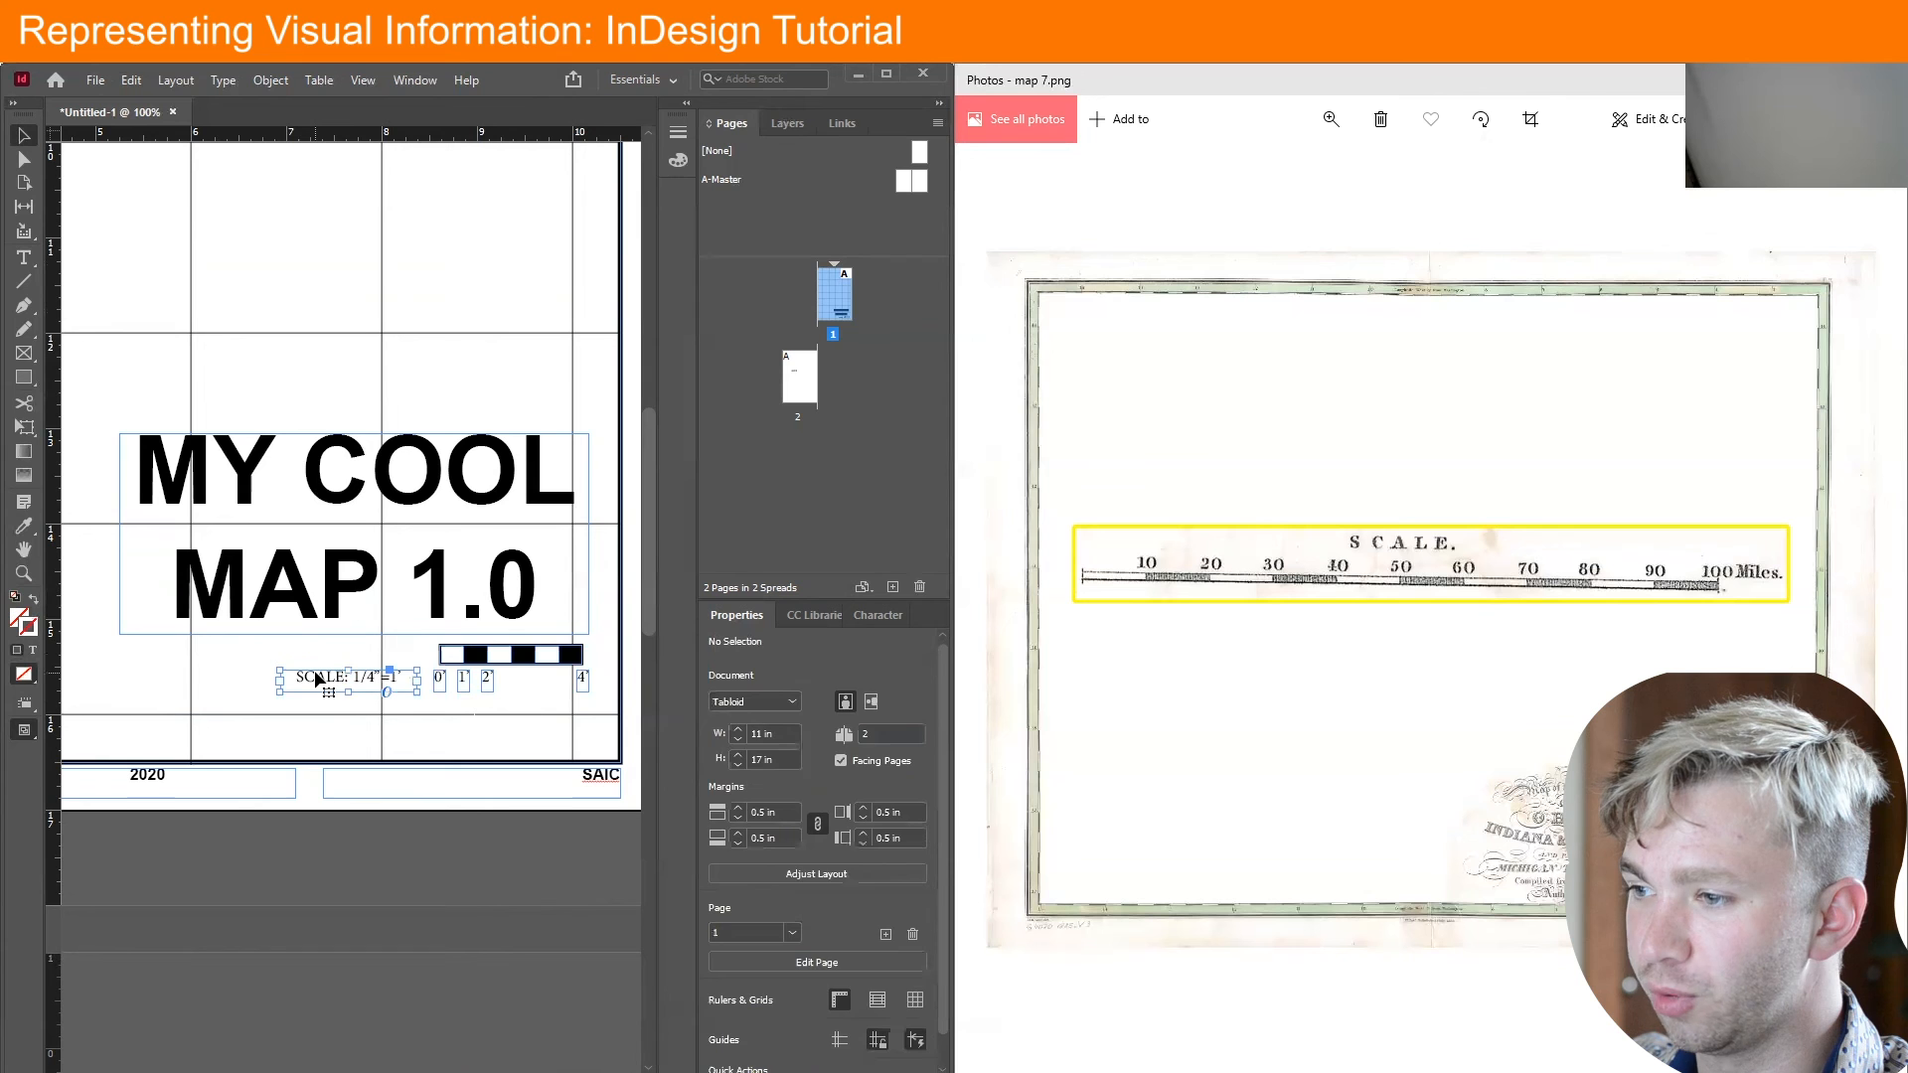
left_click(331, 680)
left_click(462, 668, "shift")
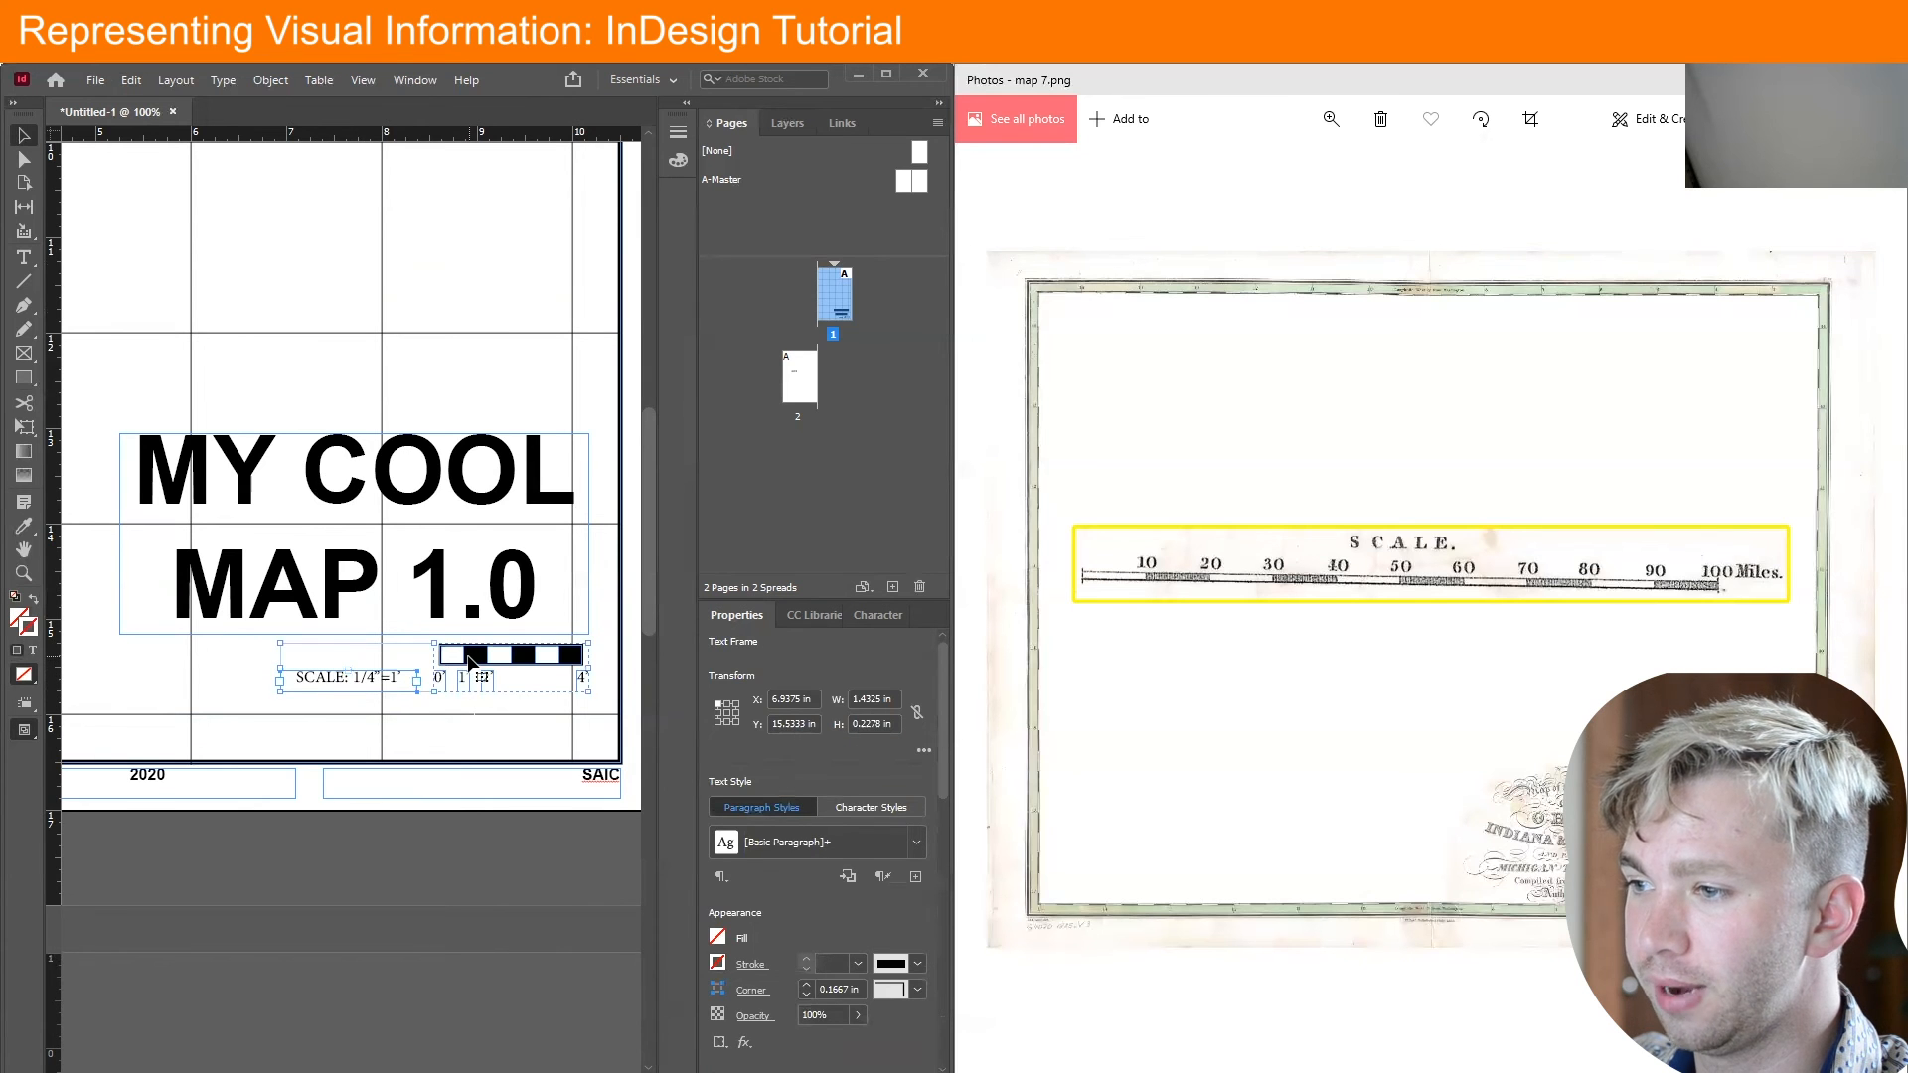
right_click(469, 666)
left_click(516, 736)
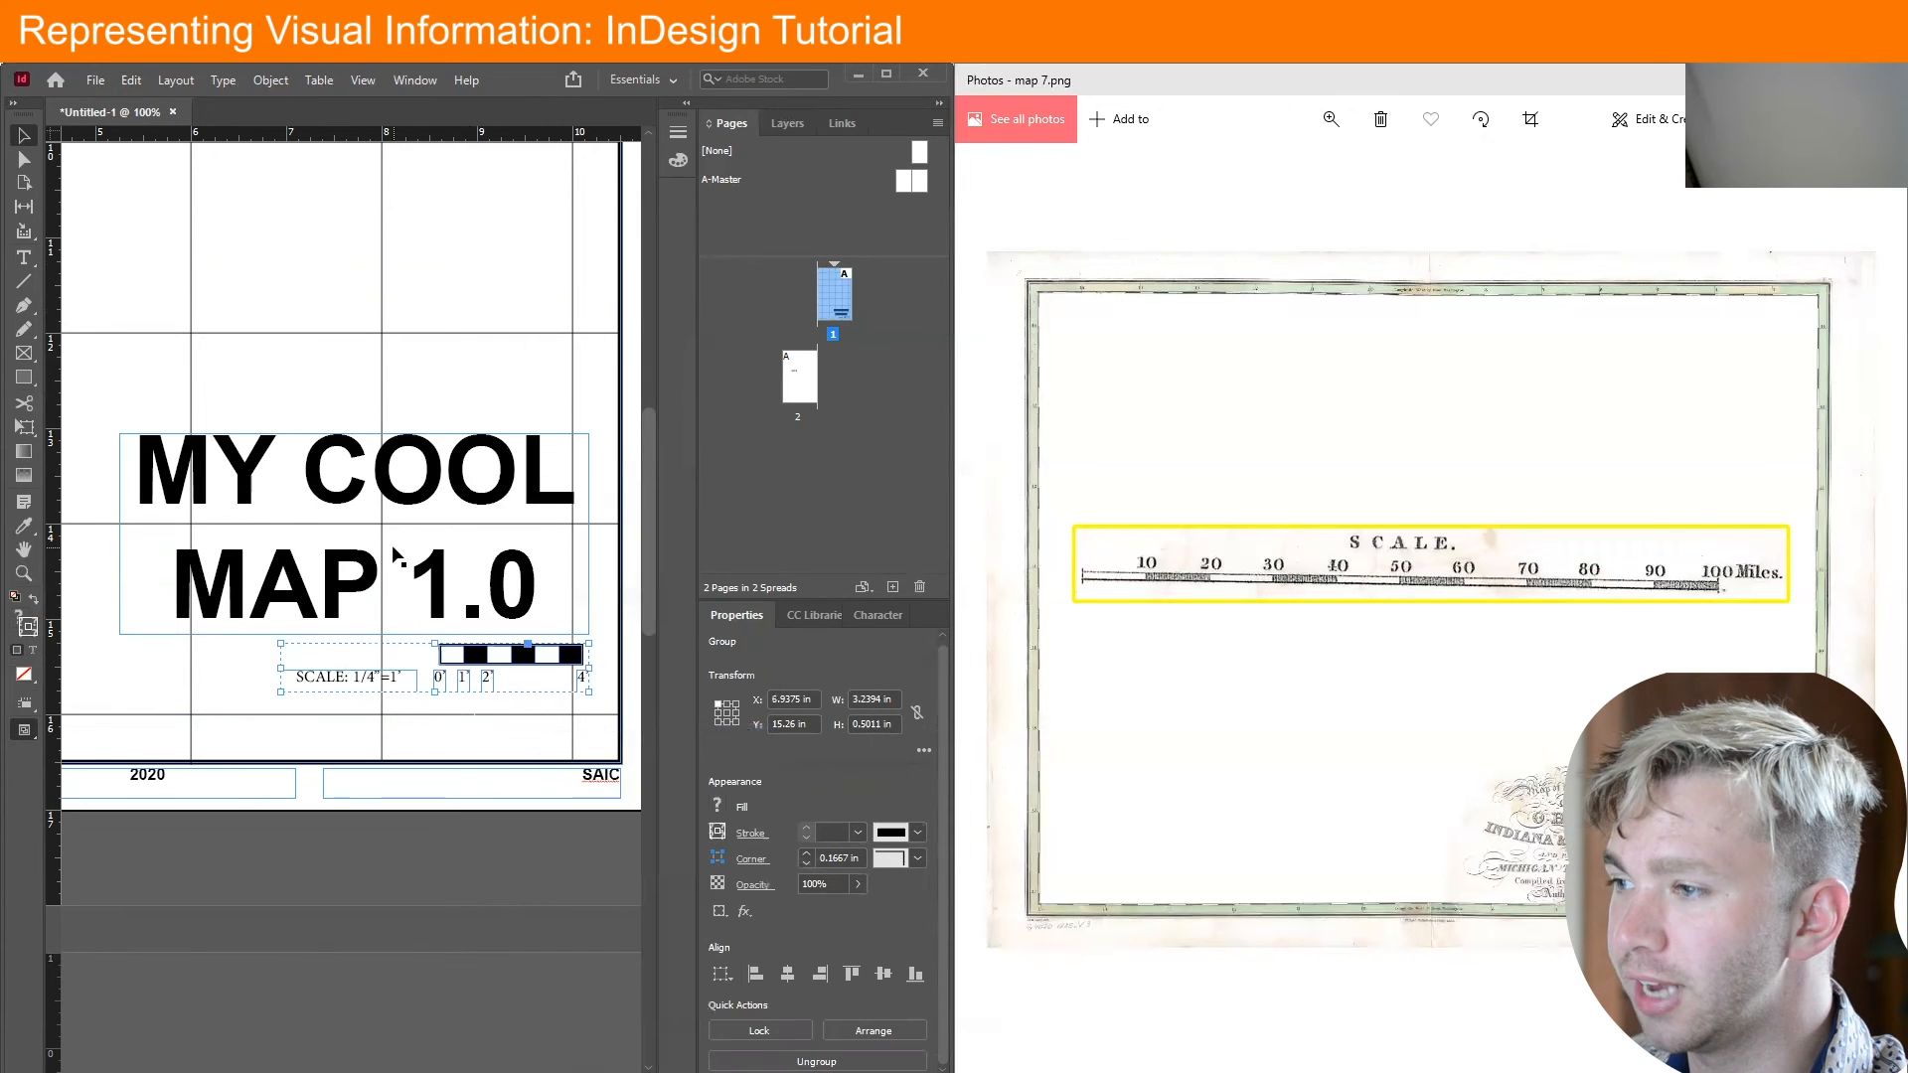
Nudge the map title and the scale group together slightly down toward the bottom border
left_click(432, 580, "ctrl+alt")
left_click(421, 583, "ctrl+alt")
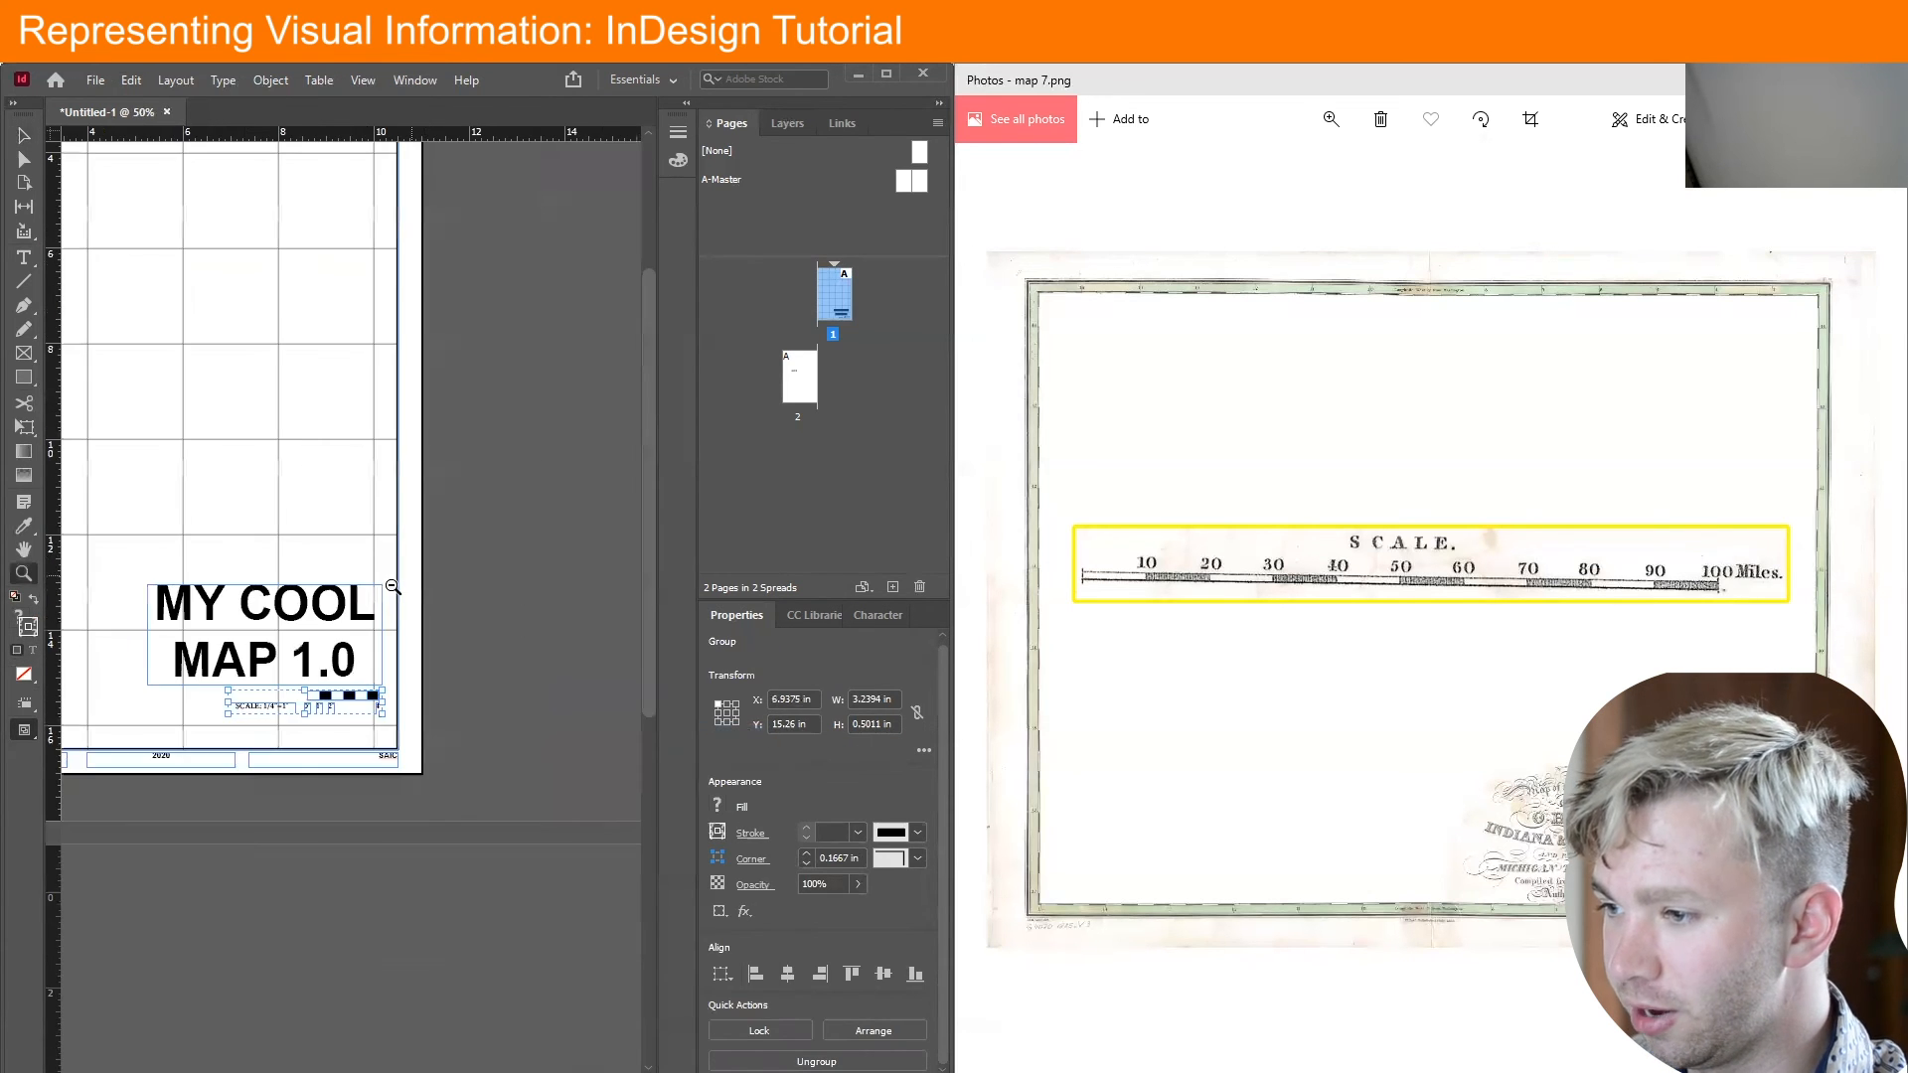
left_click(217, 603, "shift")
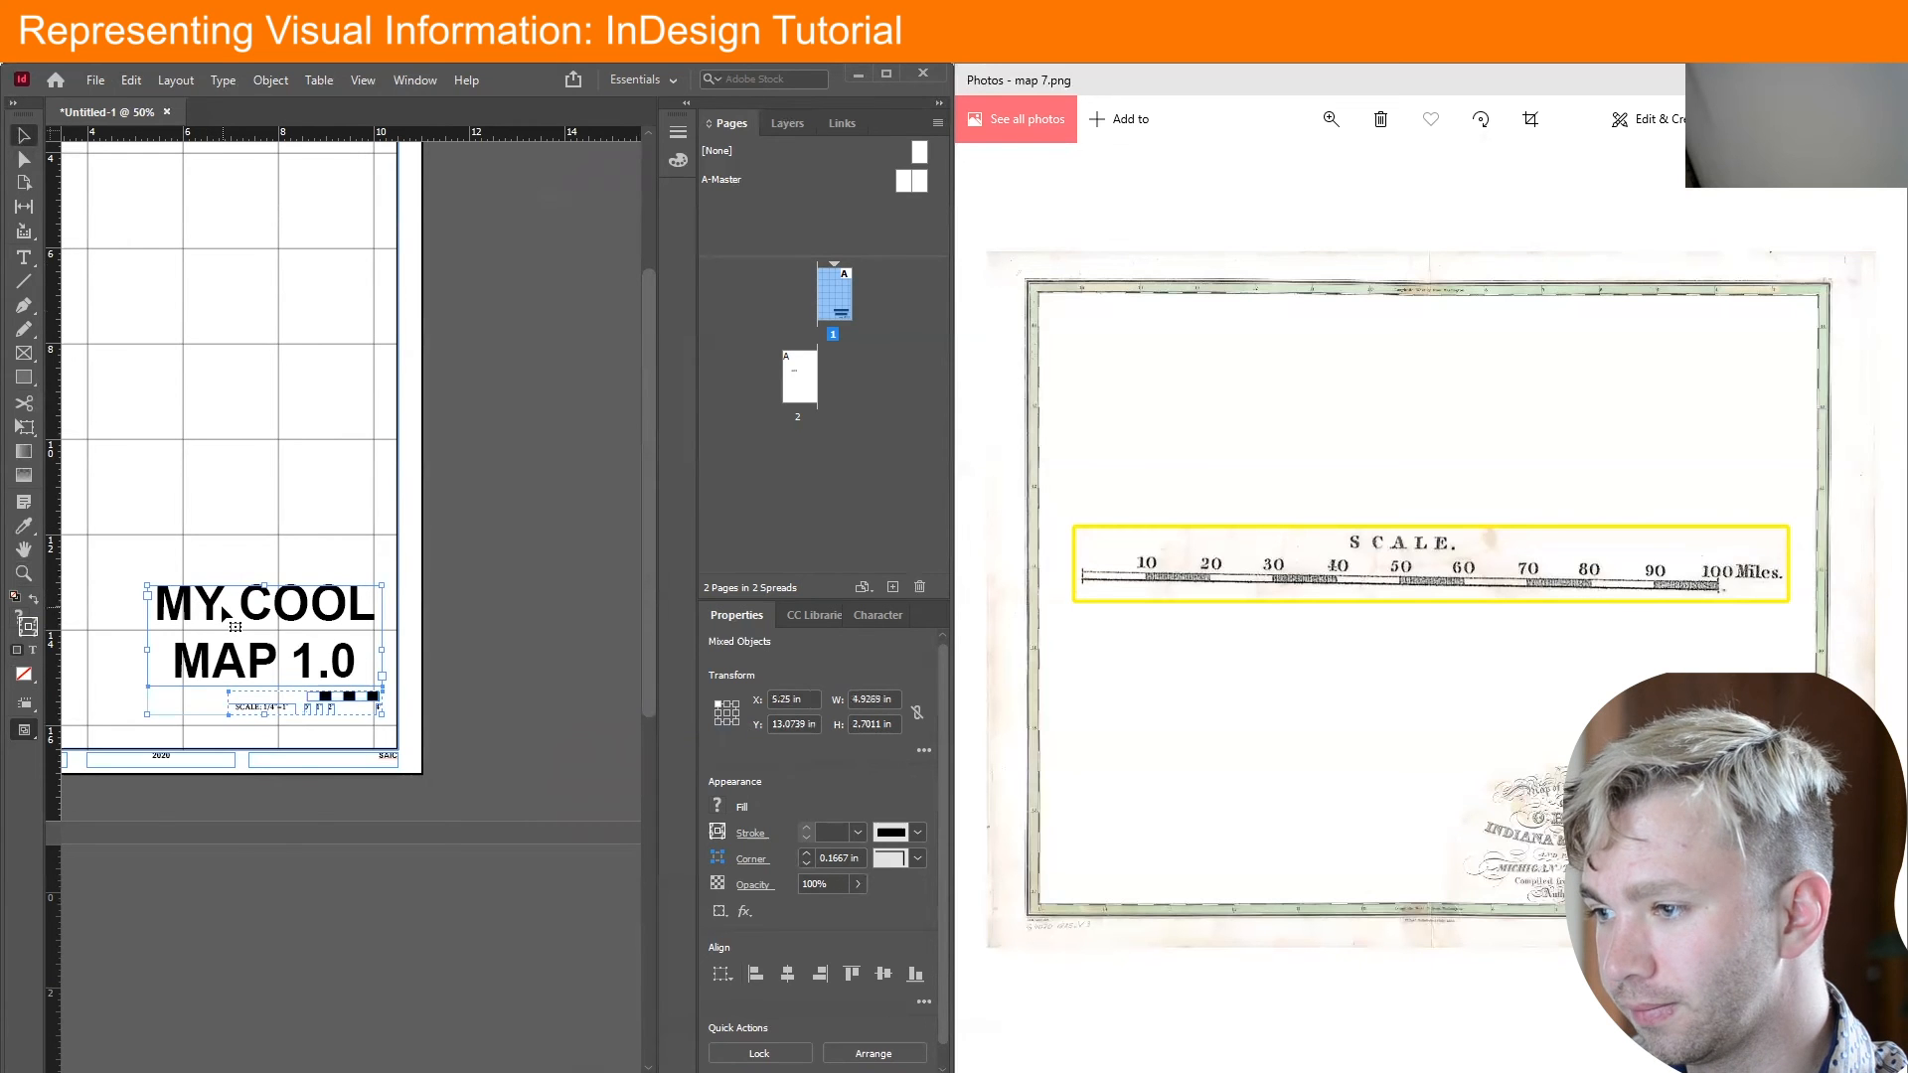
key("shift+Down")
key("shift+Down")
left_click(489, 569)
key("ctrl+0")
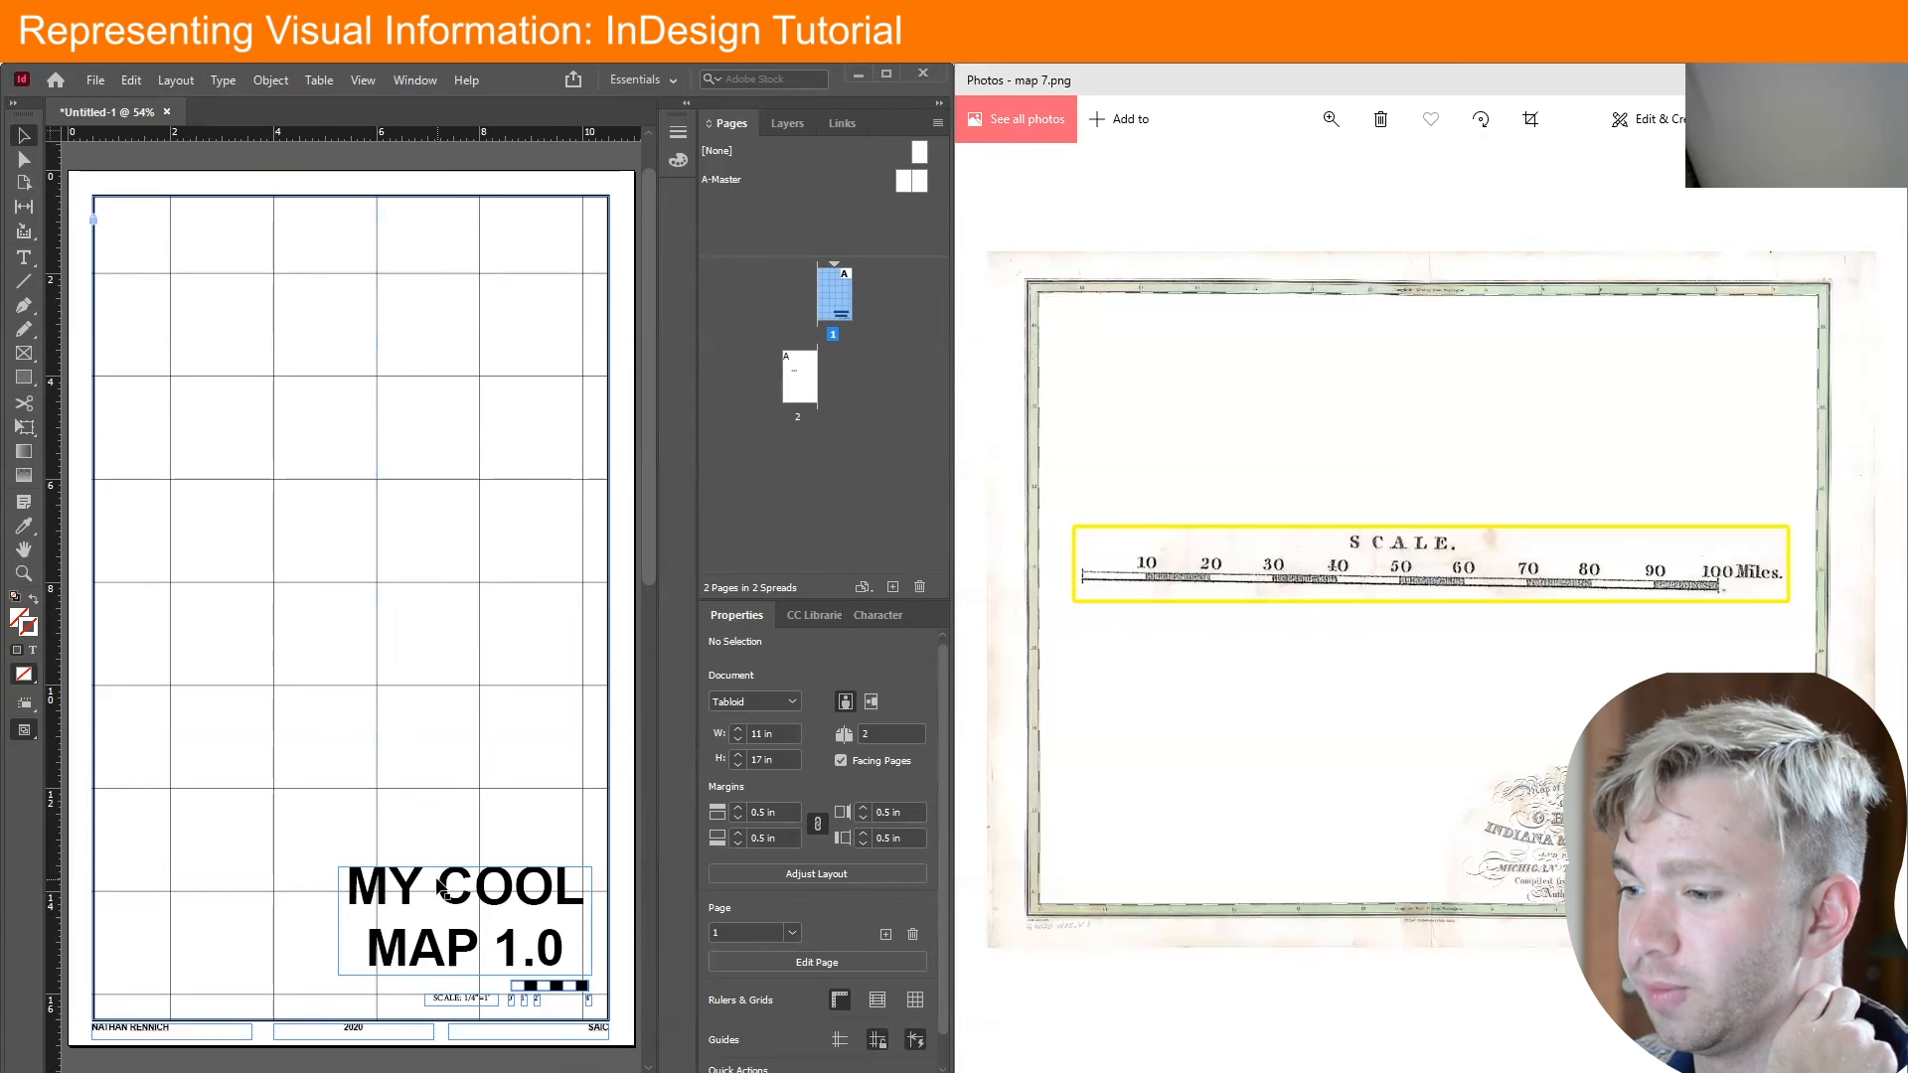
Draw a rectangle about 5.58 by 3.32 in over the title and scale area and fill it with white
left_click(24, 377)
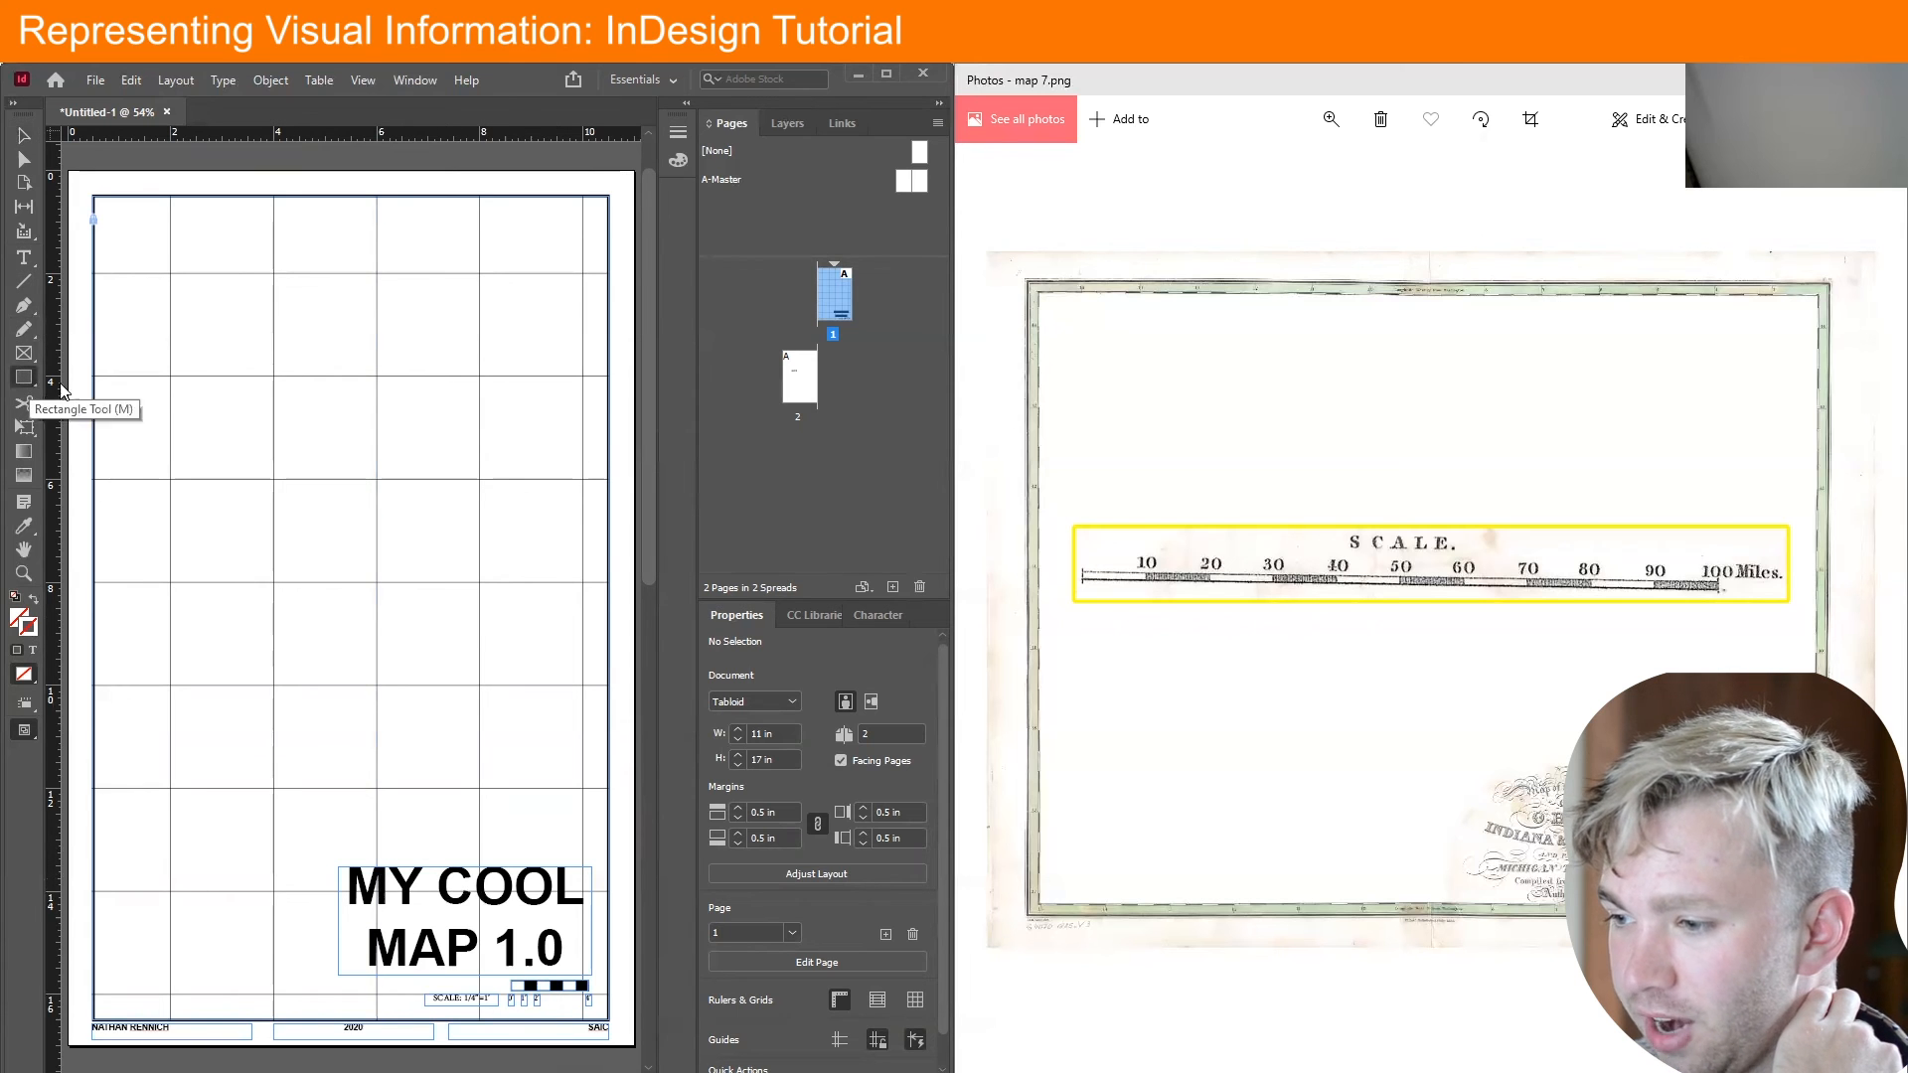
left_click_drag(610, 1027, 321, 849)
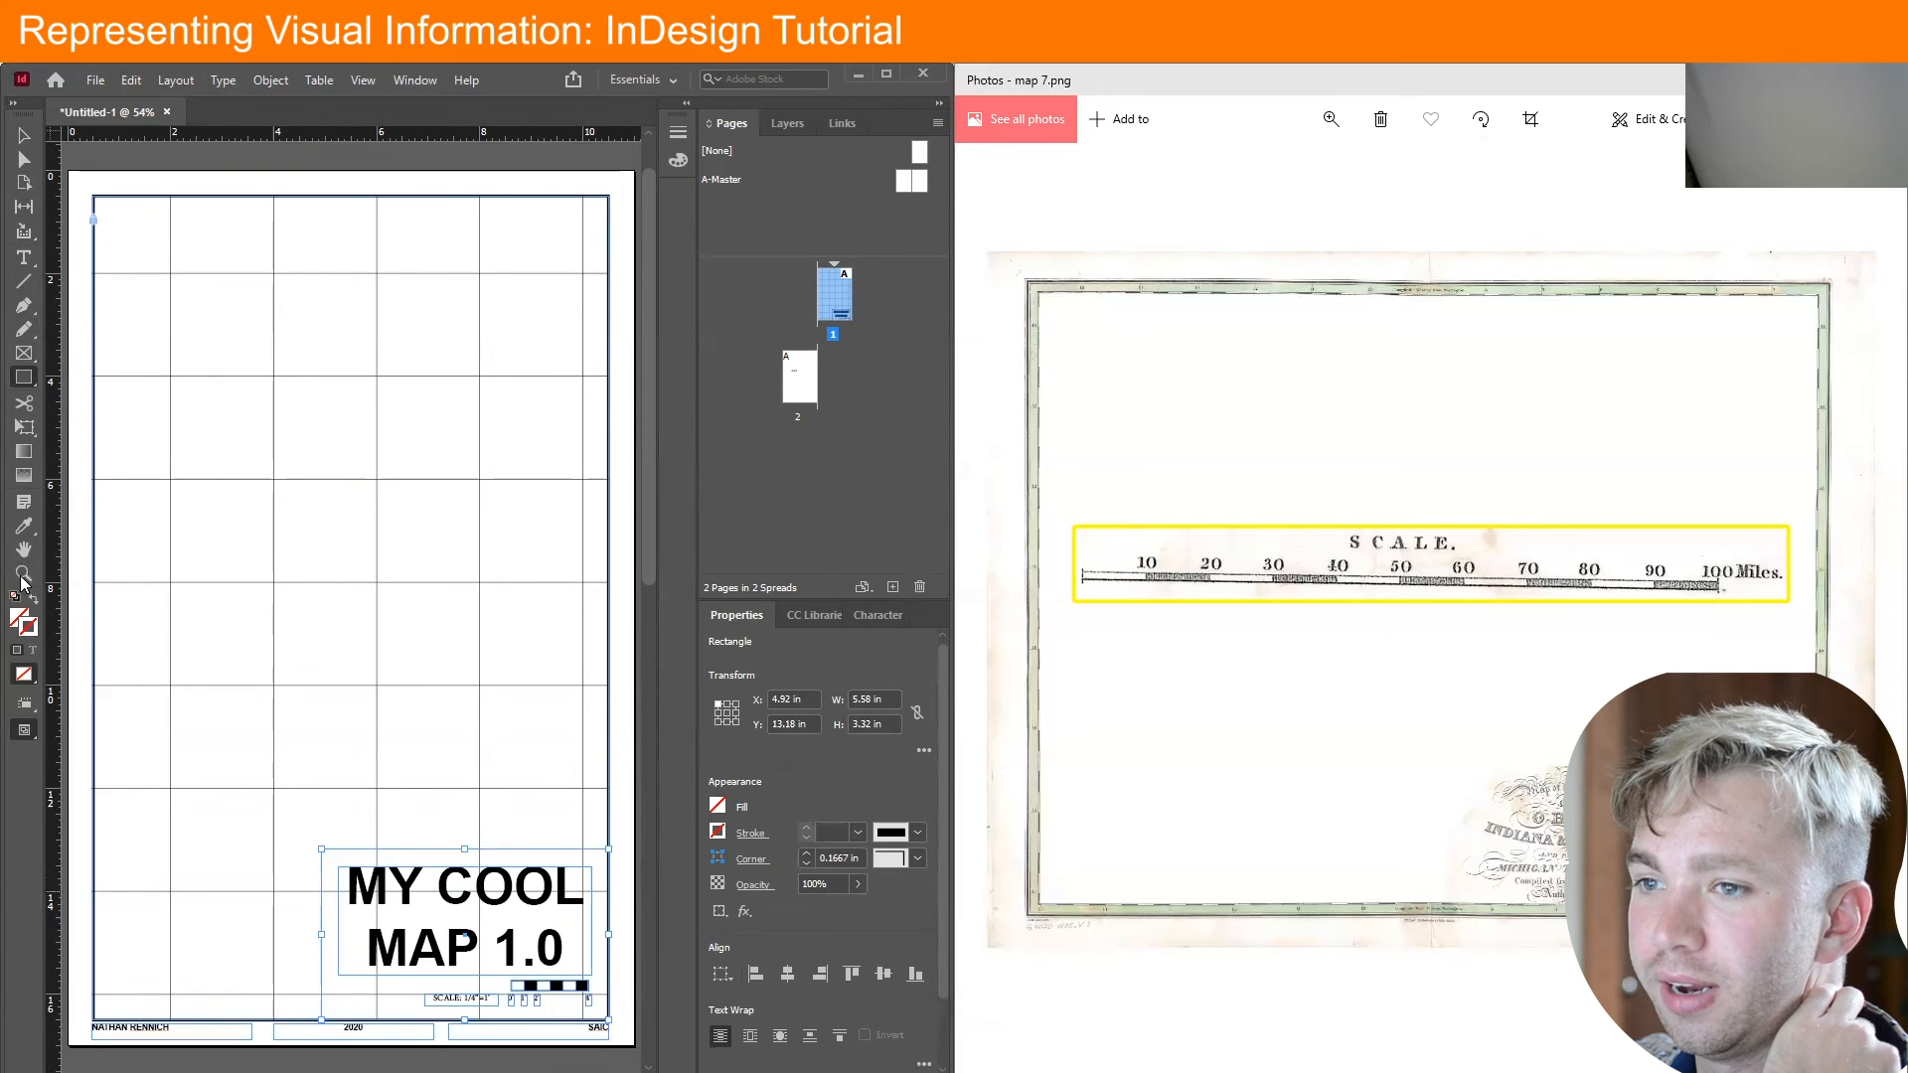
double_click(12, 617)
left_click_drag(748, 582, 983, 438)
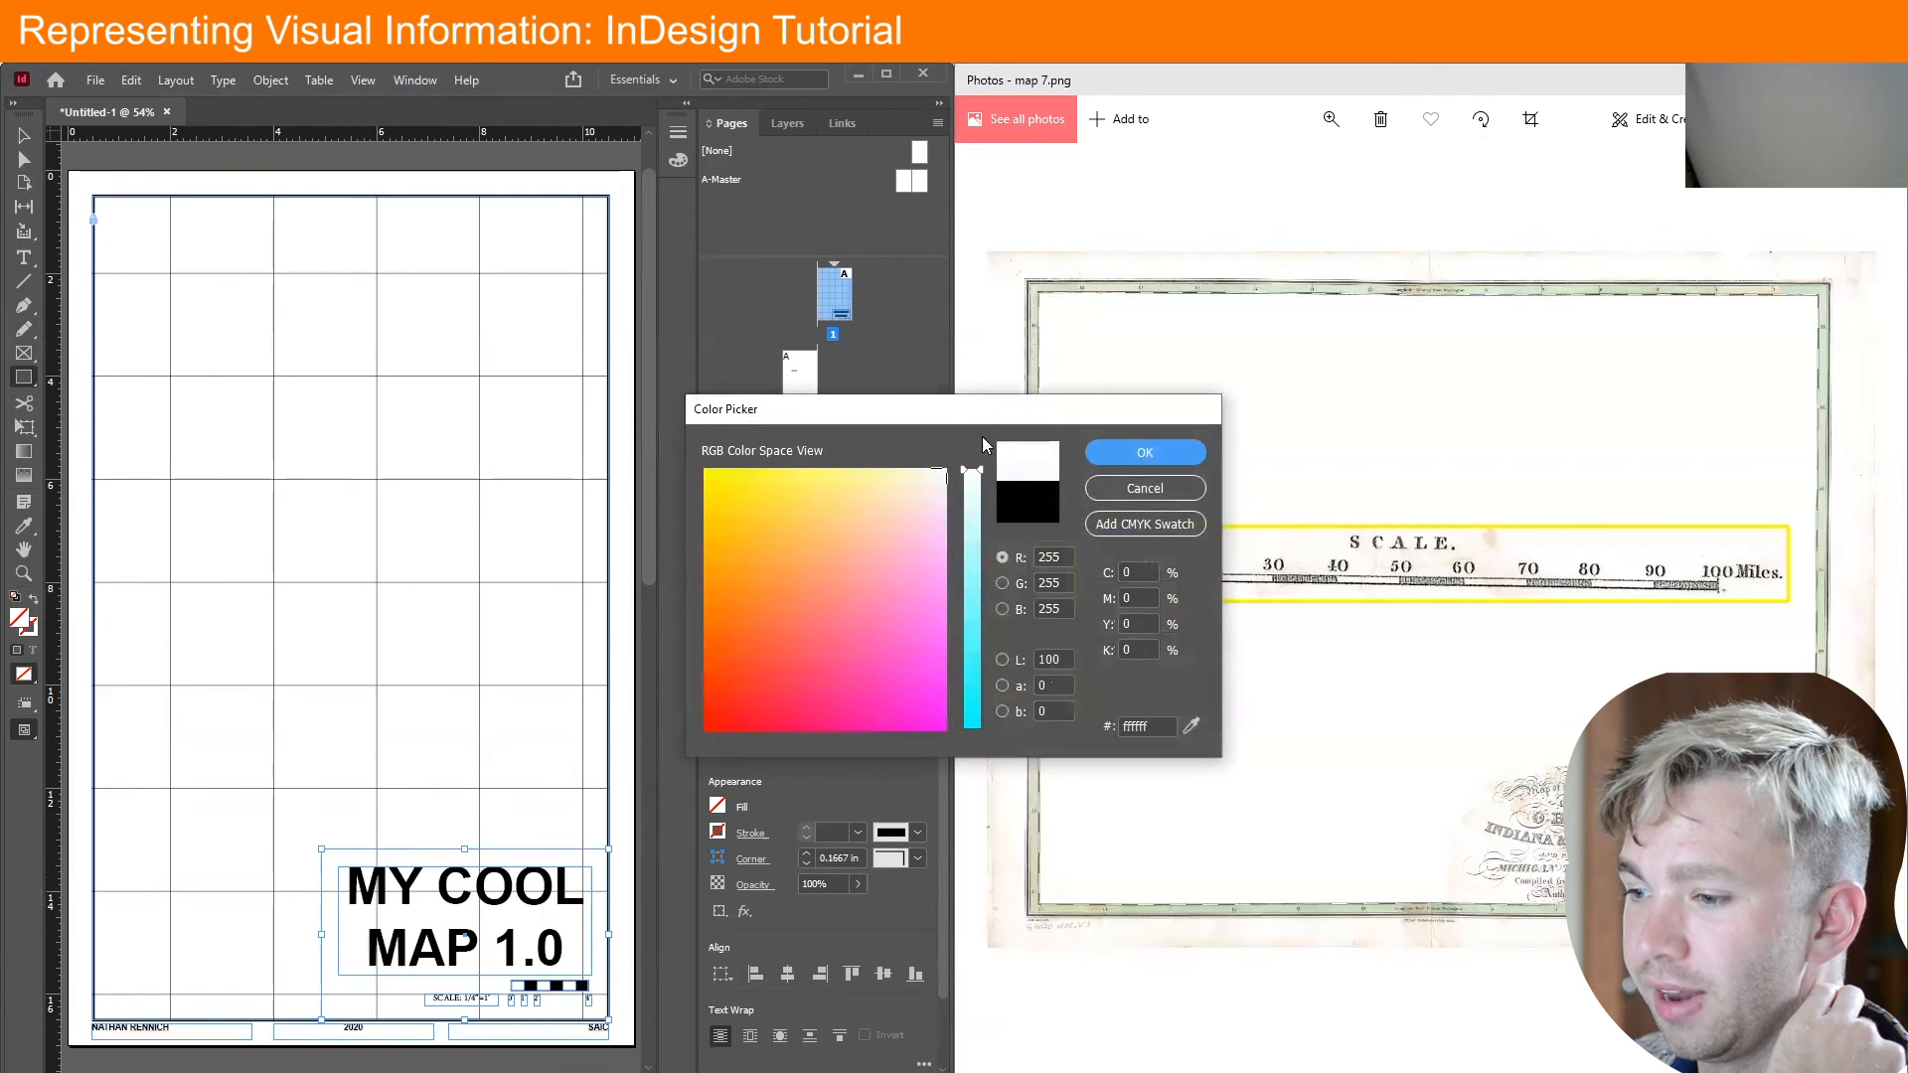
left_click(1102, 453)
key("v")
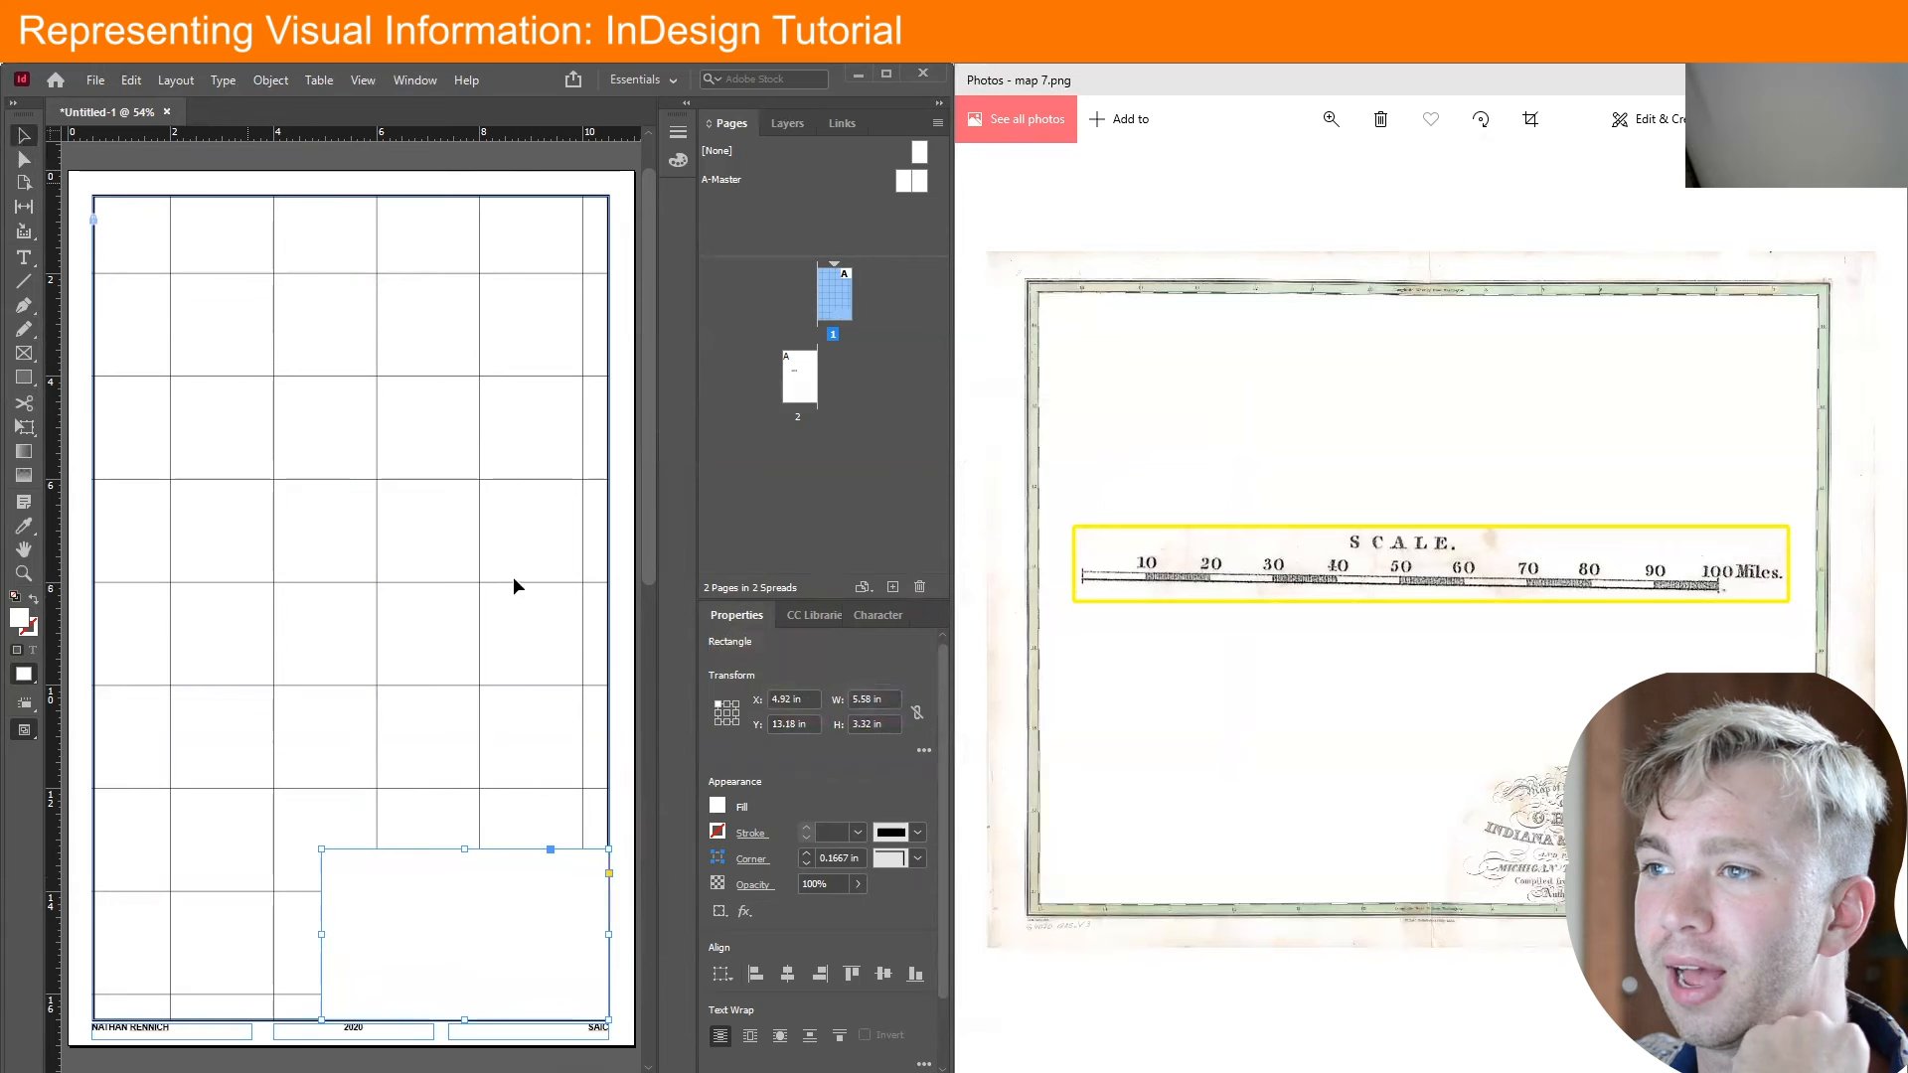
Move the white rectangle in the layer stack beneath the title, scale group and credit texts but above the grid lines
left_click(844, 123)
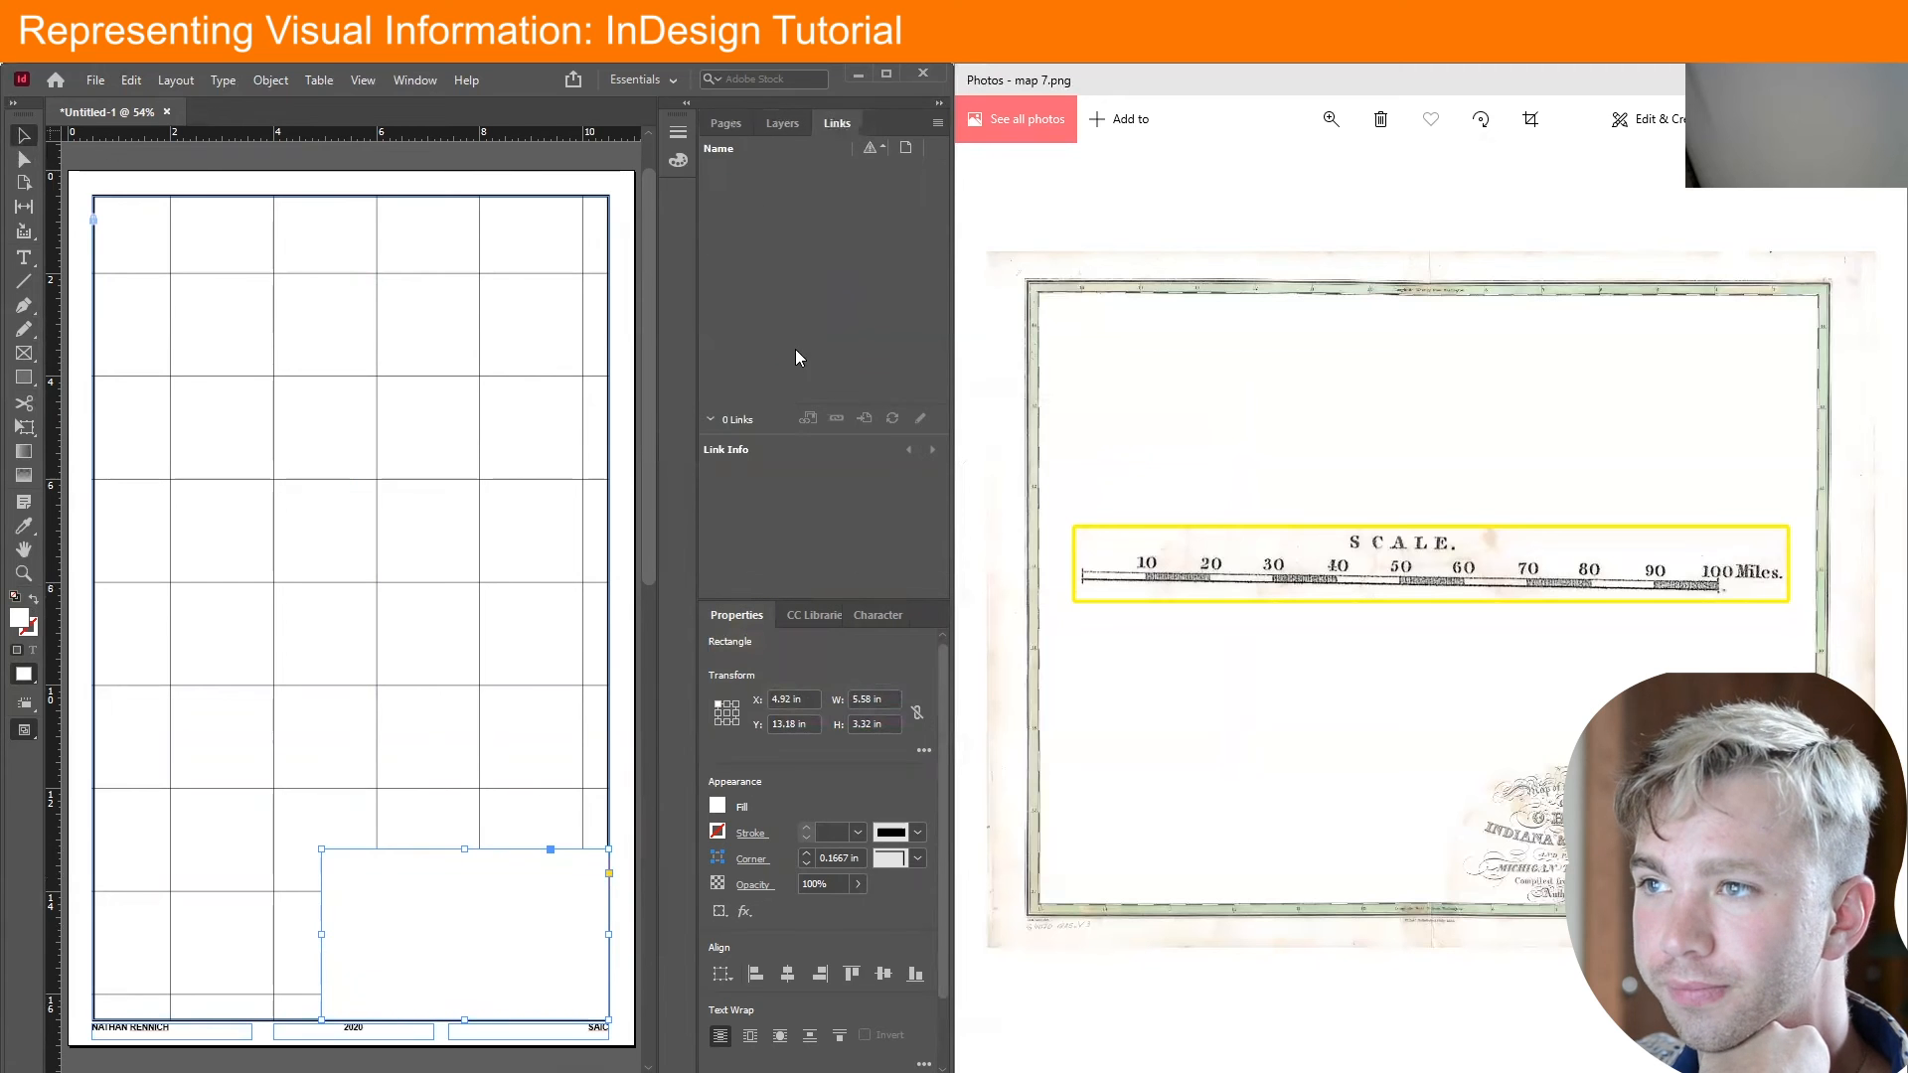
left_click(781, 123)
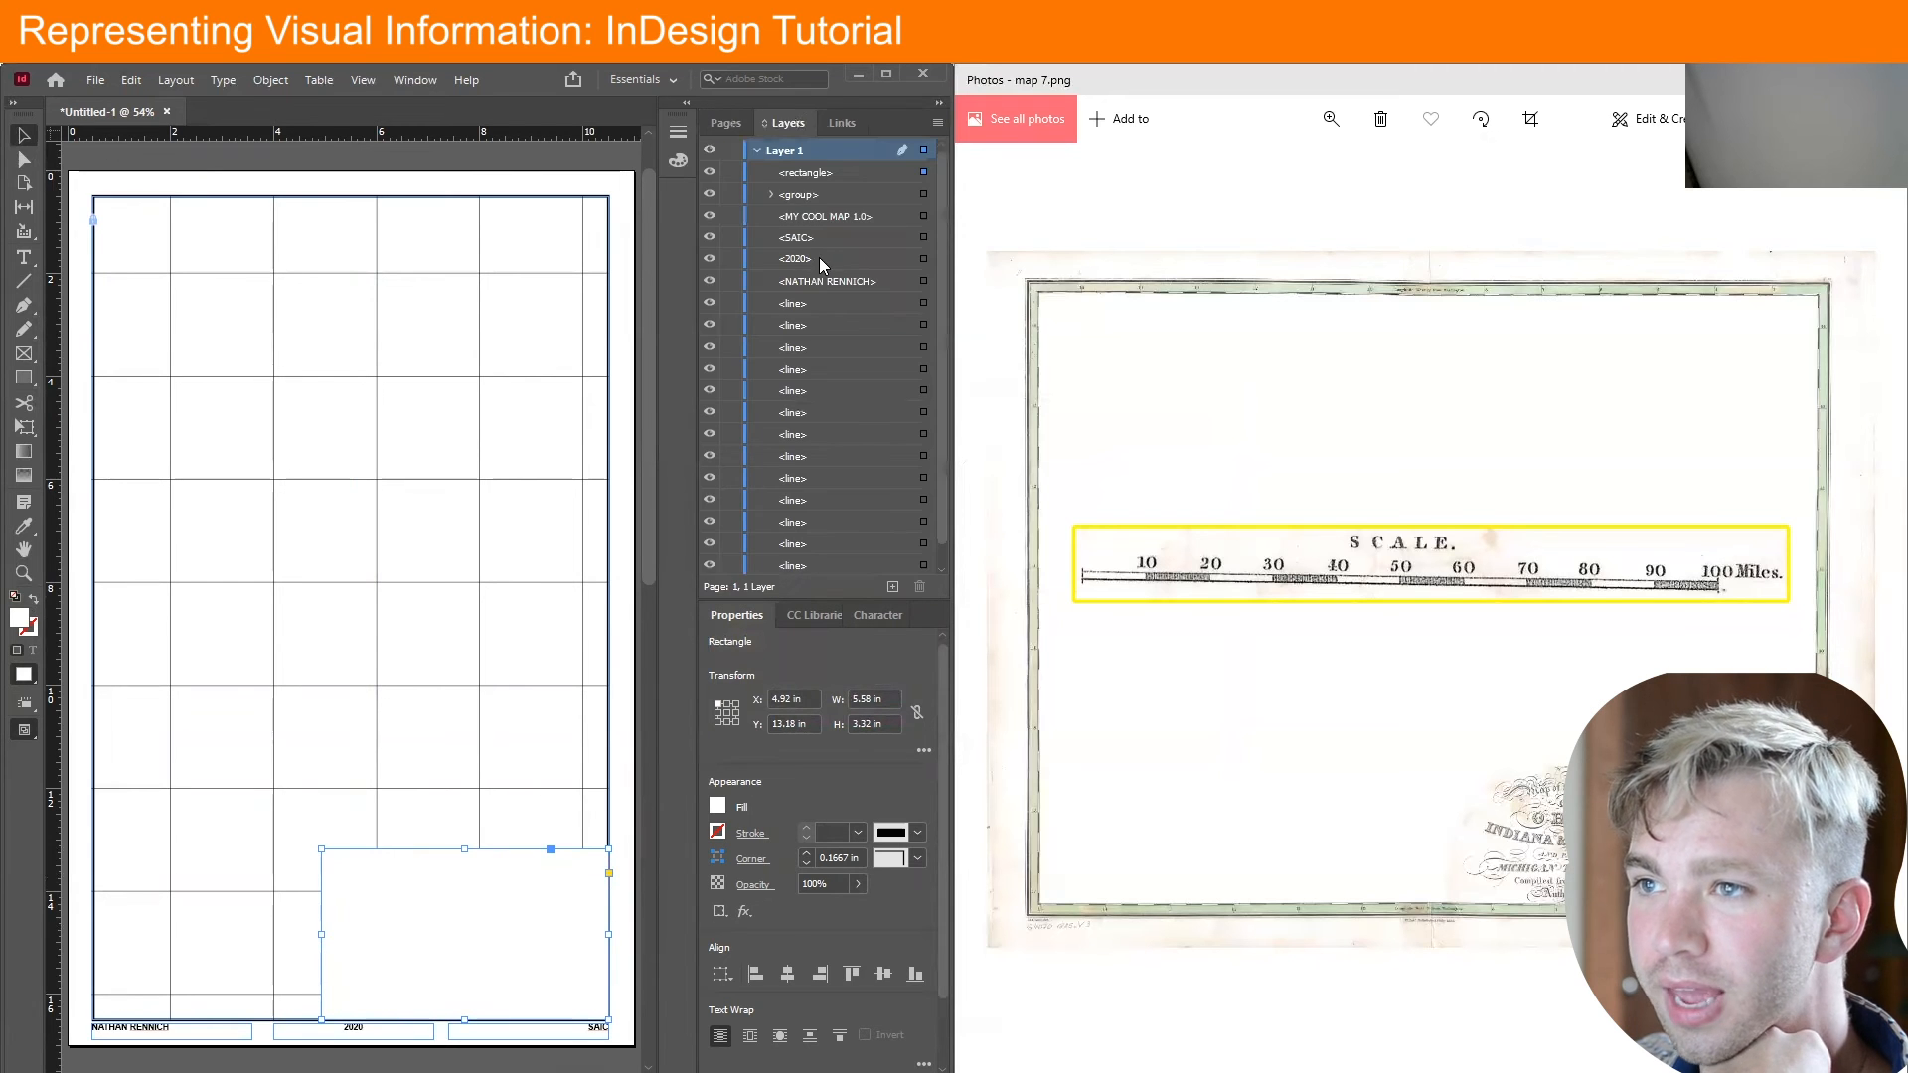
left_click(807, 176)
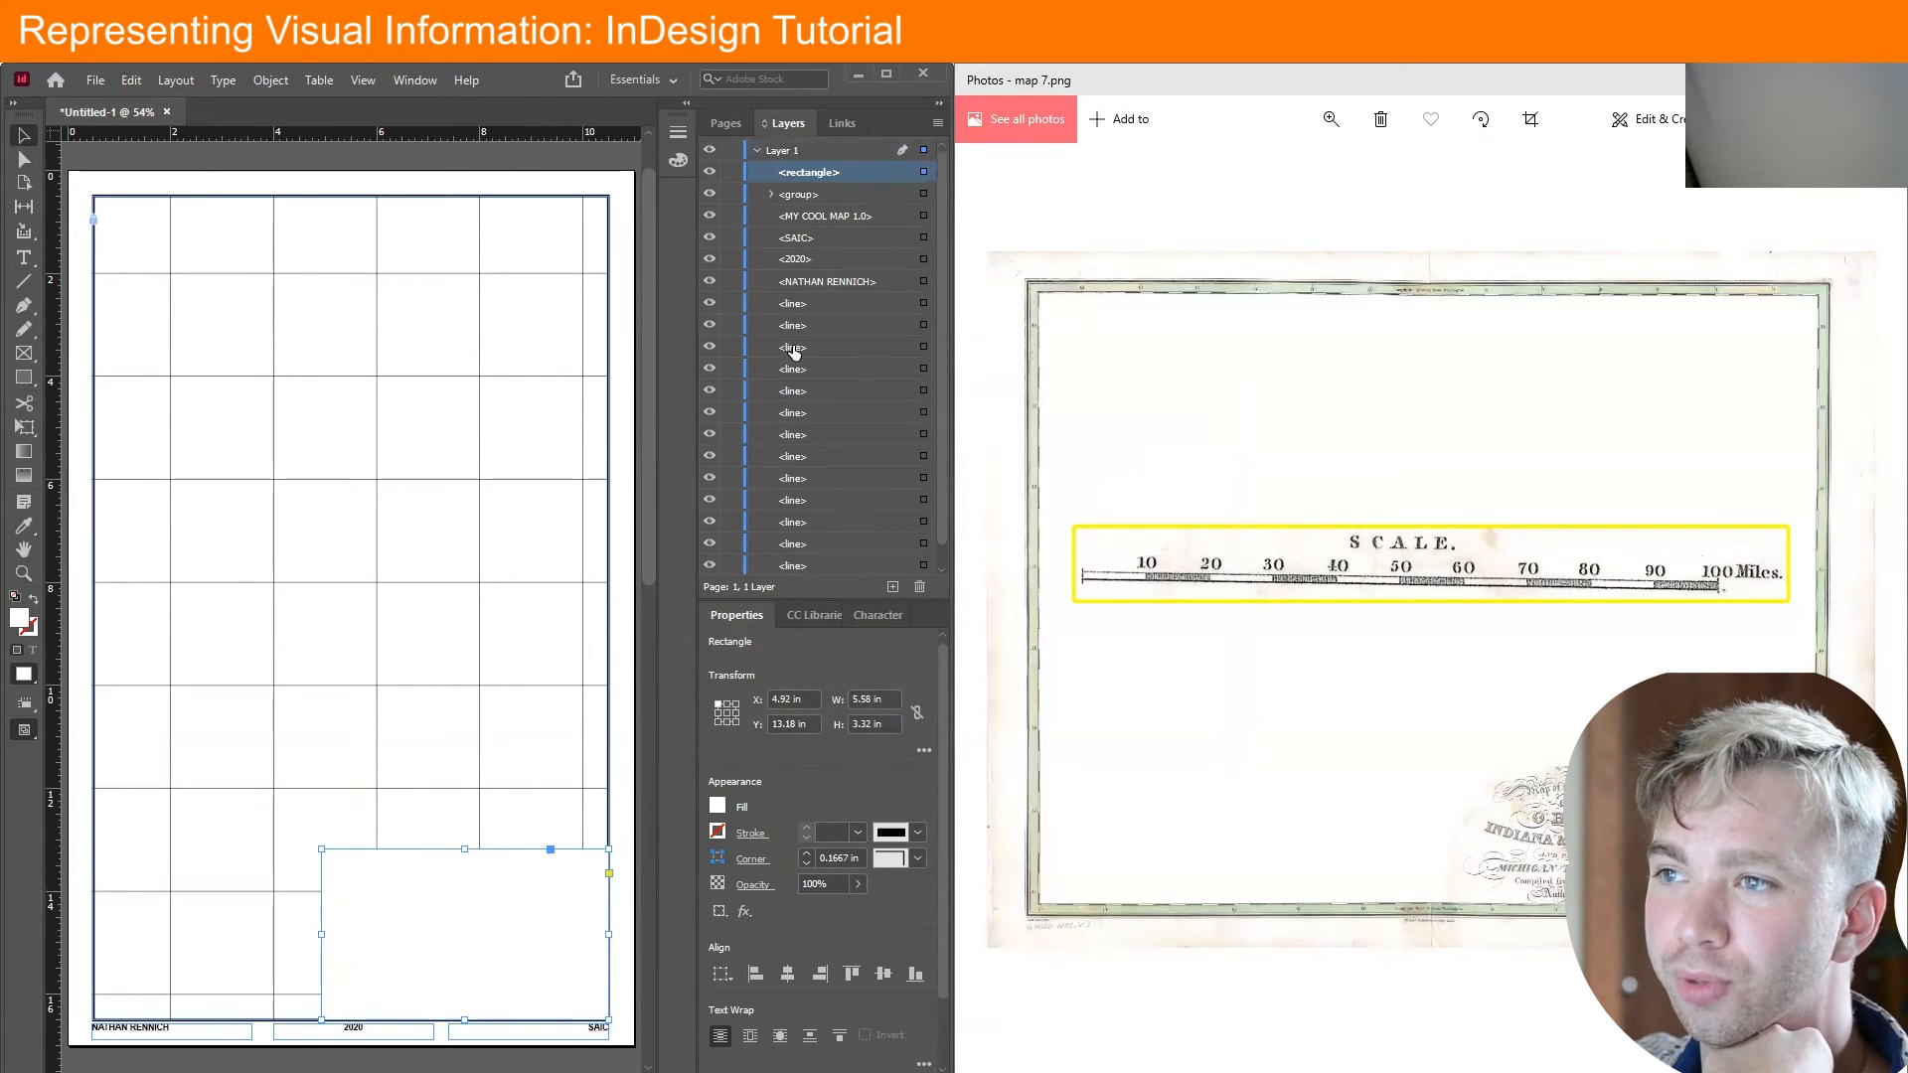
left_click(885, 237)
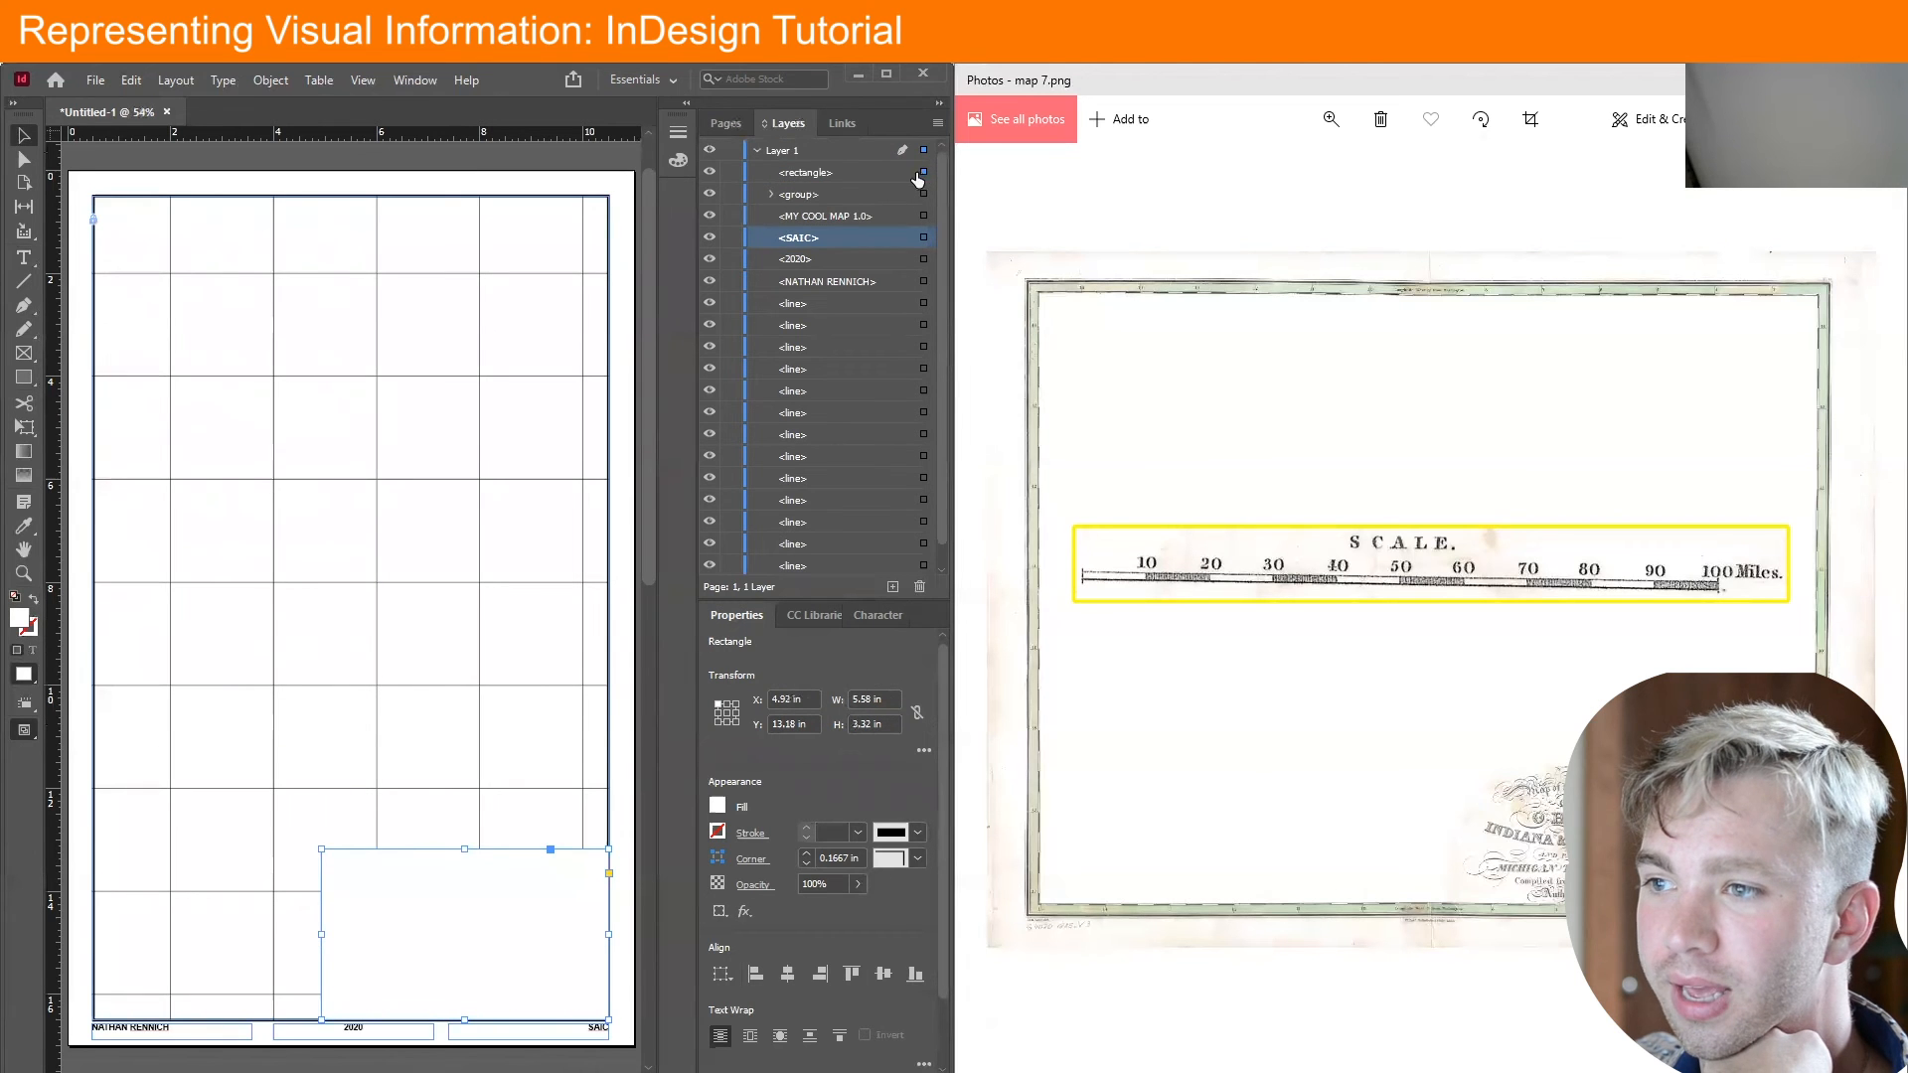
left_click(861, 173)
left_click_drag(810, 243, 836, 275)
left_click(350, 622)
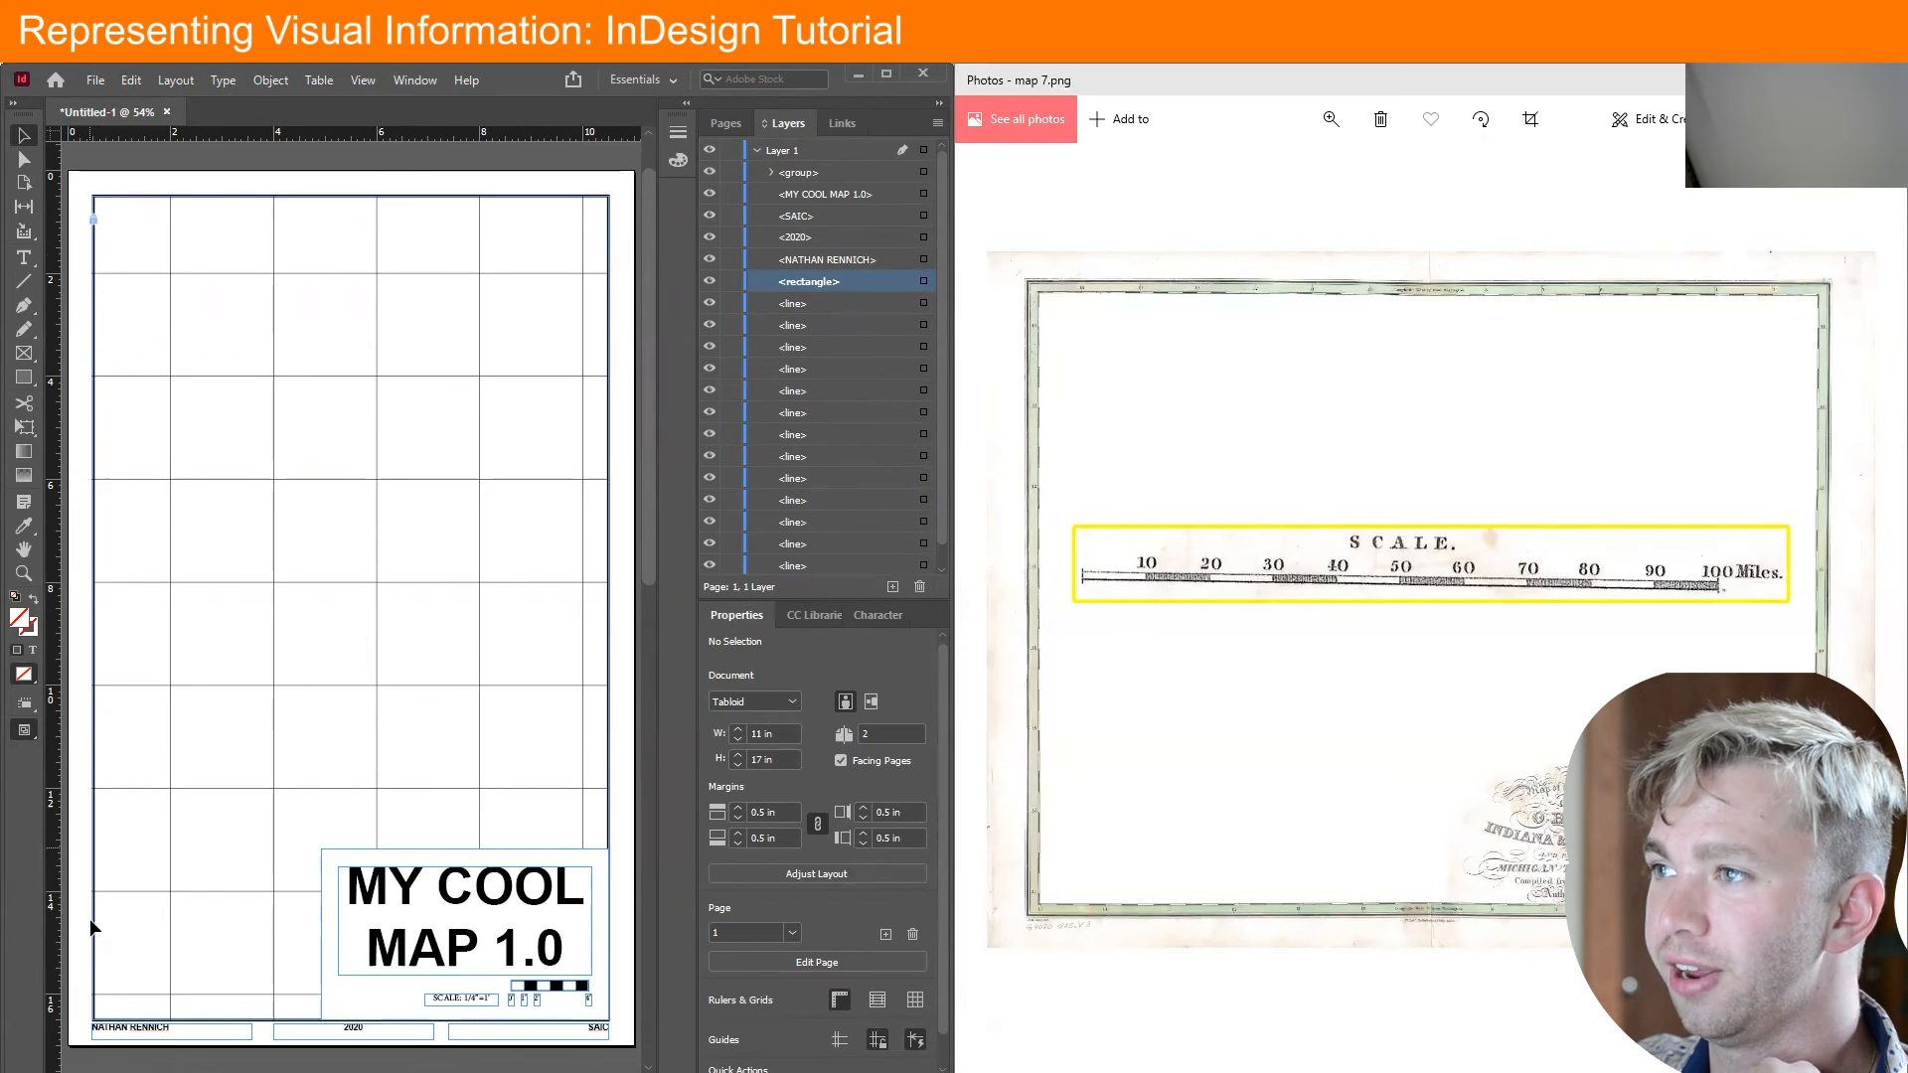
Turn on Overprint Preview and examine the title and scale bar corner of the page up close
left_click(271, 79)
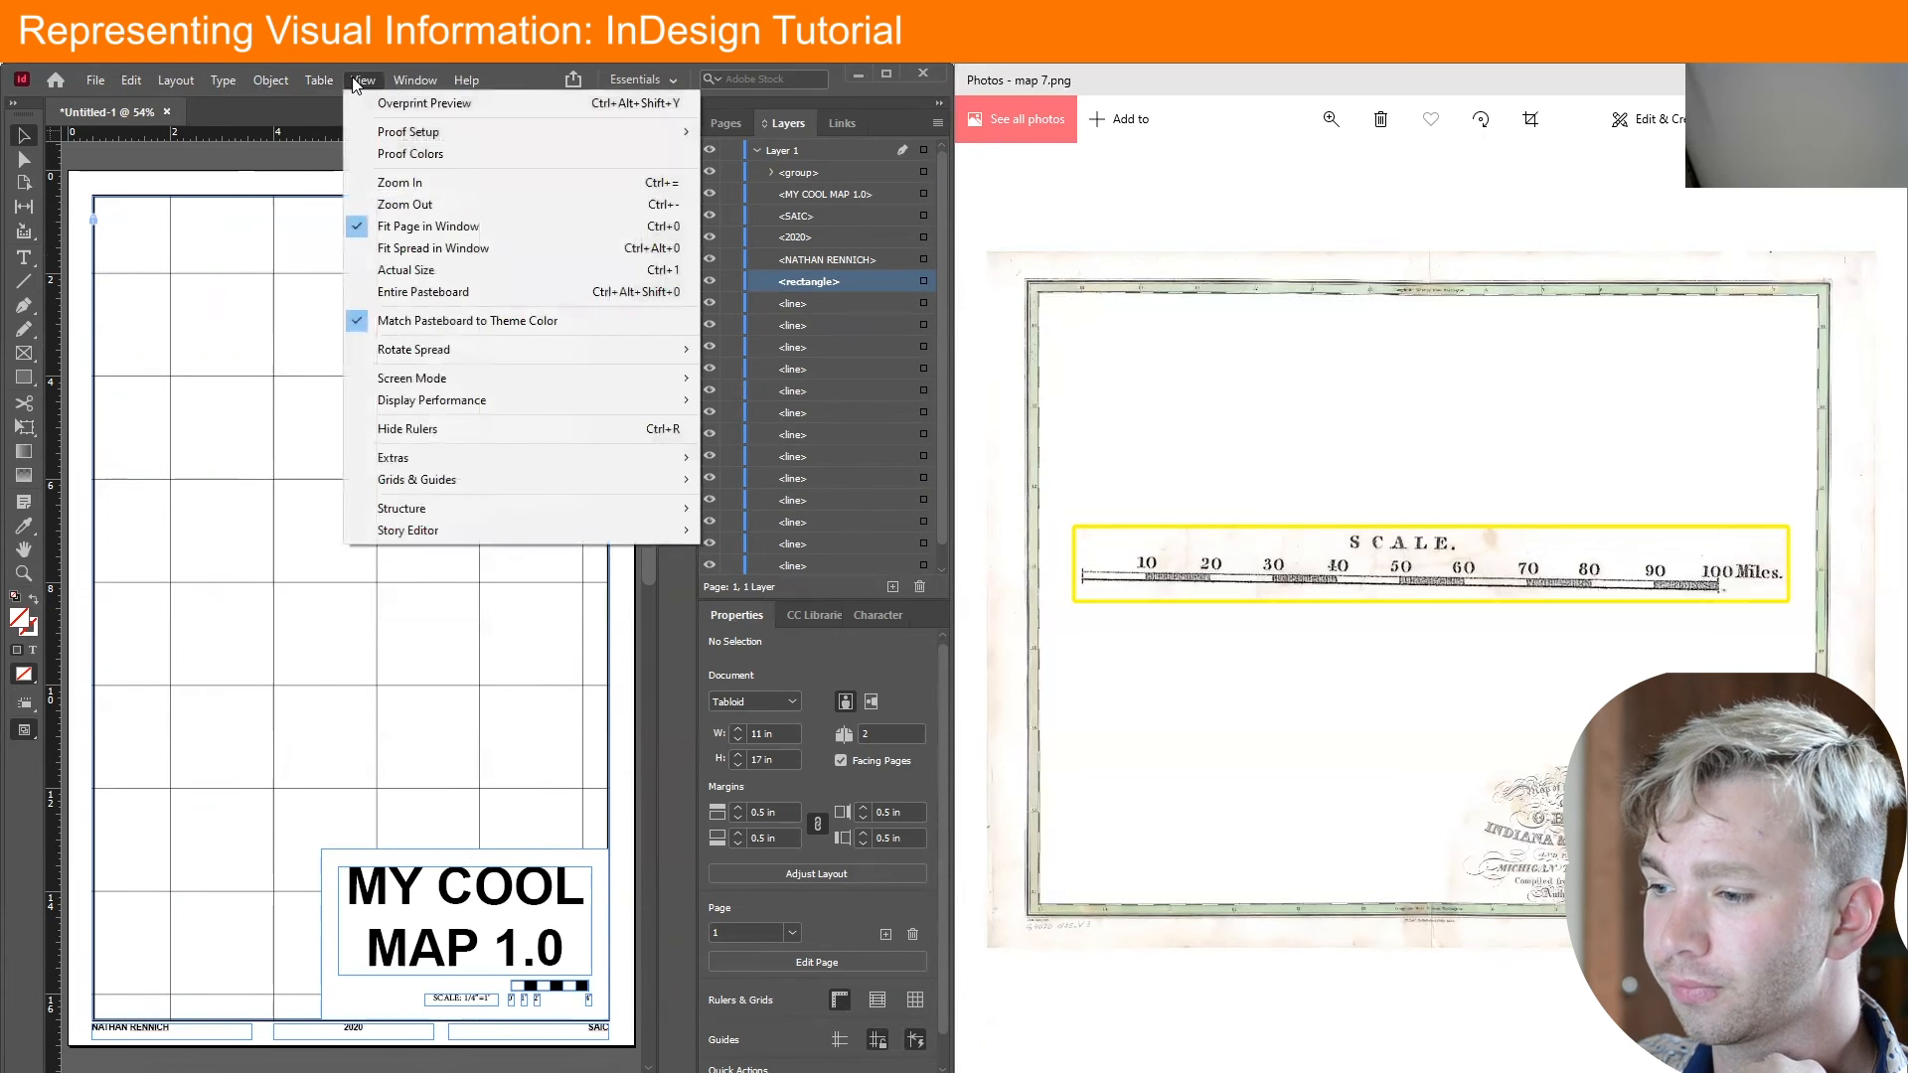
left_click(381, 105)
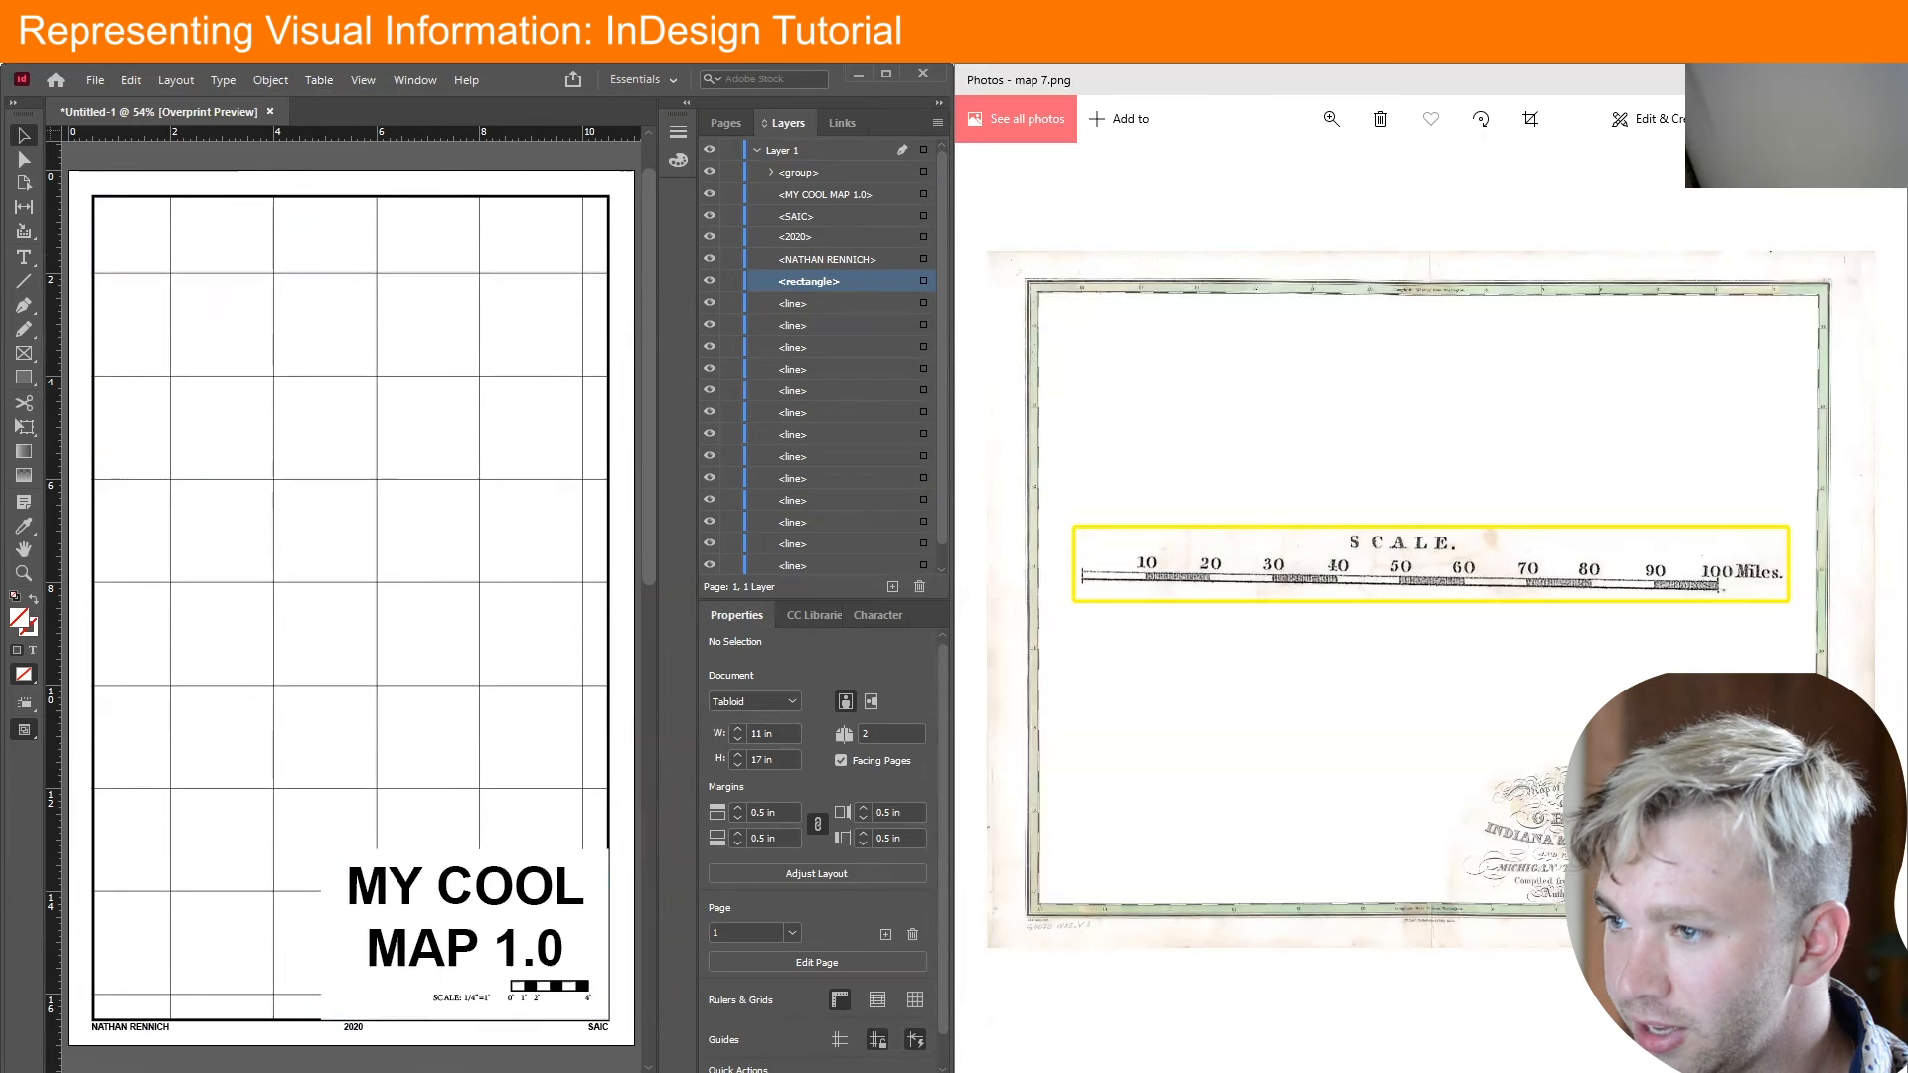
key("z")
left_click(500, 981)
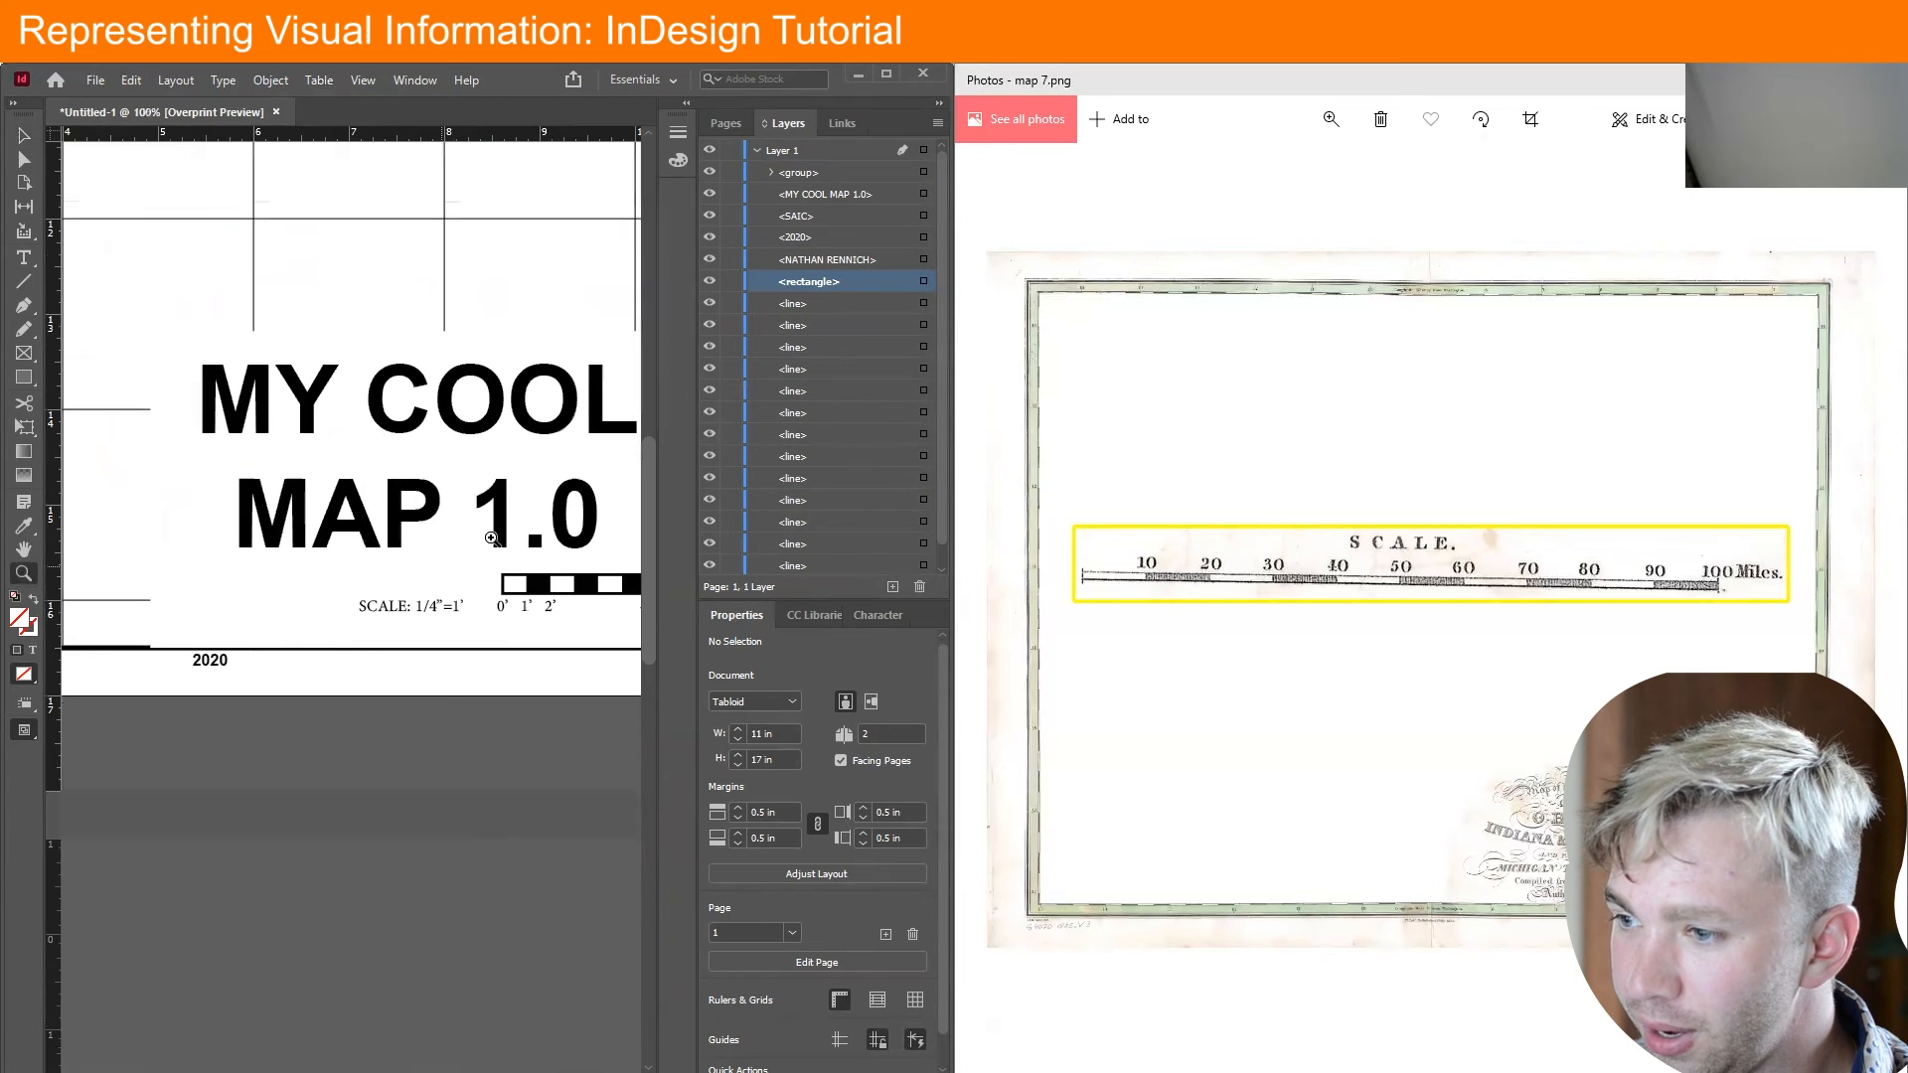
key("h")
left_click_drag(494, 537, 383, 660)
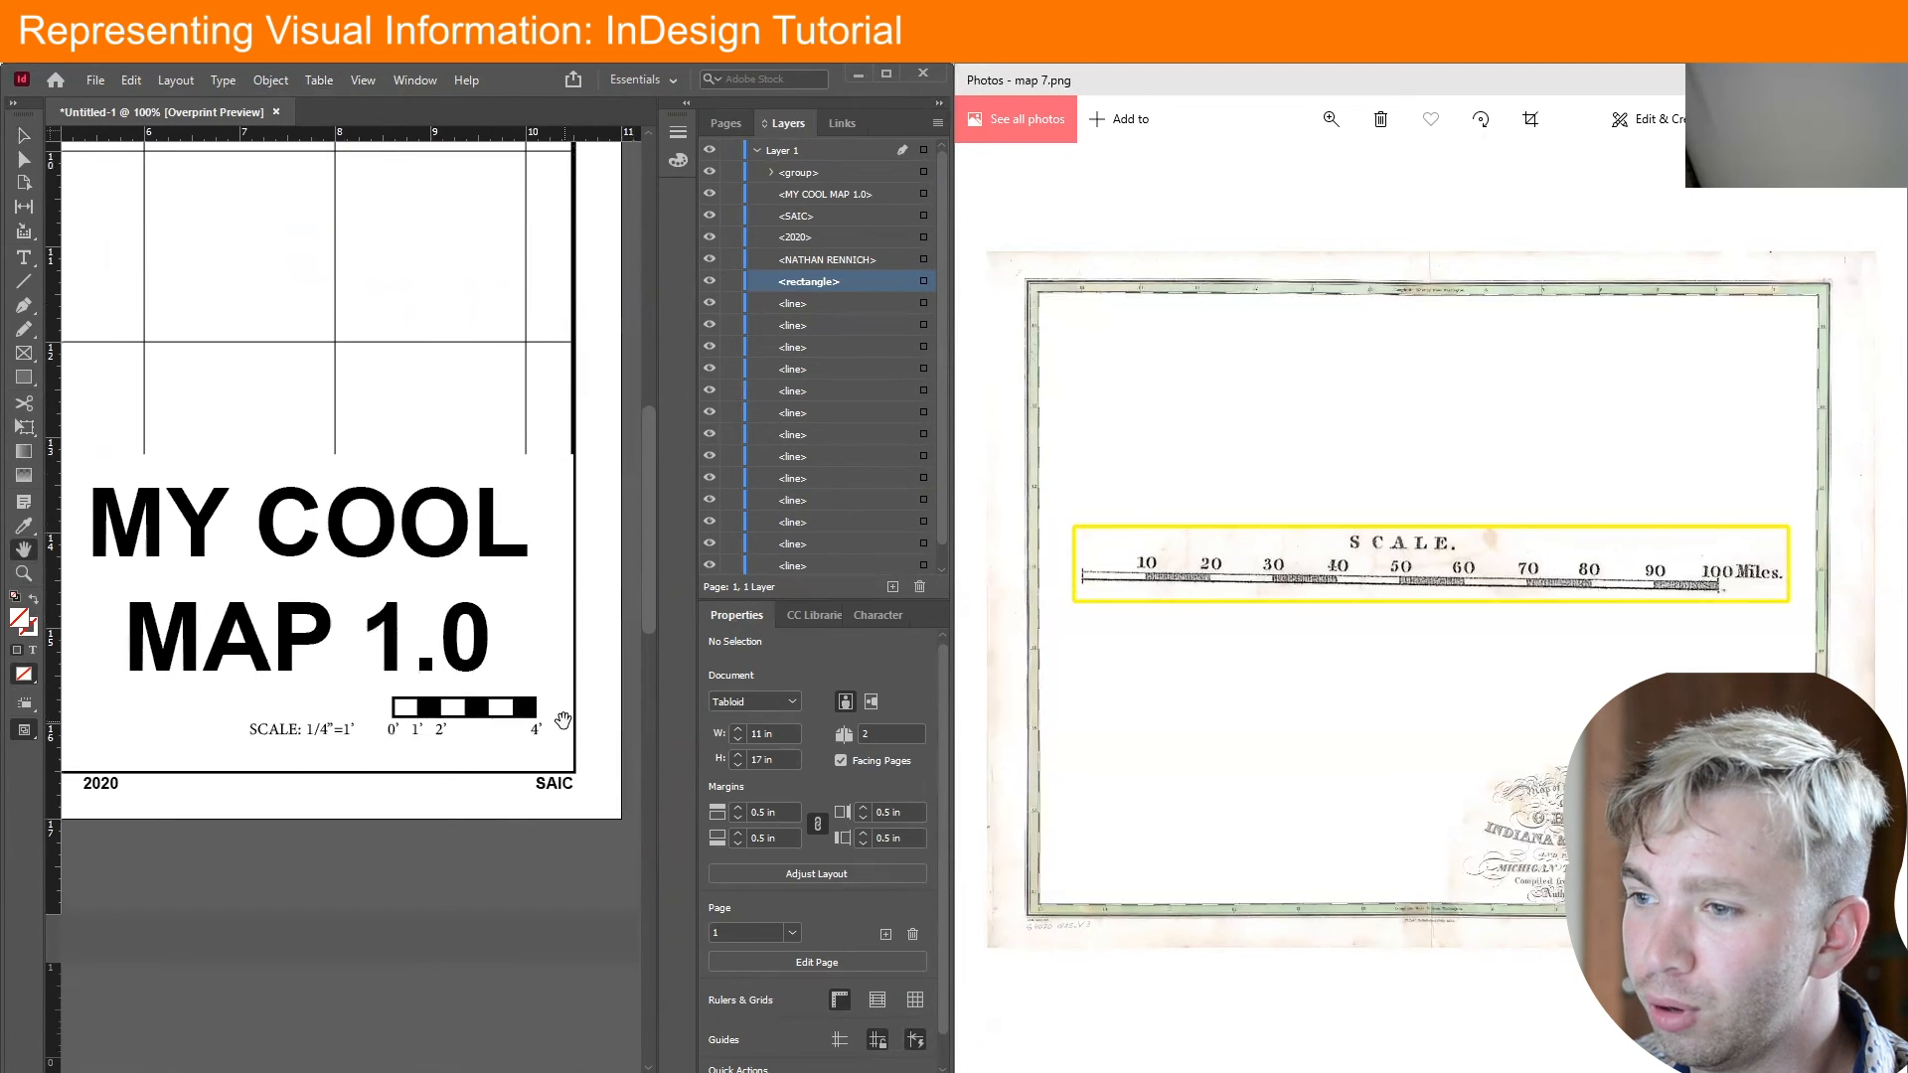
Move the page border rectangle up the layer stack to just beneath the scale group, above the map title
left_click(22, 134)
scroll(823, 482, "down", 1)
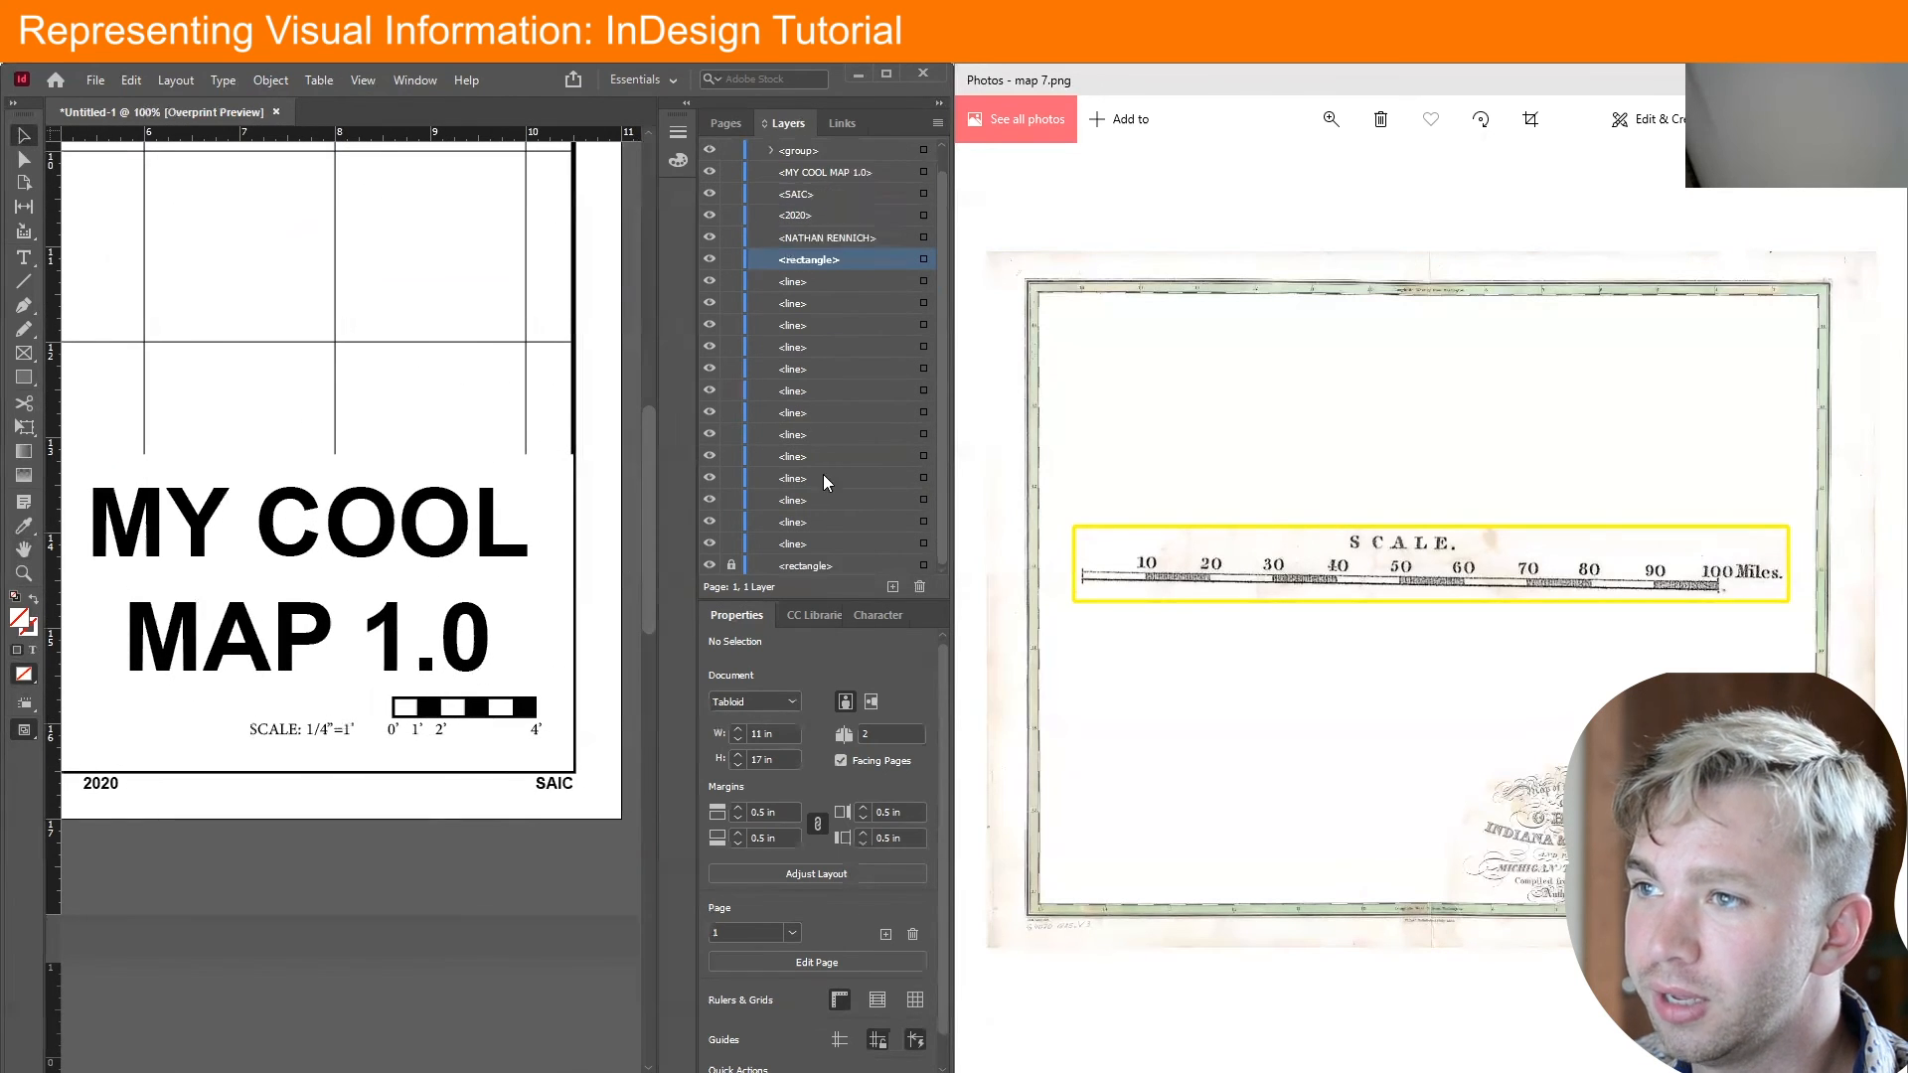
left_click(803, 568)
left_click_drag(833, 574, 810, 184)
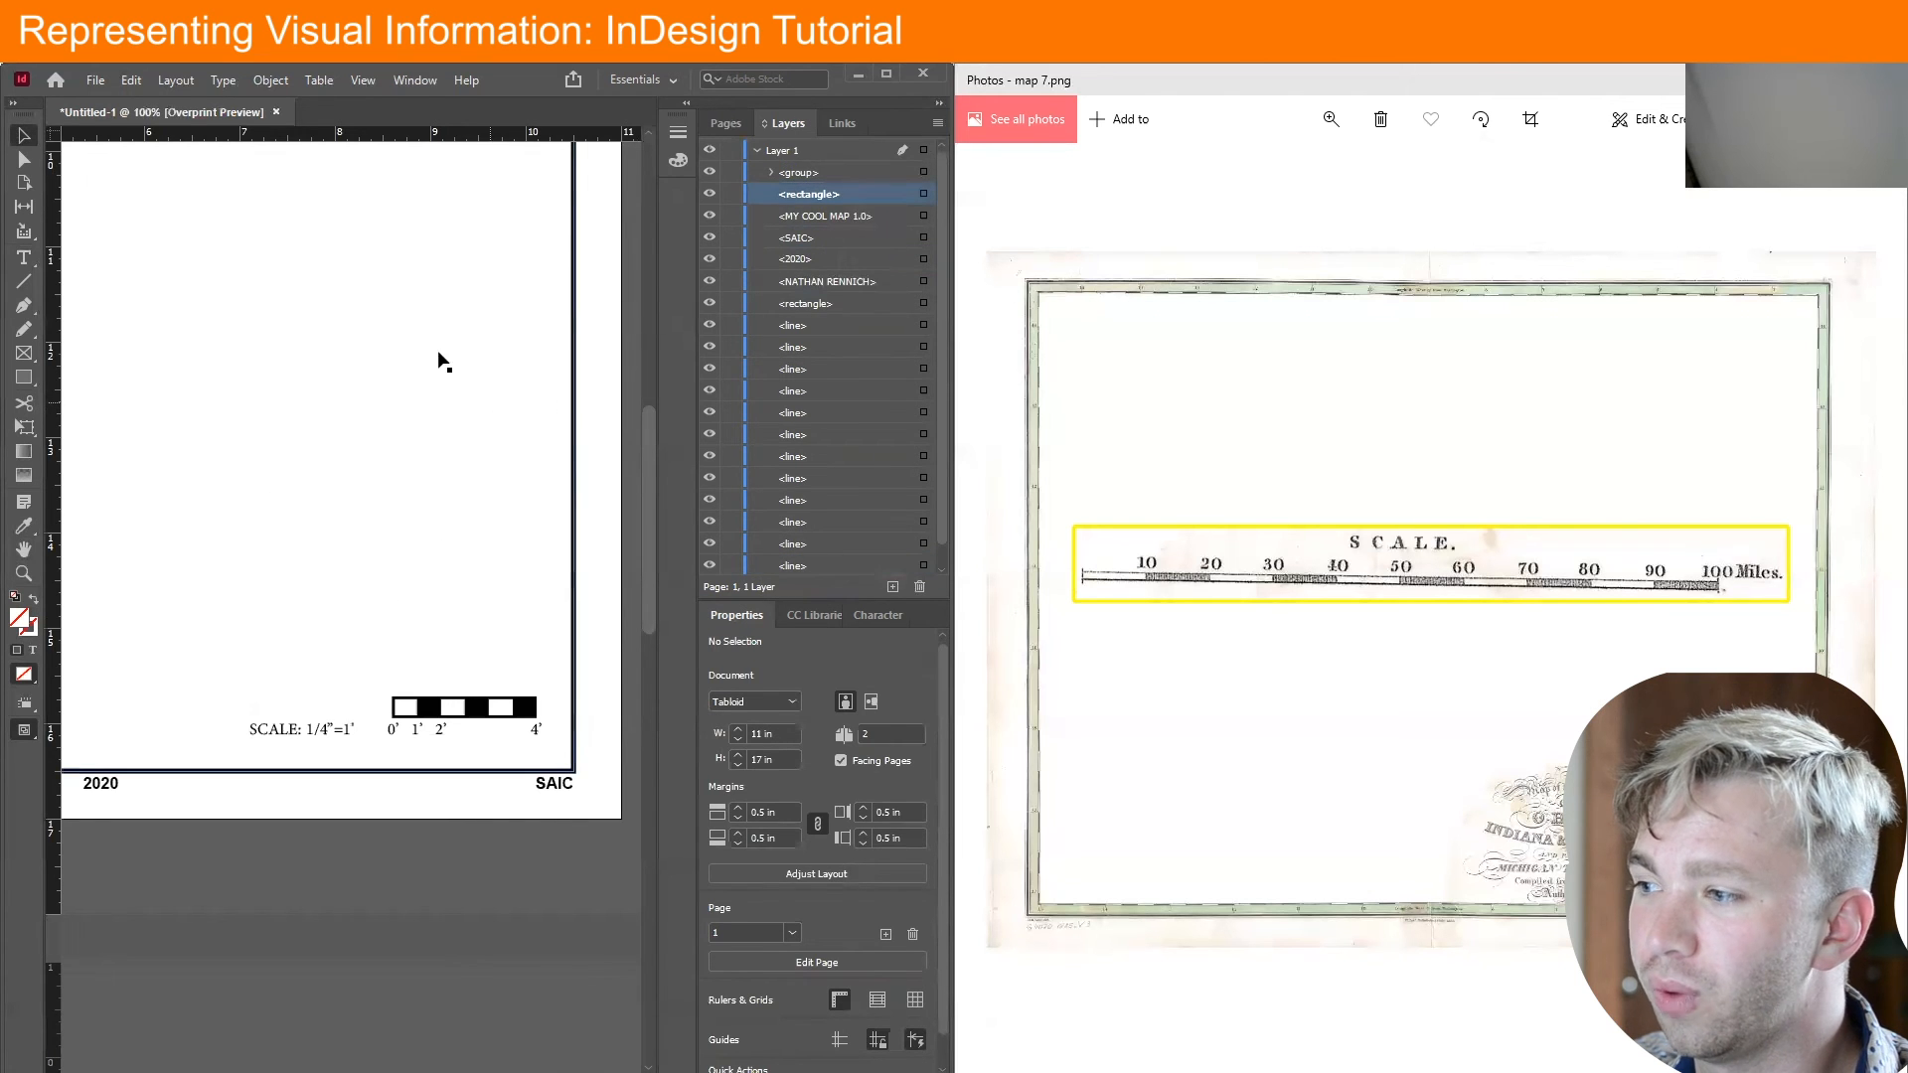
Set the page border rectangle's fill to None
left_click(418, 269)
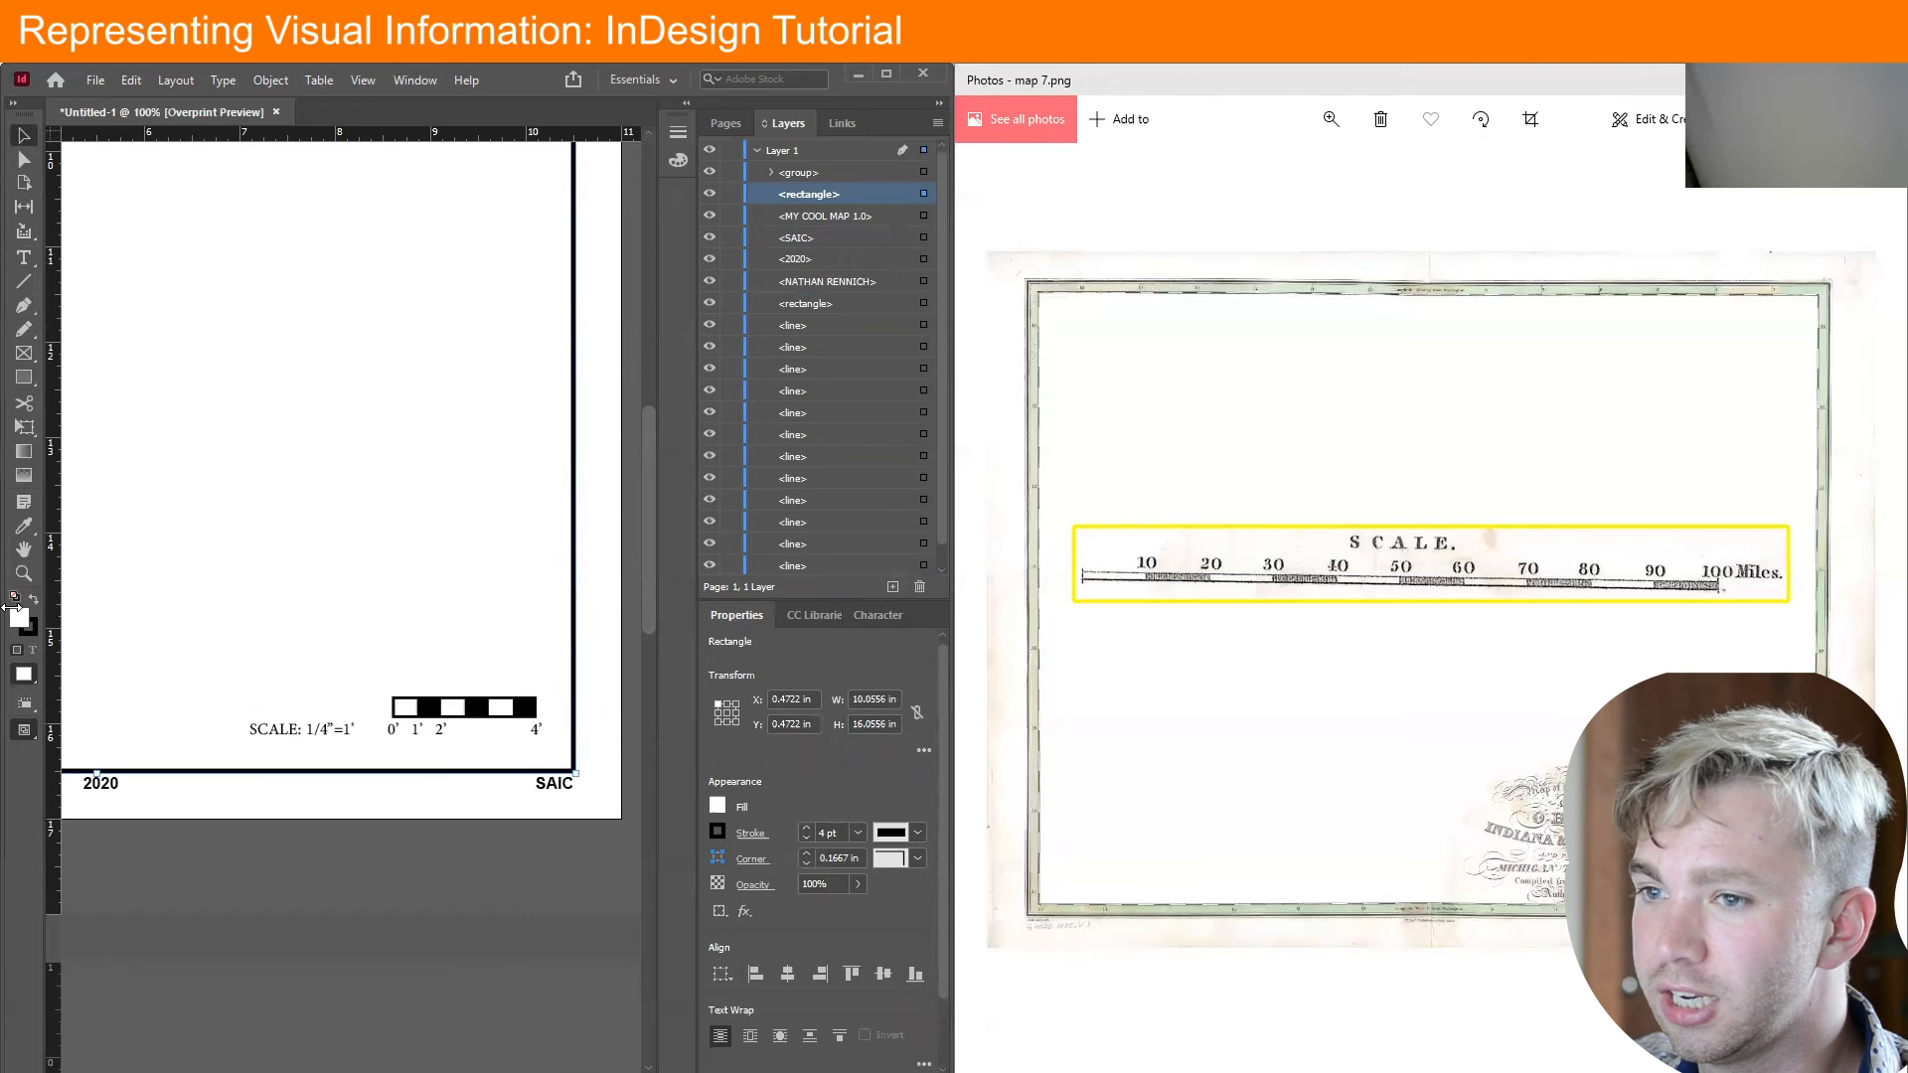
double_click(19, 618)
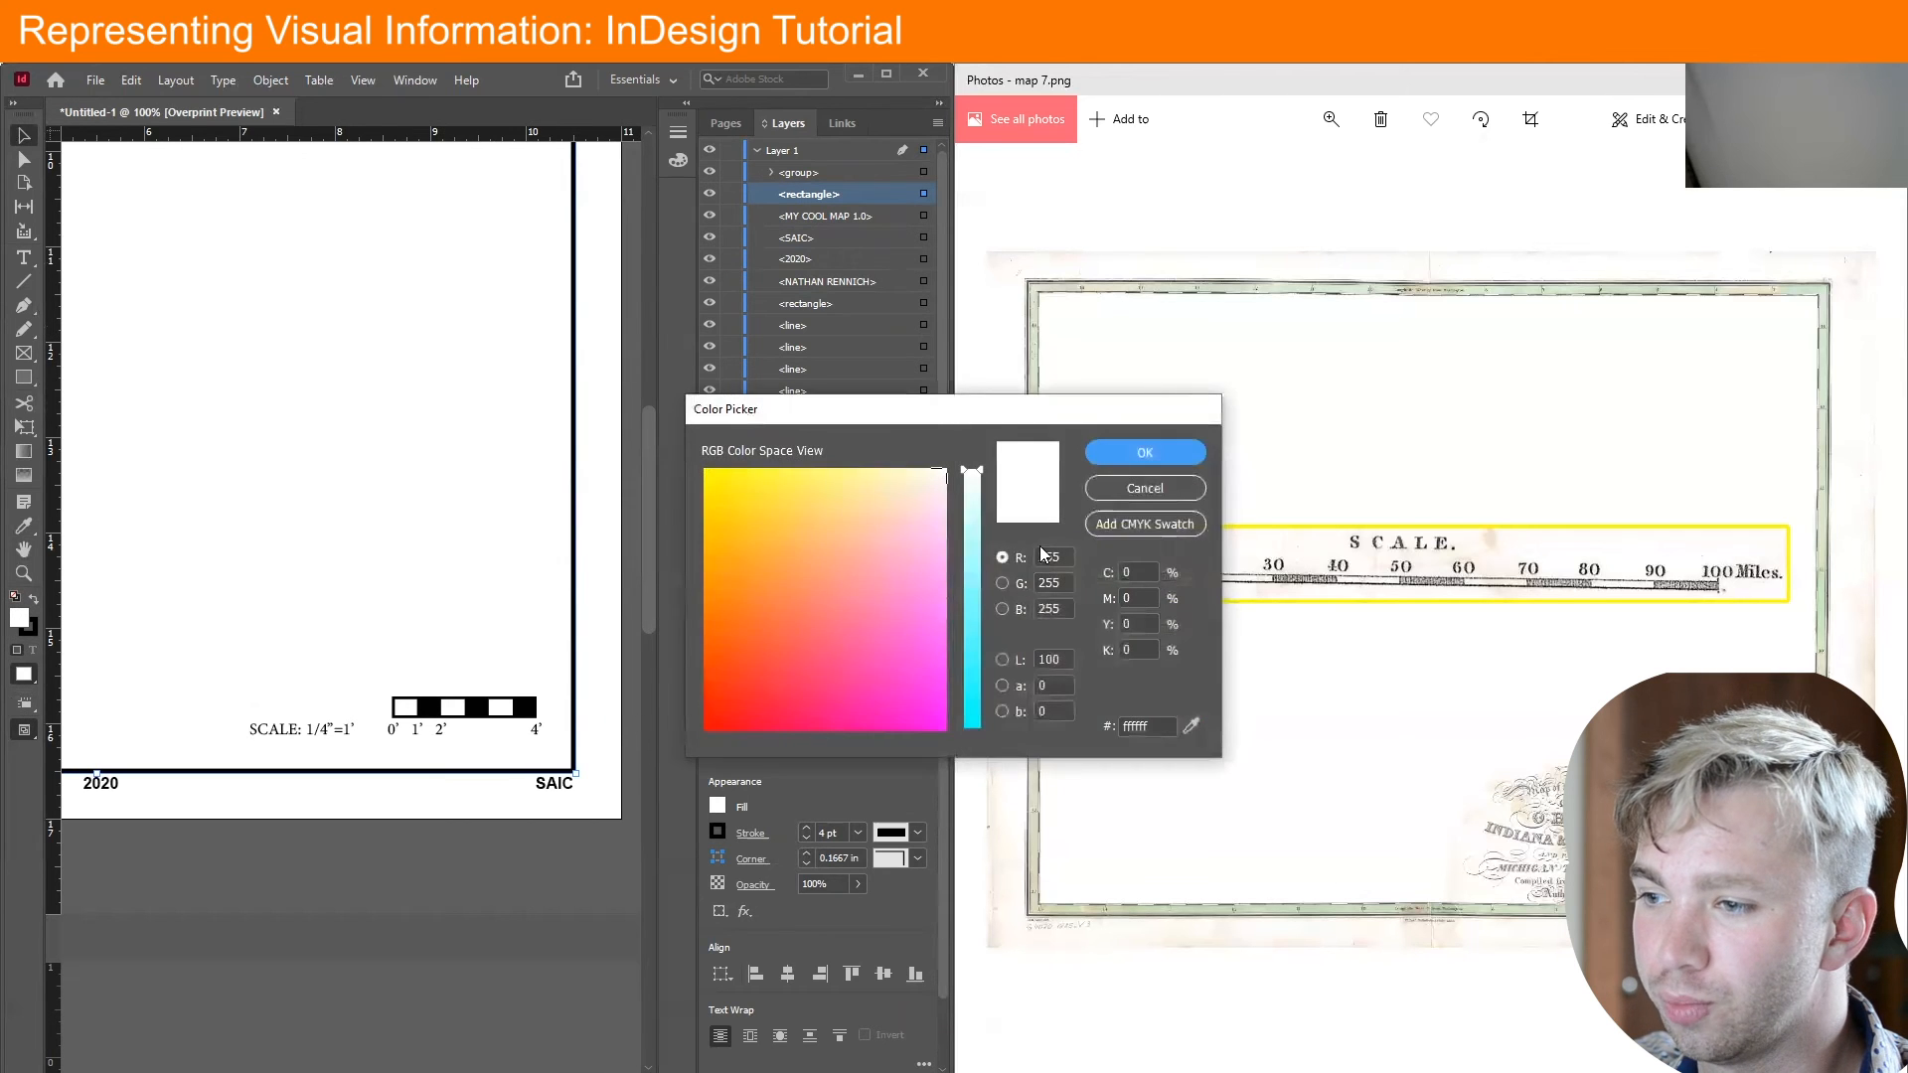
scroll(943, 702, "down", 2)
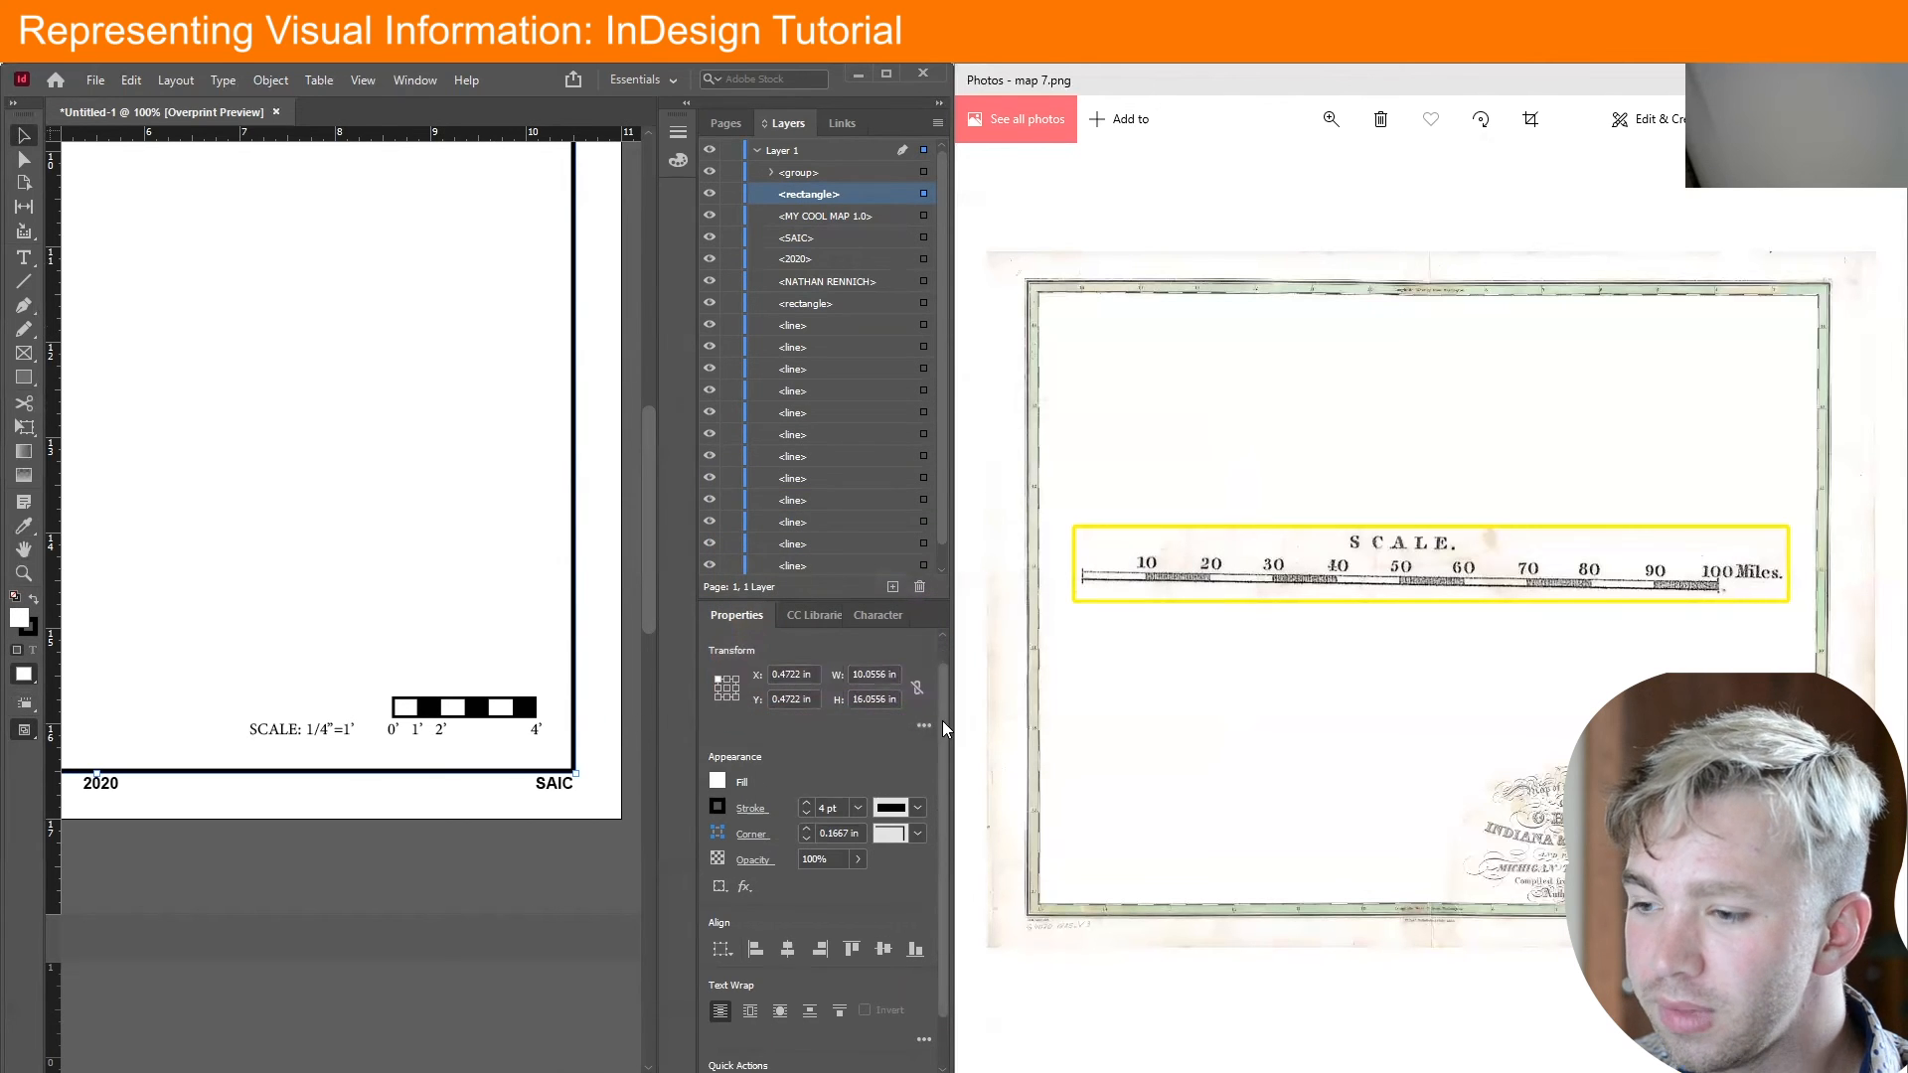
left_click(717, 771)
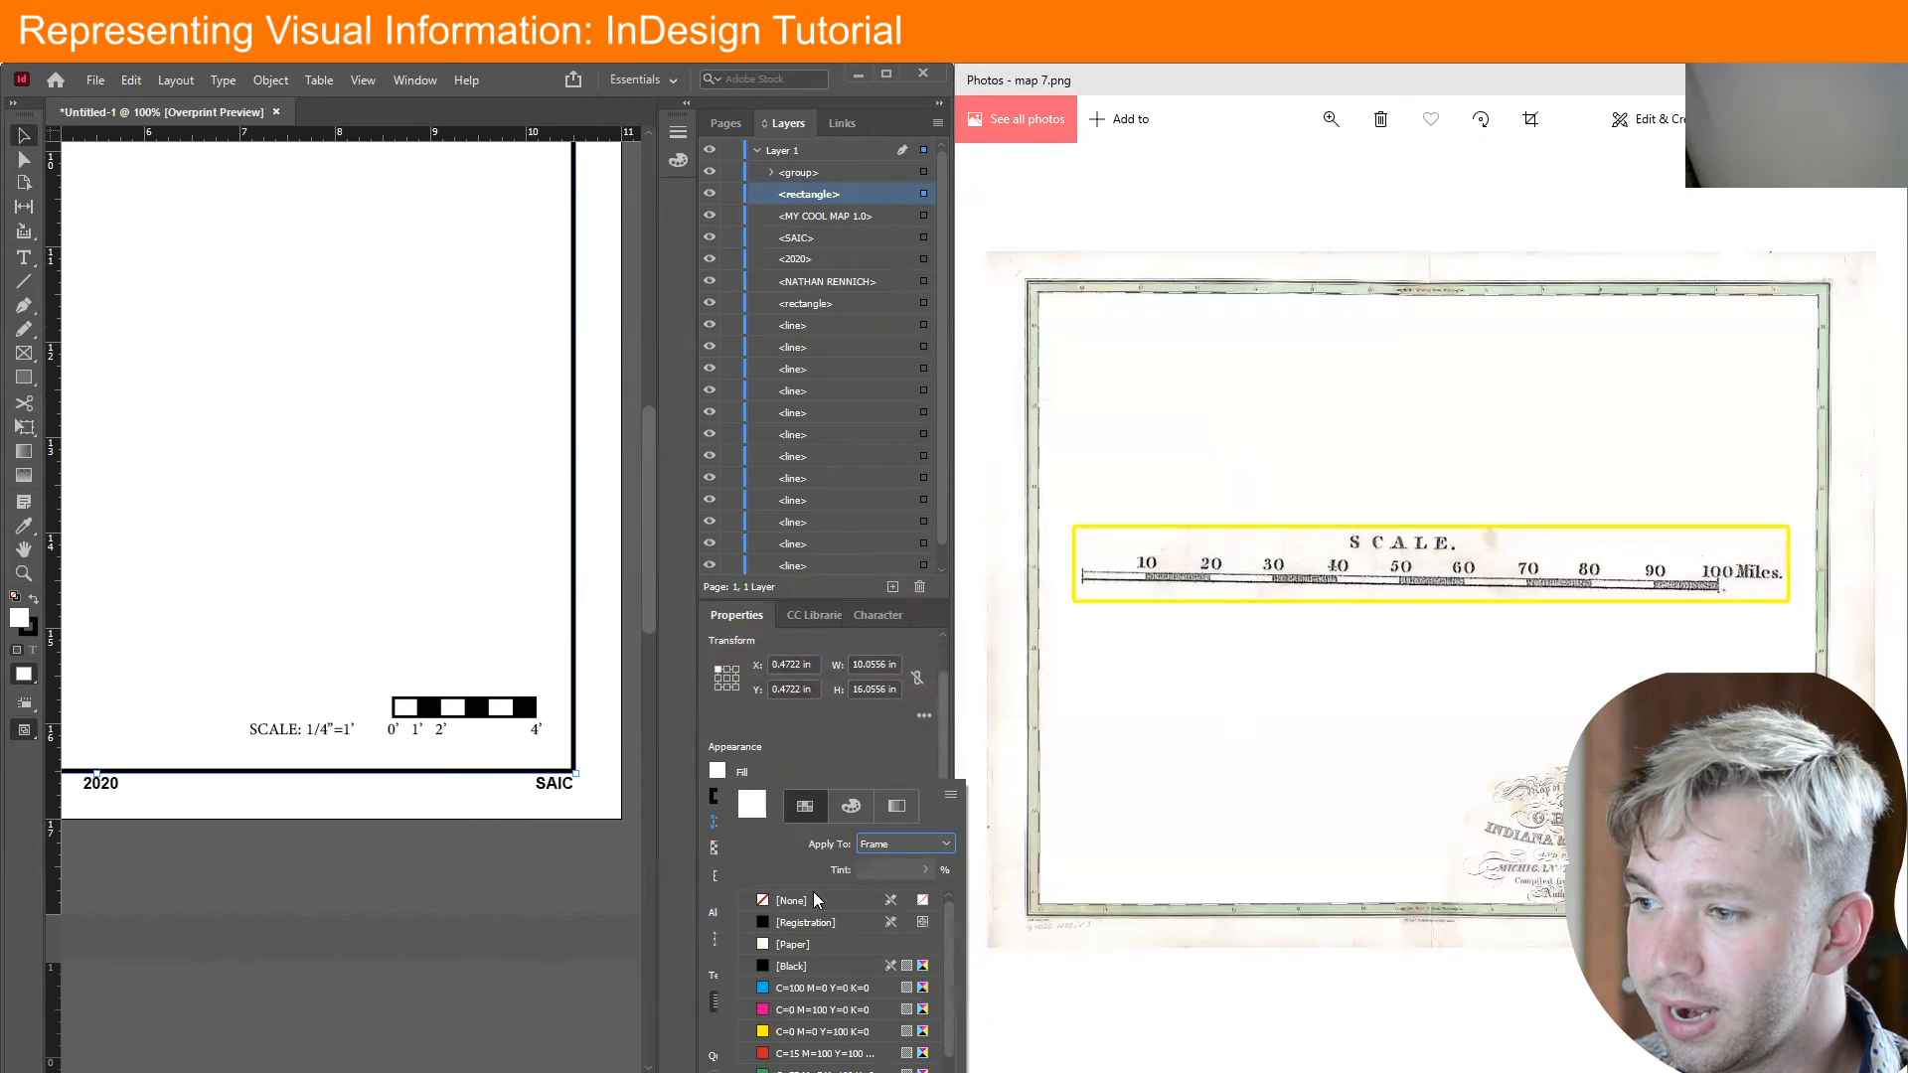
left_click(790, 901)
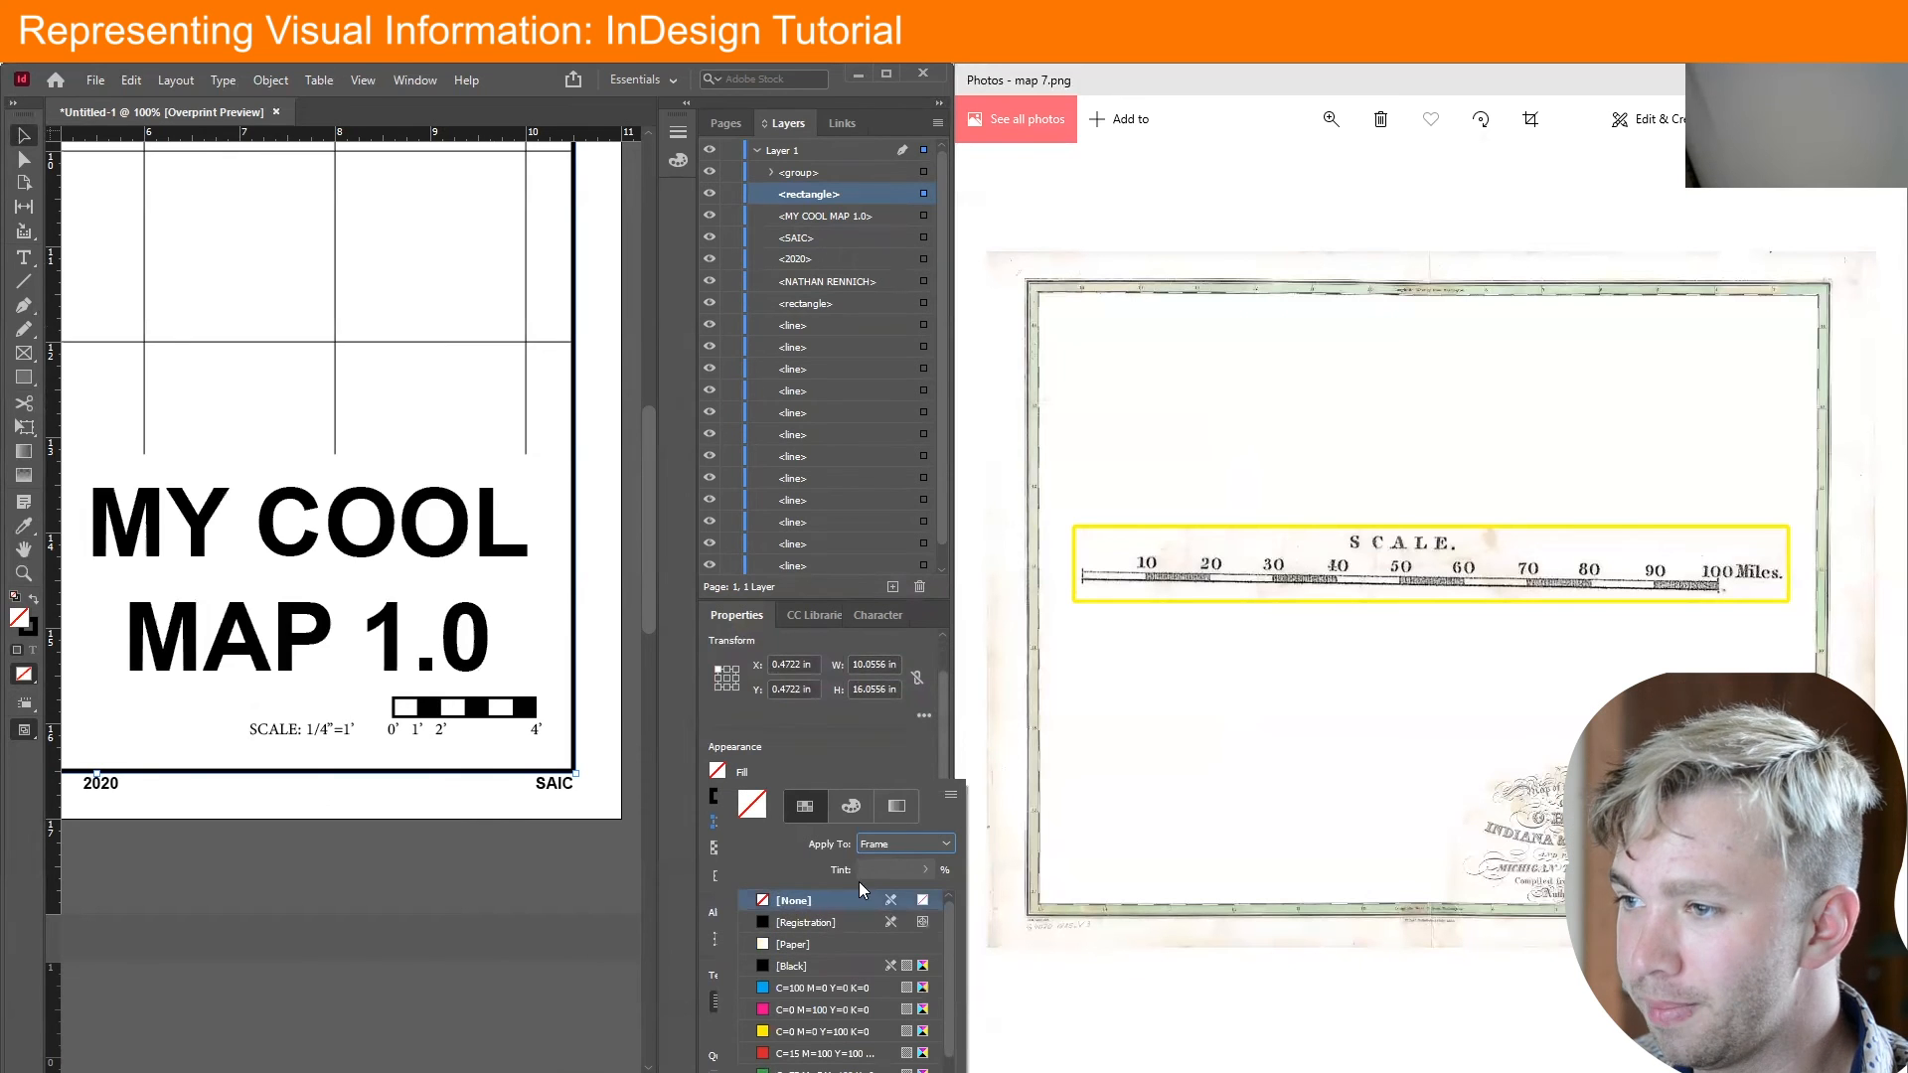
Place the image My Cool Map 1.0.jpg inside the page border frame
key("z")
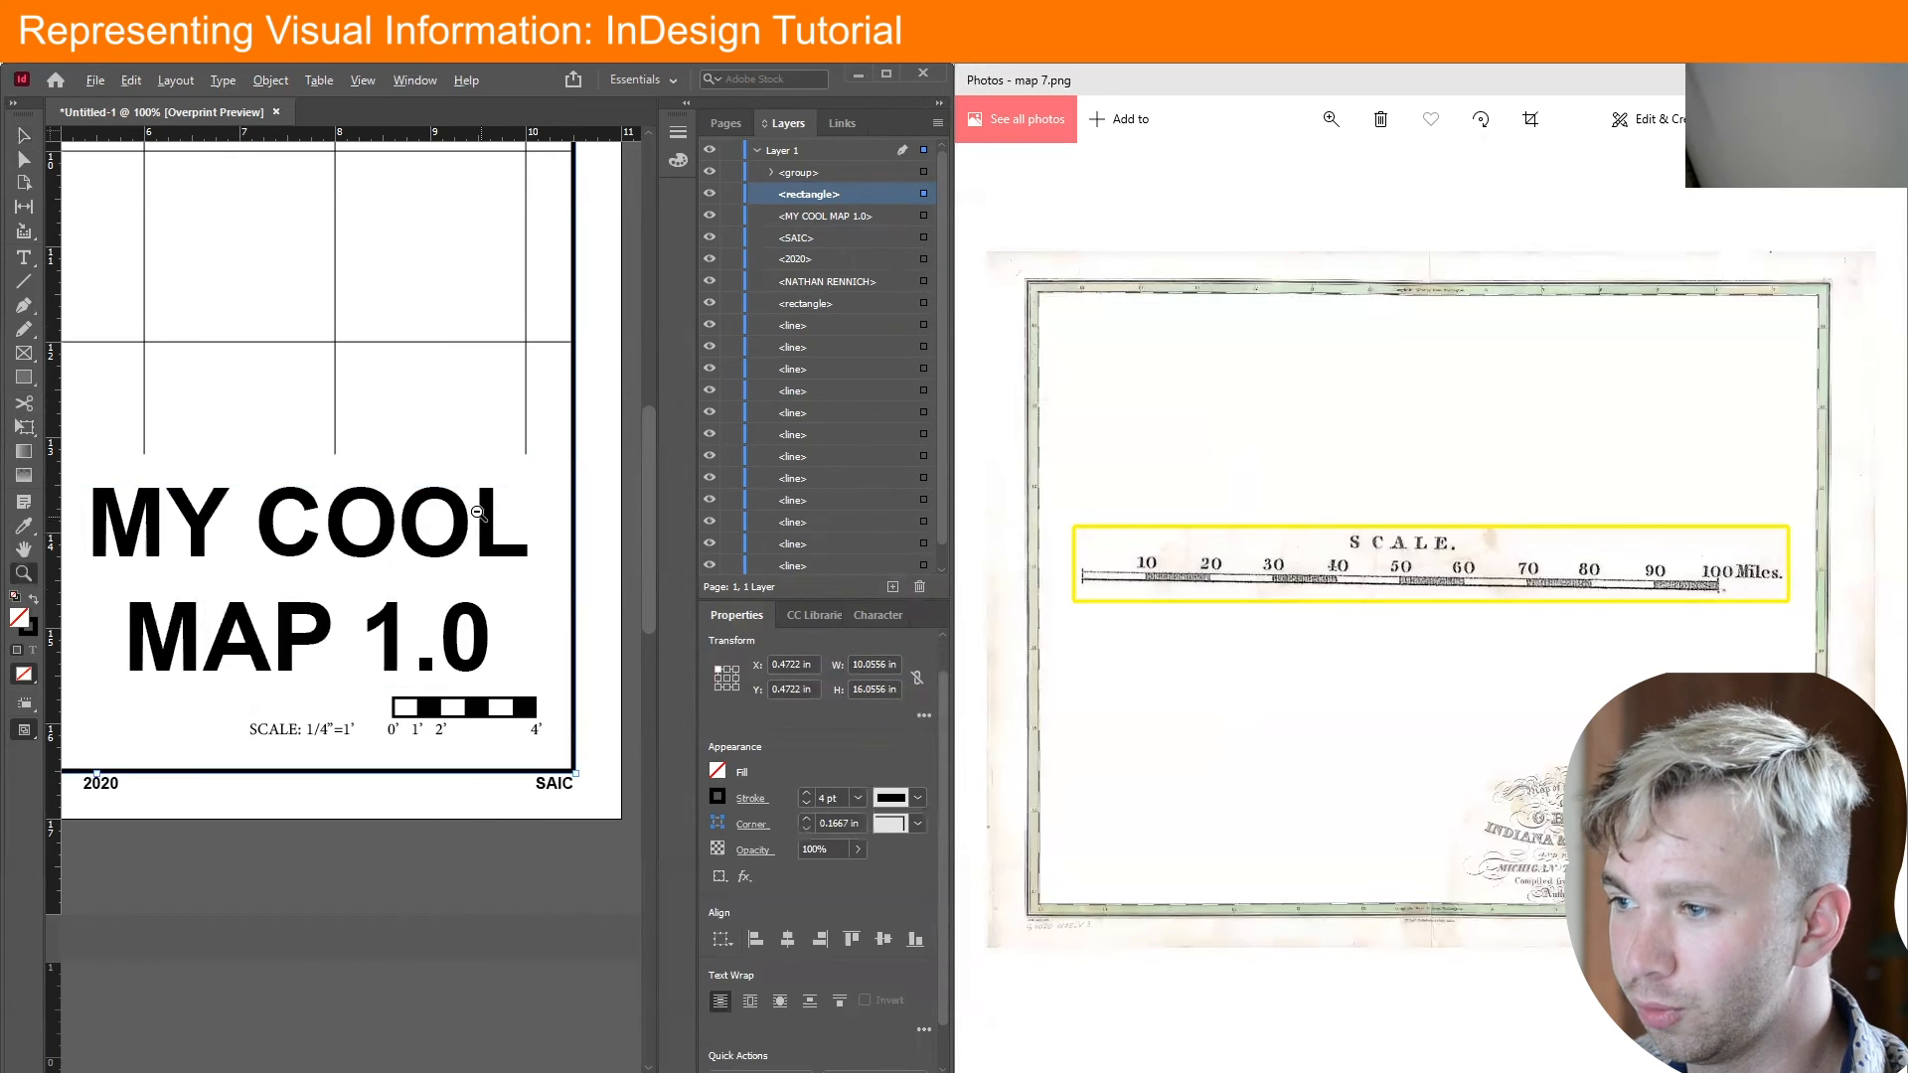
left_click(469, 508, "alt")
left_click(24, 136)
key("h")
mouse_move(500, 574)
left_mouse_down()
mouse_move(724, 581)
mouse_move(488, 559)
left_mouse_up()
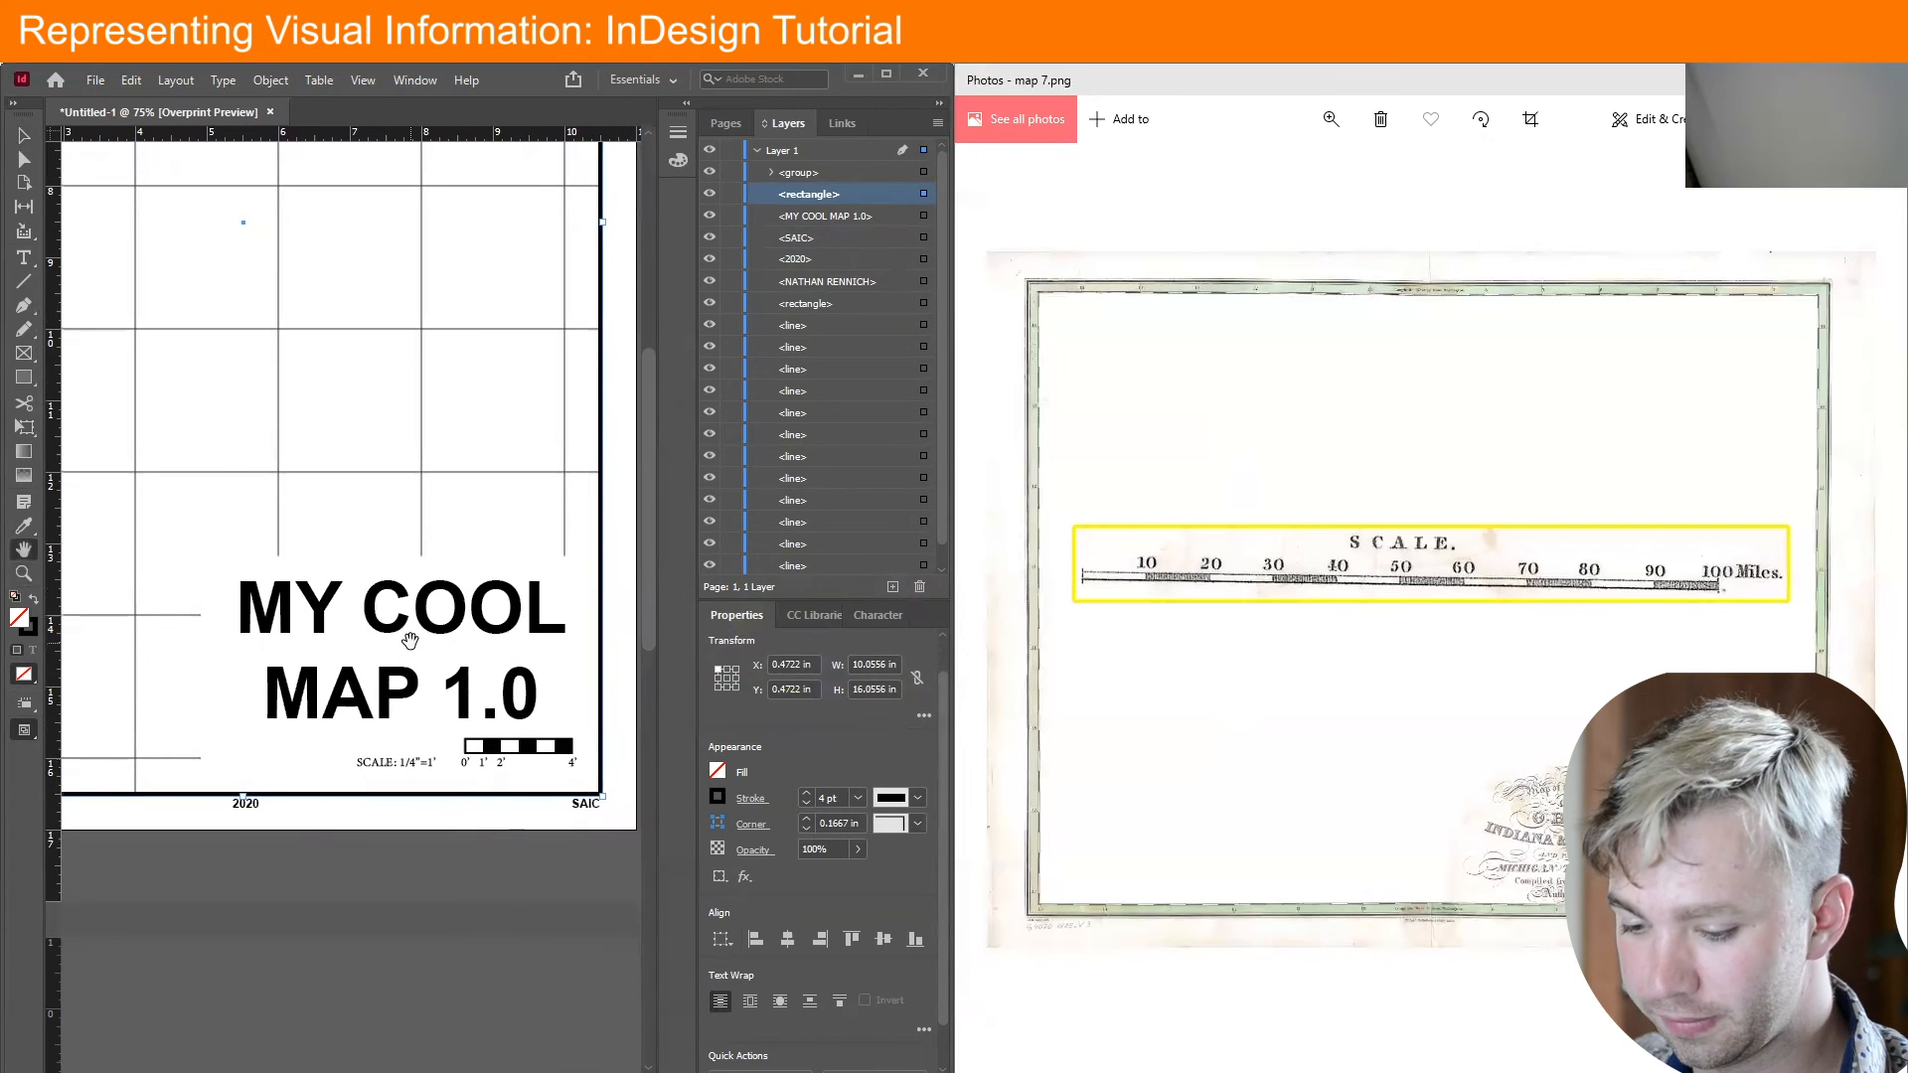
key("v")
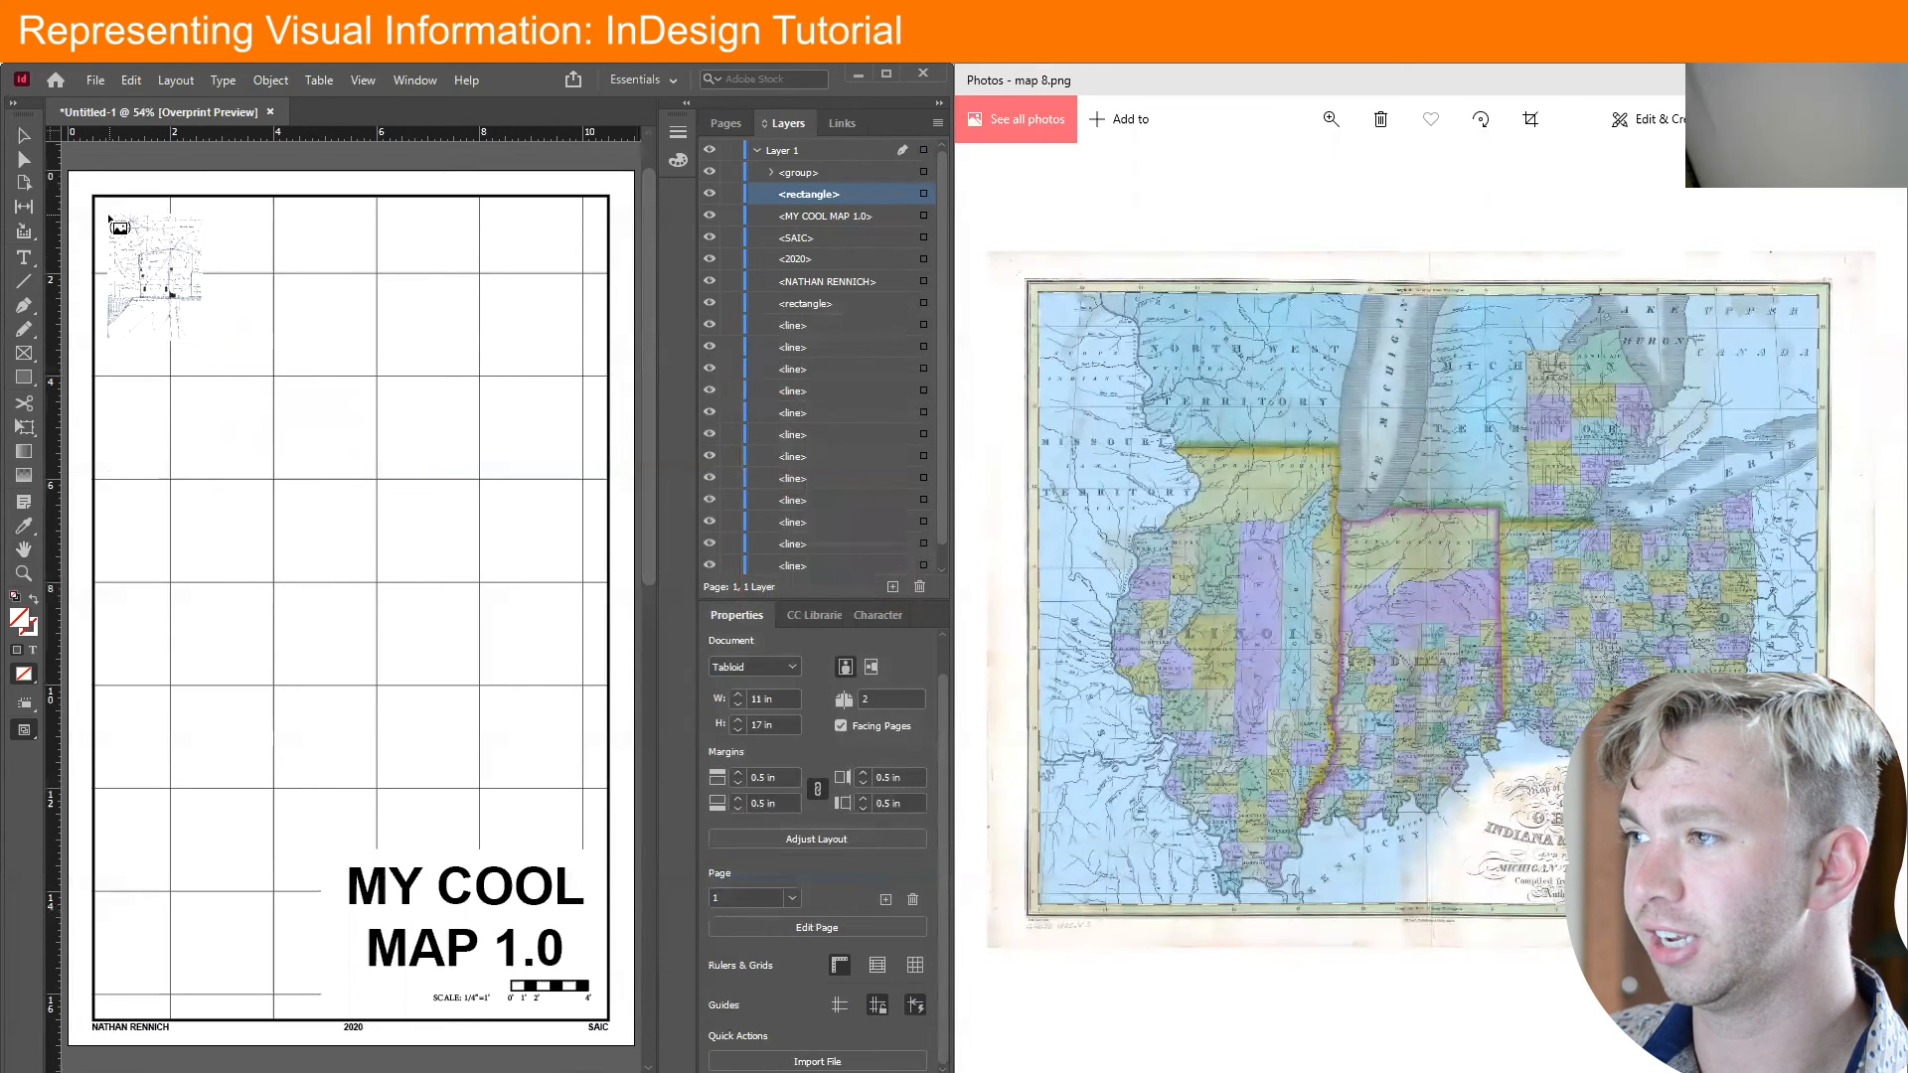
left_click(103, 207)
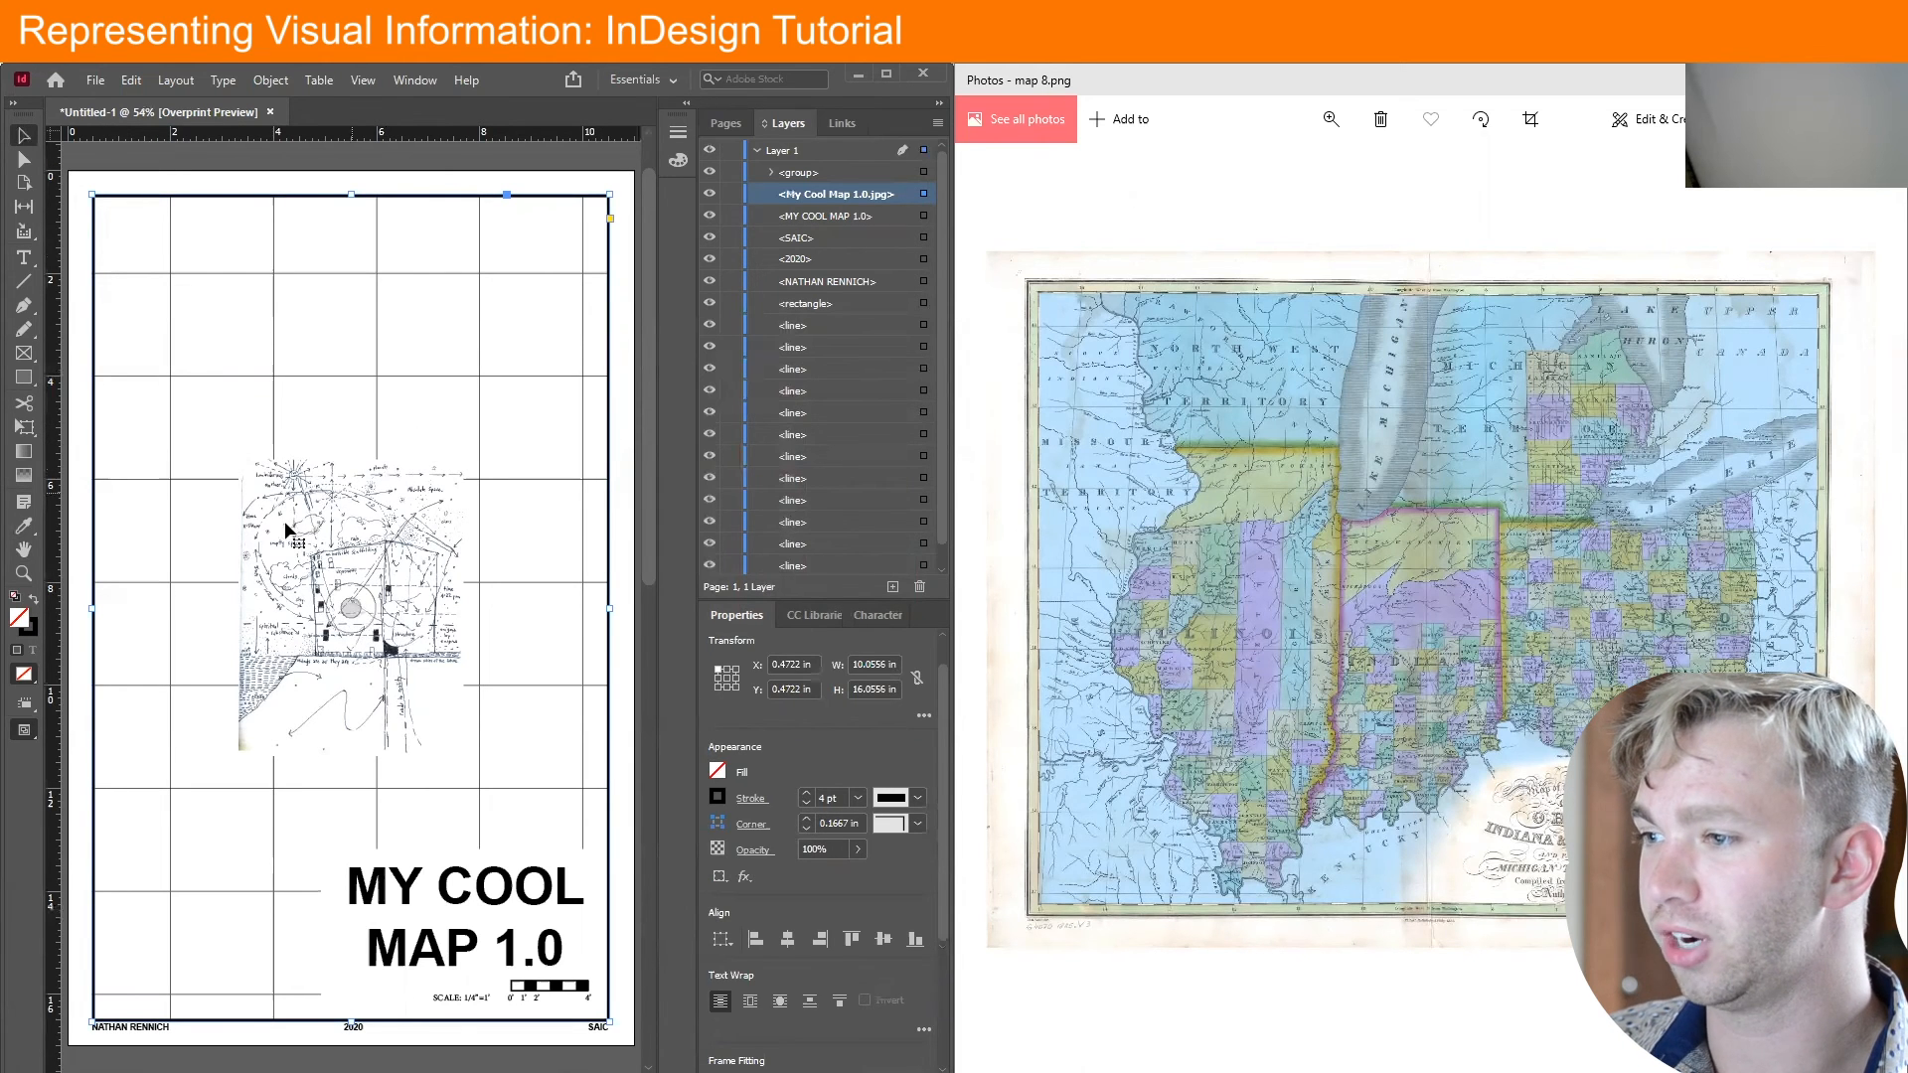
Undo the placement of My Cool Map 1.0.jpg in the page border frame
mouse_move(368, 537)
left_mouse_down()
mouse_move(443, 561)
mouse_move(365, 510)
mouse_move(410, 616)
mouse_move(356, 616)
mouse_move(393, 558)
mouse_move(370, 596)
mouse_move(356, 574)
mouse_move(368, 588)
left_mouse_up()
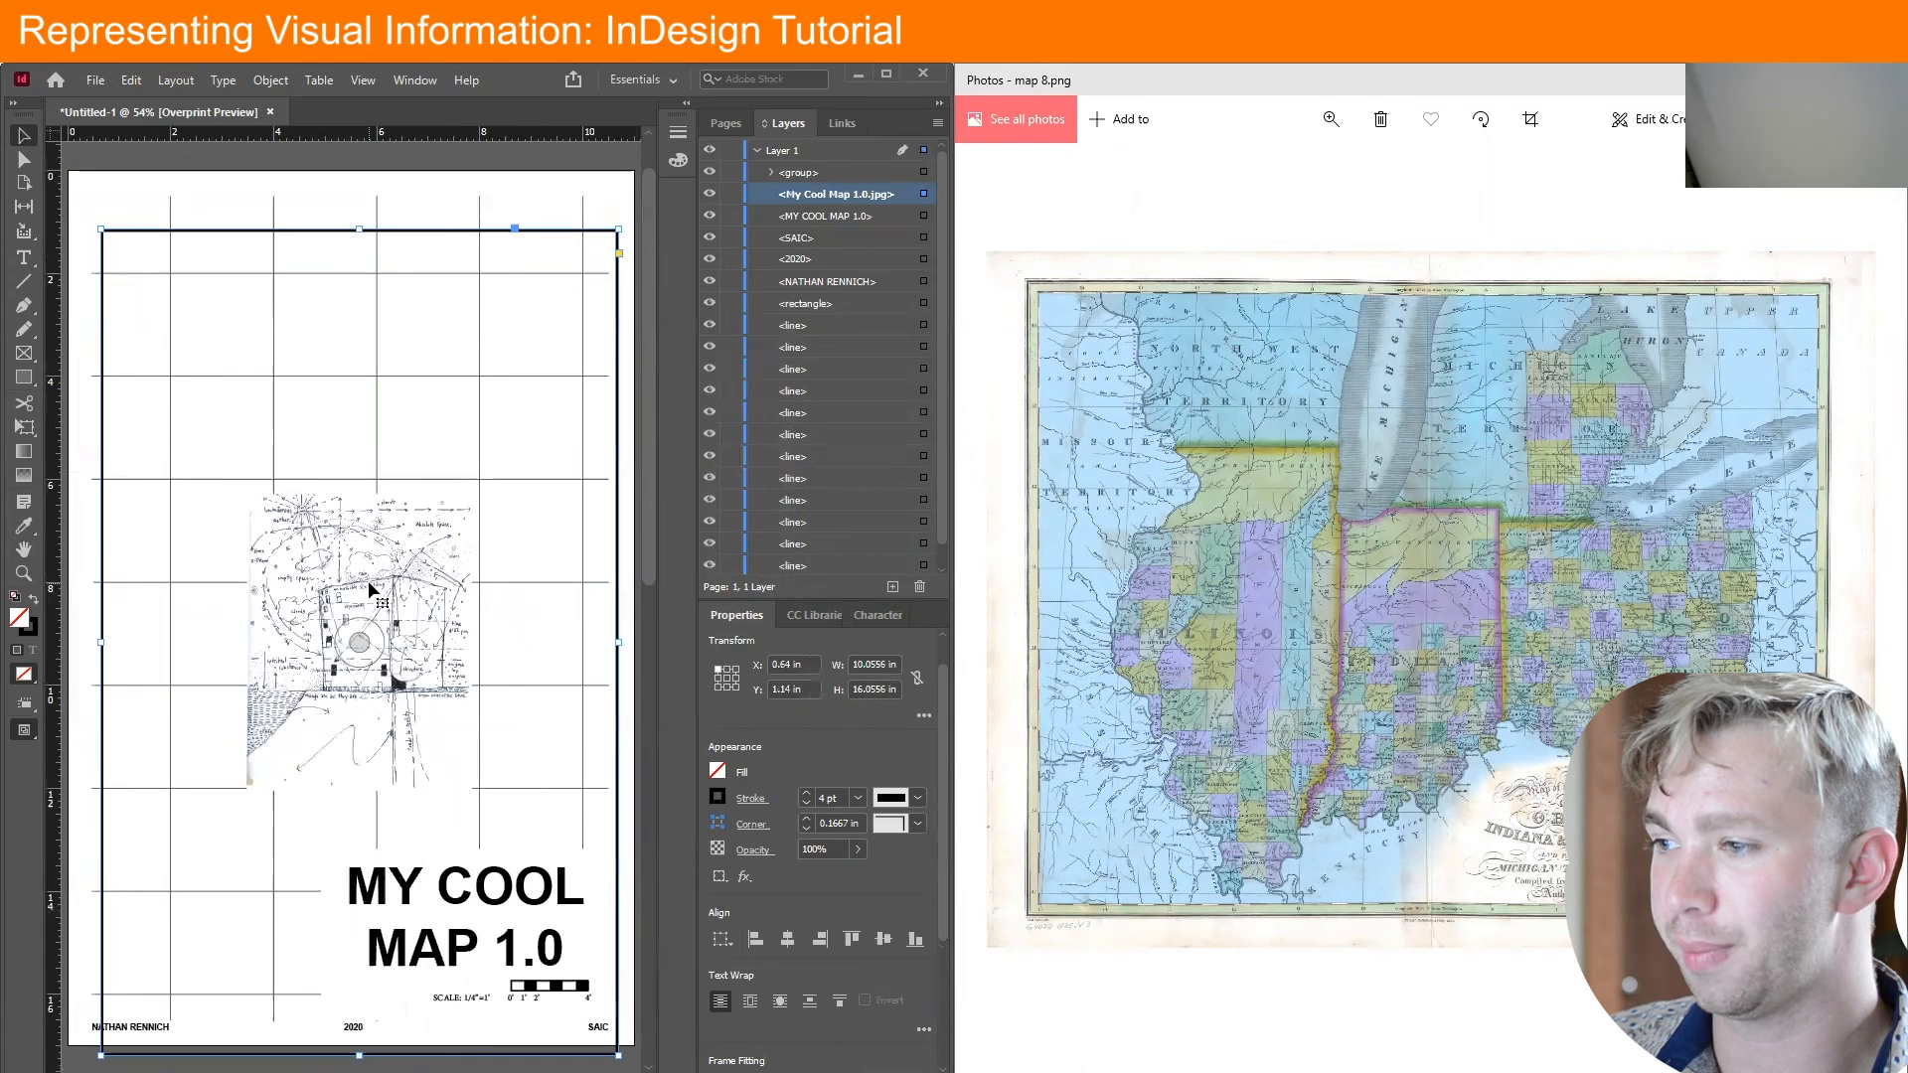
key("ctrl+z")
key("ctrl+z")
key("ctrl+z")
key("ctrl+z")
key("ctrl+z")
key("ctrl+z")
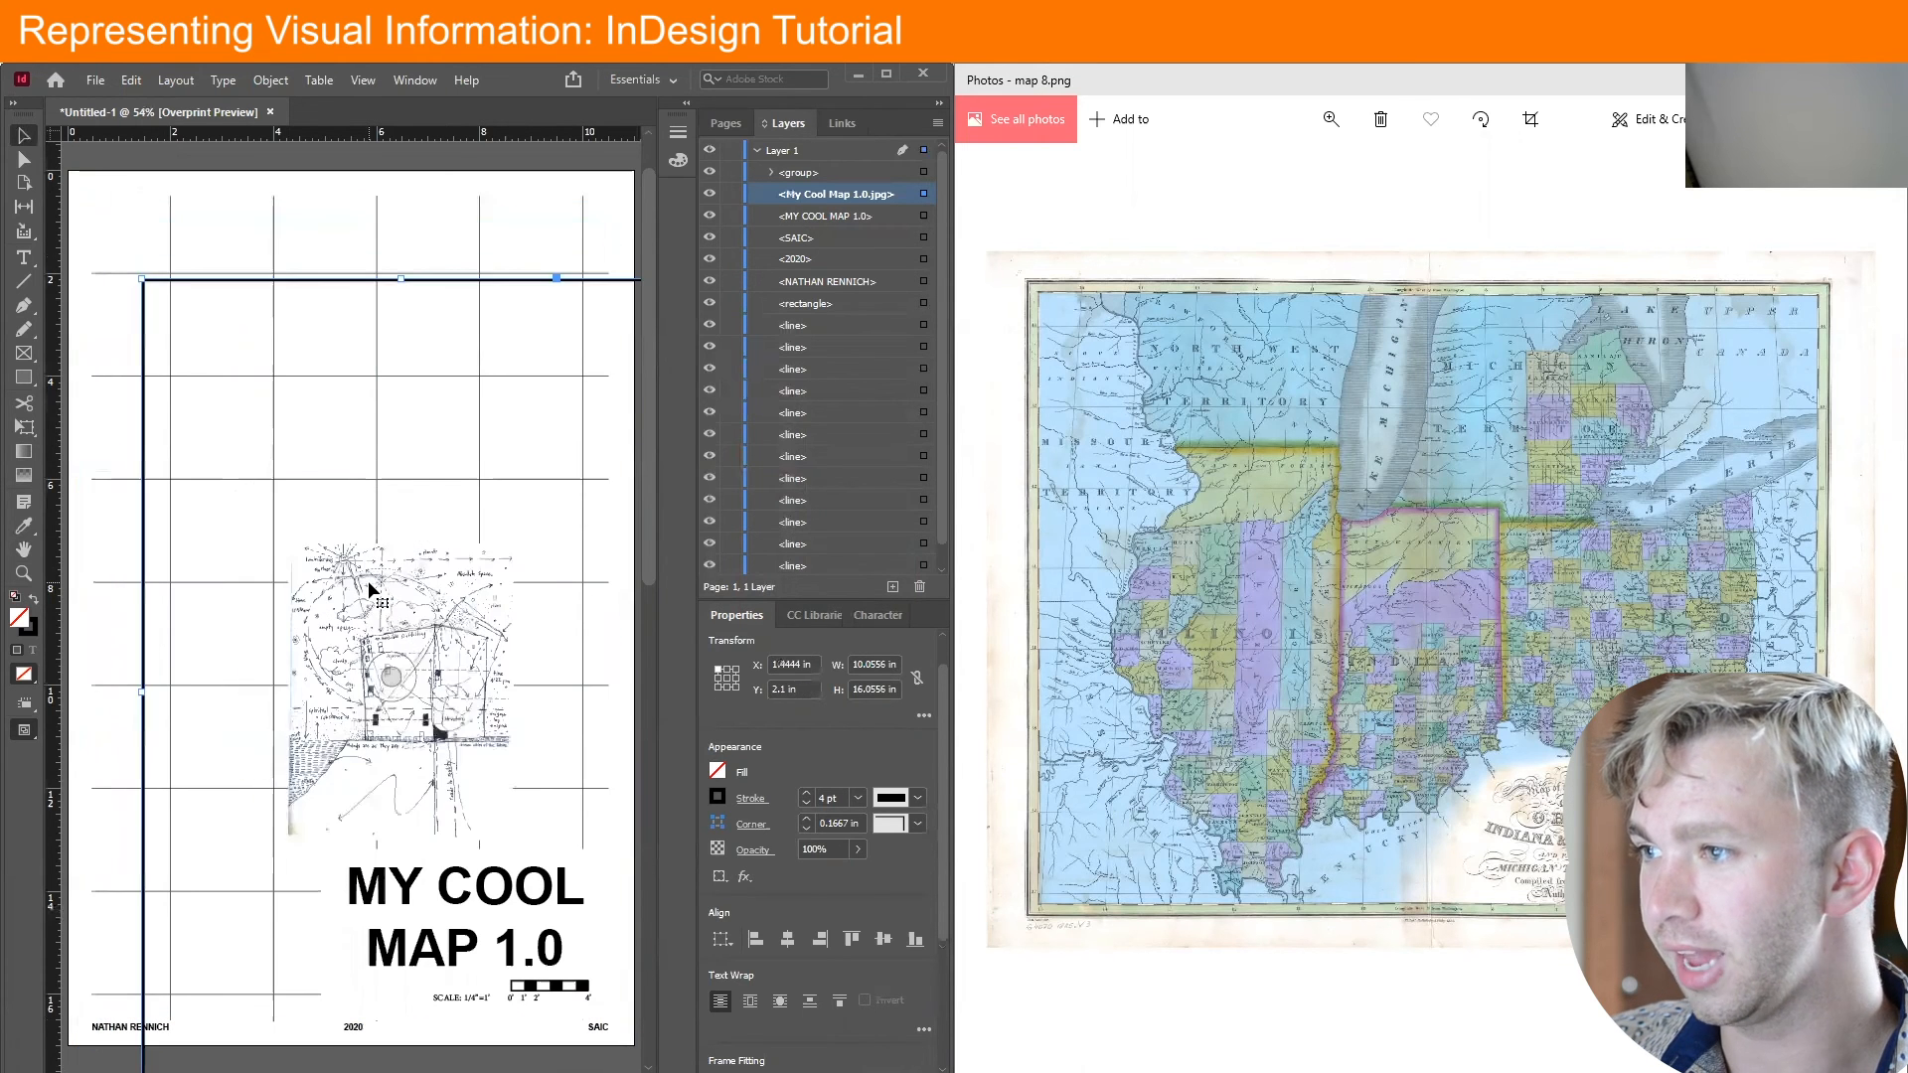
key("ctrl+z")
key("ctrl+z")
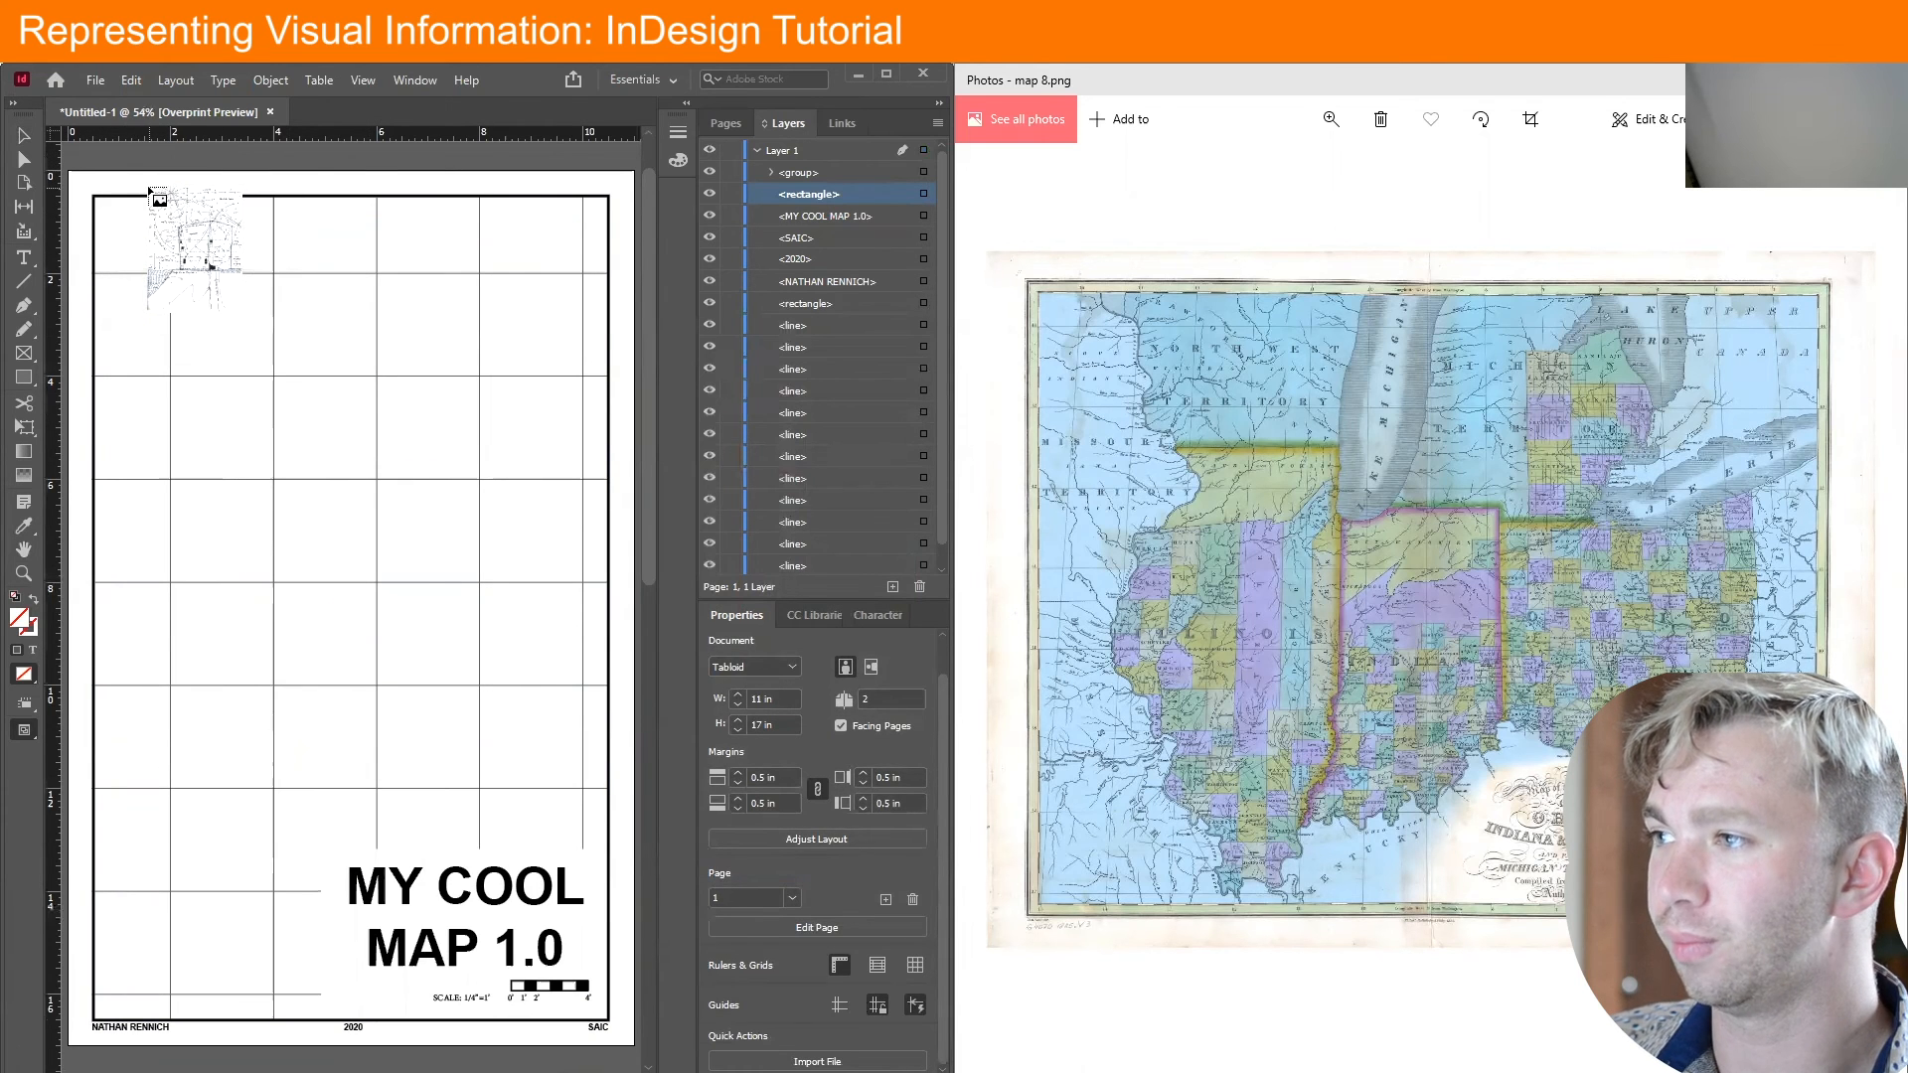
Place My Cool Map 1.0.jpg in its own frame above the scale group and move it inside the page border
scroll(189, 214, "up", 1)
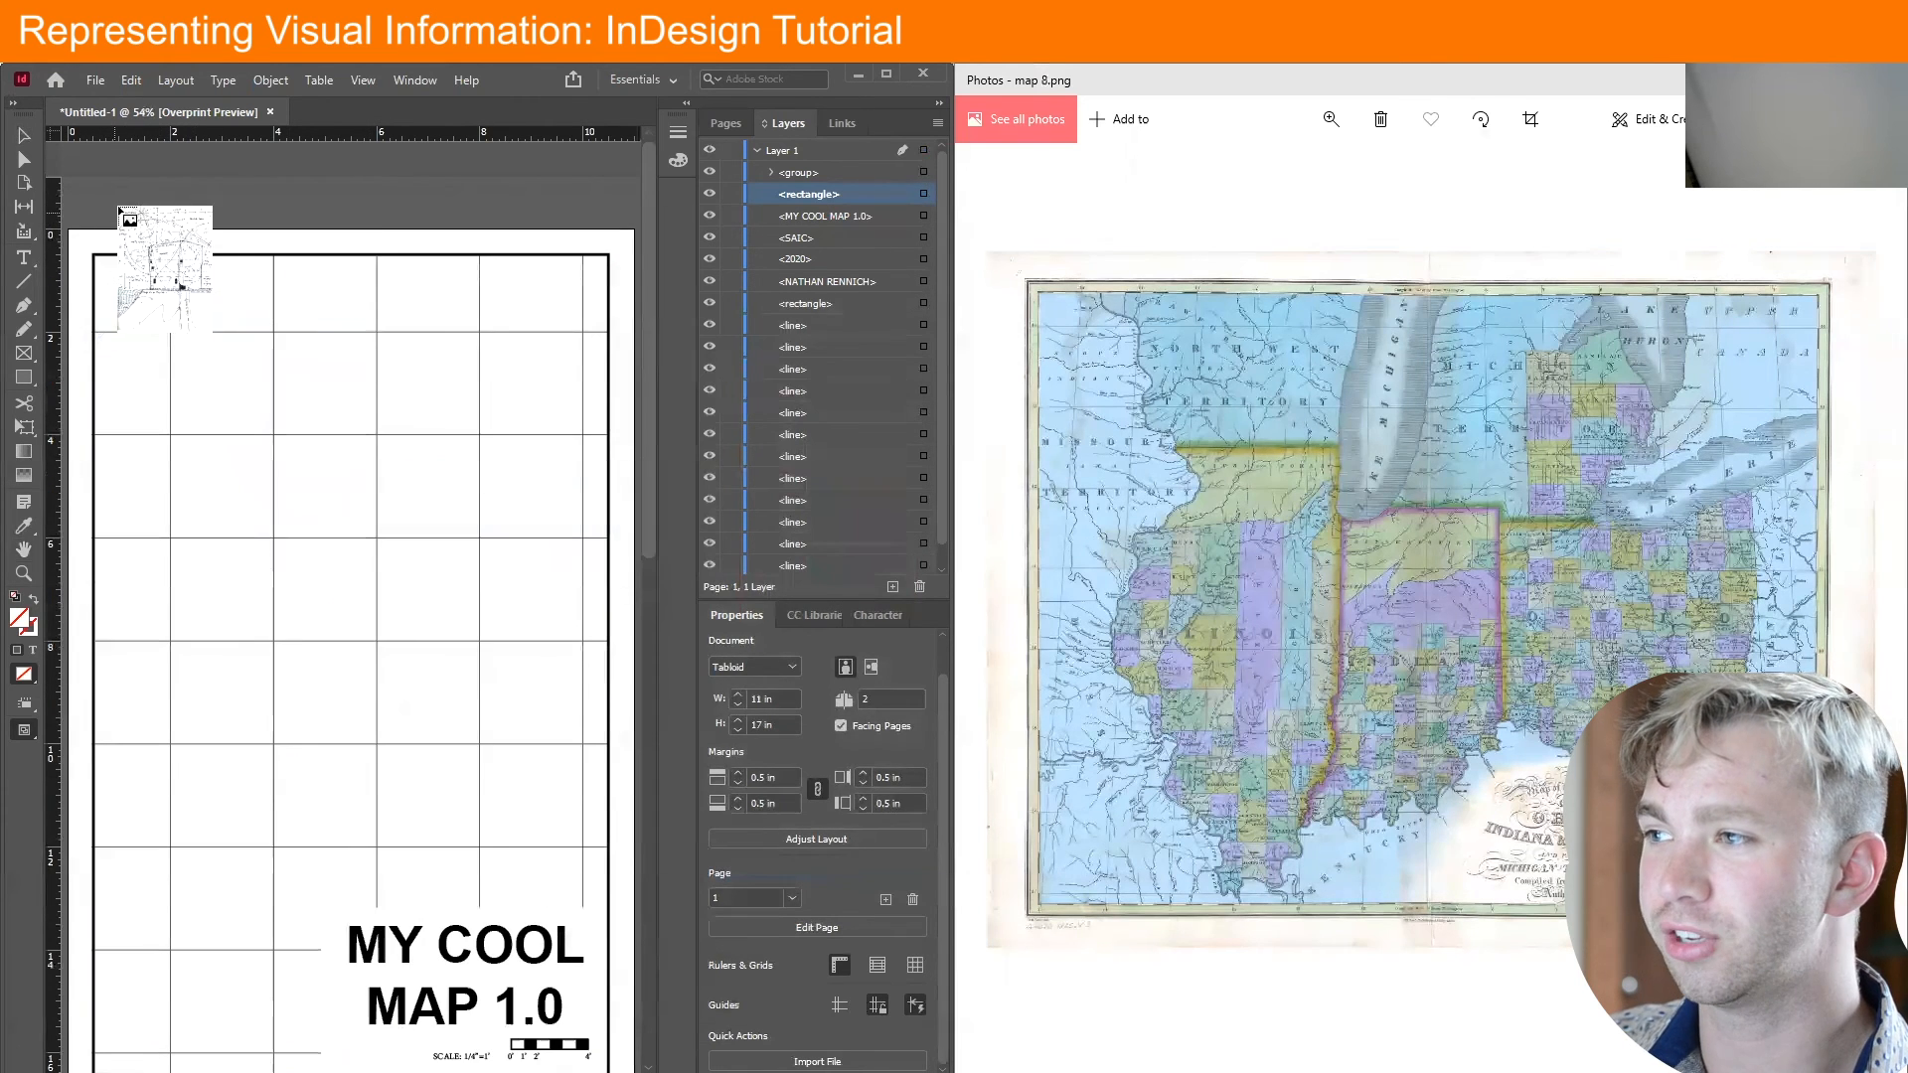
left_click_drag(148, 193, 148, 194)
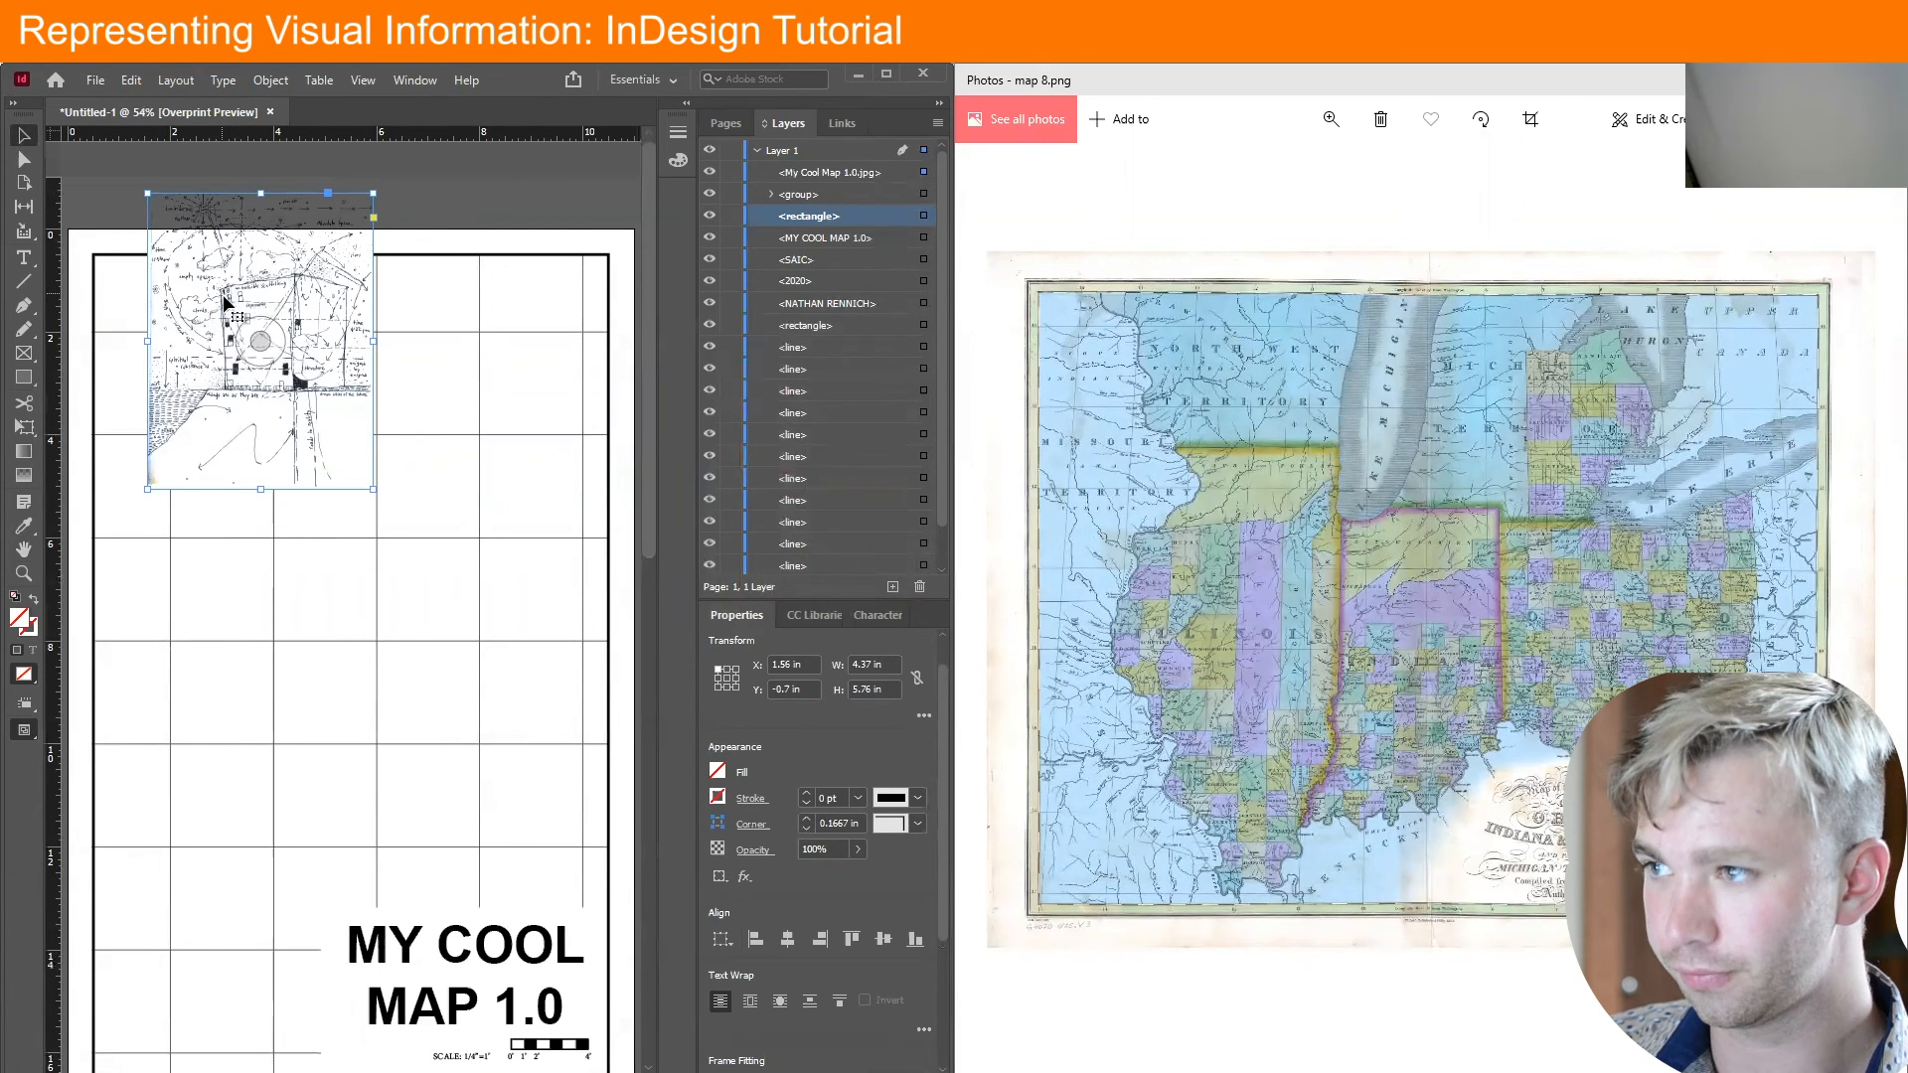
mouse_move(228, 301)
left_mouse_down()
mouse_move(263, 438)
mouse_move(345, 501)
left_mouse_up()
Try resizing the map image frame with Auto-Fit off, and undo the resizing
left_click_drag(942, 687, 906, 897)
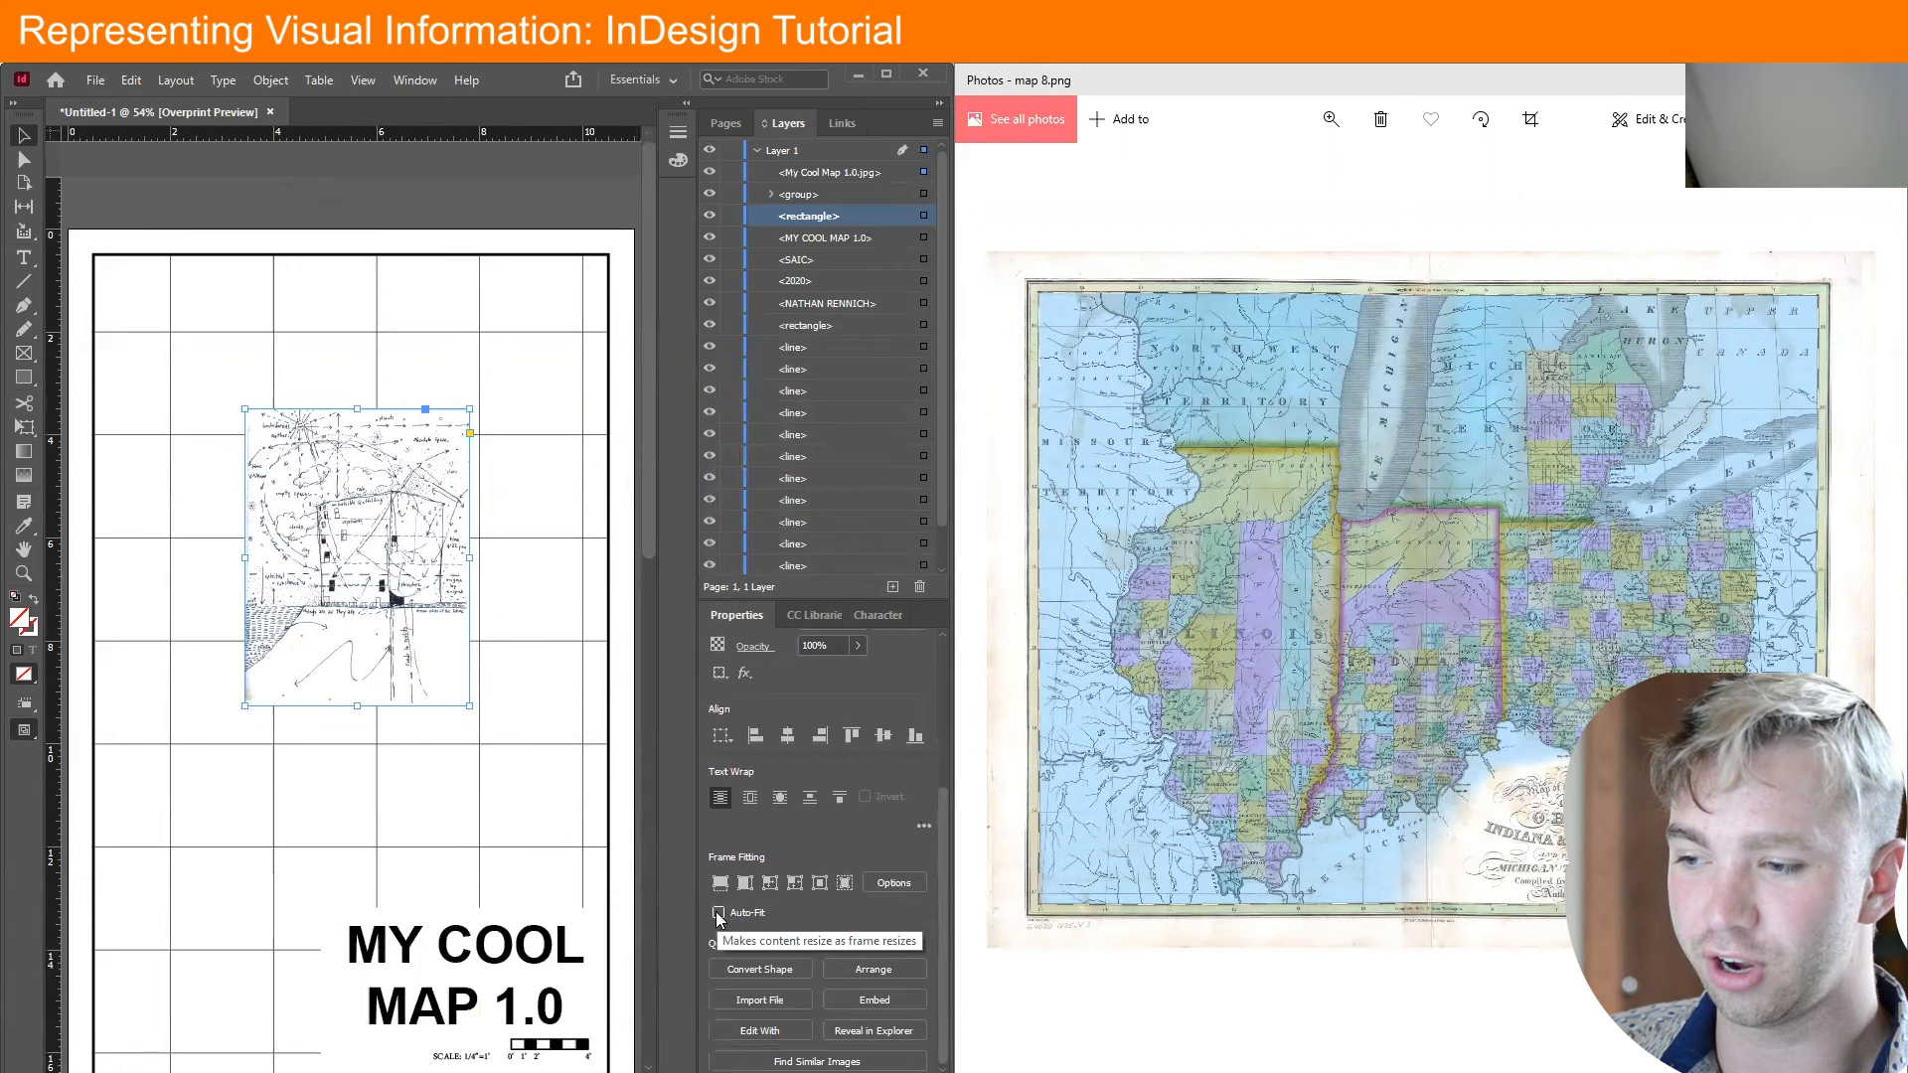
left_click_drag(466, 707, 521, 710)
key("ctrl+z")
key("ctrl+z")
key("ctrl+z")
key("ctrl+z")
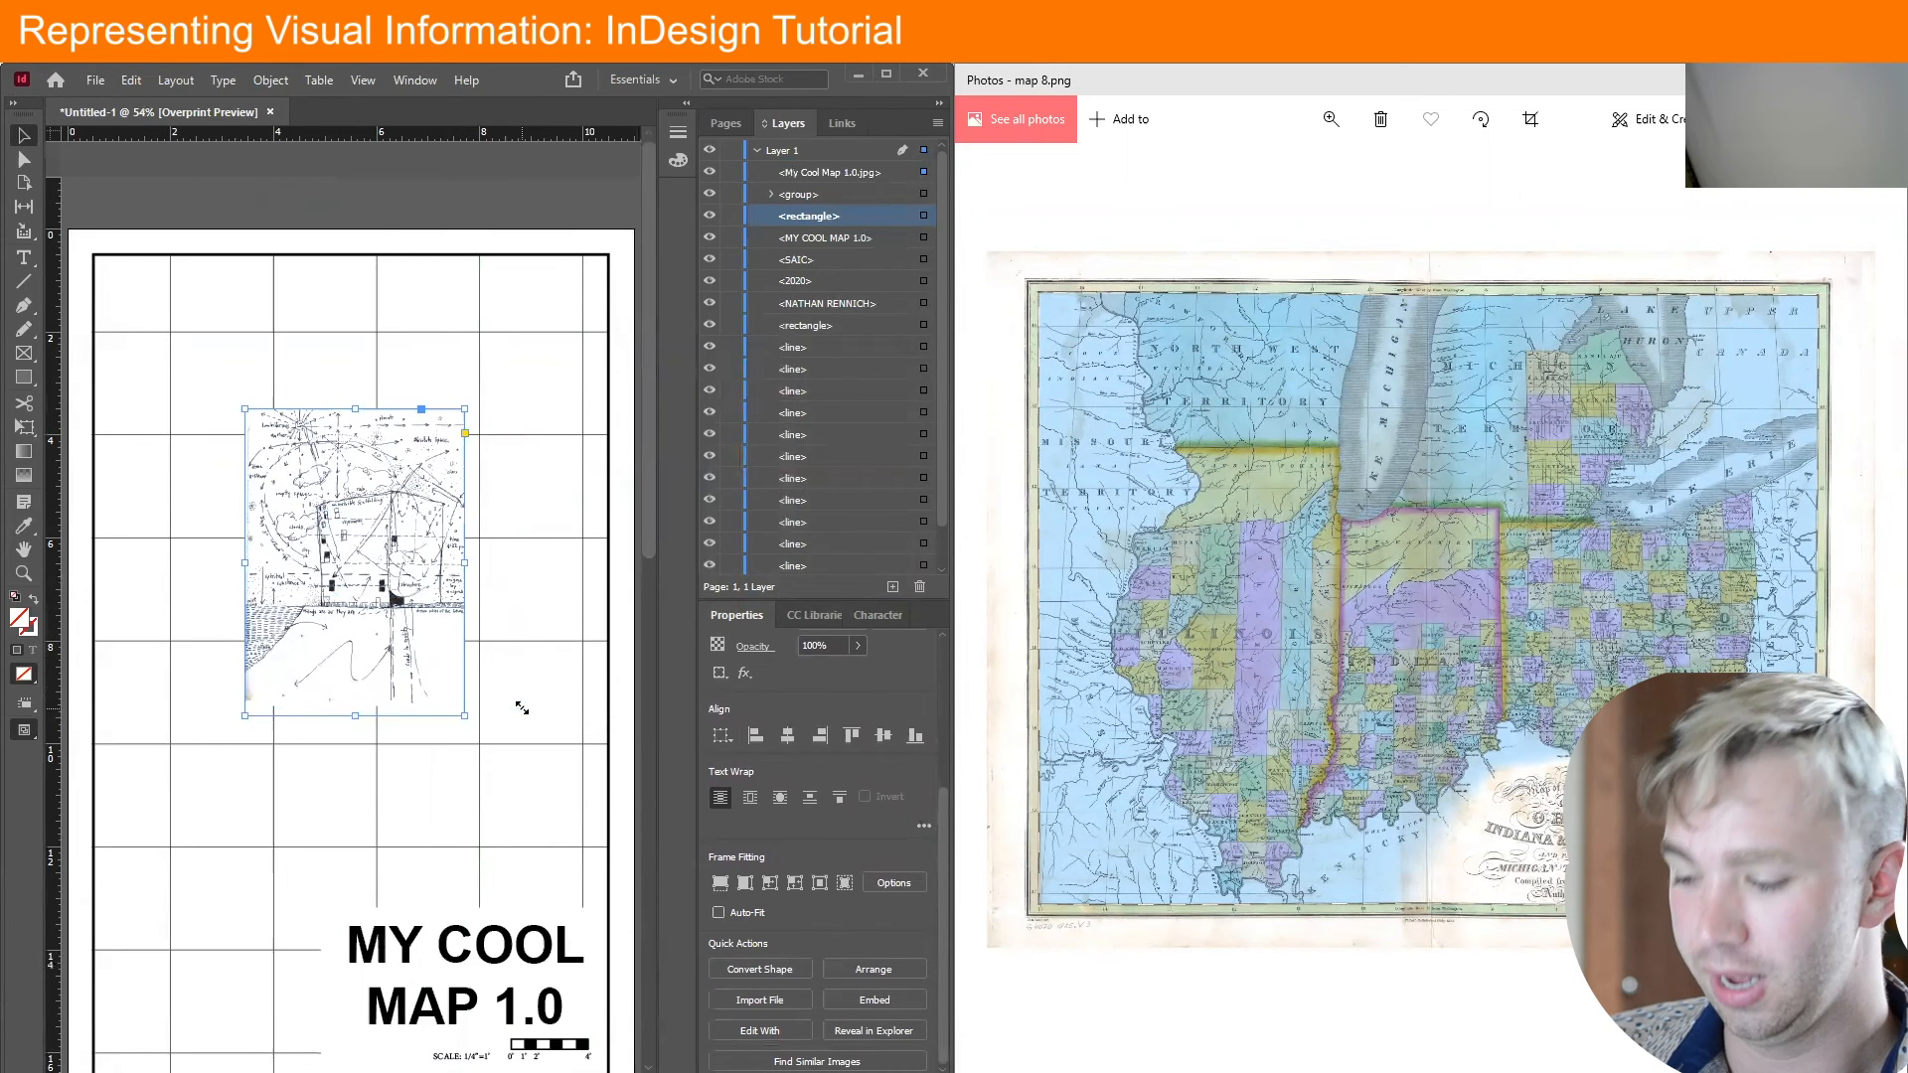
key("ctrl+z")
key("ctrl+z")
key("ctrl+z")
key("ctrl+z")
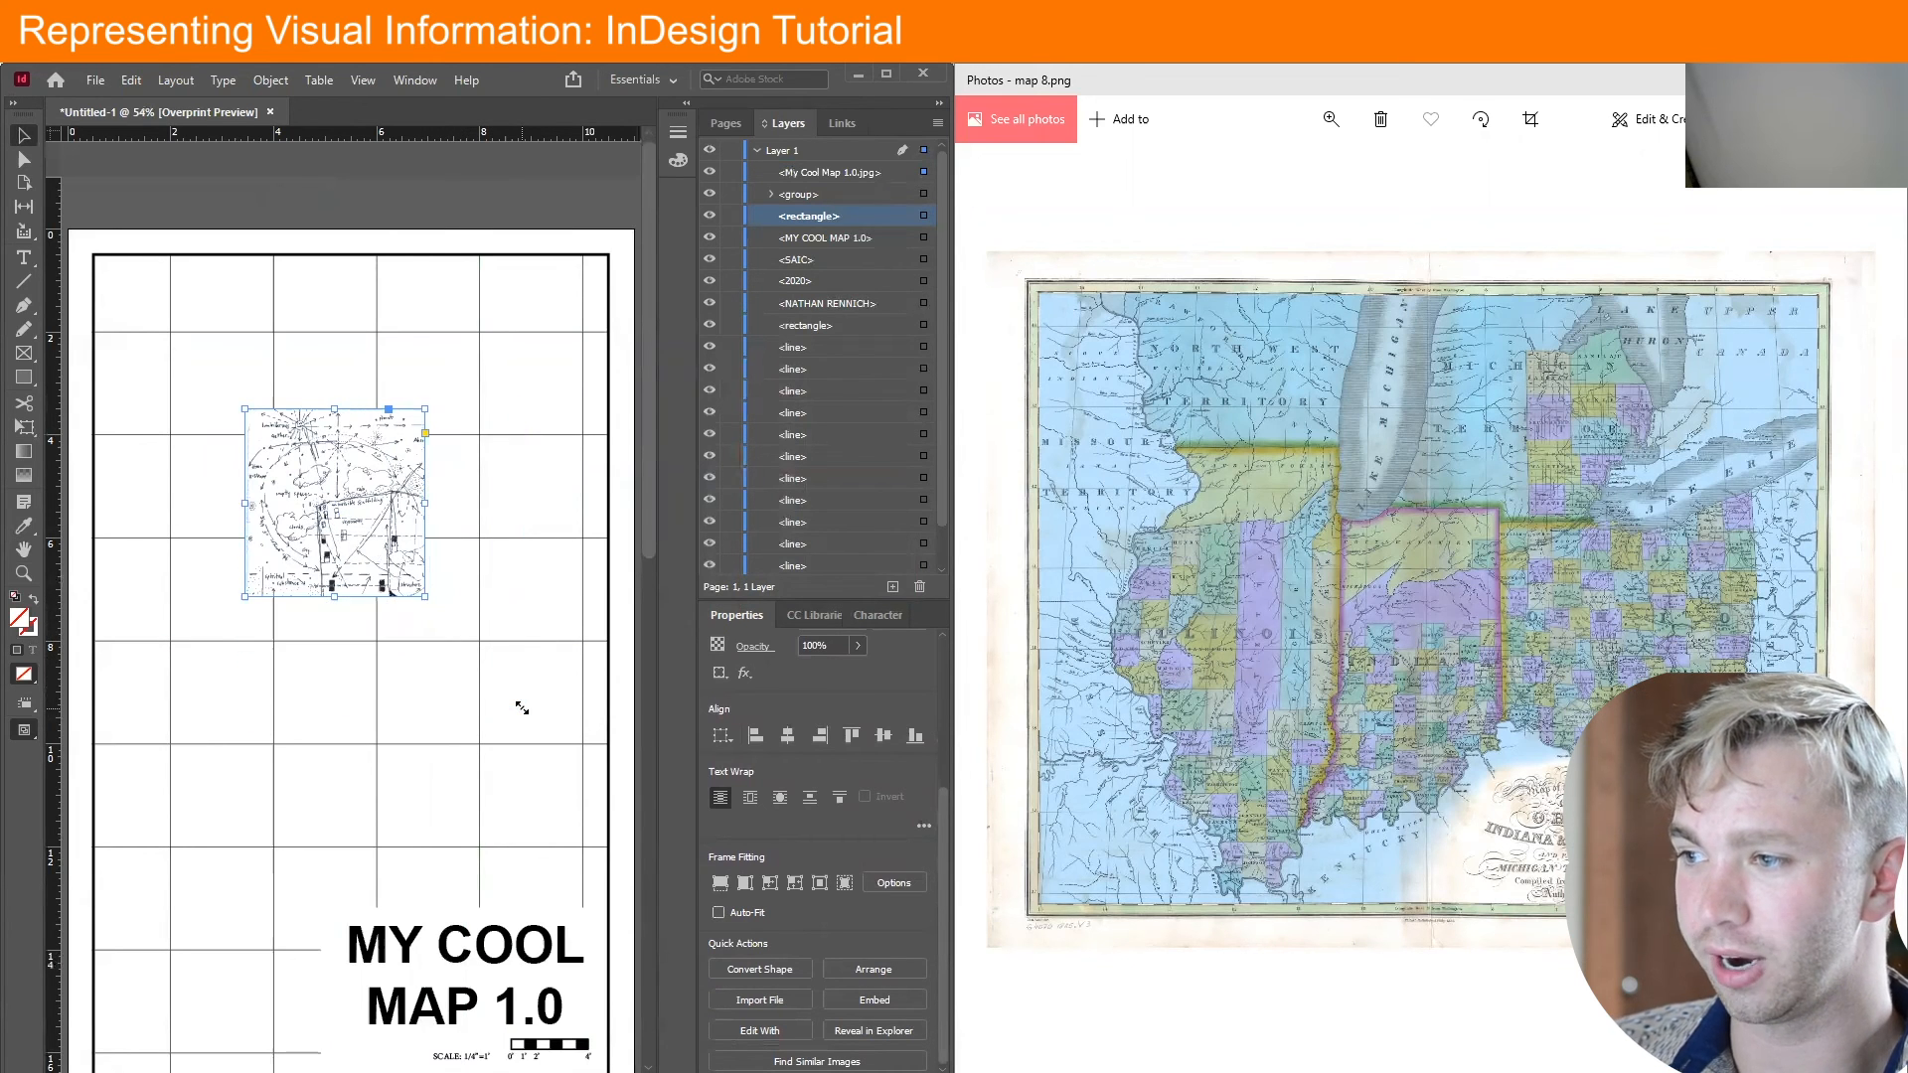
key("ctrl+z")
key("ctrl+z")
key("ctrl+z")
key("ctrl+z")
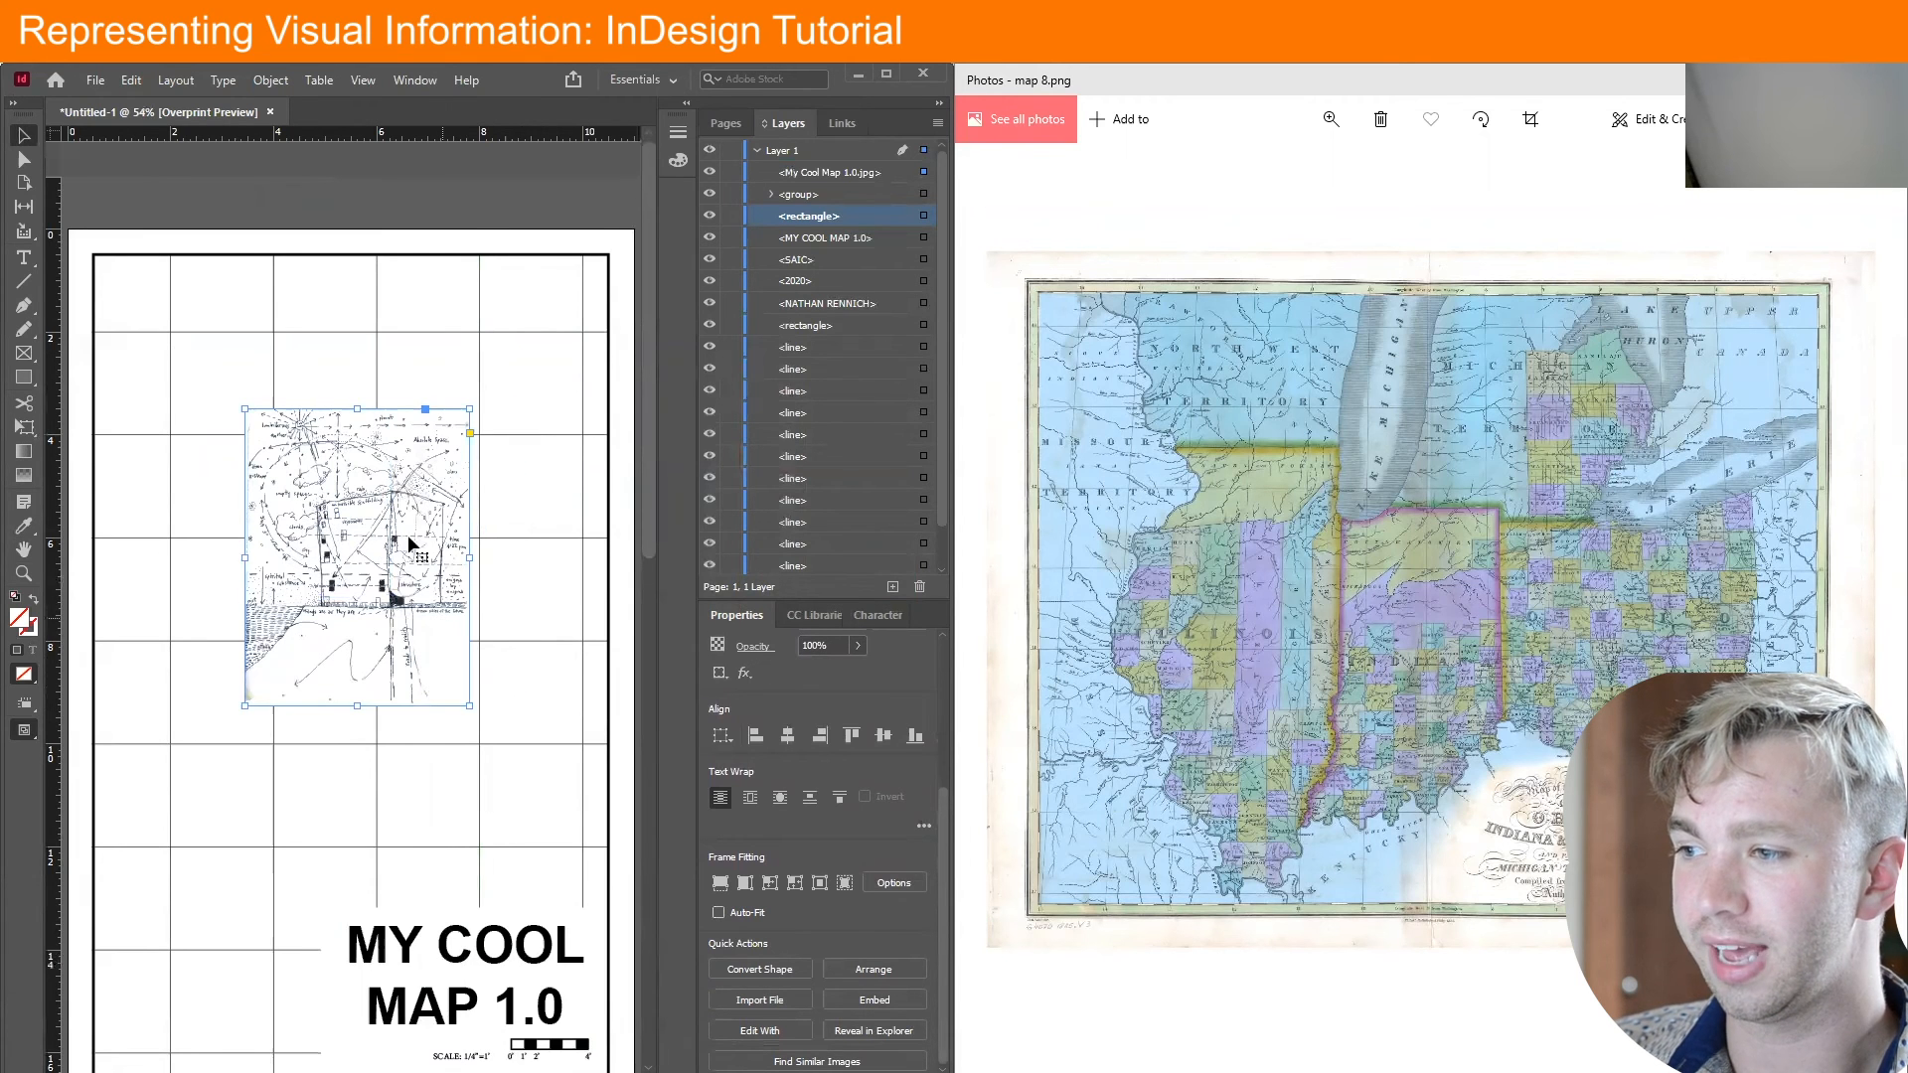
Move the map image frame slightly down the page and try shifting the image within the frame
left_click_drag(352, 493, 318, 513)
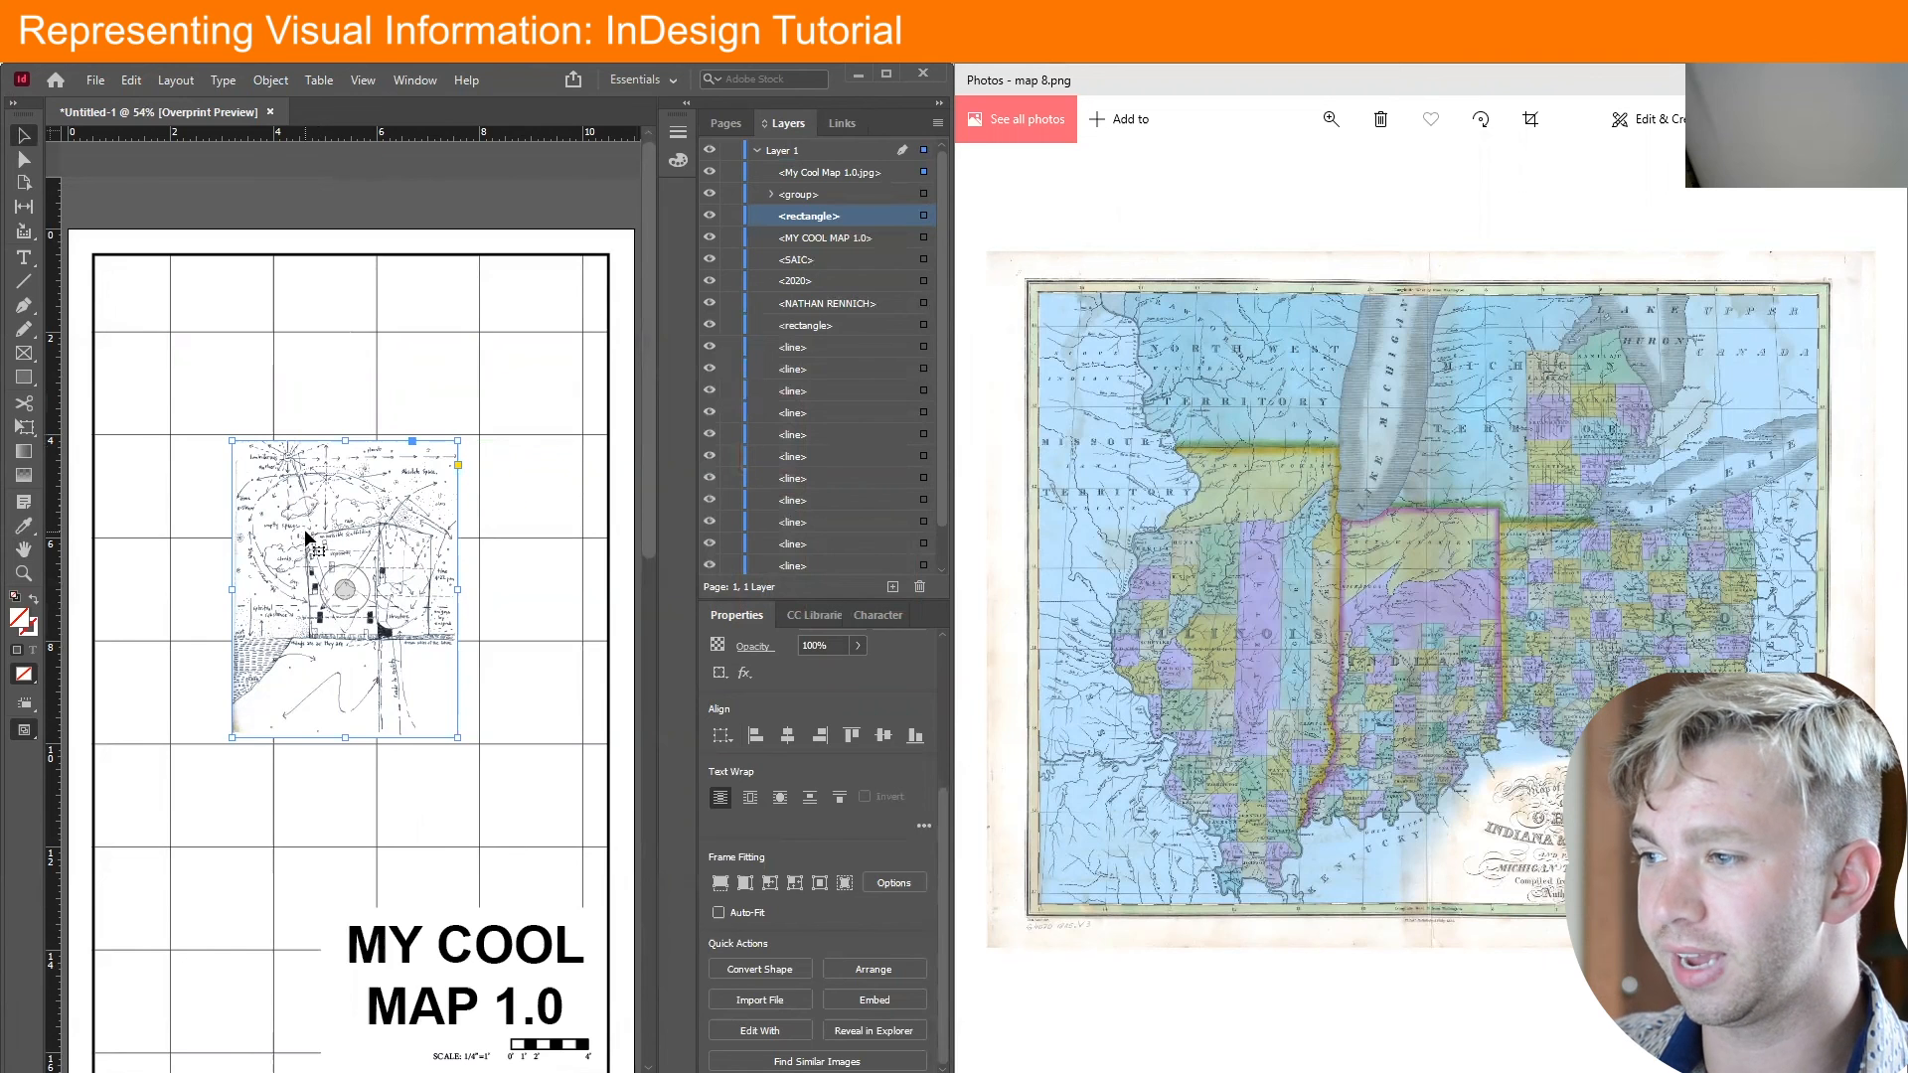
double_click(318, 542)
mouse_move(315, 535)
left_mouse_down()
mouse_move(376, 449)
mouse_move(366, 510)
mouse_move(395, 490)
mouse_move(445, 629)
mouse_move(427, 616)
mouse_move(288, 671)
mouse_move(268, 621)
mouse_move(280, 639)
mouse_move(258, 659)
mouse_move(428, 706)
mouse_move(477, 651)
mouse_move(373, 543)
left_mouse_up()
key("ctrl+z")
key("ctrl+z")
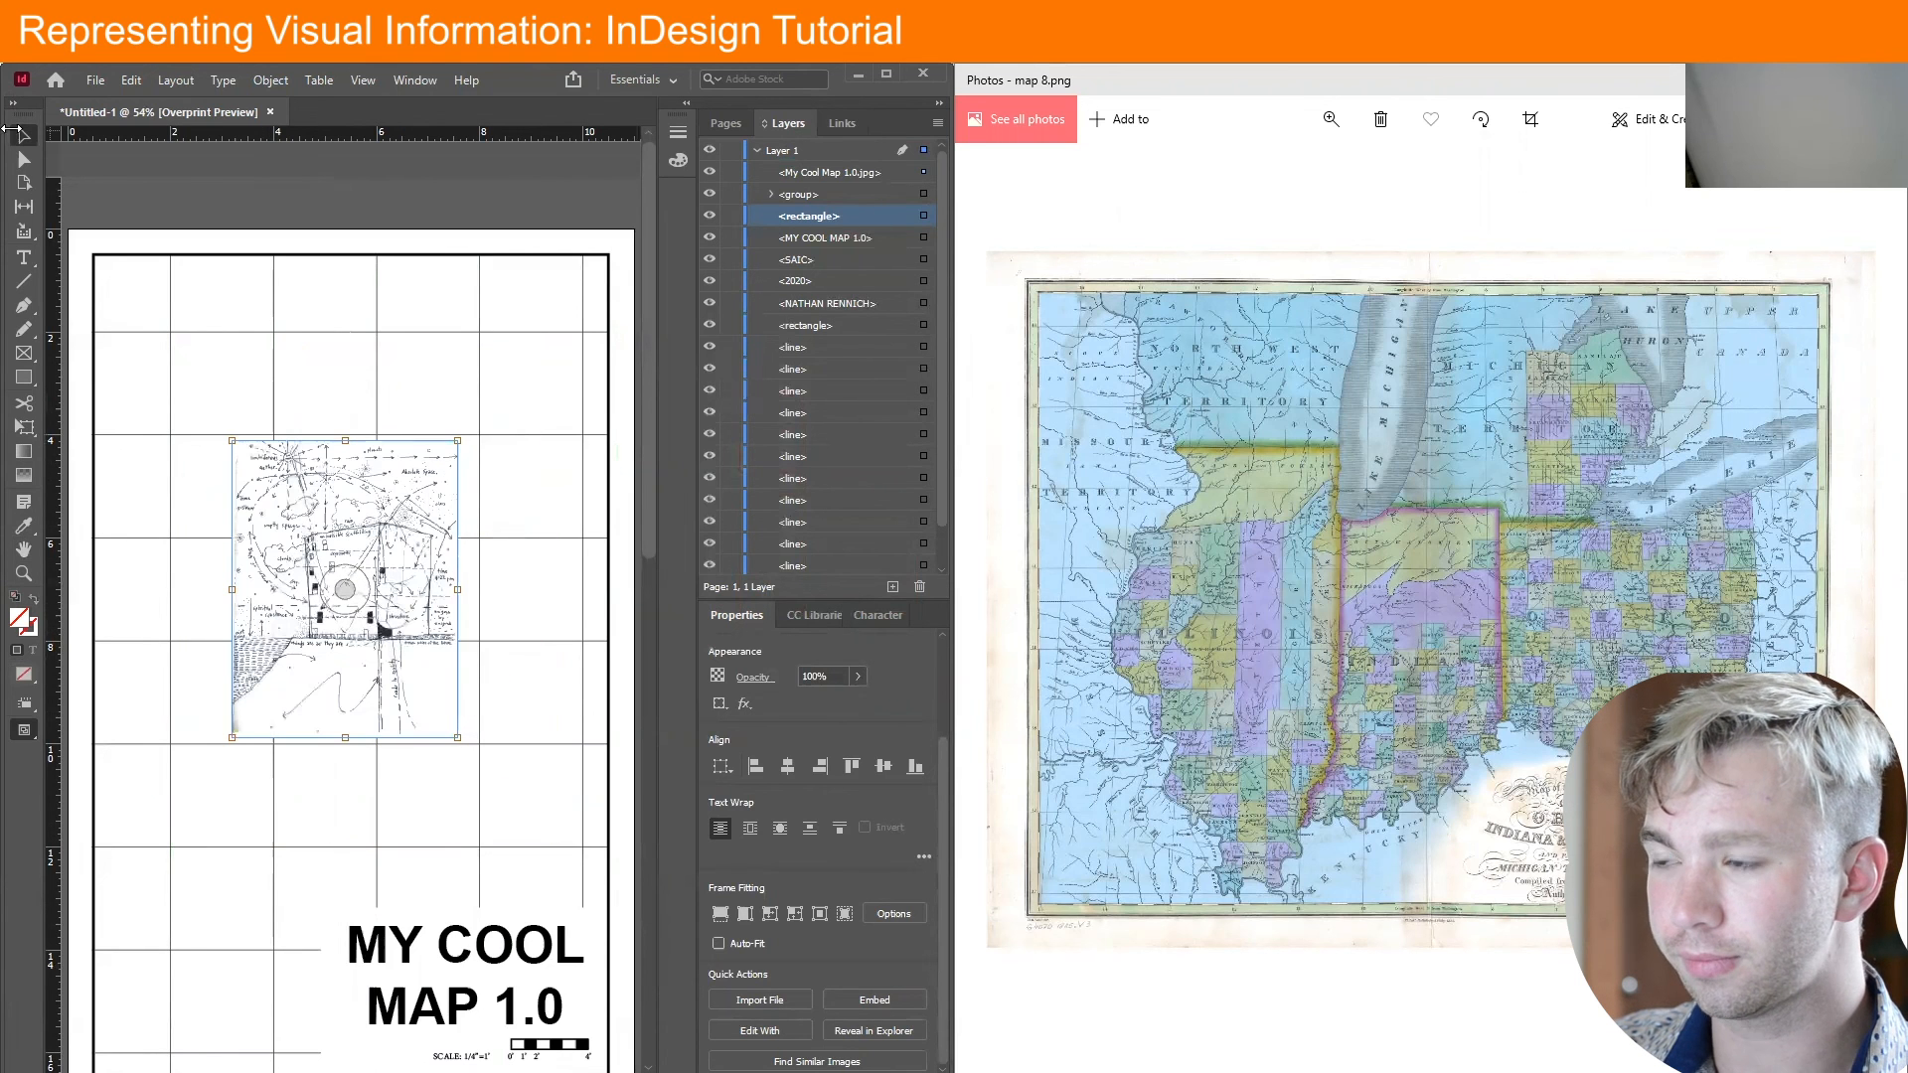
Turn on Auto-Fit for the map image frame and move the frame towards the page's upper-left corner
left_click(22, 137)
left_click(286, 519)
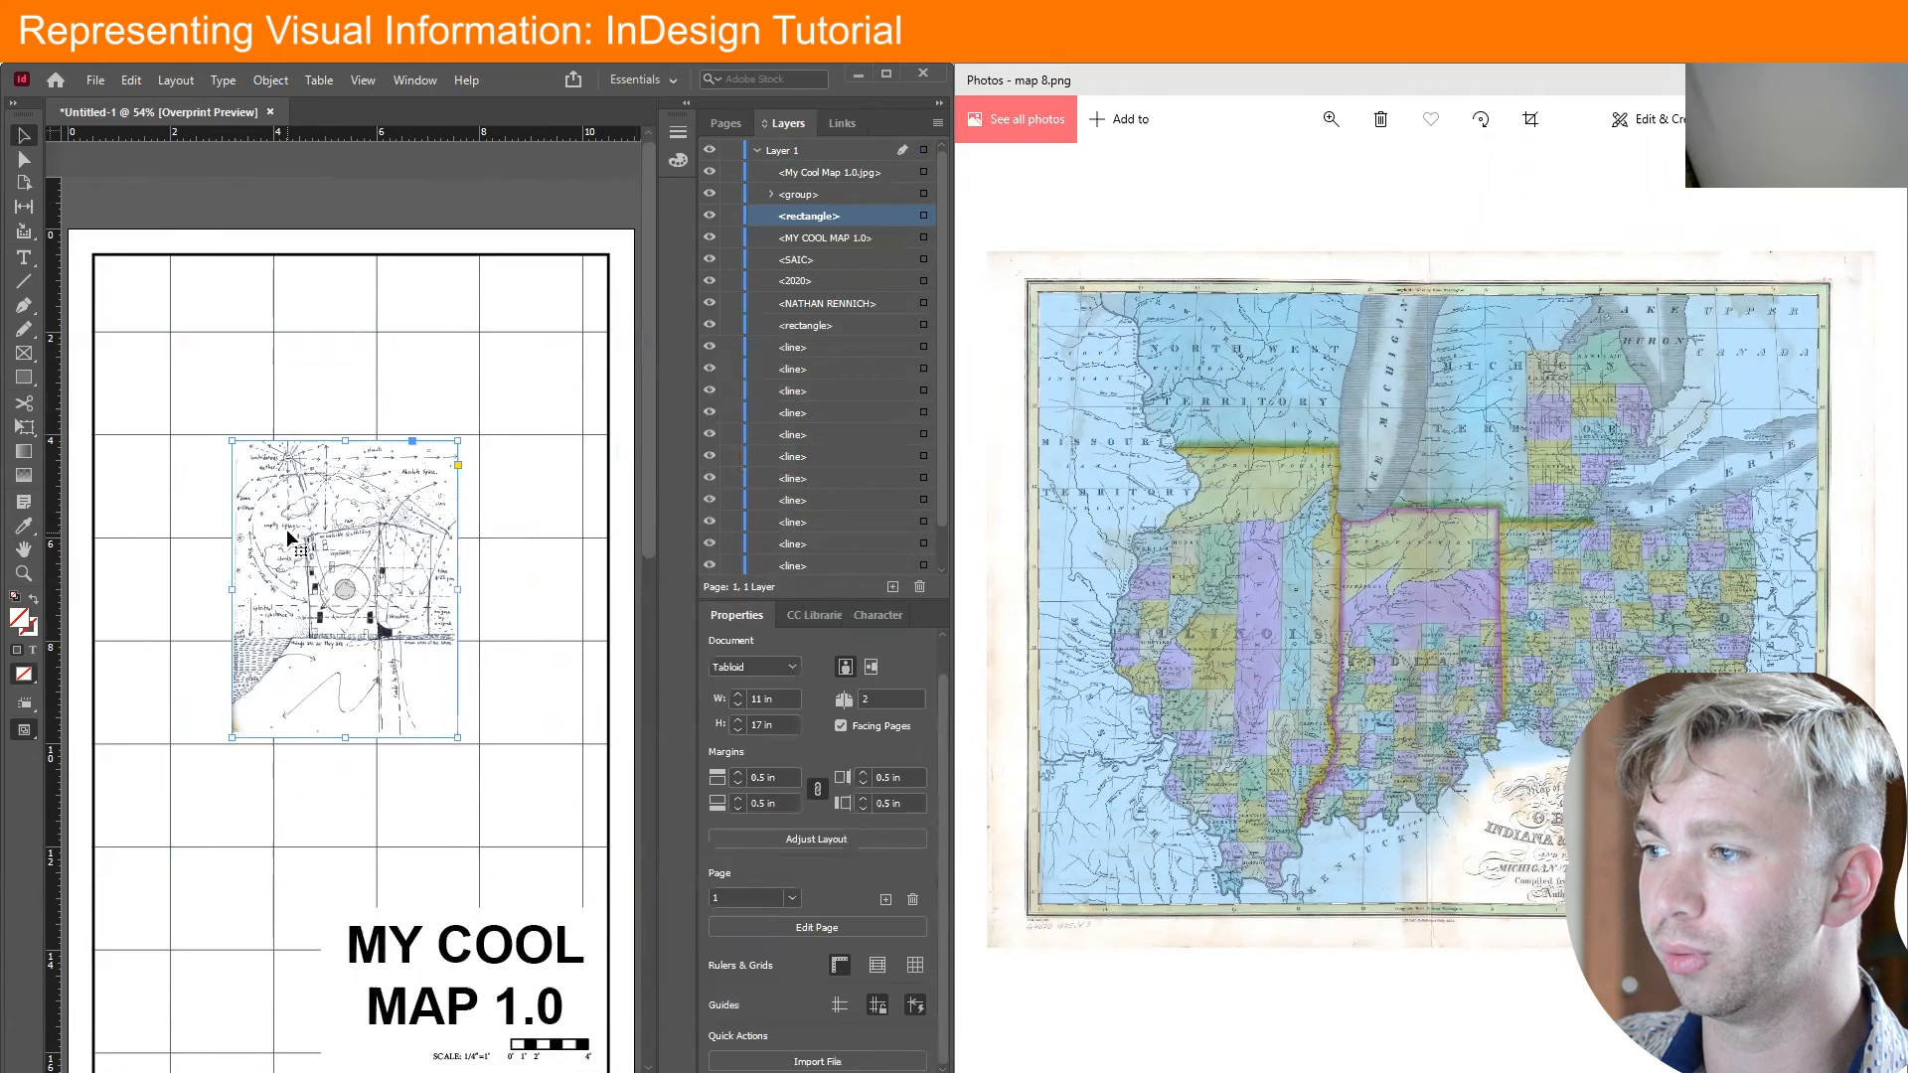
scroll(719, 891, "down", 3)
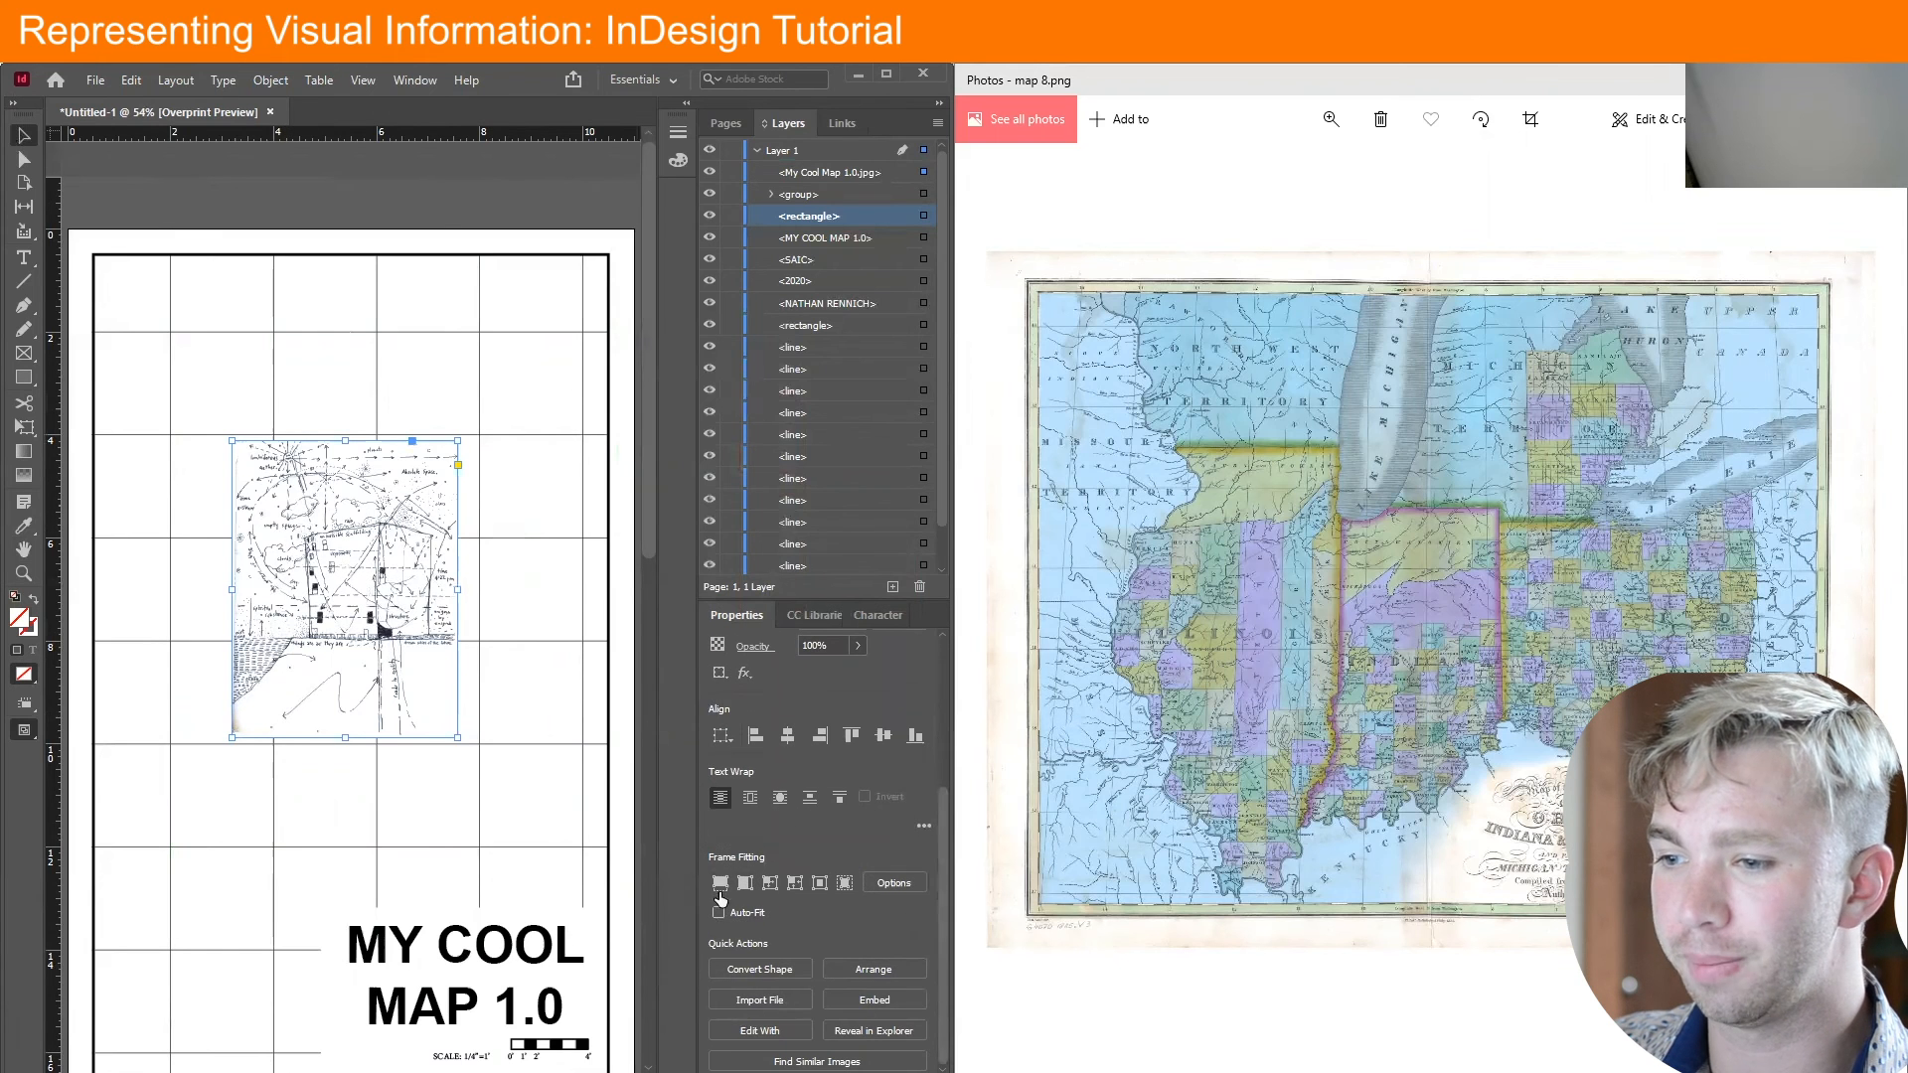
left_click(719, 912)
mouse_move(298, 528)
left_mouse_down()
mouse_move(236, 522)
mouse_move(225, 428)
mouse_move(177, 340)
left_mouse_up()
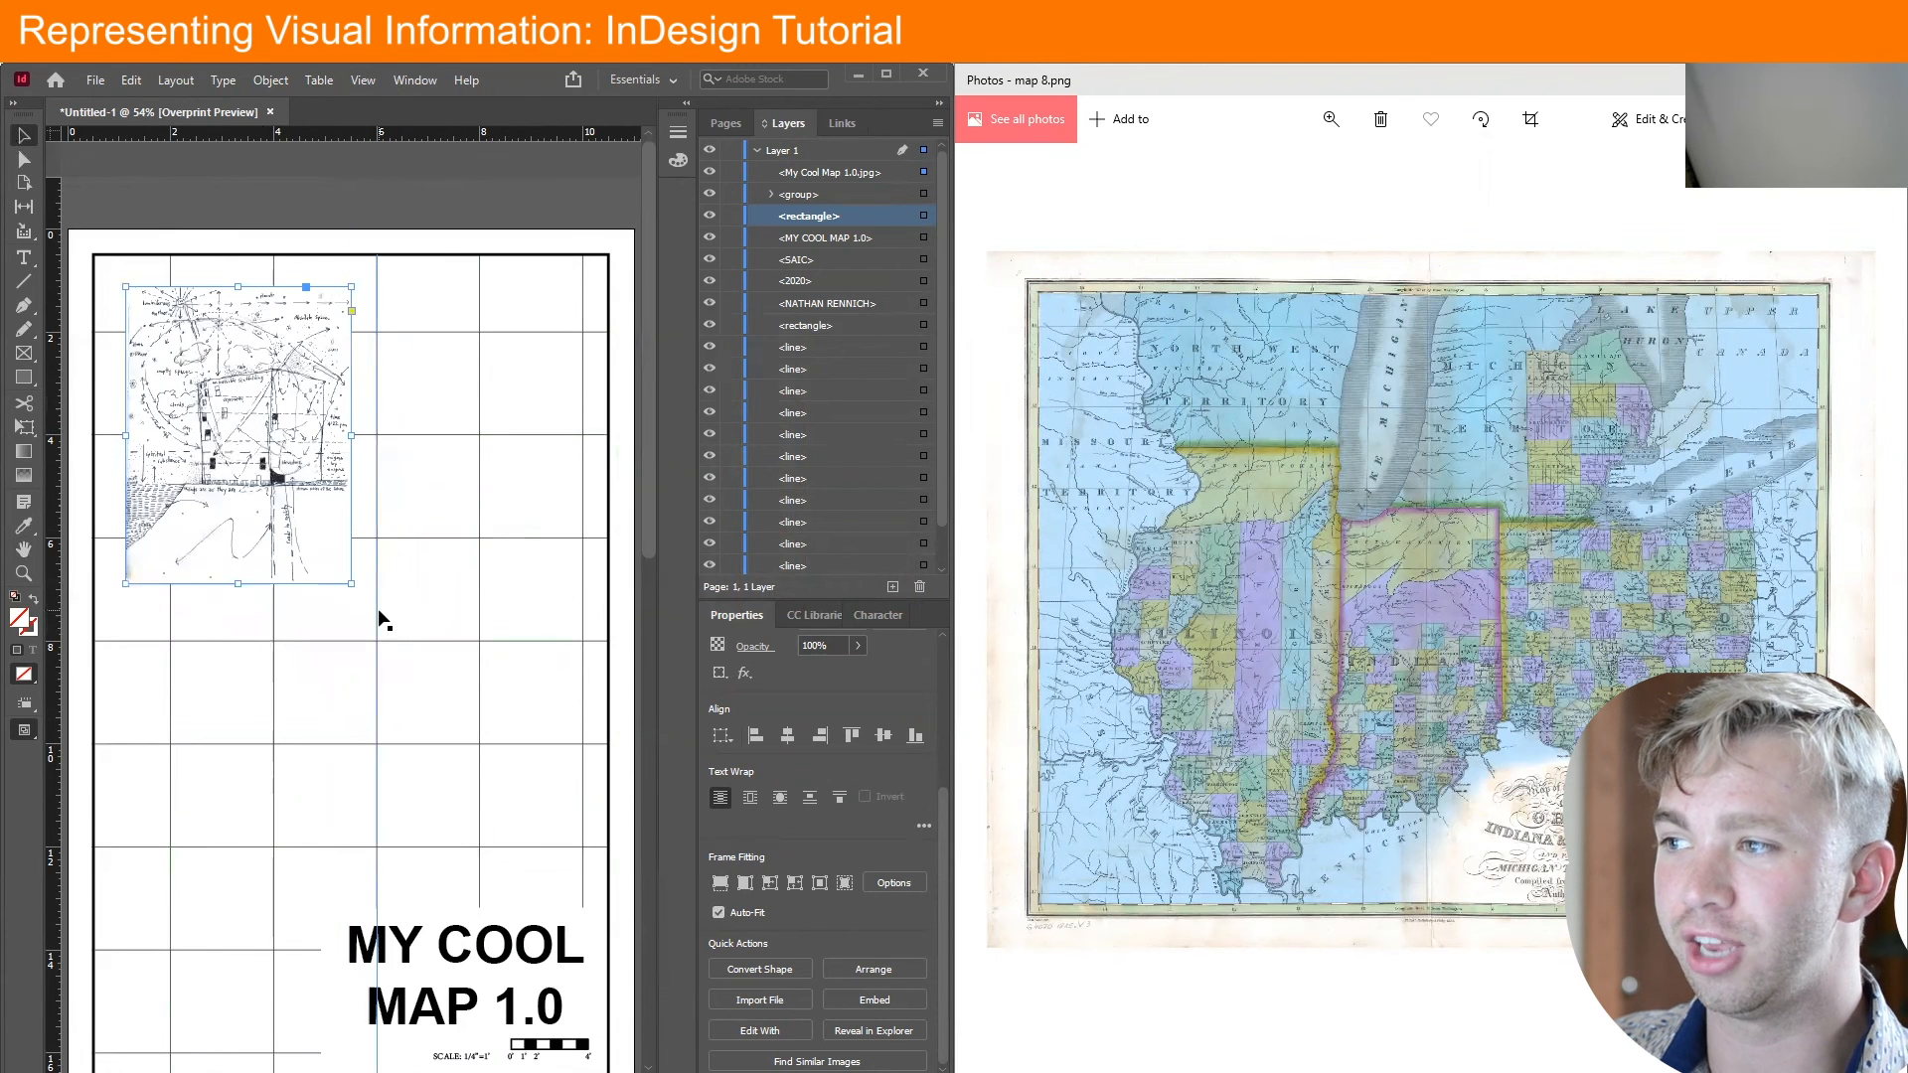
Align the map image frame with the border's upper-left corner and enlarge it proportionally to the border's full width
left_click_drag(353, 586, 581, 887)
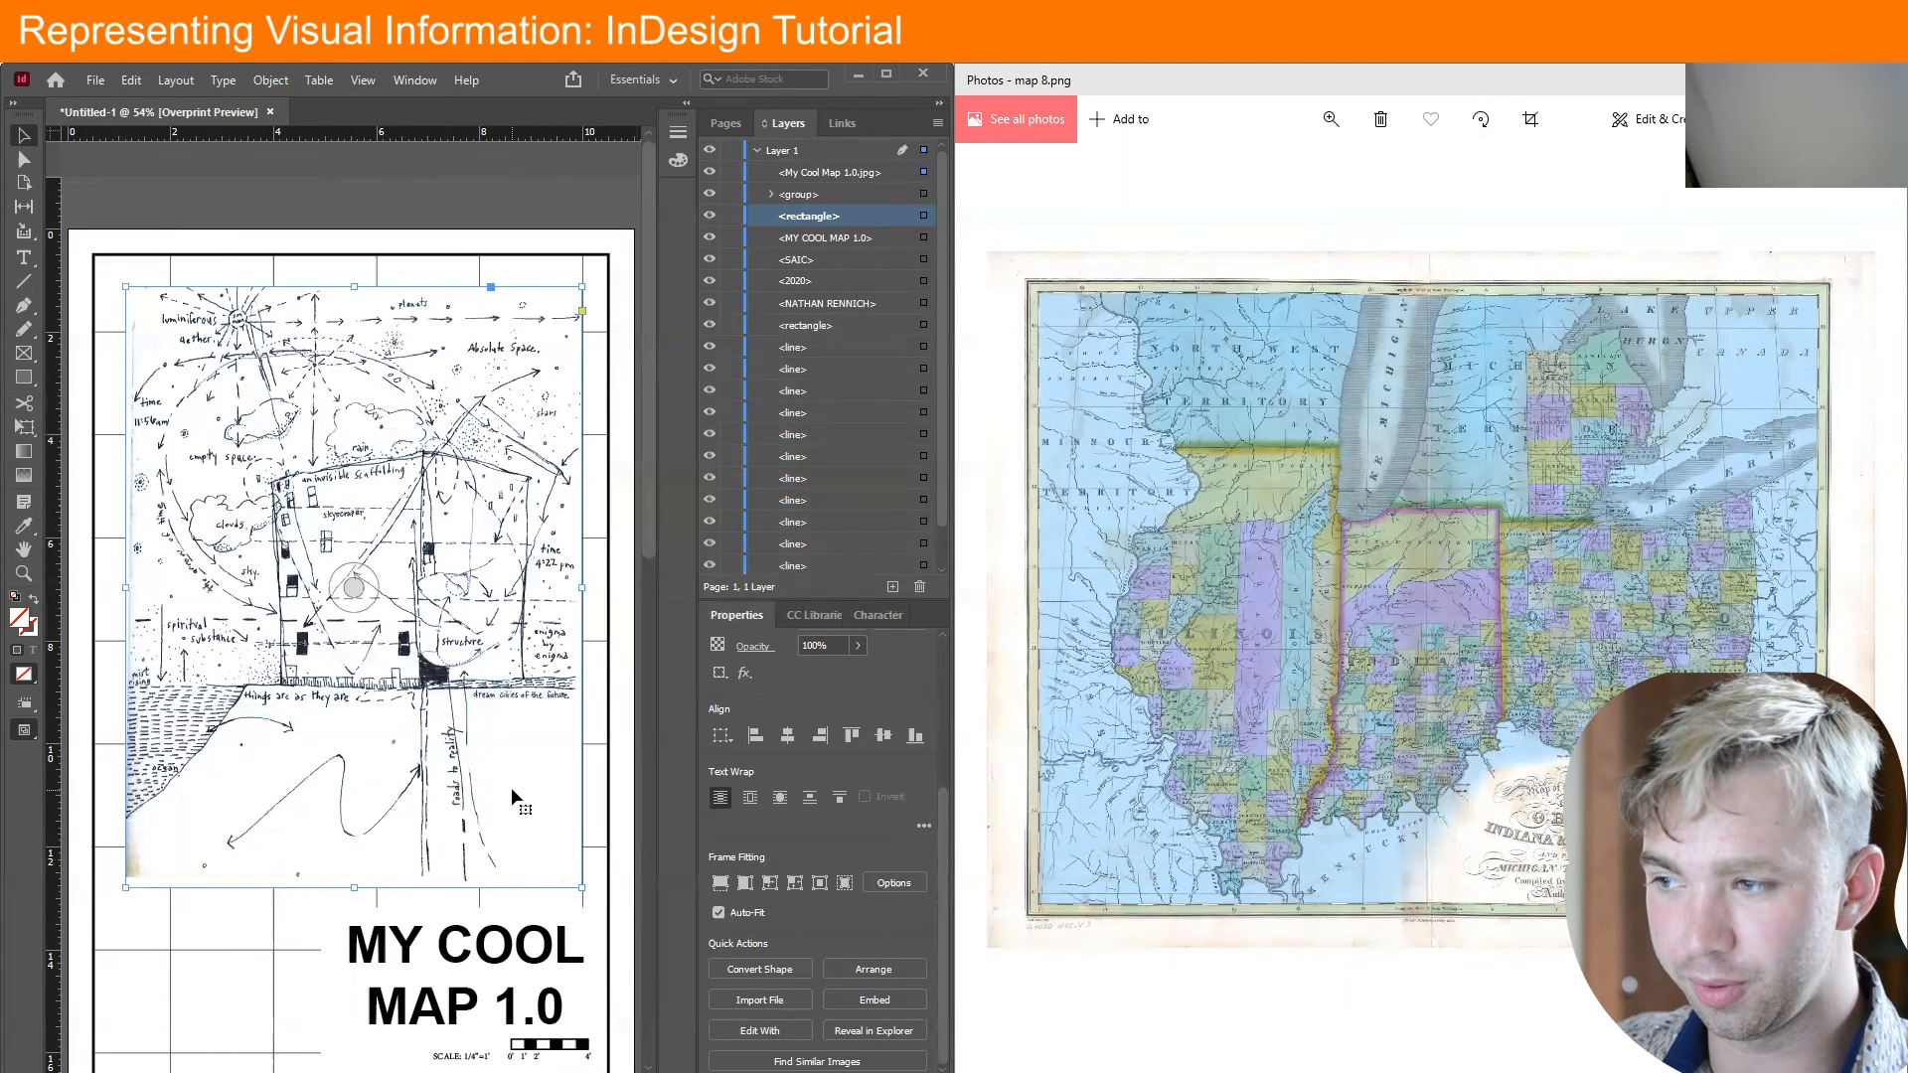
key("ctrl+z")
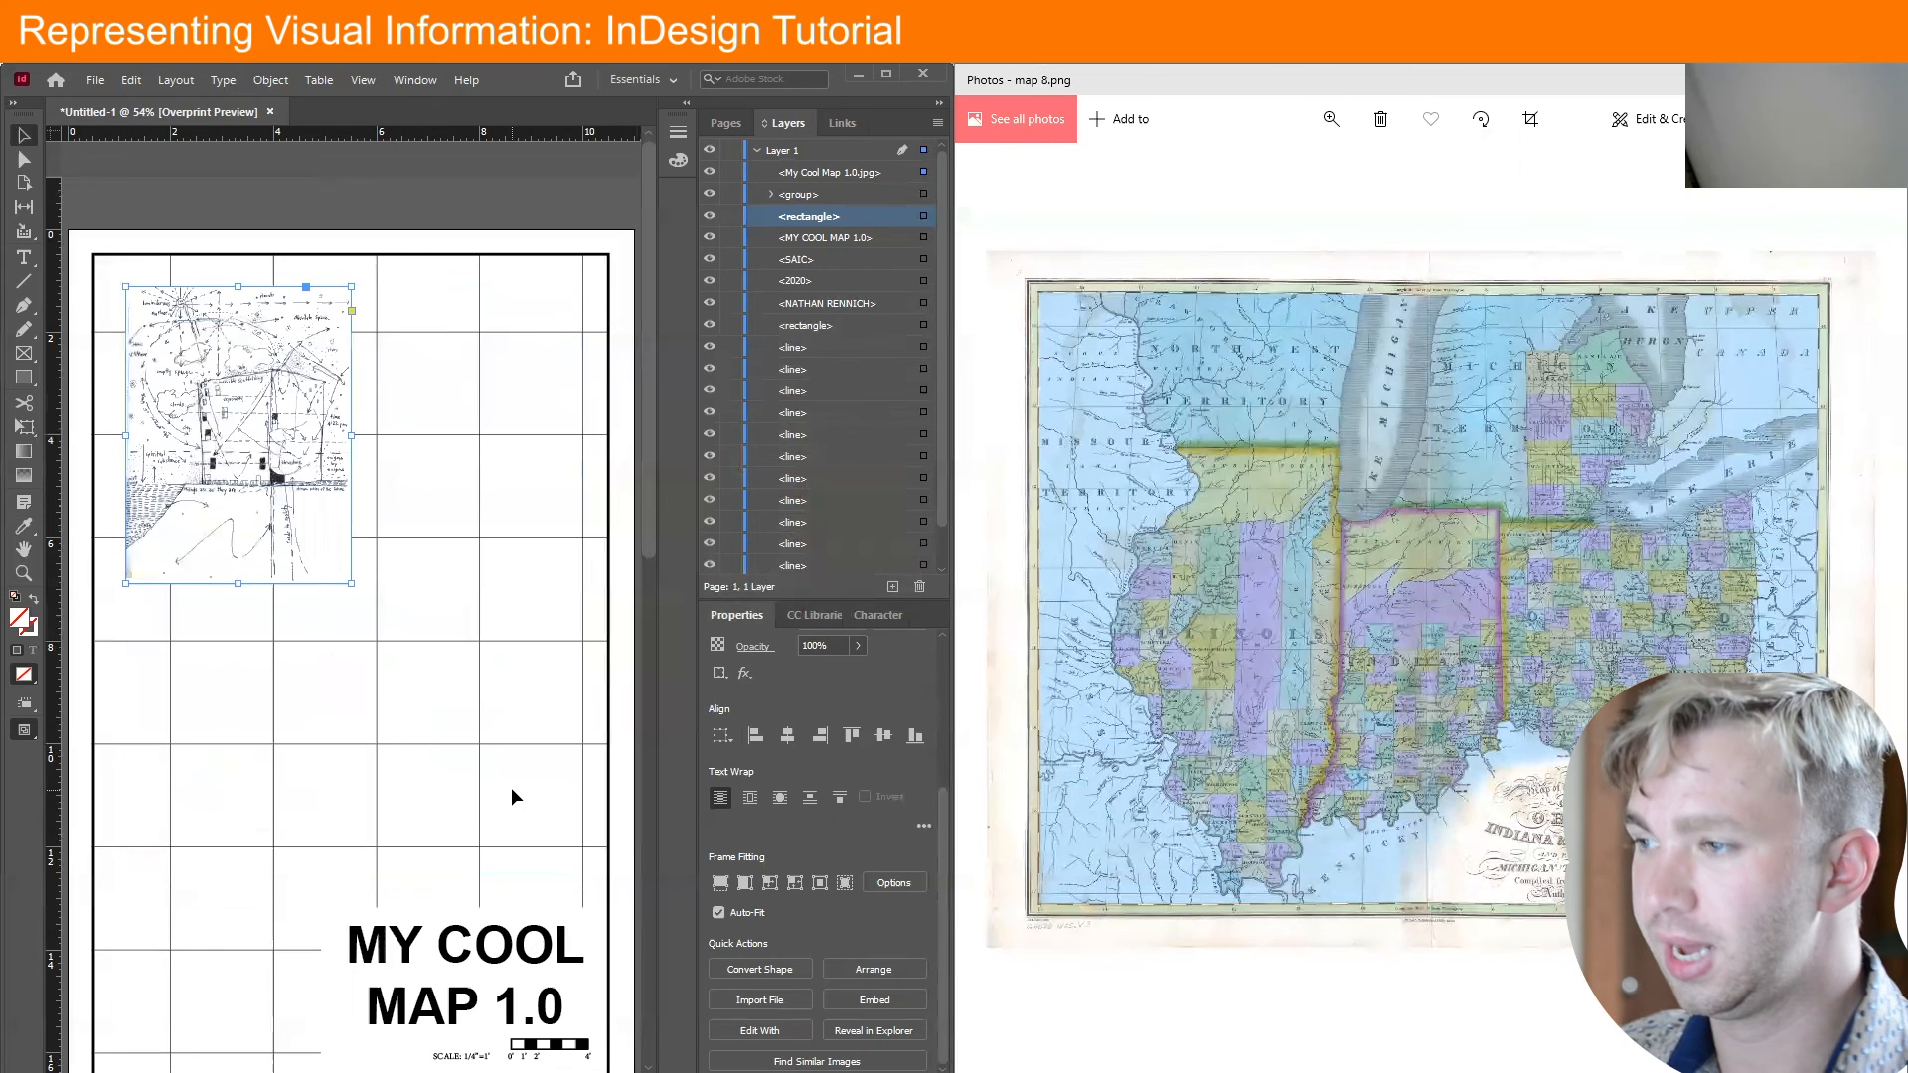
left_click_drag(209, 436, 180, 406)
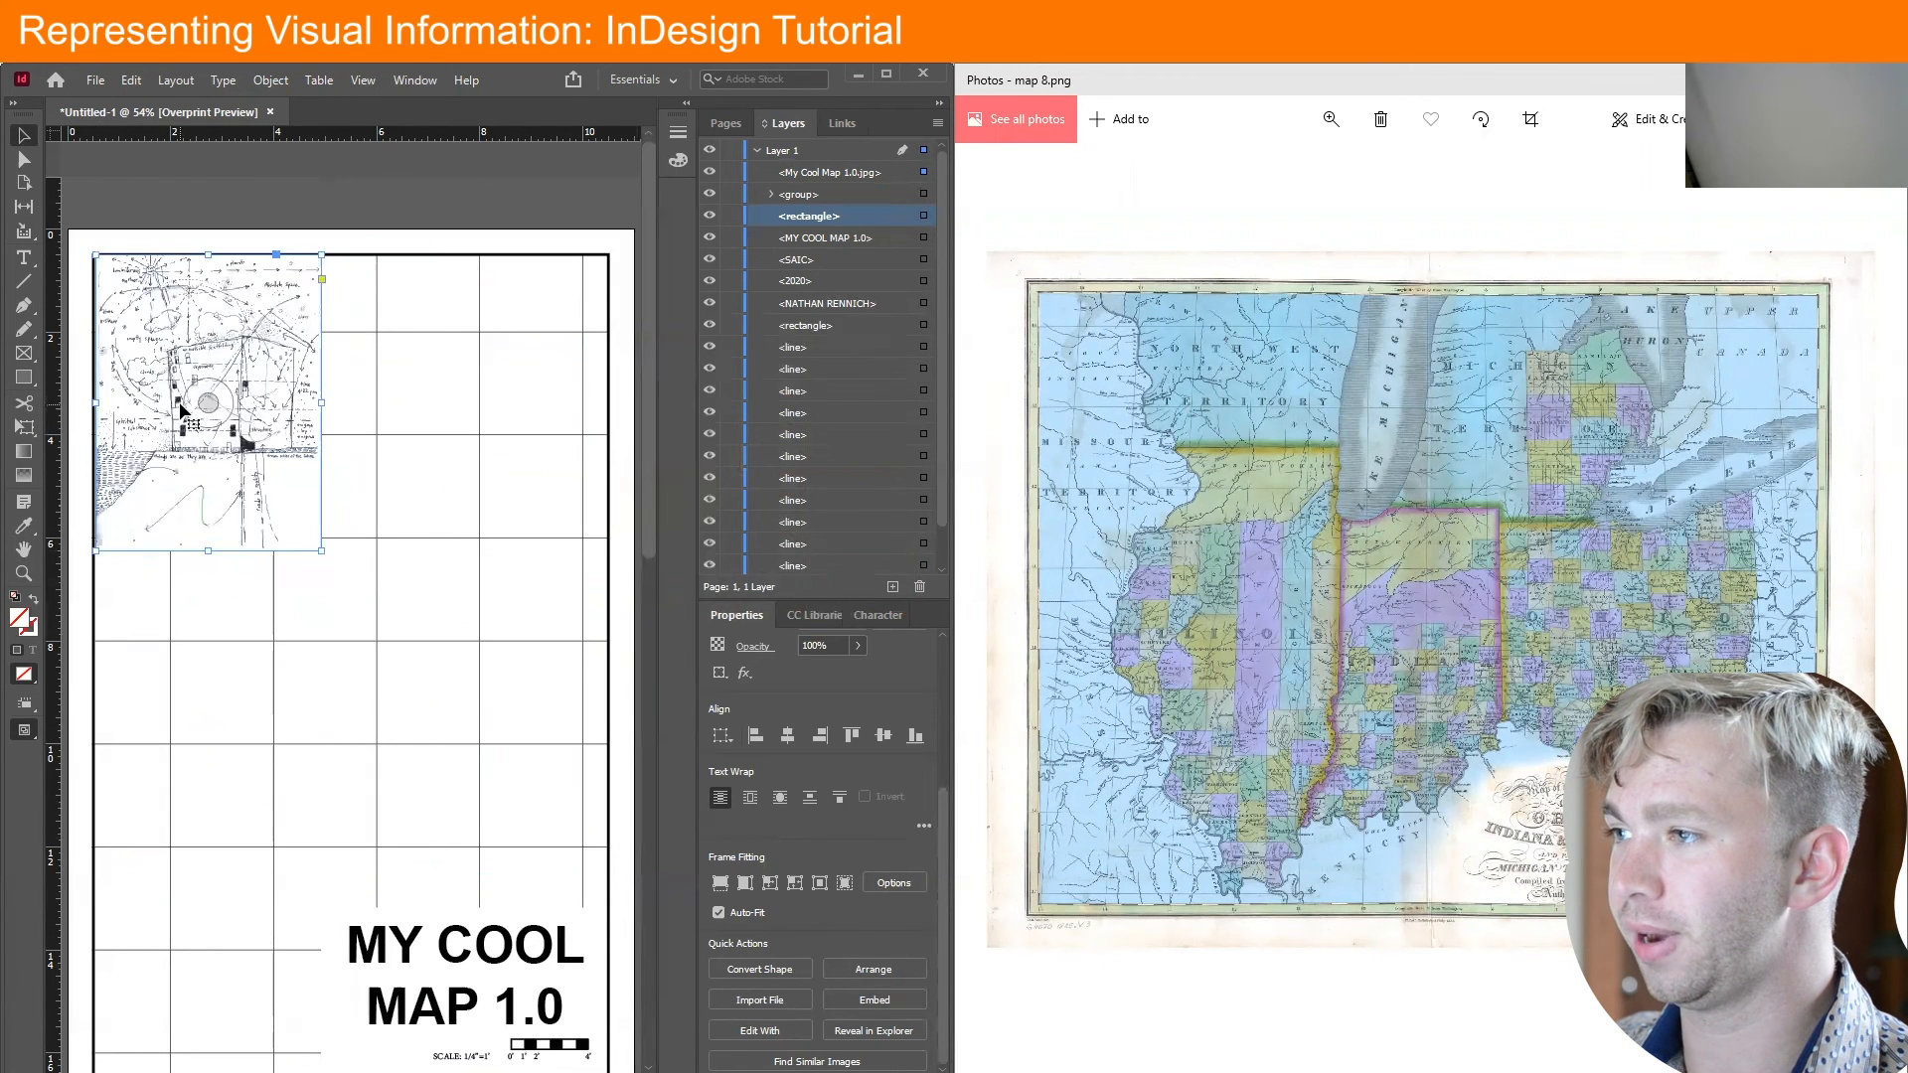
left_click_drag(321, 550, 580, 931)
scroll(394, 759, "down", 1)
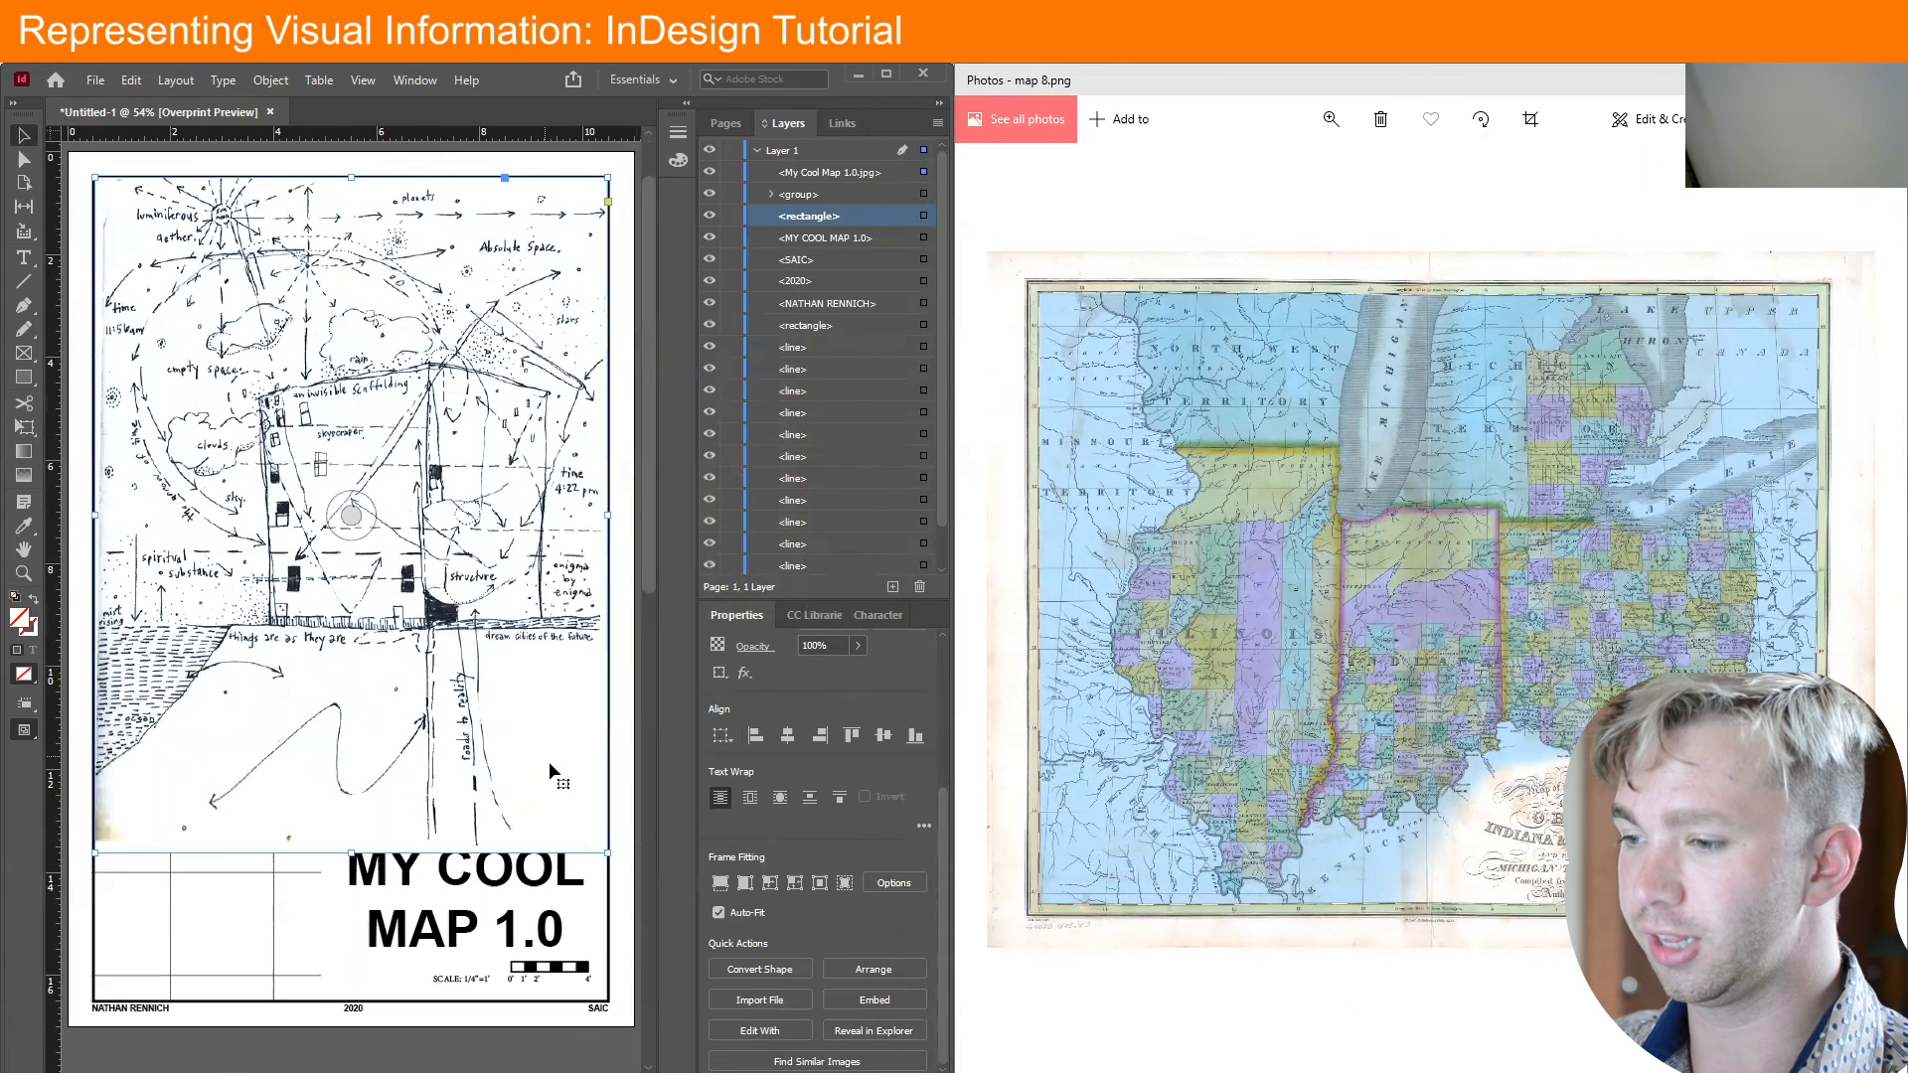
Try resizing the map image frame without keeping its proportions, and undo the distortion
mouse_move(606, 853)
left_mouse_down()
mouse_move(477, 695)
mouse_move(219, 616)
mouse_move(518, 537)
mouse_move(527, 438)
mouse_move(269, 562)
mouse_move(591, 437)
mouse_move(496, 467)
mouse_move(265, 683)
mouse_move(475, 389)
mouse_move(557, 417)
mouse_move(568, 398)
left_mouse_up()
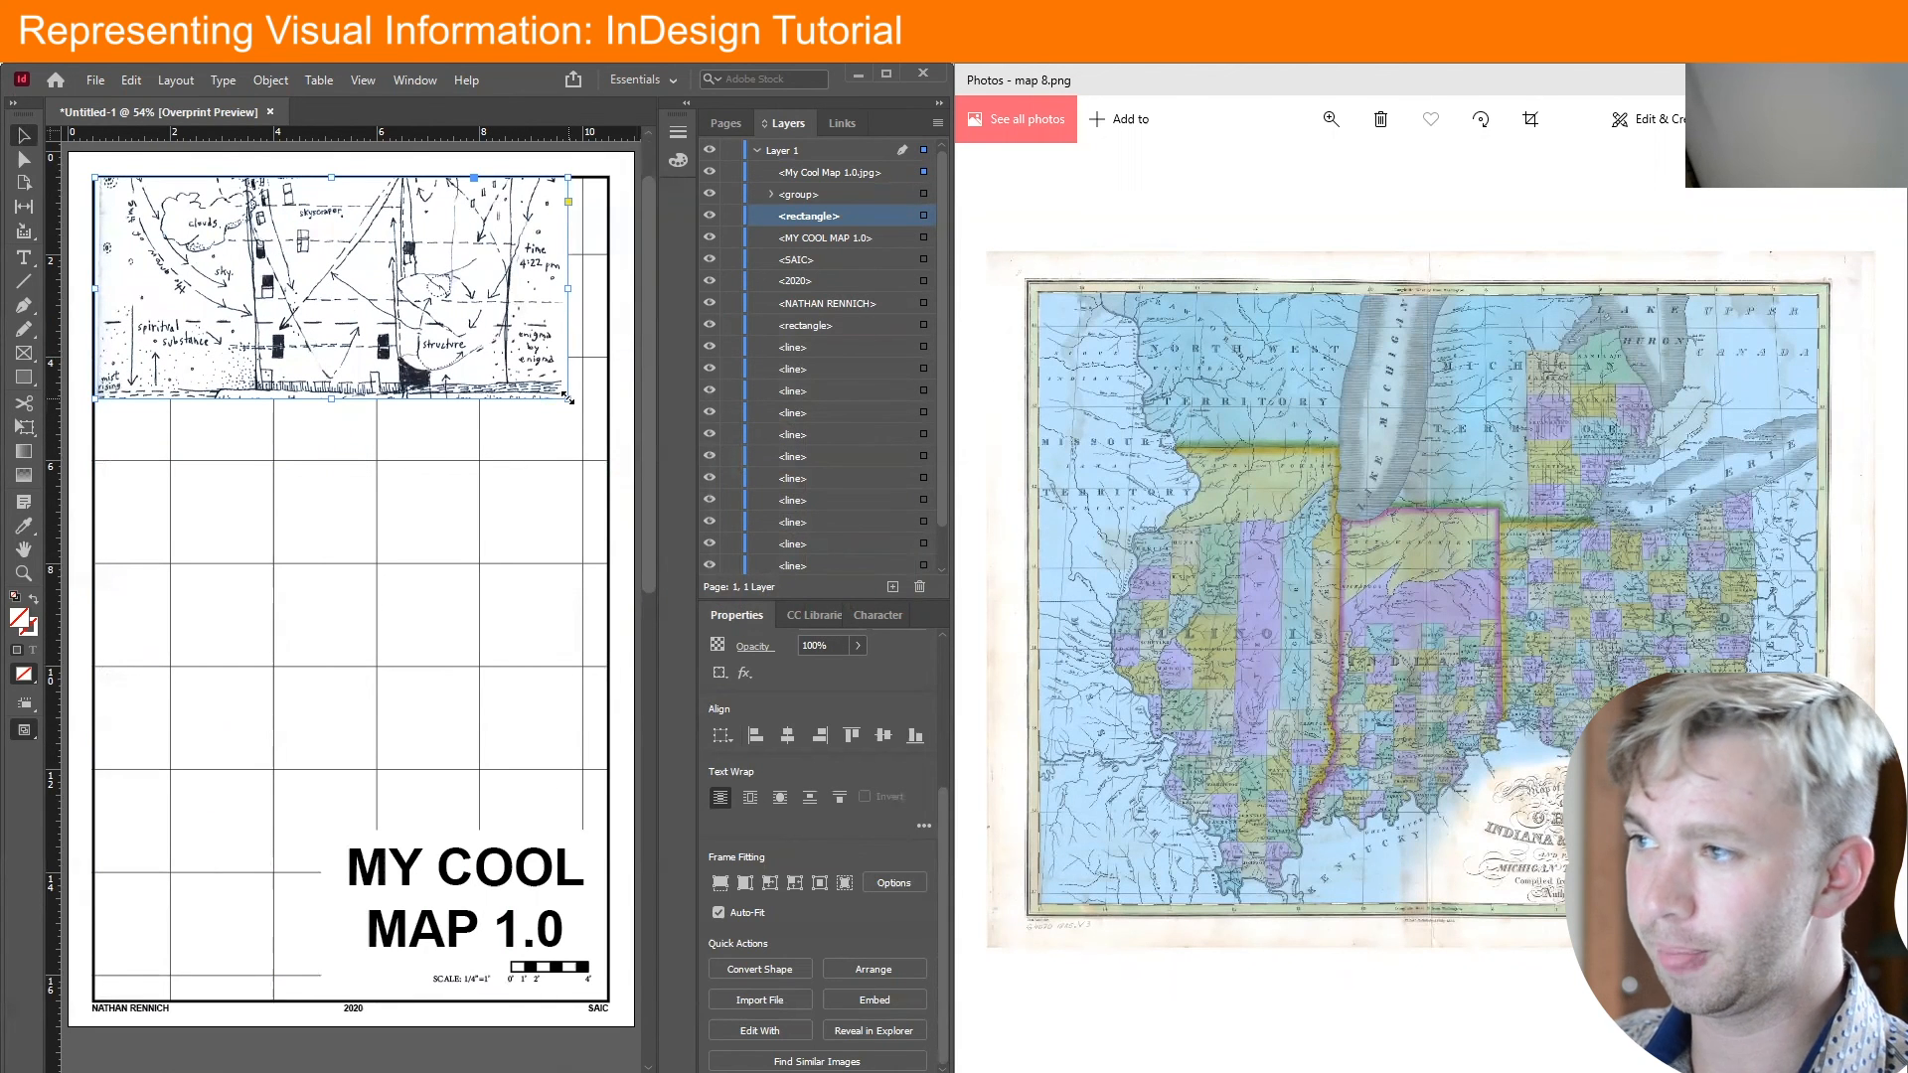
key("ctrl+z")
key("ctrl+z")
key("ctrl+z")
key("ctrl+z")
key("ctrl+z")
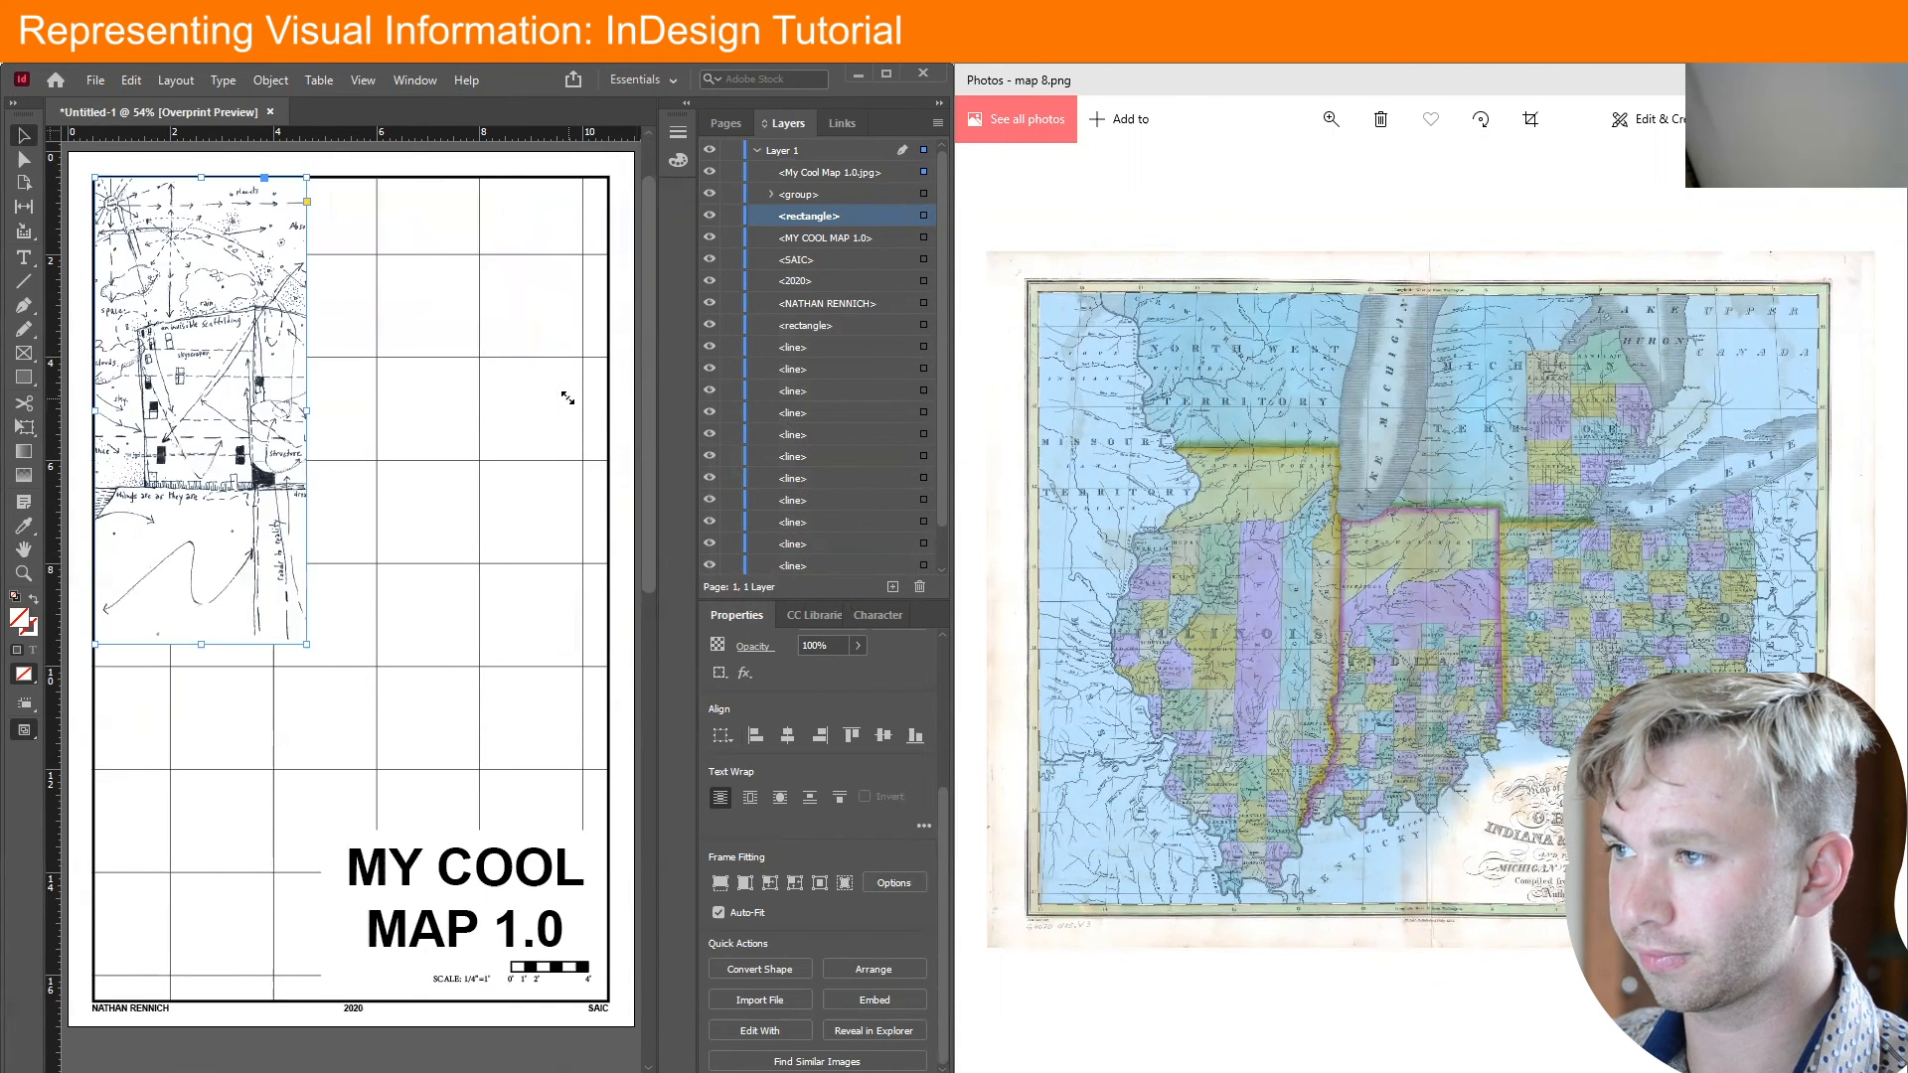
key("ctrl+z")
key("ctrl+z")
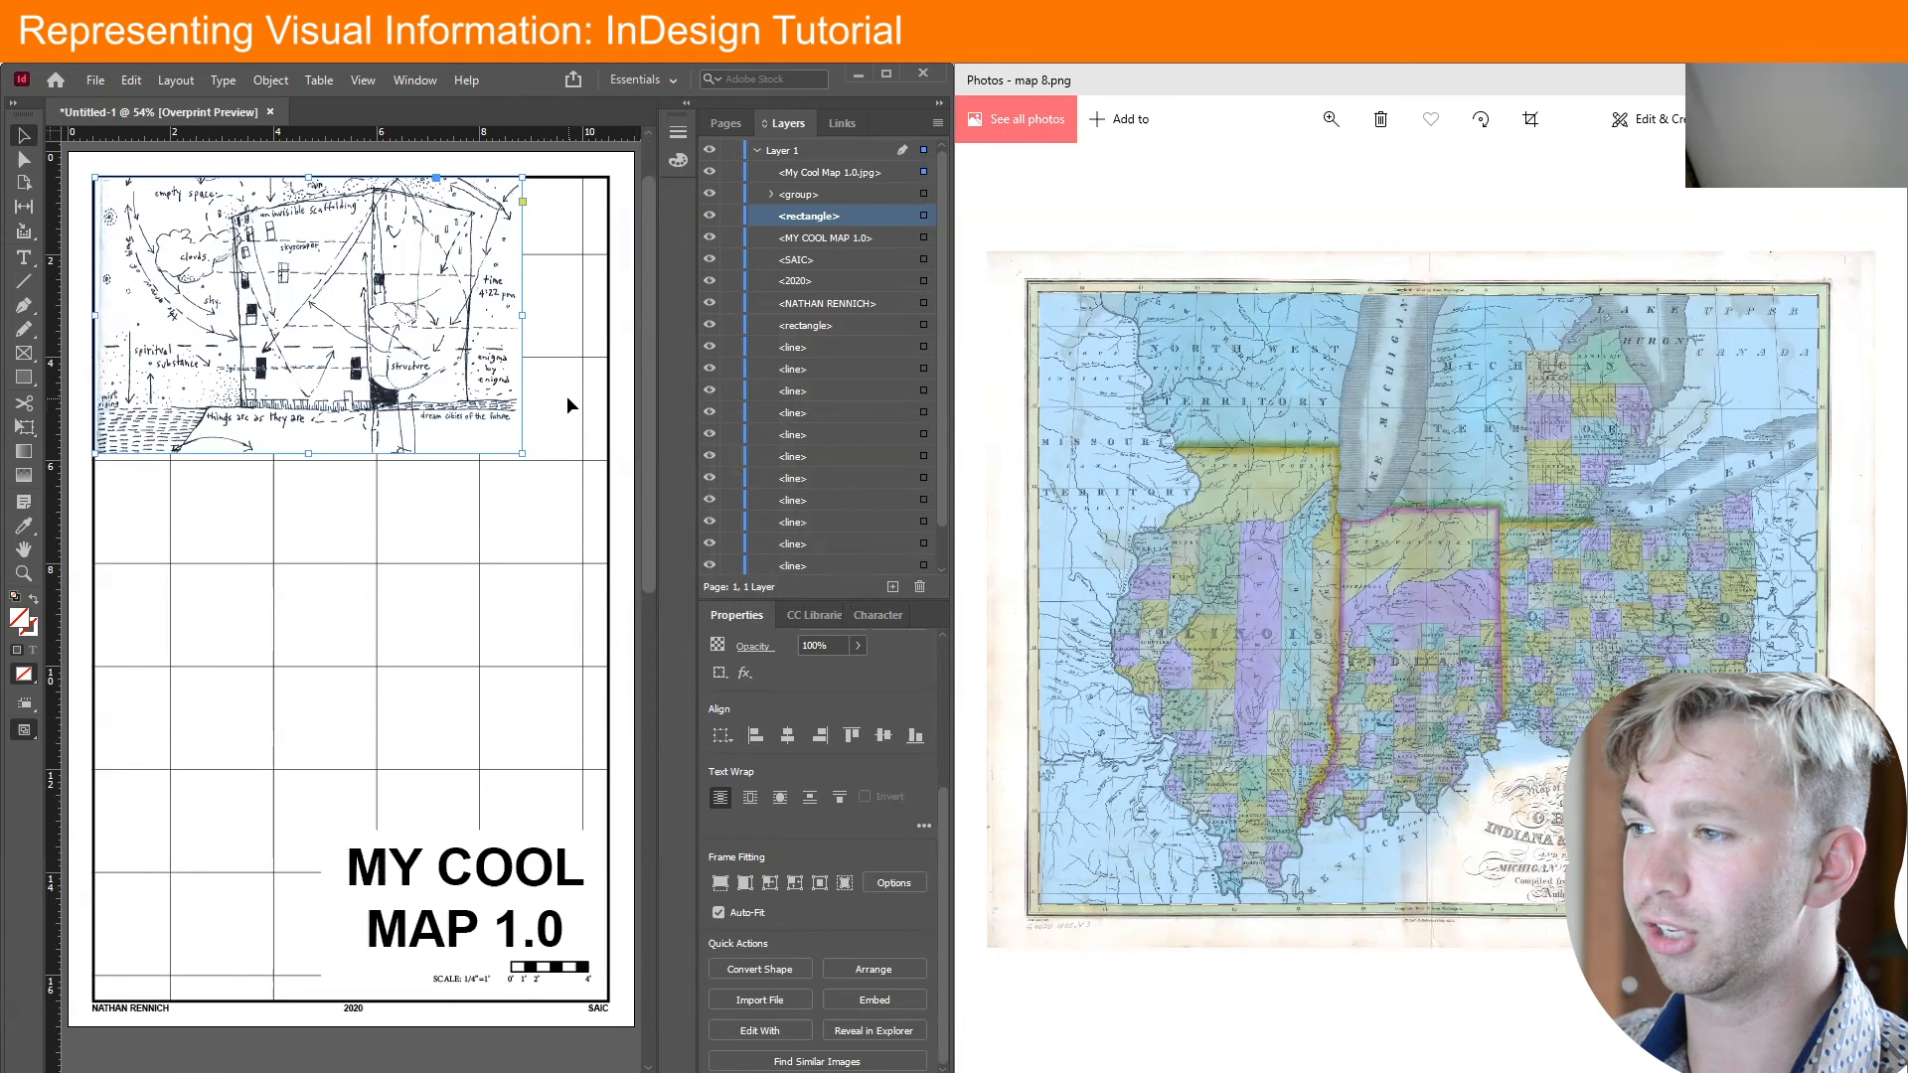
key("ctrl+z")
key("ctrl+z")
key("ctrl+z")
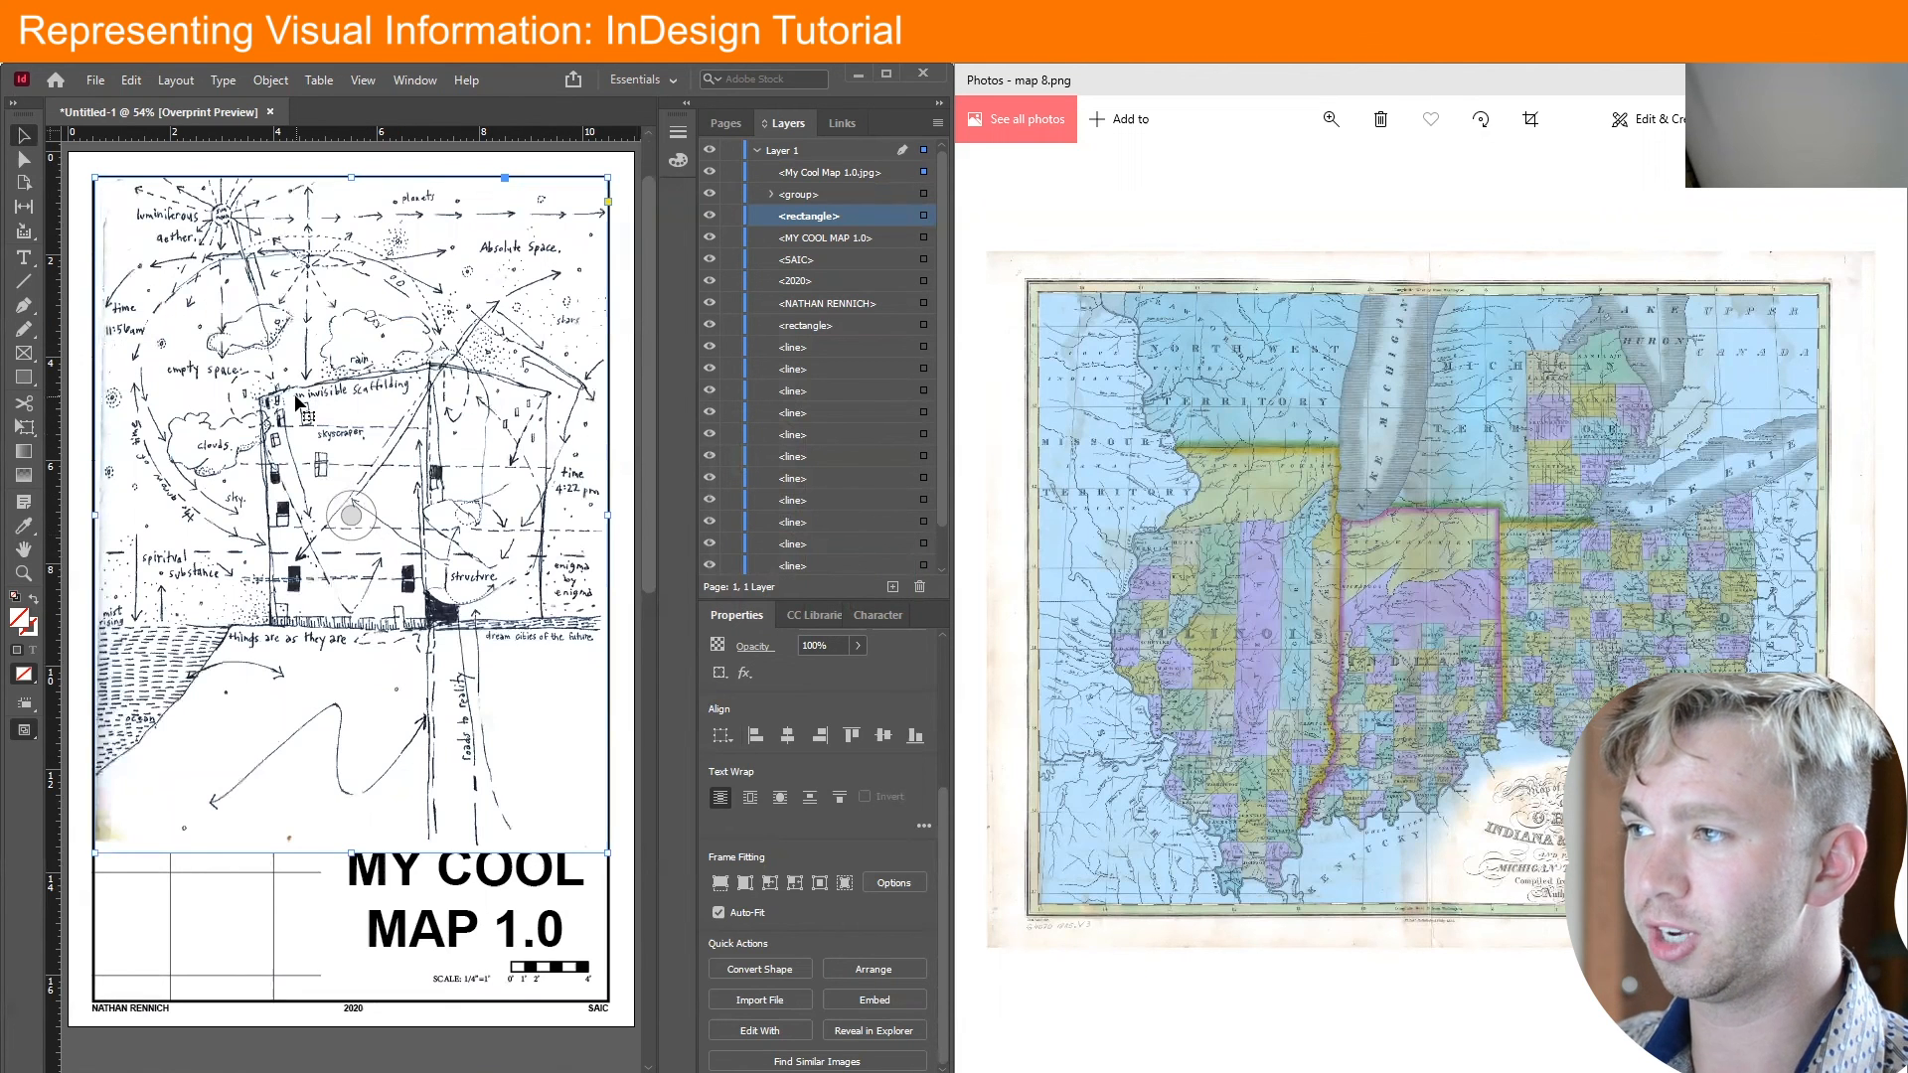
Scale the map image frame down about its centre to about 9.52 x 12.55 in, leaving a gap inside the page border
left_click_drag(95, 177, 107, 193)
left_click(154, 161)
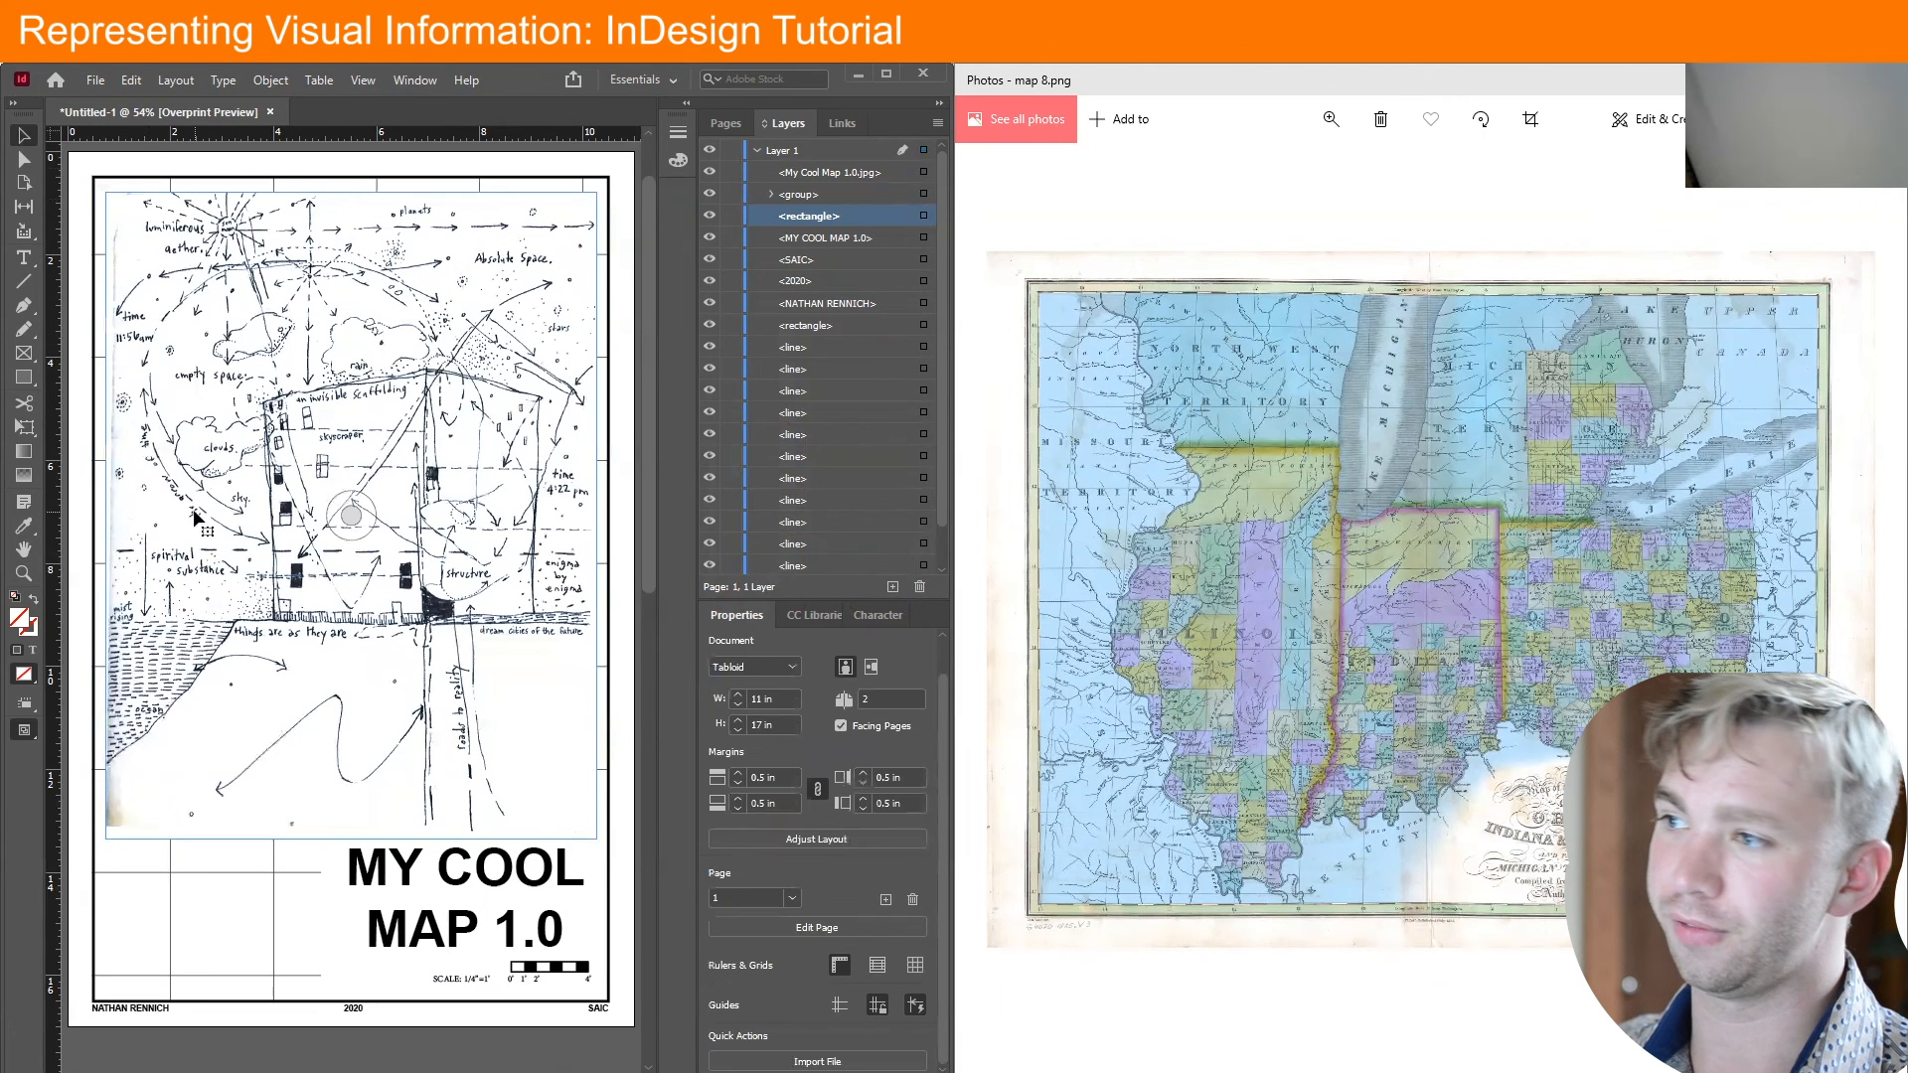
left_click(197, 620)
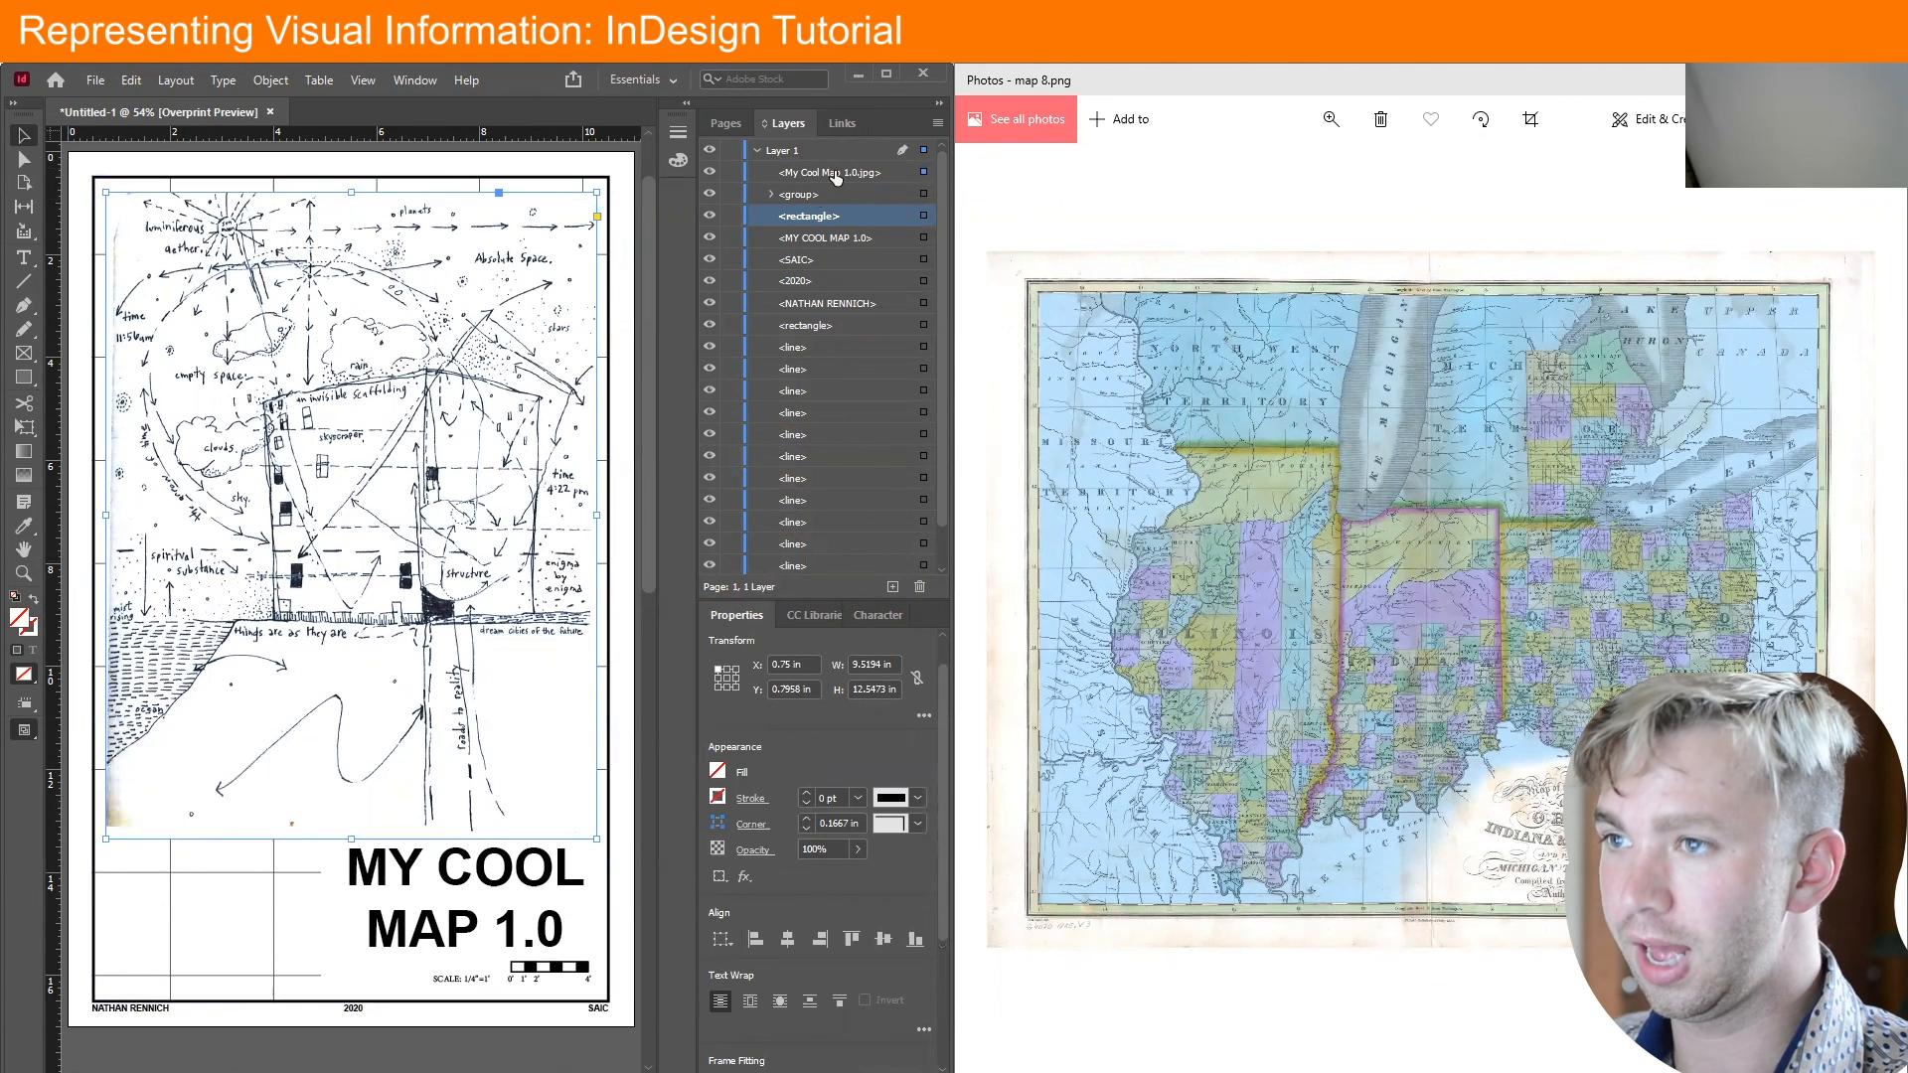
Try moving the page border rectangle and the map title to the bottom of the layer stack
left_click_drag(804, 226, 825, 568)
left_click(618, 728)
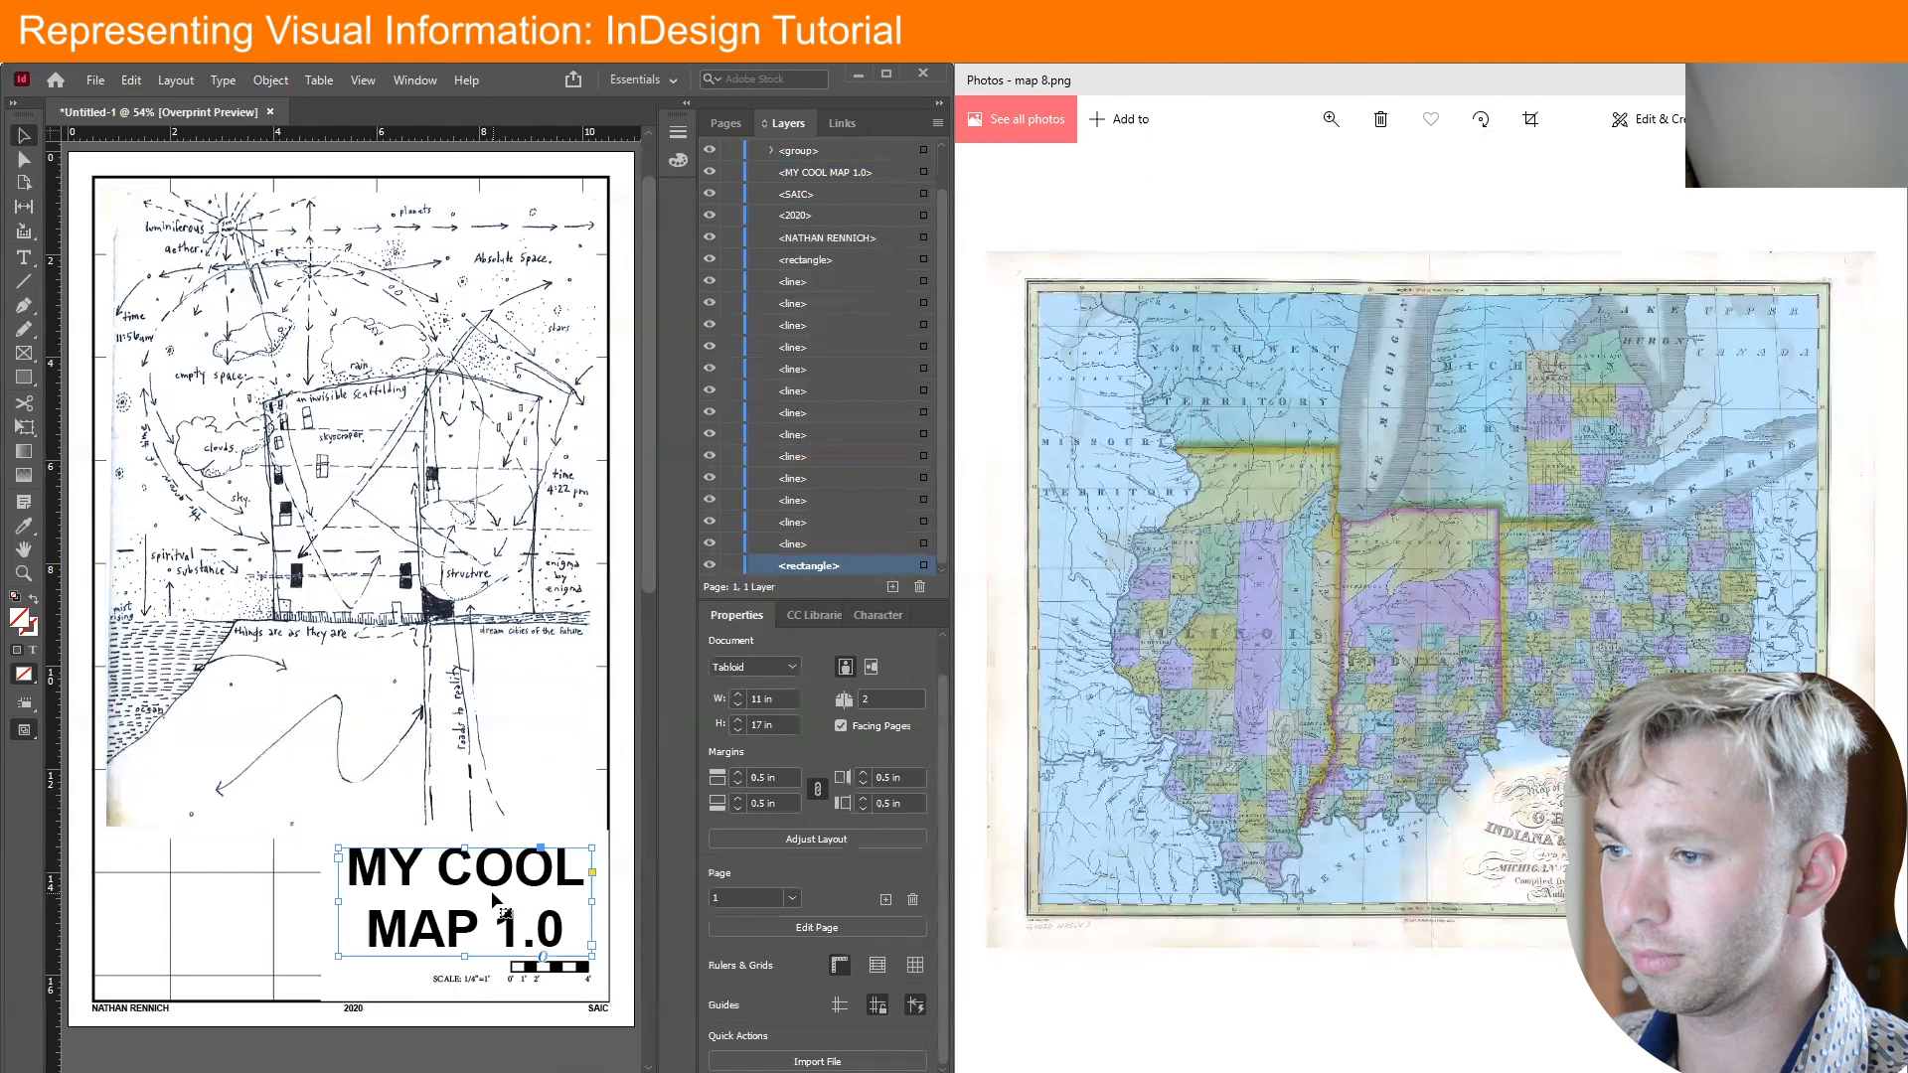
left_click(608, 823)
key("ctrl+z")
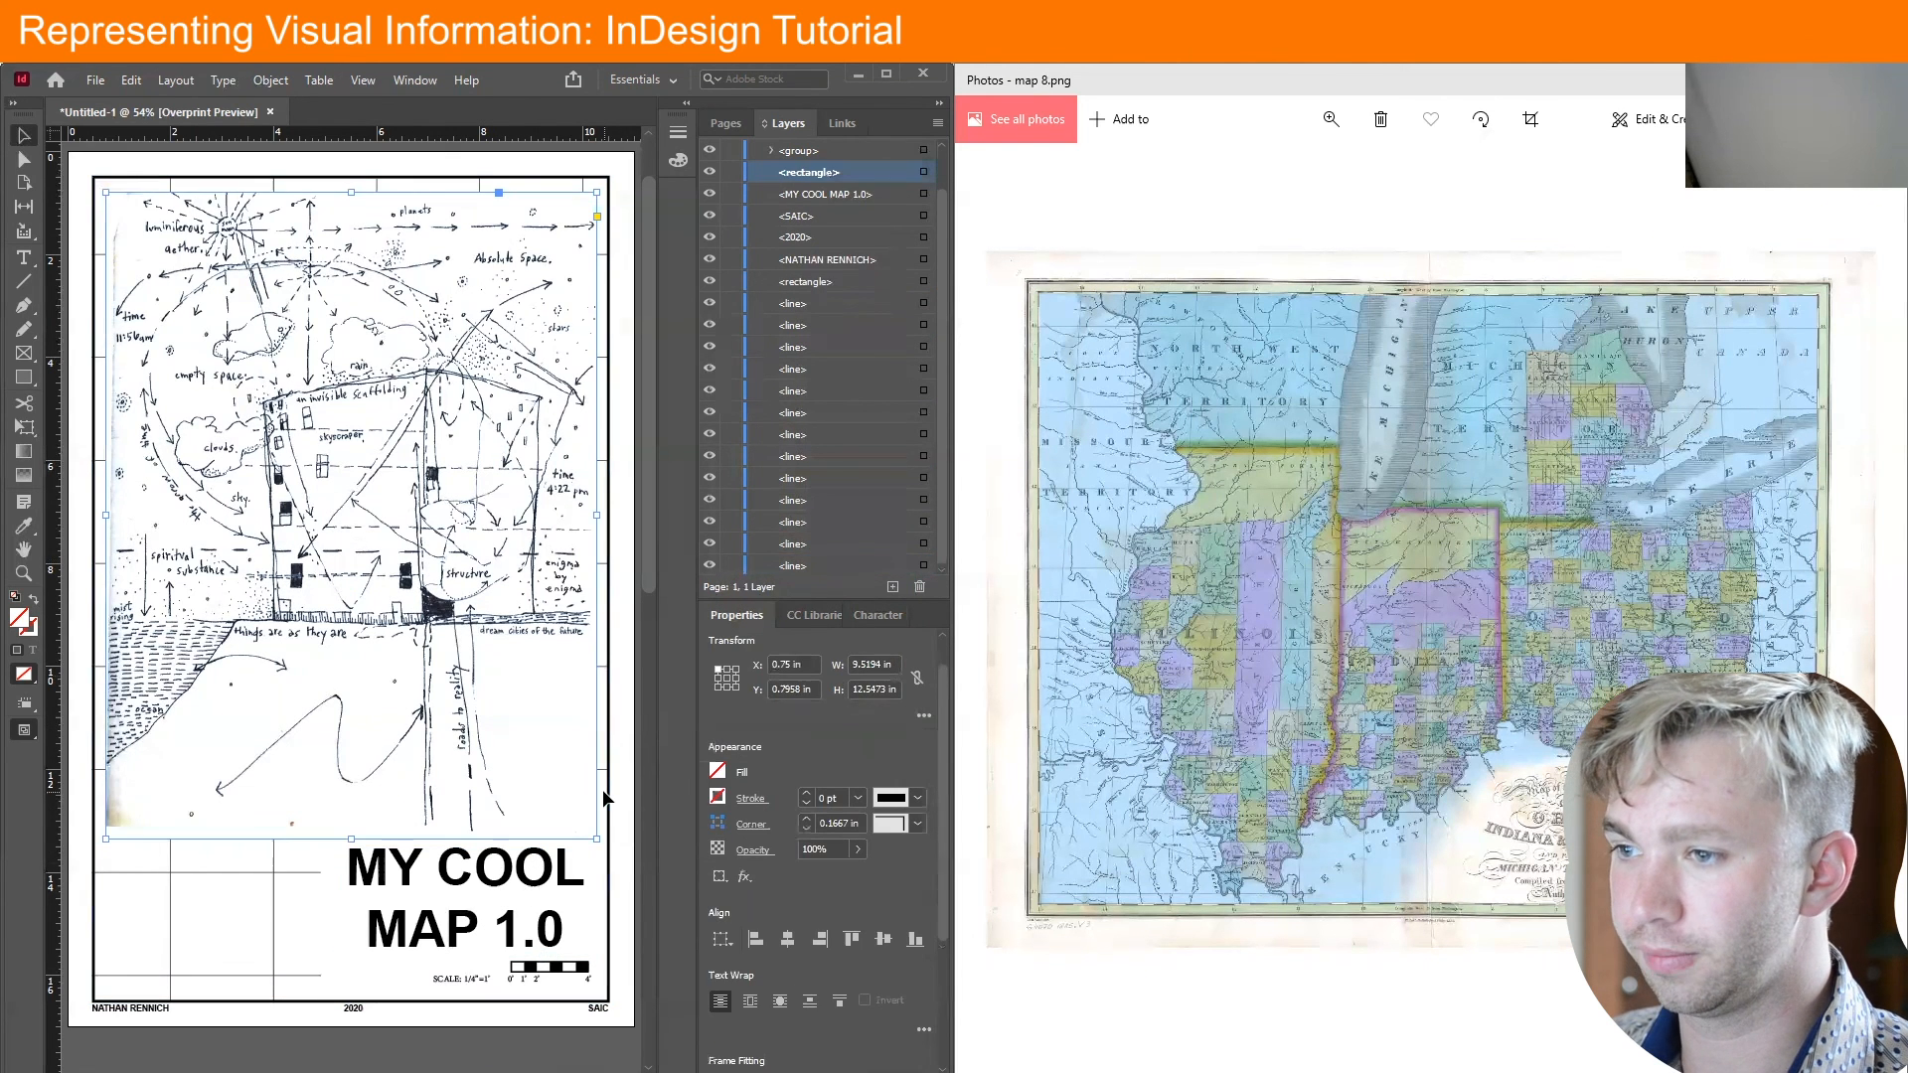
left_click(833, 201)
left_click_drag(815, 217, 795, 561)
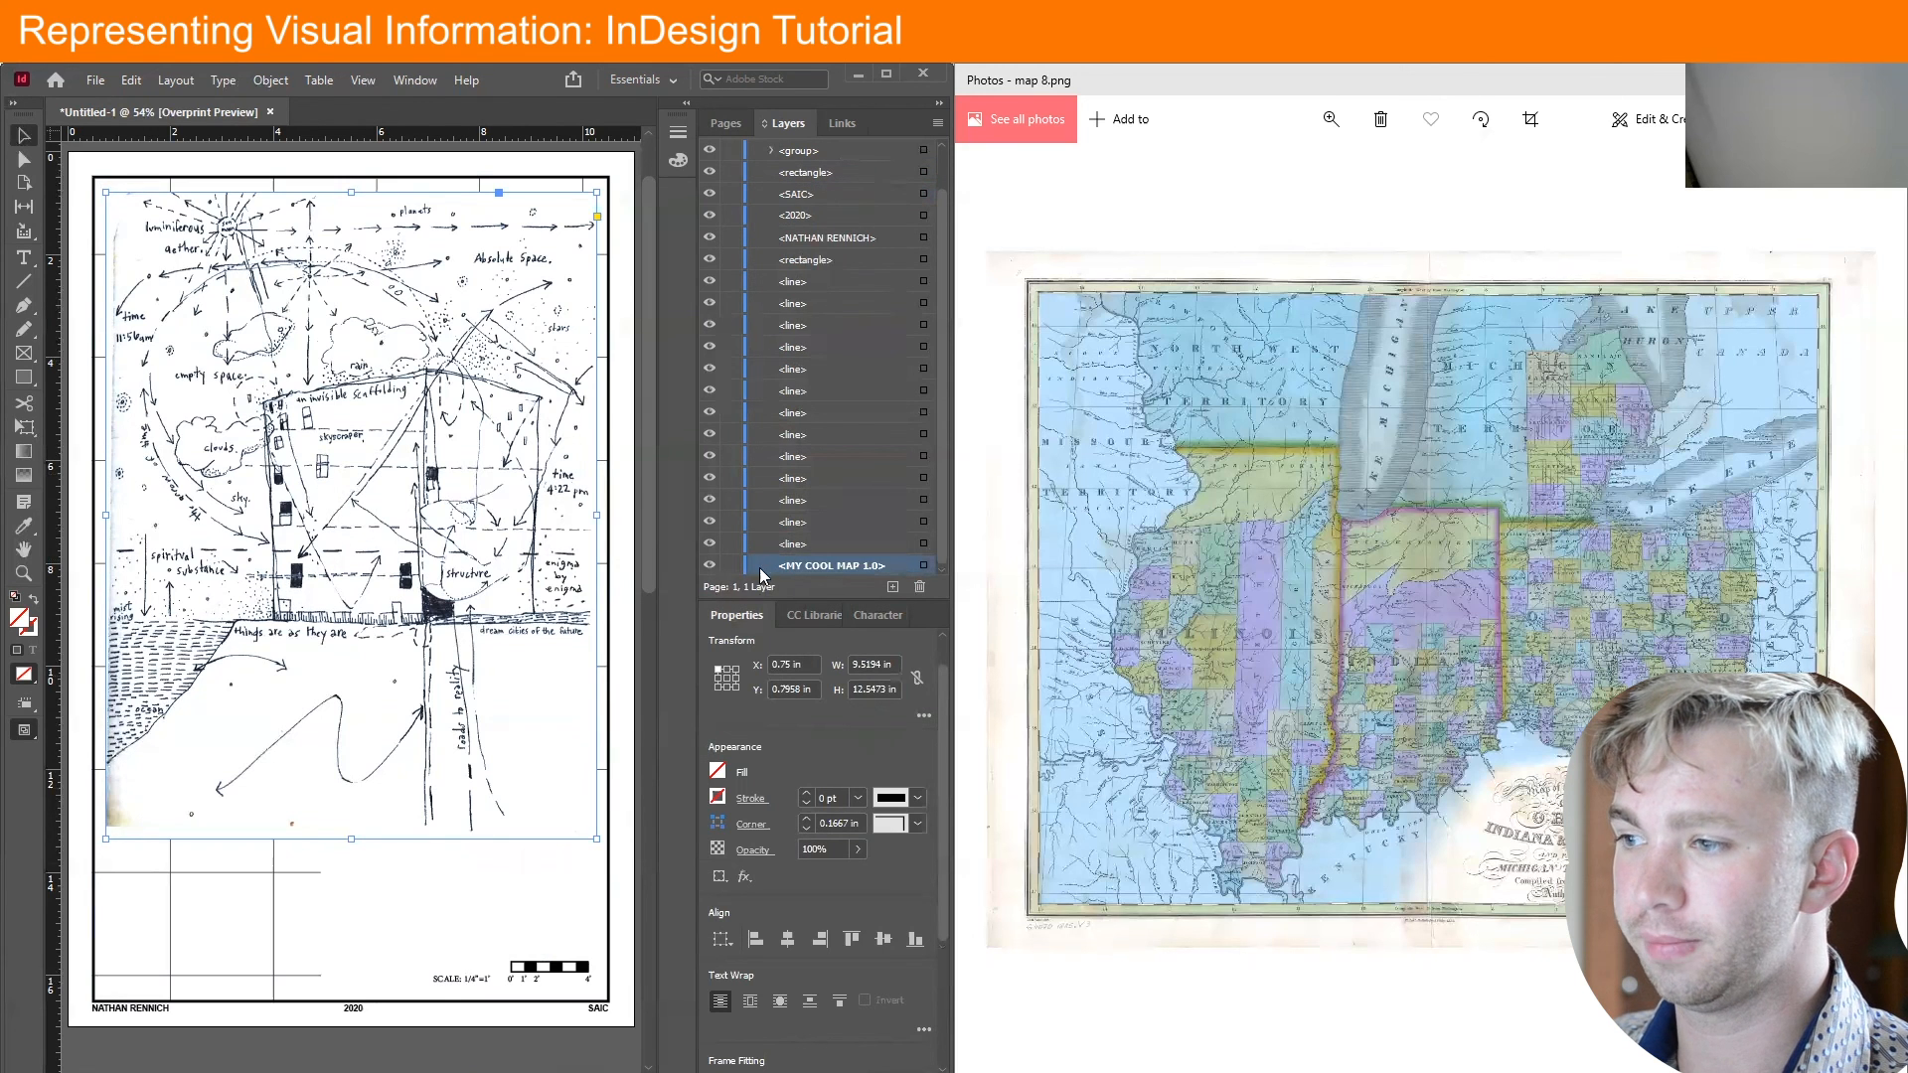
key("ctrl+z")
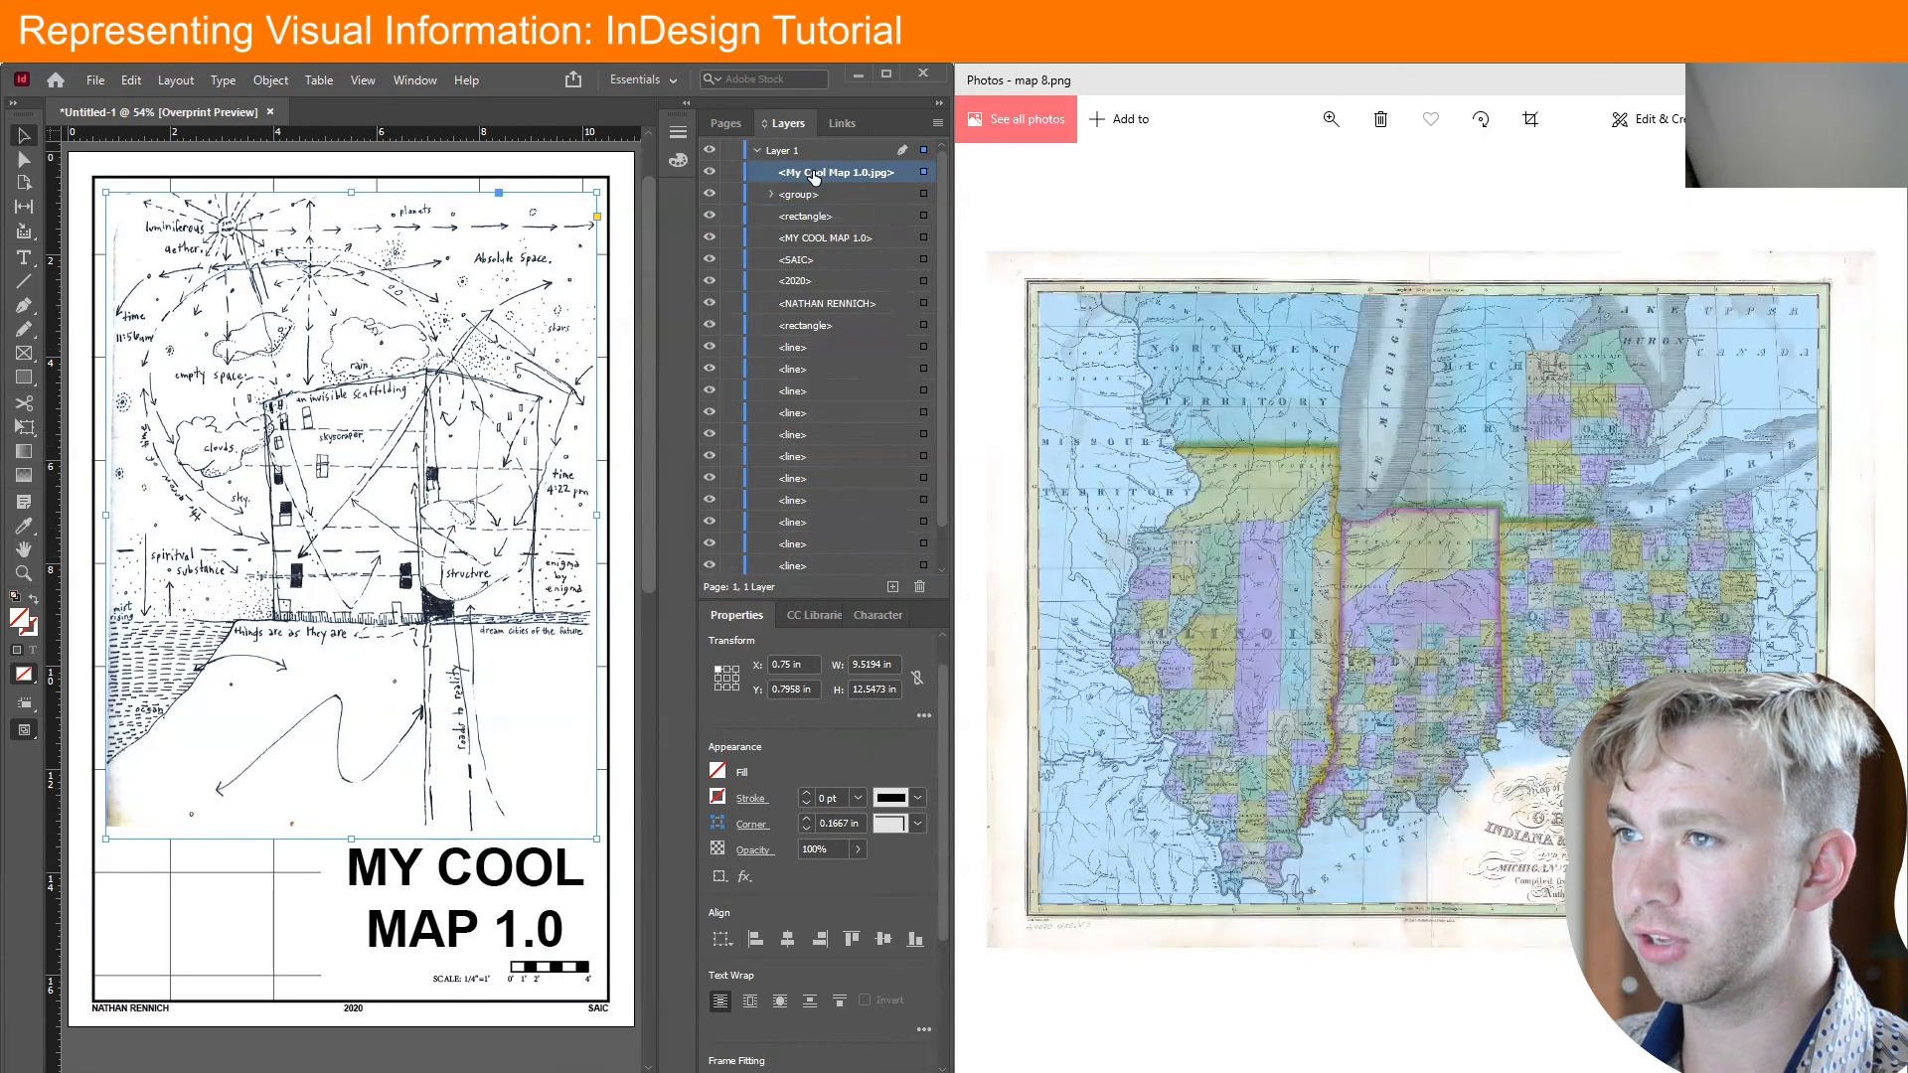
Move My Cool Map 1.0.jpg to the bottom of the layer stack, beneath the grid lines, and maximize the window
scroll(825, 575, "down", 1)
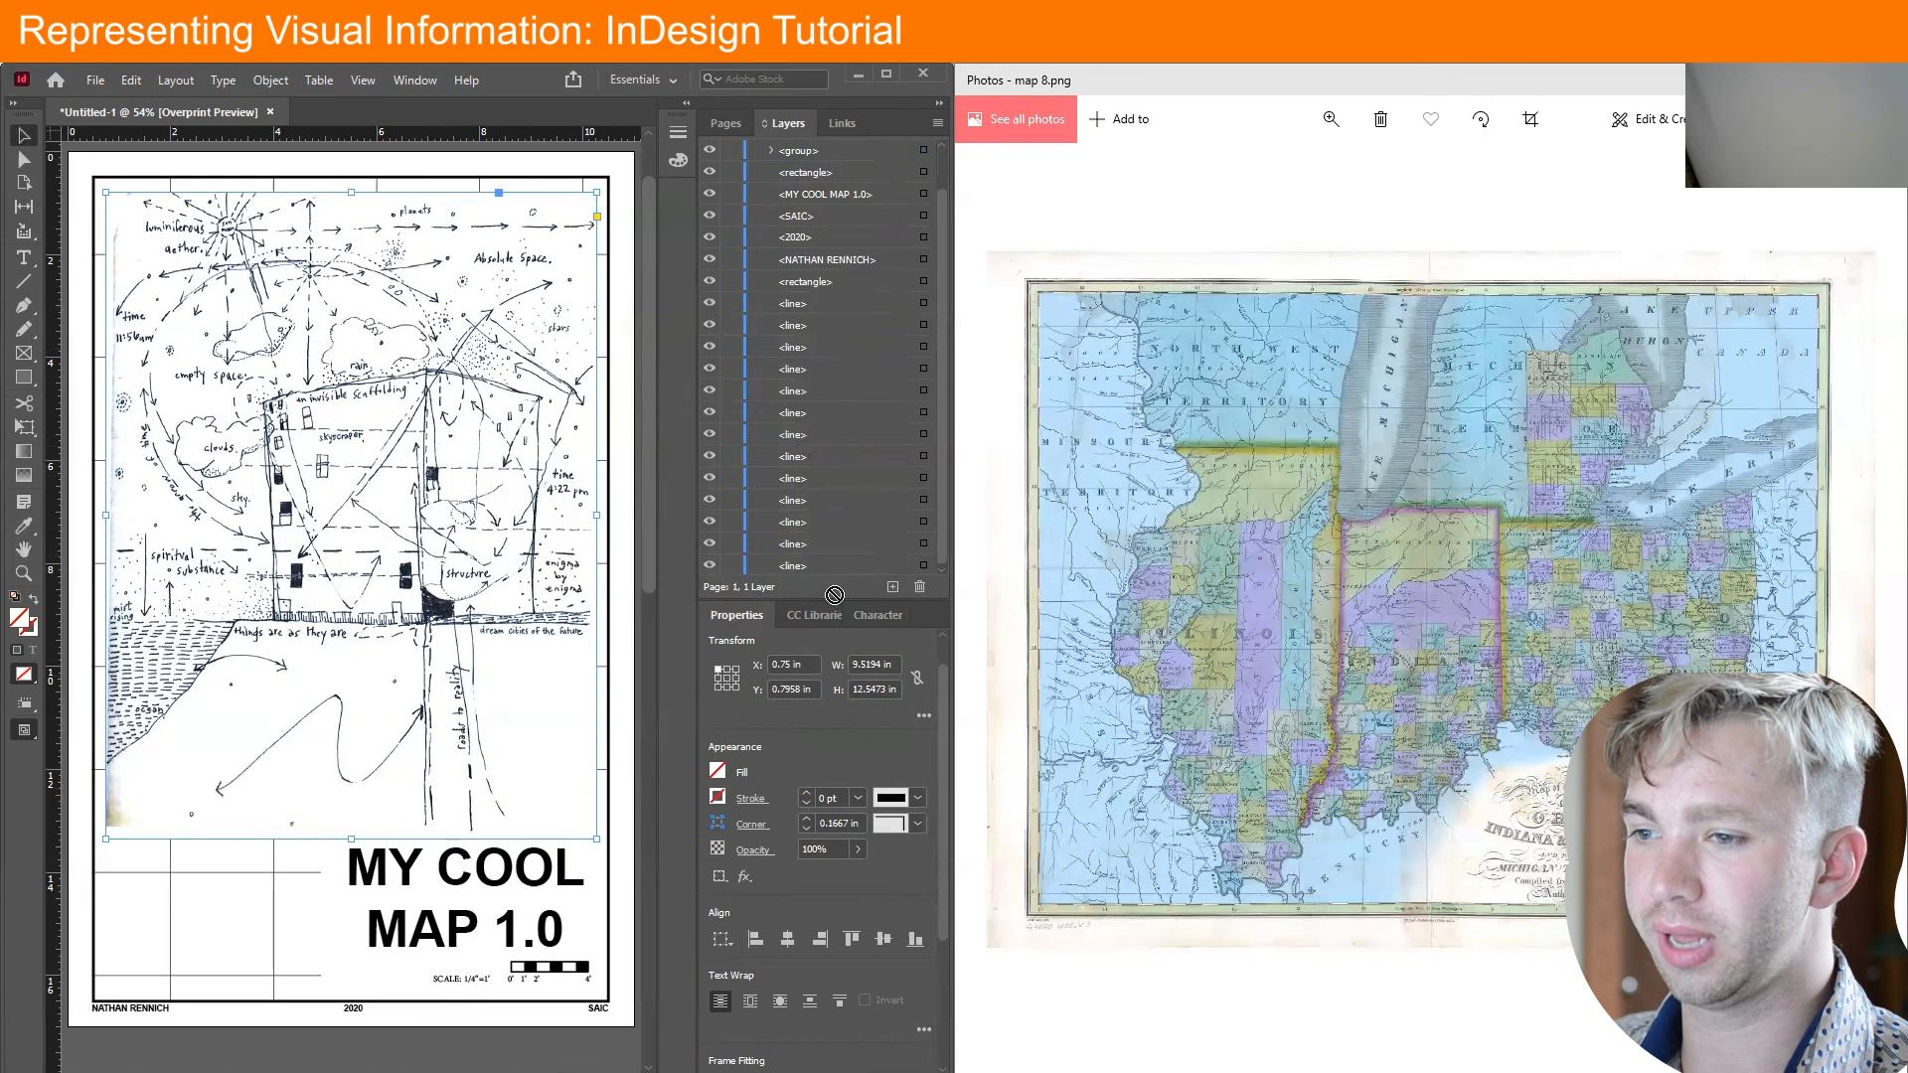
scroll(824, 572, "down", 1)
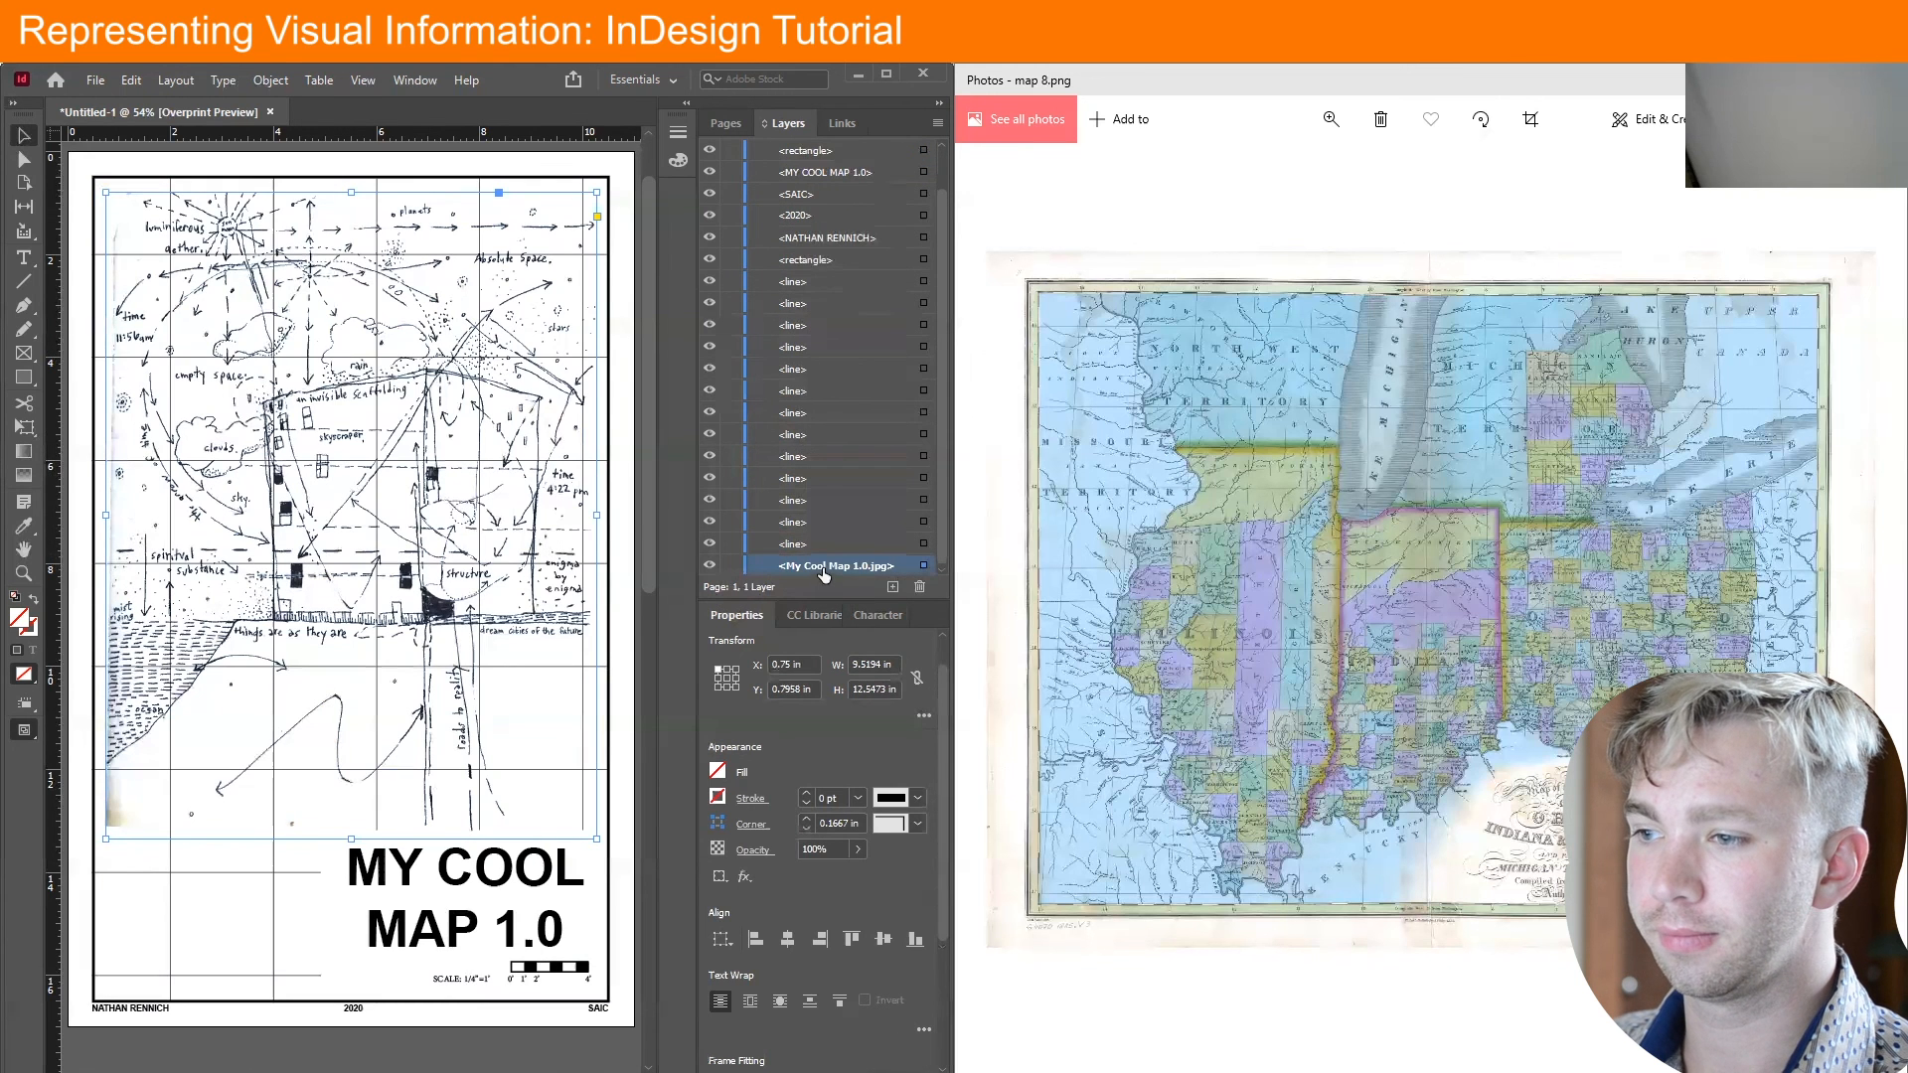
left_click(528, 147)
left_click(880, 72)
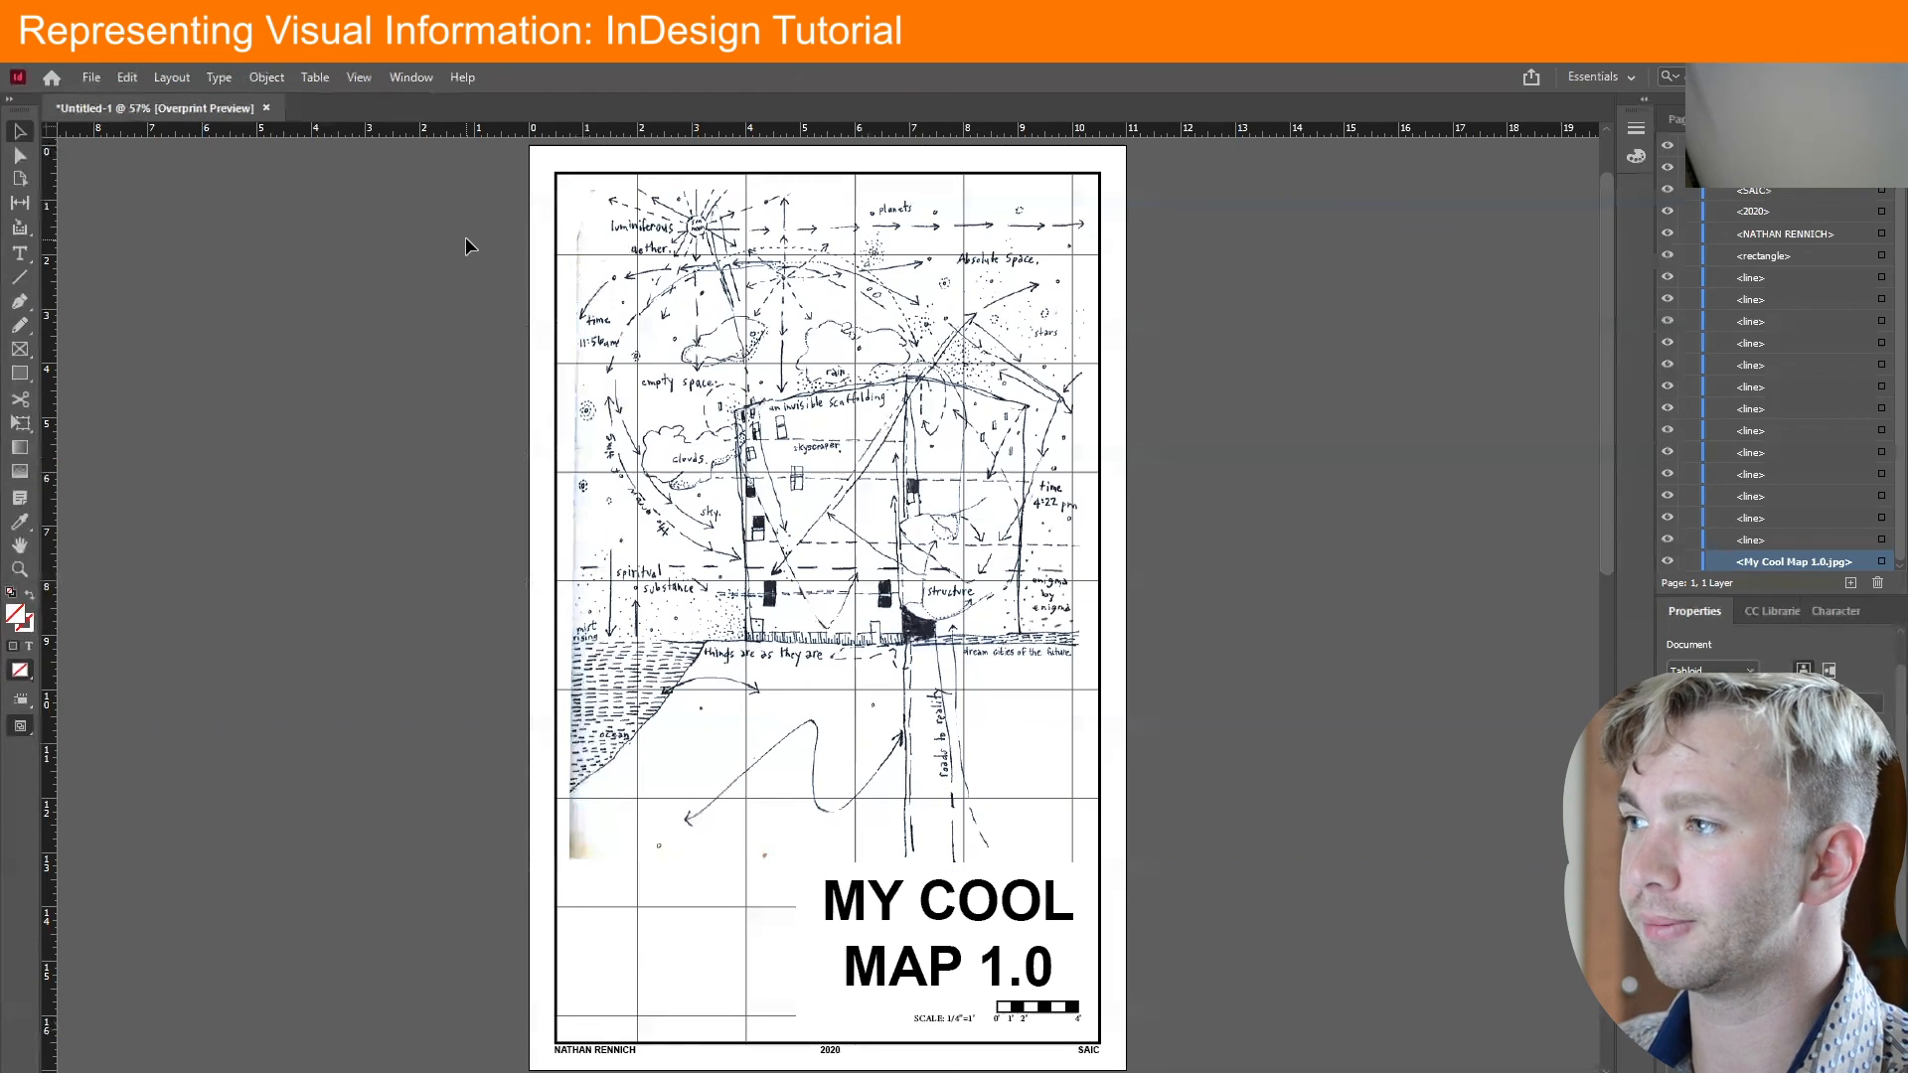
Start exporting the document and choose the Desktop as the destination folder
left_click(90, 77)
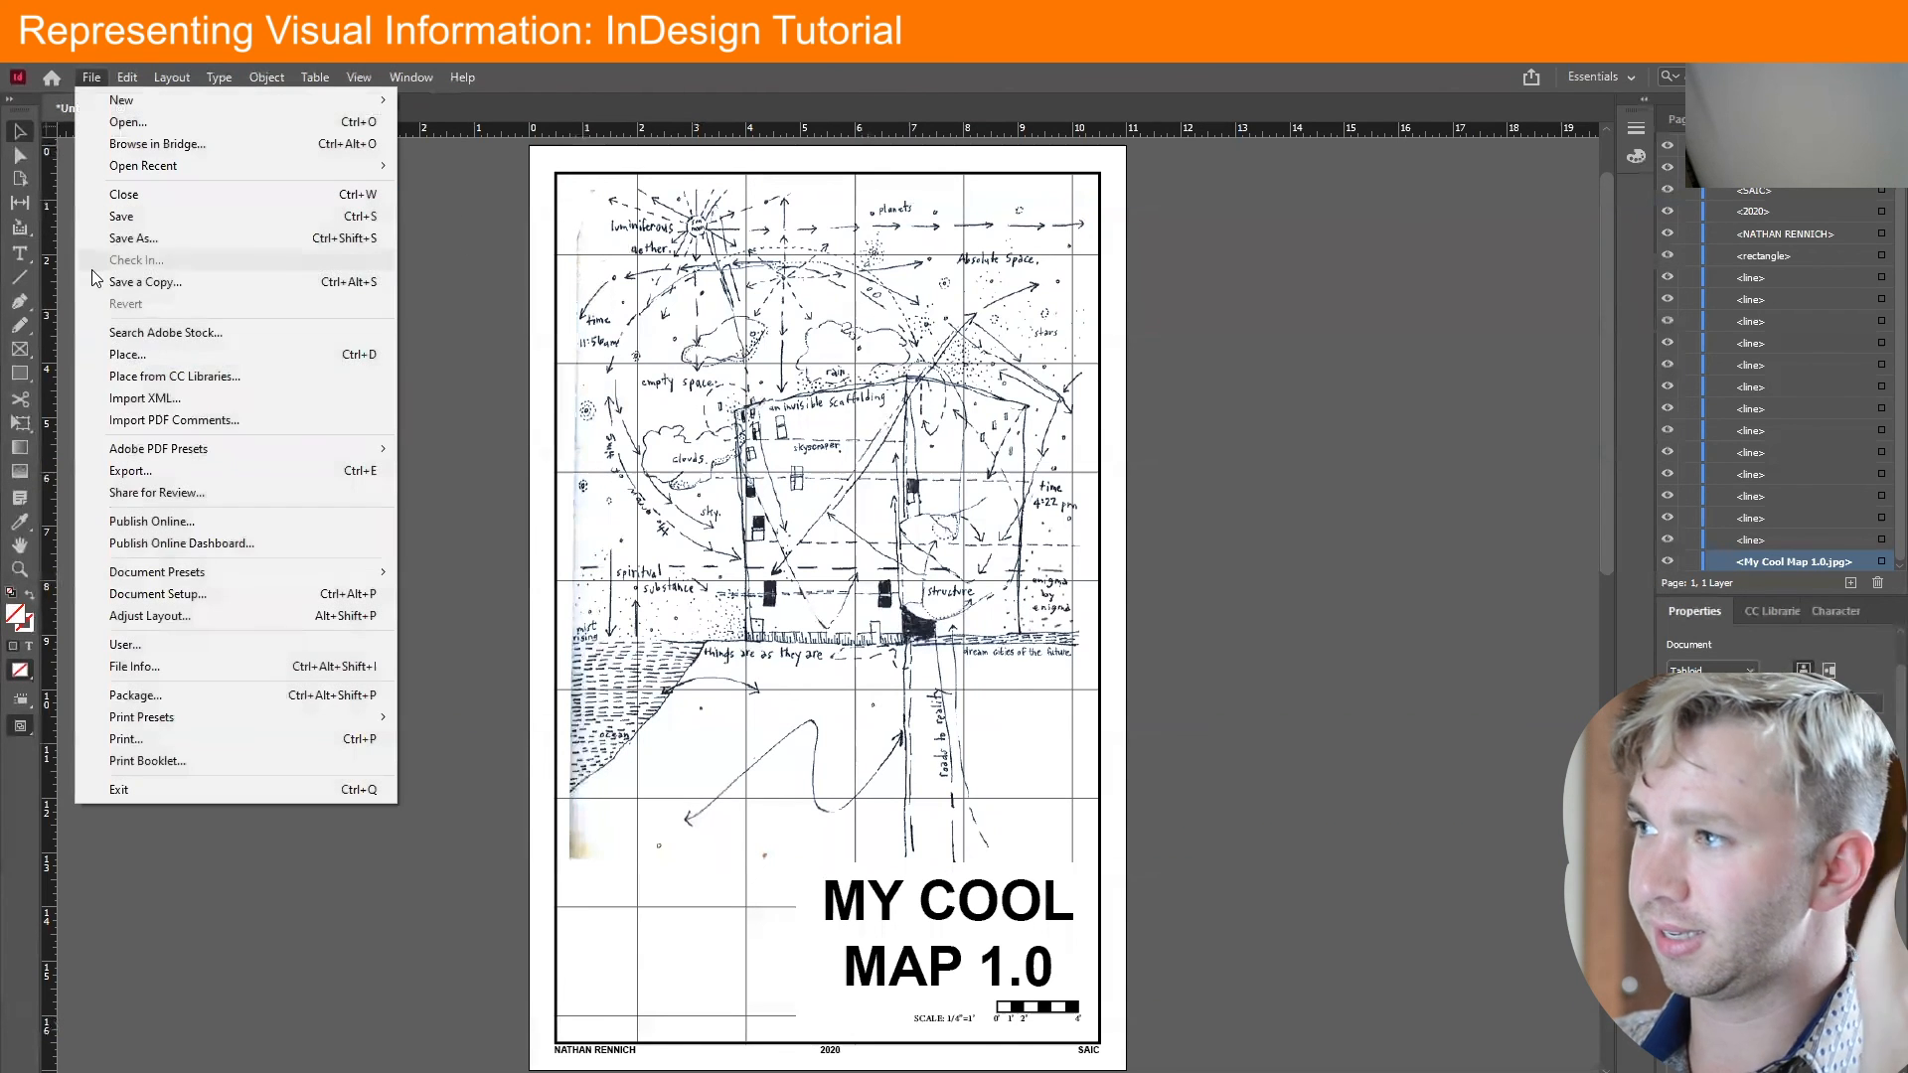
left_click(149, 471)
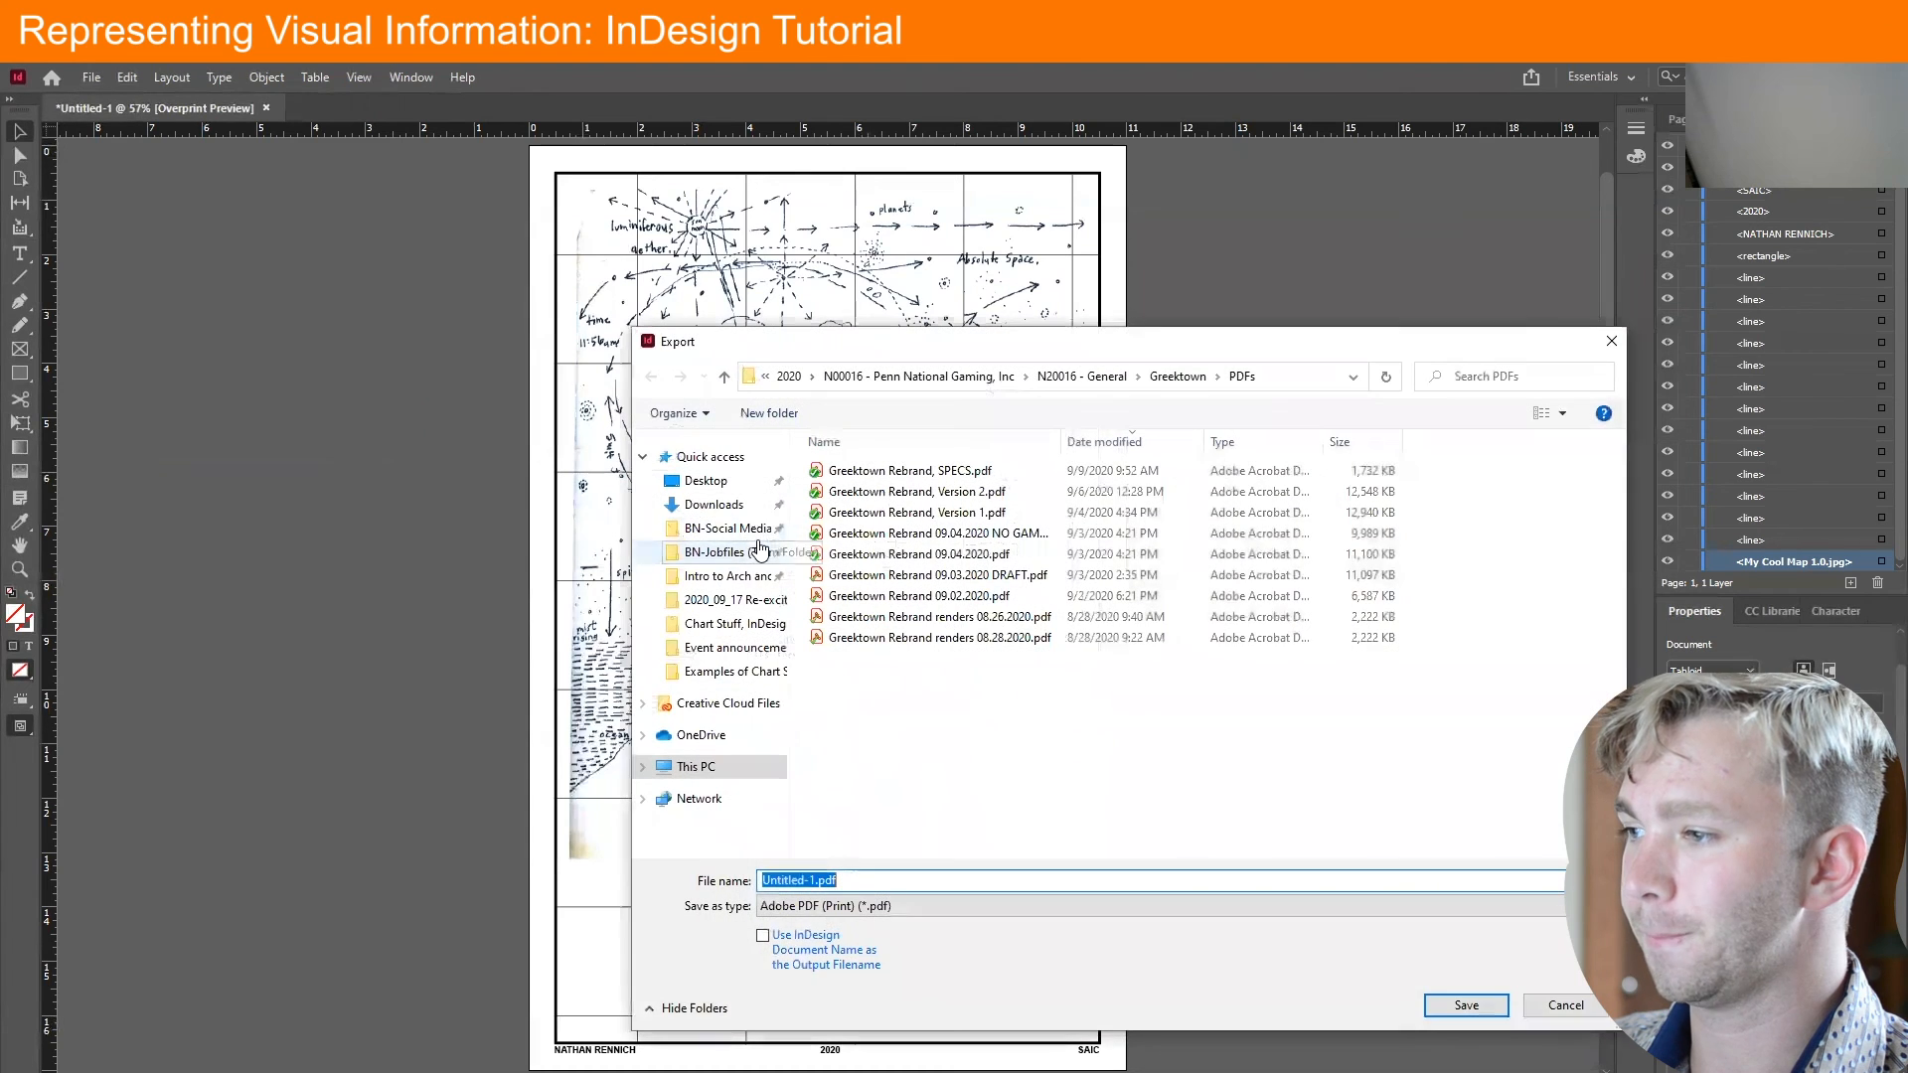
left_click_drag(861, 343, 767, 263)
left_click(611, 398)
Keep the Adobe PDF (Print) format and name the export file "My Cool Map .1.pdf"
left_click(723, 825)
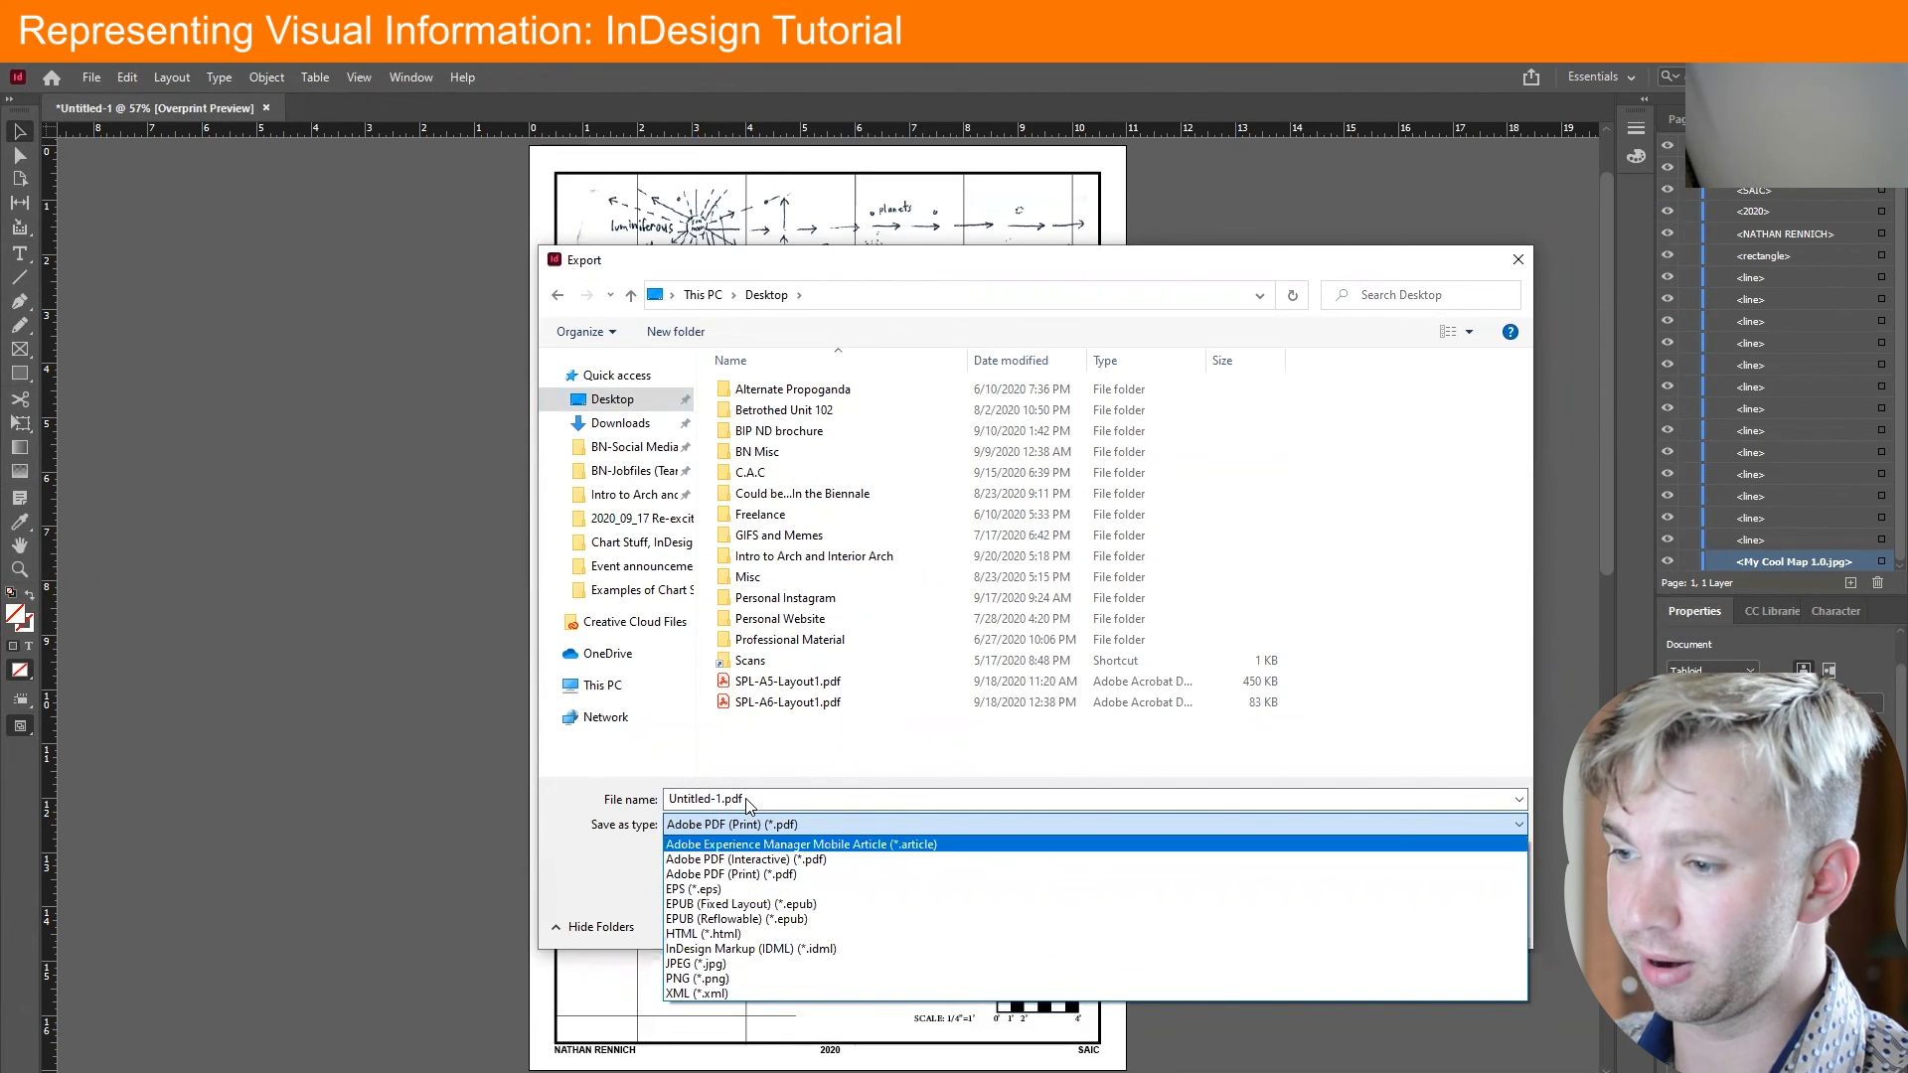
left_click(724, 798)
double_click(725, 798)
left_click_drag(724, 798, 529, 795)
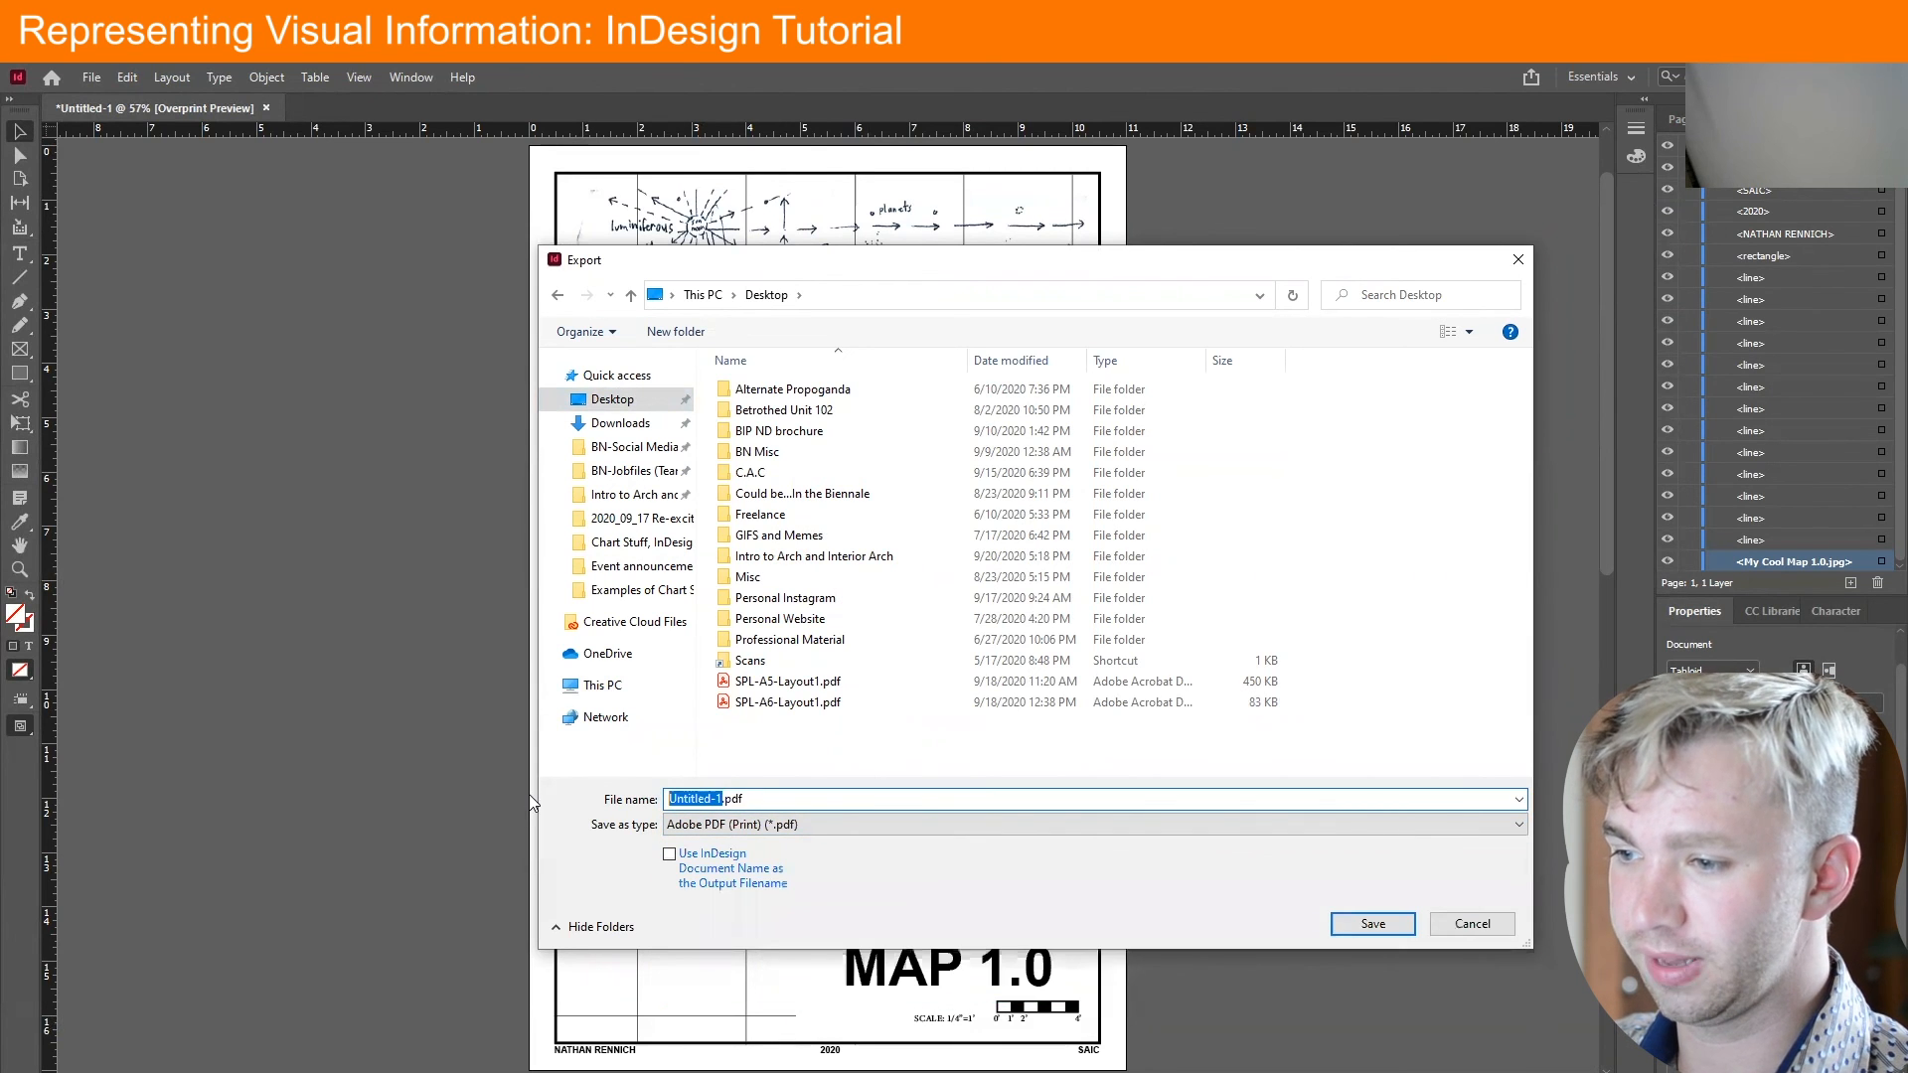
type("My Cool M<ap")
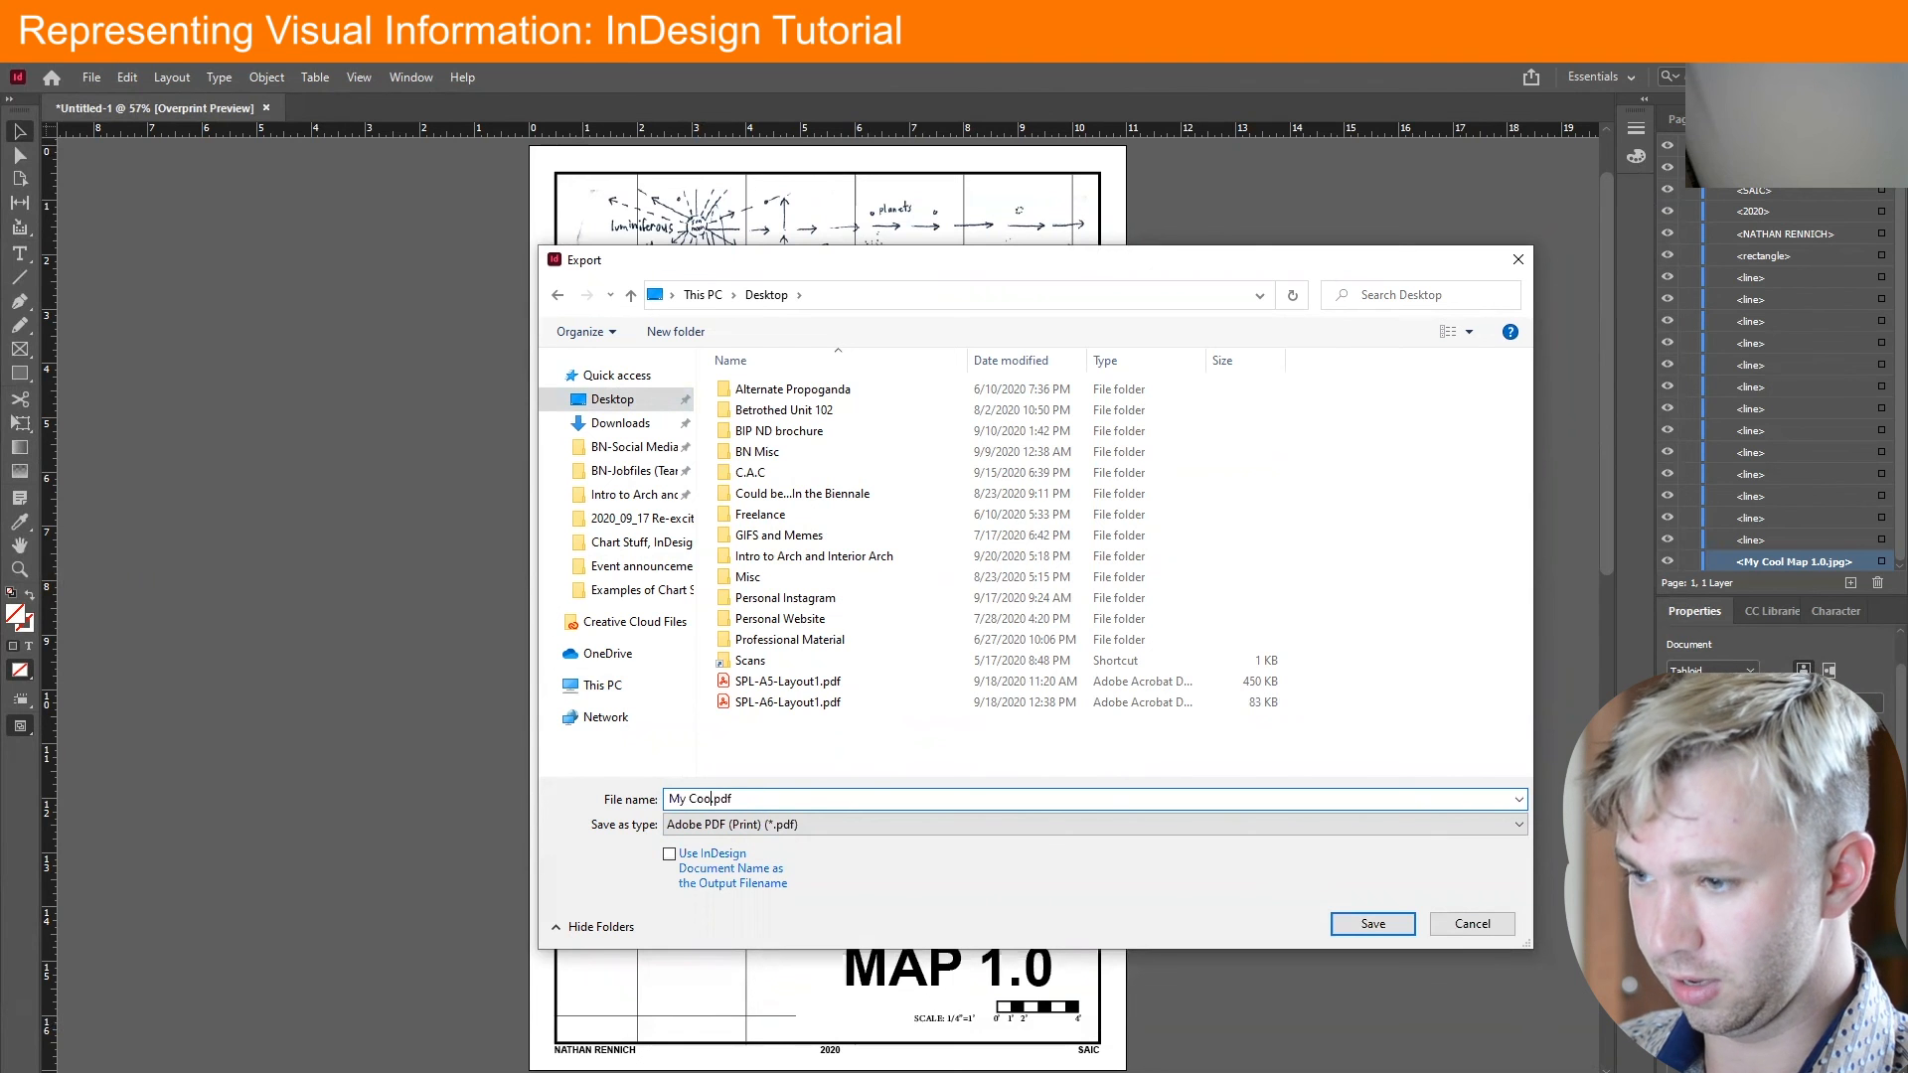
key("BackSpace")
key("BackSpace")
key("BackSpace")
type("ap 1")
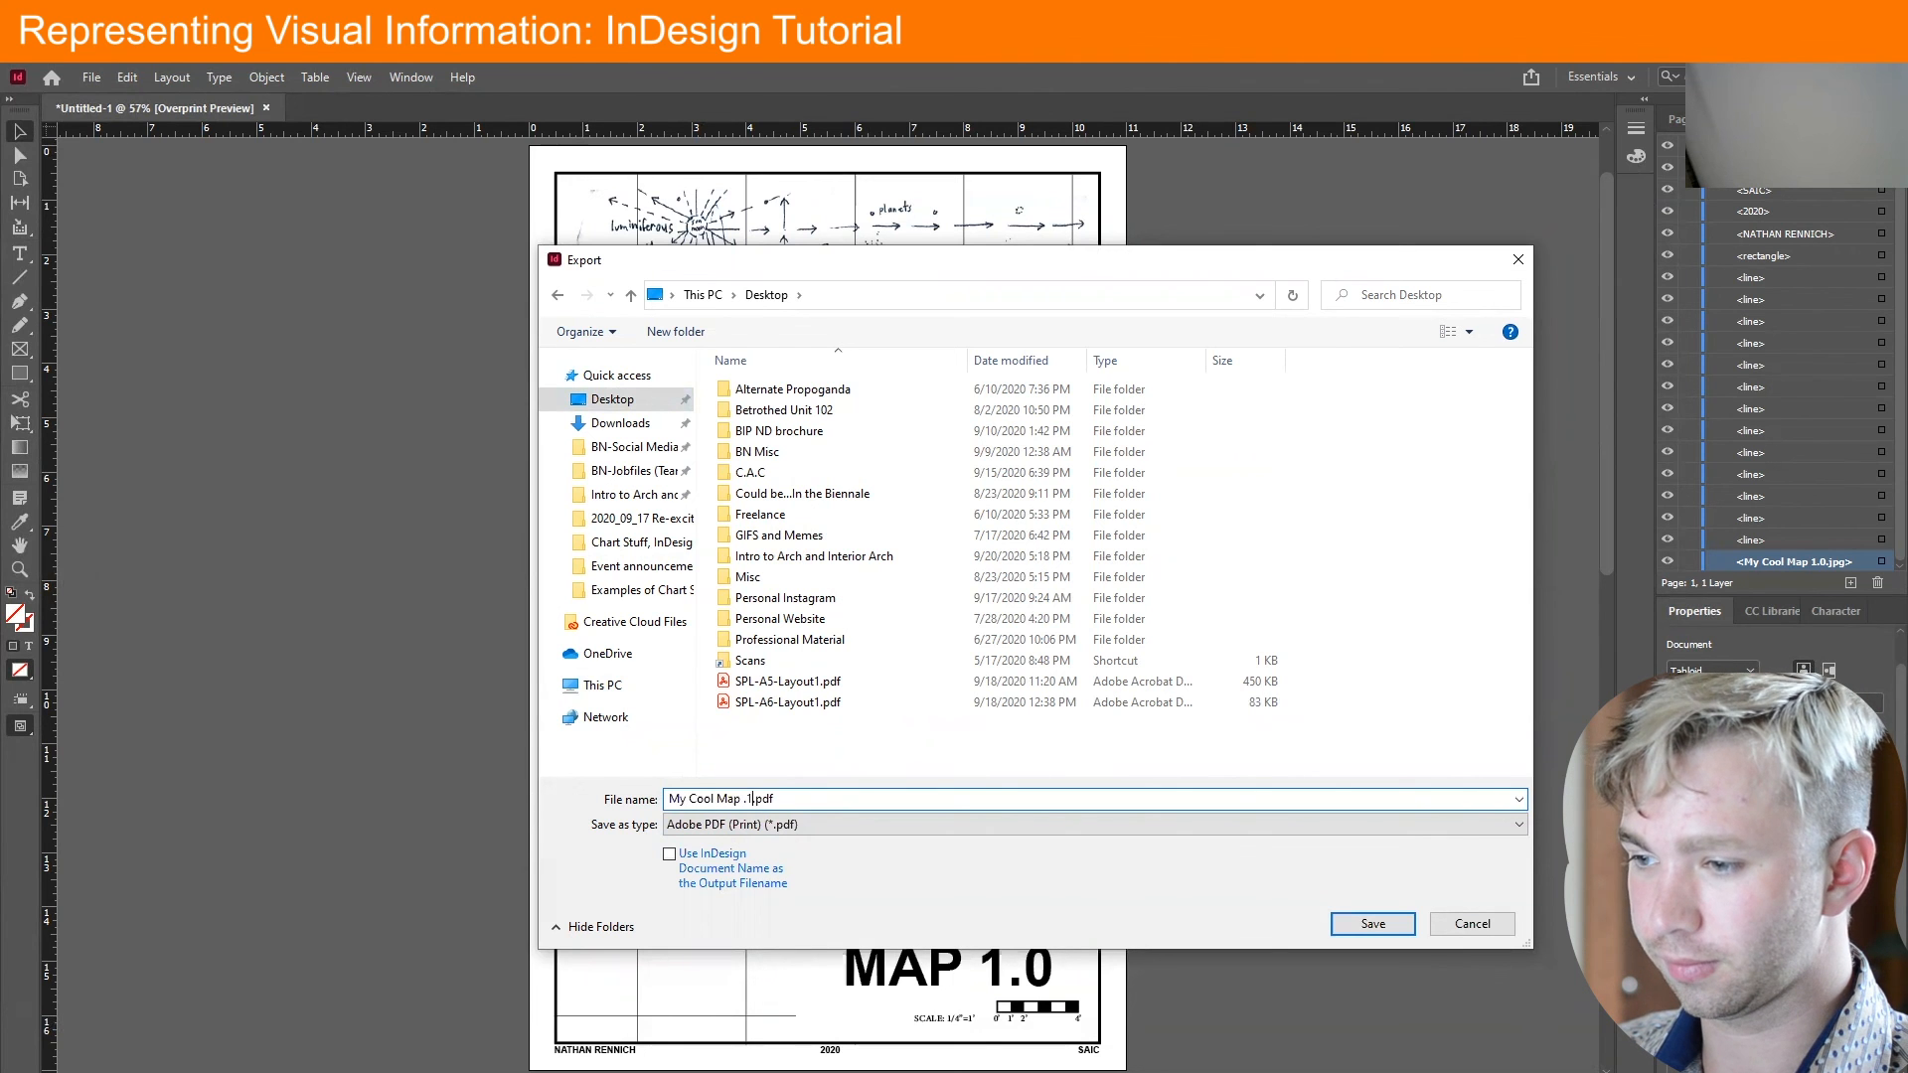
Accept the file name and export all pages with the High Quality Print preset
key("Return")
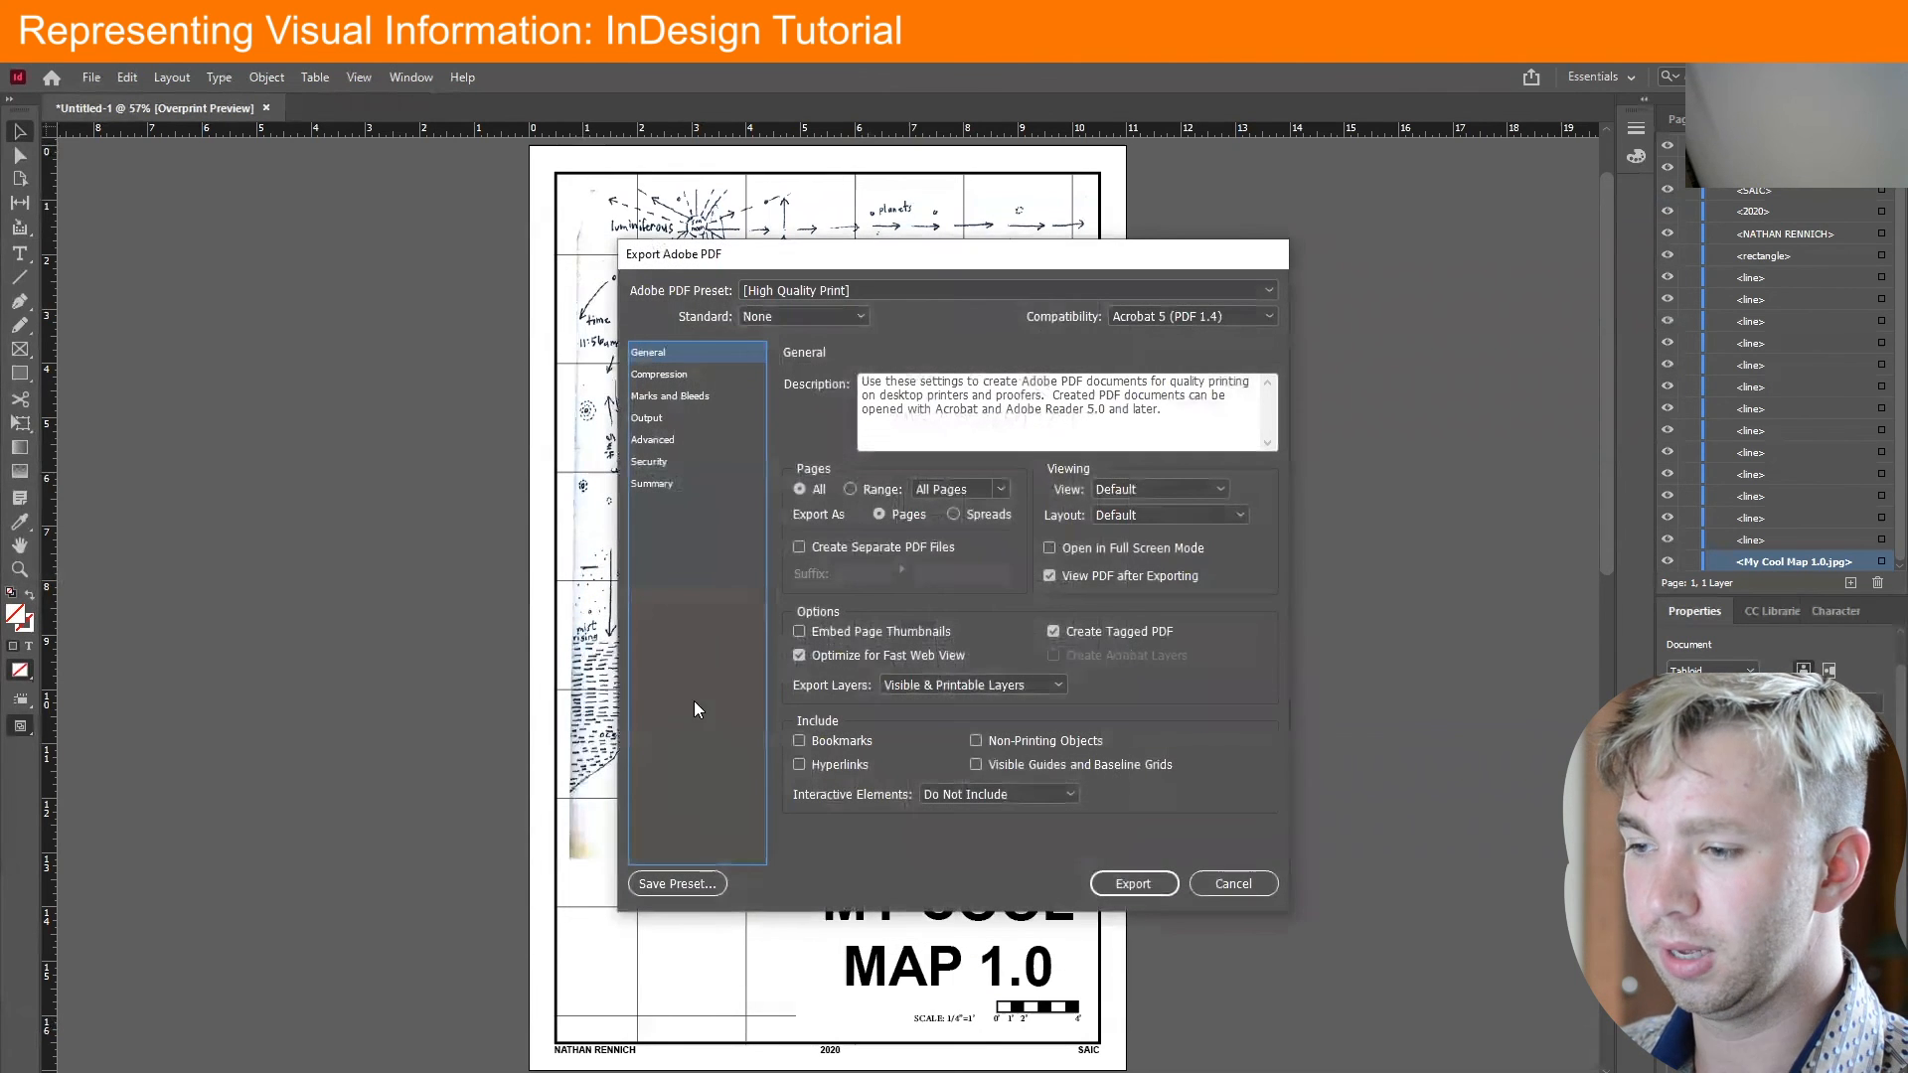
left_click_drag(842, 261, 762, 298)
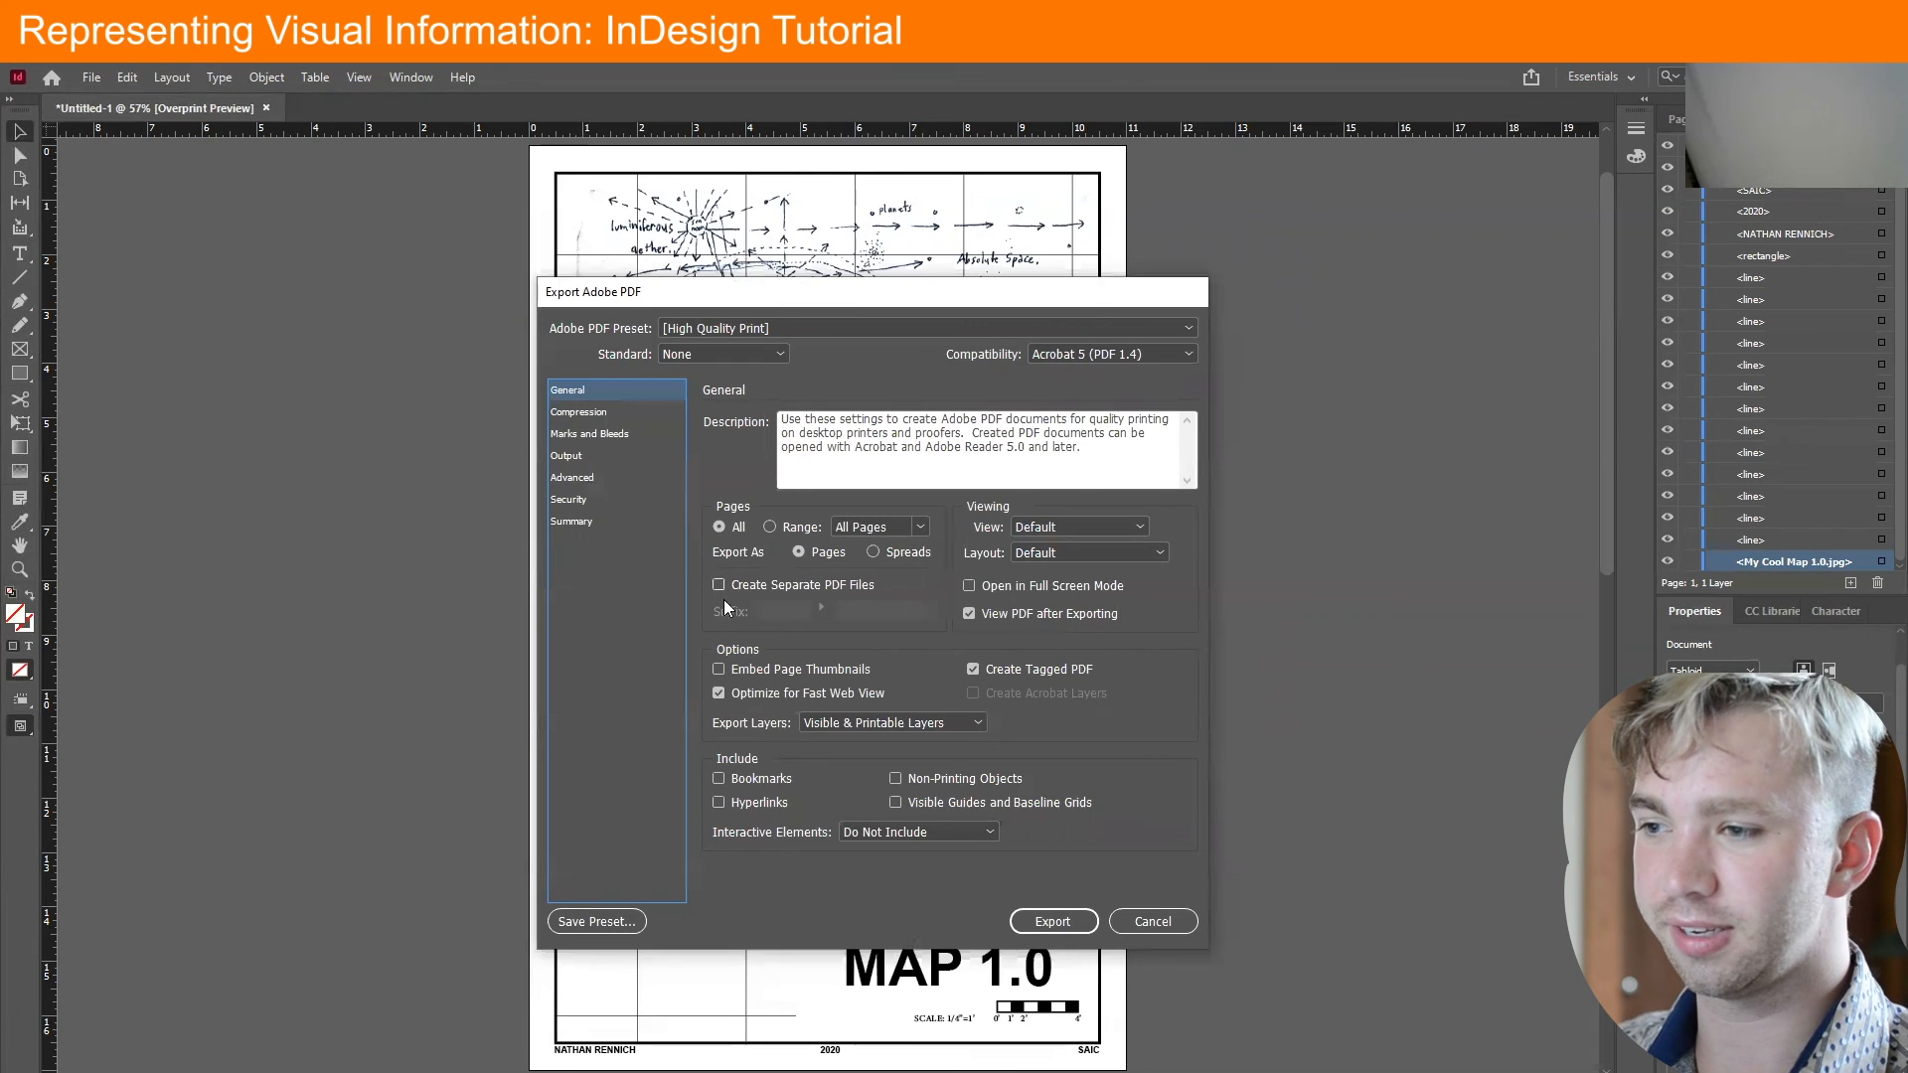
left_click(1053, 921)
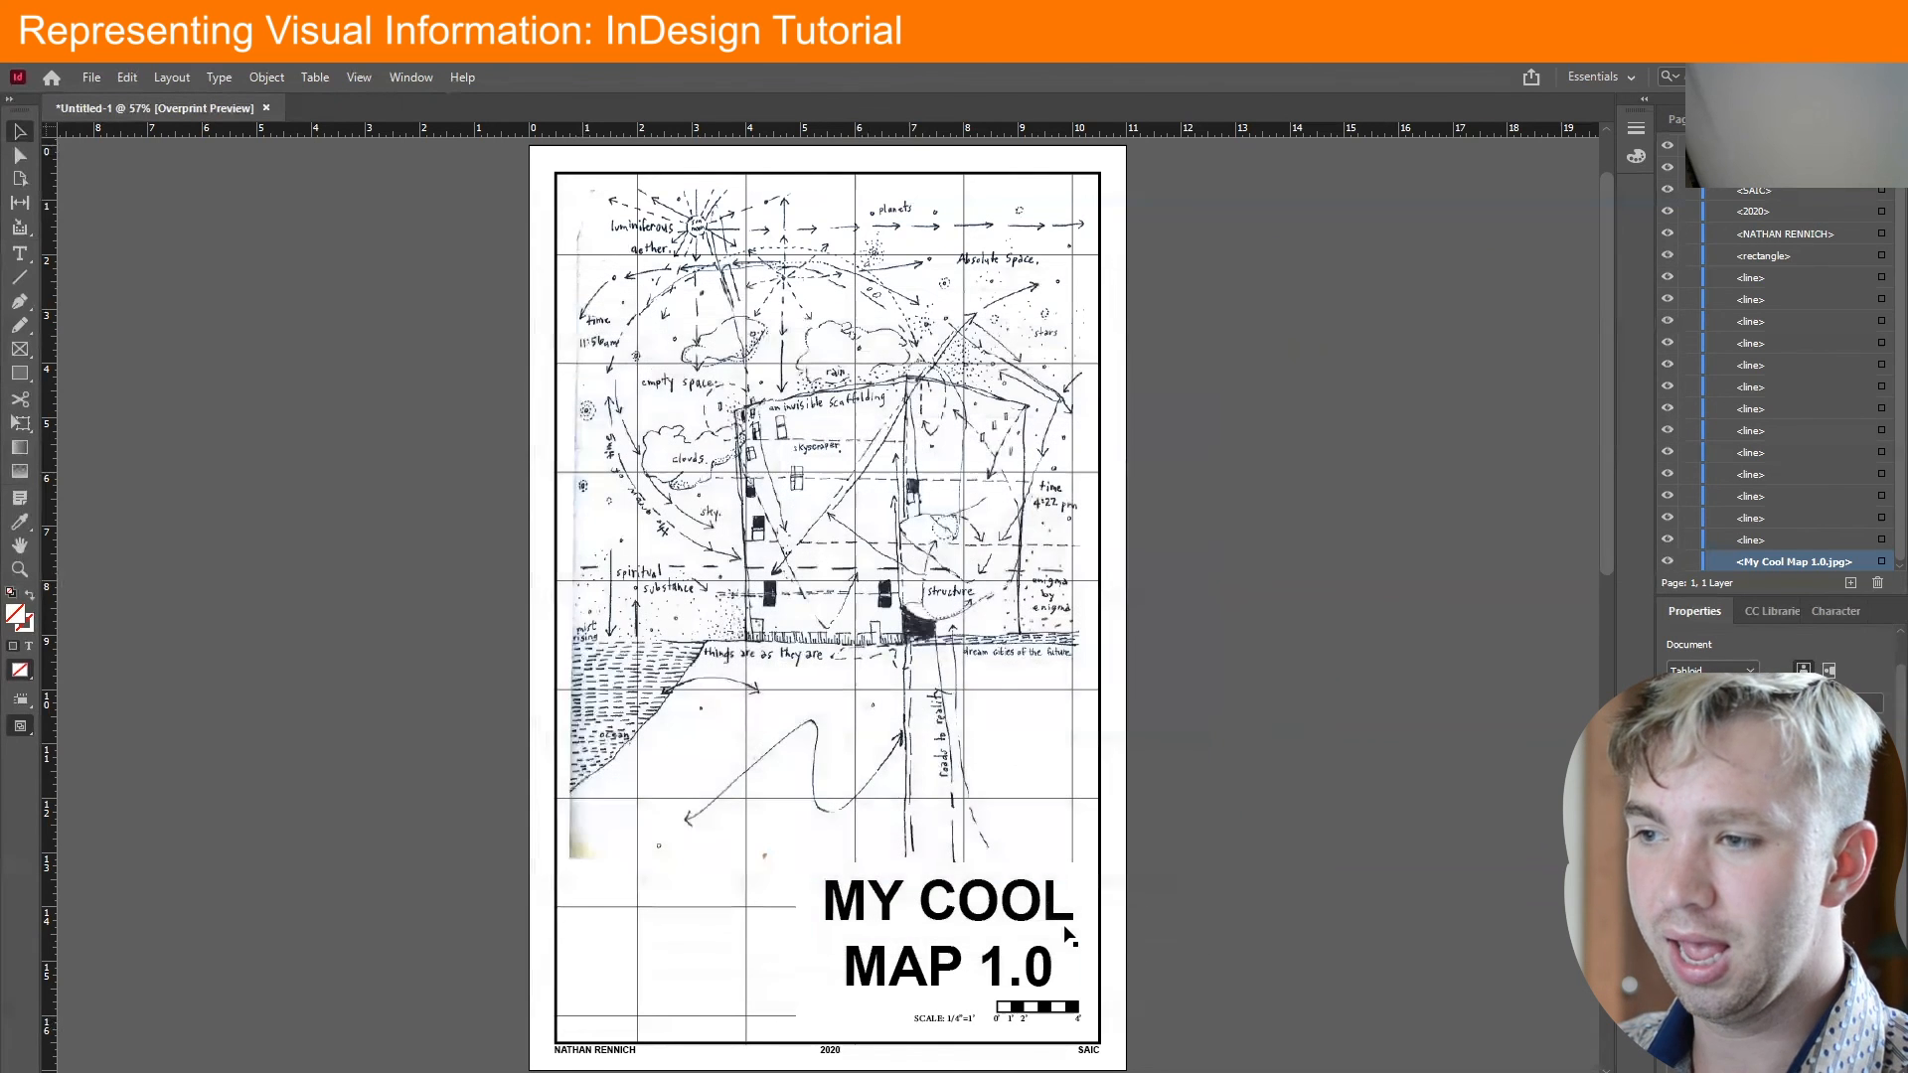